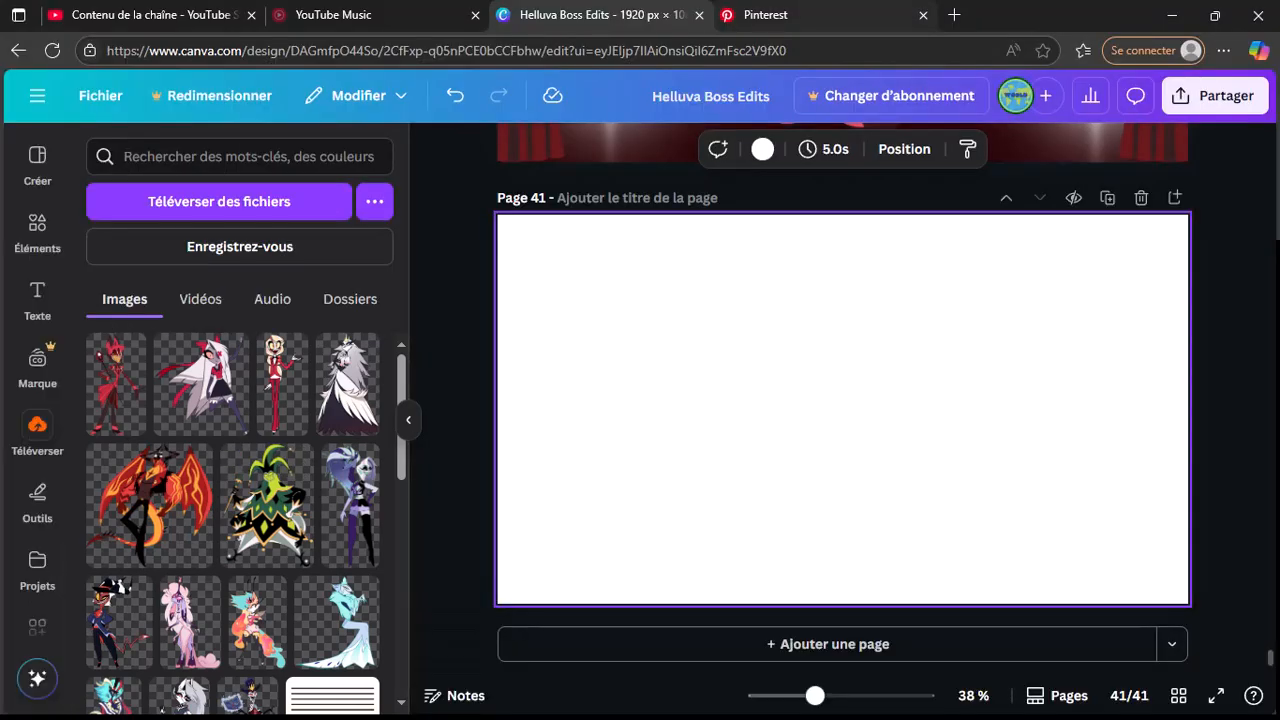
Step: Switch to Pinterest and search for "hazbin Hotel"
{"action": "key", "text": "ctrl+Tab"}
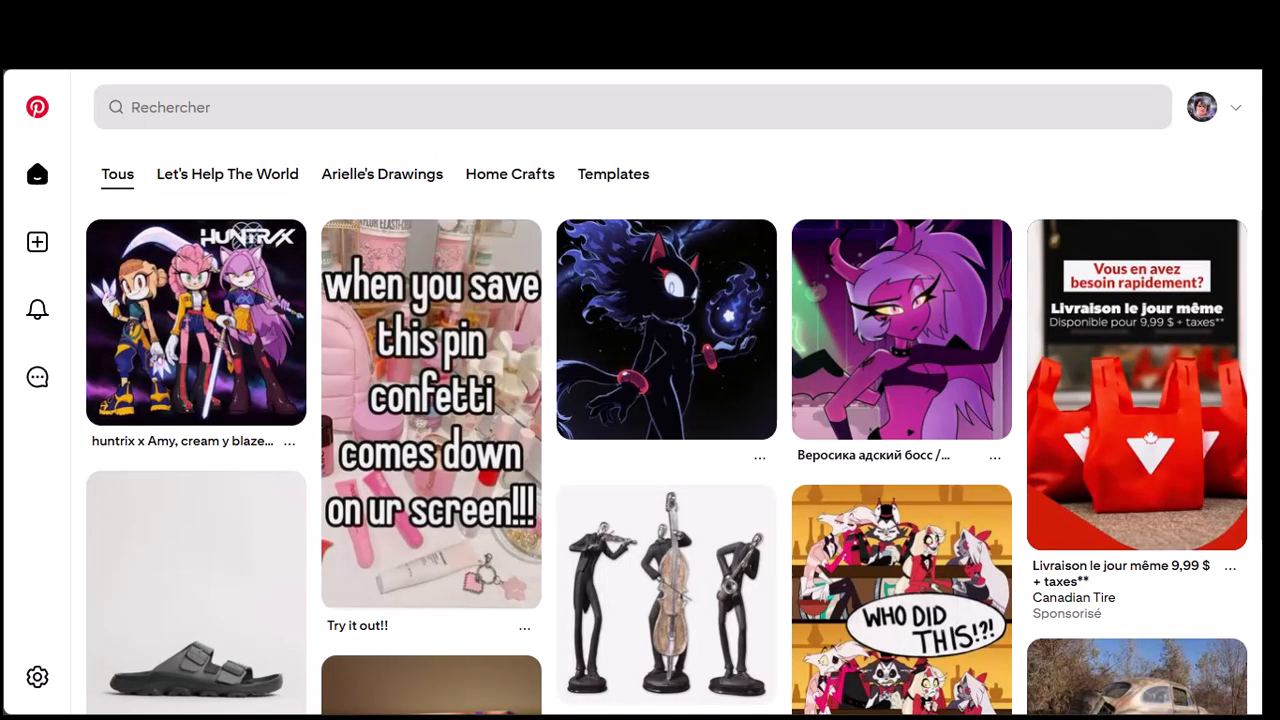
{"action": "left_click", "coordinate": [631, 107]}
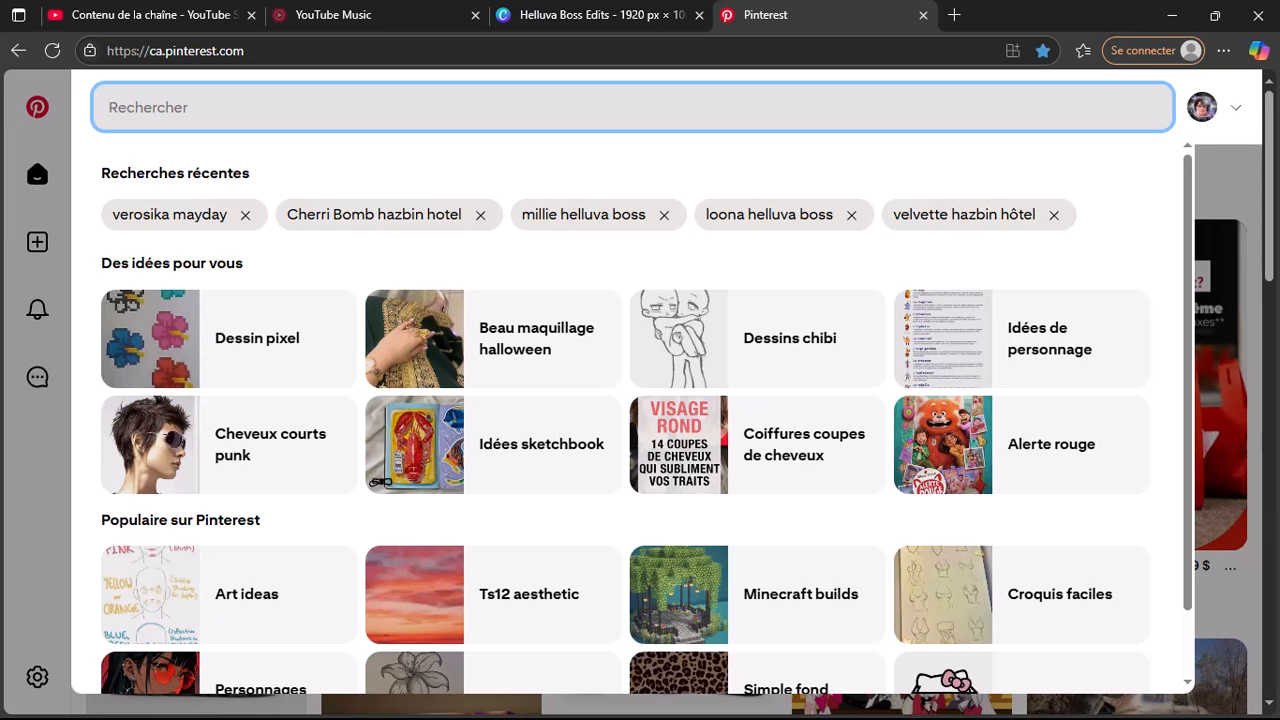
{"action": "type", "text": "hazbin "}
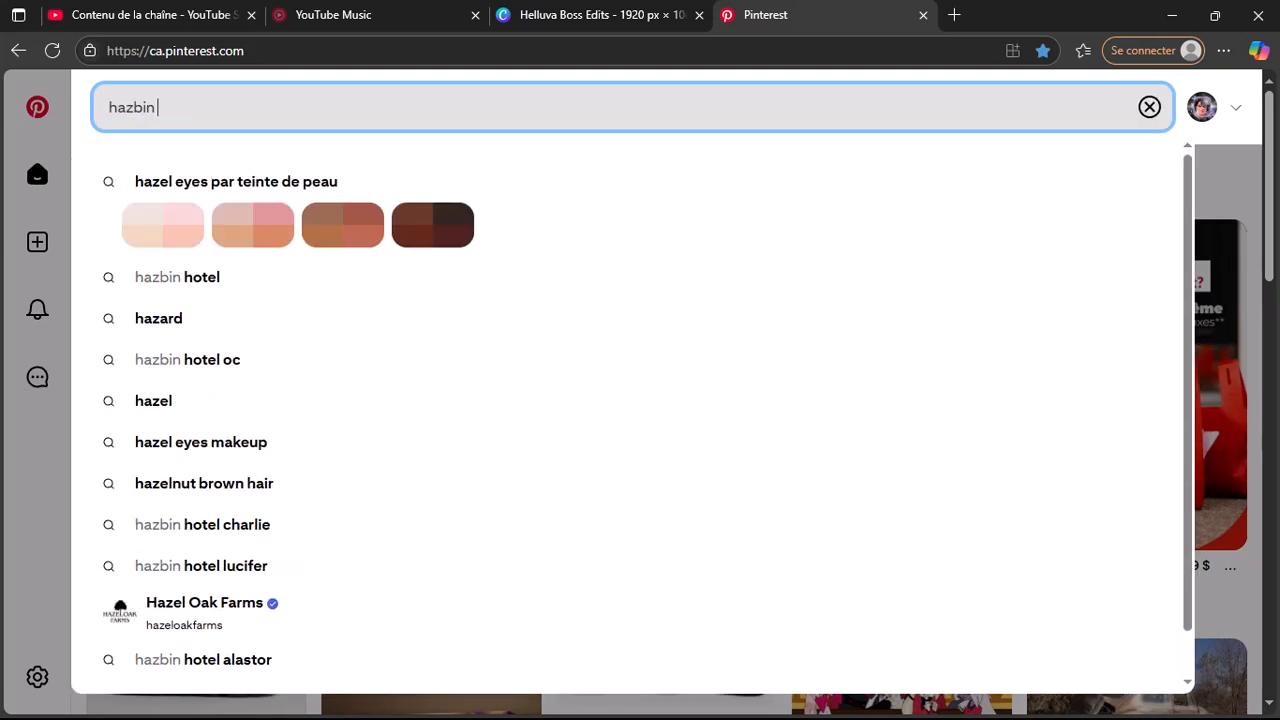
{"action": "type", "text": "Hitel"}
{"action": "key", "text": "BackSpace"}
{"action": "key", "text": "BackSpace"}
{"action": "key", "text": "BackSpace"}
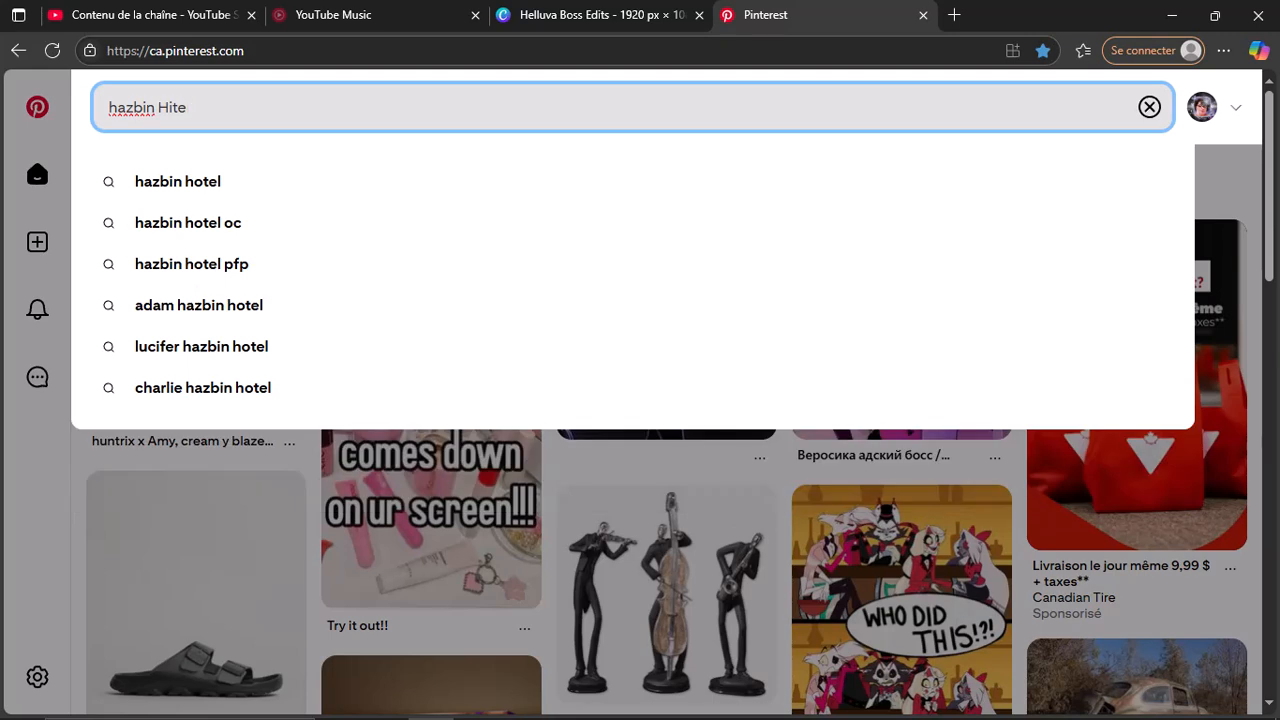
{"action": "key", "text": "BackSpace"}
{"action": "type", "text": "otel"}
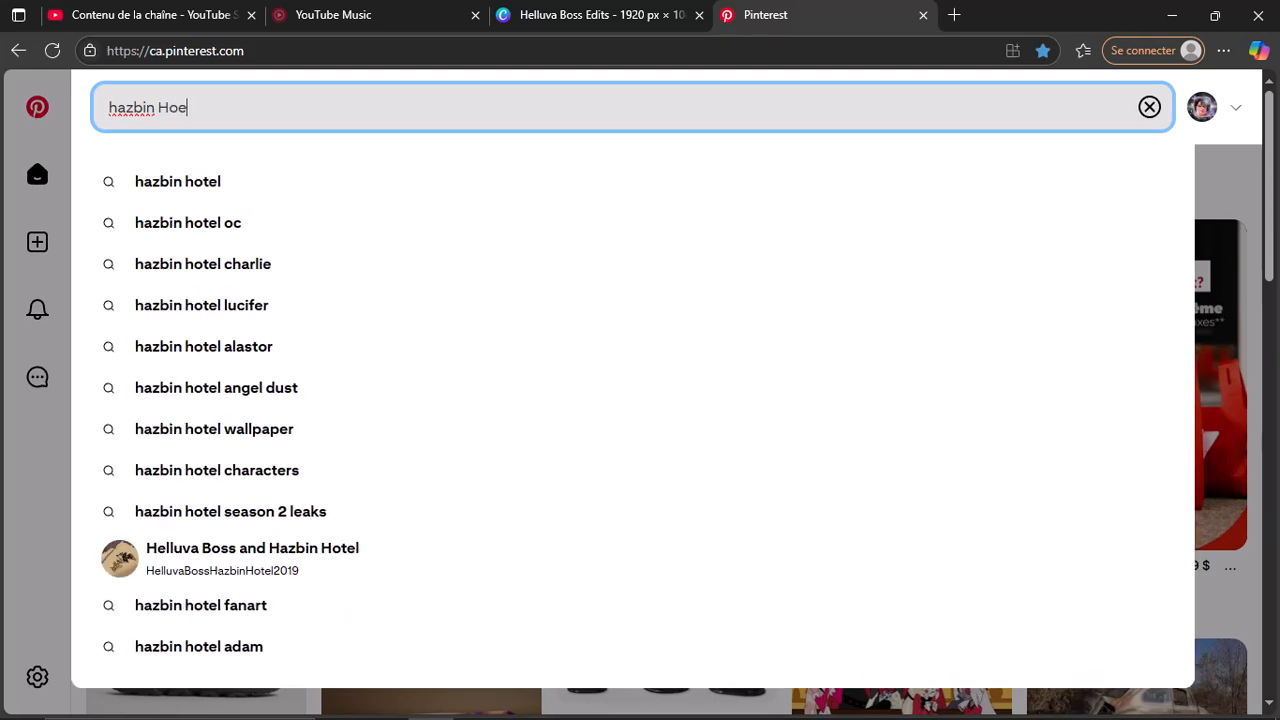
{"action": "key", "text": "BackSpace"}
{"action": "type", "text": "l"}
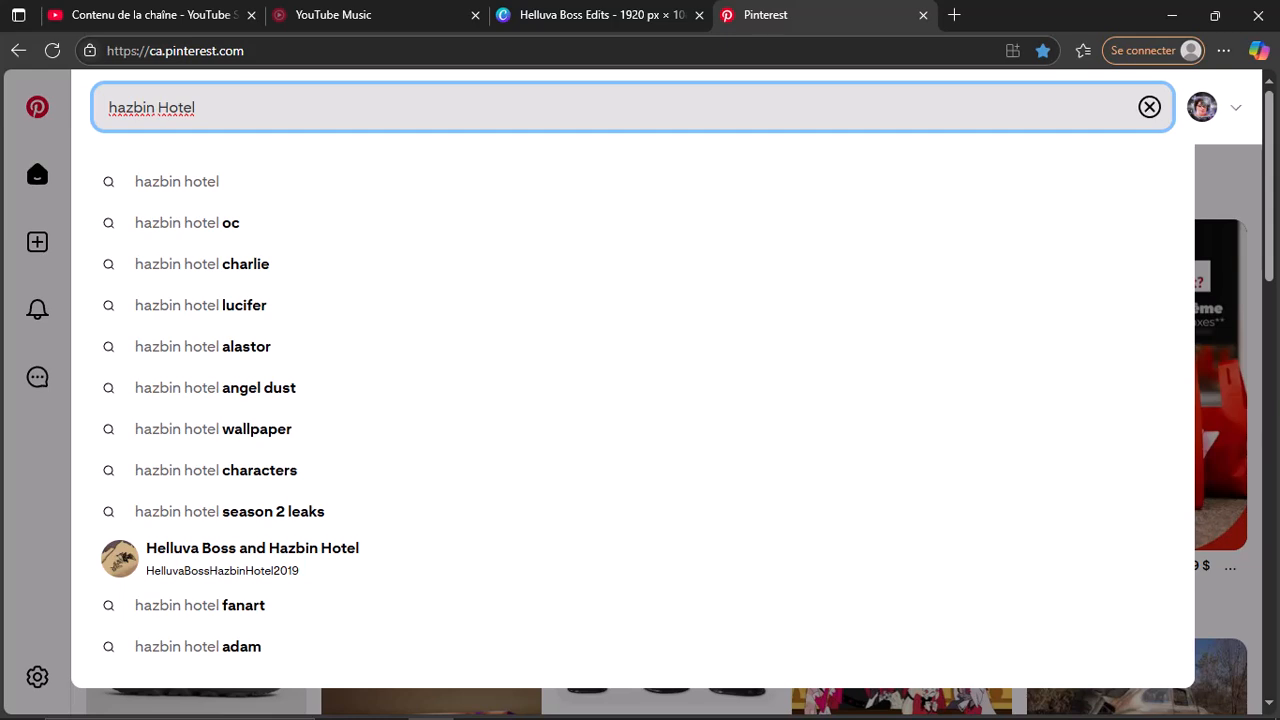
{"action": "key", "text": "Return"}
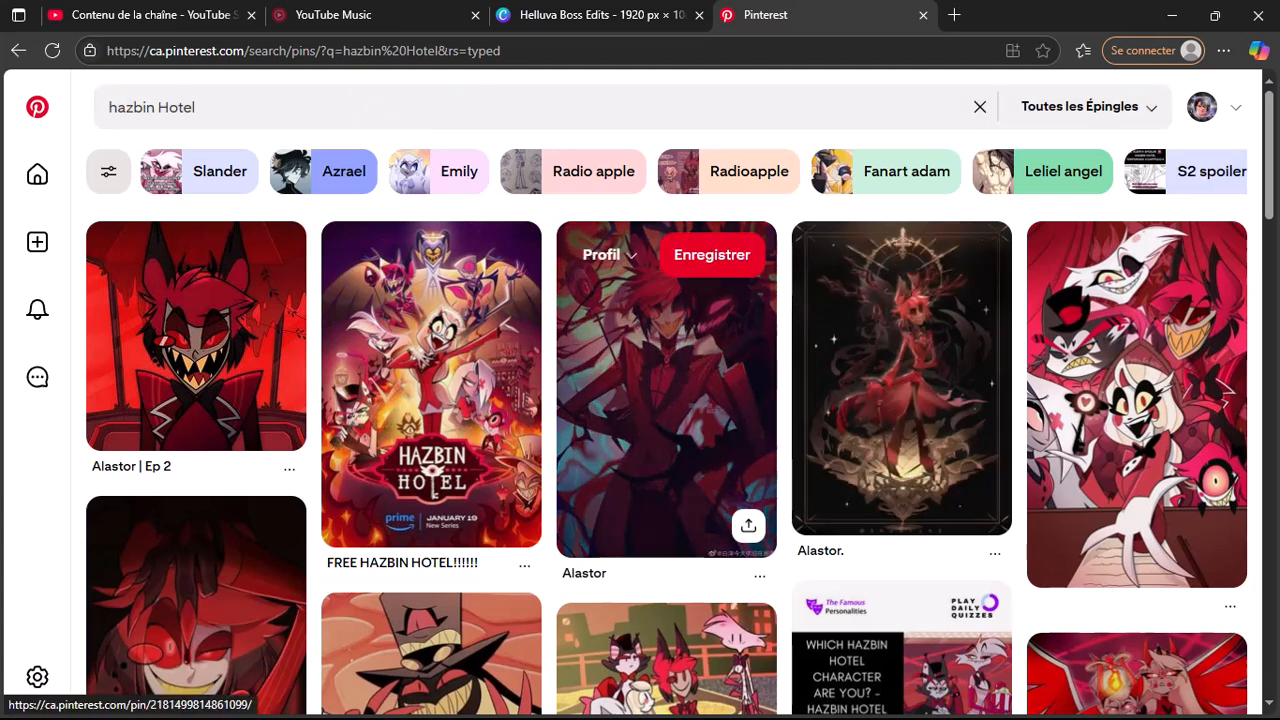
Step: Open the "Alastor" art pin, then from its related pins open the red-and-green Alastor artwork with the wide yellow-toothed grin
{"action": "left_click", "coordinate": [666, 389]}
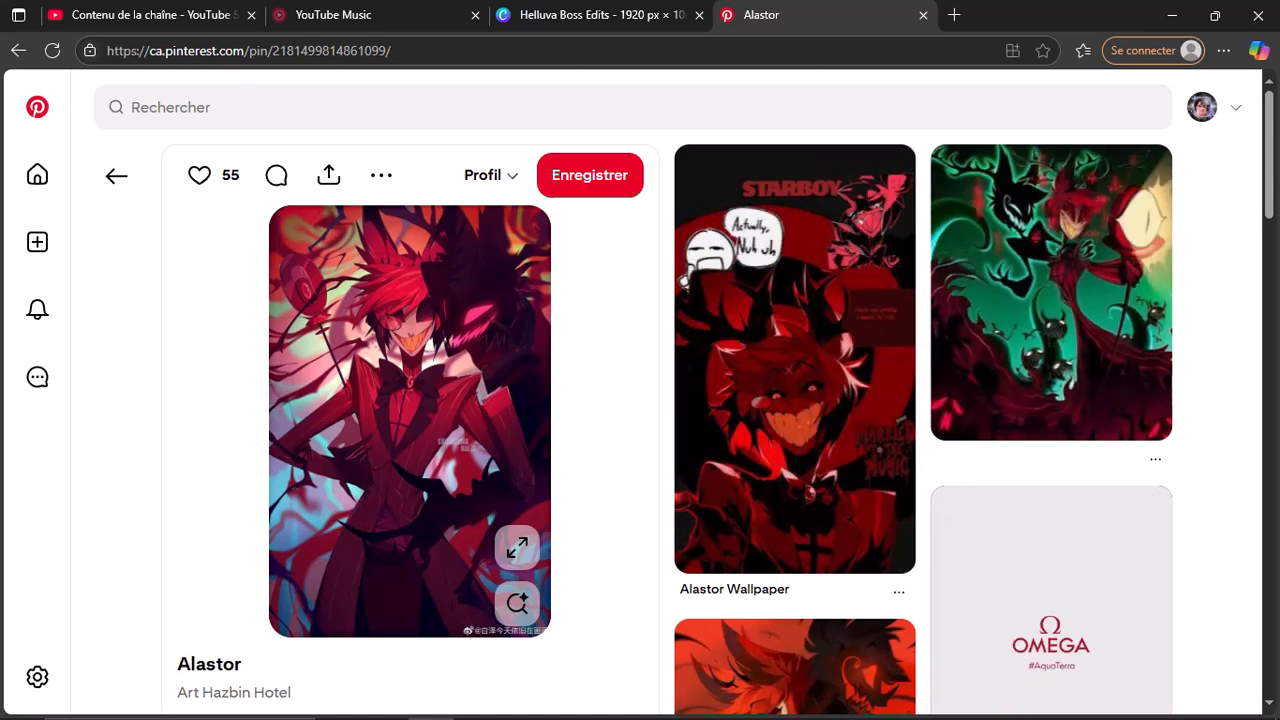
{"action": "scroll", "coordinate": [640, 430], "scroll_direction": "down", "scroll_amount": 4}
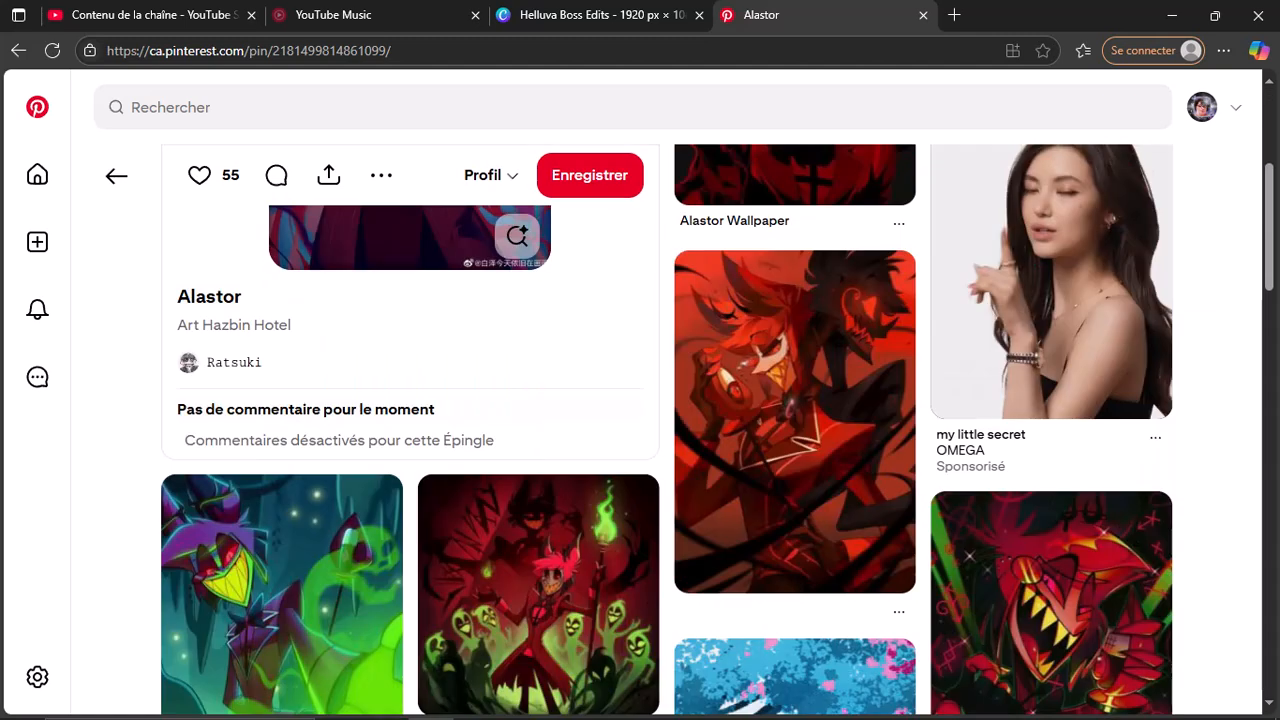
{"action": "scroll", "coordinate": [540, 400], "scroll_direction": "down", "scroll_amount": 3}
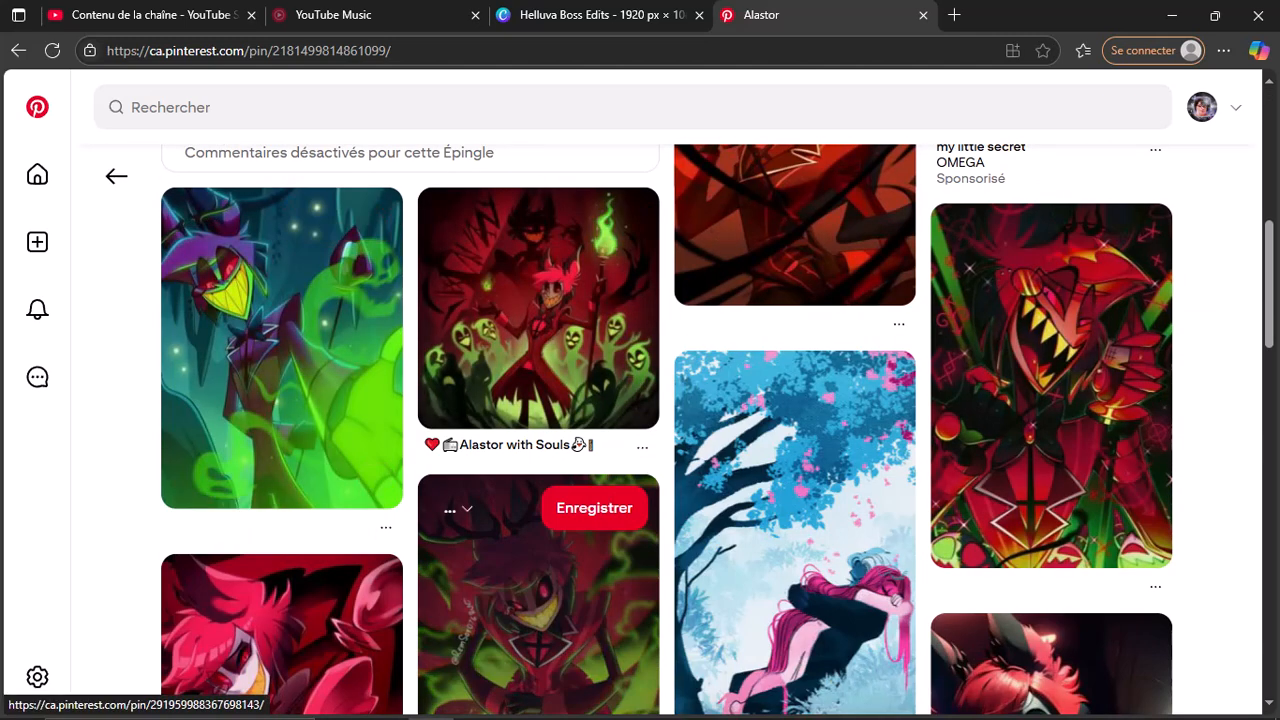
{"action": "left_click", "coordinate": [1050, 400]}
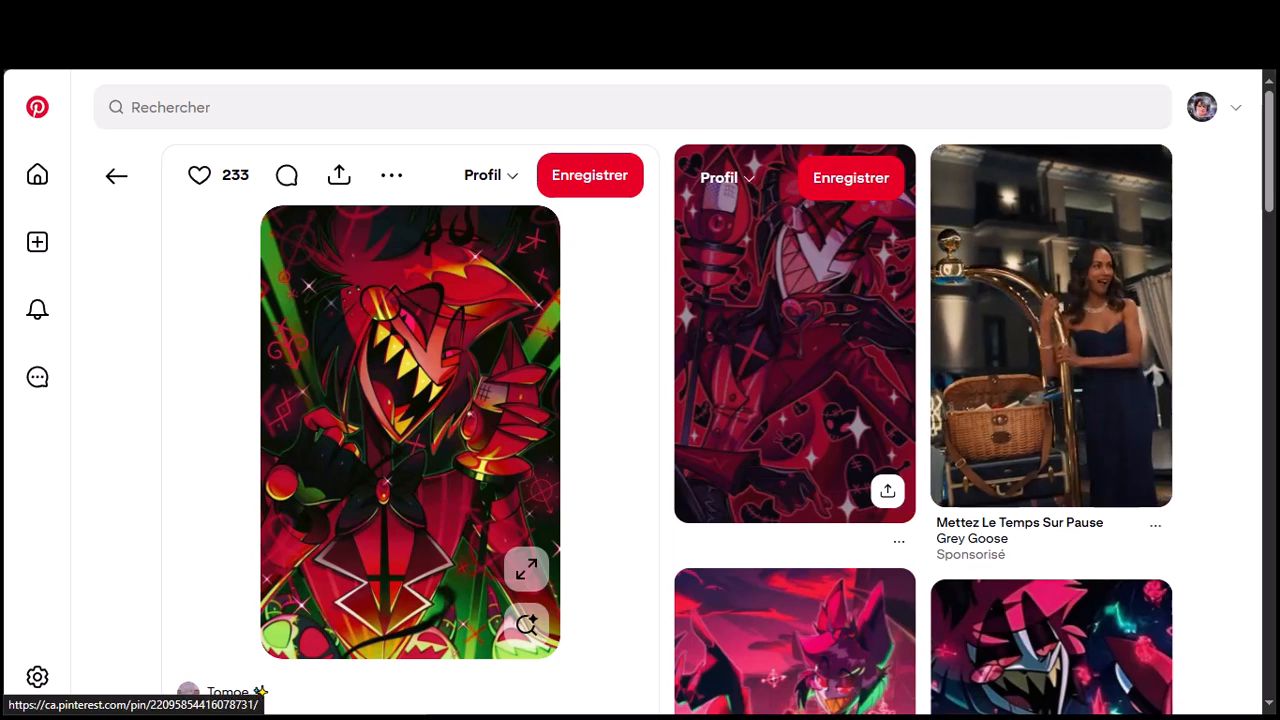
{"action": "scroll", "coordinate": [795, 440], "scroll_direction": "down", "scroll_amount": 2}
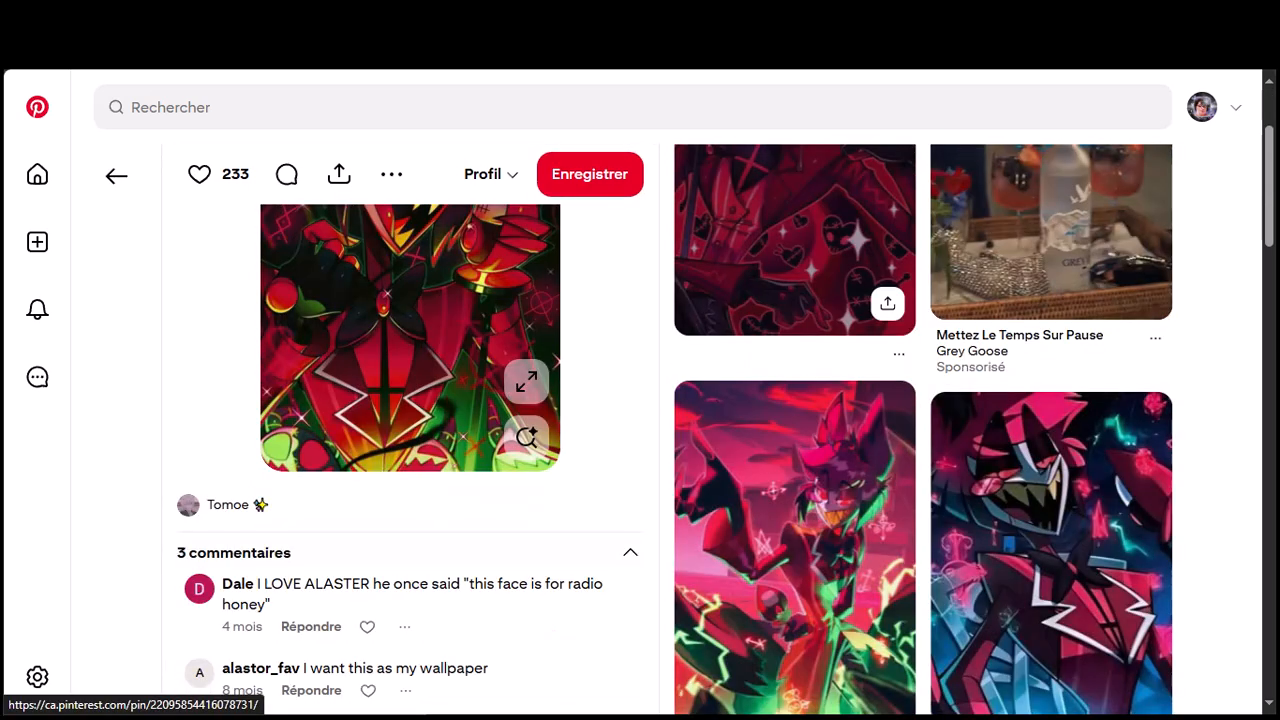
{"action": "scroll", "coordinate": [795, 500], "scroll_direction": "up", "scroll_amount": 2}
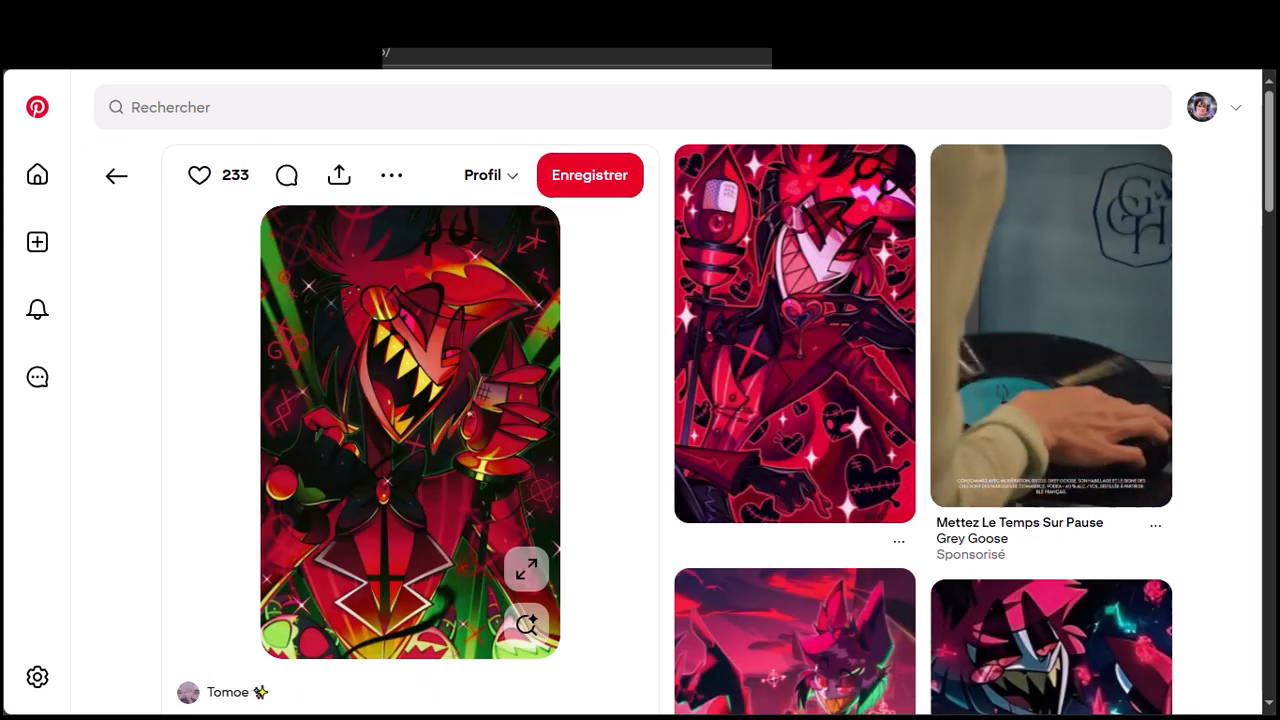
Step: Save the red-and-green Alastor image as a JPEG in the "Pictures for Video Editing" folder of LETS HELP THE WORLD VIDEOS & PICTURES
{"action": "right_click", "coordinate": [410, 442]}
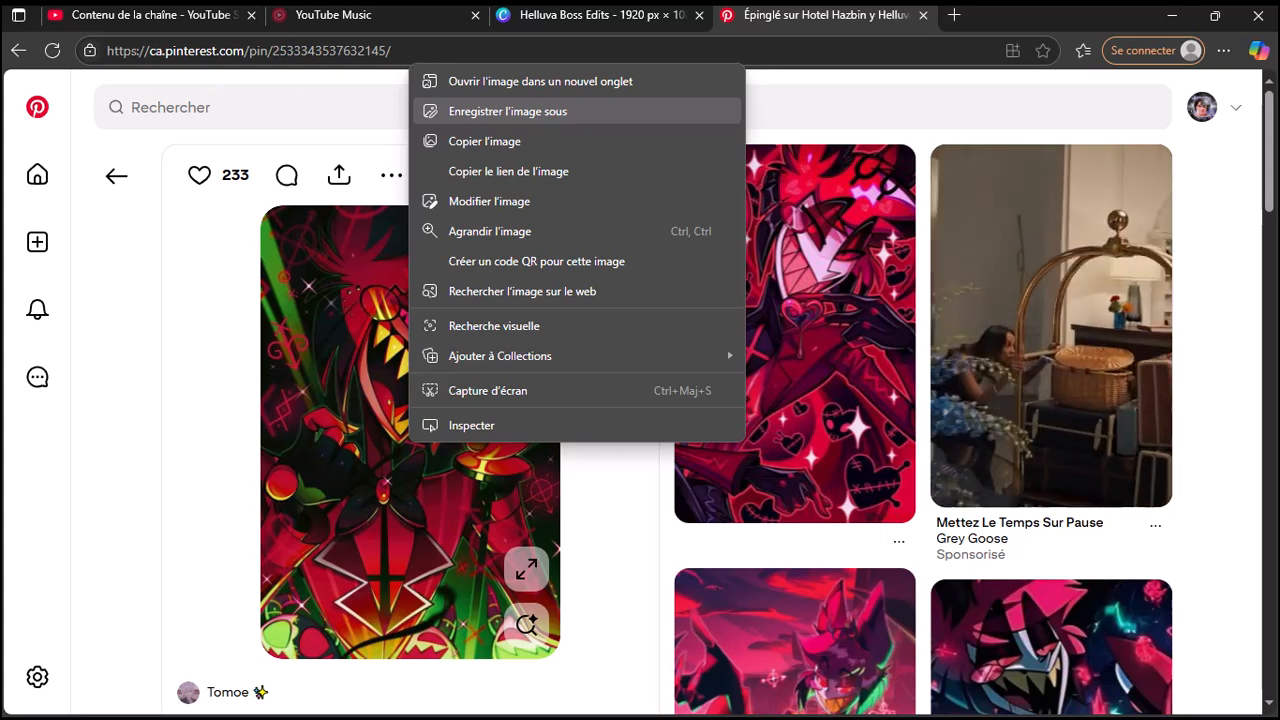
{"action": "left_click", "coordinate": [507, 111]}
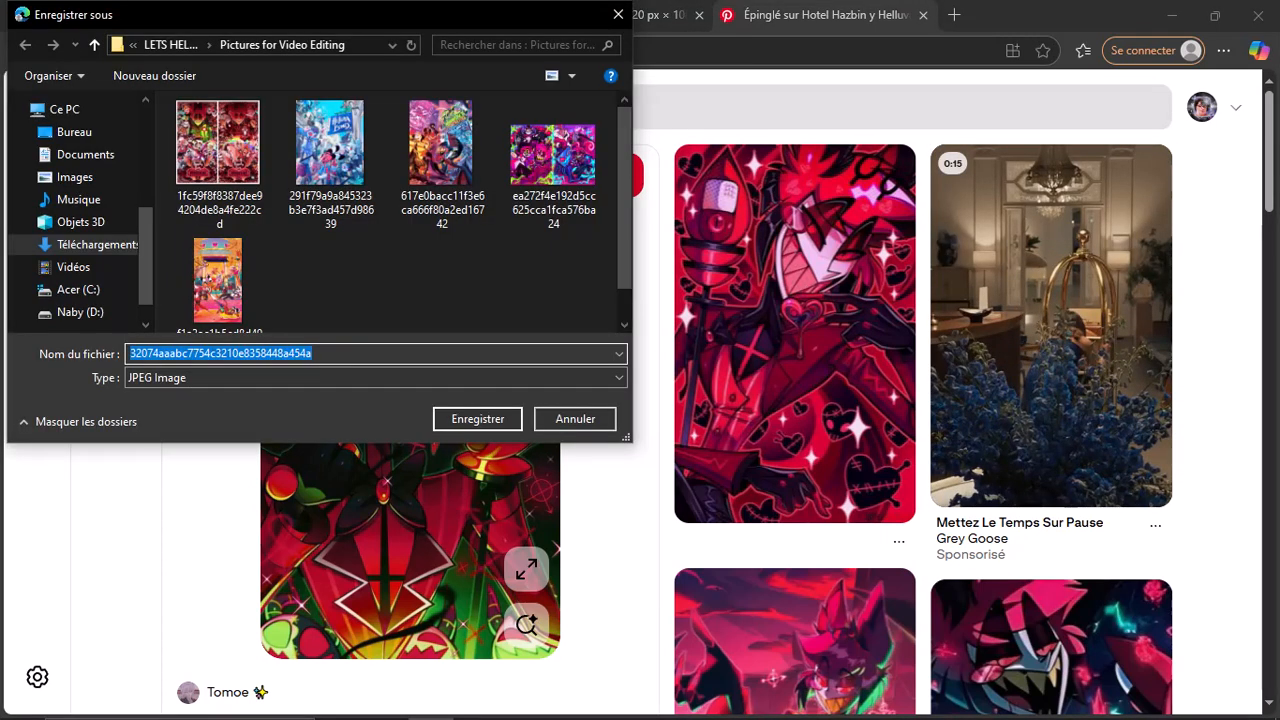
{"action": "scroll", "coordinate": [330, 165], "scroll_direction": "down", "scroll_amount": 1}
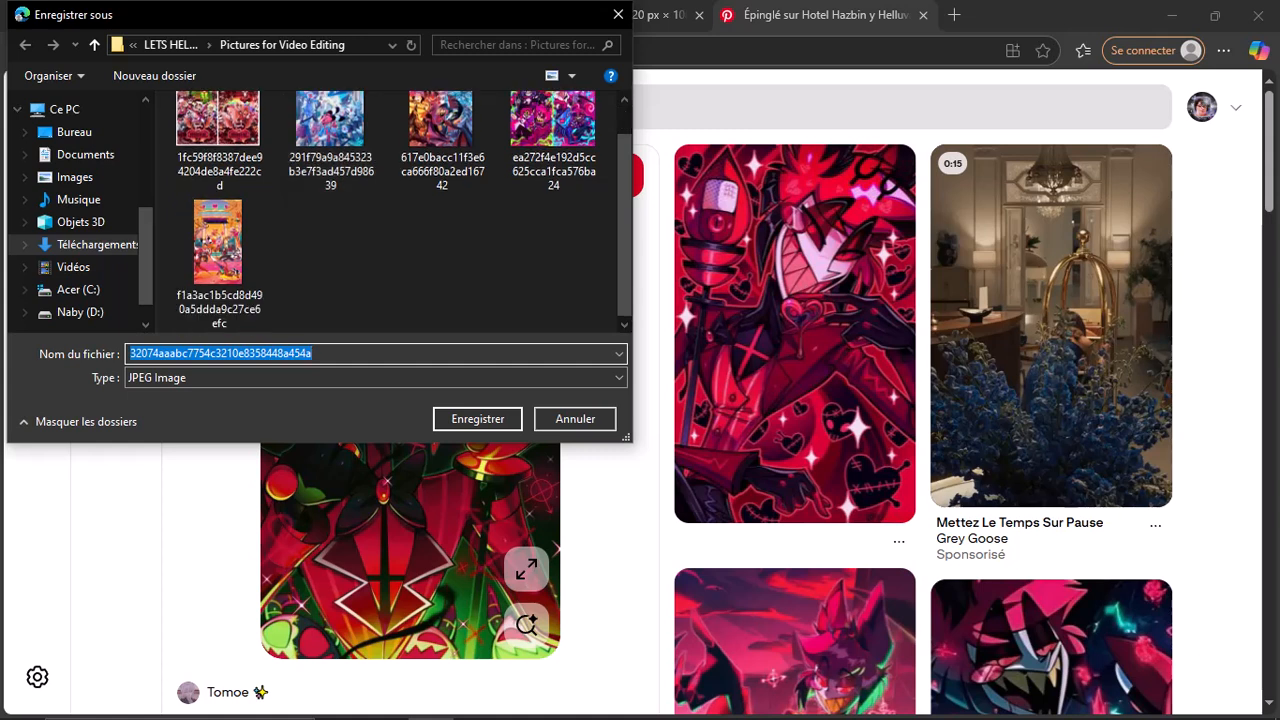
{"action": "scroll", "coordinate": [330, 200], "scroll_direction": "up", "scroll_amount": 1}
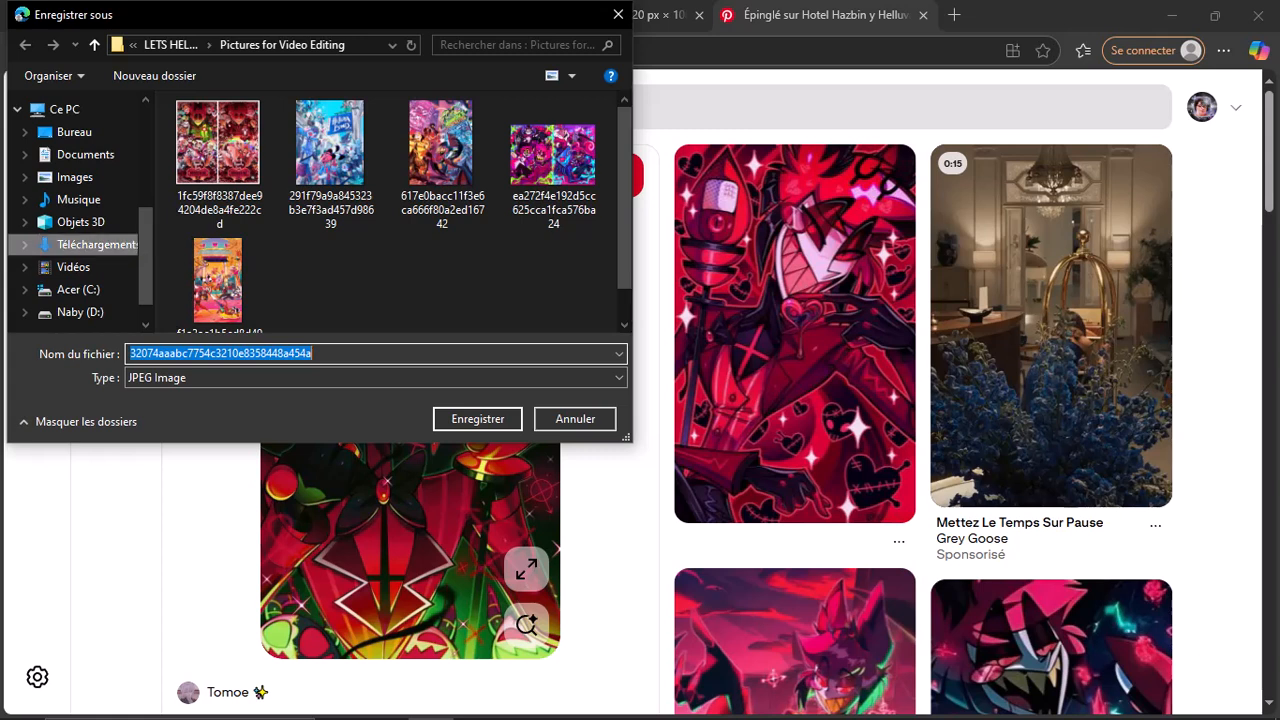
{"action": "scroll", "coordinate": [80, 210], "scroll_direction": "down", "scroll_amount": 1}
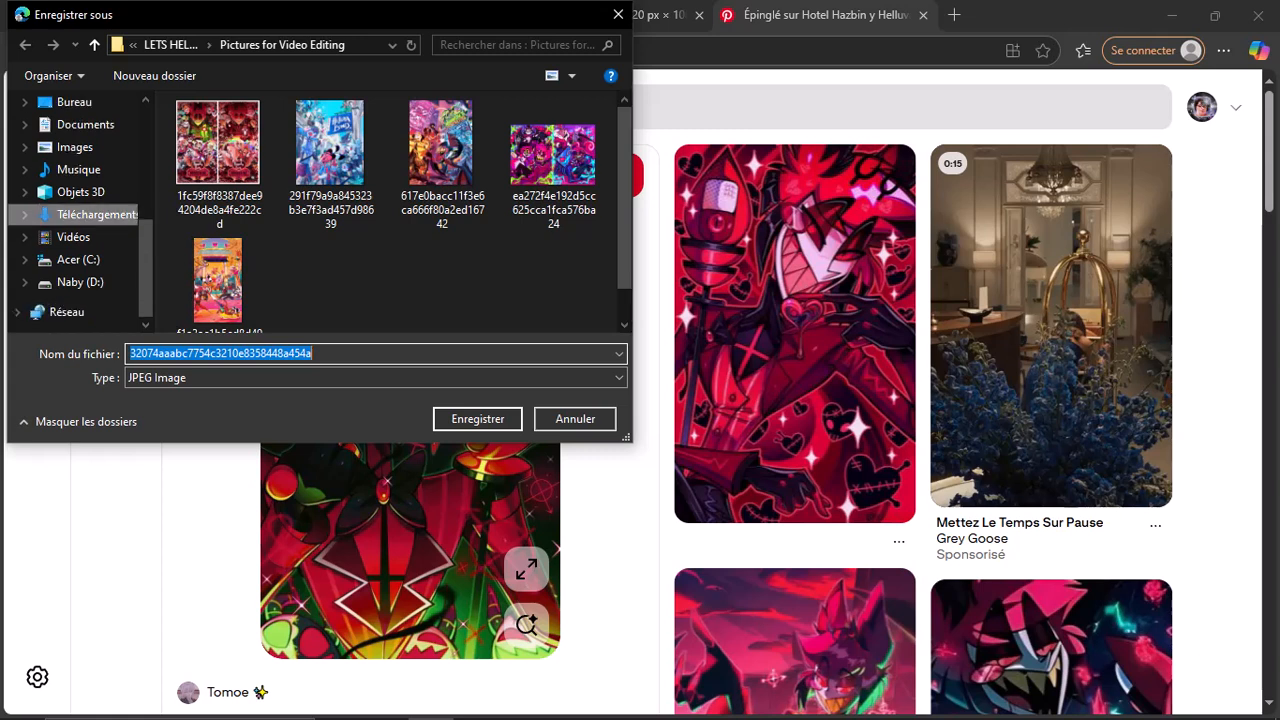
{"action": "scroll", "coordinate": [75, 282], "scroll_direction": "up", "scroll_amount": 1}
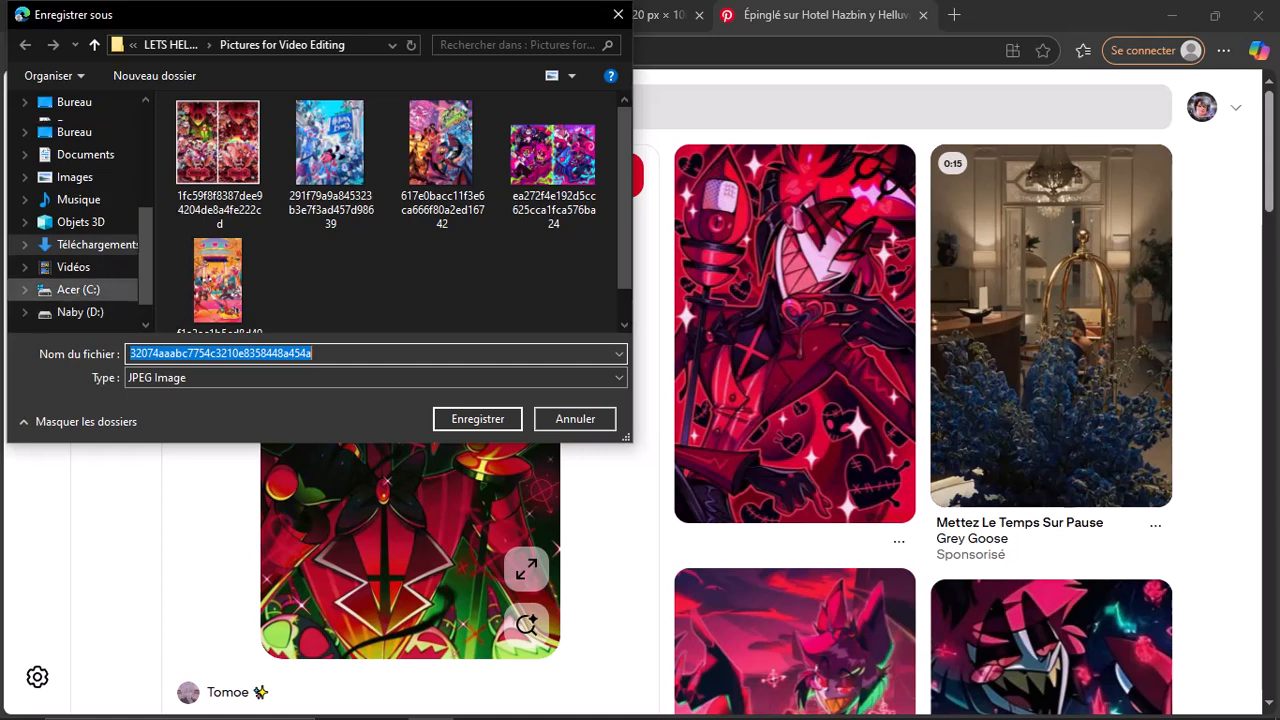
{"action": "scroll", "coordinate": [70, 274], "scroll_direction": "up", "scroll_amount": 3}
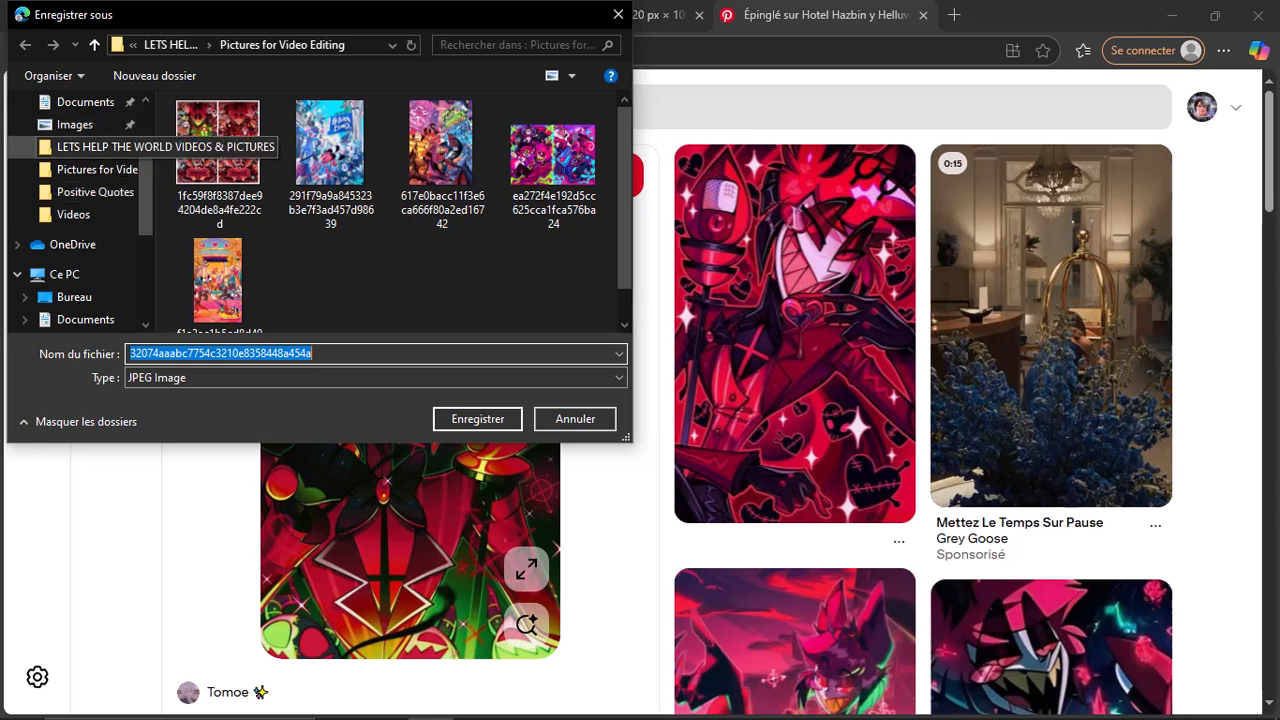
{"action": "left_click", "coordinate": [95, 146]}
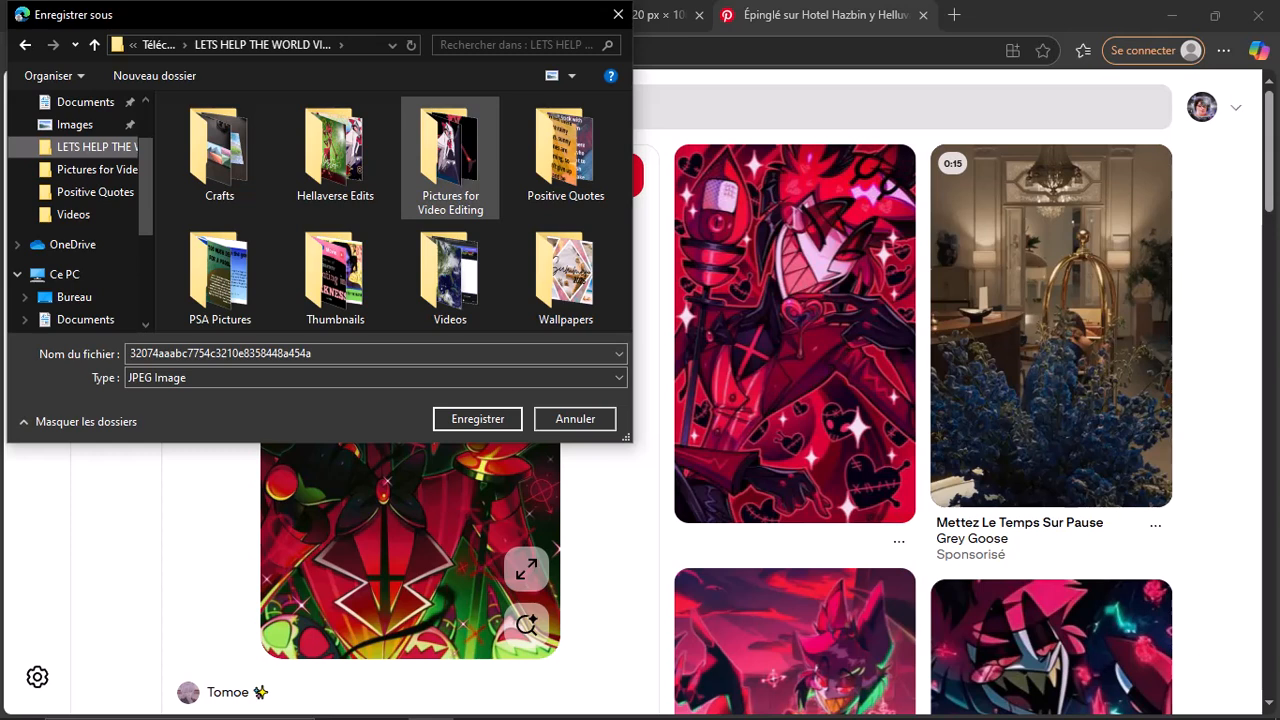
{"action": "left_click", "coordinate": [466, 208]}
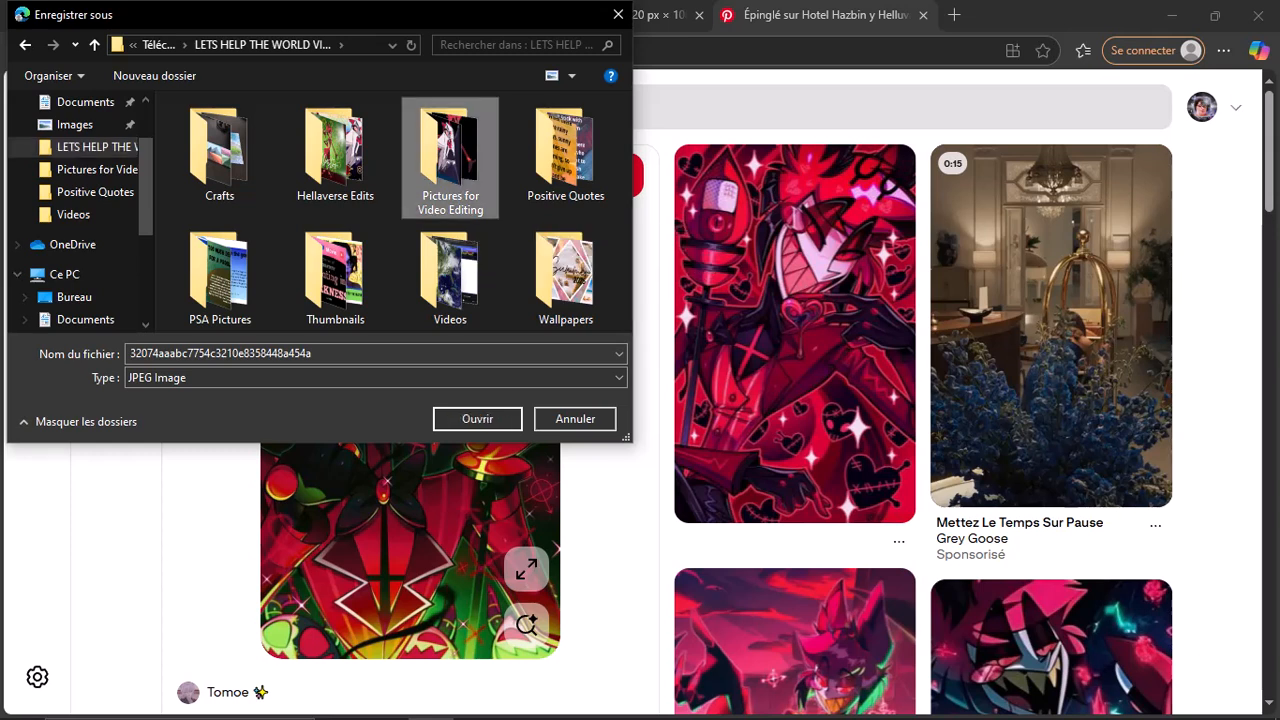
{"action": "left_click", "coordinate": [477, 419]}
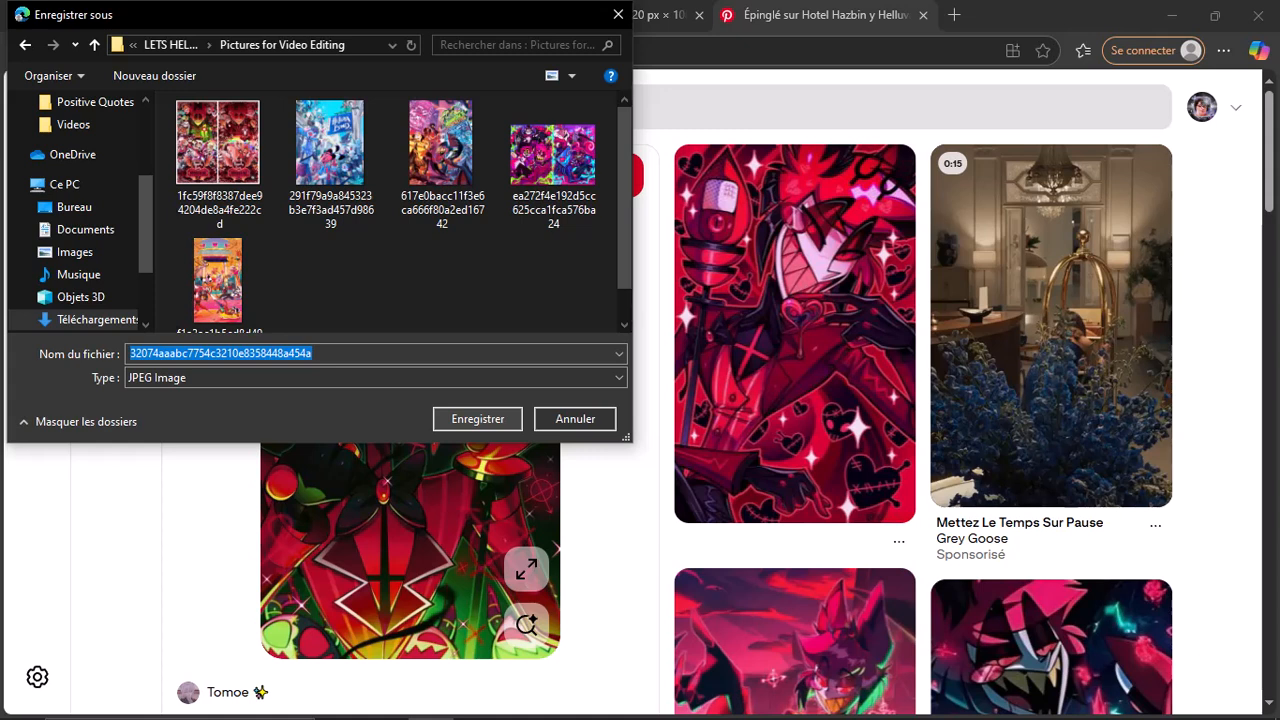
{"action": "left_click", "coordinate": [477, 419]}
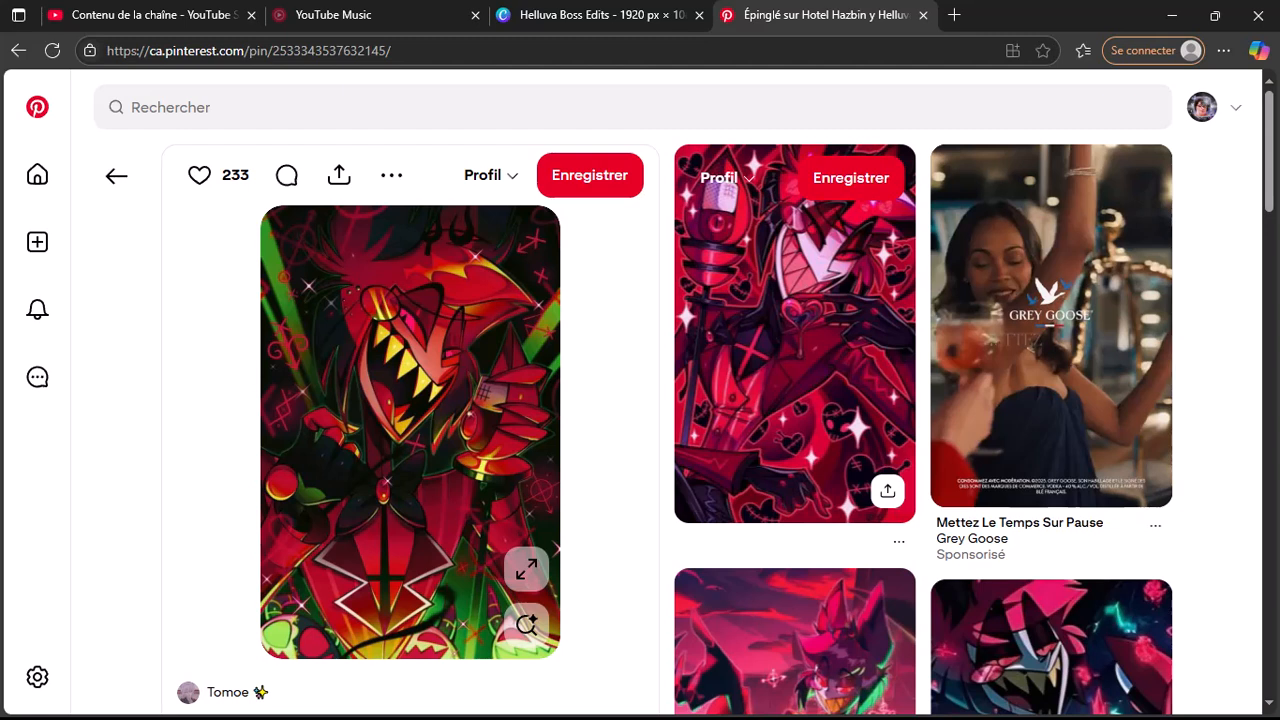
Step: Leave the Alastor pin and open the Hazbin Hotel group pin showing Charlie reaching over a contract in front of red curtains
{"action": "scroll", "coordinate": [795, 400], "scroll_direction": "down", "scroll_amount": 5}
{"action": "scroll", "coordinate": [795, 400], "scroll_direction": "down", "scroll_amount": 4}
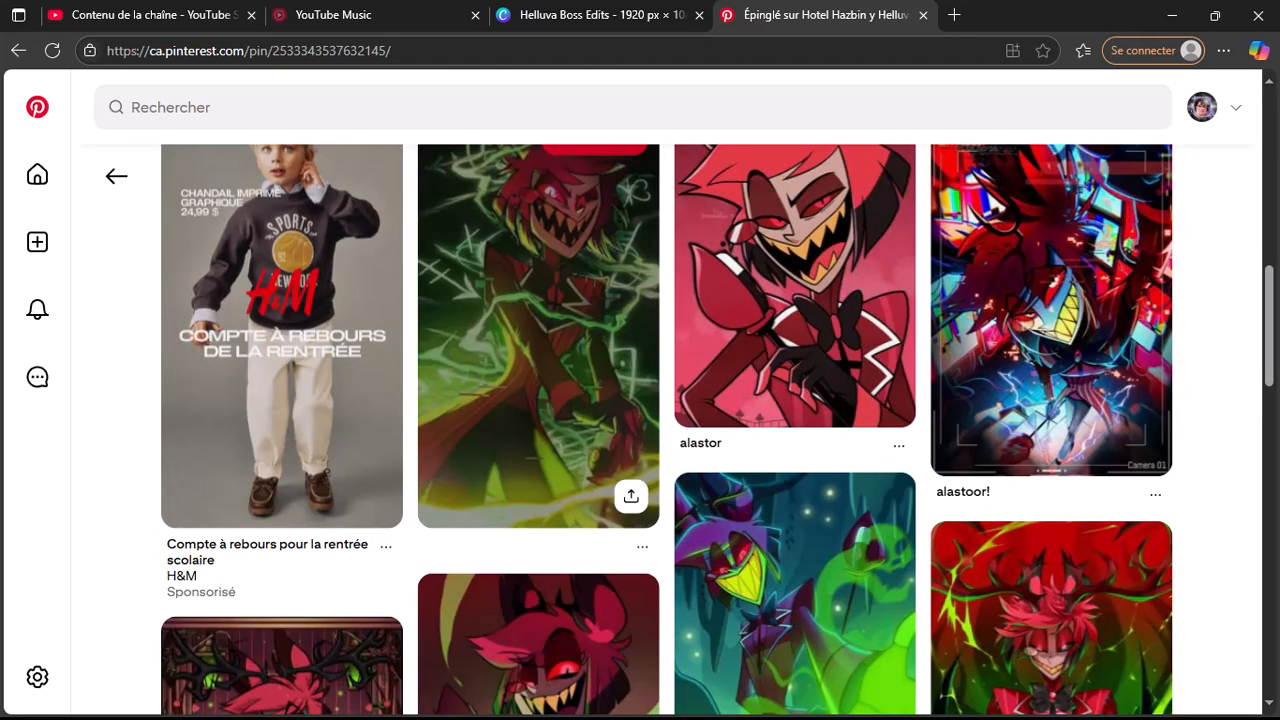
{"action": "left_click", "coordinate": [116, 176]}
{"action": "scroll", "coordinate": [795, 400], "scroll_direction": "down", "scroll_amount": 6}
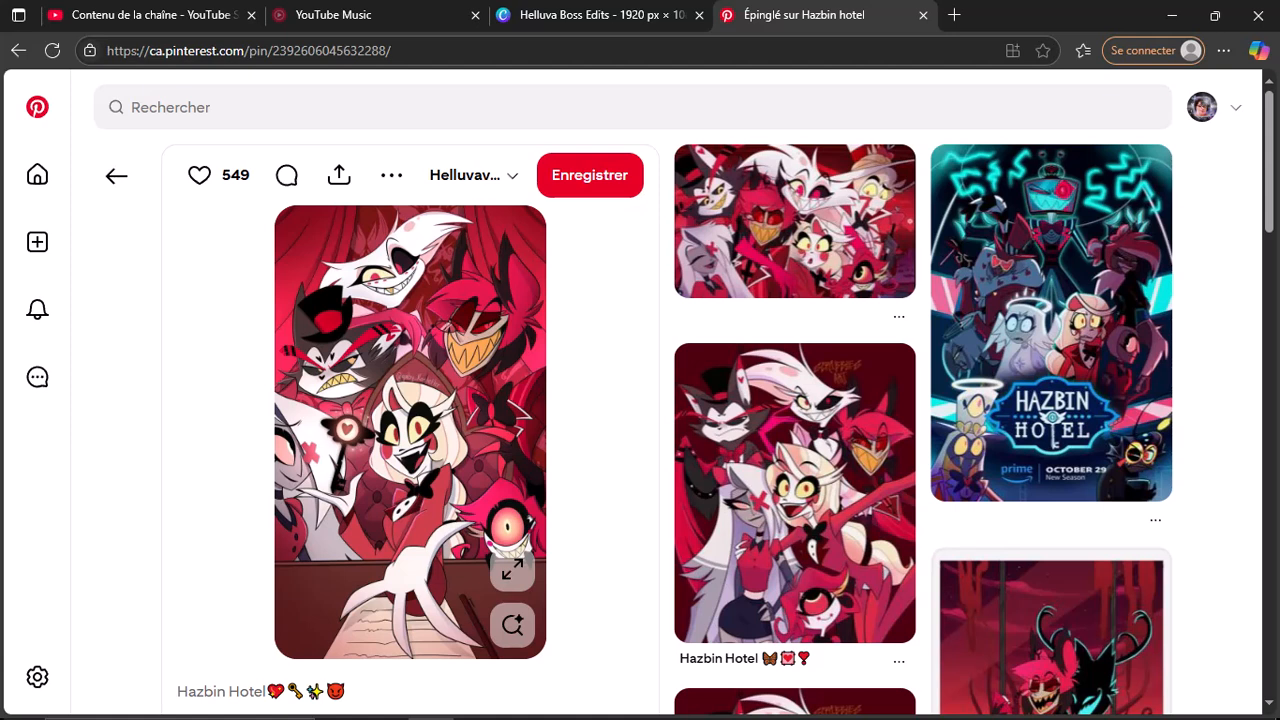
{"action": "scroll", "coordinate": [640, 430], "scroll_direction": "down", "scroll_amount": 2}
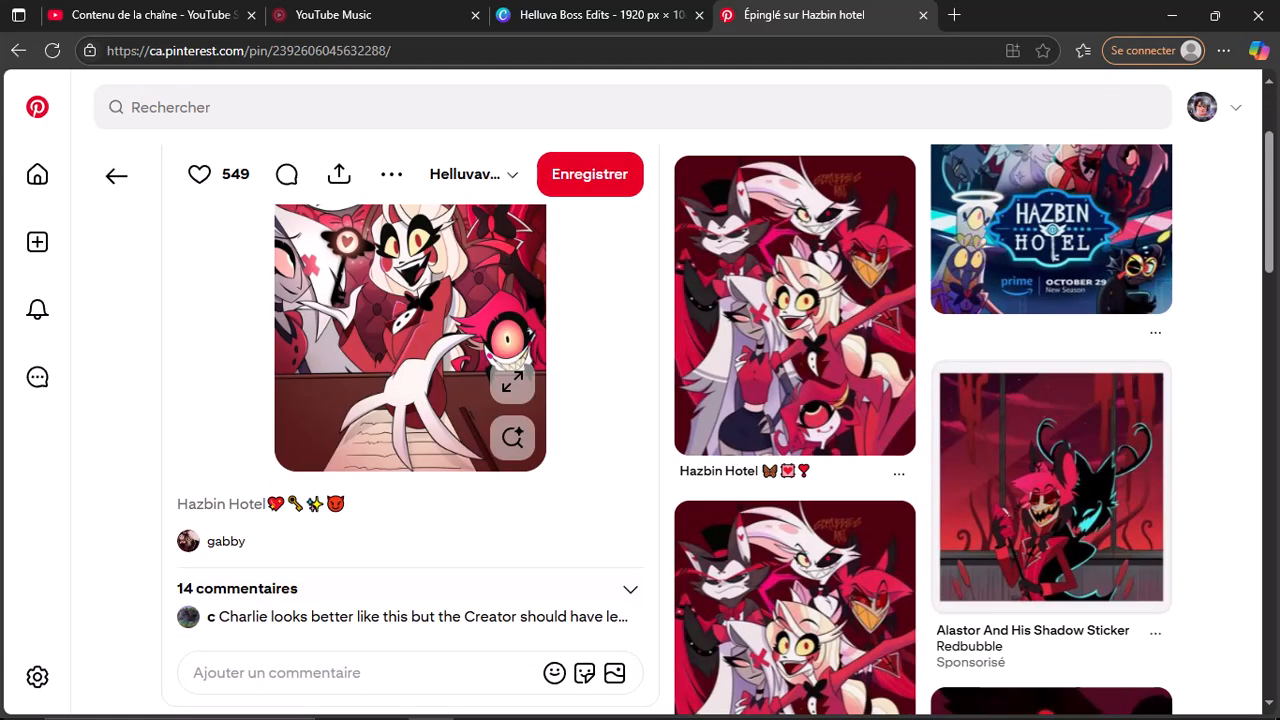
{"action": "scroll", "coordinate": [640, 430], "scroll_direction": "up", "scroll_amount": 2}
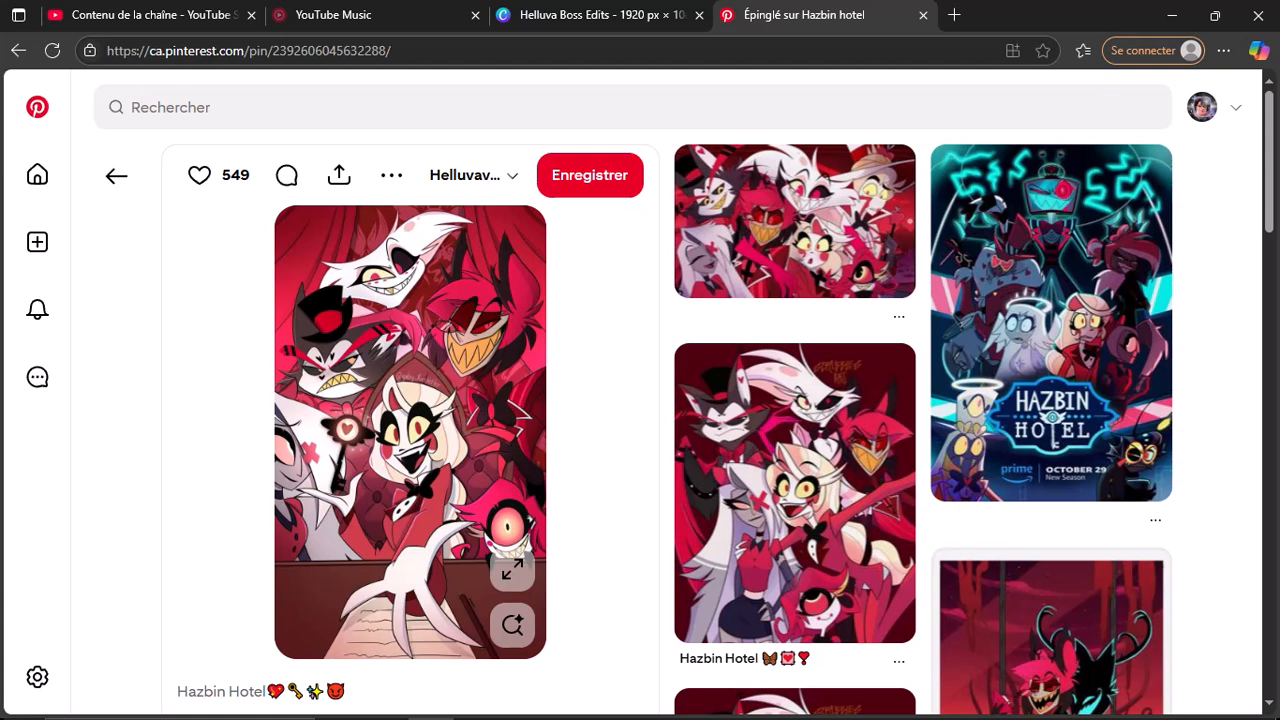
Step: Save the Hazbin Hotel group image with the red curtains as a JPEG in the "Pictures for Video Editing" folder
{"action": "right_click", "coordinate": [395, 342]}
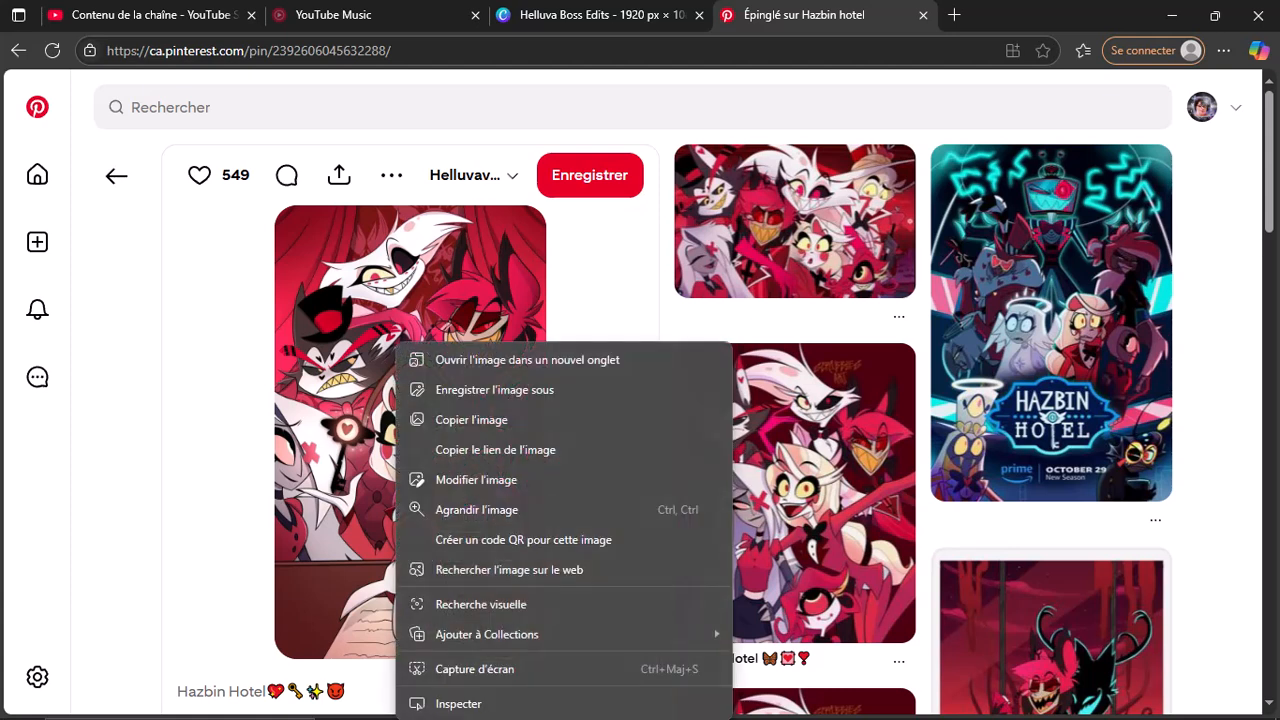
{"action": "left_click", "coordinate": [494, 389]}
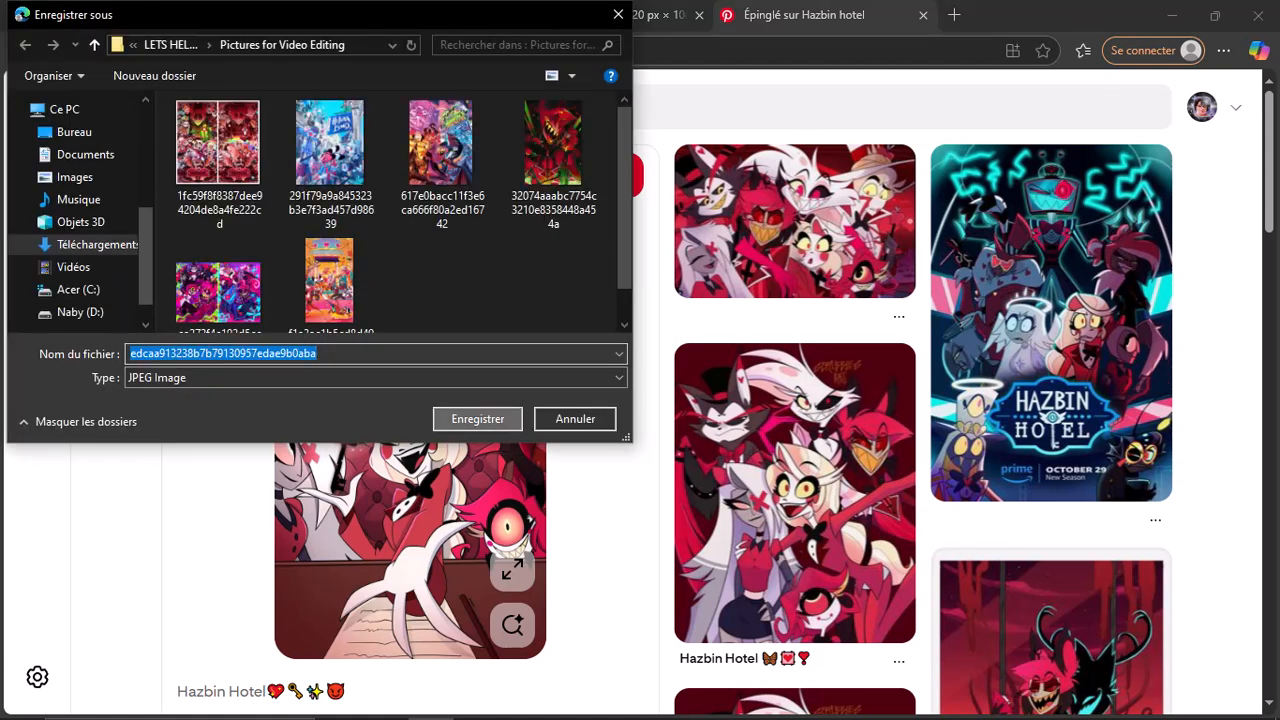
{"action": "key", "text": "Return"}
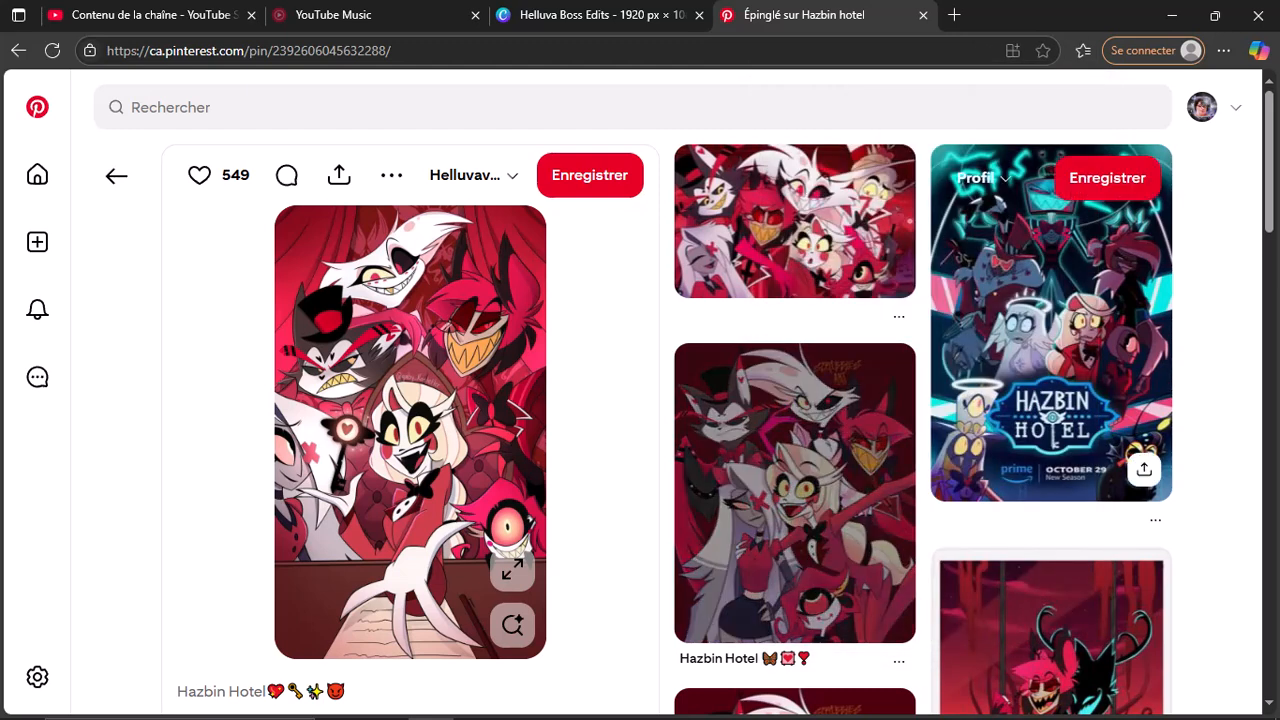
Step: Browse the pins related to the red-curtain group image and open the "Hazbin Hotel Group Poster | Hot Topic" pin
{"action": "scroll", "coordinate": [795, 400], "scroll_direction": "down", "scroll_amount": 3}
{"action": "scroll", "coordinate": [640, 430], "scroll_direction": "down", "scroll_amount": 3}
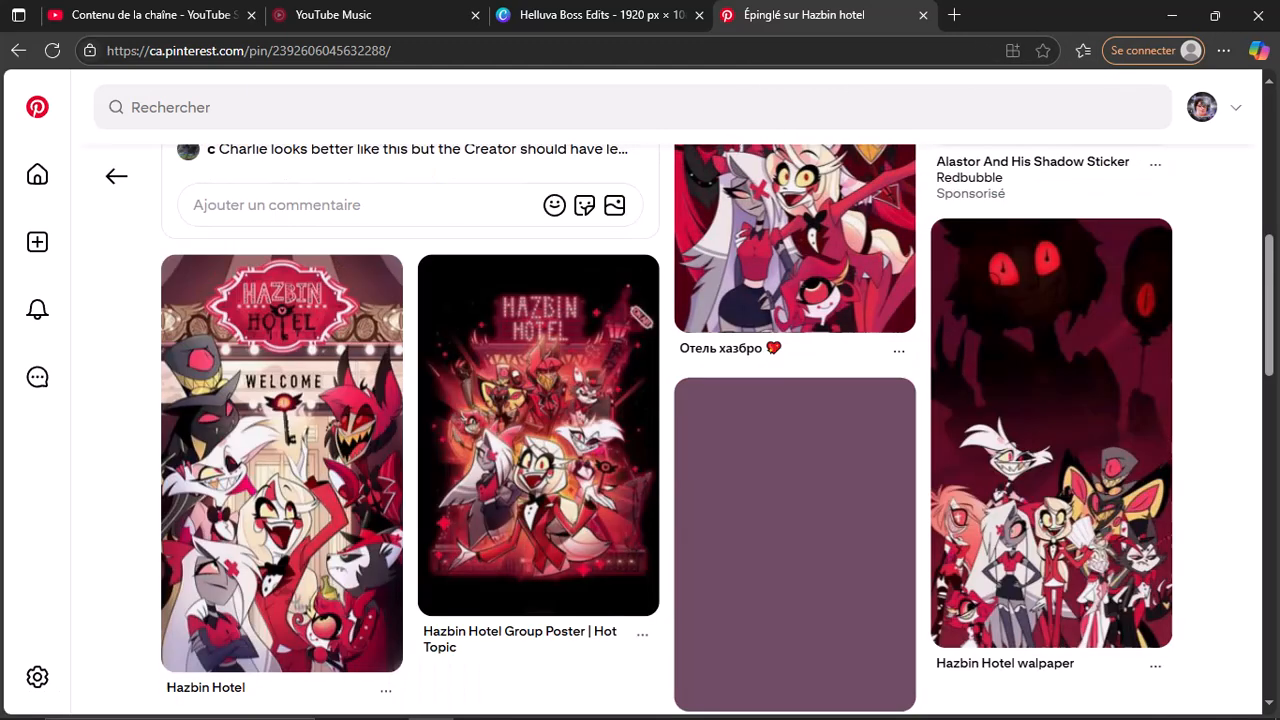
{"action": "scroll", "coordinate": [640, 430], "scroll_direction": "up", "scroll_amount": 4}
{"action": "scroll", "coordinate": [640, 430], "scroll_direction": "down", "scroll_amount": 3}
{"action": "scroll", "coordinate": [640, 430], "scroll_direction": "down", "scroll_amount": 3}
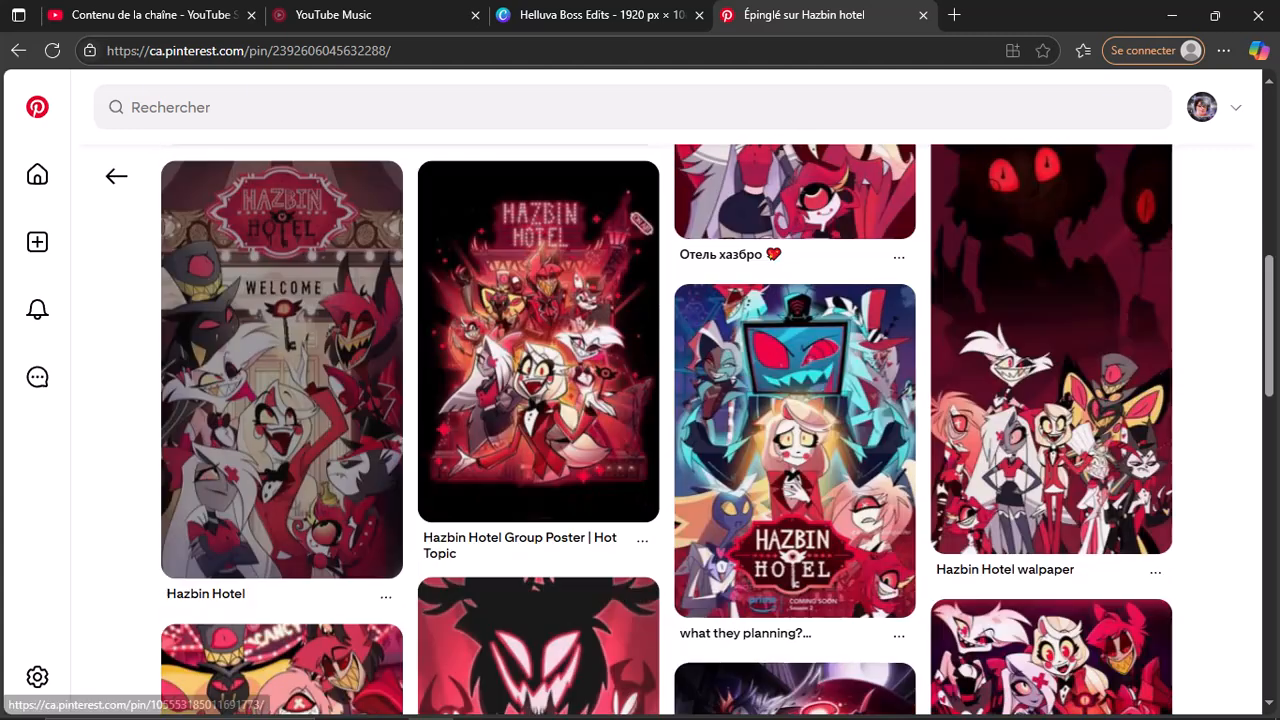
{"action": "left_click", "coordinate": [538, 341]}
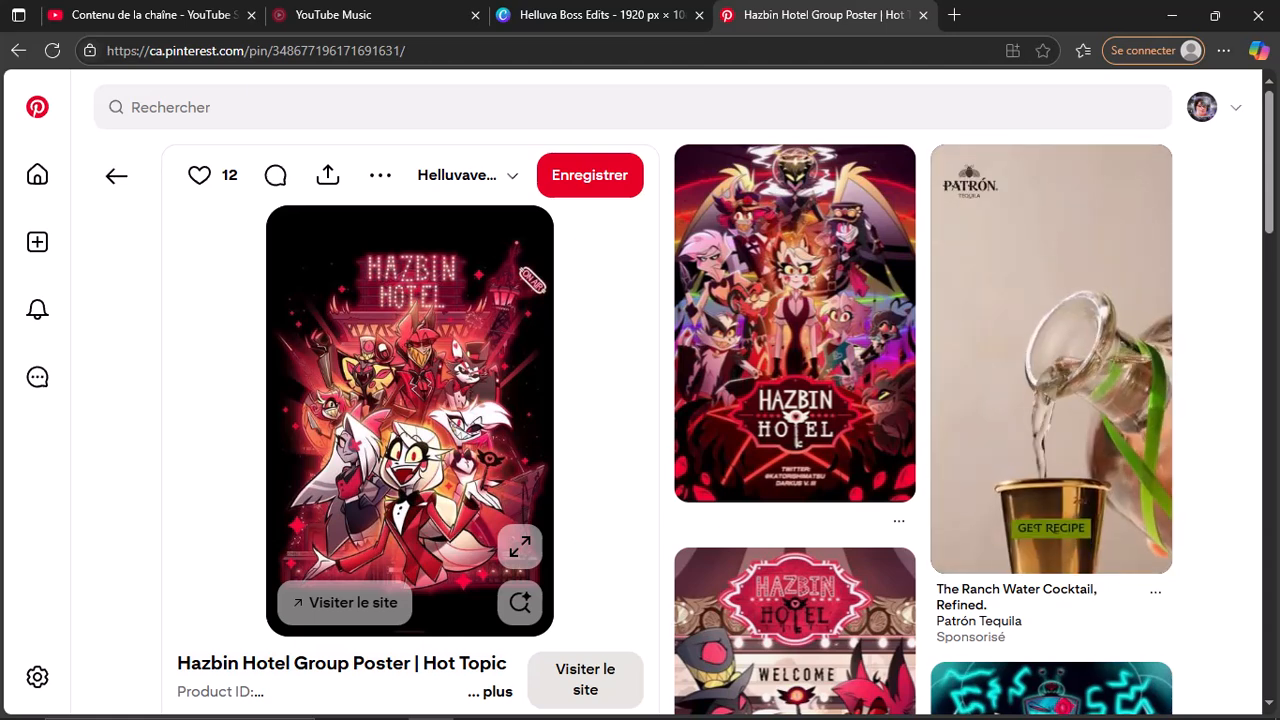
Step: Save the Hot Topic group poster image as a JPEG in the "Pictures for Video Editing" folder
{"action": "right_click", "coordinate": [431, 342]}
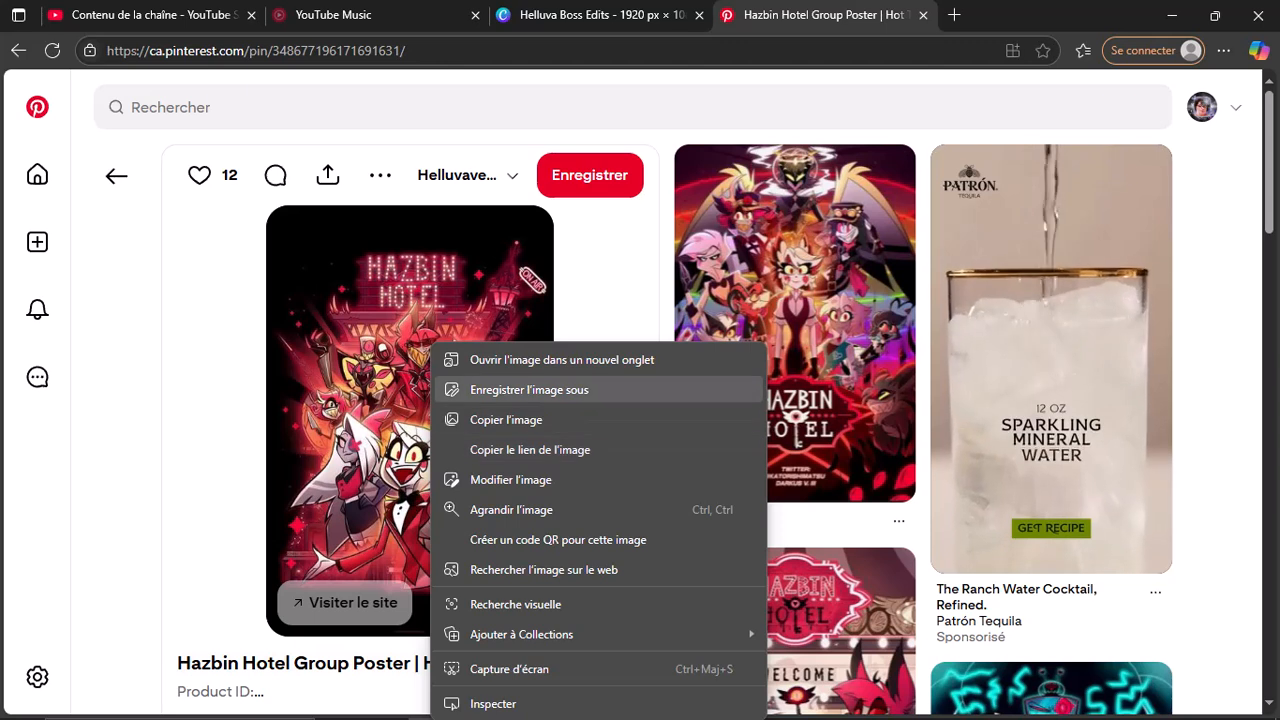
{"action": "left_click", "coordinate": [529, 389]}
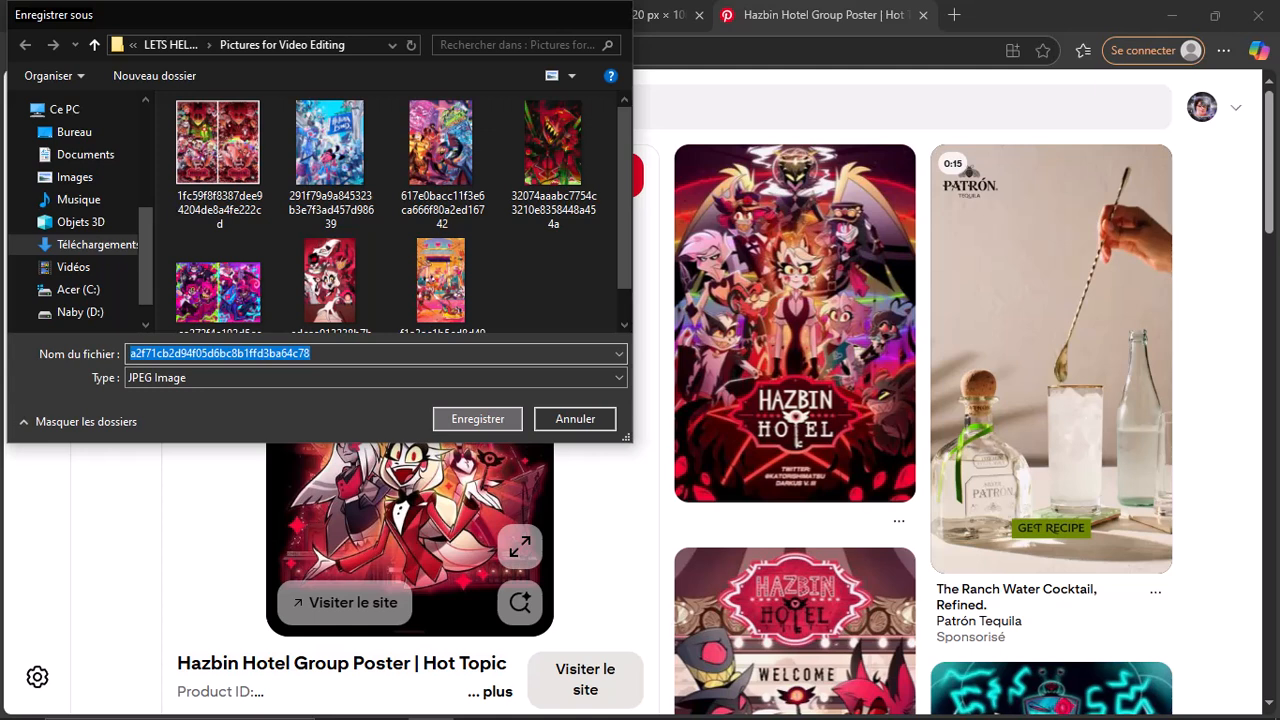
{"action": "key", "text": "Return"}
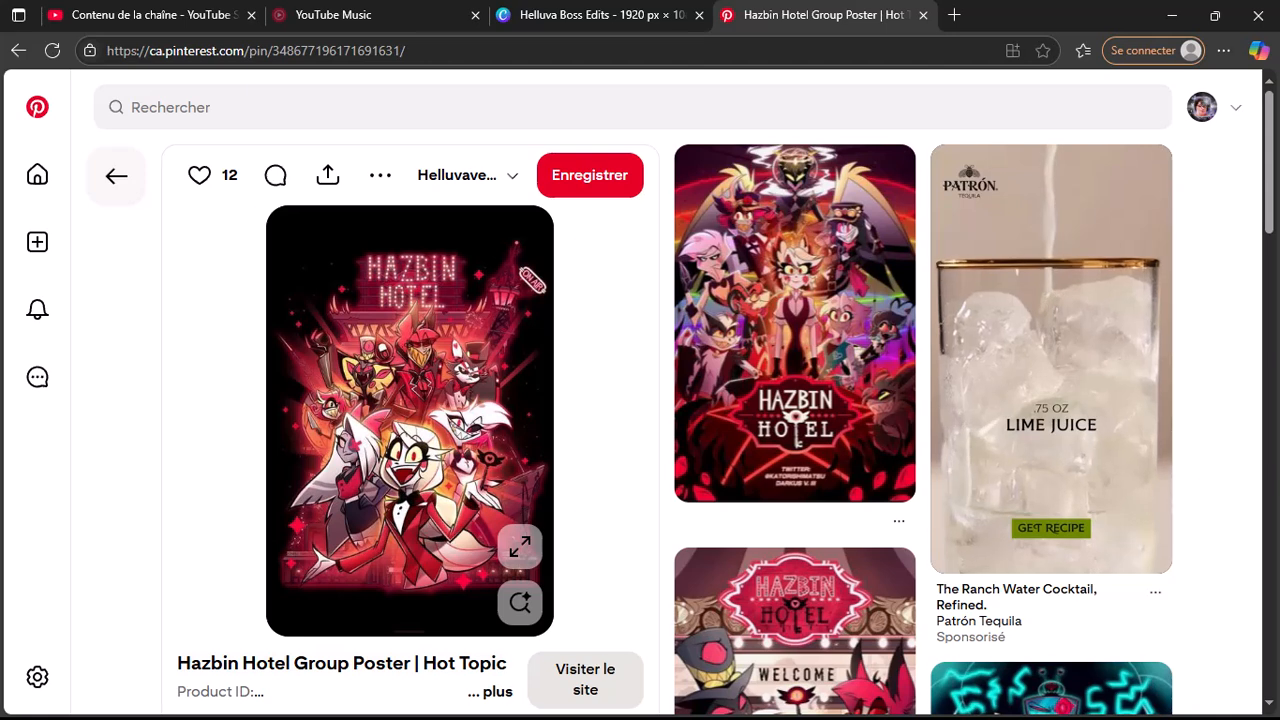
Step: Leave the Hot Topic poster and save the Sir Pentious image from the "Results for quiz which Hazbin Hotel character are you?" pin in "Pictures for Video Editing"
{"action": "key", "text": "alt+Left"}
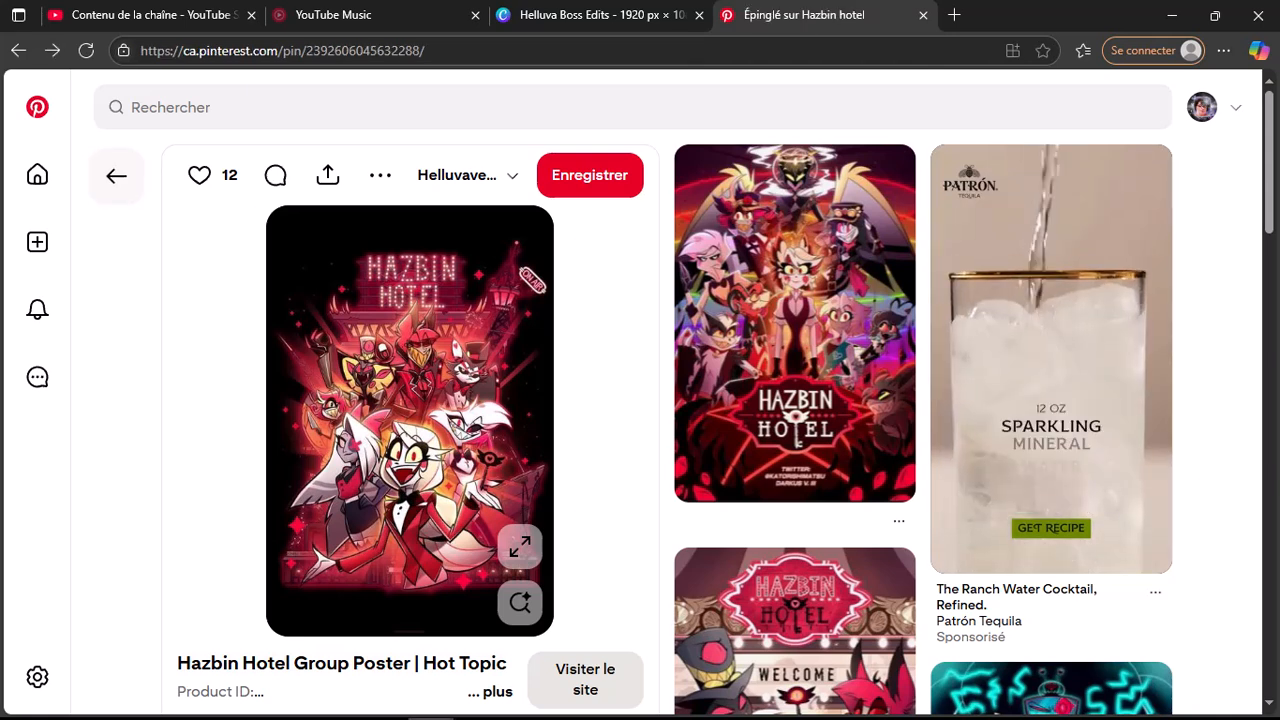
{"action": "key", "text": "alt+Left"}
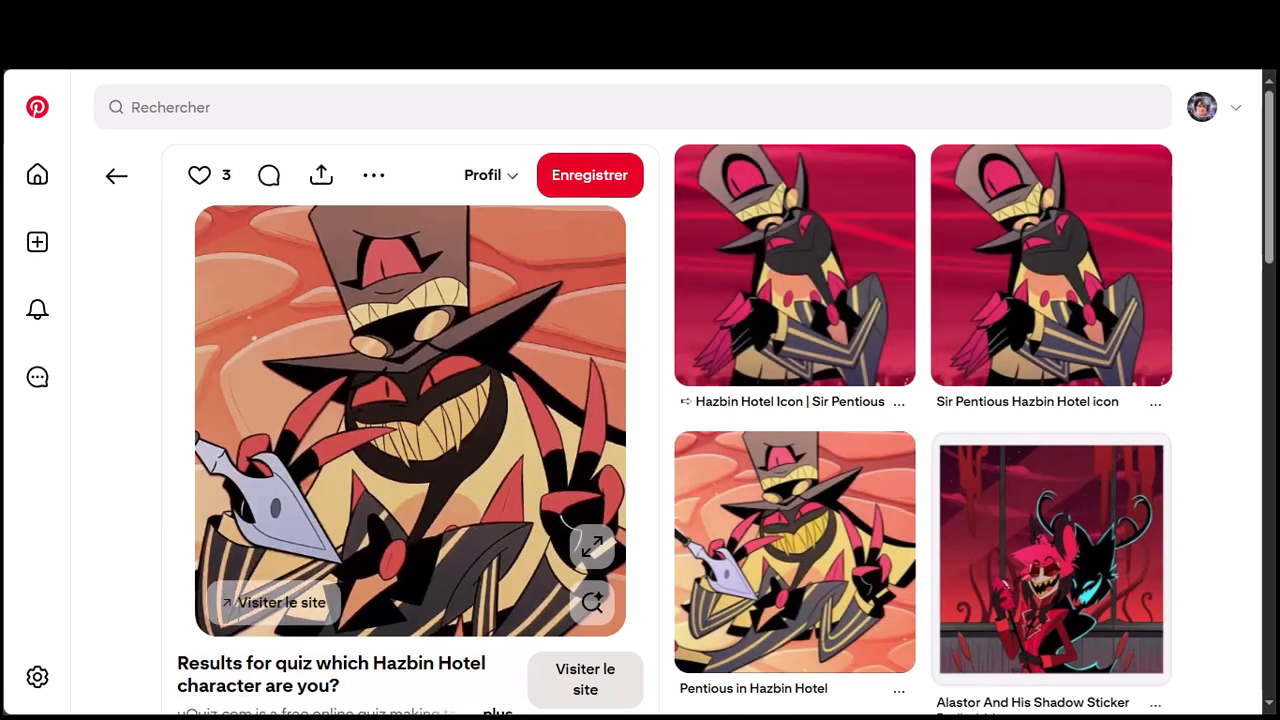
{"action": "right_click", "coordinate": [360, 402]}
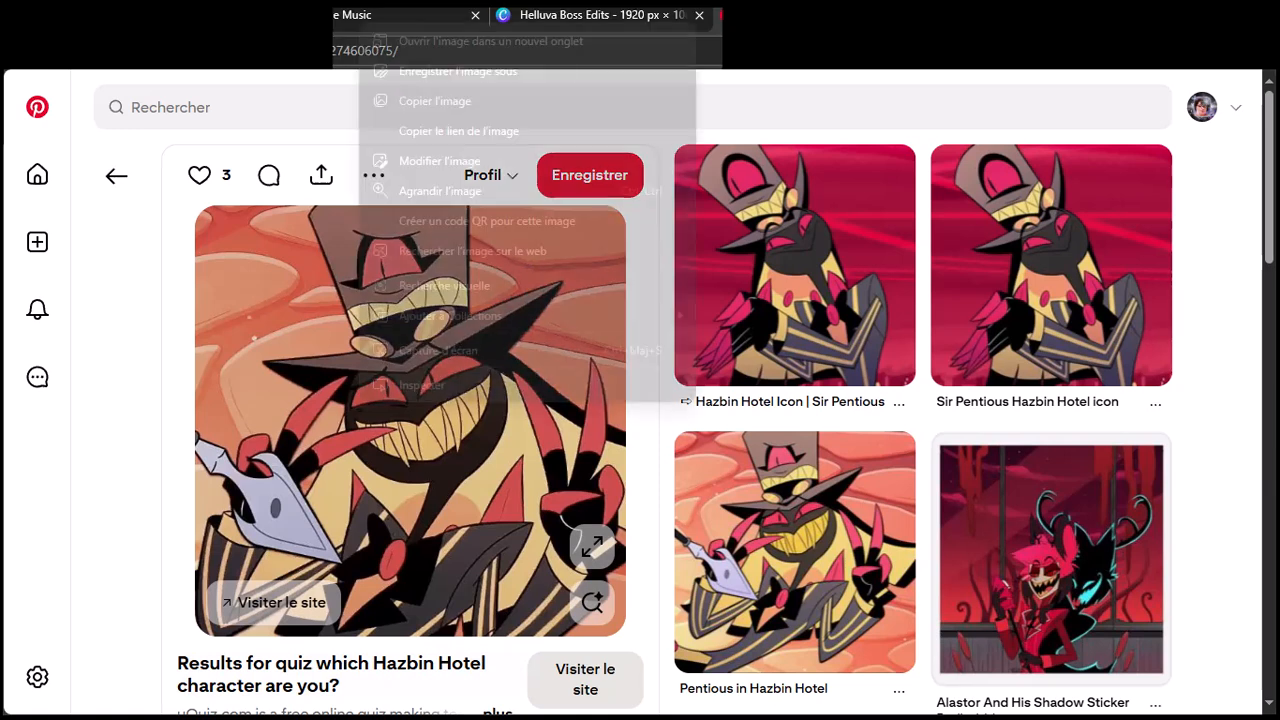
{"action": "left_click", "coordinate": [458, 71]}
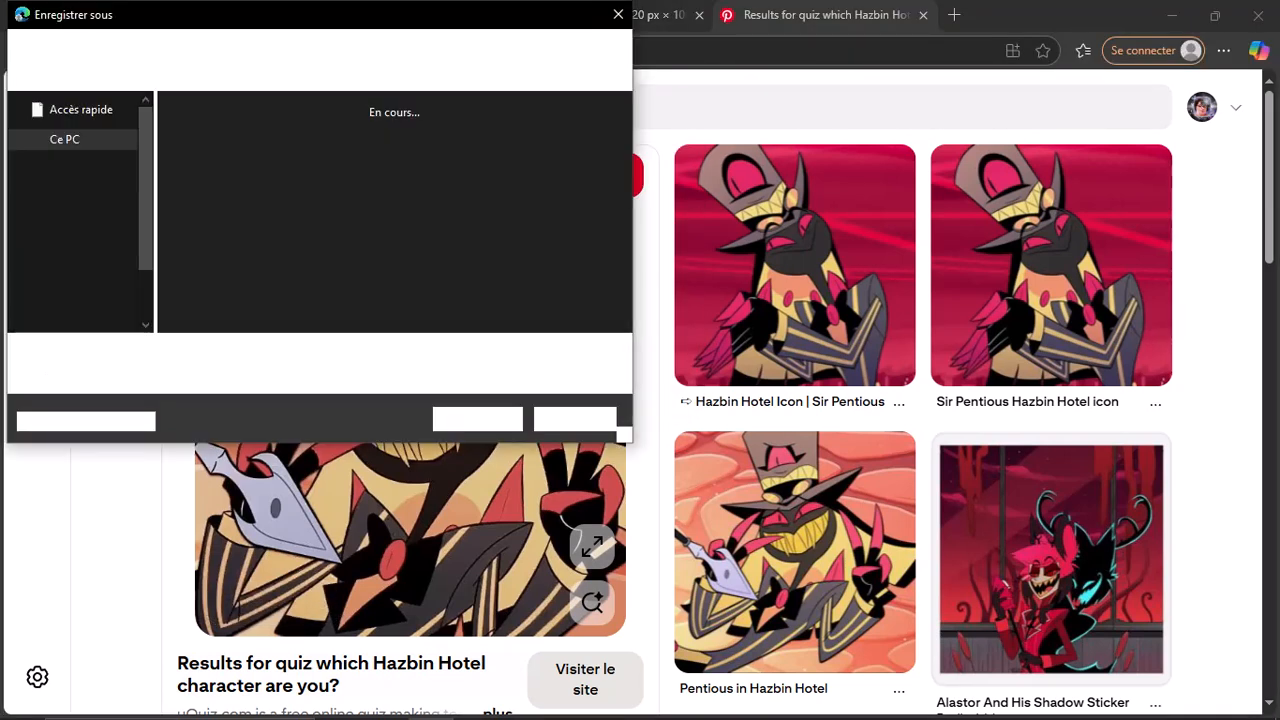
{"action": "left_click", "coordinate": [477, 419]}
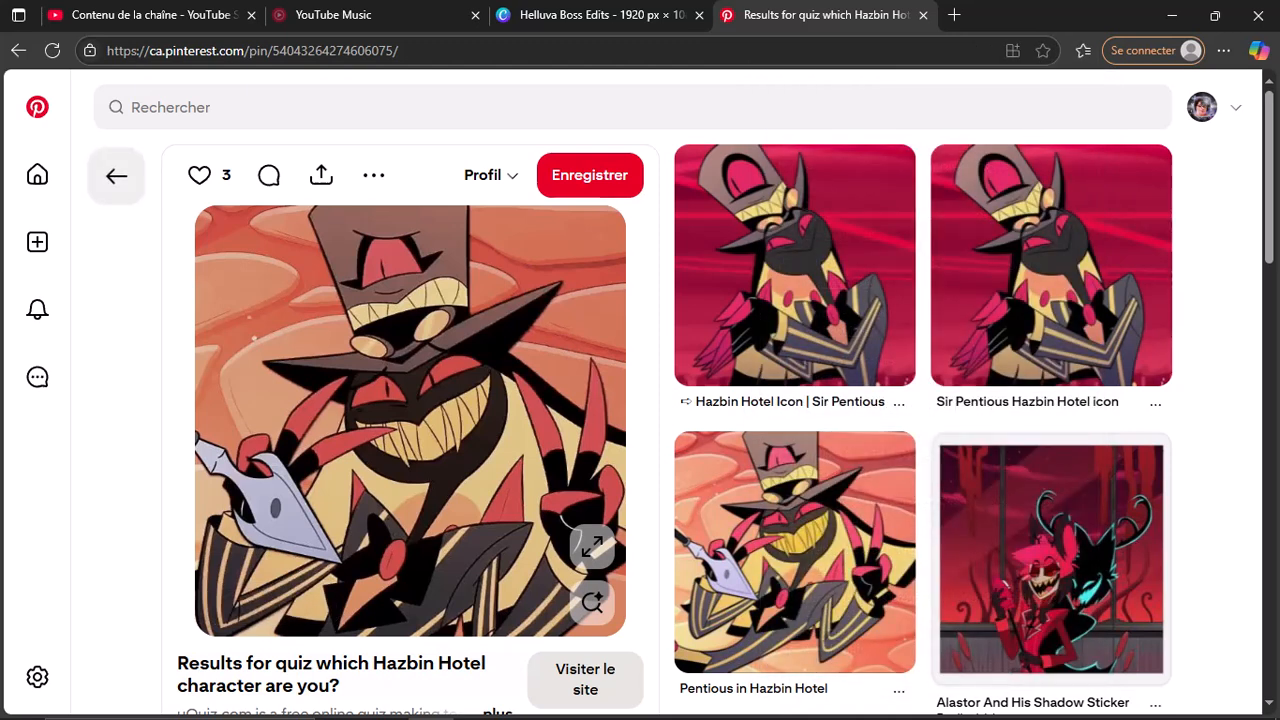
Step: Return to the "hazbin Hotel" search results and open the artwork of red-winged Lucifer and Charlie with a flaming crown
{"action": "left_click", "coordinate": [116, 176]}
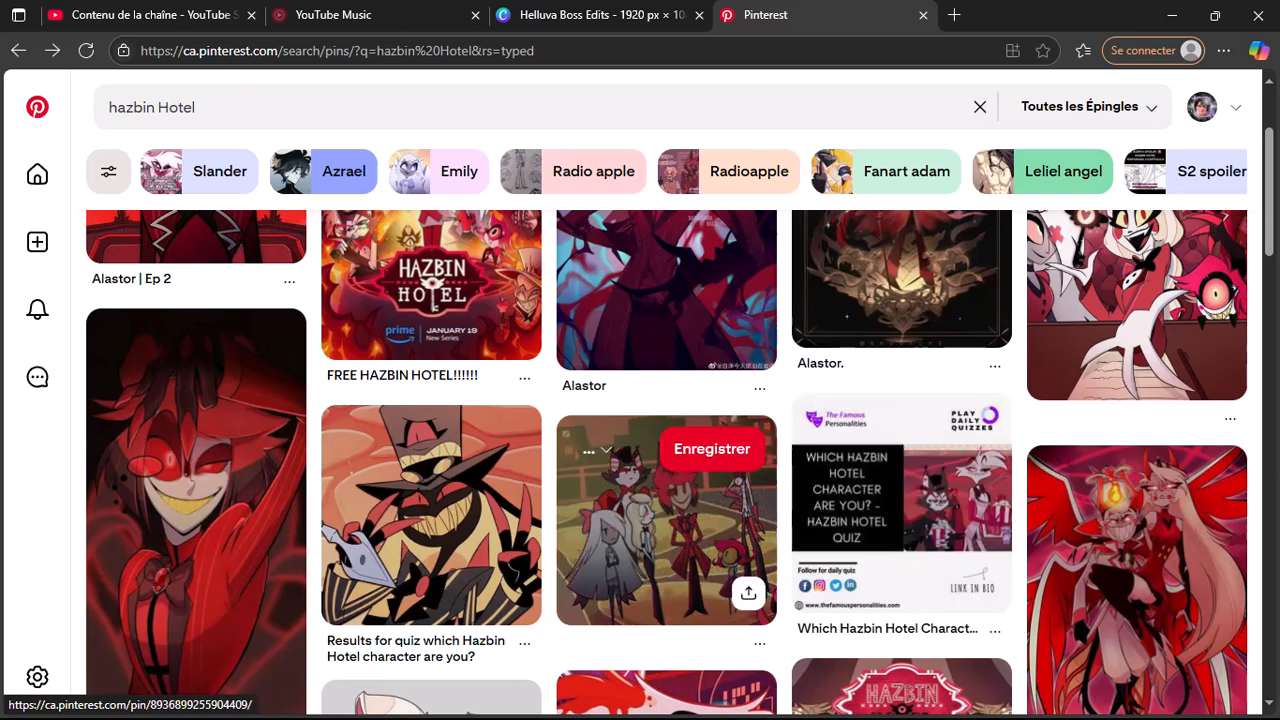
{"action": "scroll", "coordinate": [667, 520], "scroll_direction": "down", "scroll_amount": 2}
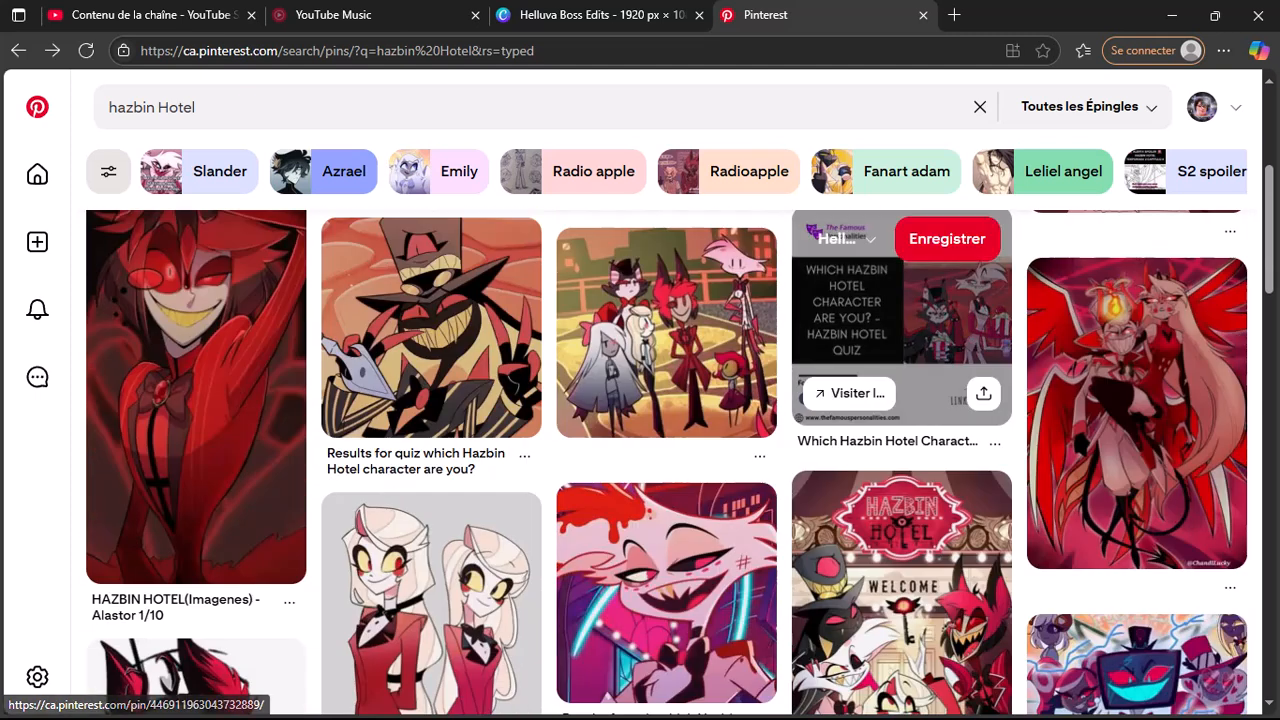
{"action": "scroll", "coordinate": [667, 545], "scroll_direction": "down", "scroll_amount": 1}
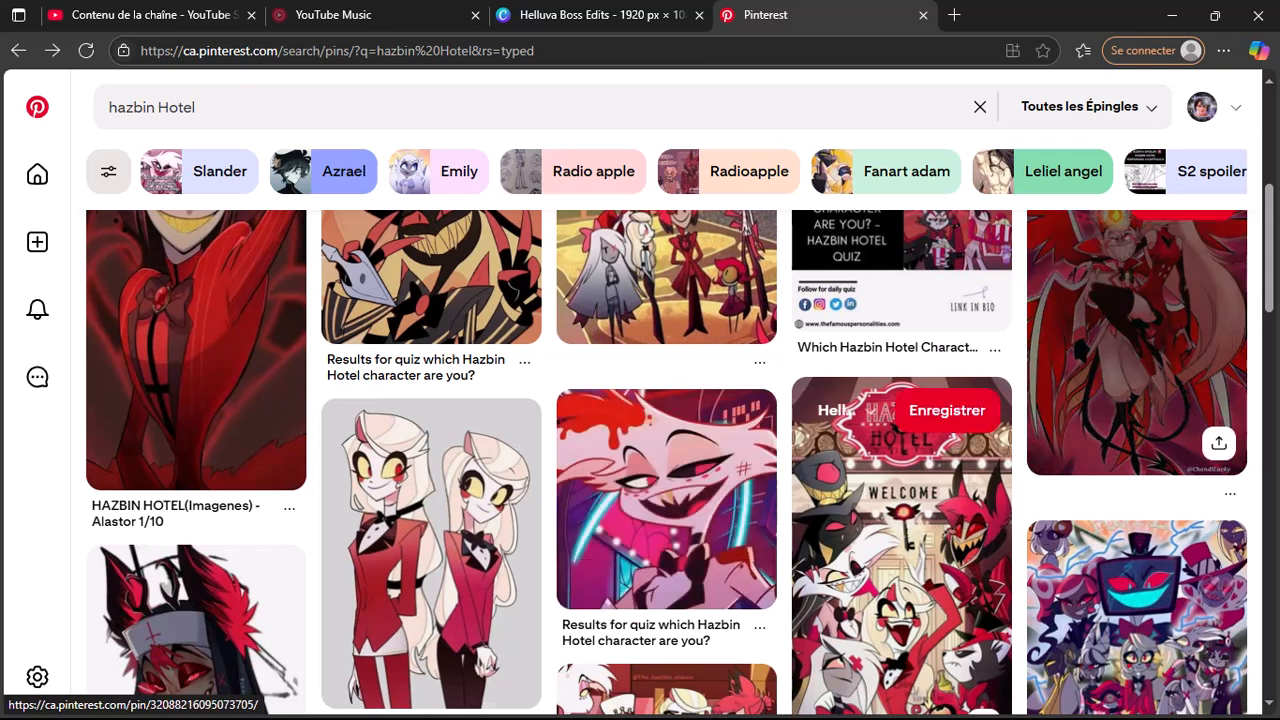
{"action": "scroll", "coordinate": [900, 450], "scroll_direction": "up", "scroll_amount": 1}
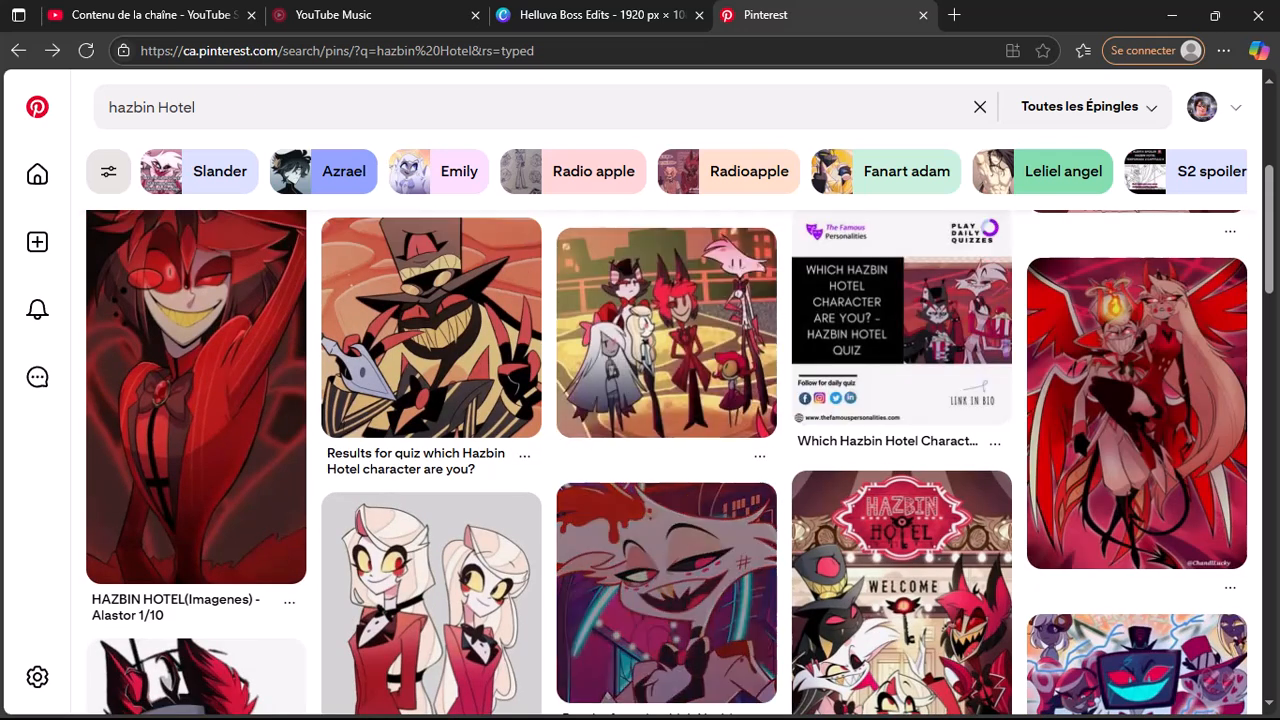
{"action": "scroll", "coordinate": [667, 380], "scroll_direction": "down", "scroll_amount": 2}
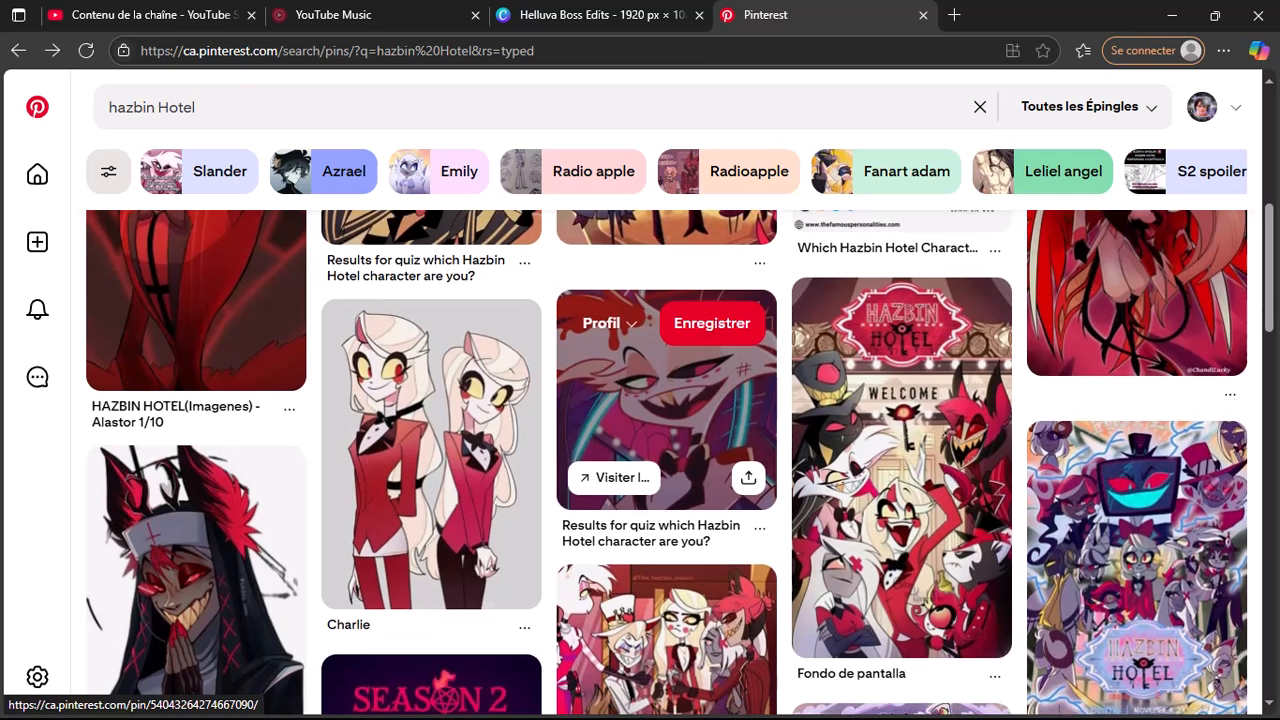
{"action": "scroll", "coordinate": [667, 400], "scroll_direction": "down", "scroll_amount": 2}
{"action": "scroll", "coordinate": [667, 400], "scroll_direction": "up", "scroll_amount": 3}
{"action": "left_click", "coordinate": [1136, 340]}
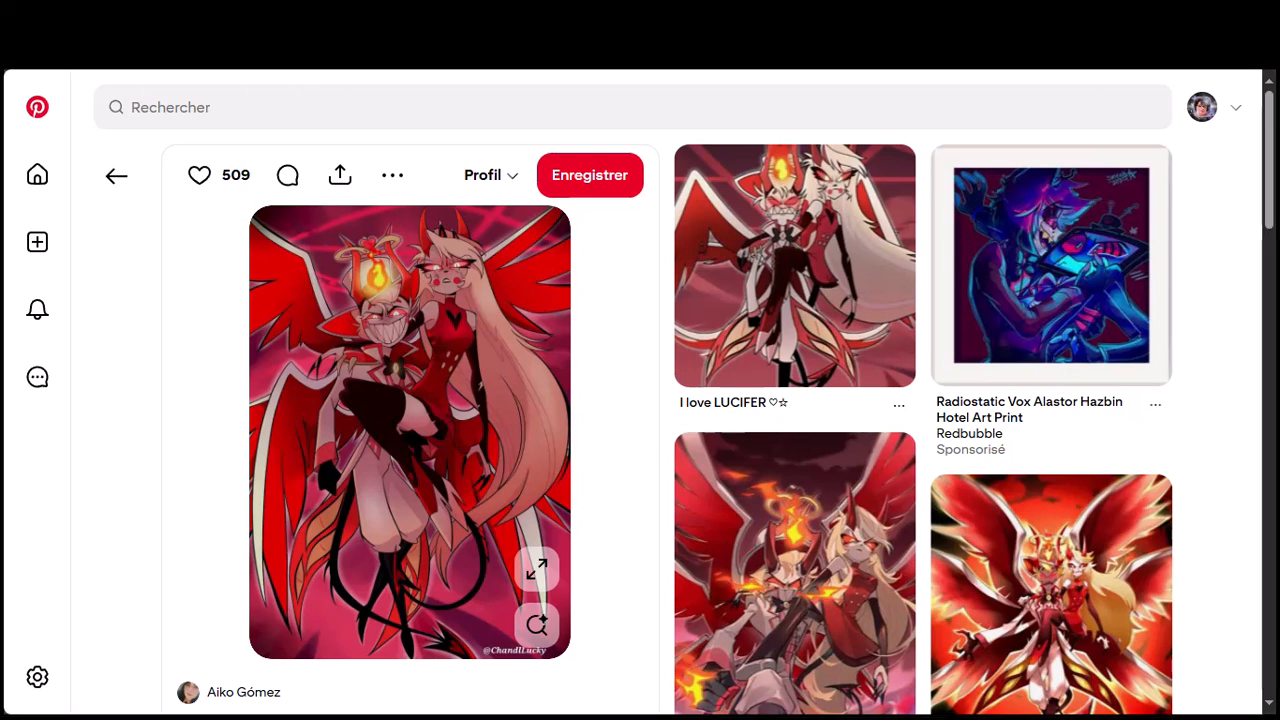
Step: Save the red-winged Lucifer and Charlie artwork as a JPEG in the "Pictures for Video Editing" folder
{"action": "right_click", "coordinate": [457, 292]}
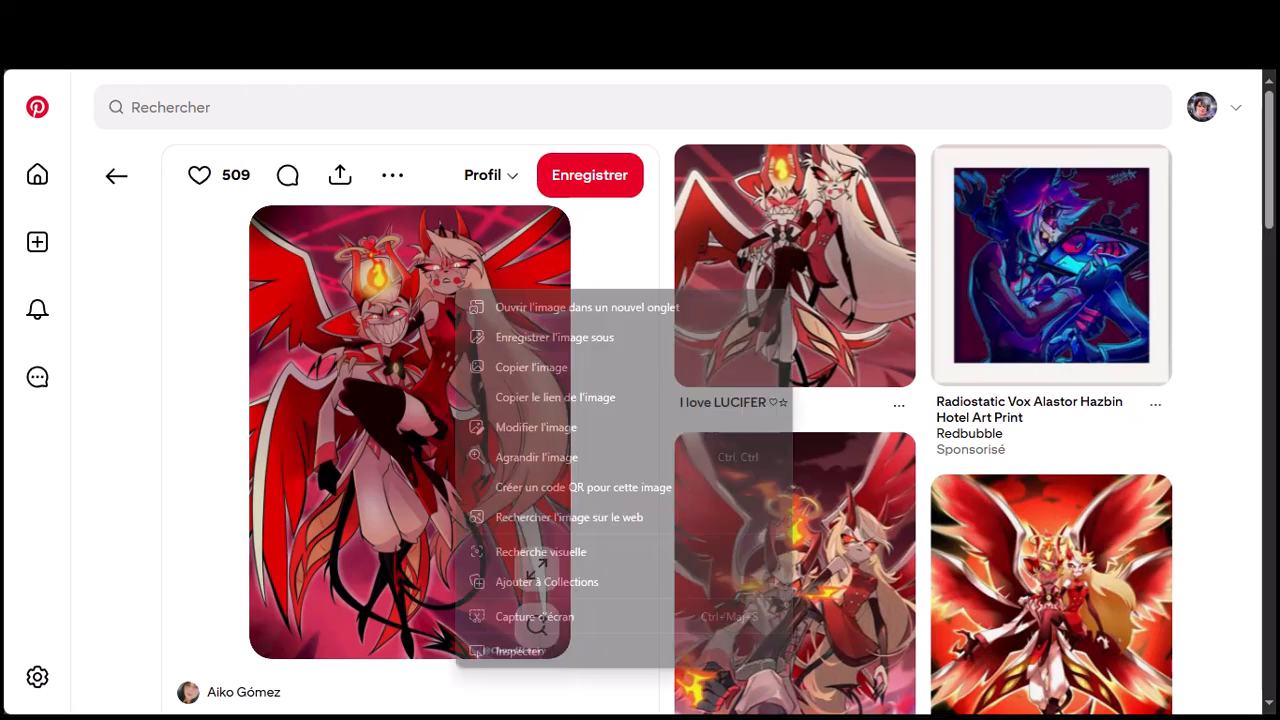
{"action": "left_click", "coordinate": [554, 337]}
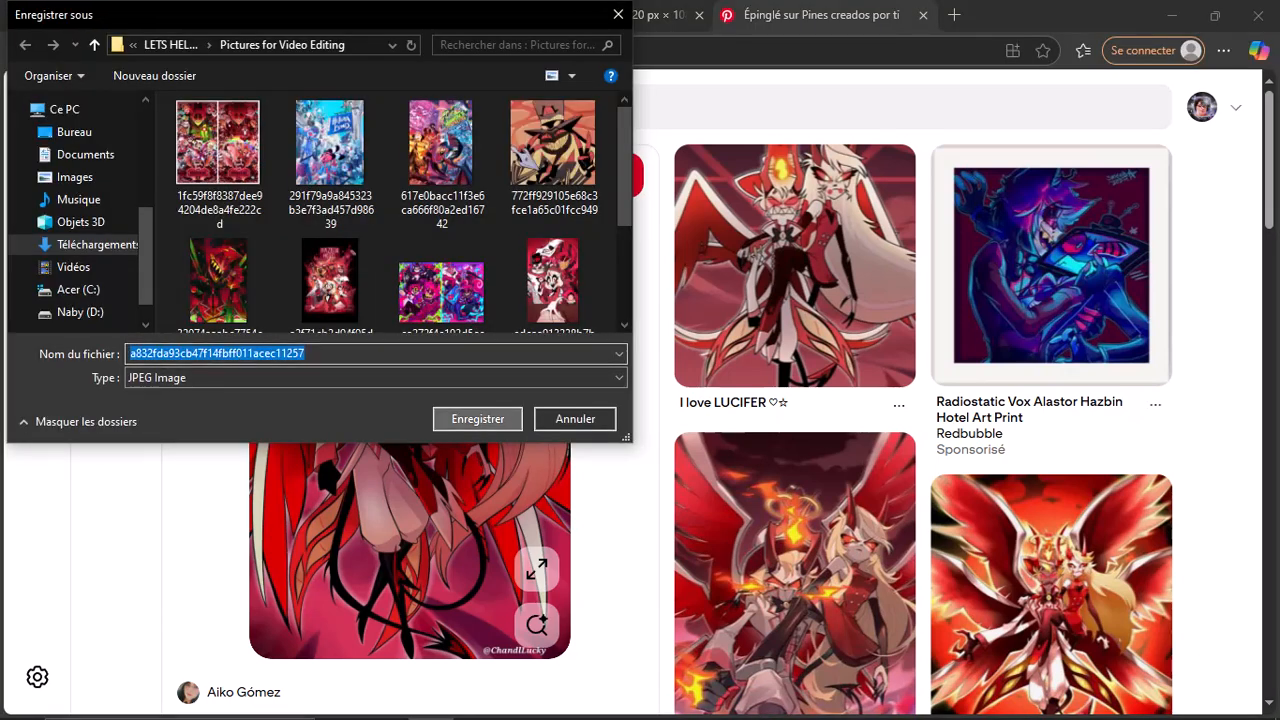
{"action": "key", "text": "Return"}
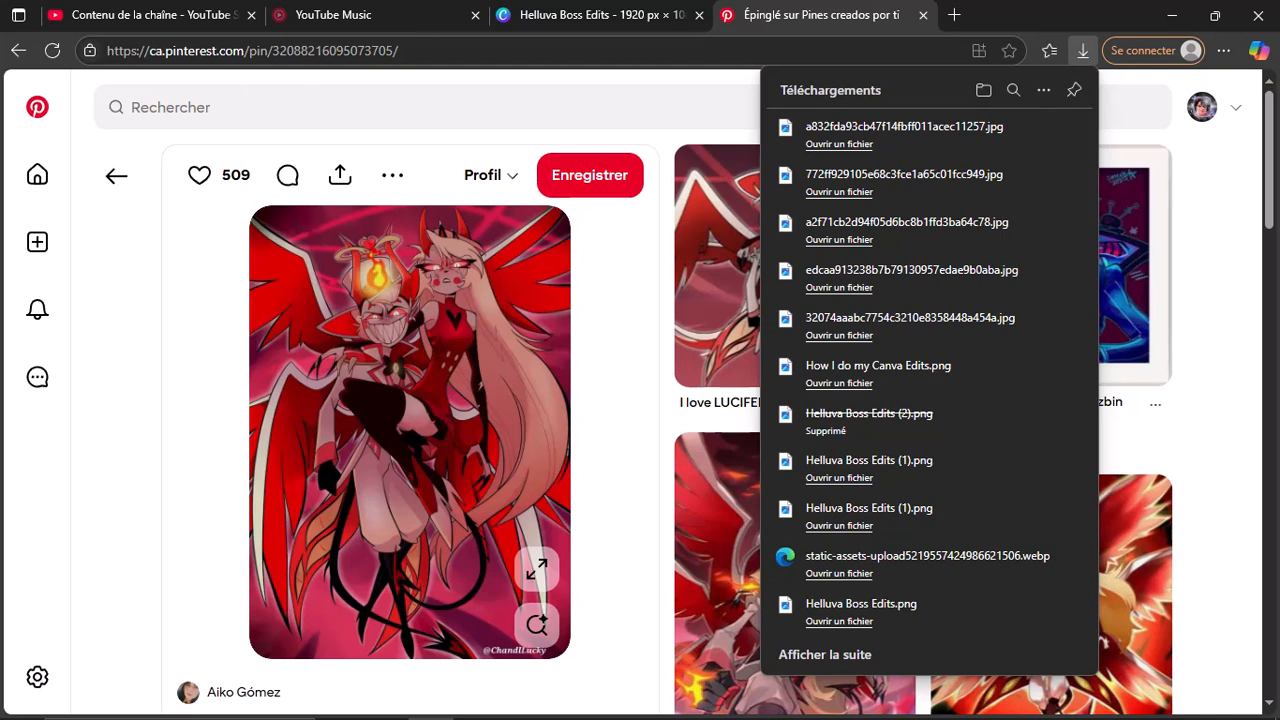
Step: Look through the pins related to the Lucifer and Charlie artwork for further images to collect
{"action": "scroll", "coordinate": [420, 430], "scroll_direction": "down", "scroll_amount": 1}
{"action": "scroll", "coordinate": [420, 430], "scroll_direction": "down", "scroll_amount": 4}
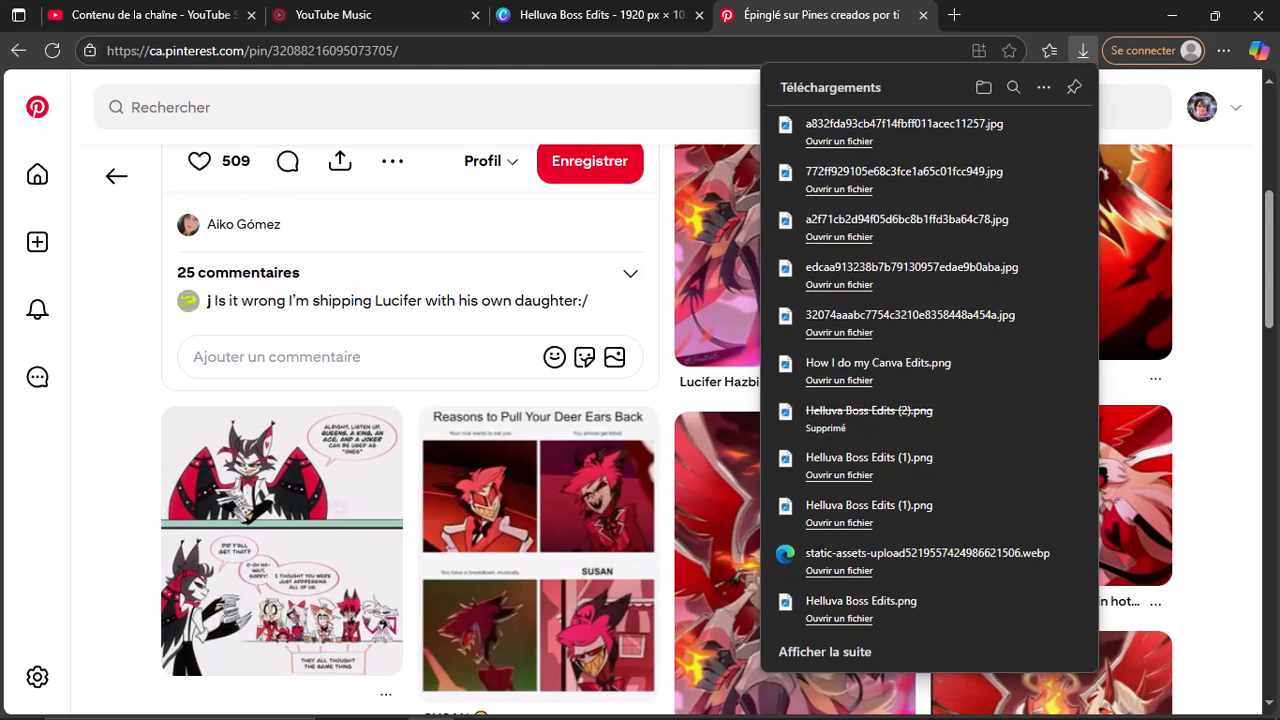
{"action": "scroll", "coordinate": [795, 270], "scroll_direction": "up", "scroll_amount": 4}
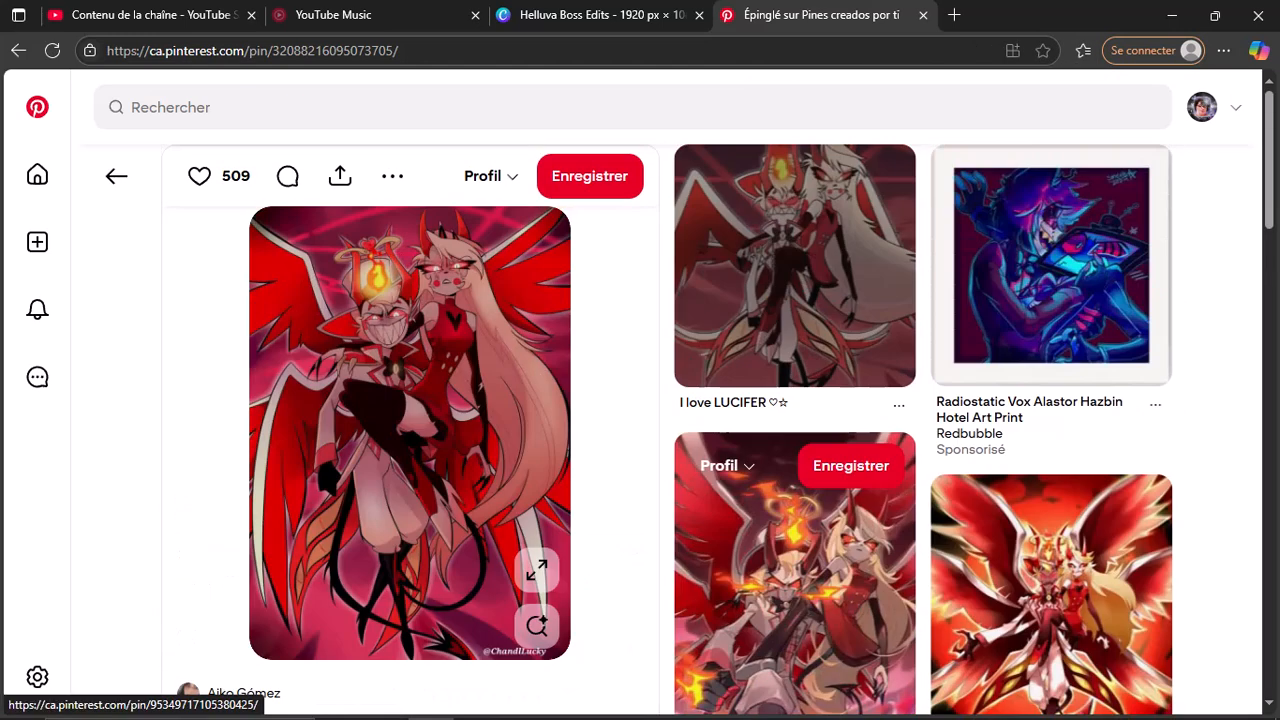
{"action": "scroll", "coordinate": [795, 400], "scroll_direction": "down", "scroll_amount": 6}
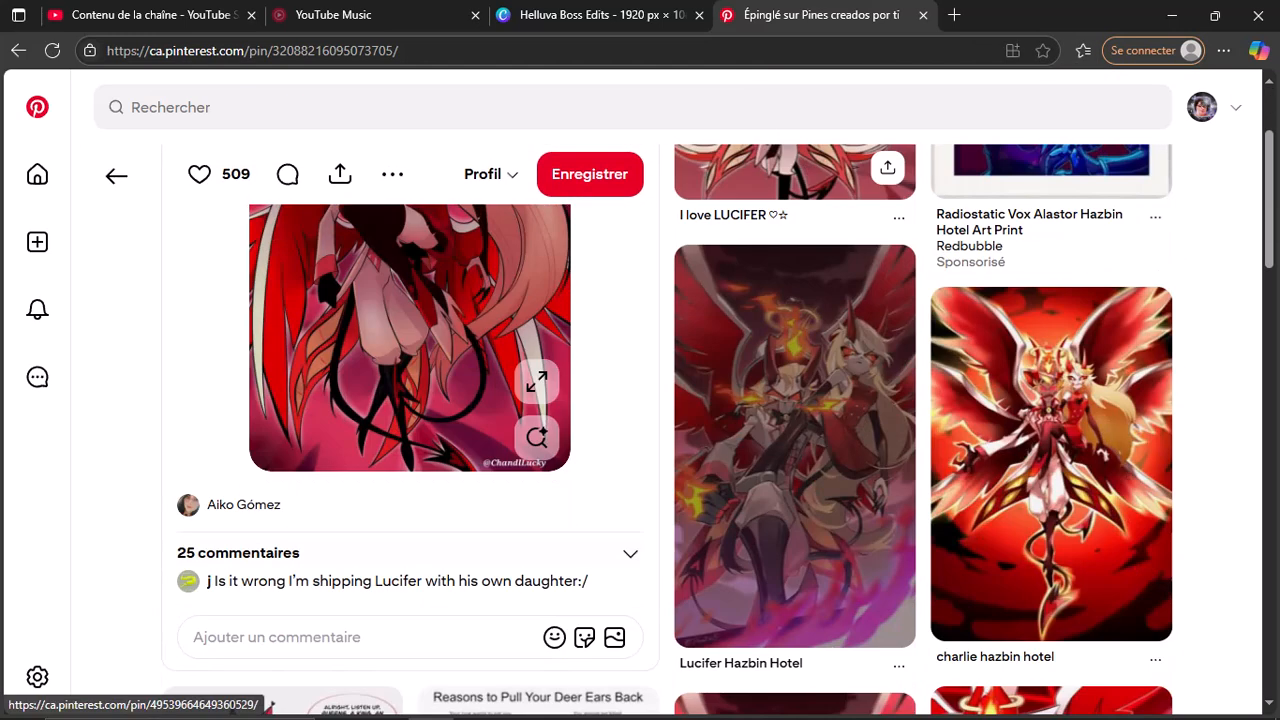
{"action": "scroll", "coordinate": [795, 400], "scroll_direction": "down", "scroll_amount": 1}
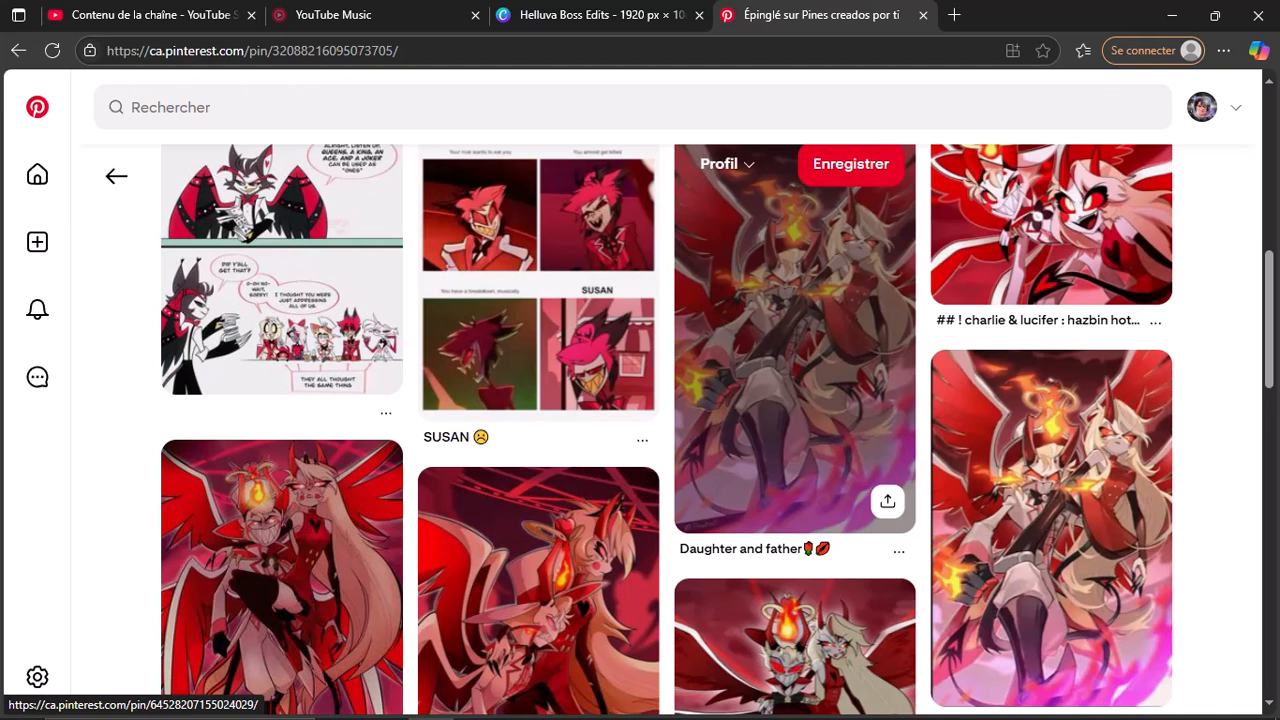
{"action": "scroll", "coordinate": [795, 400], "scroll_direction": "up", "scroll_amount": 2}
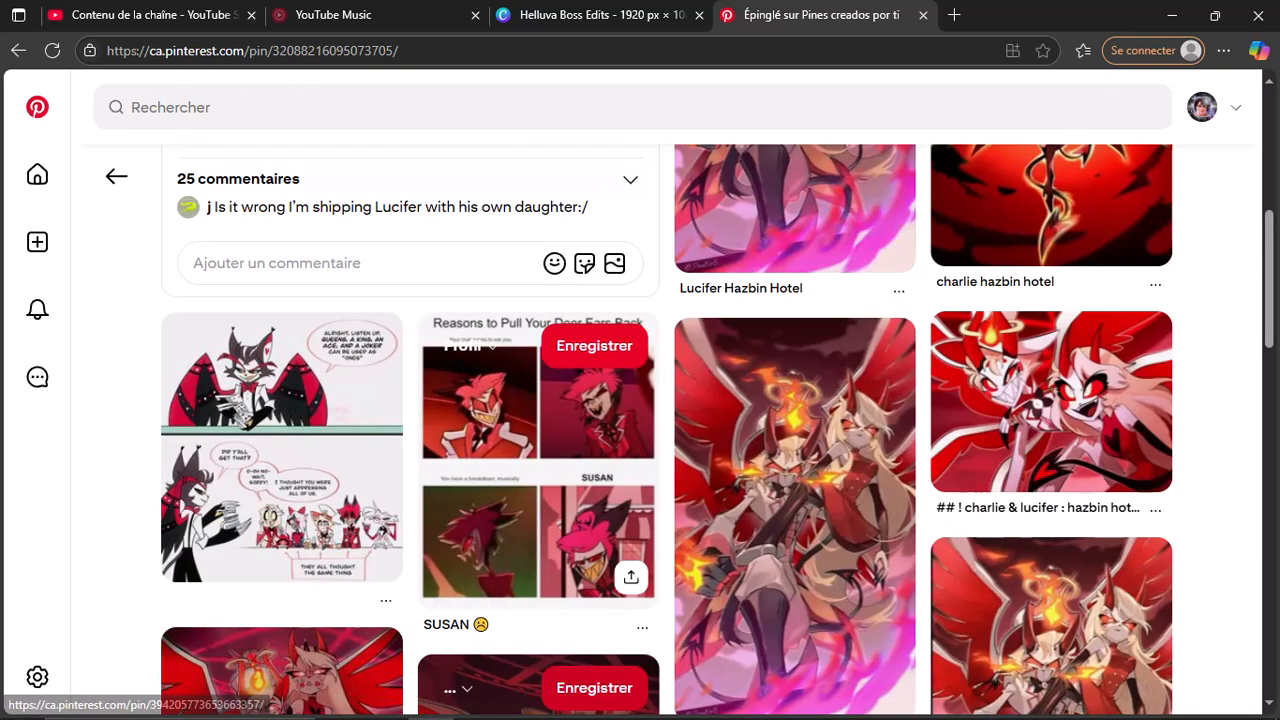
{"action": "scroll", "coordinate": [540, 450], "scroll_direction": "up", "scroll_amount": 5}
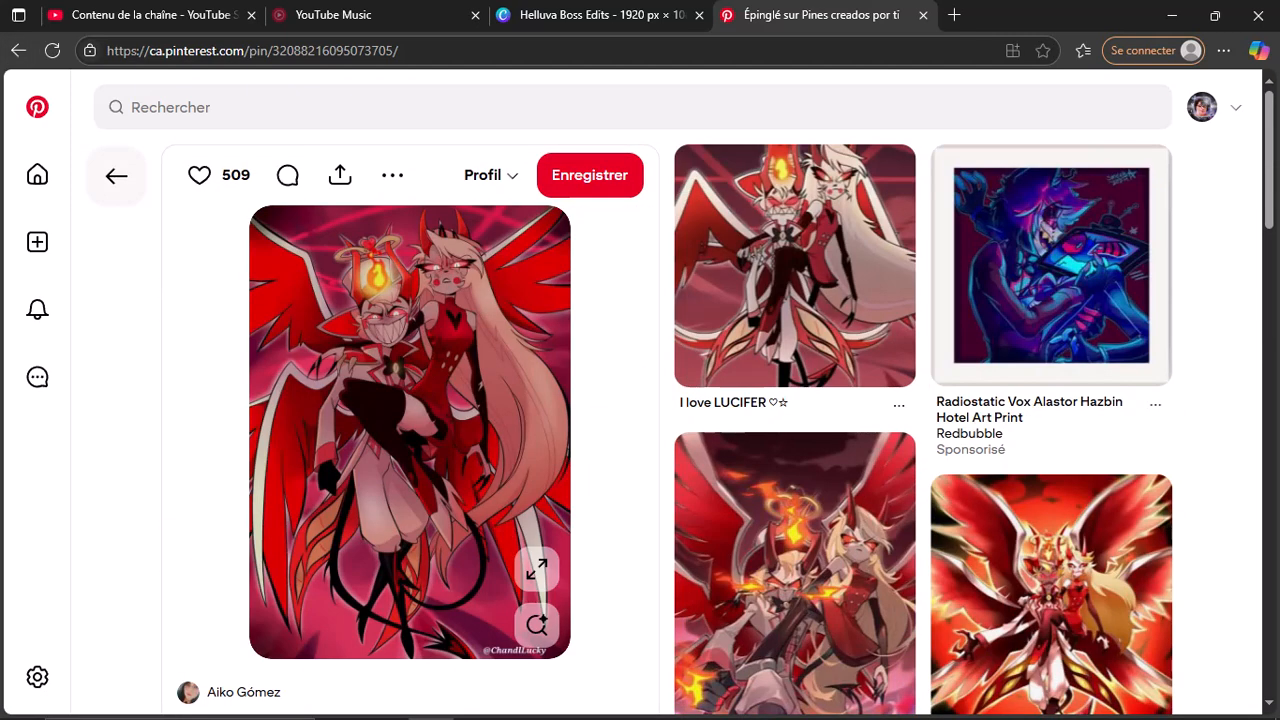
Step: Go back to the "hazbin Hotel" search results and open the "Hazbin hotel season 2 poster" pin
{"action": "left_click", "coordinate": [116, 176]}
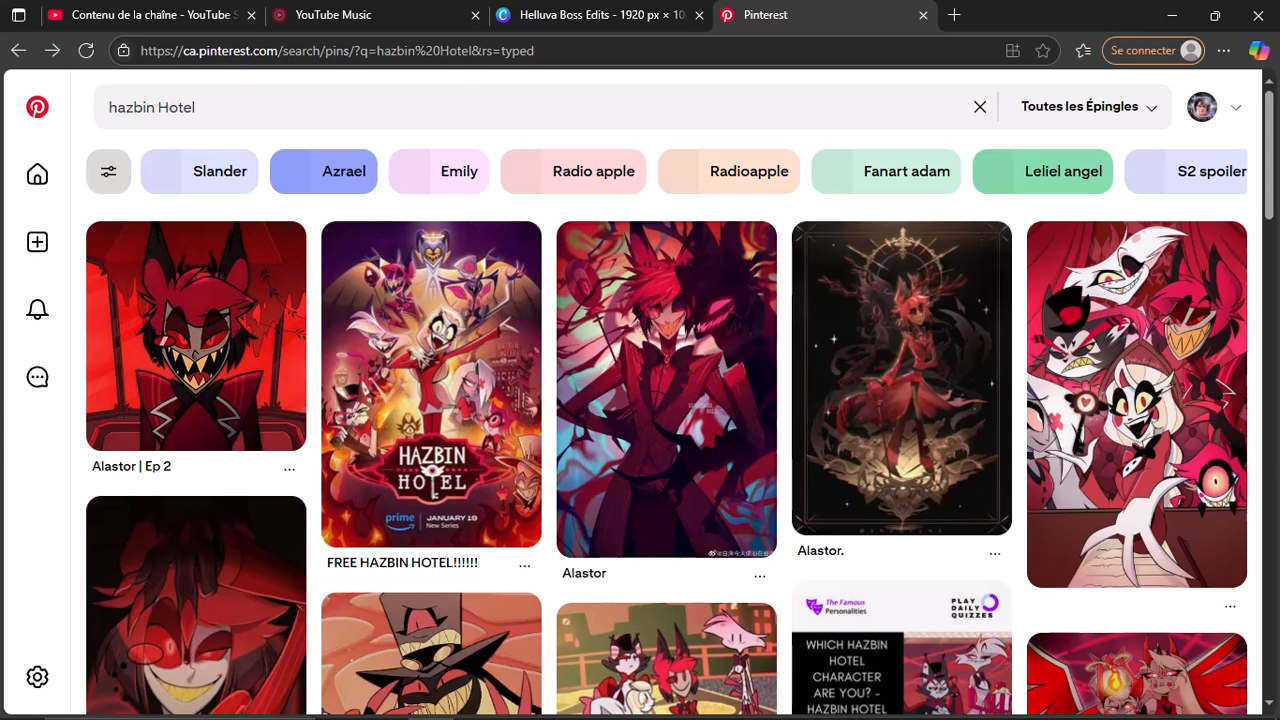
{"action": "scroll", "coordinate": [680, 460], "scroll_direction": "down", "scroll_amount": 5}
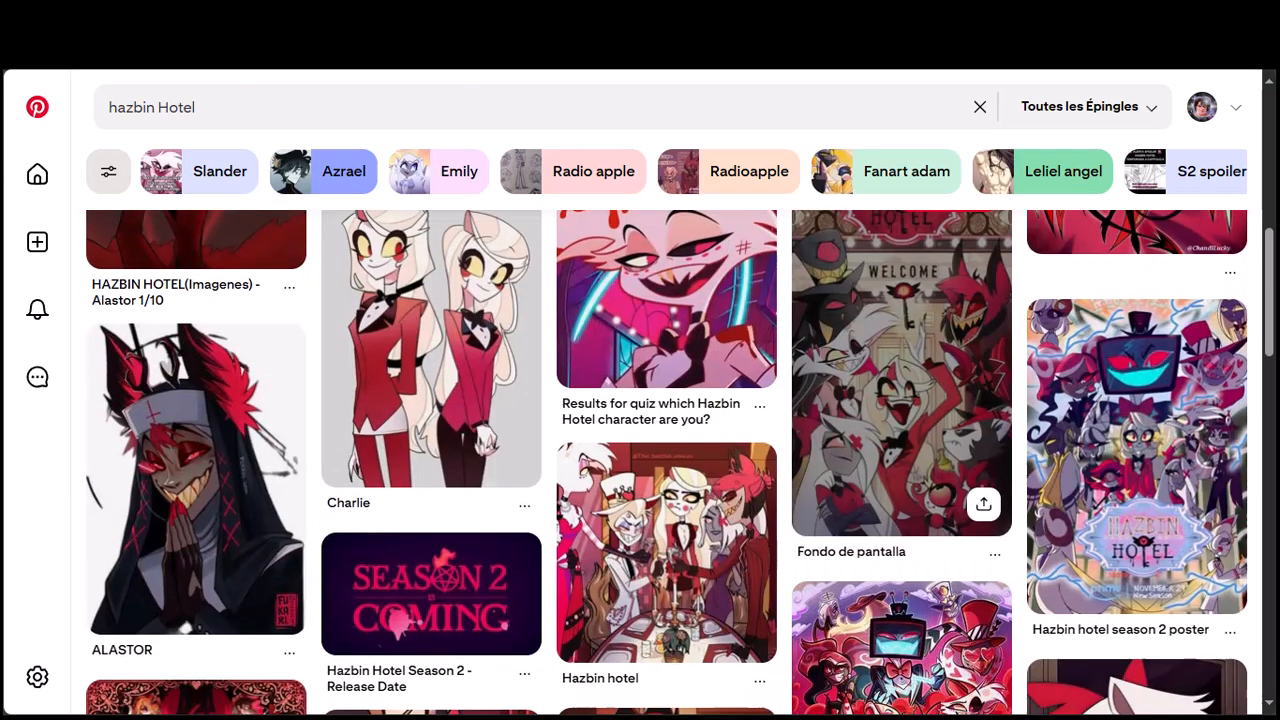
{"action": "scroll", "coordinate": [900, 500], "scroll_direction": "down", "scroll_amount": 2}
{"action": "scroll", "coordinate": [900, 500], "scroll_direction": "up", "scroll_amount": 1}
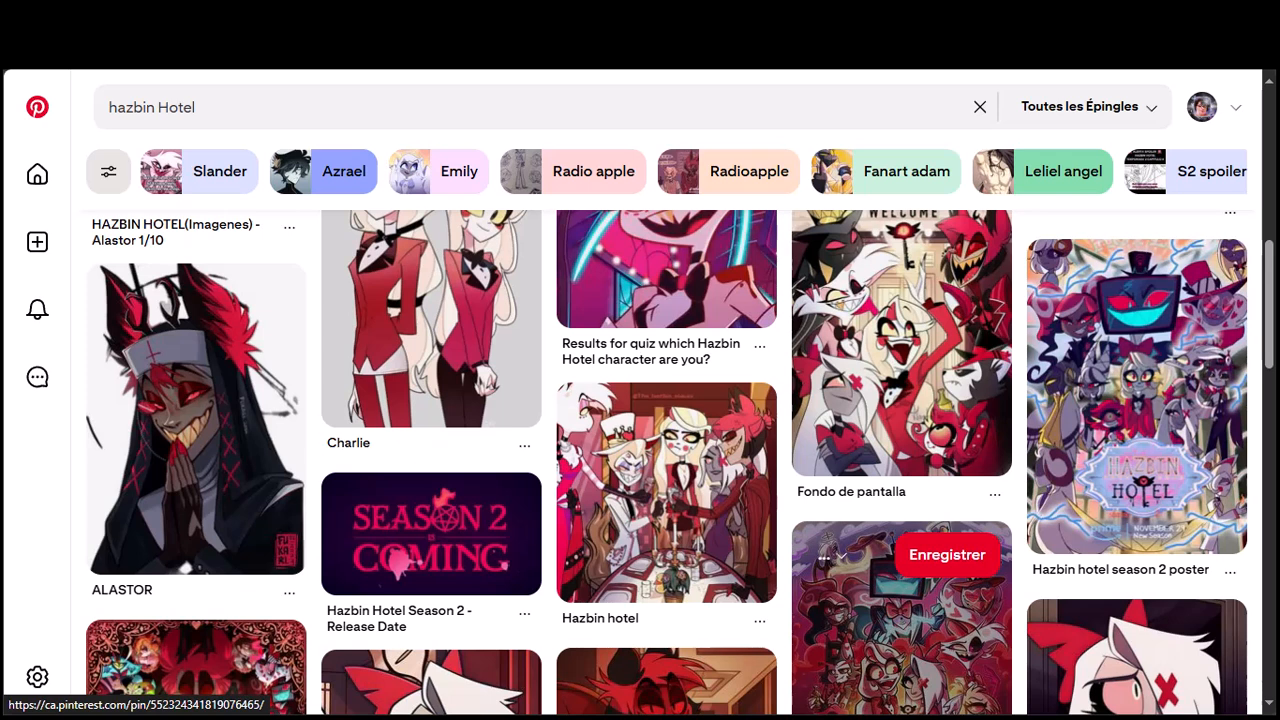
{"action": "left_click", "coordinate": [1137, 400]}
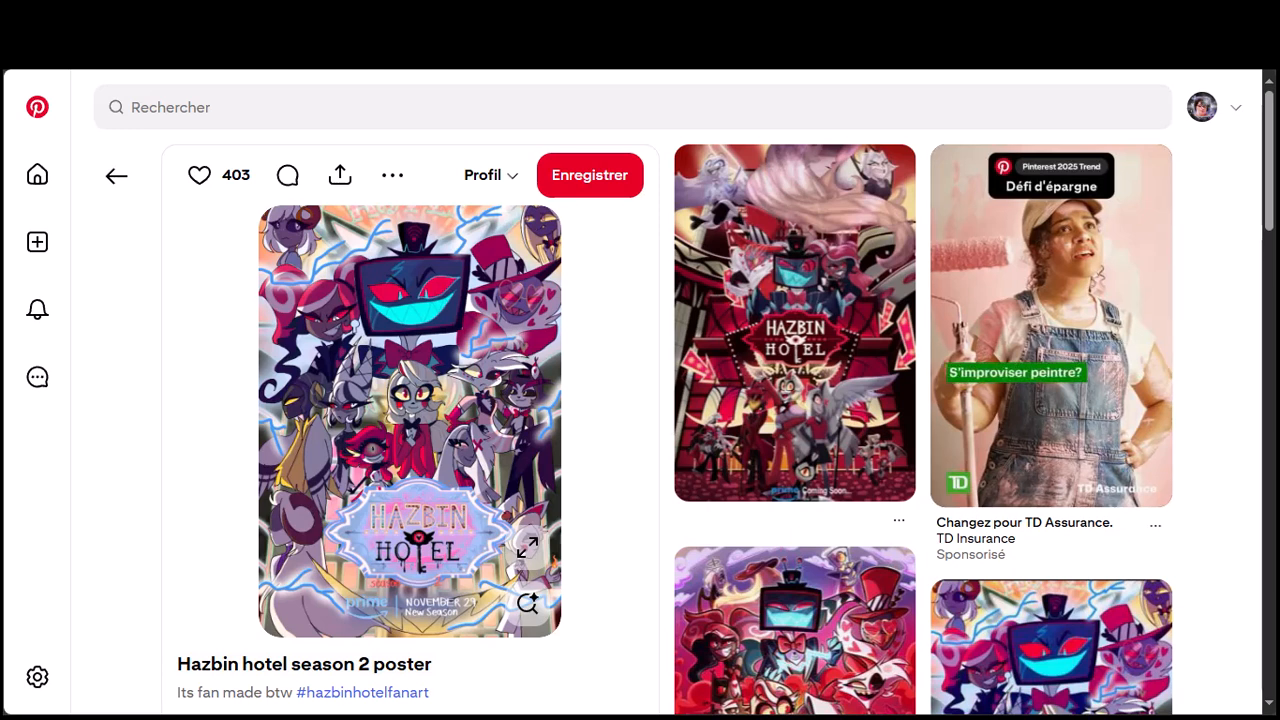
Step: Save the Hazbin Hotel season 2 poster image as a JPEG in the "Pictures for Video Editing" folder
{"action": "right_click", "coordinate": [482, 455]}
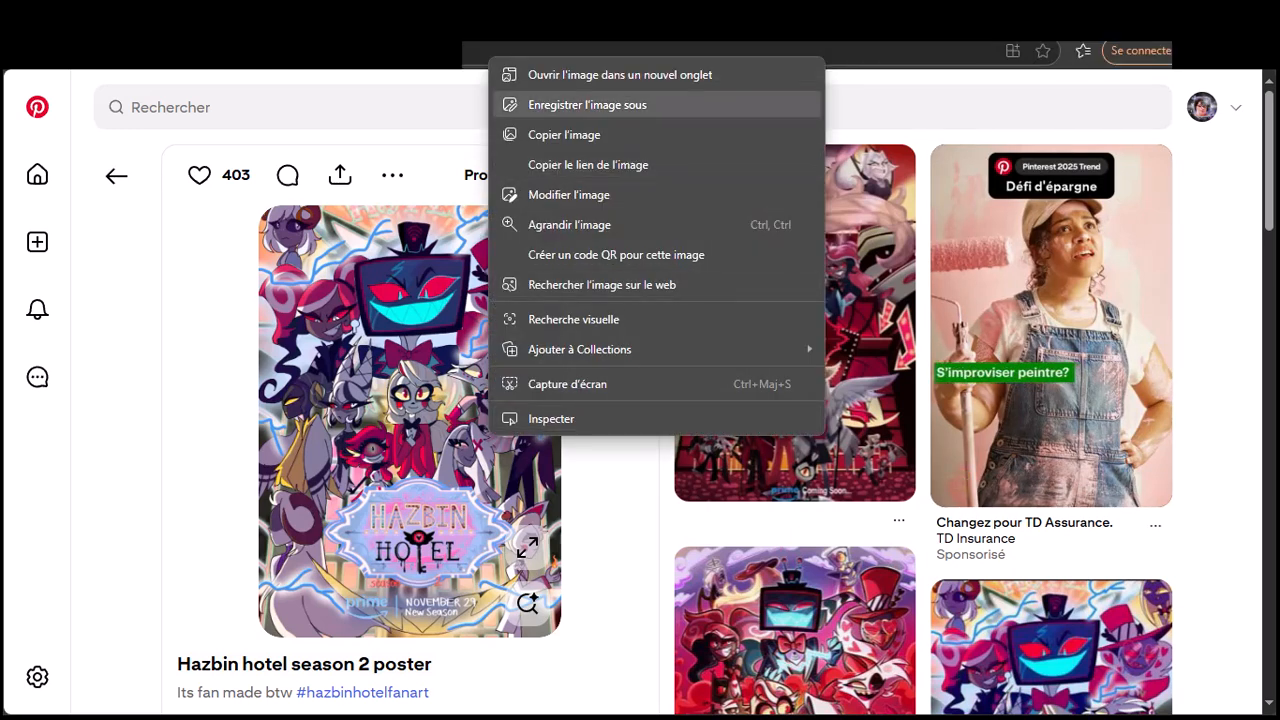
{"action": "left_click", "coordinate": [587, 104]}
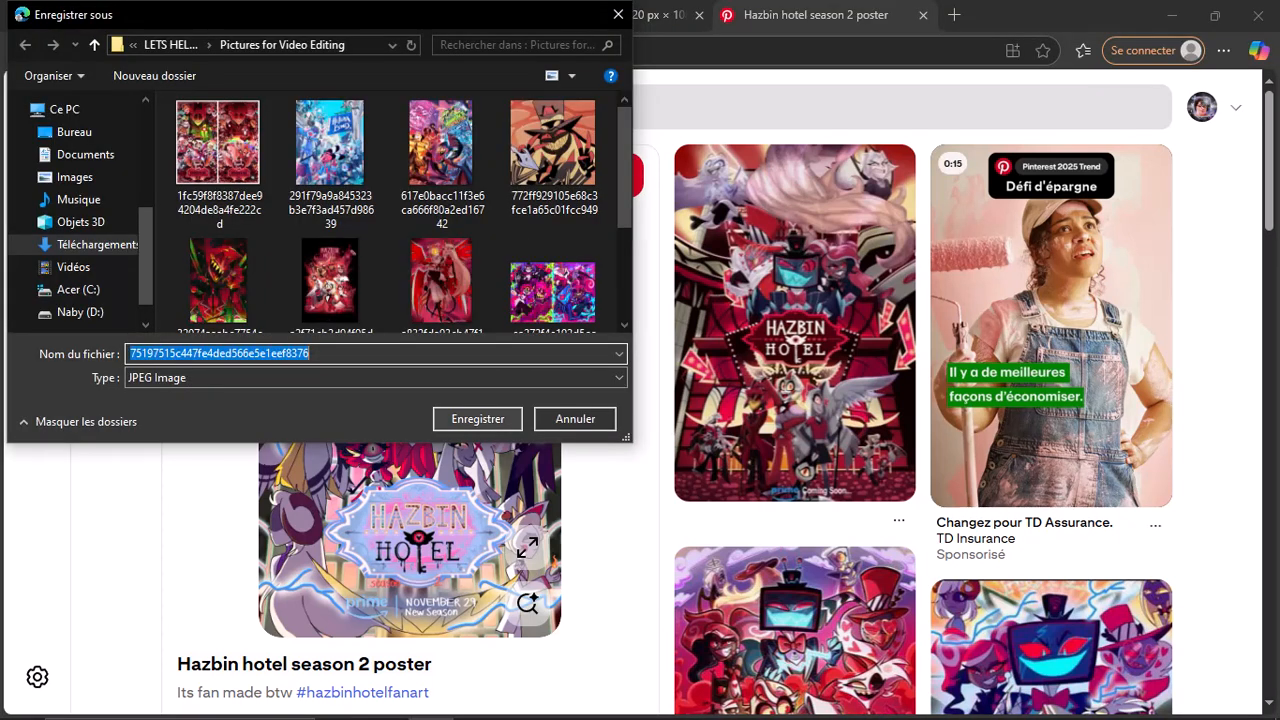
{"action": "left_click", "coordinate": [477, 418]}
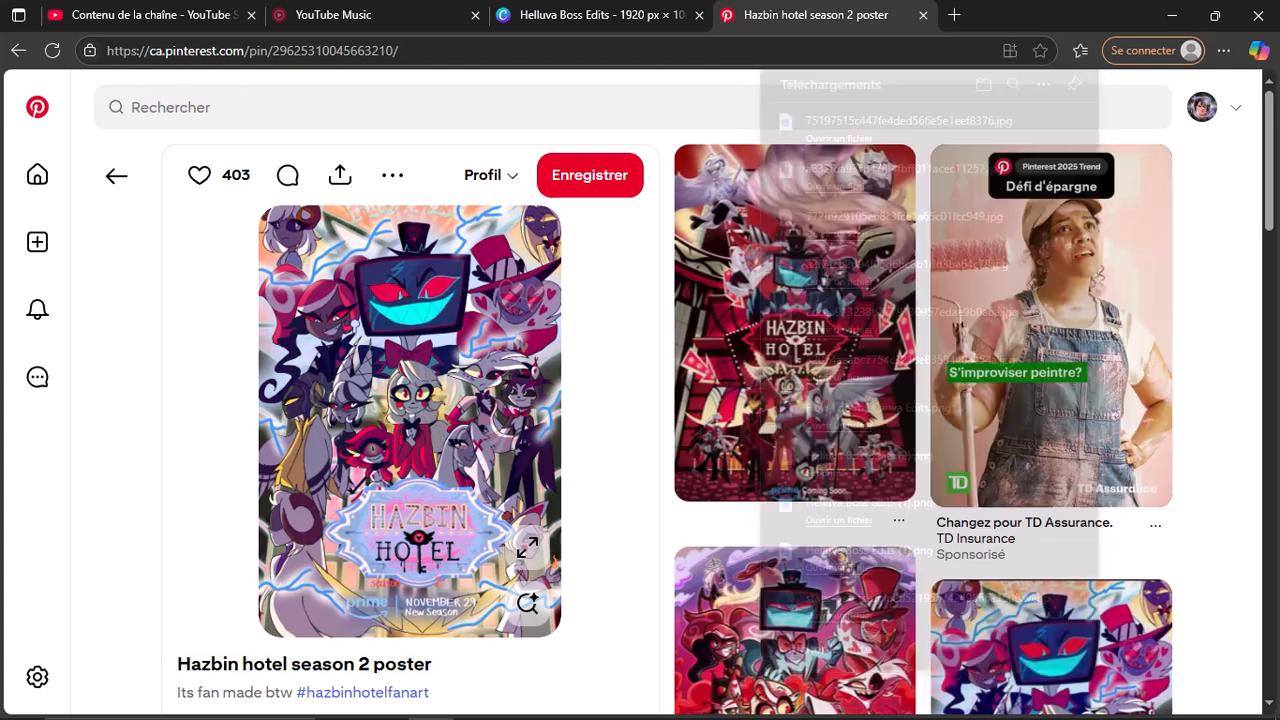
Step: Look through the pins related to the Hazbin Hotel season 2 poster for further images to collect
{"action": "scroll", "coordinate": [640, 430], "scroll_direction": "down", "scroll_amount": 2}
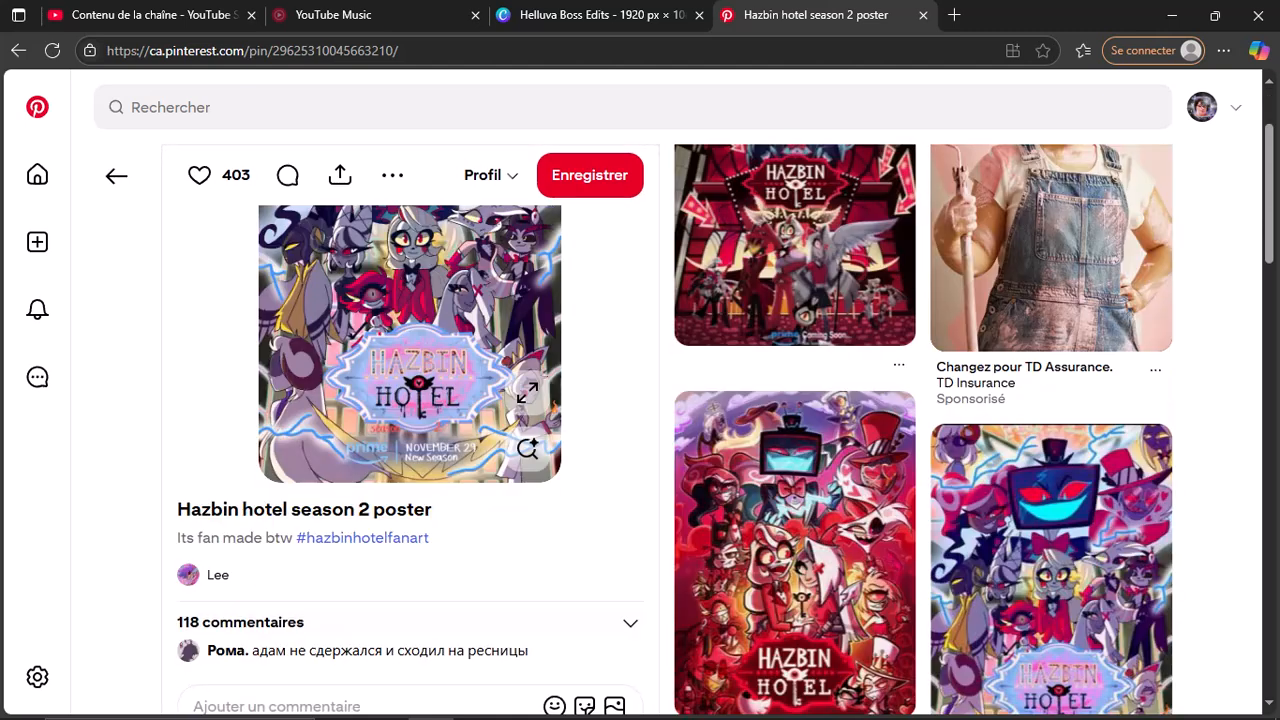
{"action": "scroll", "coordinate": [640, 430], "scroll_direction": "down", "scroll_amount": 1}
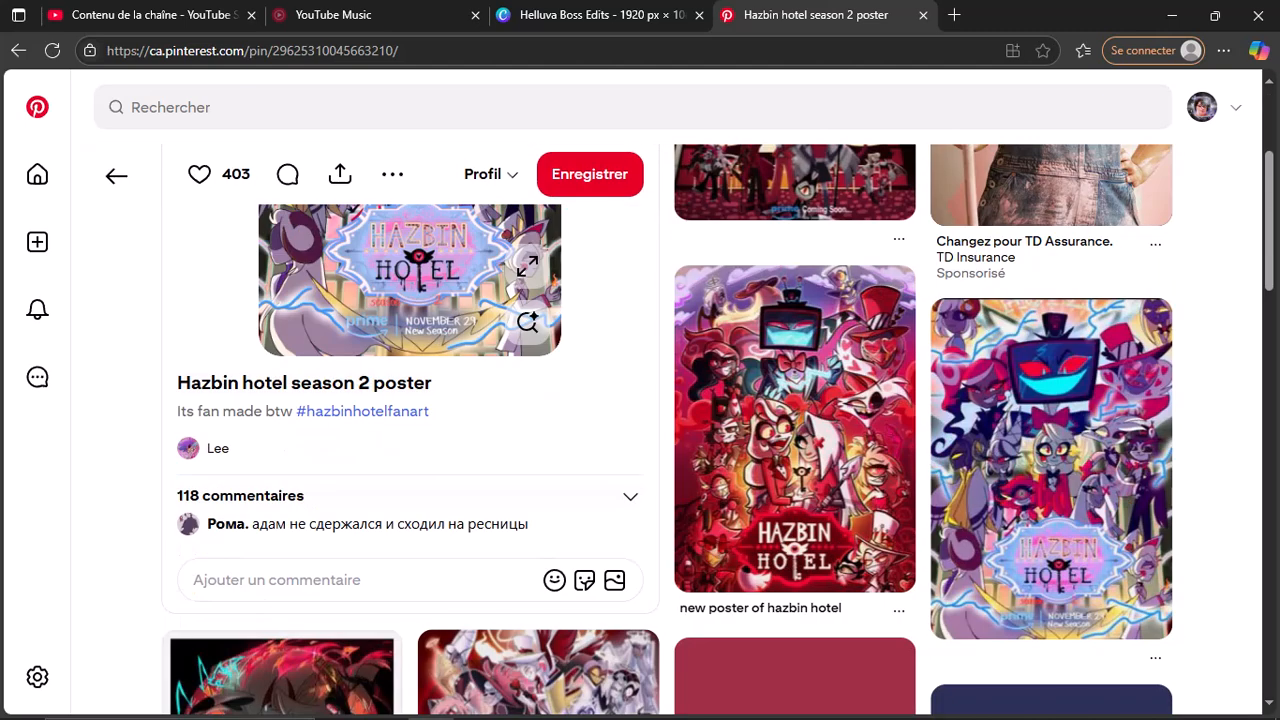
{"action": "scroll", "coordinate": [640, 430], "scroll_direction": "down", "scroll_amount": 3}
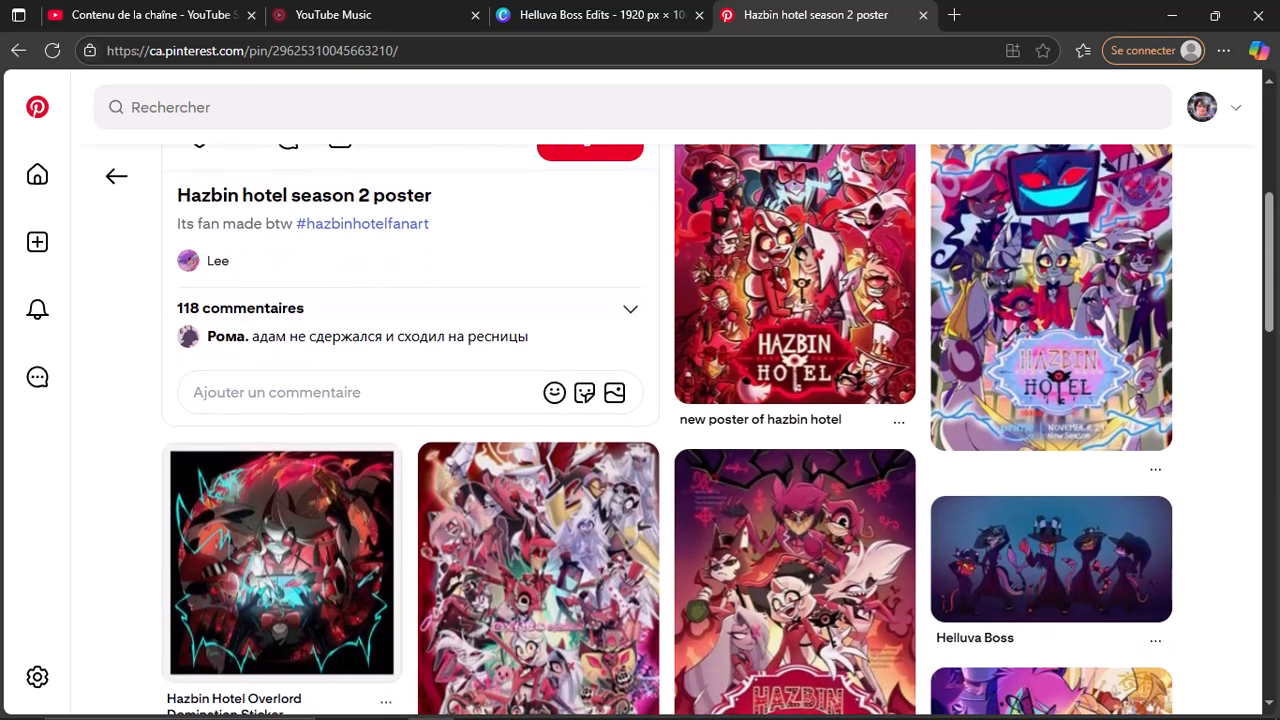
{"action": "scroll", "coordinate": [540, 480], "scroll_direction": "down", "scroll_amount": 1}
{"action": "scroll", "coordinate": [540, 480], "scroll_direction": "up", "scroll_amount": 5}
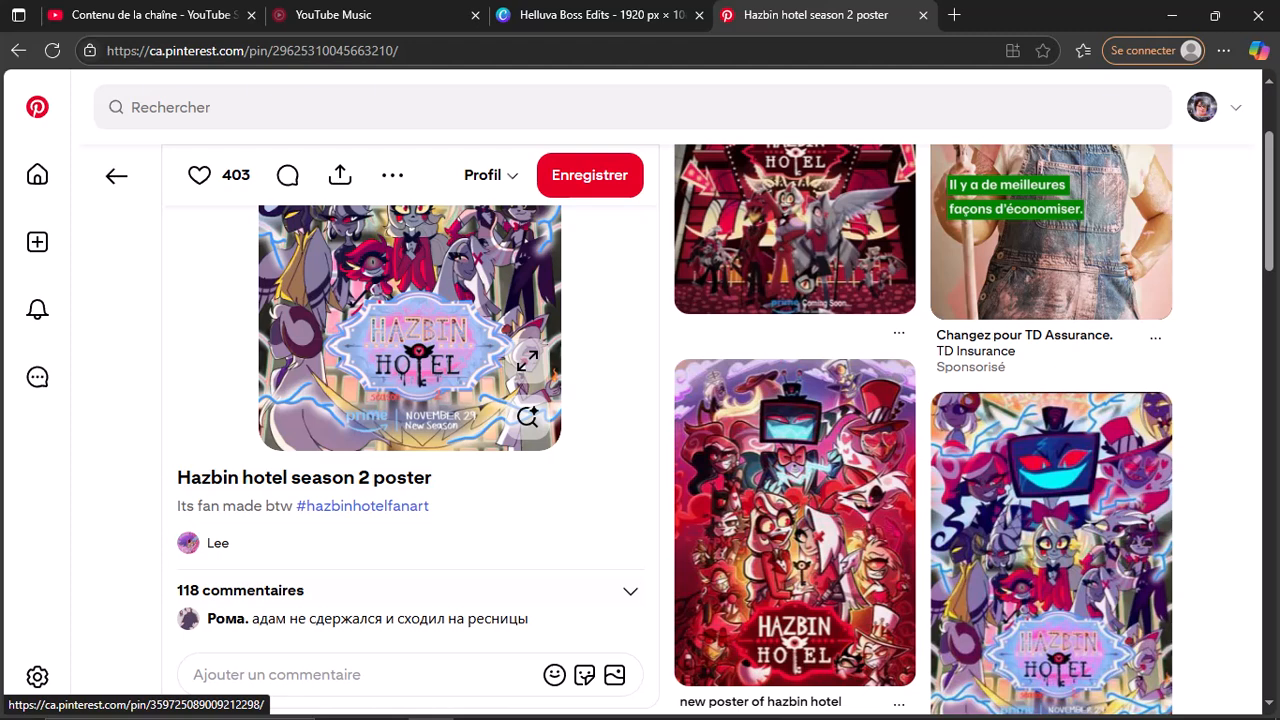
{"action": "scroll", "coordinate": [640, 430], "scroll_direction": "up", "scroll_amount": 2}
Step: Return to the "hazbin Hotel" search results and open the "Vaggie | Ep 2" pin showing her holding a spear
{"action": "key", "text": "alt+Left"}
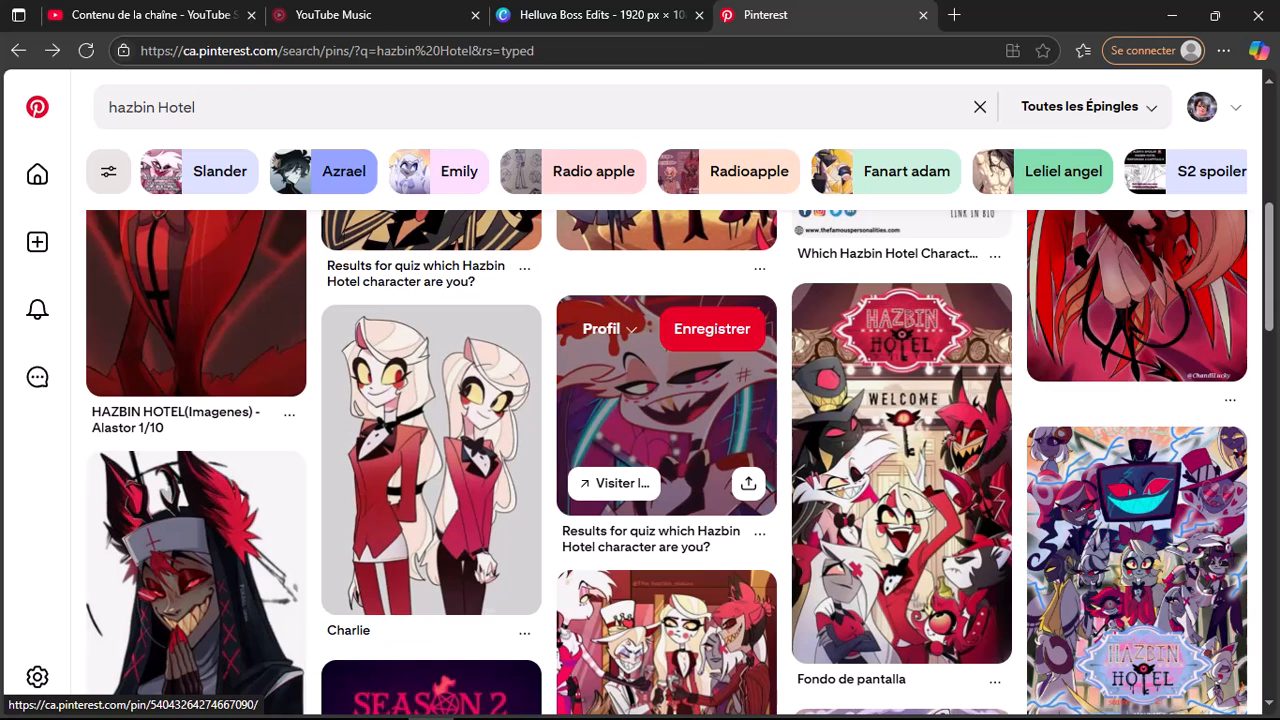
{"action": "scroll", "coordinate": [666, 420], "scroll_direction": "up", "scroll_amount": 1}
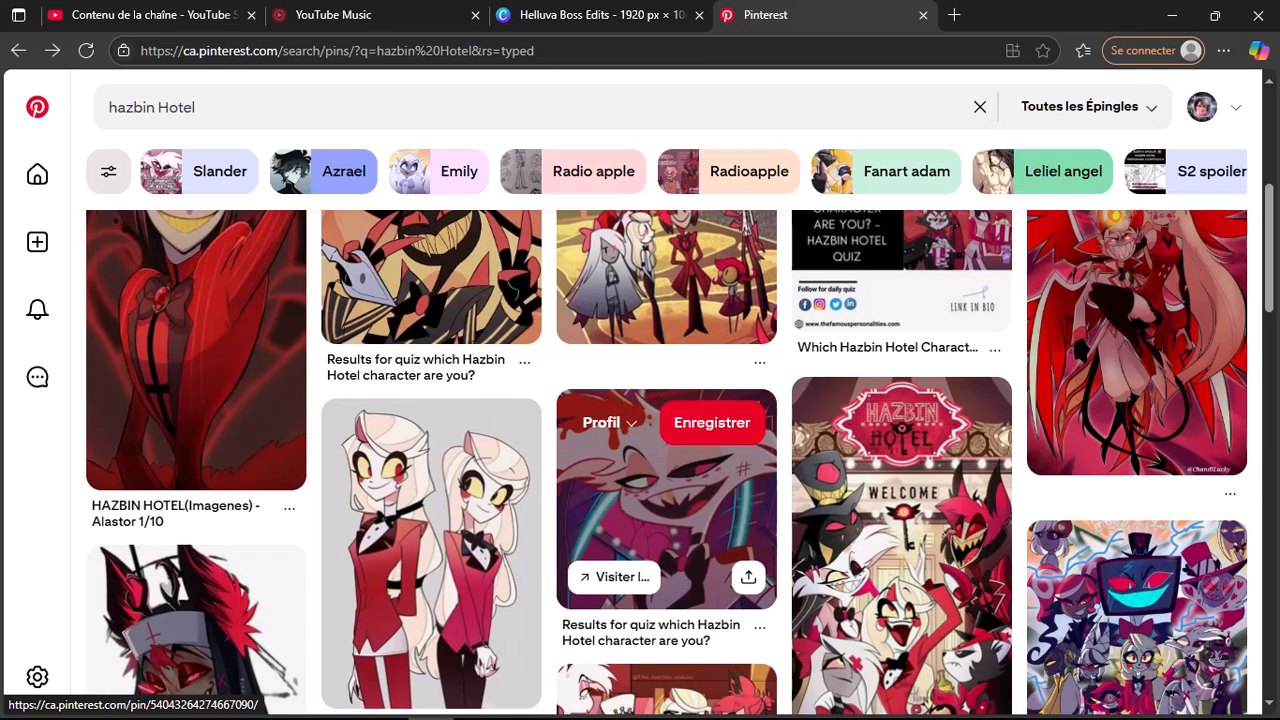
{"action": "scroll", "coordinate": [666, 540], "scroll_direction": "down", "scroll_amount": 2}
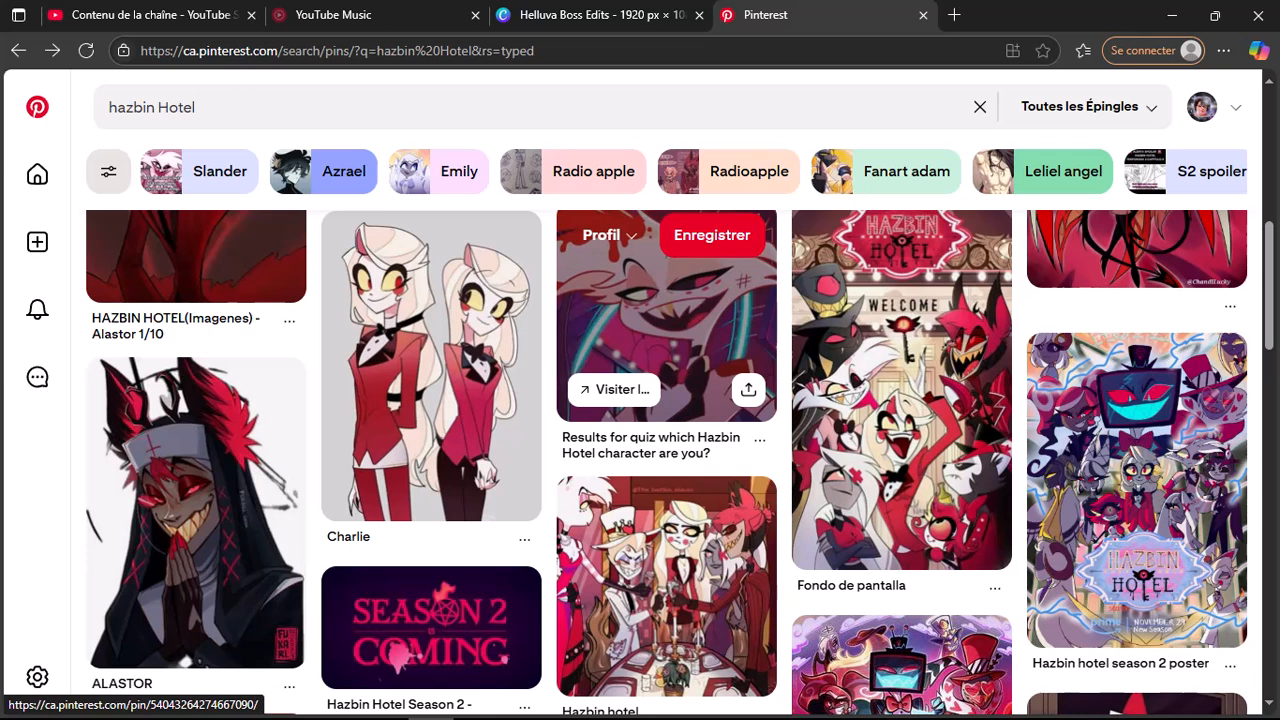
{"action": "scroll", "coordinate": [666, 320], "scroll_direction": "down", "scroll_amount": 1}
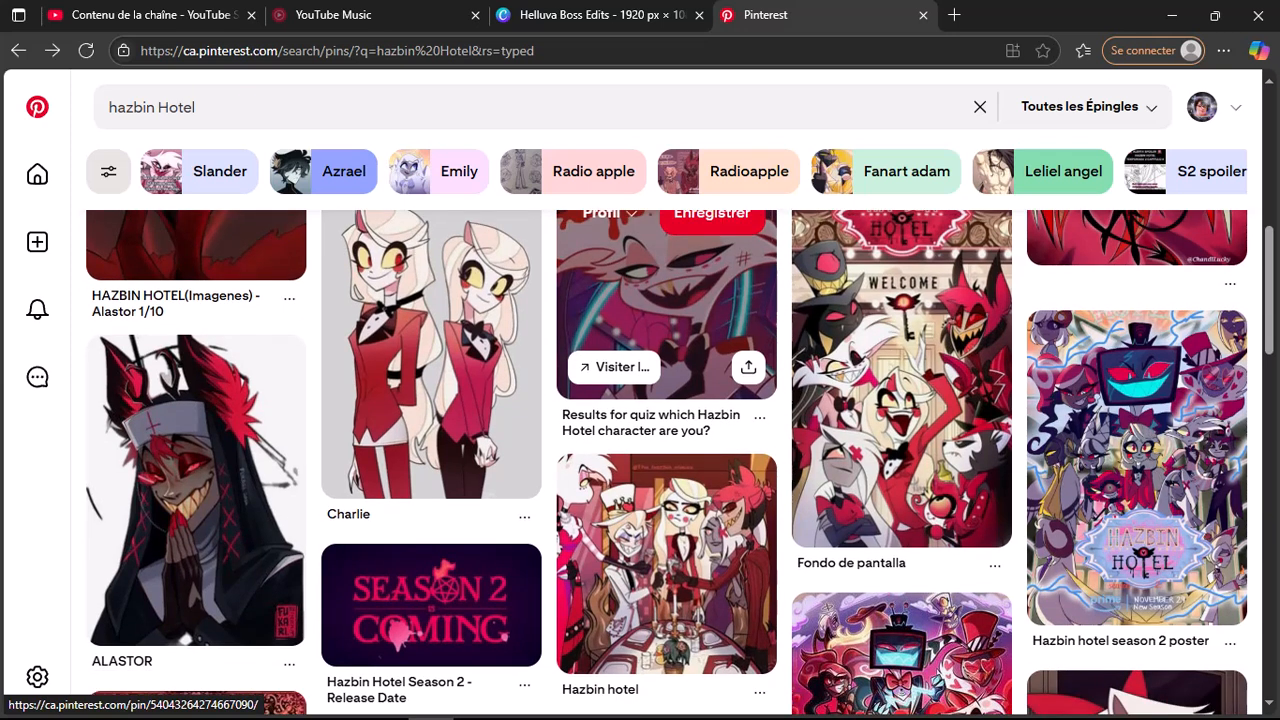
{"action": "scroll", "coordinate": [666, 330], "scroll_direction": "down", "scroll_amount": 2}
{"action": "scroll", "coordinate": [666, 330], "scroll_direction": "down", "scroll_amount": 2}
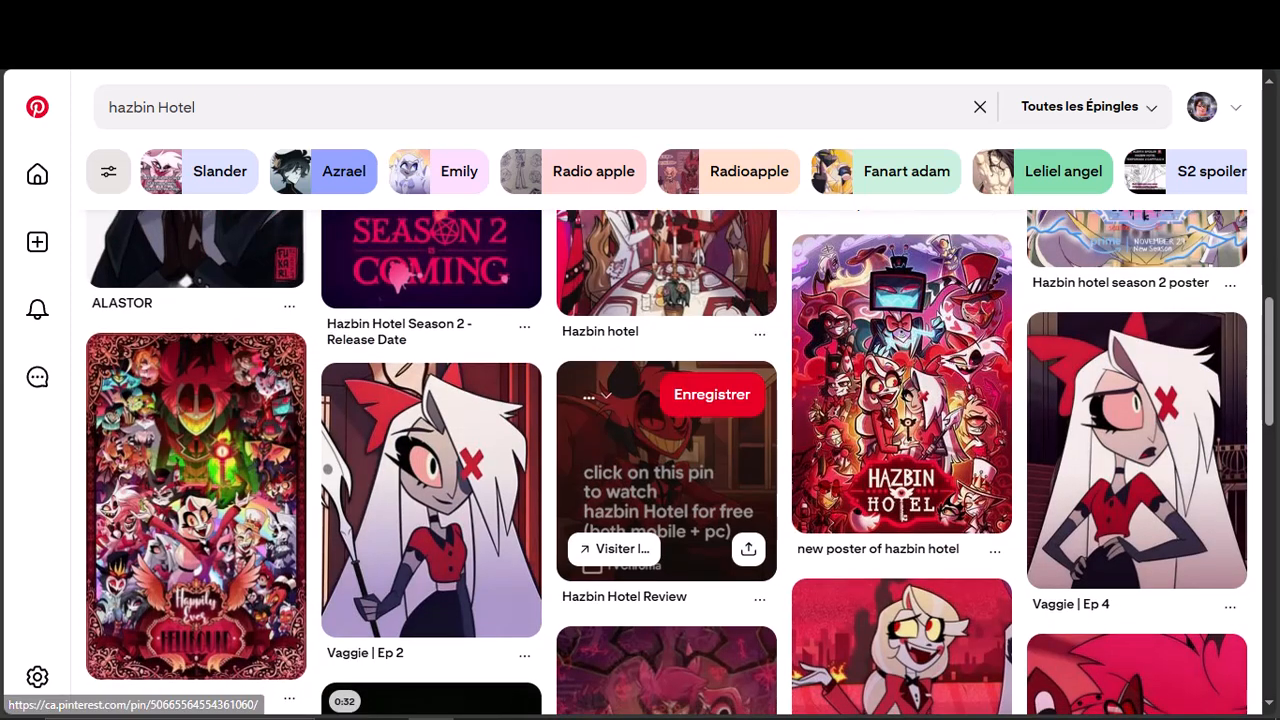
{"action": "scroll", "coordinate": [666, 330], "scroll_direction": "down", "scroll_amount": 3}
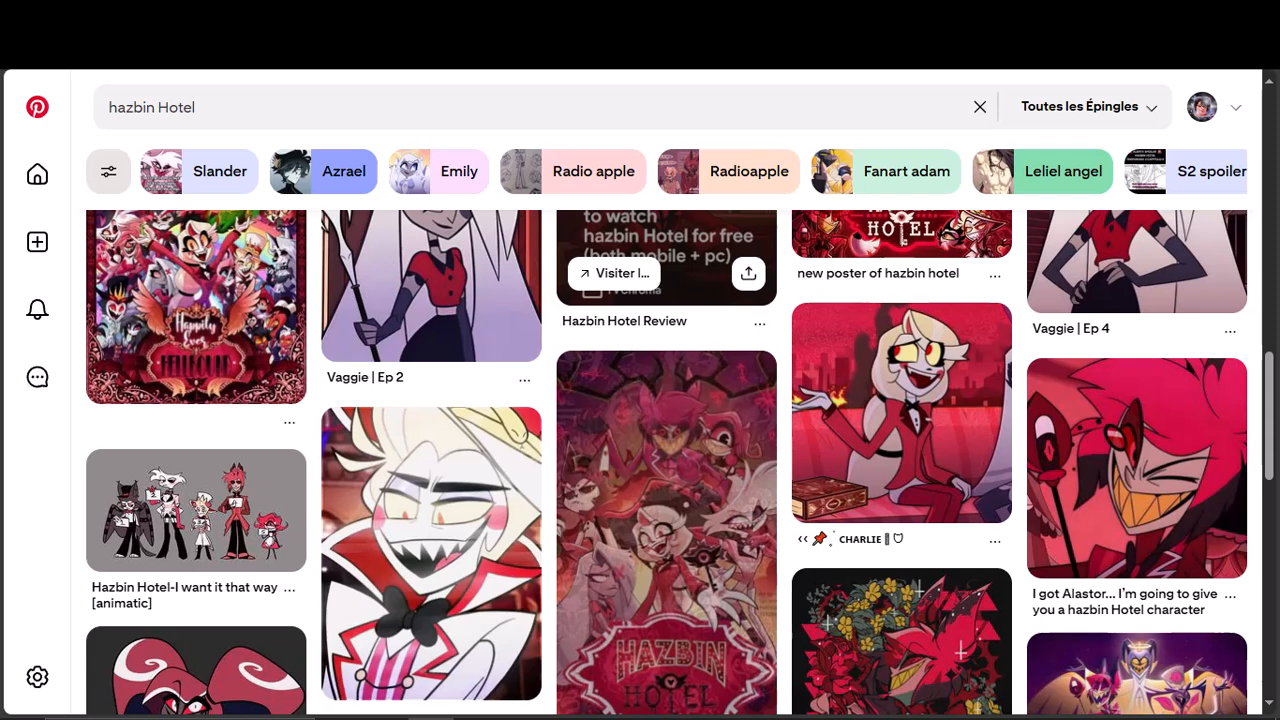
{"action": "scroll", "coordinate": [666, 330], "scroll_direction": "up", "scroll_amount": 1}
{"action": "scroll", "coordinate": [666, 400], "scroll_direction": "up", "scroll_amount": 1}
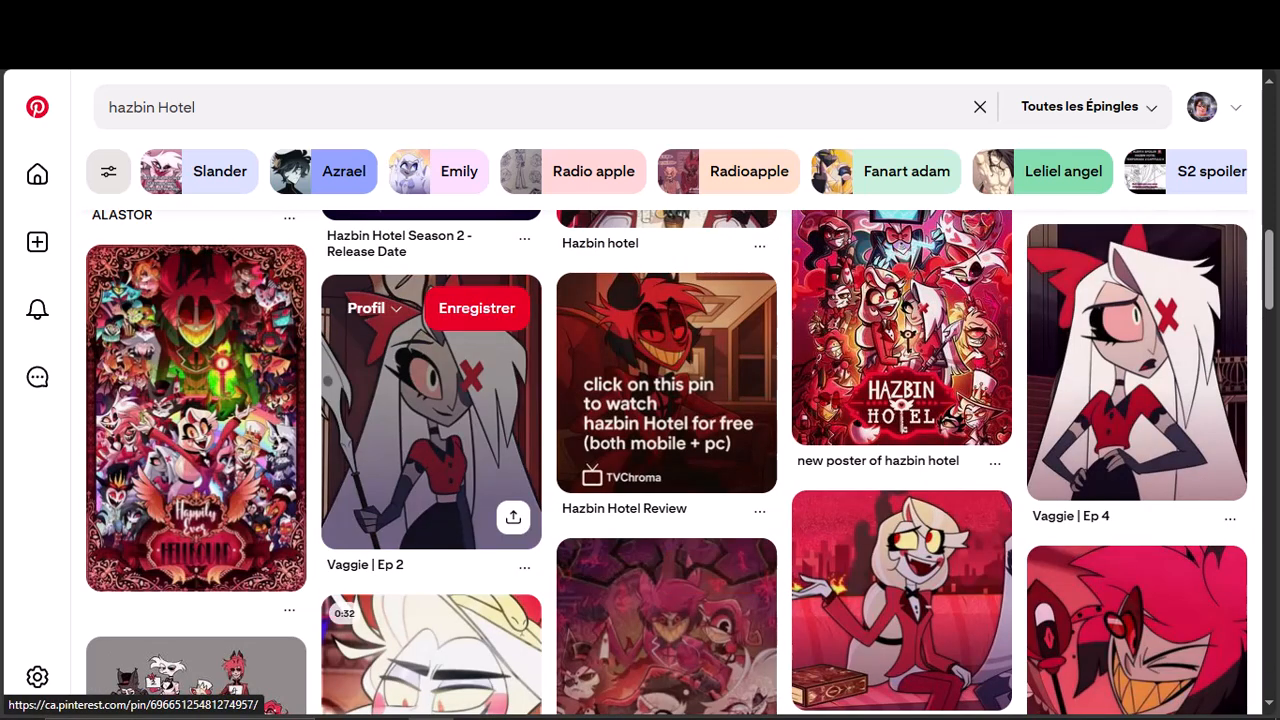
{"action": "left_click", "coordinate": [431, 420]}
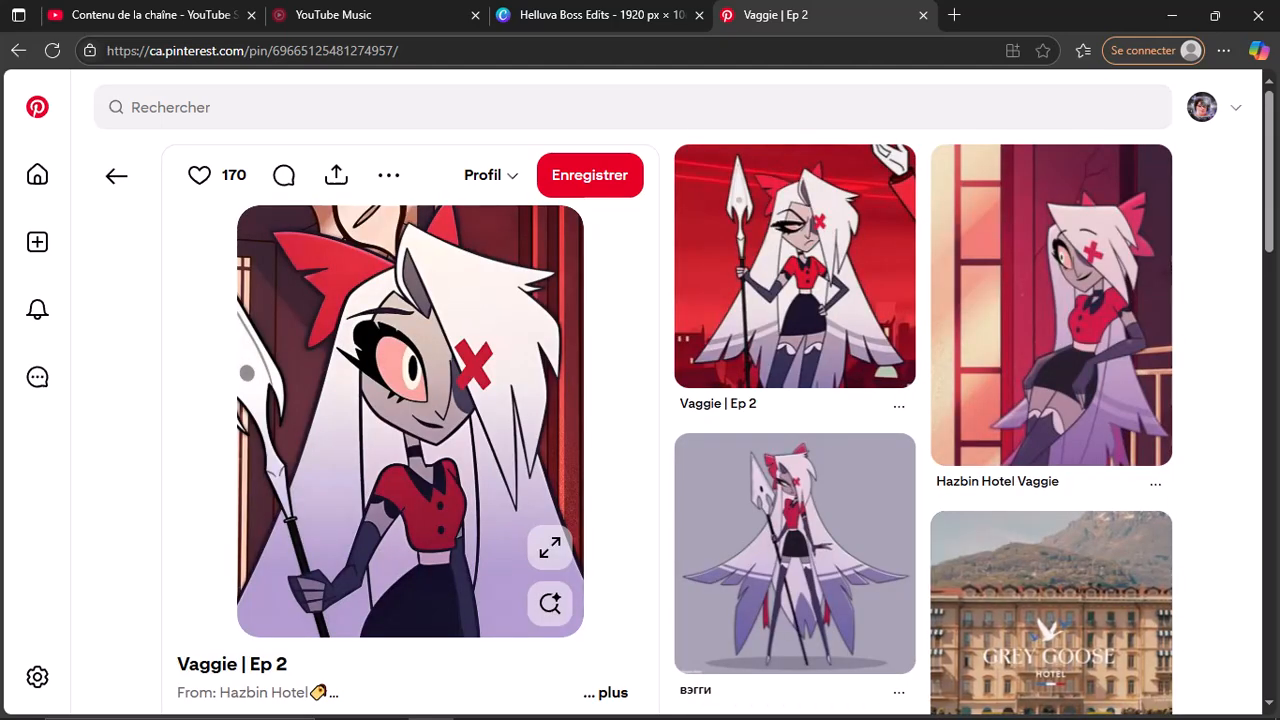
Step: Save the "Vaggie | Ep 2" image as a JPEG in the "Pictures for Video Editing" folder
{"action": "right_click", "coordinate": [434, 344]}
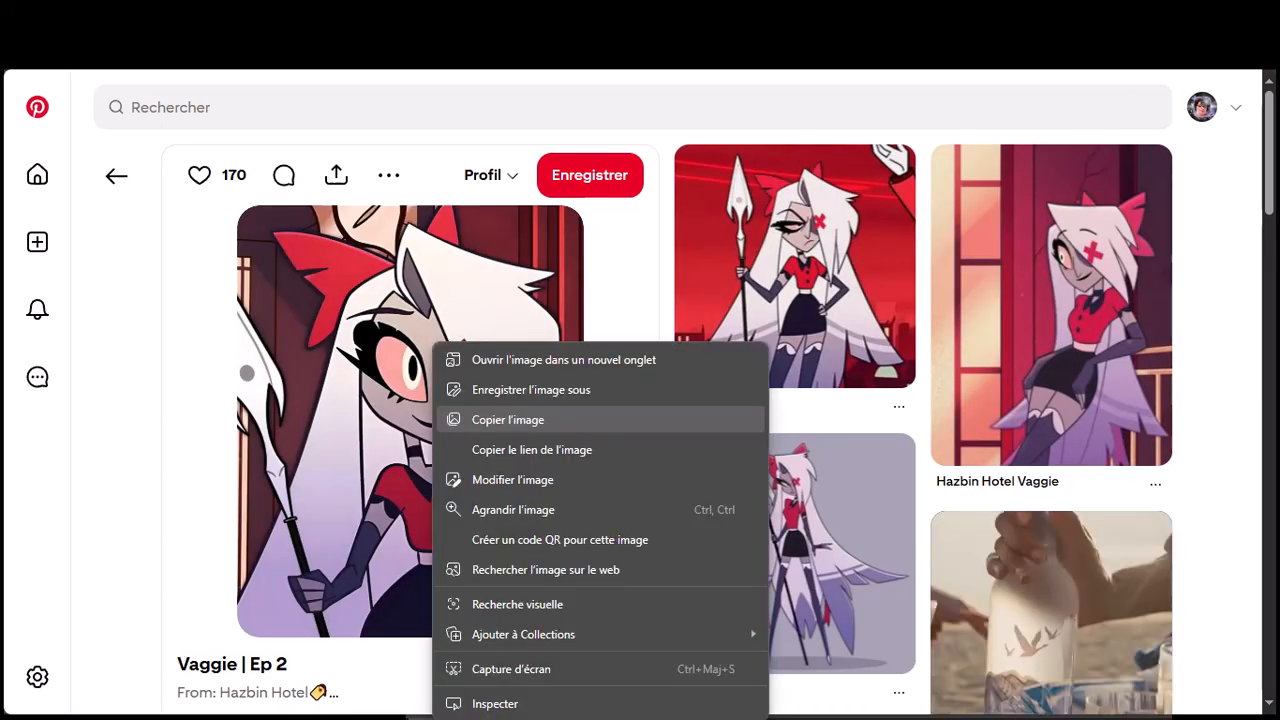
{"action": "left_click", "coordinate": [531, 389]}
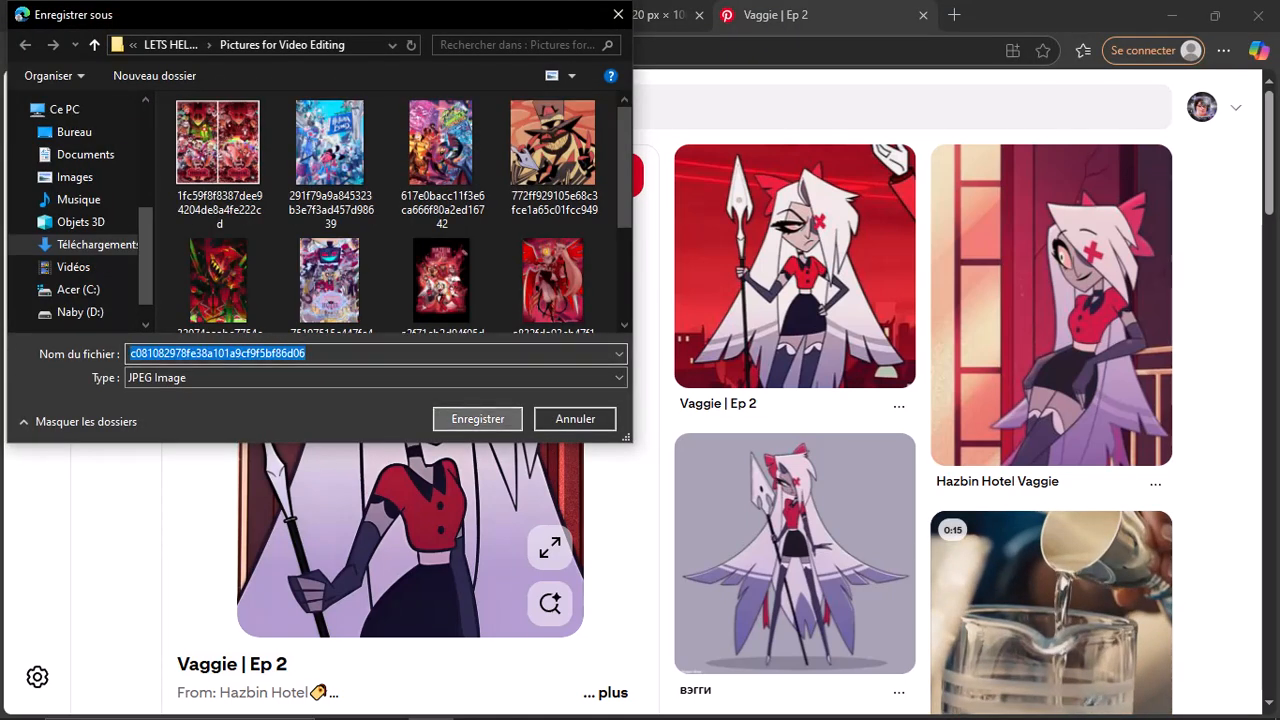
{"action": "key", "text": "Return"}
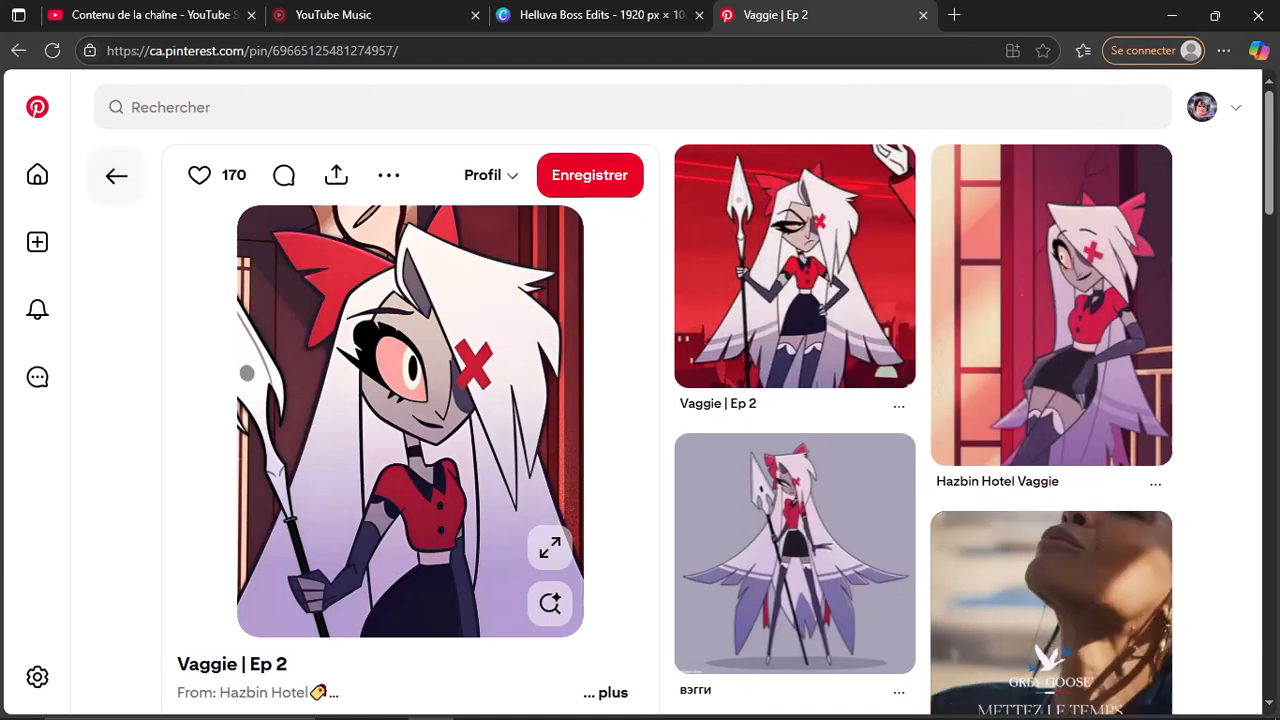
Step: Go back to the "hazbin Hotel" search results and browse the posters and character pins for another image to collect
{"action": "left_click", "coordinate": [116, 176]}
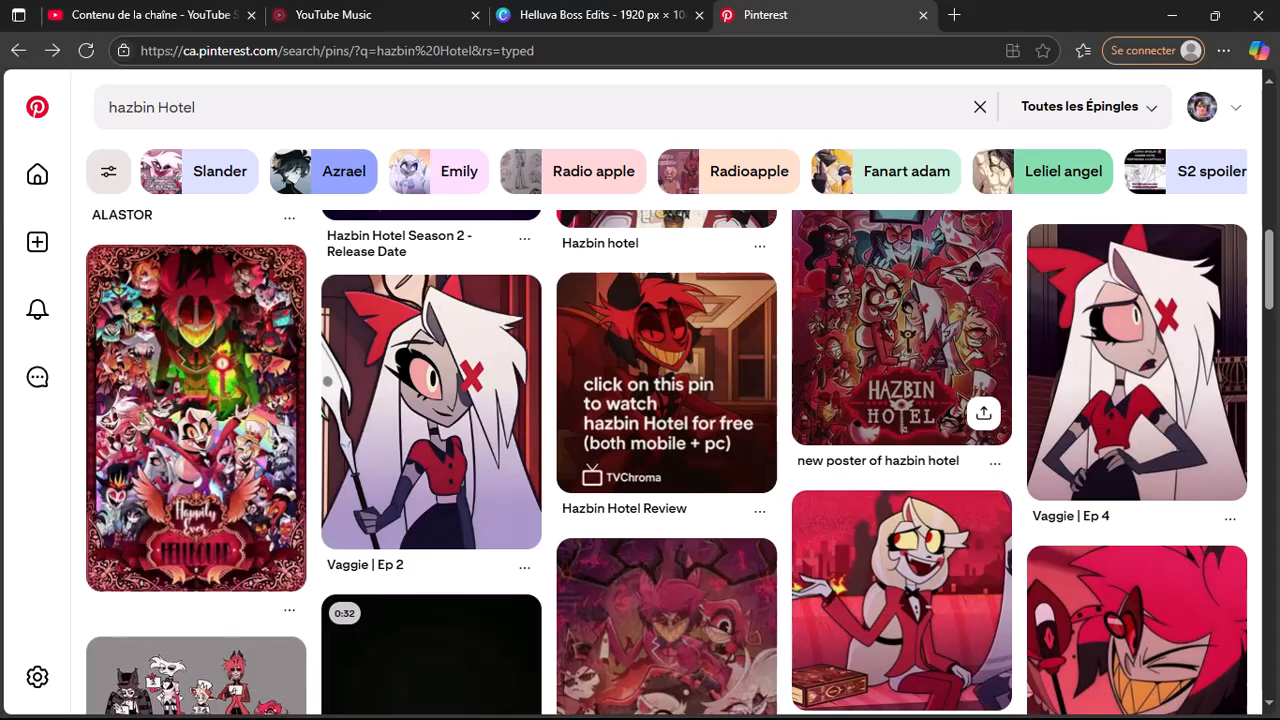
{"action": "scroll", "coordinate": [666, 450], "scroll_direction": "down", "scroll_amount": 3}
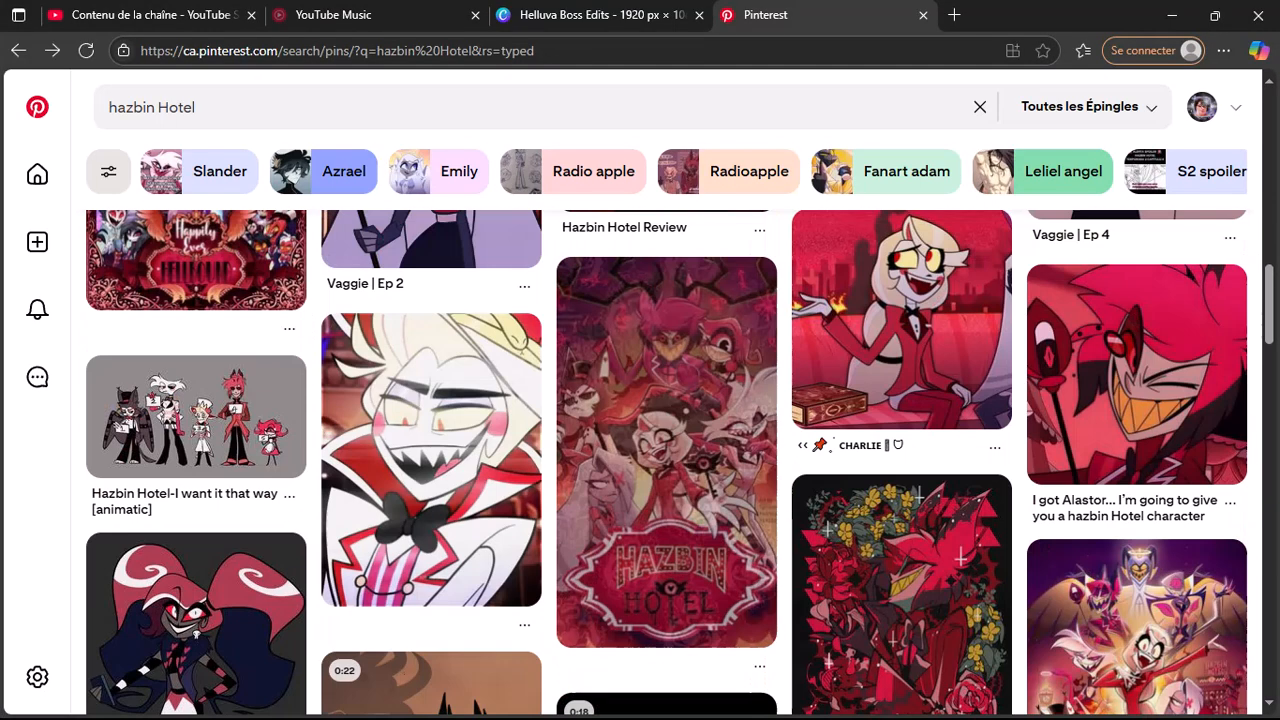
{"action": "scroll", "coordinate": [666, 450], "scroll_direction": "down", "scroll_amount": 1}
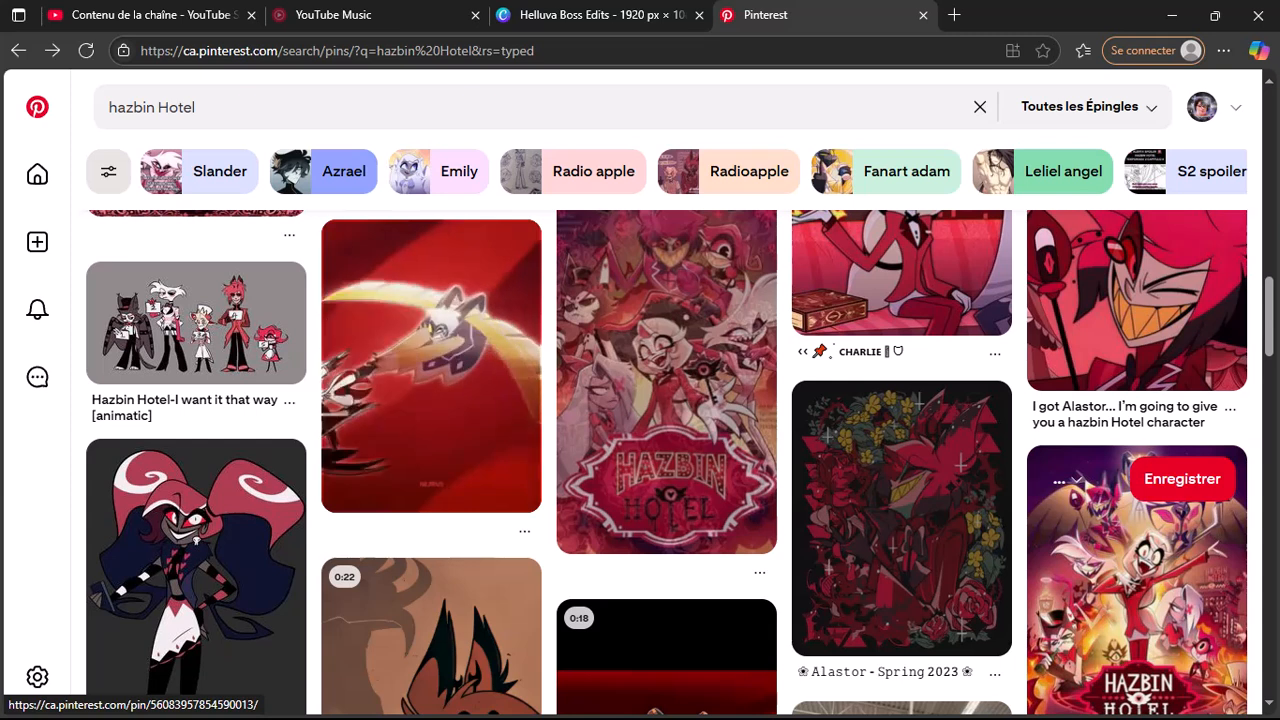
{"action": "scroll", "coordinate": [430, 370], "scroll_direction": "down", "scroll_amount": 3}
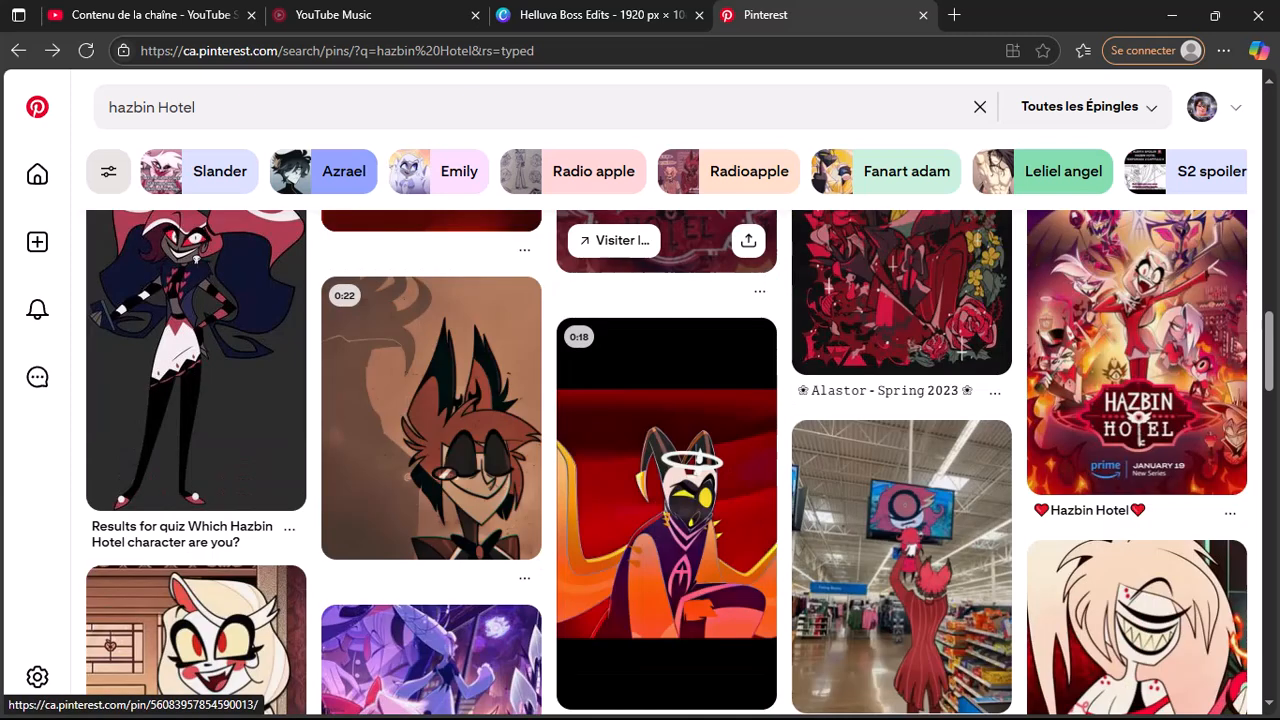
{"action": "scroll", "coordinate": [666, 250], "scroll_direction": "down", "scroll_amount": 2}
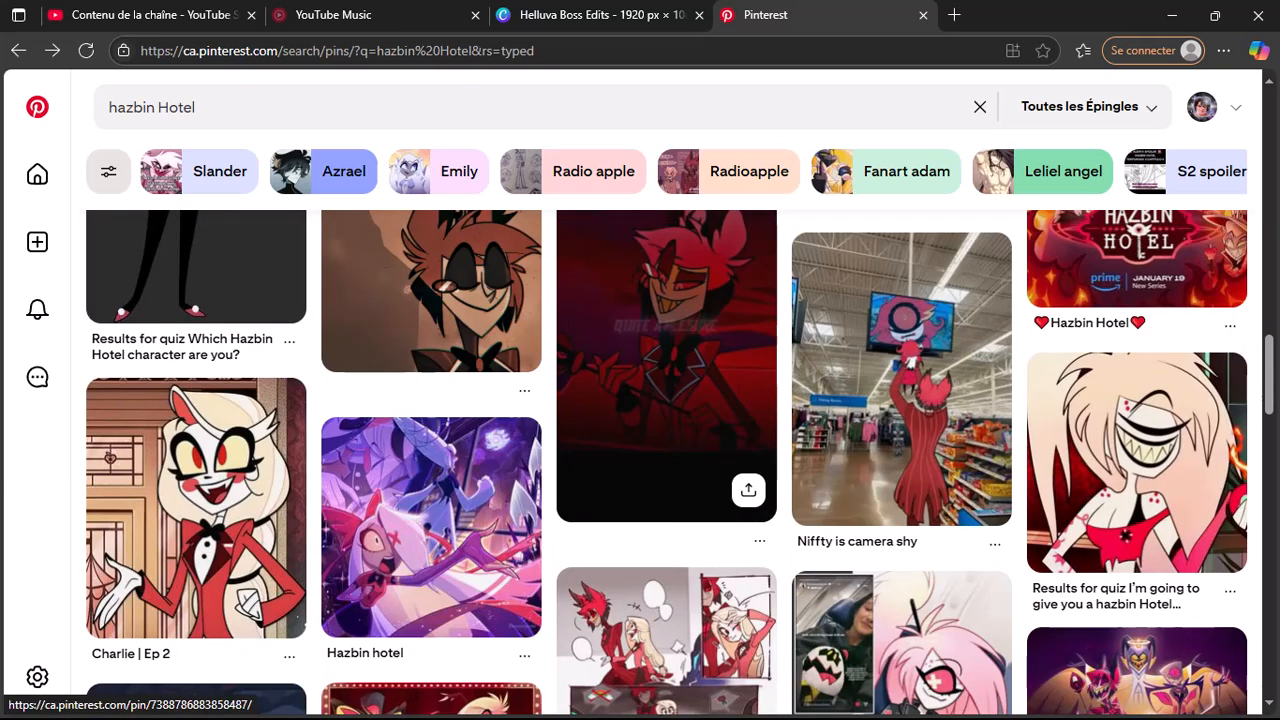
{"action": "scroll", "coordinate": [666, 450], "scroll_direction": "up", "scroll_amount": 2}
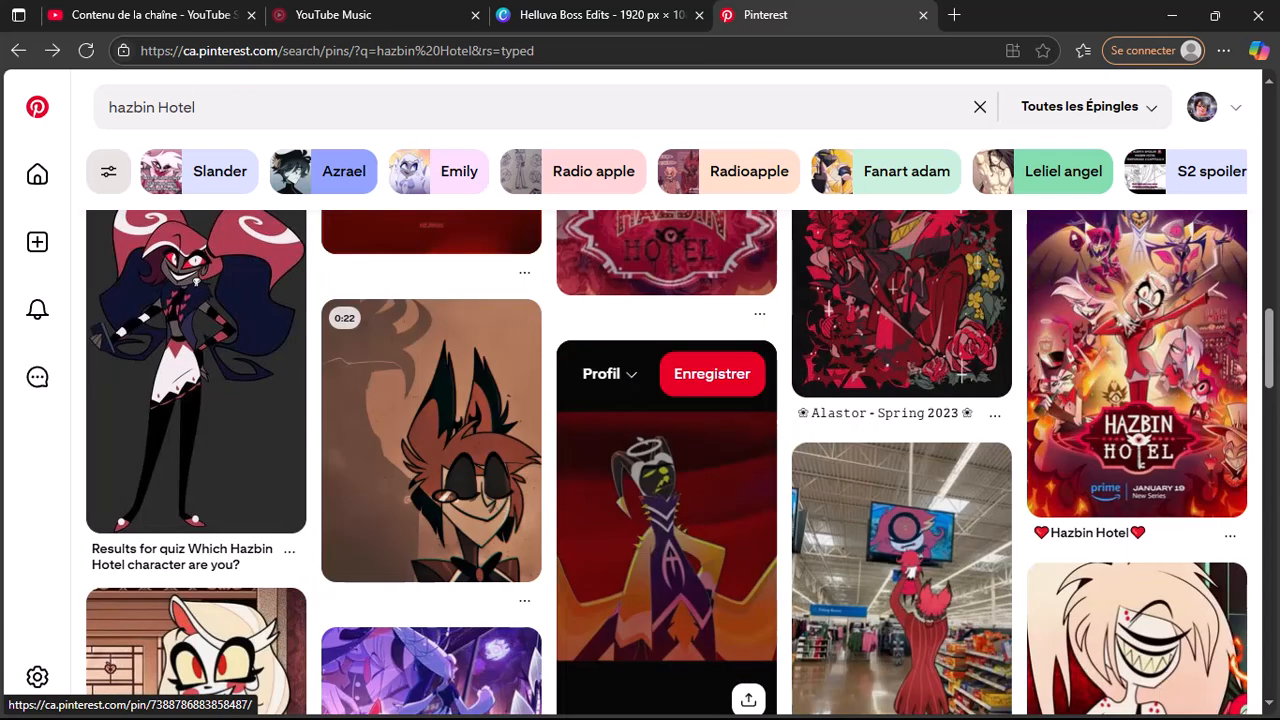
{"action": "scroll", "coordinate": [666, 450], "scroll_direction": "down", "scroll_amount": 2}
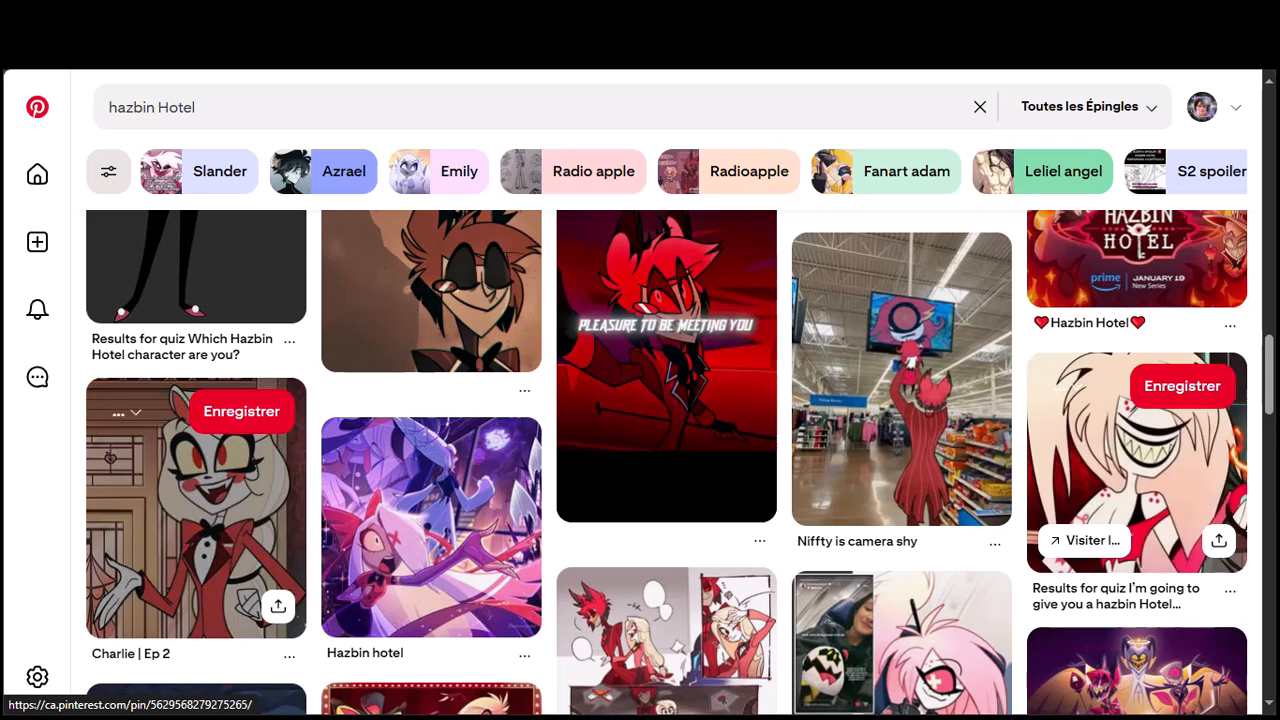
{"action": "scroll", "coordinate": [430, 500], "scroll_direction": "up", "scroll_amount": 2}
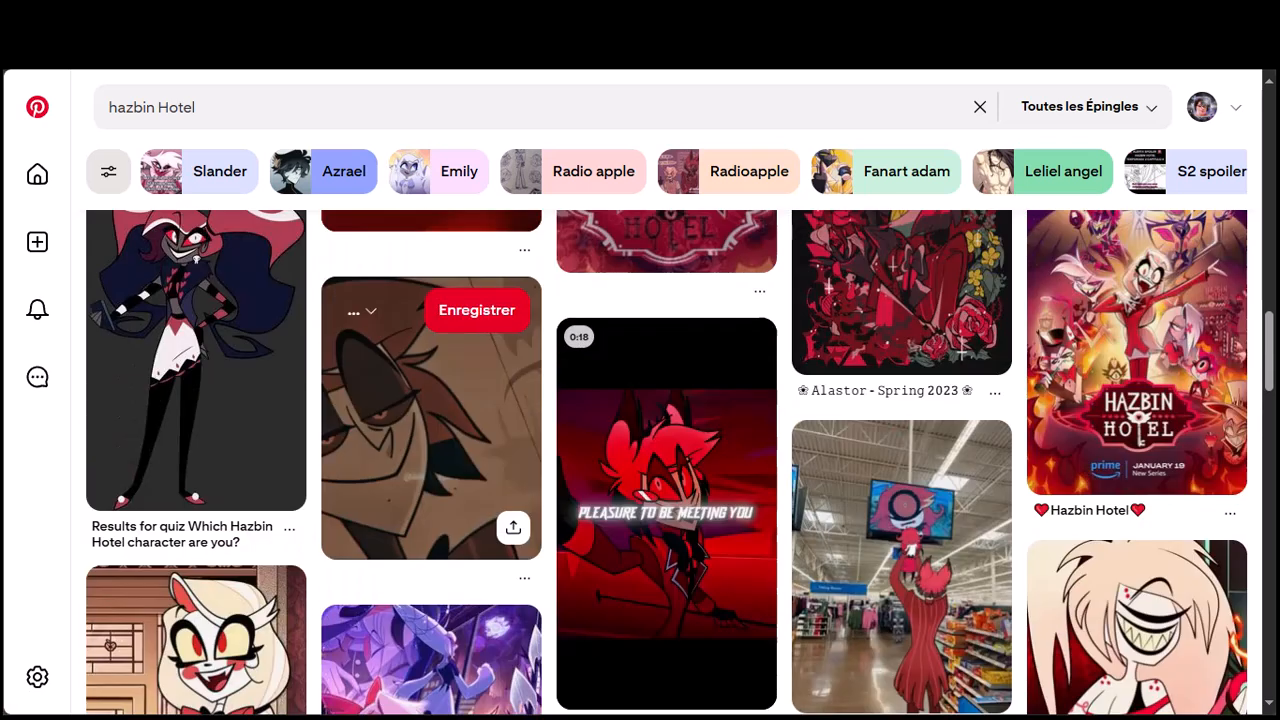
{"action": "scroll", "coordinate": [430, 480], "scroll_direction": "up", "scroll_amount": 2}
{"action": "scroll", "coordinate": [430, 480], "scroll_direction": "down", "scroll_amount": 7}
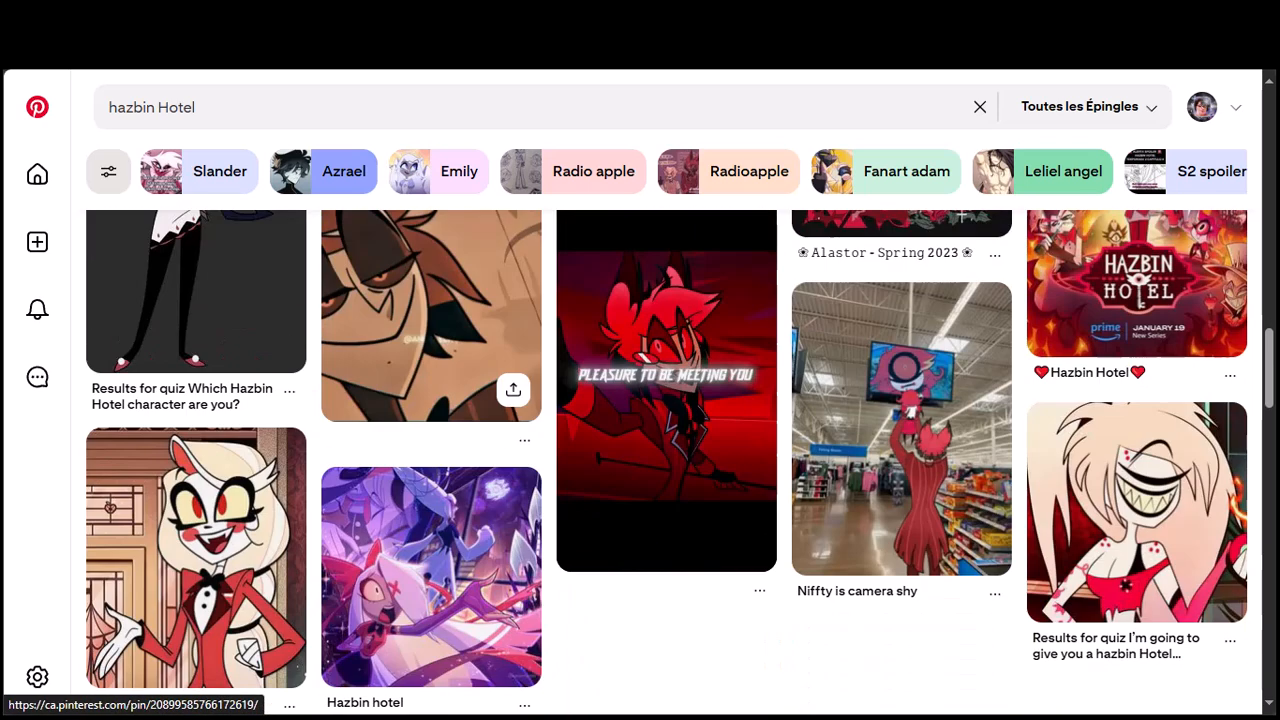
{"action": "scroll", "coordinate": [430, 500], "scroll_direction": "down", "scroll_amount": 2}
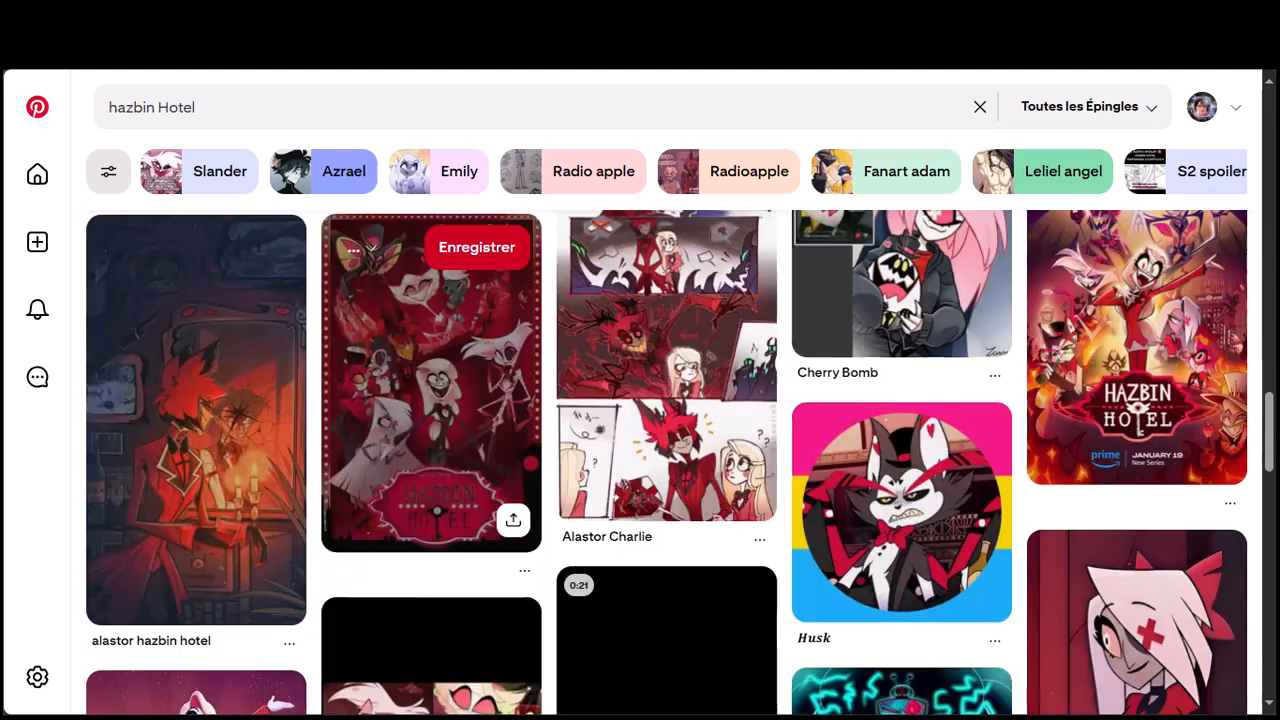
{"action": "scroll", "coordinate": [430, 500], "scroll_direction": "up", "scroll_amount": 2}
{"action": "scroll", "coordinate": [430, 500], "scroll_direction": "up", "scroll_amount": 2}
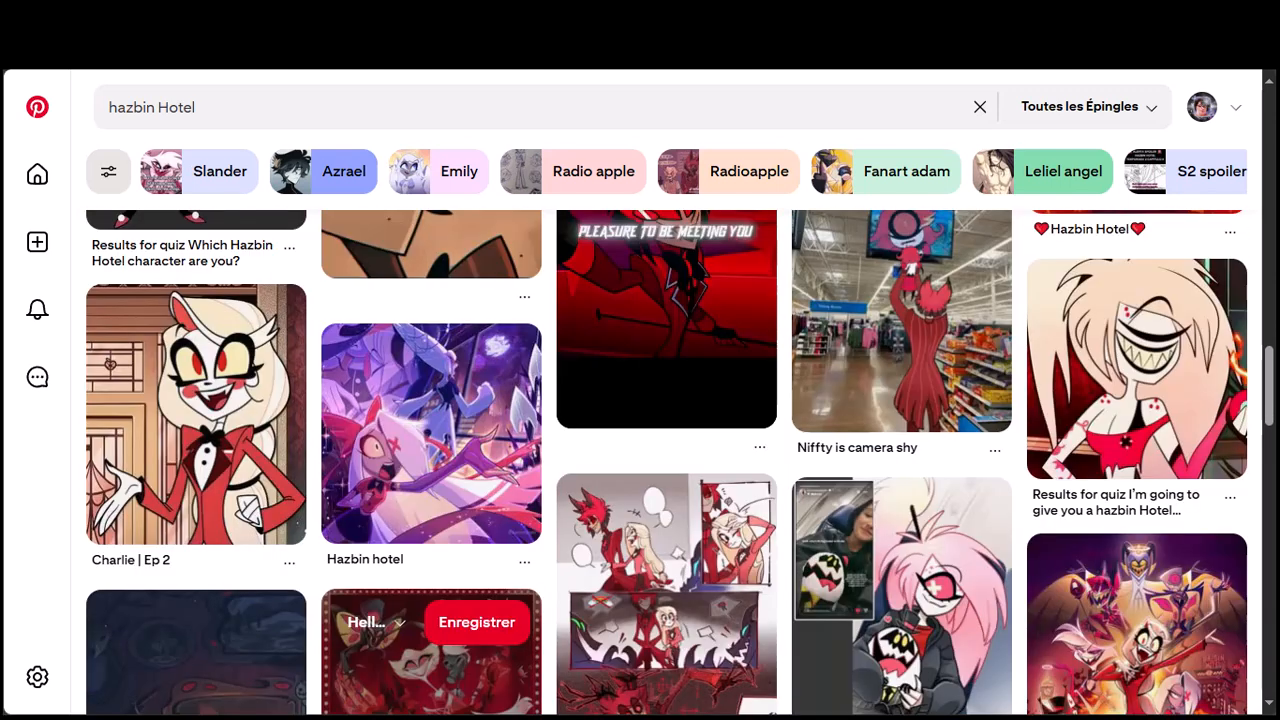
{"action": "scroll", "coordinate": [1137, 400], "scroll_direction": "down", "scroll_amount": 2}
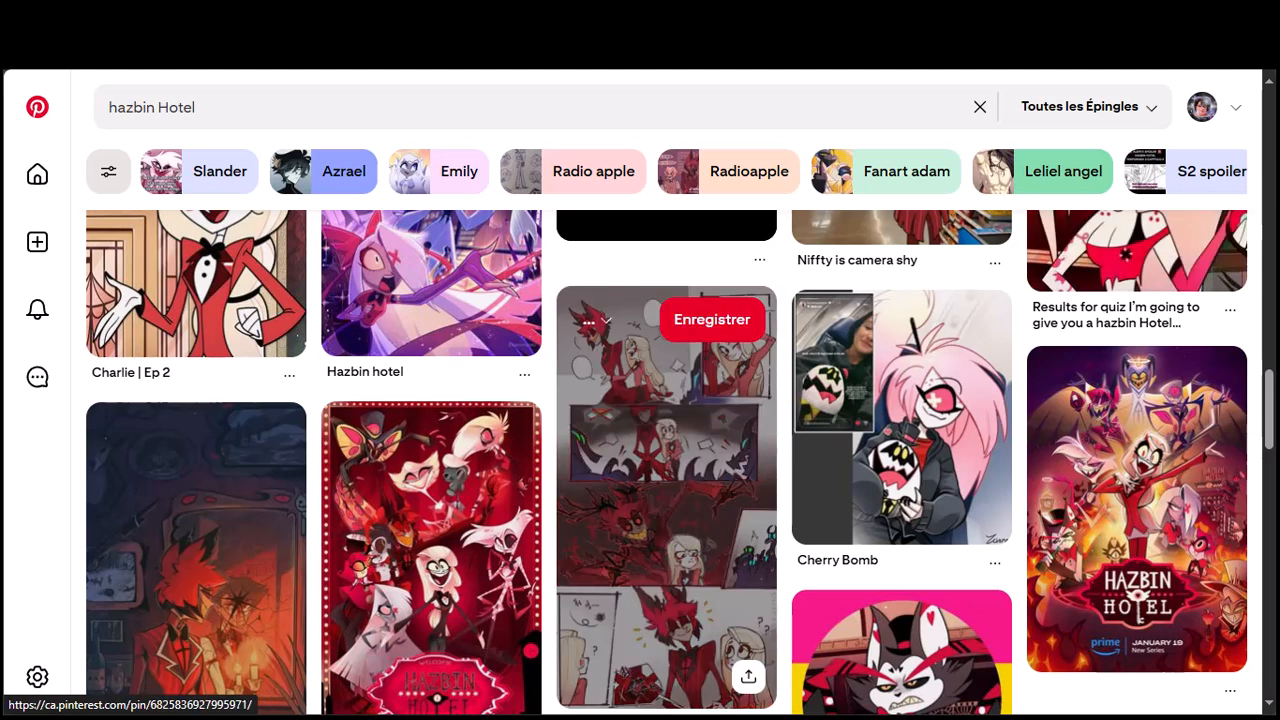
{"action": "scroll", "coordinate": [666, 460], "scroll_direction": "down", "scroll_amount": 5}
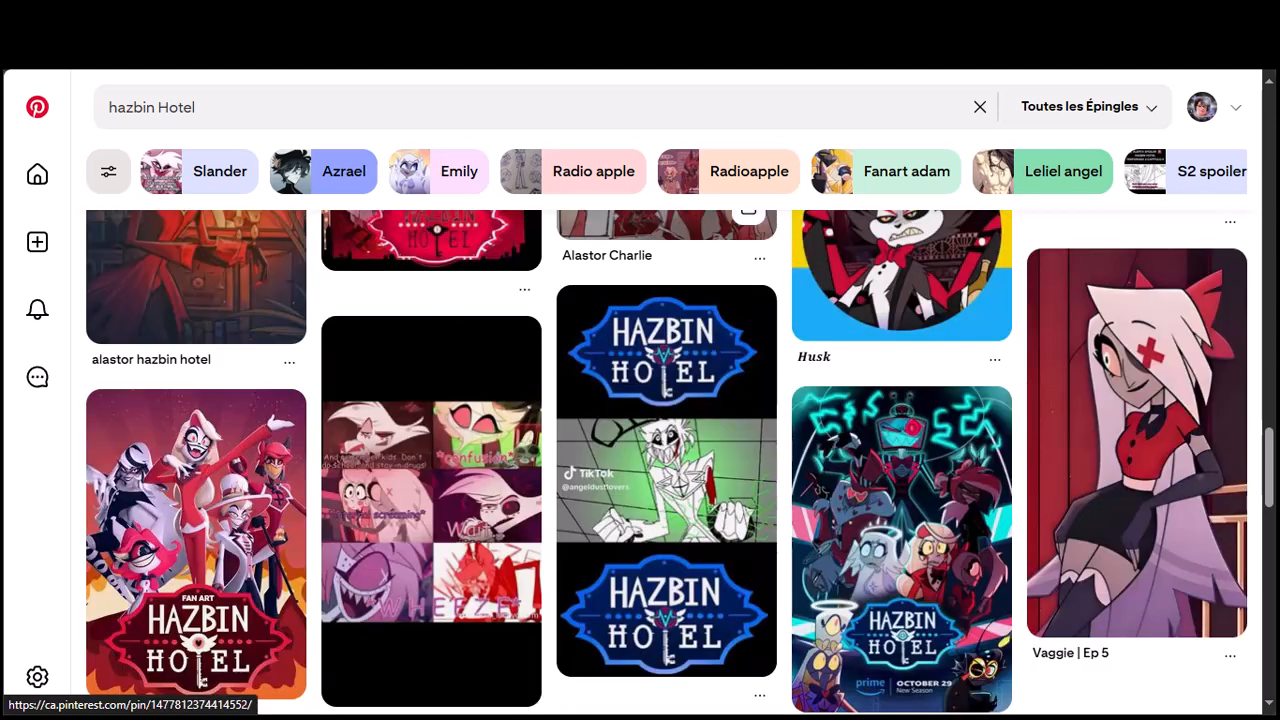
{"action": "scroll", "coordinate": [666, 460], "scroll_direction": "down", "scroll_amount": 4}
{"action": "scroll", "coordinate": [666, 400], "scroll_direction": "up", "scroll_amount": 2}
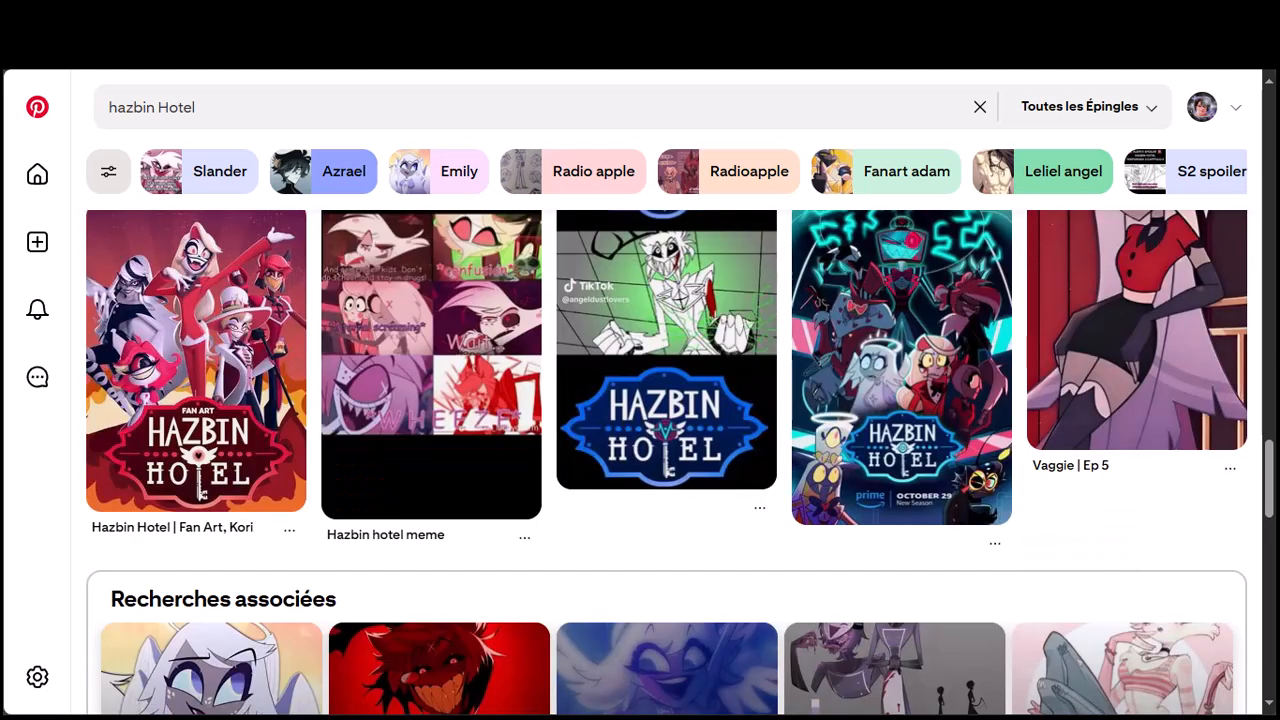
{"action": "scroll", "coordinate": [666, 460], "scroll_direction": "down", "scroll_amount": 6}
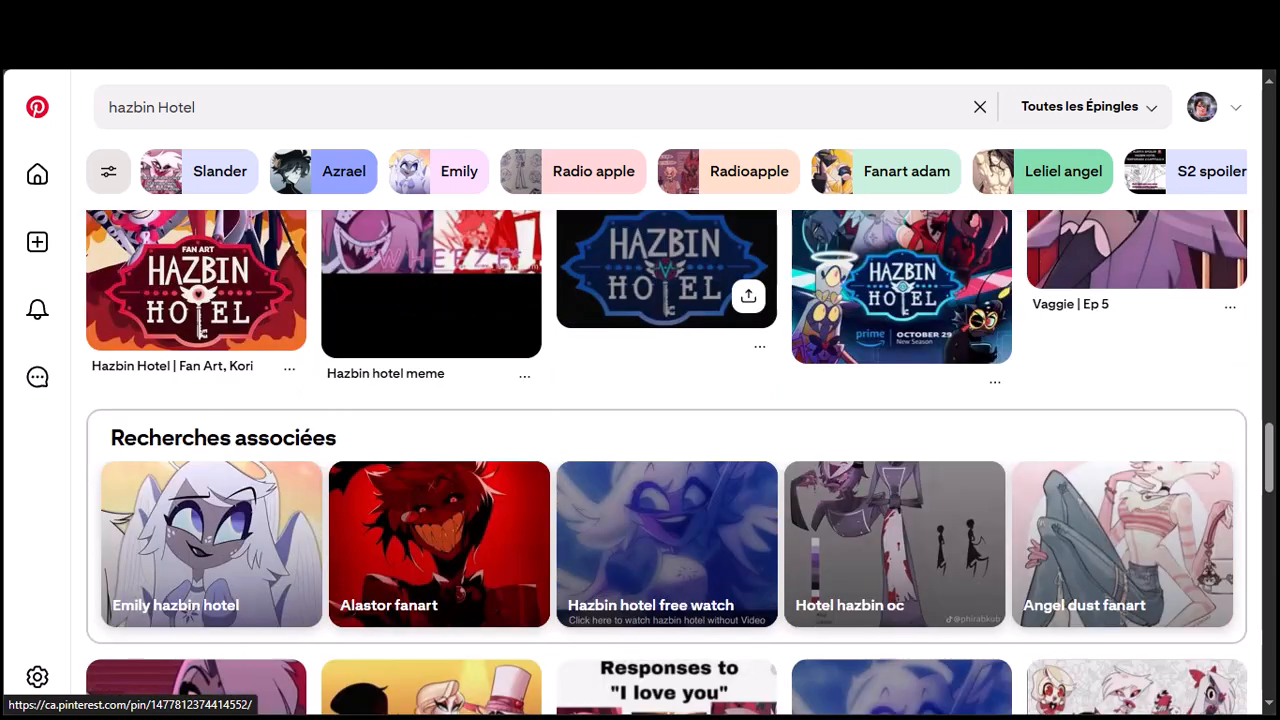
{"action": "scroll", "coordinate": [666, 460], "scroll_direction": "down", "scroll_amount": 4}
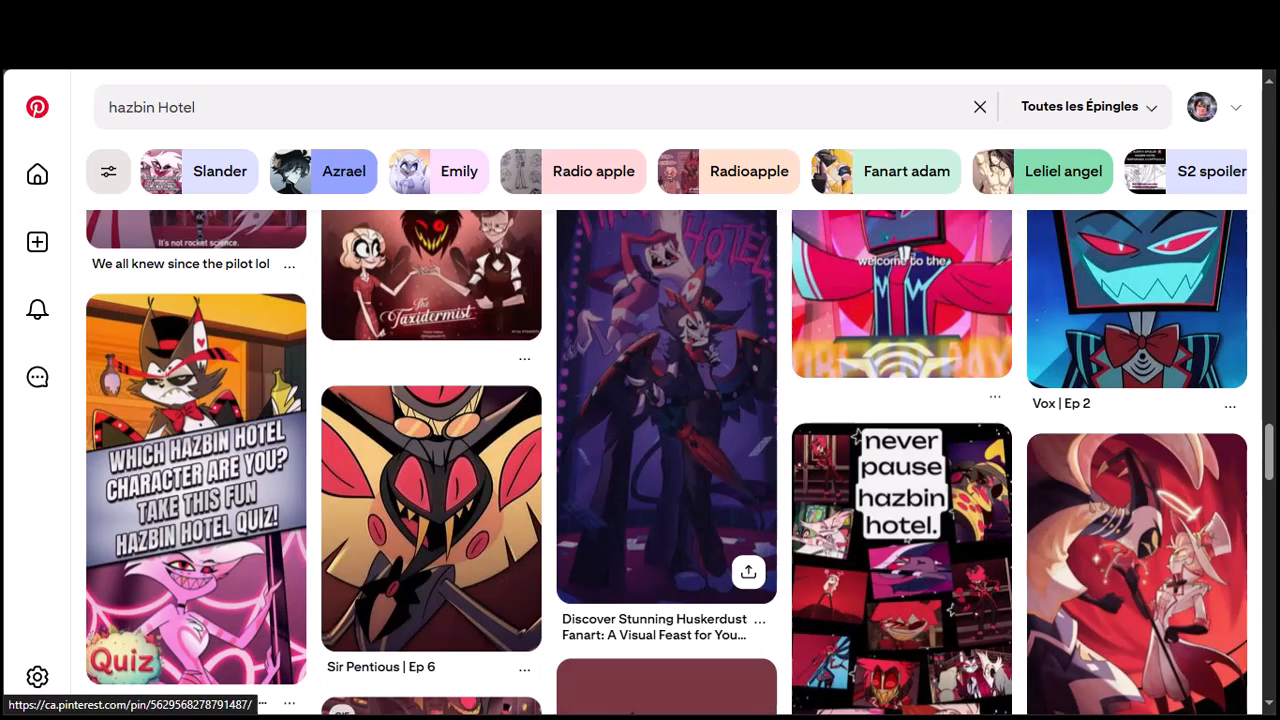
{"action": "scroll", "coordinate": [666, 460], "scroll_direction": "up", "scroll_amount": 3}
{"action": "scroll", "coordinate": [666, 460], "scroll_direction": "up", "scroll_amount": 5}
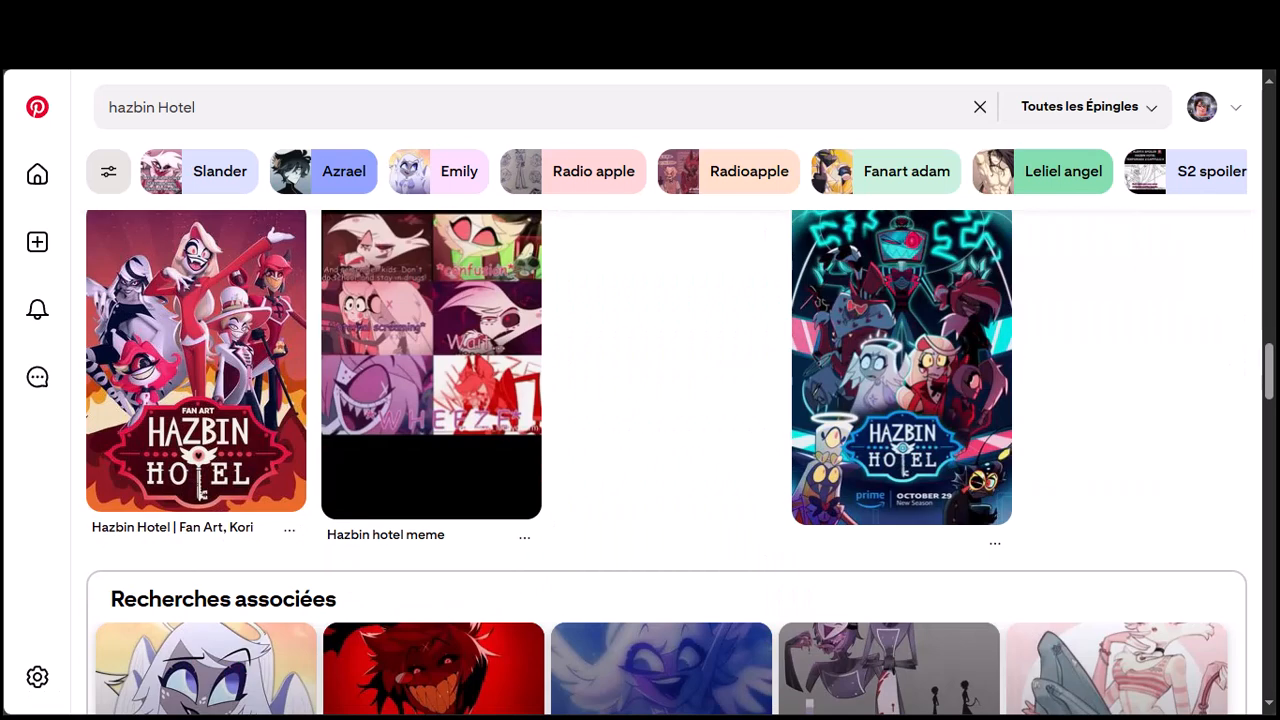
{"action": "scroll", "coordinate": [666, 460], "scroll_direction": "up", "scroll_amount": 5}
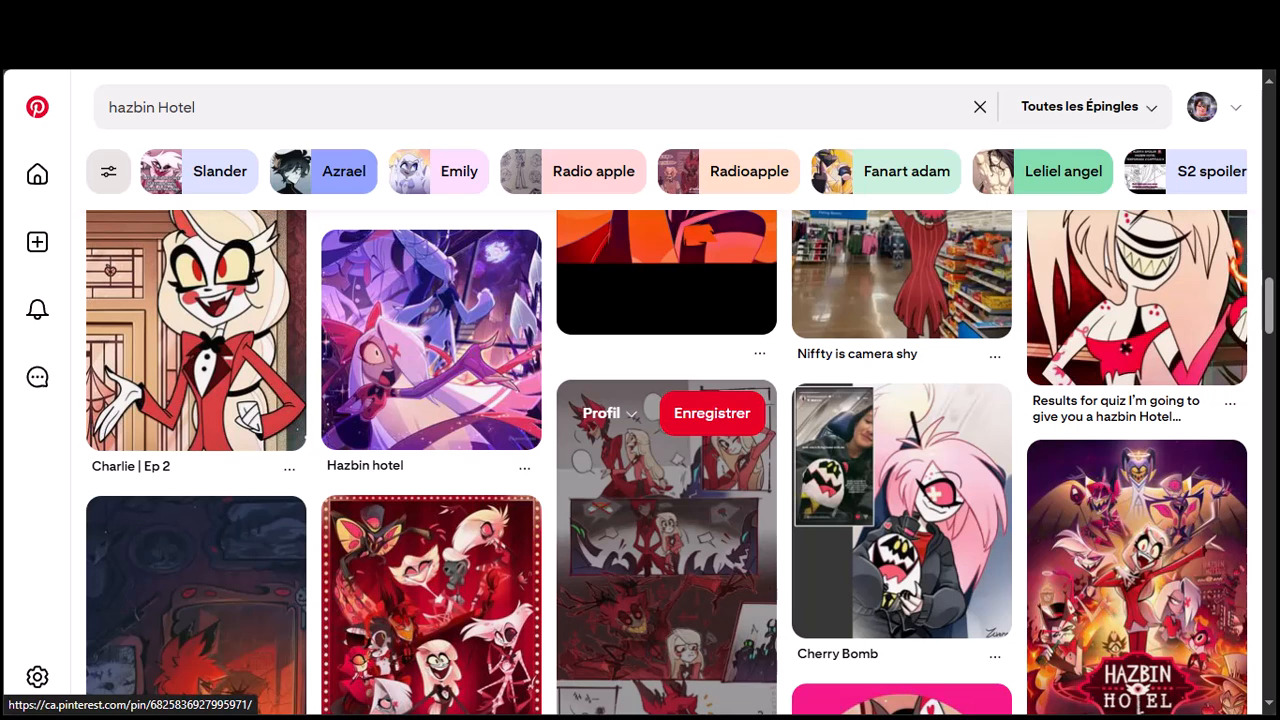
{"action": "scroll", "coordinate": [666, 460], "scroll_direction": "up", "scroll_amount": 2}
{"action": "scroll", "coordinate": [901, 380], "scroll_direction": "down", "scroll_amount": 1}
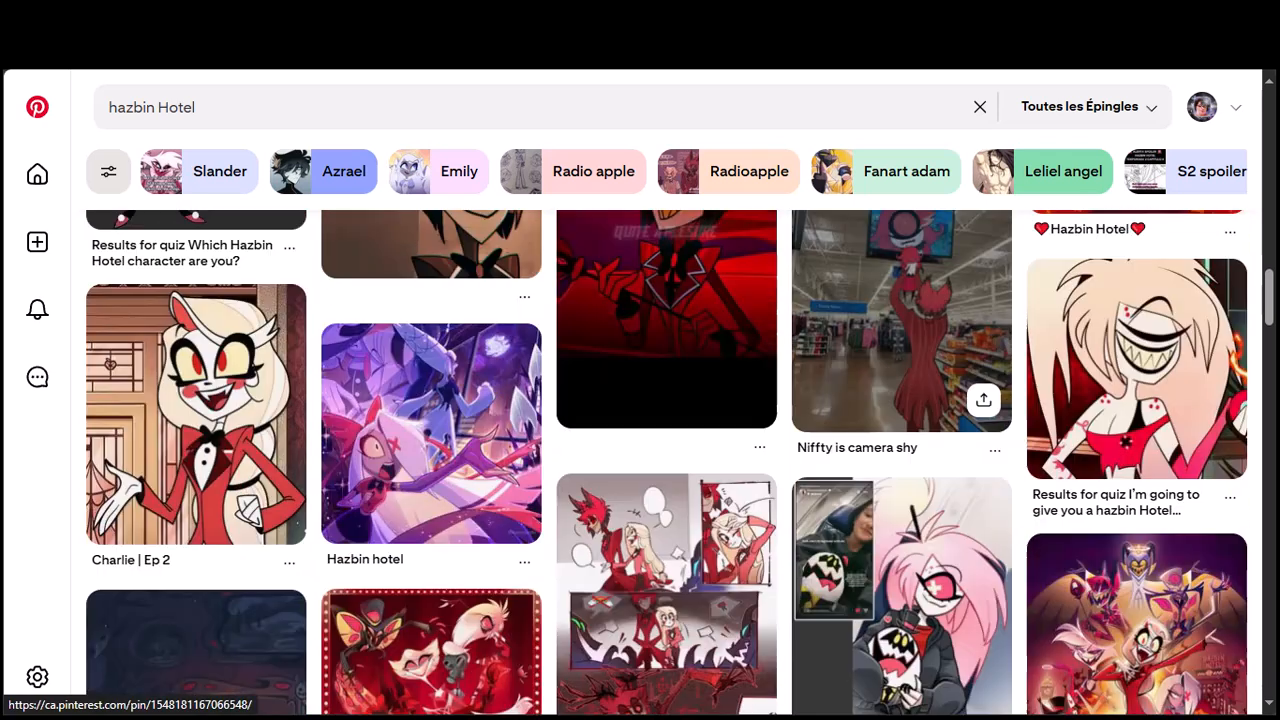
{"action": "scroll", "coordinate": [901, 460], "scroll_direction": "down", "scroll_amount": 1}
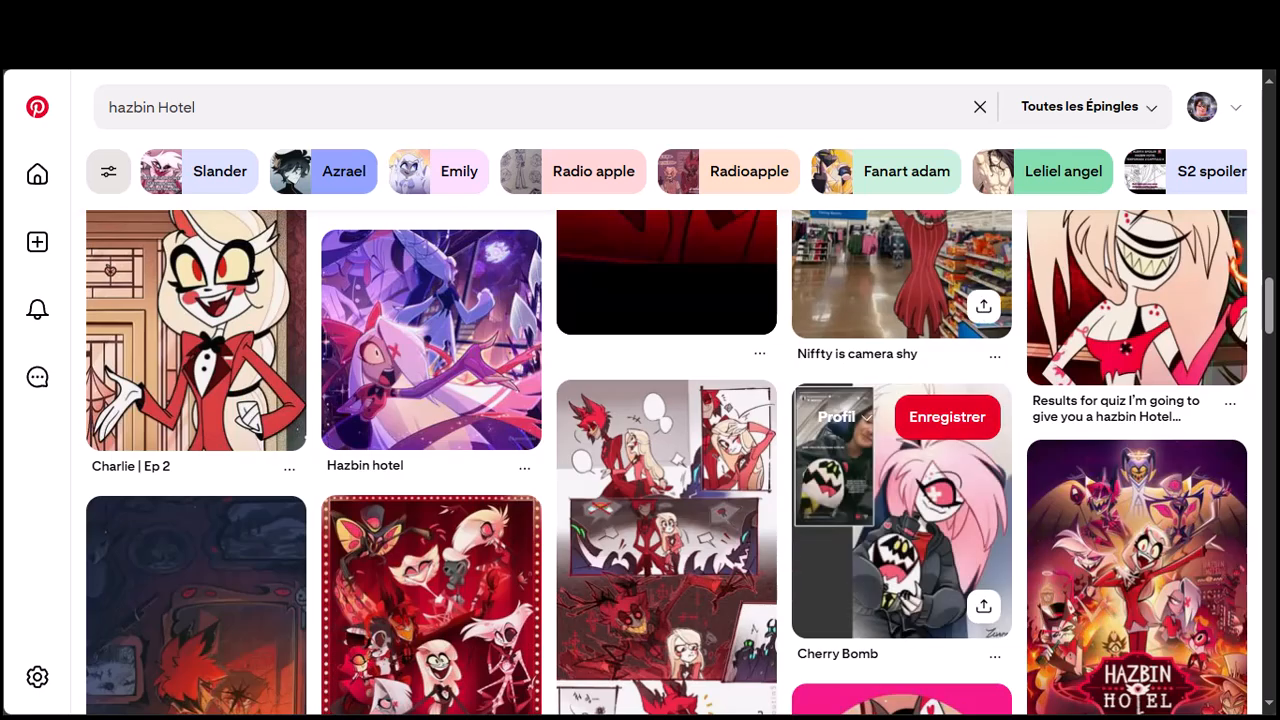
Step: Find and open the Cherri Bomb pin "Results for quiz I'm going to give you a hazbin Hotel character" in the search results
{"action": "scroll", "coordinate": [901, 460], "scroll_direction": "down", "scroll_amount": 1}
{"action": "scroll", "coordinate": [901, 620], "scroll_direction": "up", "scroll_amount": 3}
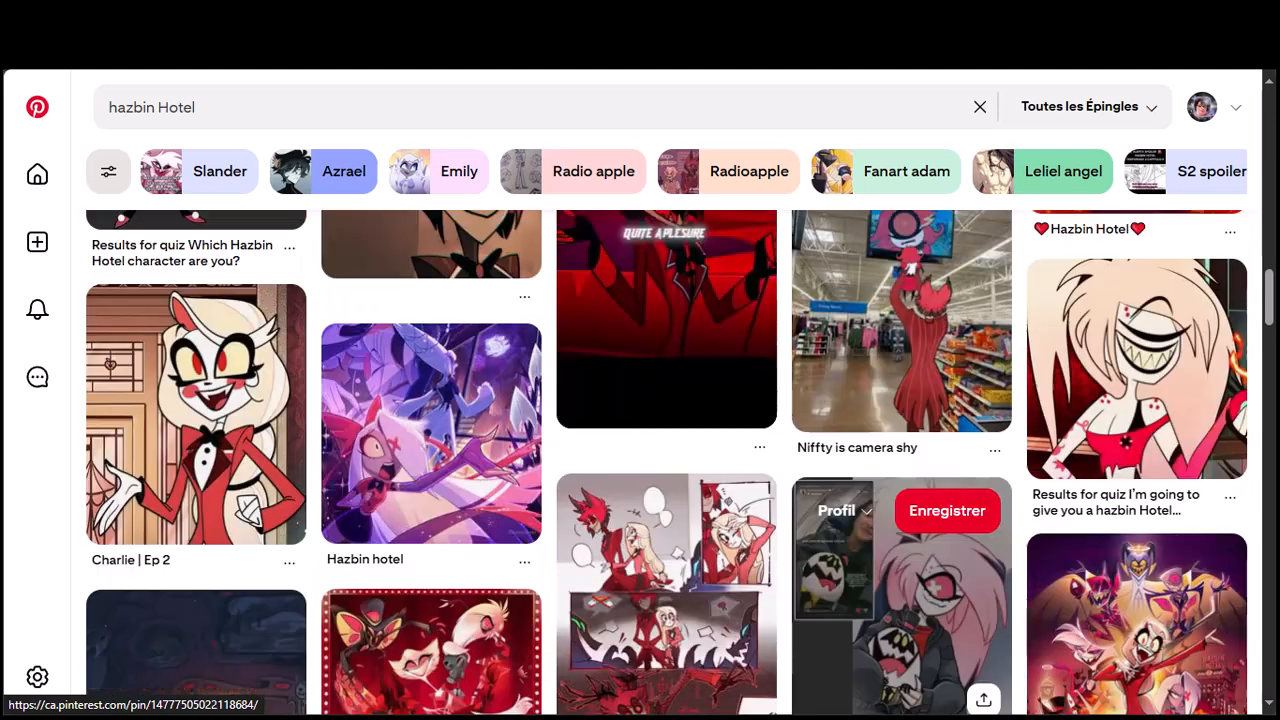
{"action": "scroll", "coordinate": [431, 540], "scroll_direction": "up", "scroll_amount": 2}
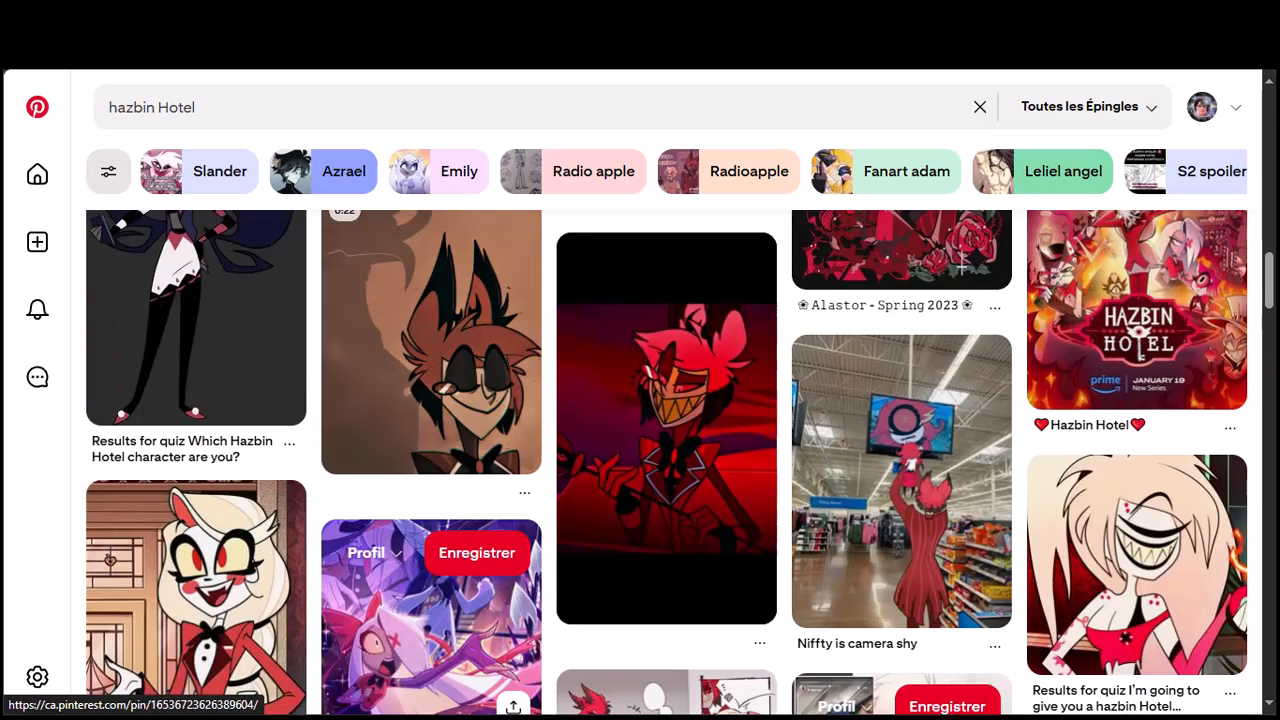
{"action": "scroll", "coordinate": [667, 550], "scroll_direction": "up", "scroll_amount": 1}
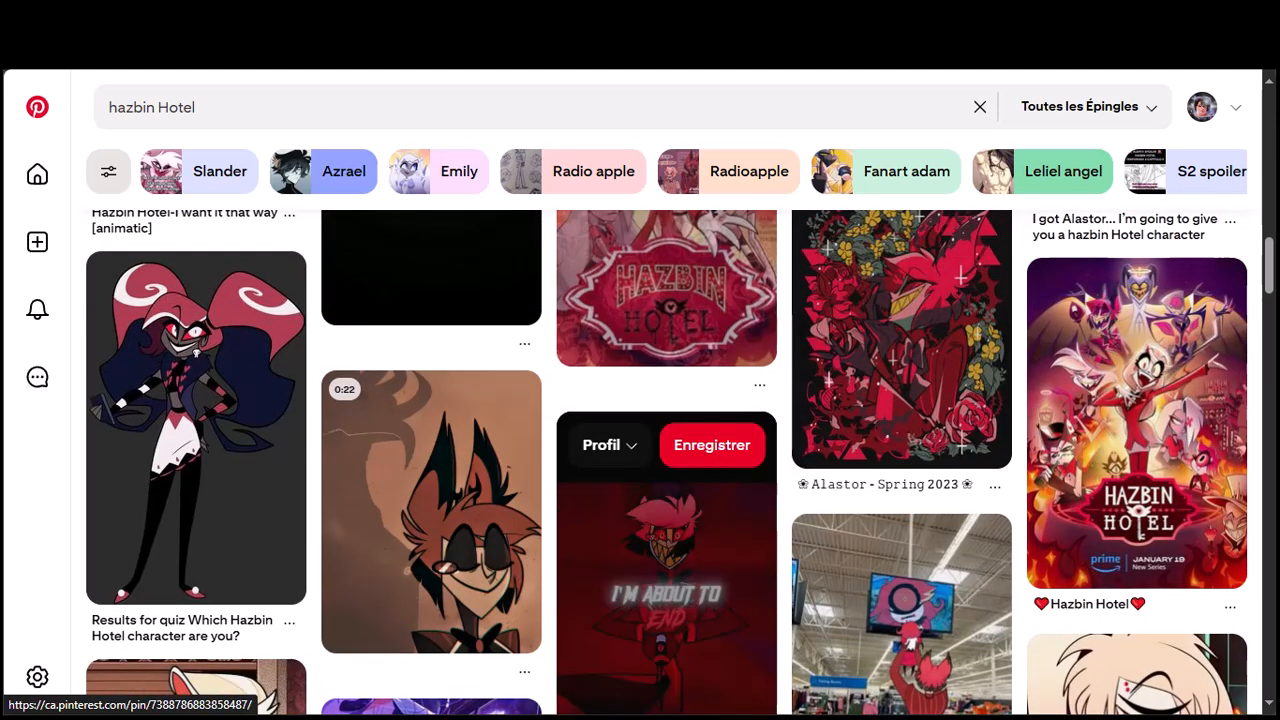
{"action": "scroll", "coordinate": [667, 650], "scroll_direction": "up", "scroll_amount": 2}
{"action": "scroll", "coordinate": [667, 600], "scroll_direction": "down", "scroll_amount": 1}
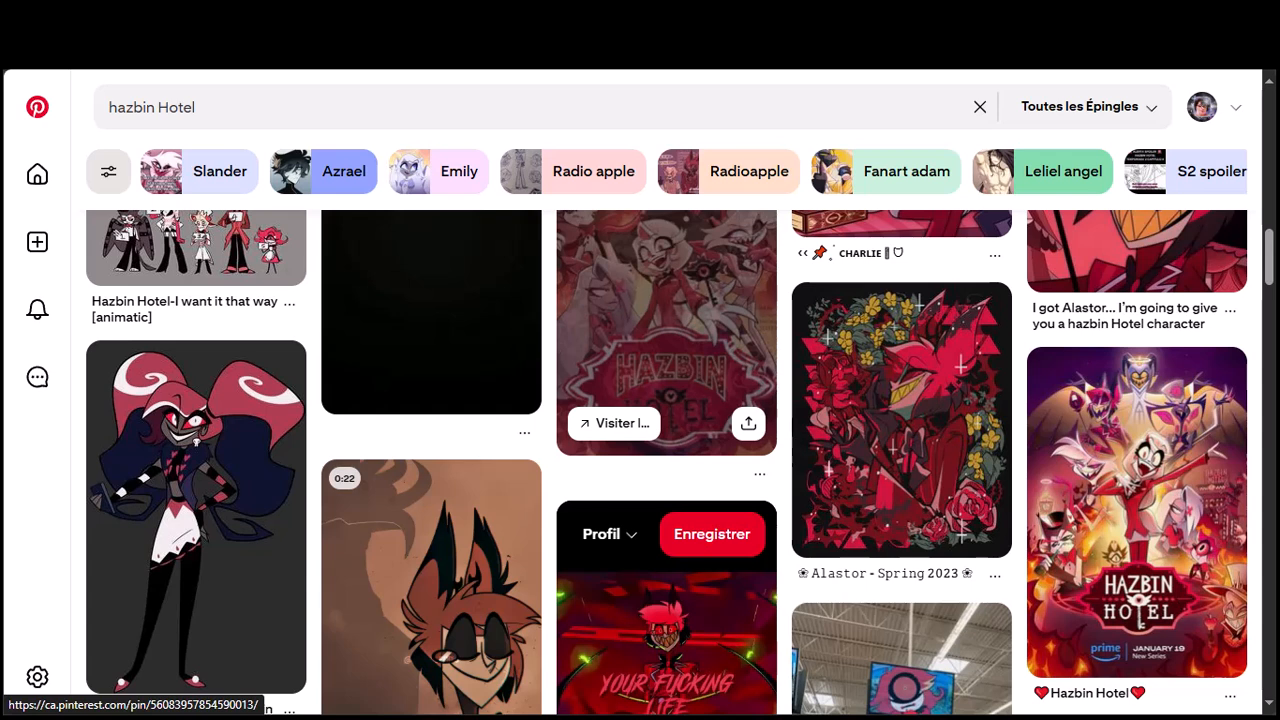
{"action": "scroll", "coordinate": [667, 560], "scroll_direction": "down", "scroll_amount": 3}
{"action": "scroll", "coordinate": [900, 400], "scroll_direction": "down", "scroll_amount": 1}
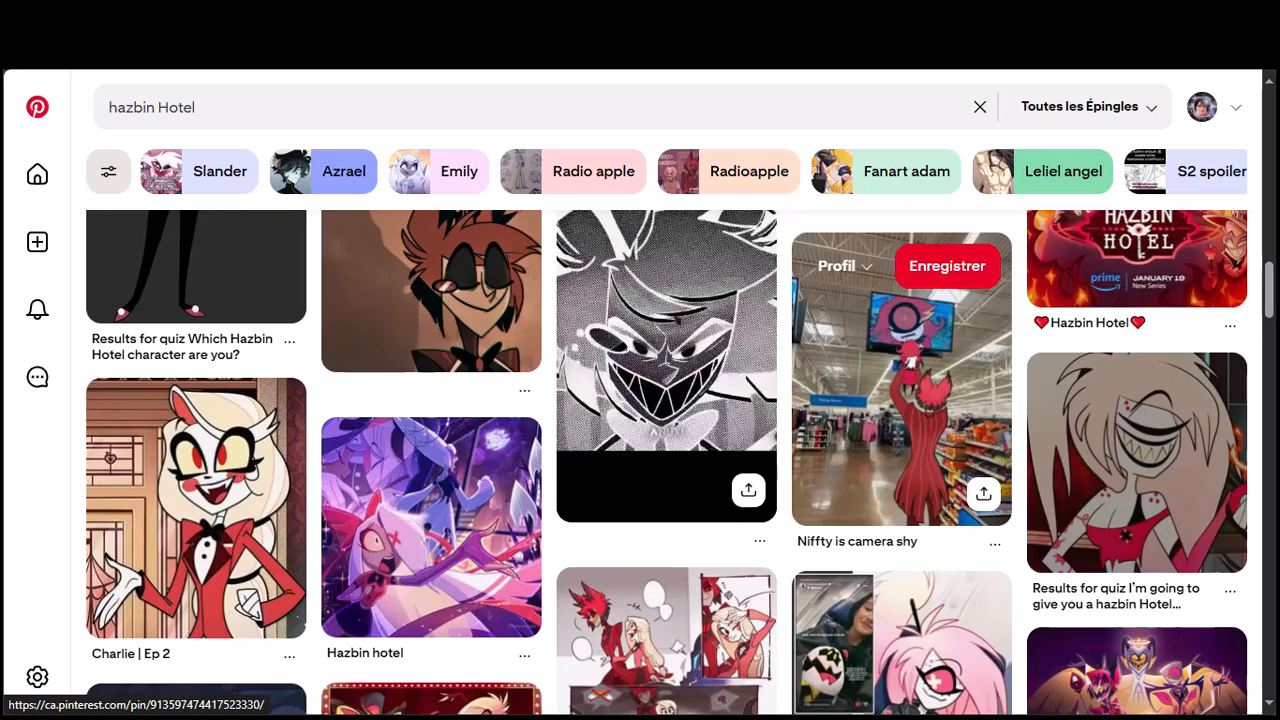
{"action": "scroll", "coordinate": [900, 400], "scroll_direction": "down", "scroll_amount": 1}
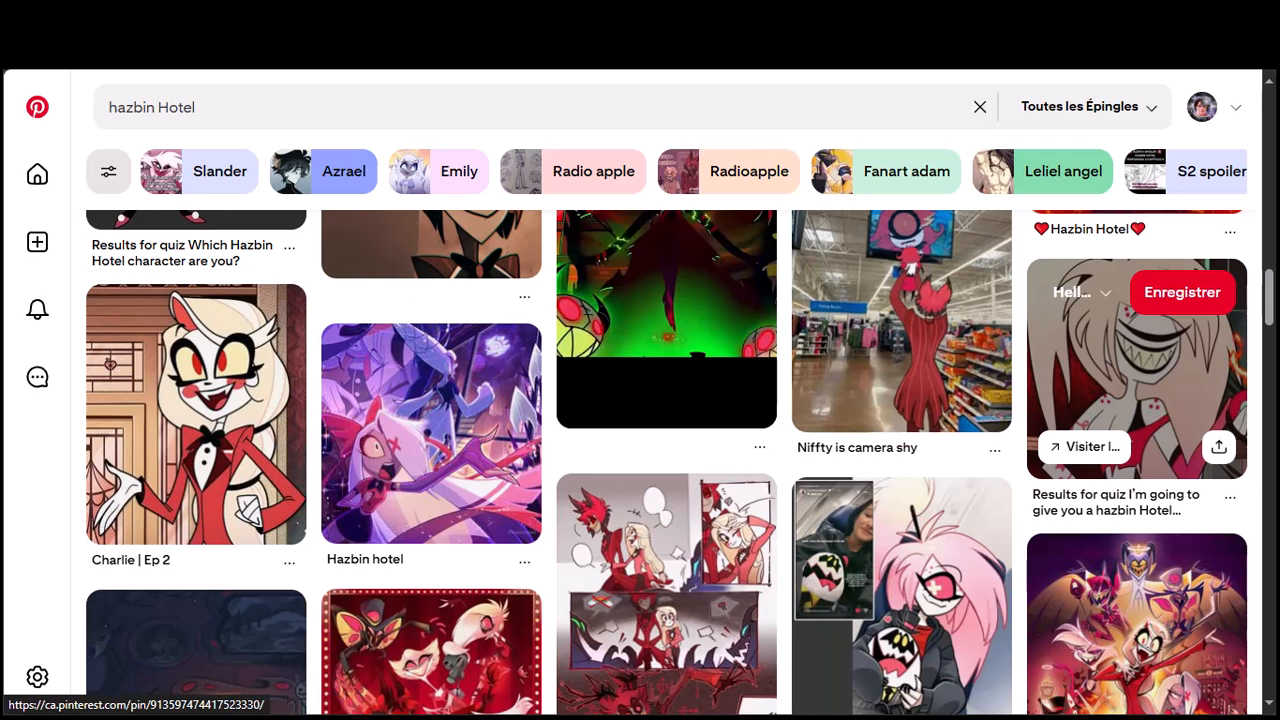
{"action": "left_click", "coordinate": [1137, 380]}
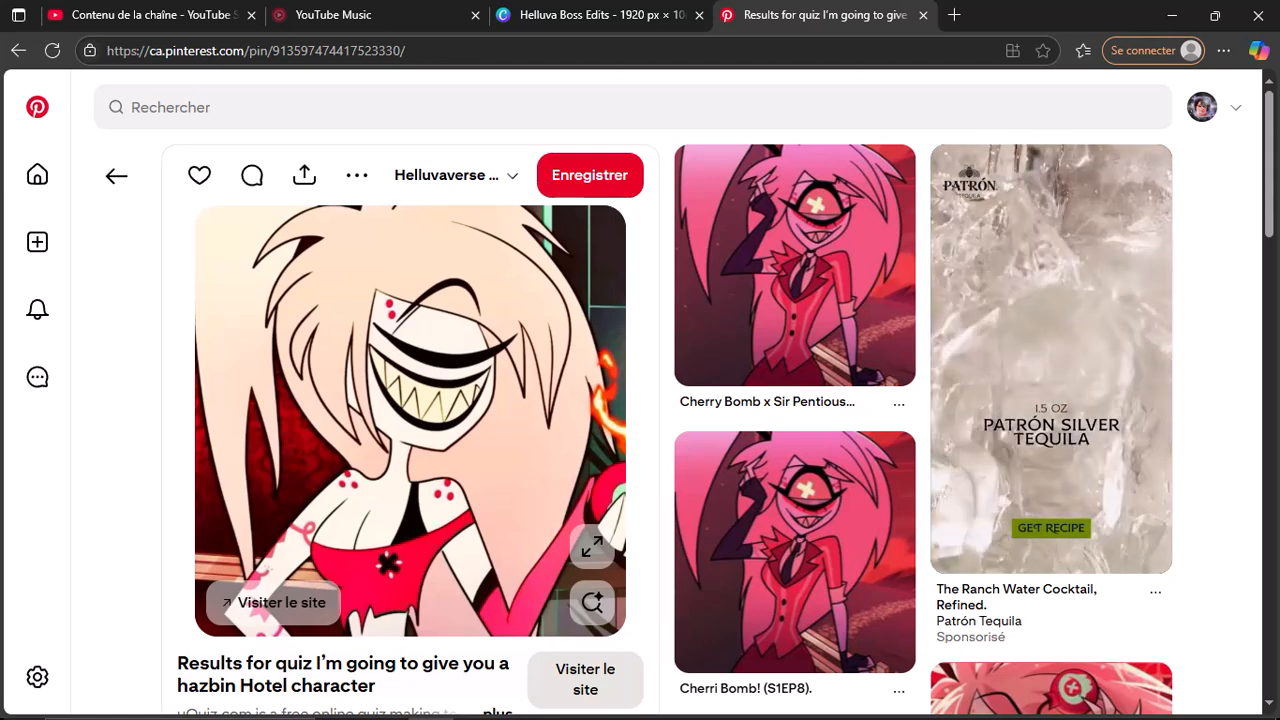
Step: Check the related pins, and save the opened Cherri Bomb image as a JPEG in the "Pictures for Video Editing" folder
{"action": "scroll", "coordinate": [640, 400], "scroll_direction": "down", "scroll_amount": 4}
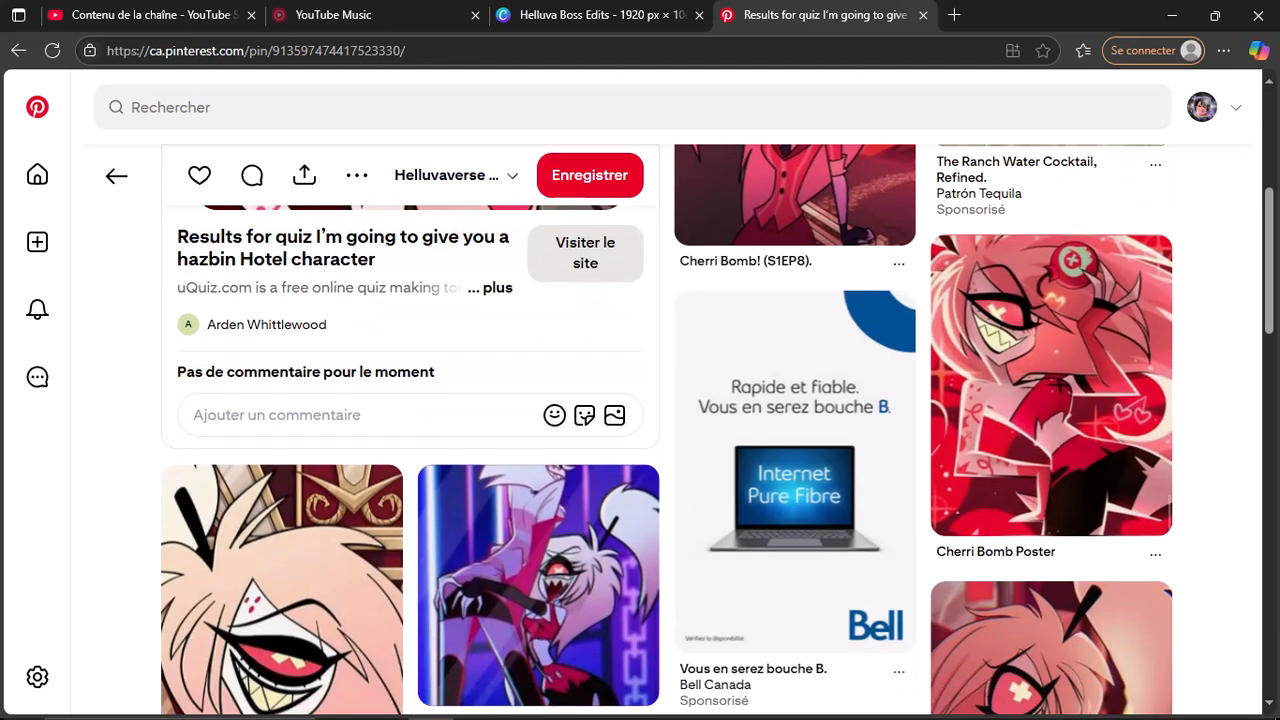
{"action": "scroll", "coordinate": [280, 600], "scroll_direction": "down", "scroll_amount": 1}
{"action": "scroll", "coordinate": [280, 600], "scroll_direction": "up", "scroll_amount": 3}
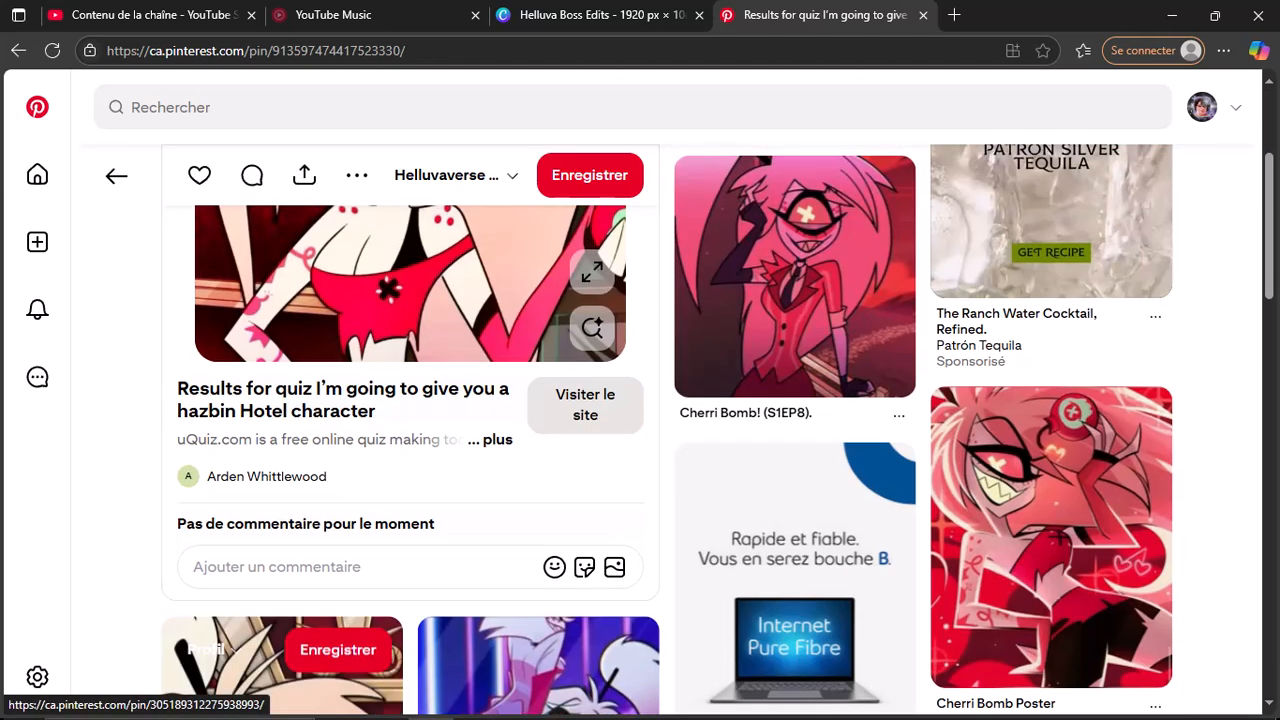
{"action": "scroll", "coordinate": [280, 600], "scroll_direction": "up", "scroll_amount": 3}
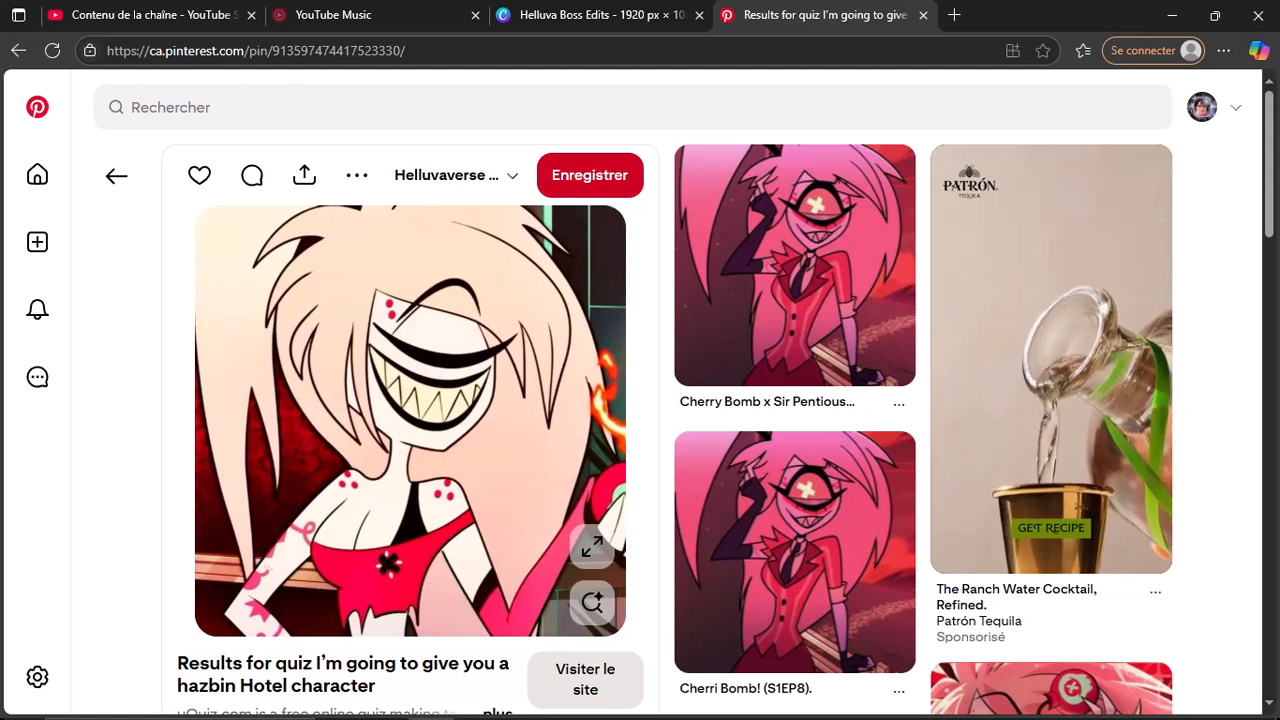
{"action": "right_click", "coordinate": [526, 382]}
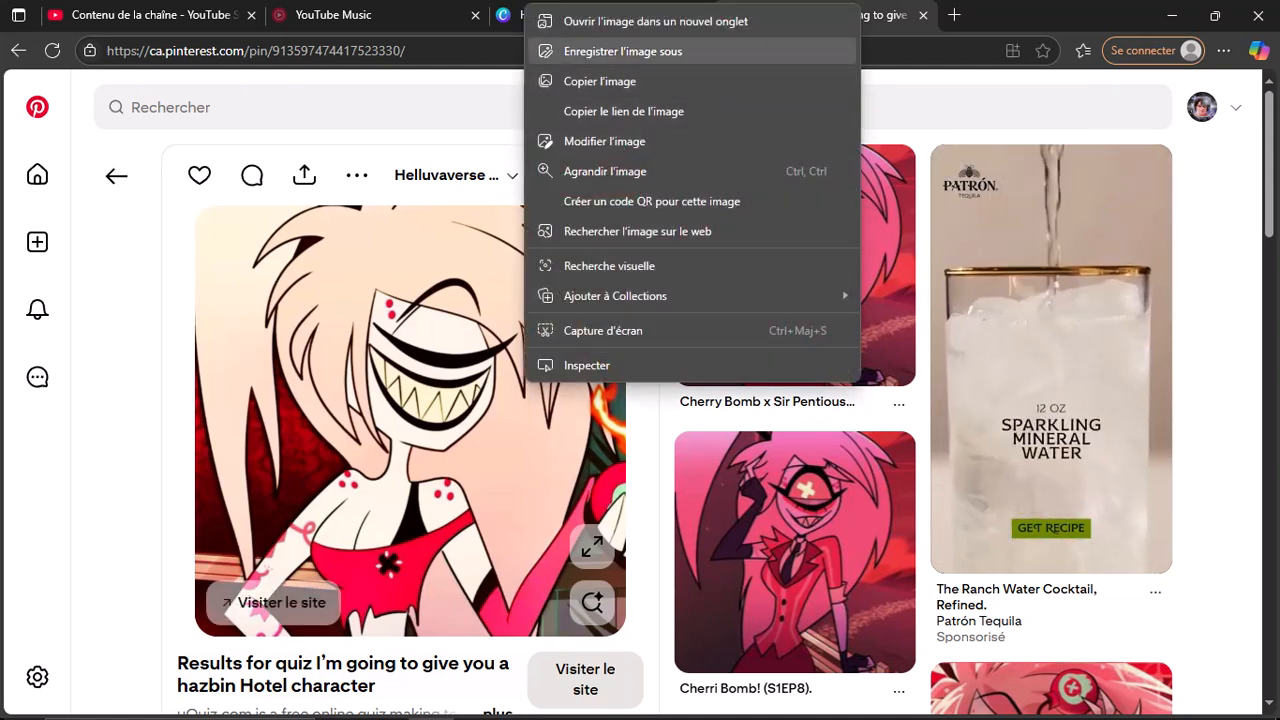
{"action": "left_click", "coordinate": [622, 51]}
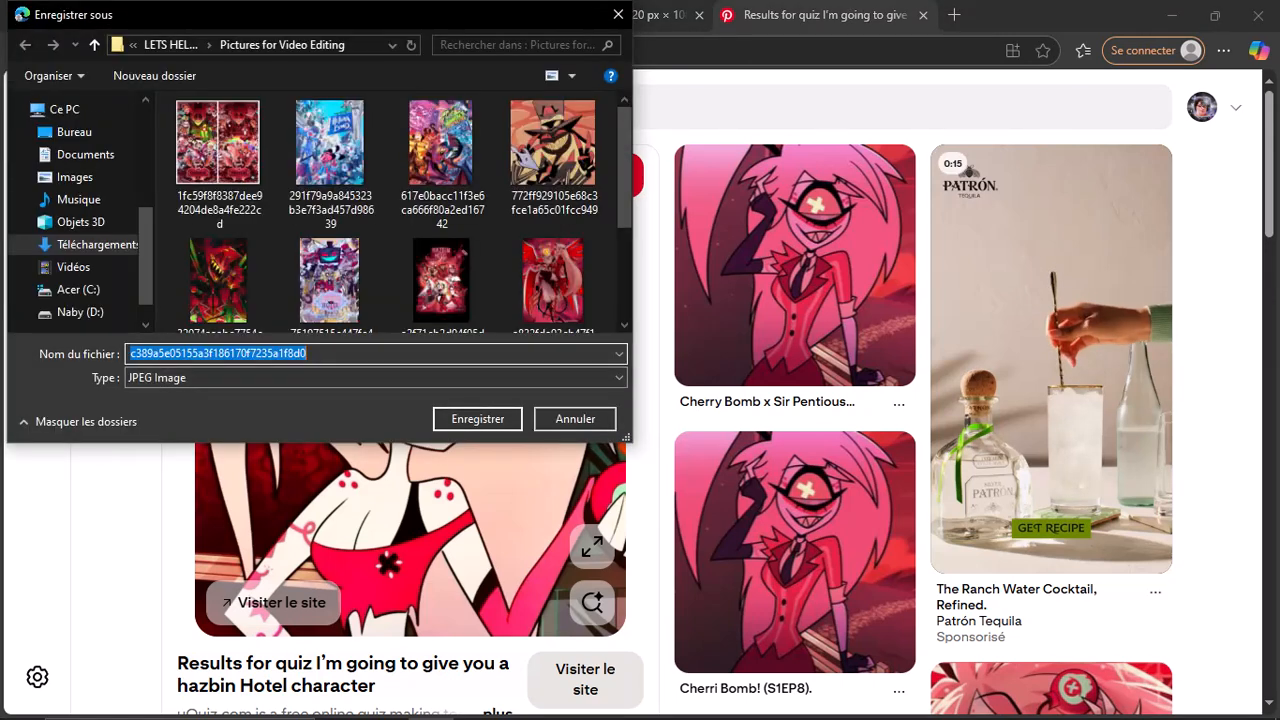
{"action": "key", "text": "Return"}
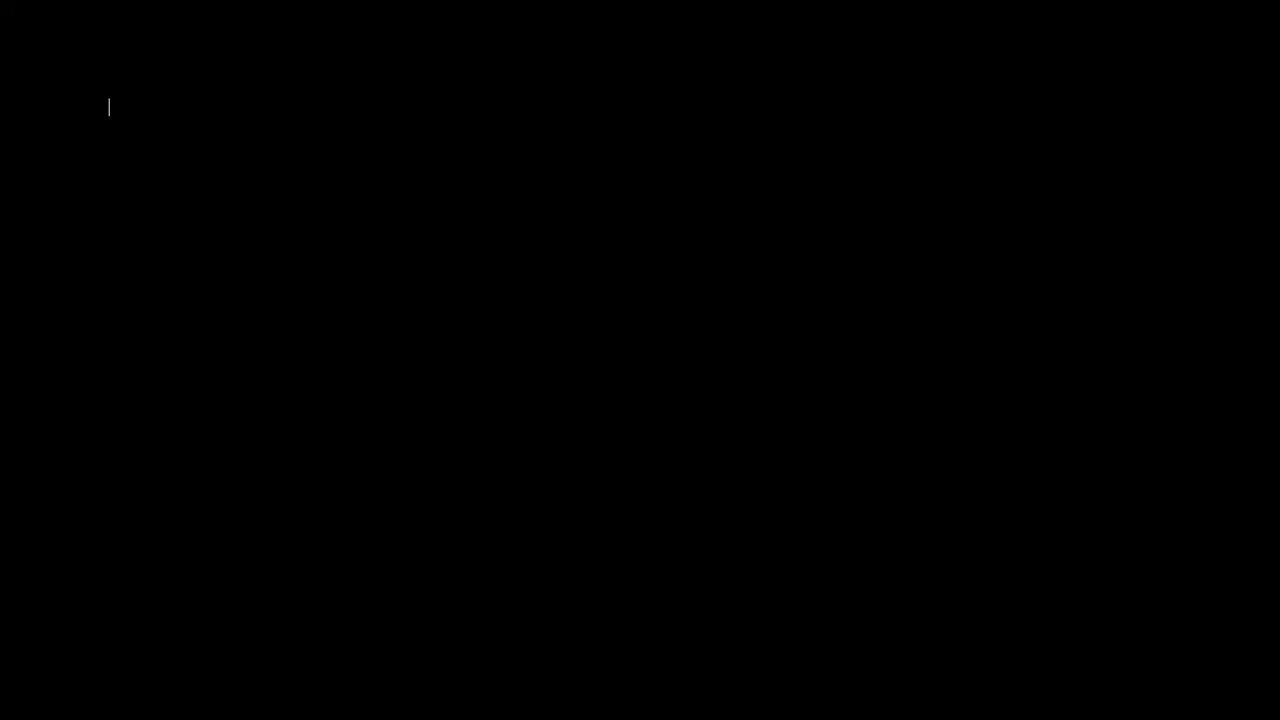
Step: Search Pinterest for "Helluva Boss"
{"action": "type", "text": "ellu"}
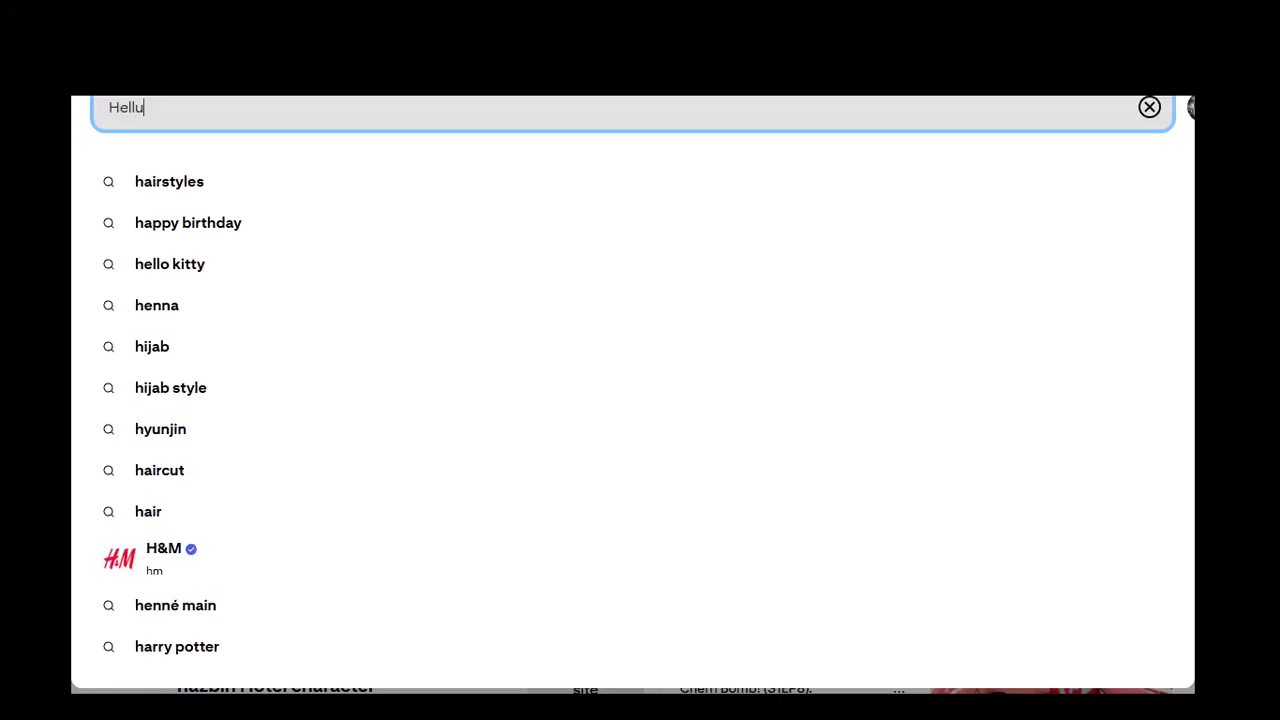
{"action": "type", "text": "va Bo"}
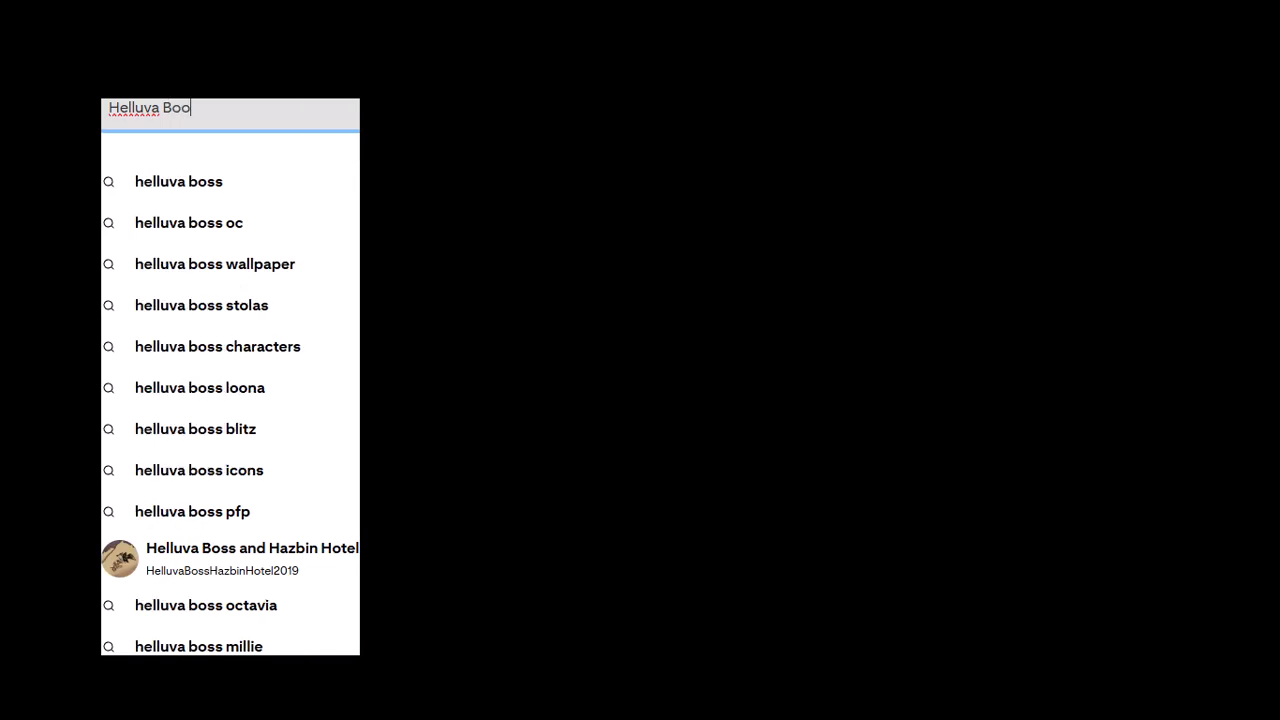
{"action": "type", "text": "s"}
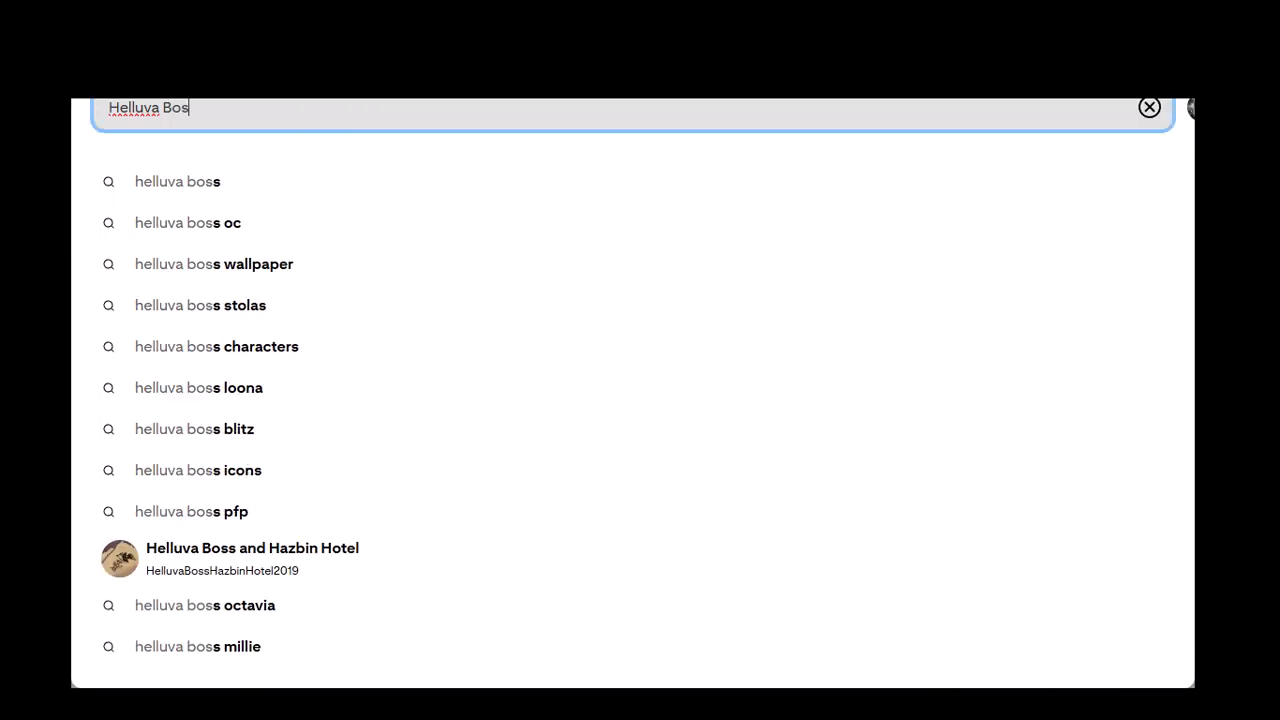
{"action": "type", "text": "s"}
{"action": "key", "text": "Return"}
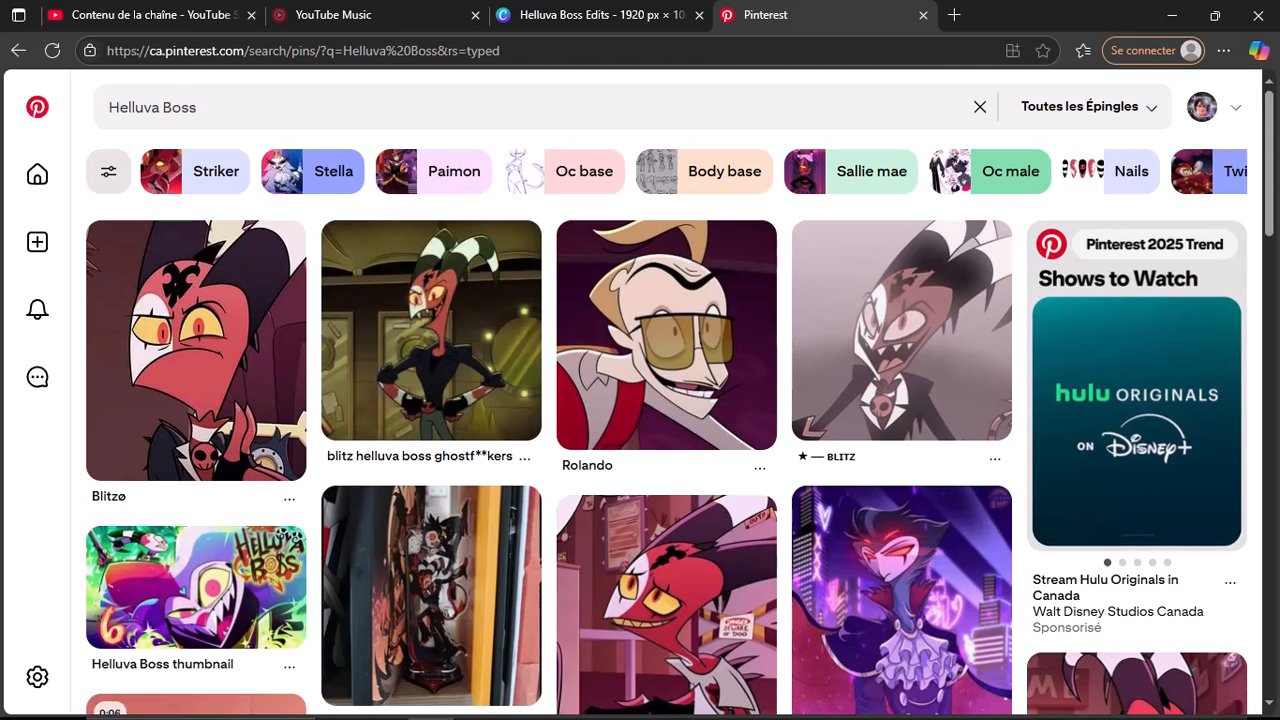
Step: Browse the "Helluva Boss" results and open the "Hellvaboss season 1 poster" pin
{"action": "scroll", "coordinate": [666, 340], "scroll_direction": "down", "scroll_amount": 2}
{"action": "scroll", "coordinate": [666, 340], "scroll_direction": "up", "scroll_amount": 2}
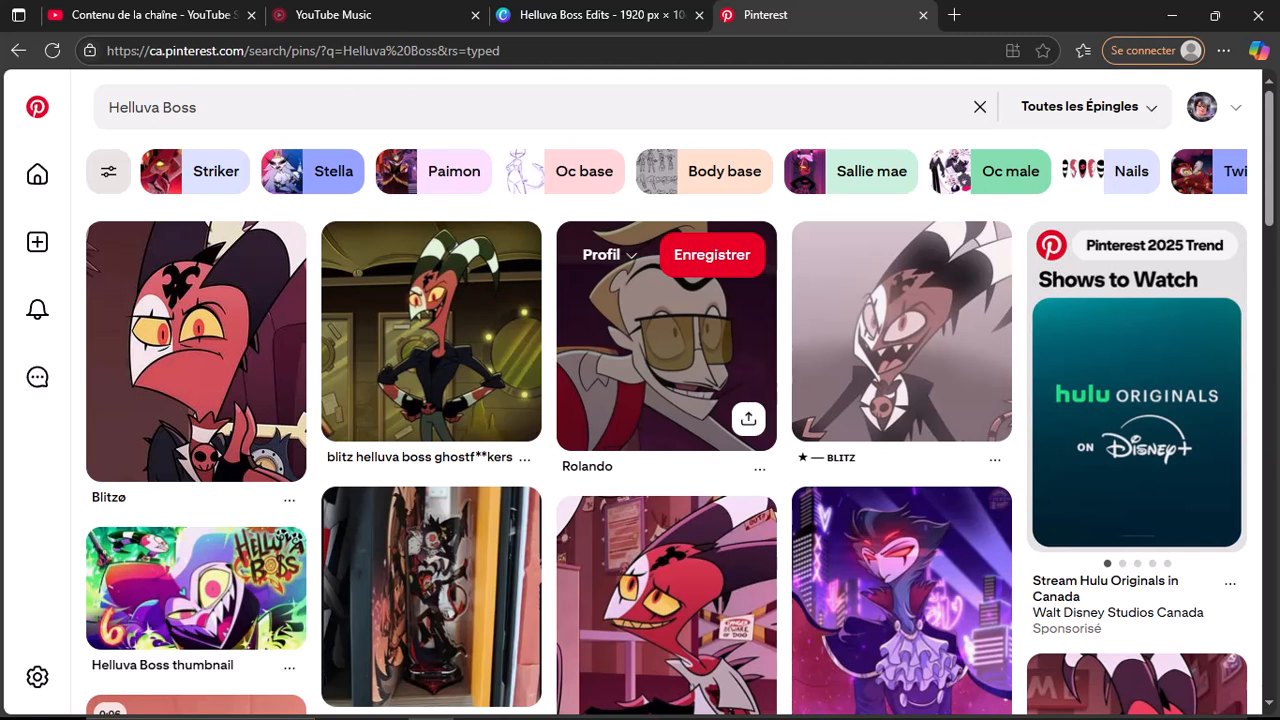
{"action": "scroll", "coordinate": [666, 340], "scroll_direction": "down", "scroll_amount": 3}
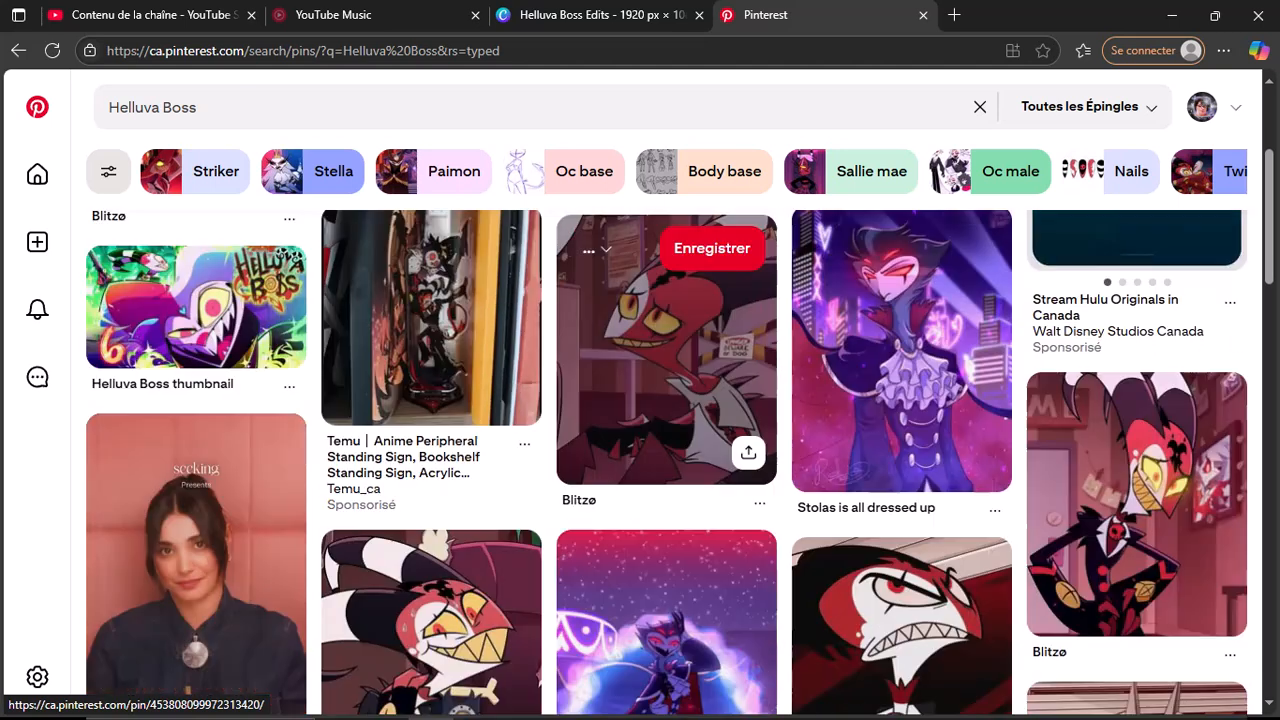
{"action": "scroll", "coordinate": [666, 400], "scroll_direction": "down", "scroll_amount": 3}
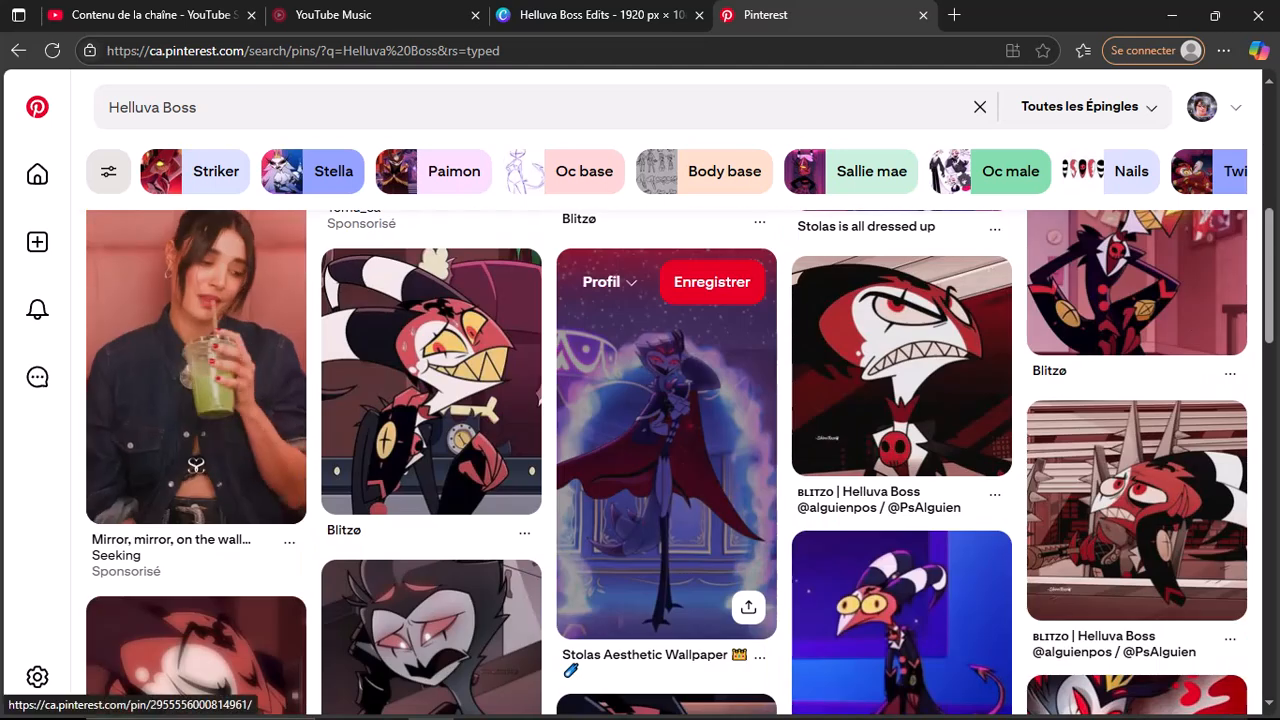
{"action": "scroll", "coordinate": [666, 400], "scroll_direction": "down", "scroll_amount": 2}
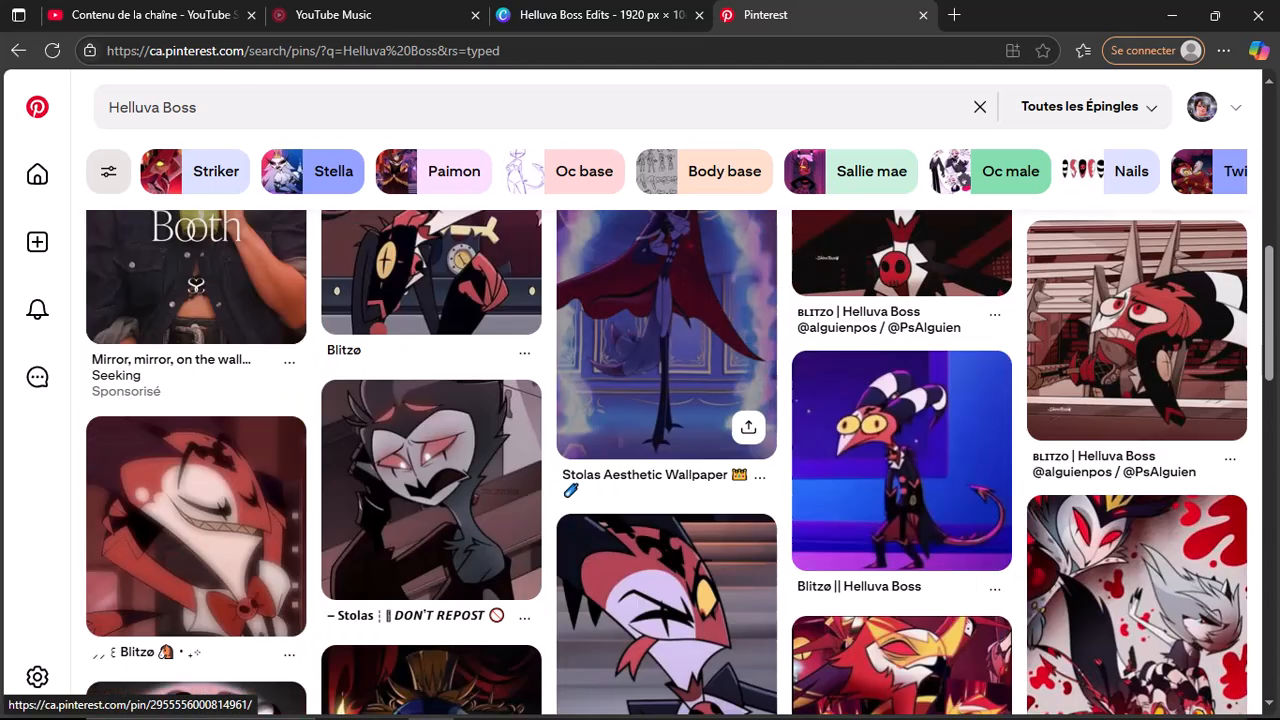
{"action": "scroll", "coordinate": [666, 400], "scroll_direction": "down", "scroll_amount": 2}
{"action": "scroll", "coordinate": [666, 400], "scroll_direction": "down", "scroll_amount": 1}
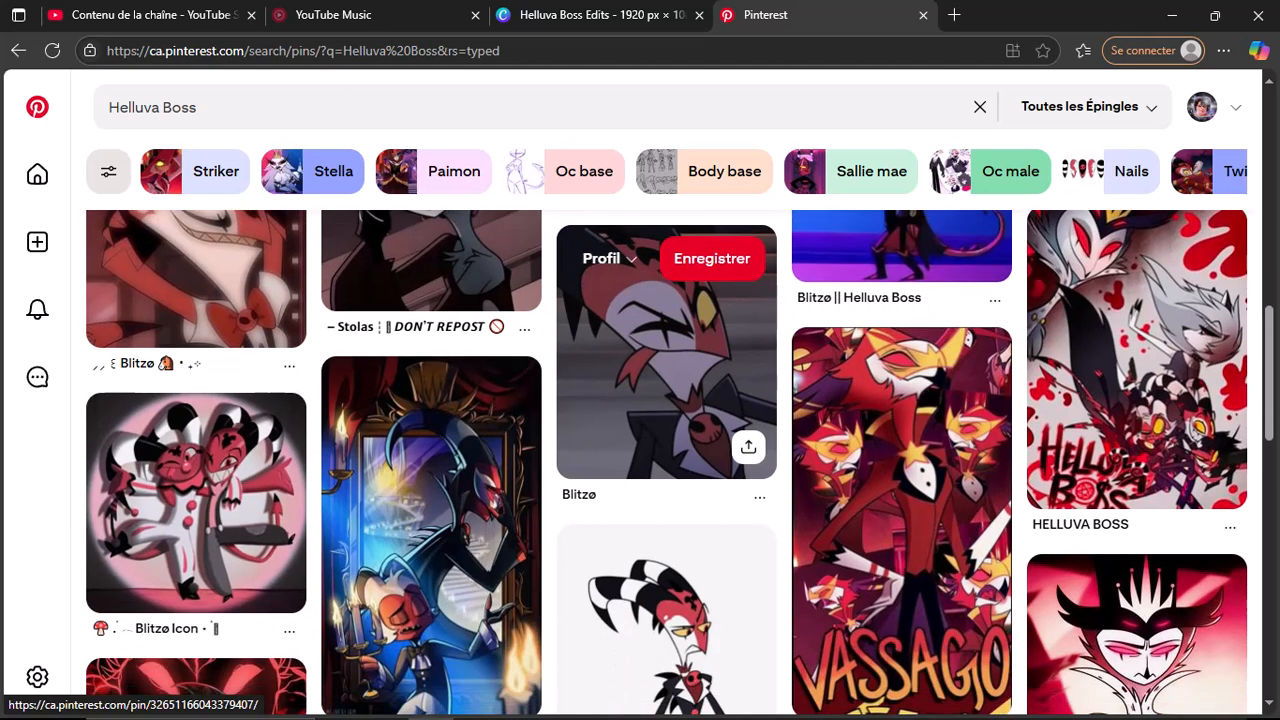
{"action": "scroll", "coordinate": [666, 400], "scroll_direction": "down", "scroll_amount": 3}
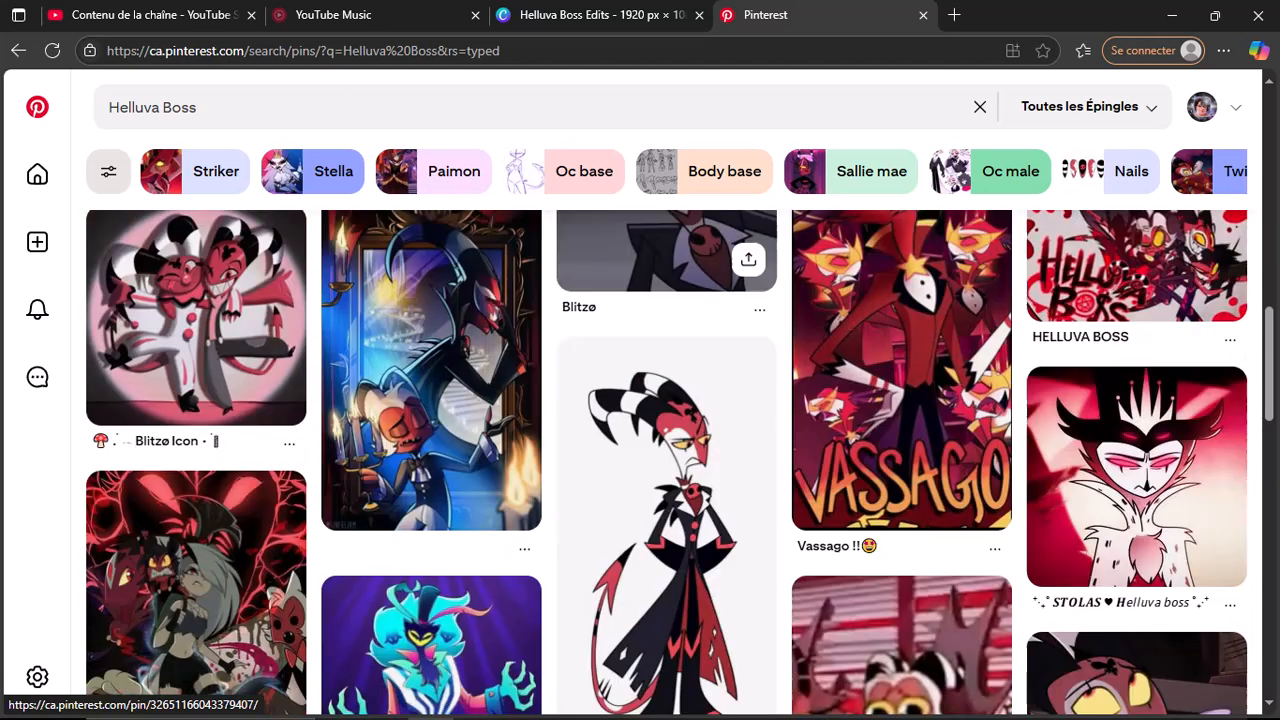
{"action": "scroll", "coordinate": [666, 600], "scroll_direction": "up", "scroll_amount": 3}
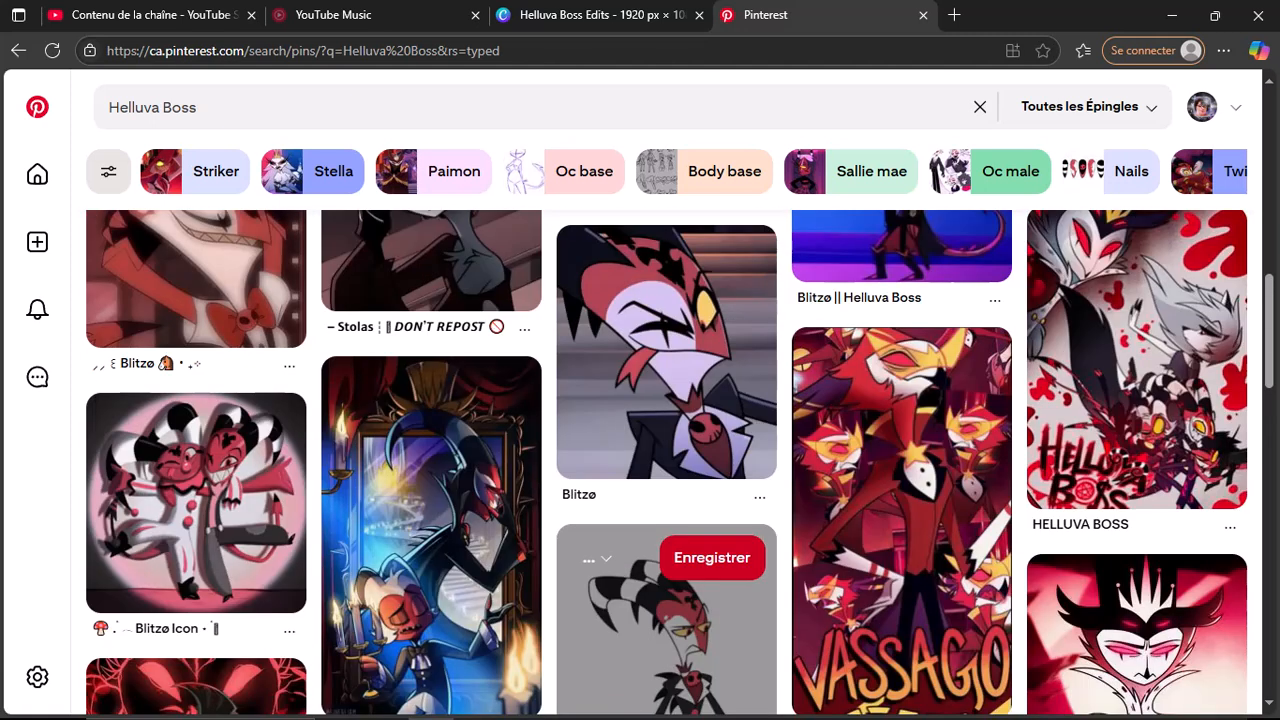
{"action": "scroll", "coordinate": [666, 600], "scroll_direction": "down", "scroll_amount": 3}
{"action": "scroll", "coordinate": [666, 400], "scroll_direction": "down", "scroll_amount": 1}
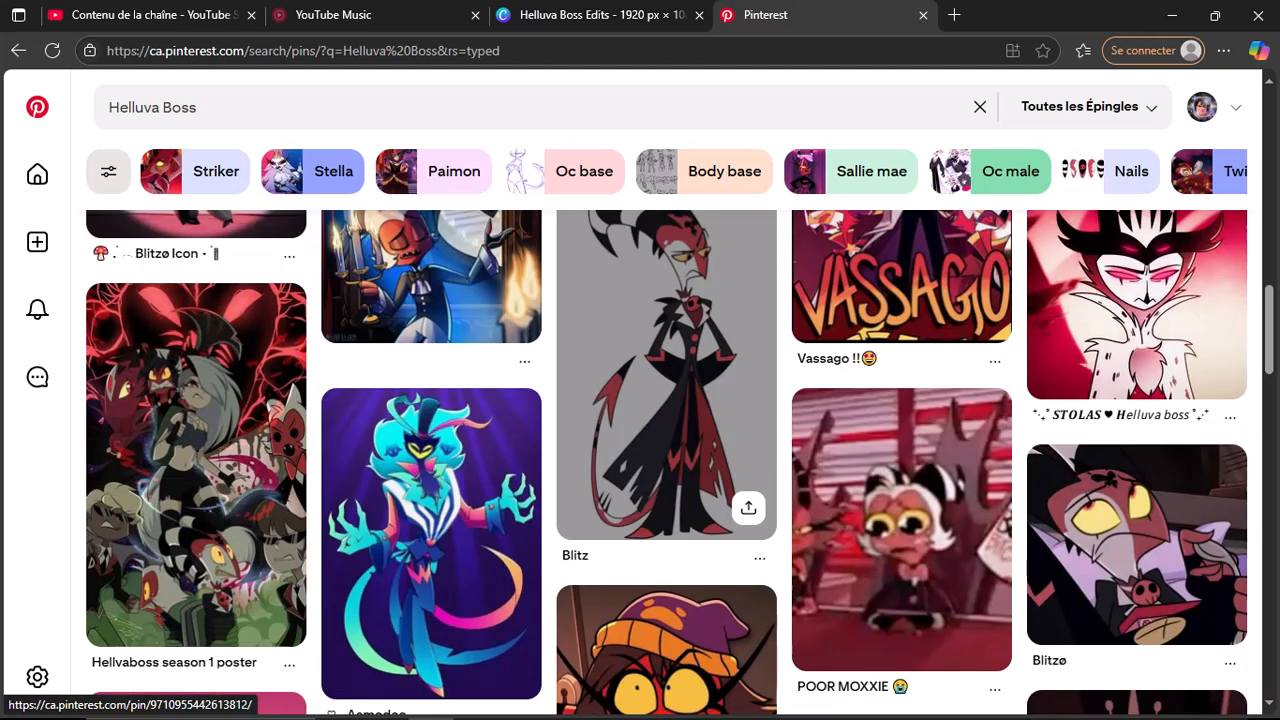
{"action": "left_click", "coordinate": [196, 464]}
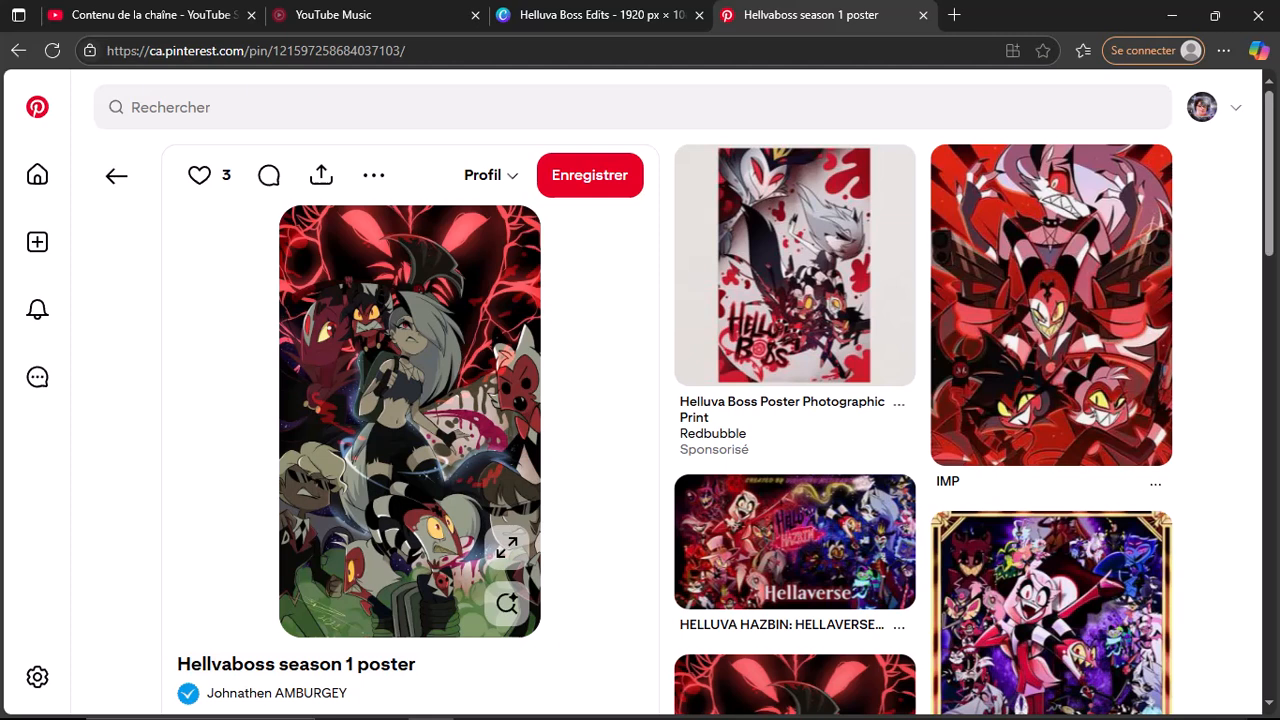
Step: Save the "Hellvaboss season 1 poster" image as a JPEG in the "Pictures for Video Editing" folder
{"action": "right_click", "coordinate": [407, 342]}
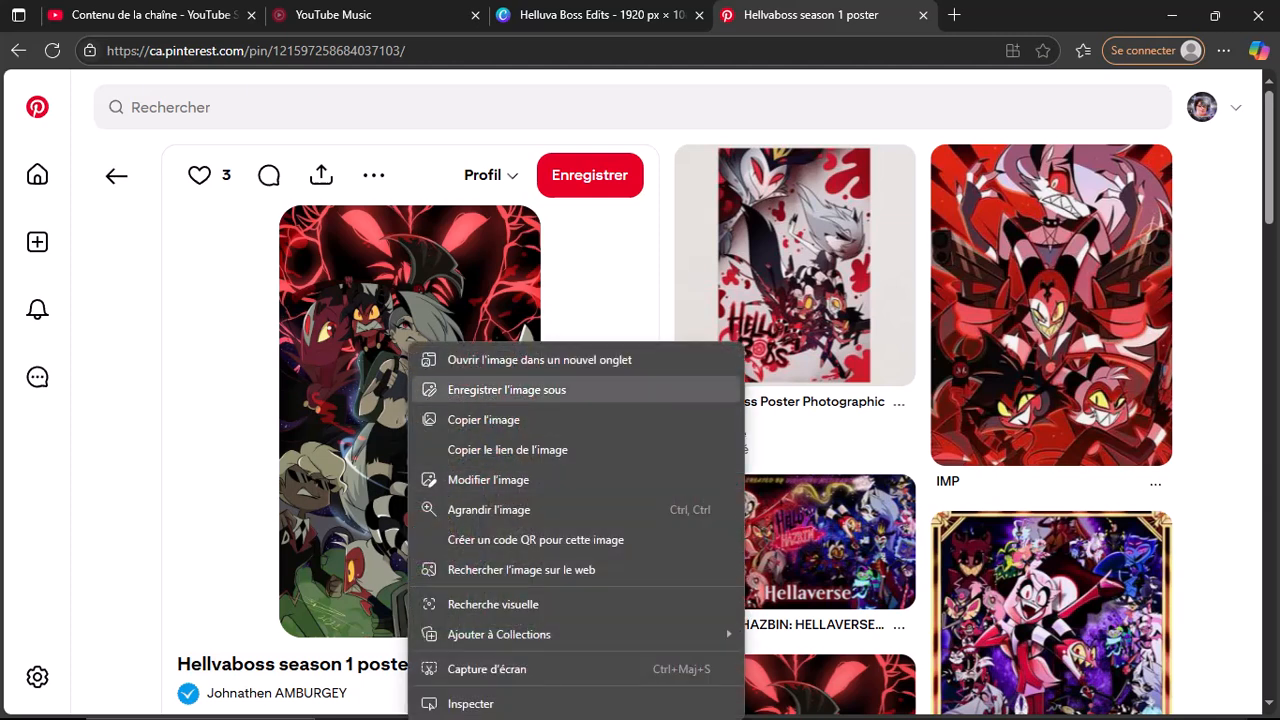
{"action": "left_click", "coordinate": [507, 389]}
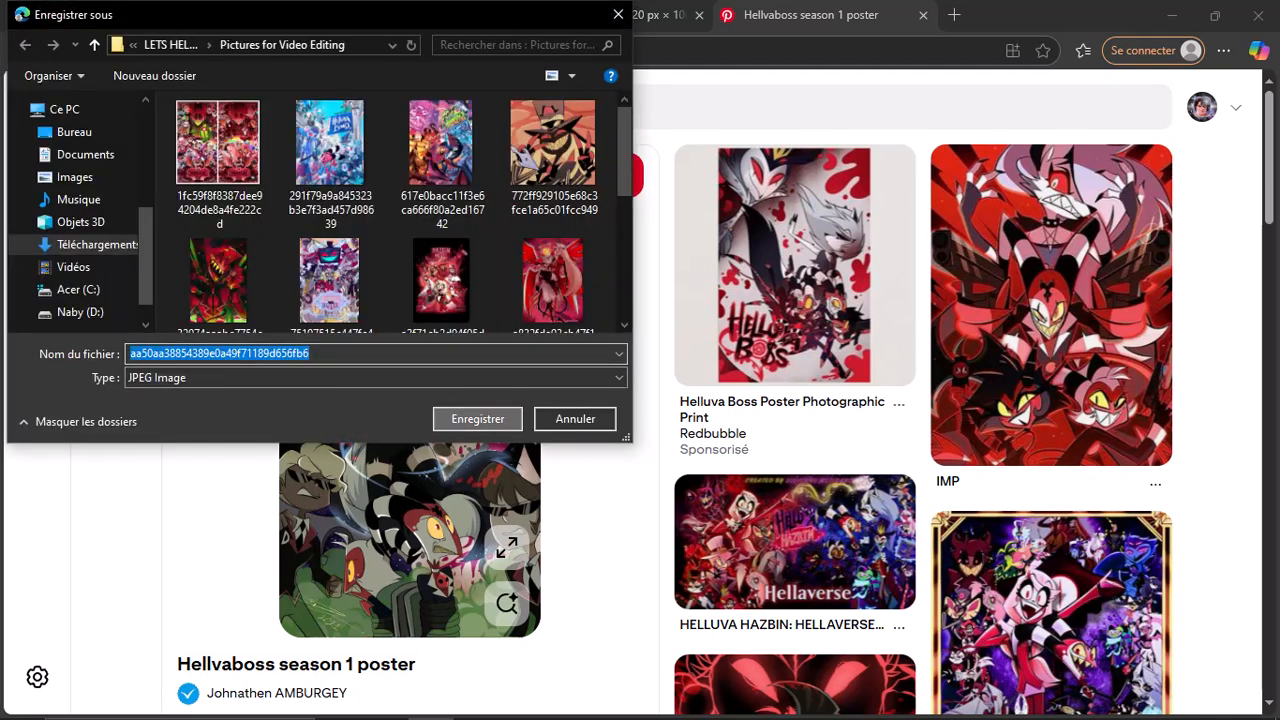
{"action": "key", "text": "Return"}
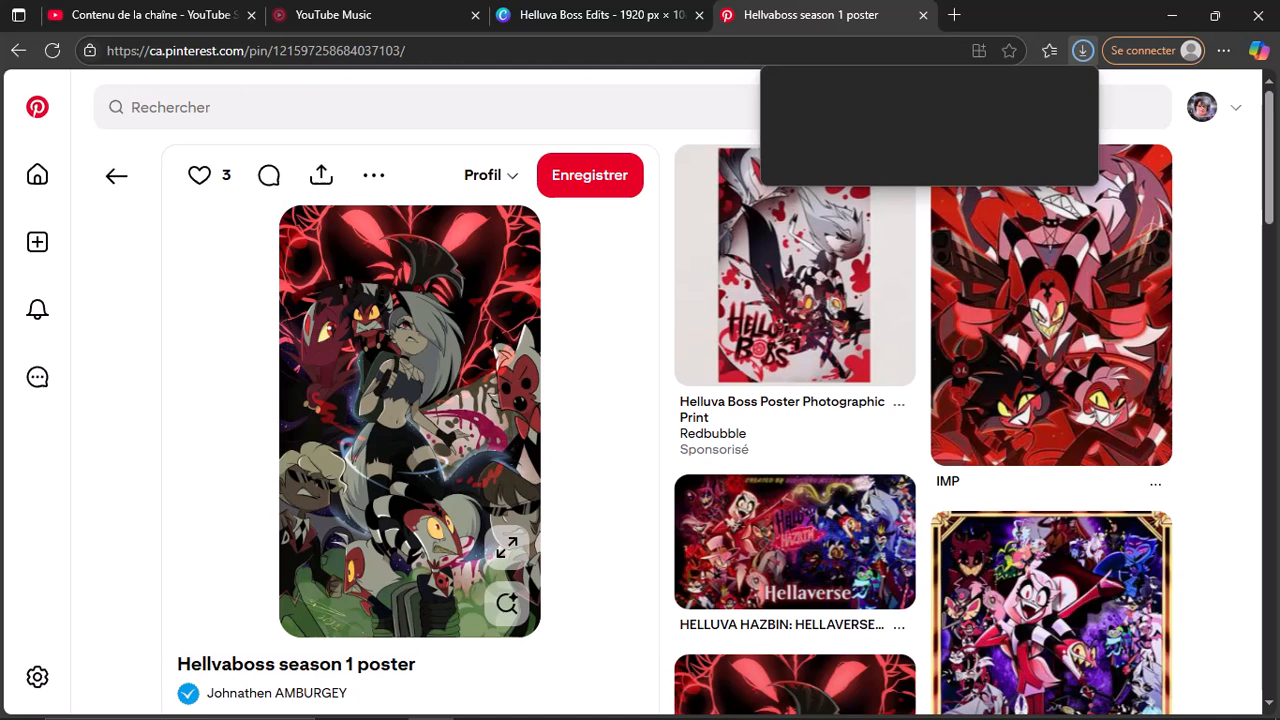
Step: Open the "HELLUVA HAZBIN: HELLAVERSE Teaser Poster #2" pin from the pins related to the season 1 poster
{"action": "scroll", "coordinate": [409, 420], "scroll_direction": "down", "scroll_amount": 1}
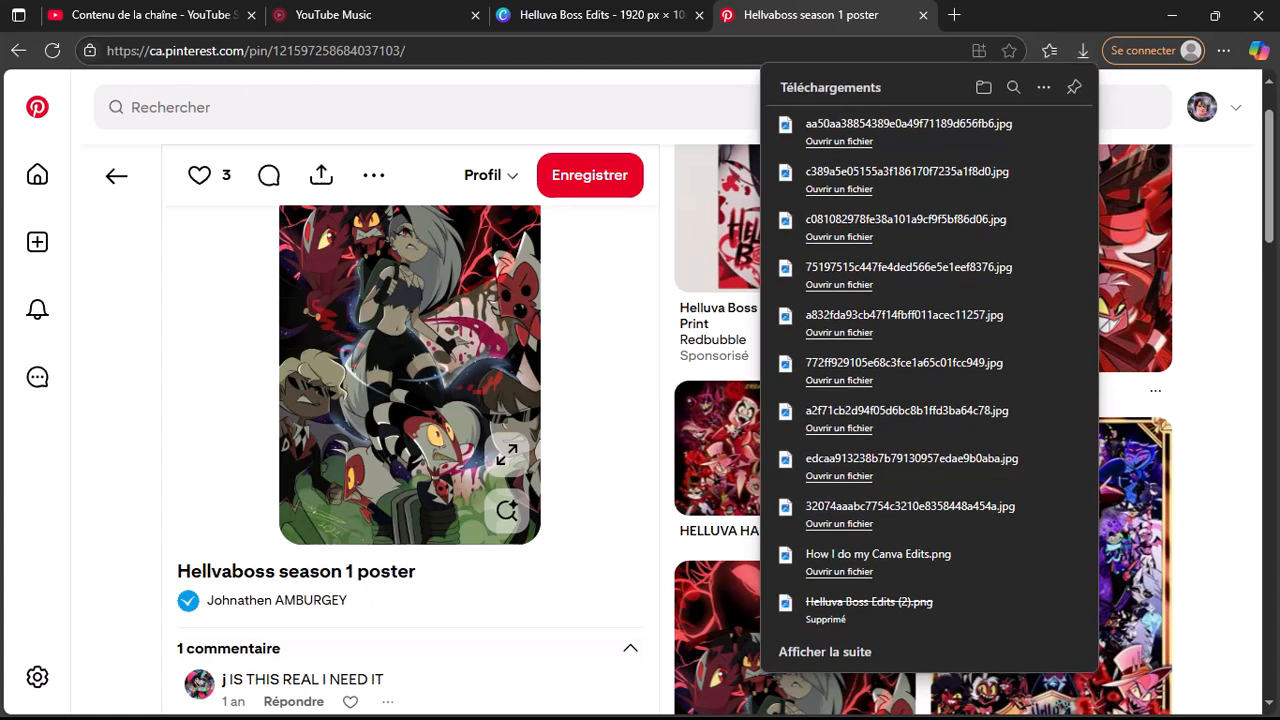
{"action": "scroll", "coordinate": [665, 430], "scroll_direction": "down", "scroll_amount": 3}
{"action": "left_click", "coordinate": [1050, 310]}
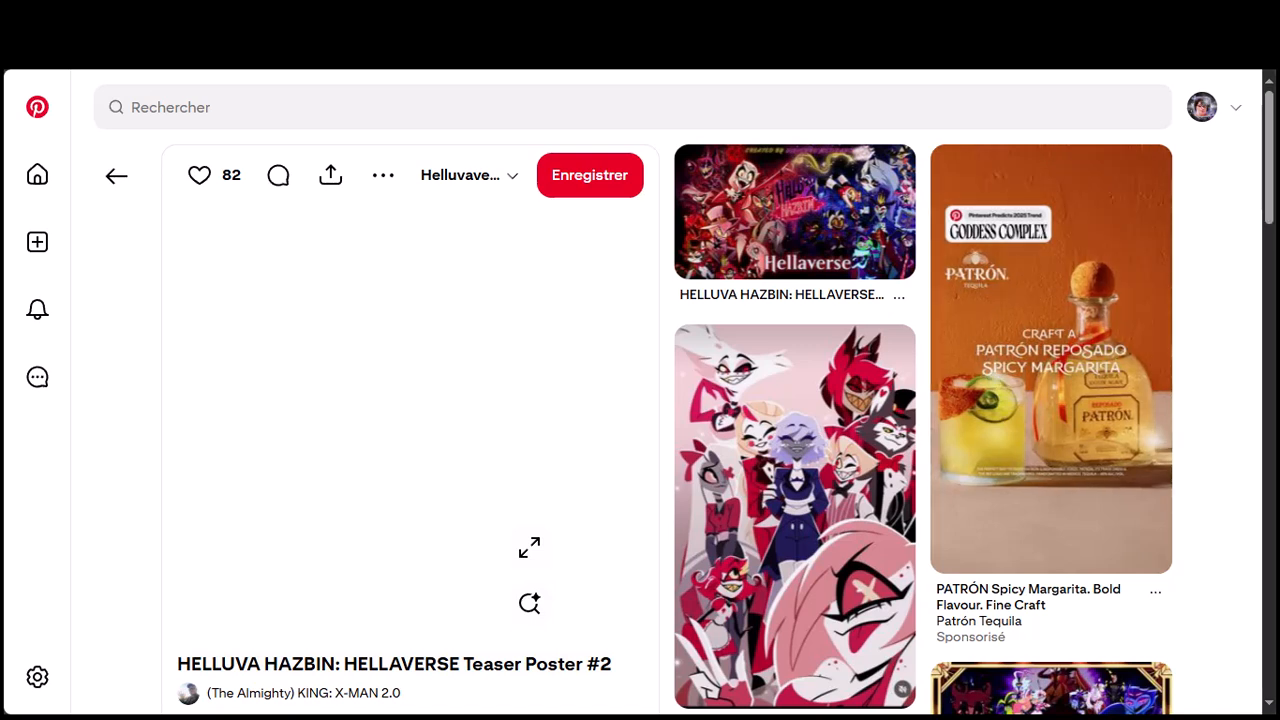
Step: Look through the pins related to Teaser Poster #2 and open the gold-framed "HELLUVA HAZBIN: HELLAVERSE" poster pin
{"action": "scroll", "coordinate": [640, 400], "scroll_direction": "down", "scroll_amount": 2}
{"action": "scroll", "coordinate": [640, 400], "scroll_direction": "up", "scroll_amount": 2}
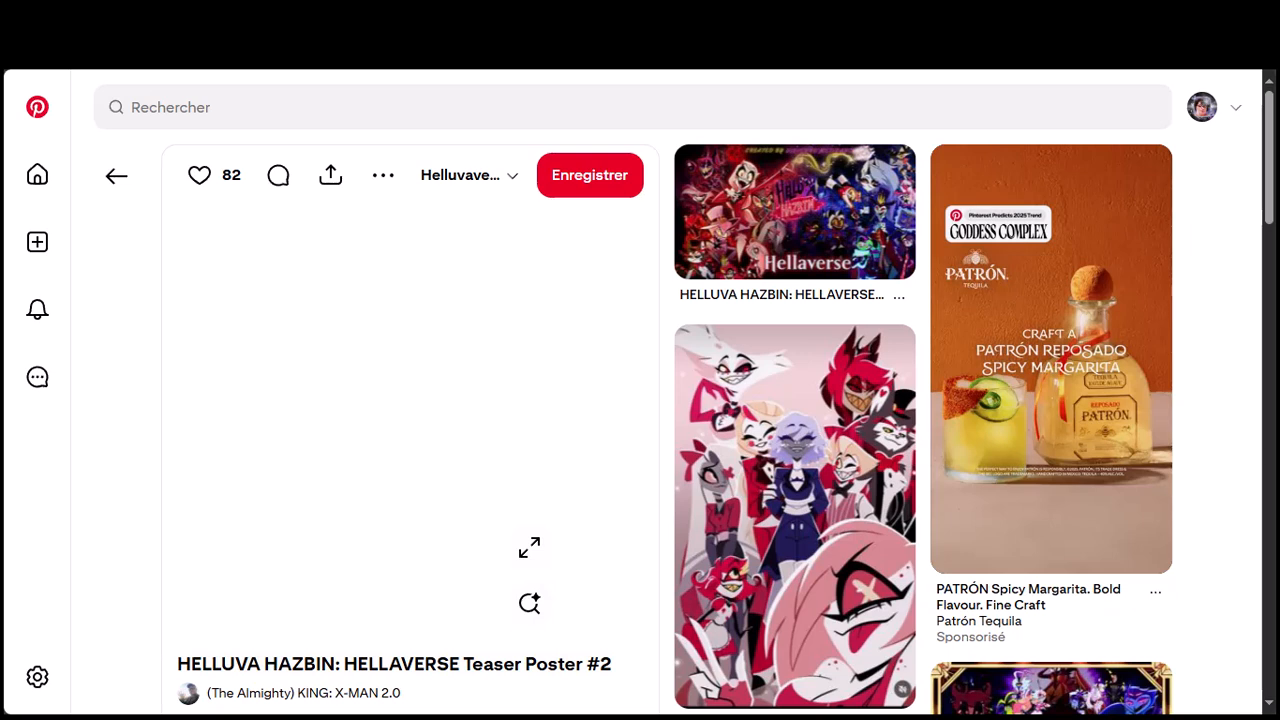
{"action": "scroll", "coordinate": [1050, 360], "scroll_direction": "down", "scroll_amount": 5}
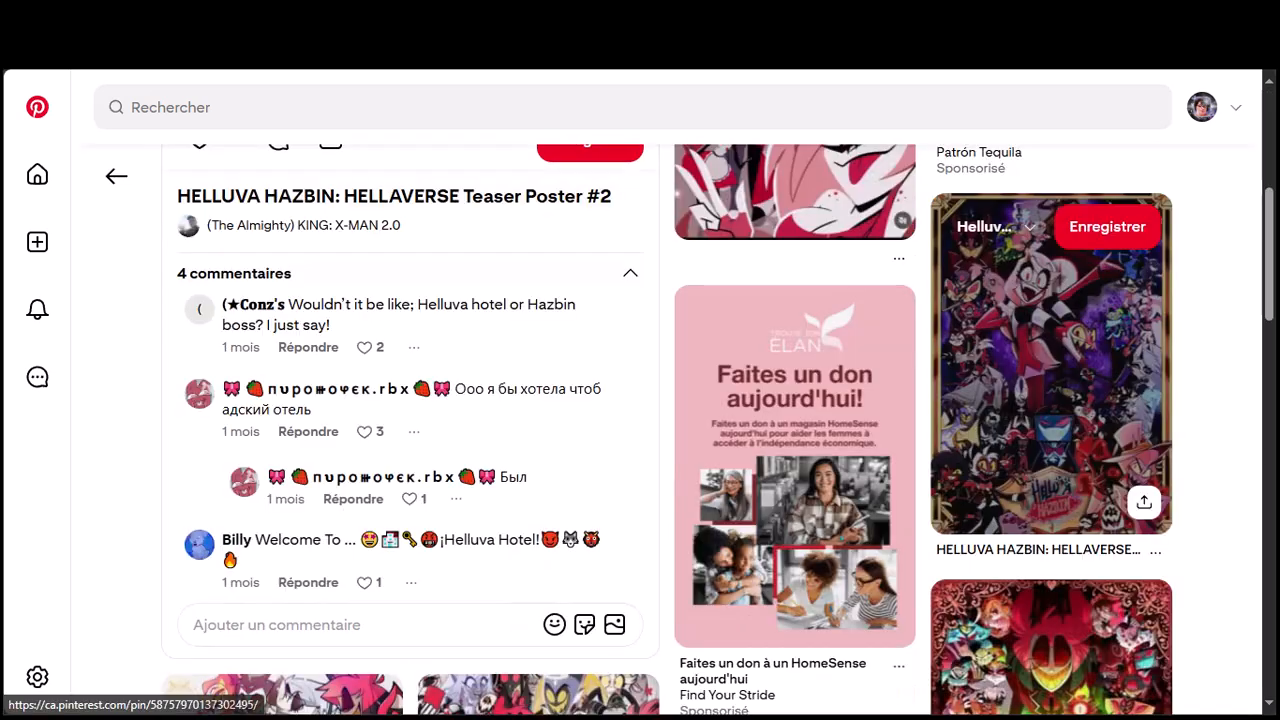
{"action": "scroll", "coordinate": [1050, 360], "scroll_direction": "up", "scroll_amount": 5}
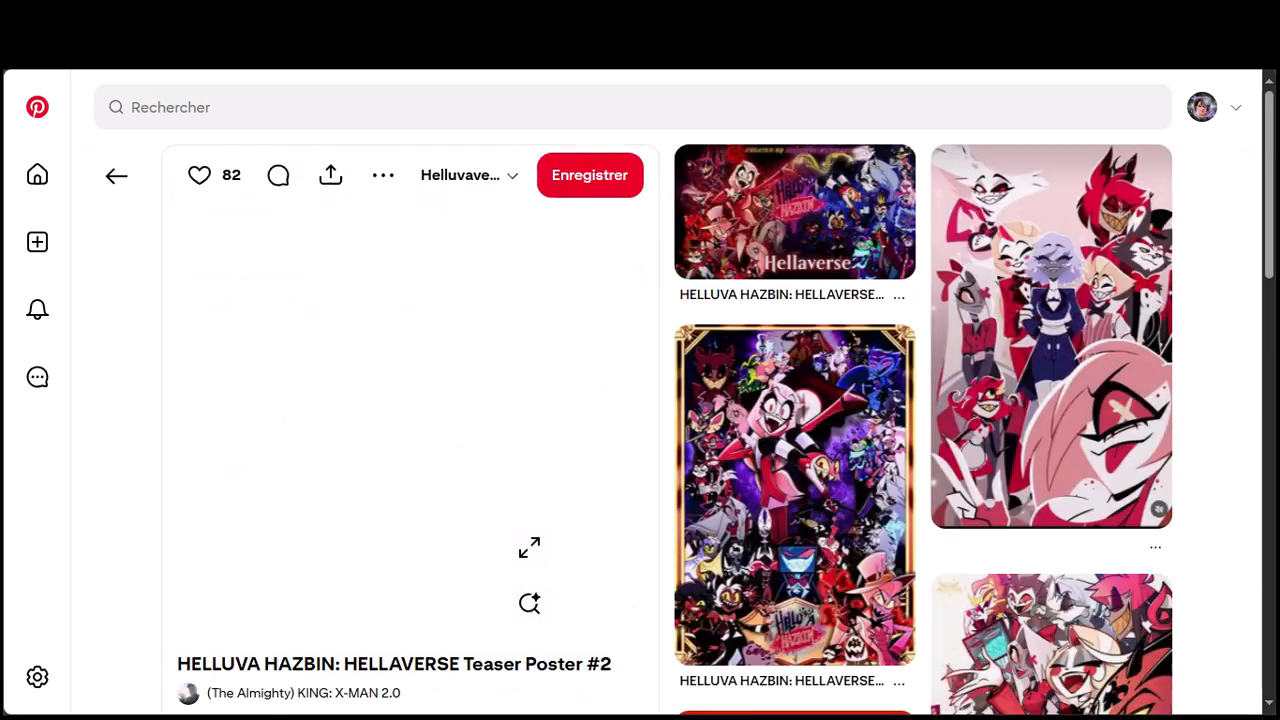
{"action": "left_click", "coordinate": [795, 494]}
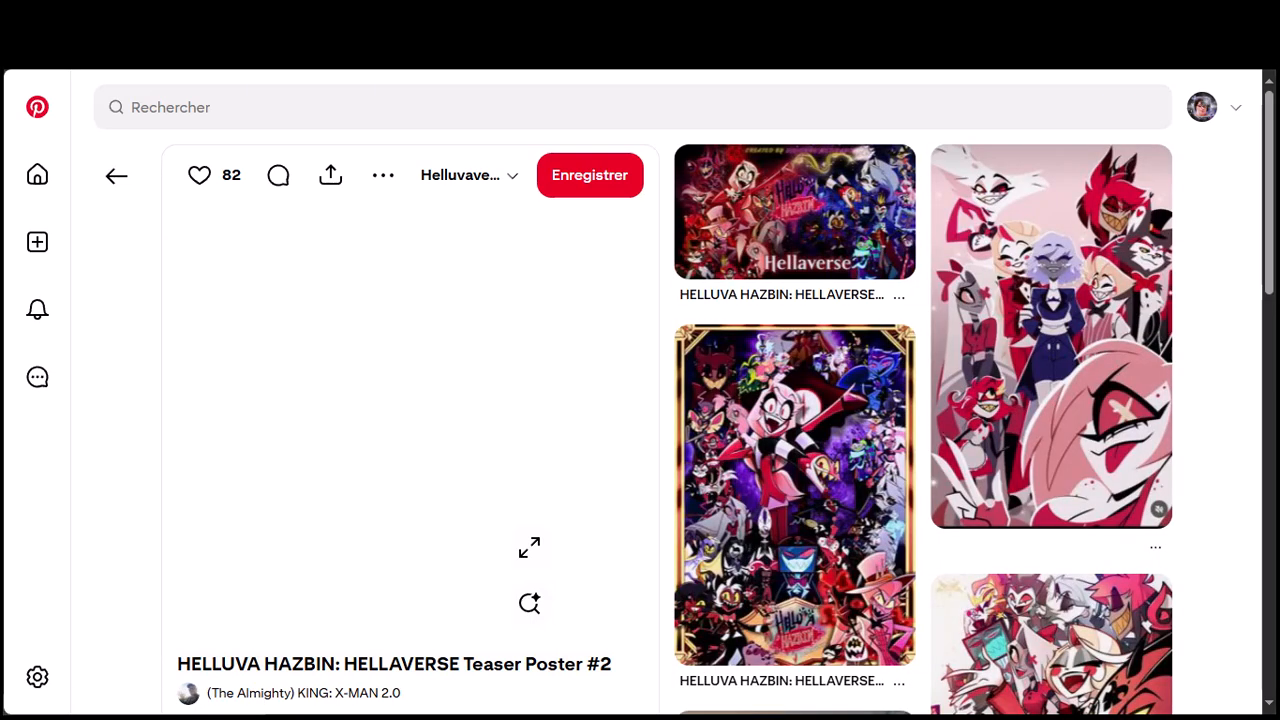
Step: Reload the "HELLUVA HAZBIN: HELLAVERSE Teaser Poster #2" pin and go back to the "Helluva Boss" search results
{"action": "key", "text": "F5"}
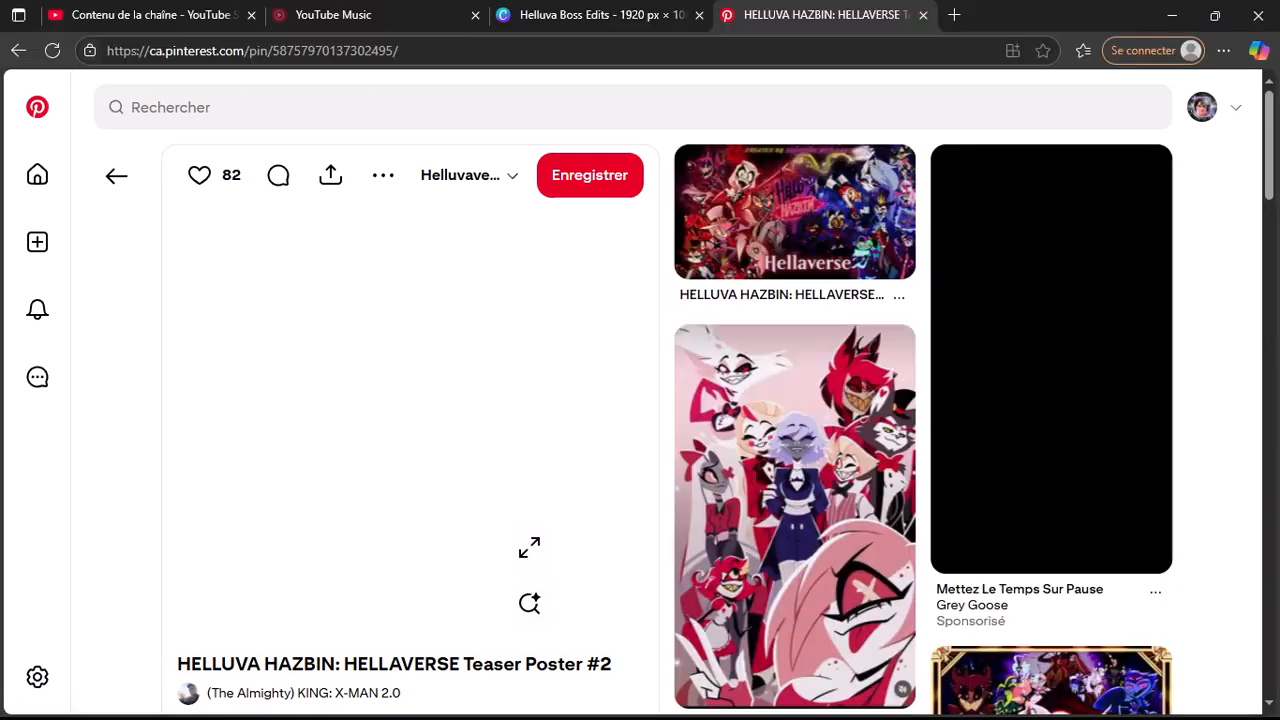
{"action": "left_click", "coordinate": [116, 176]}
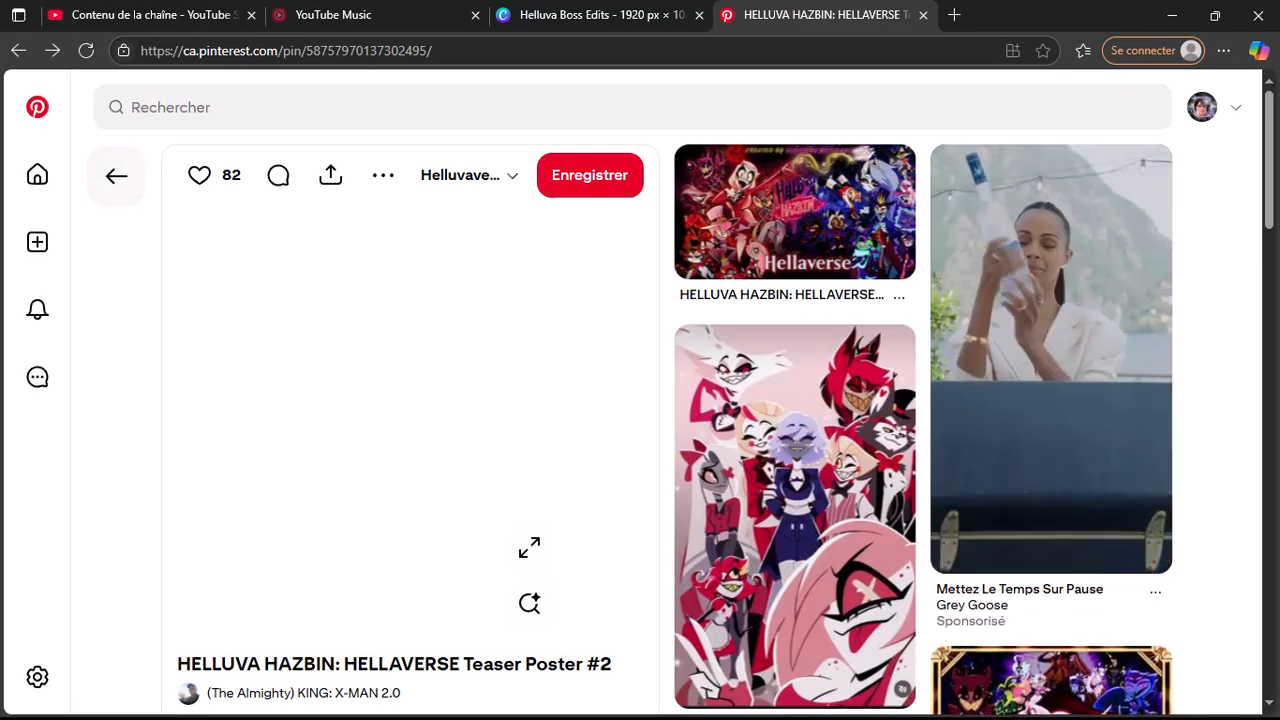
{"action": "scroll", "coordinate": [640, 400], "scroll_direction": "down", "scroll_amount": 5}
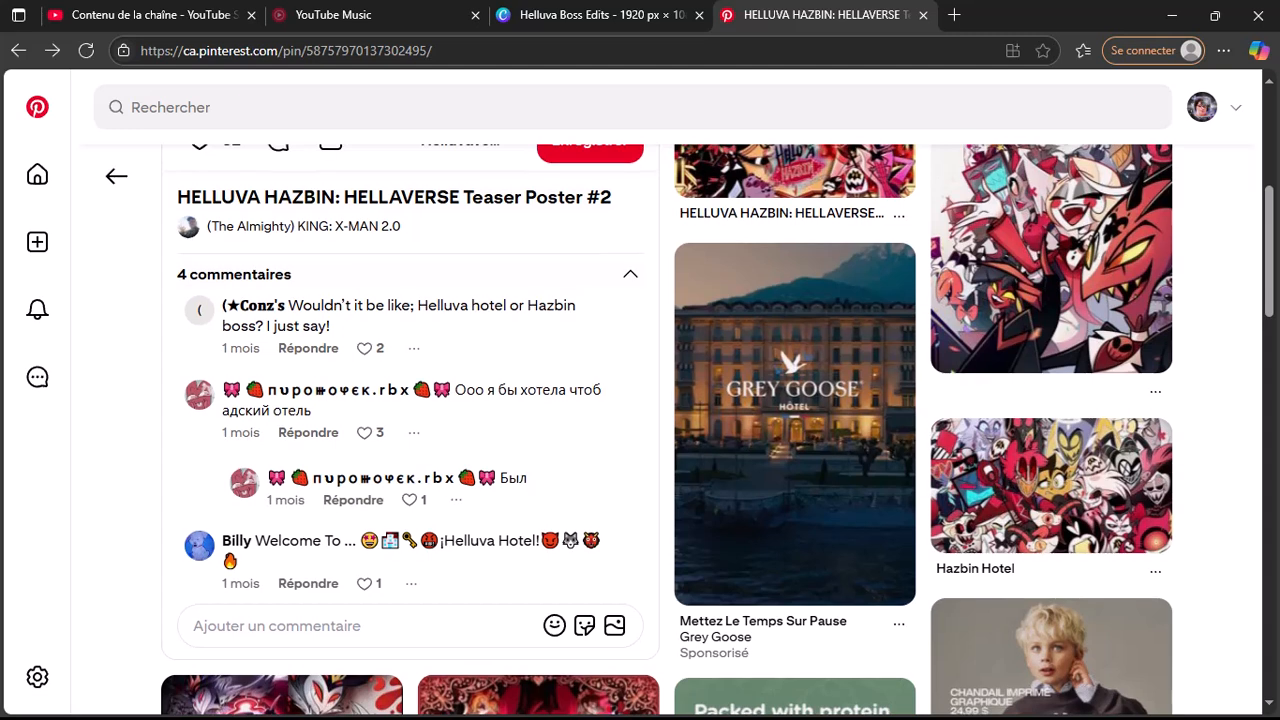
{"action": "scroll", "coordinate": [640, 400], "scroll_direction": "up", "scroll_amount": 5}
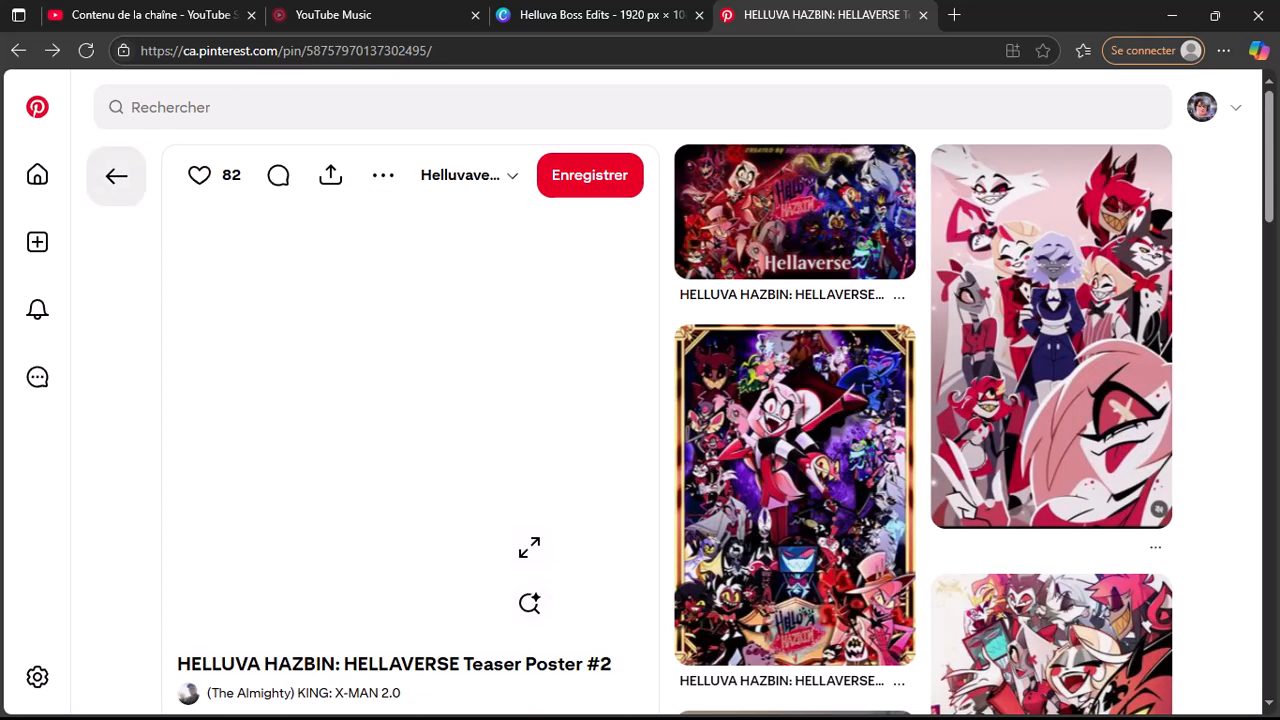
{"action": "left_click", "coordinate": [116, 176]}
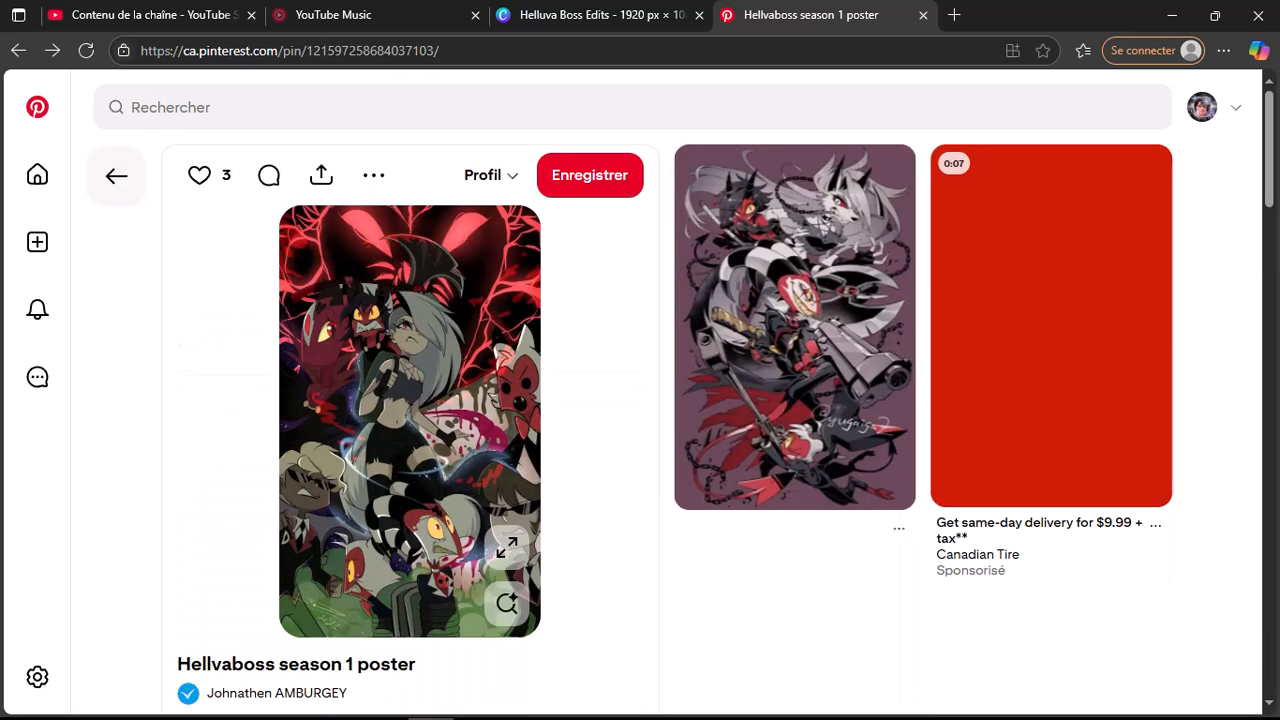
{"action": "left_click", "coordinate": [116, 176]}
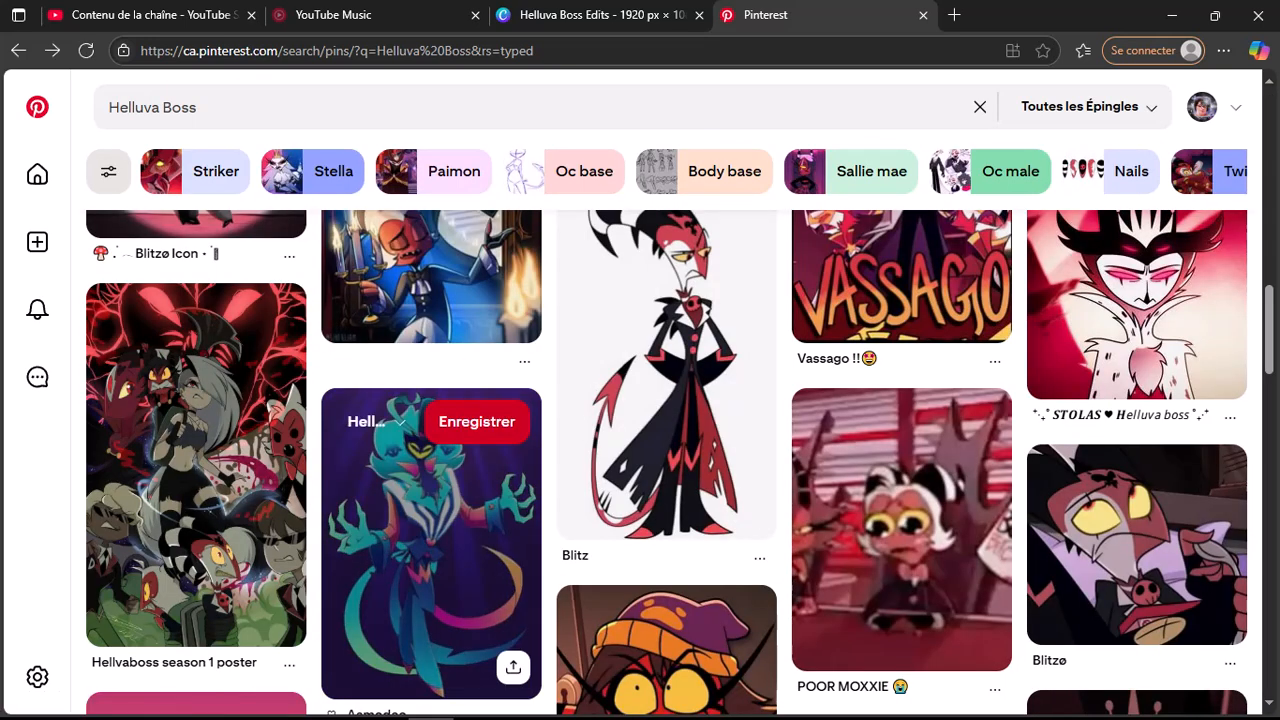
Step: Open the "Épinglé sur My Style" pin and save it as a complete web page in the "Pictures for Video Editing" folder
{"action": "left_click", "coordinate": [196, 460]}
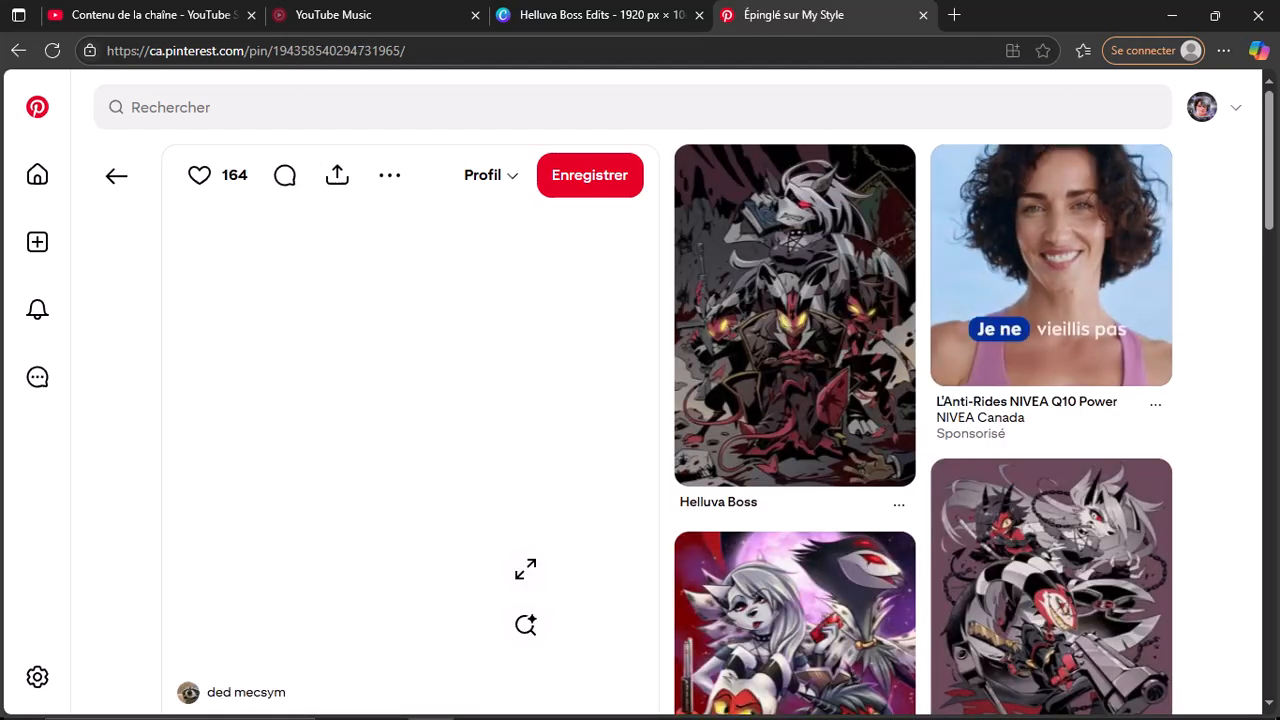
{"action": "scroll", "coordinate": [383, 429], "scroll_direction": "down", "scroll_amount": 1}
{"action": "scroll", "coordinate": [383, 429], "scroll_direction": "up", "scroll_amount": 1}
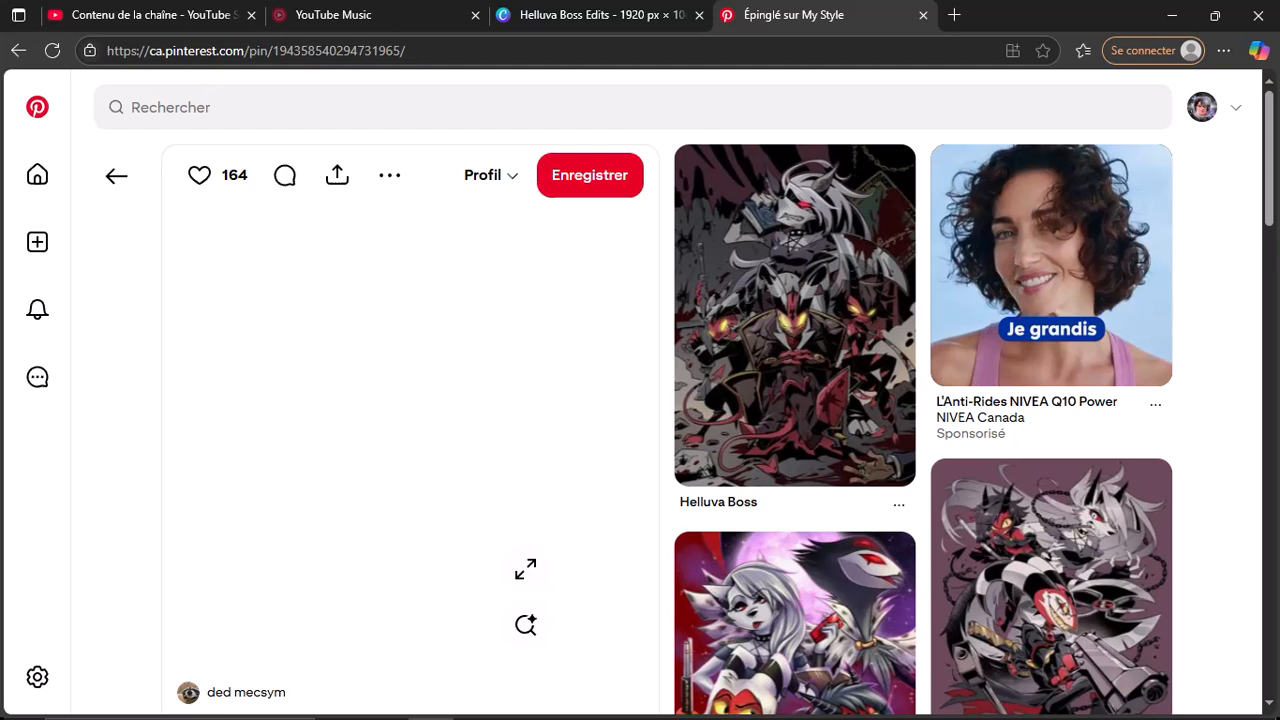
{"action": "right_click", "coordinate": [383, 429]}
{"action": "left_click", "coordinate": [462, 114]}
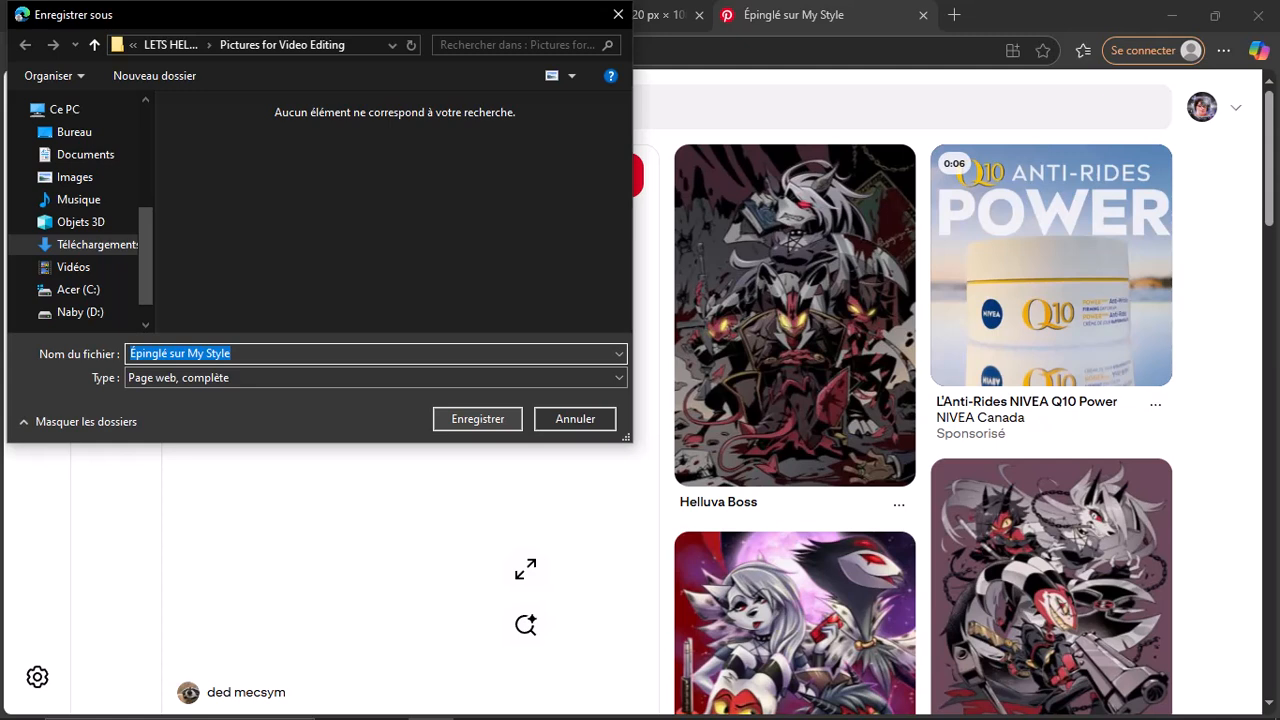
{"action": "scroll", "coordinate": [80, 192], "scroll_direction": "up", "scroll_amount": 2}
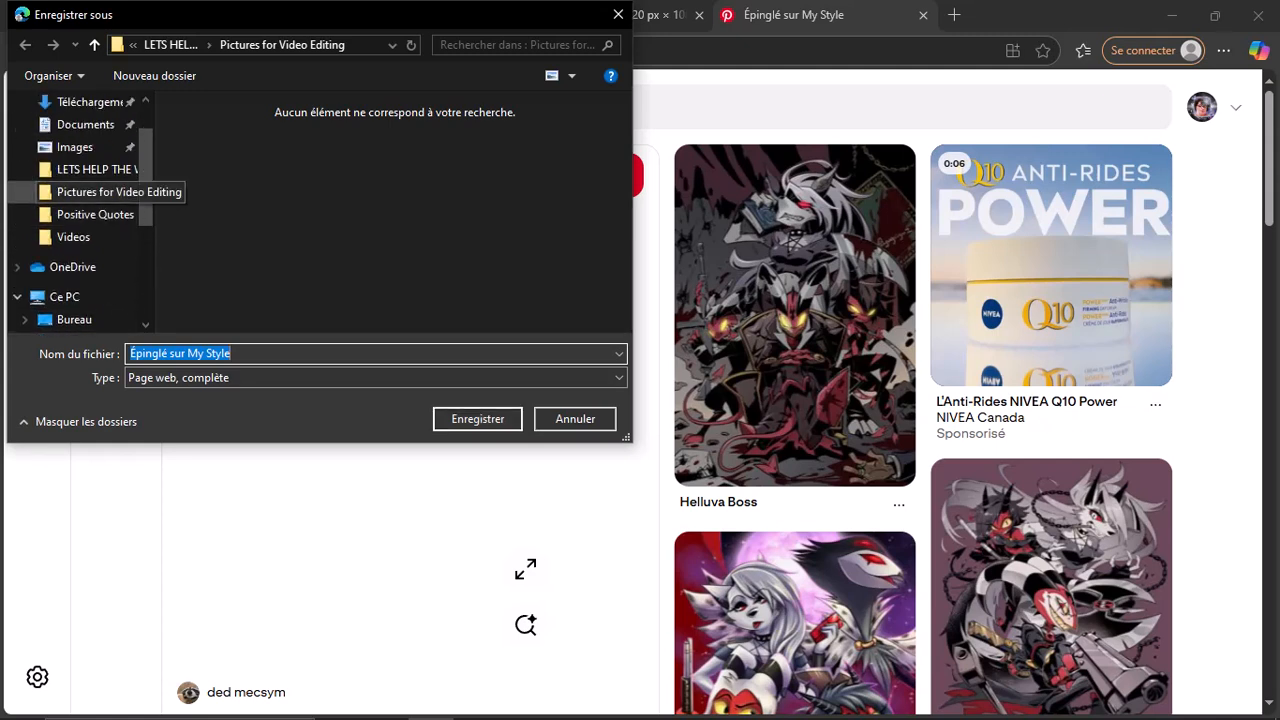
{"action": "left_click", "coordinate": [88, 192]}
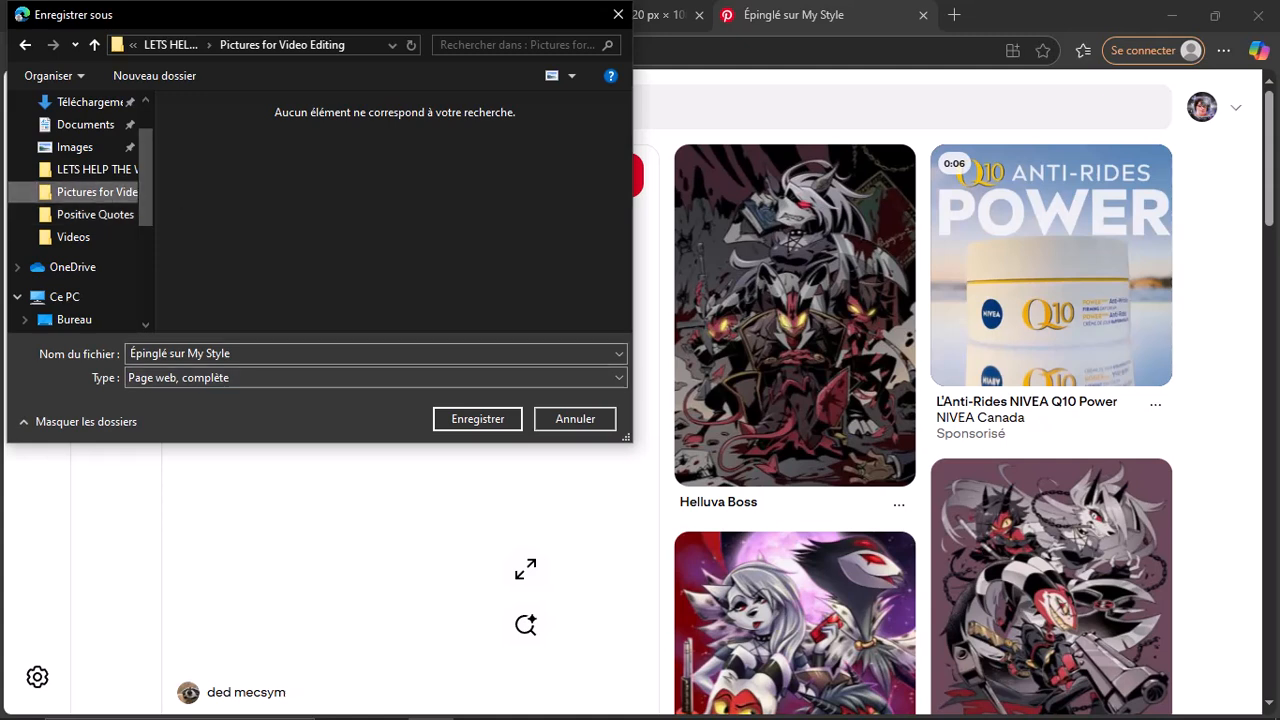
{"action": "left_click", "coordinate": [477, 418]}
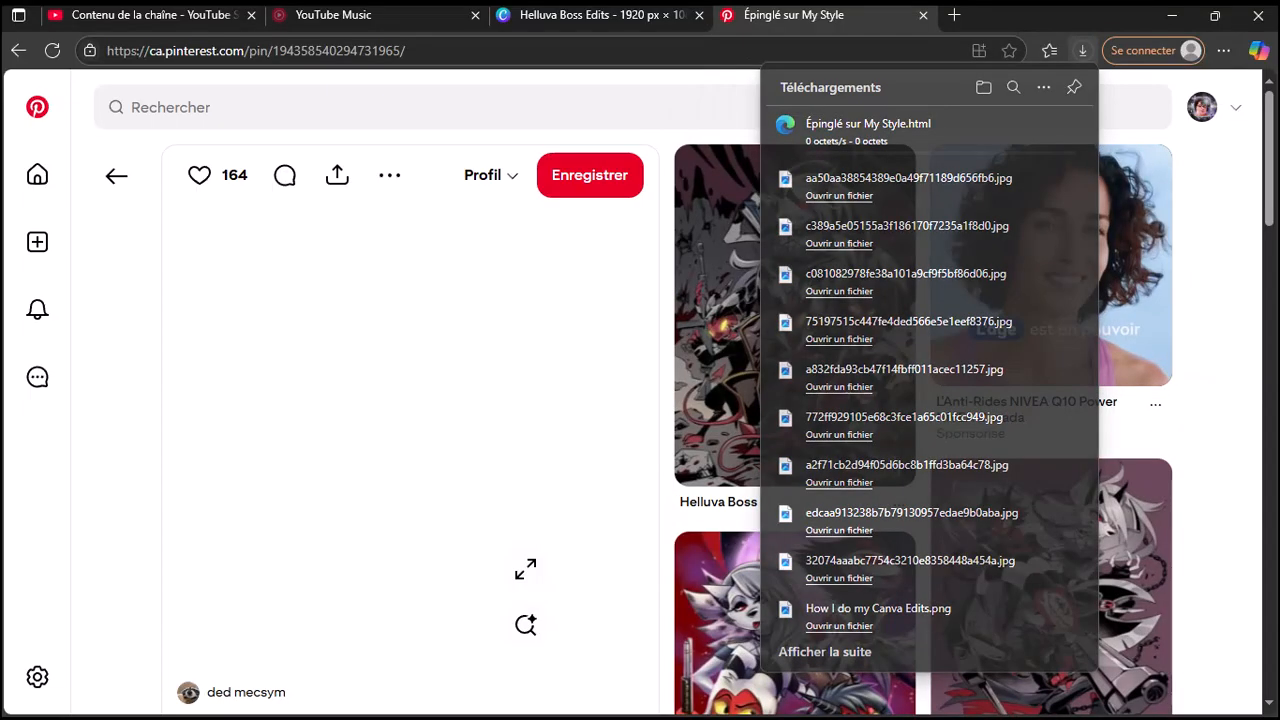
Step: Open the purple Helluva Boss group artwork from the related pins and save its image in the "Pictures for Video Editing" folder
{"action": "scroll", "coordinate": [1050, 360], "scroll_direction": "down", "scroll_amount": 4}
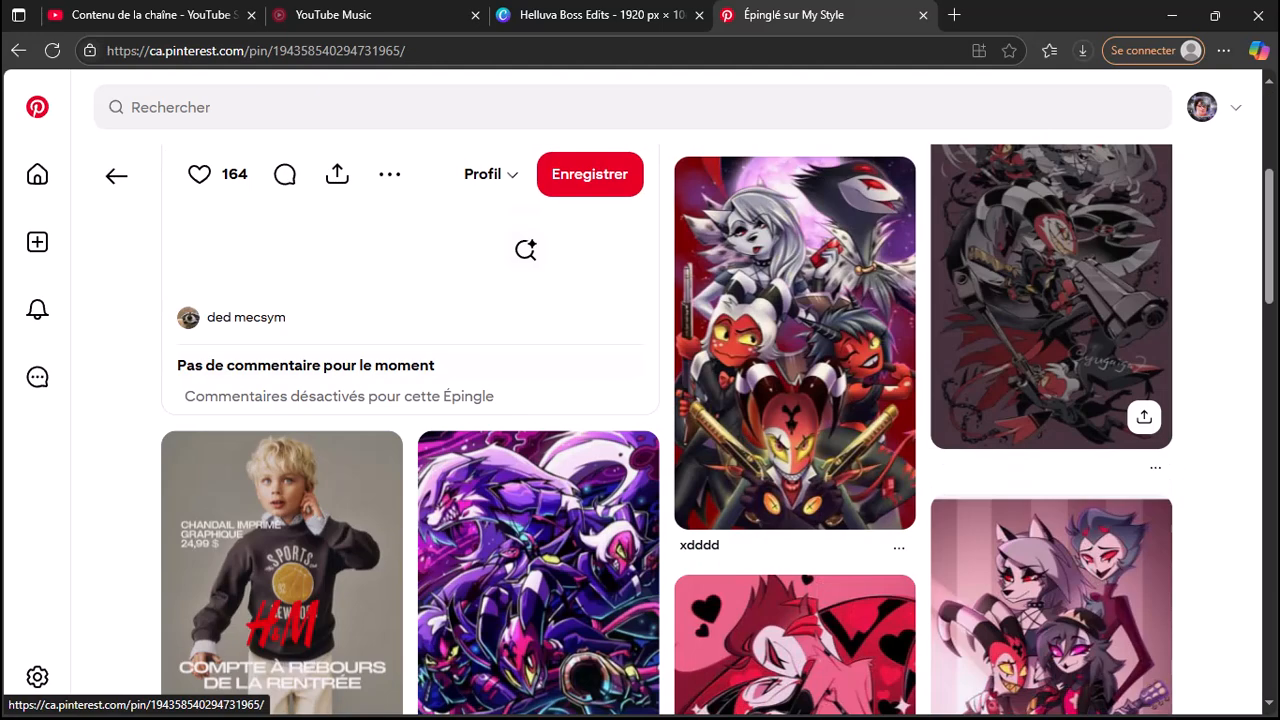
{"action": "scroll", "coordinate": [1050, 360], "scroll_direction": "up", "scroll_amount": 1}
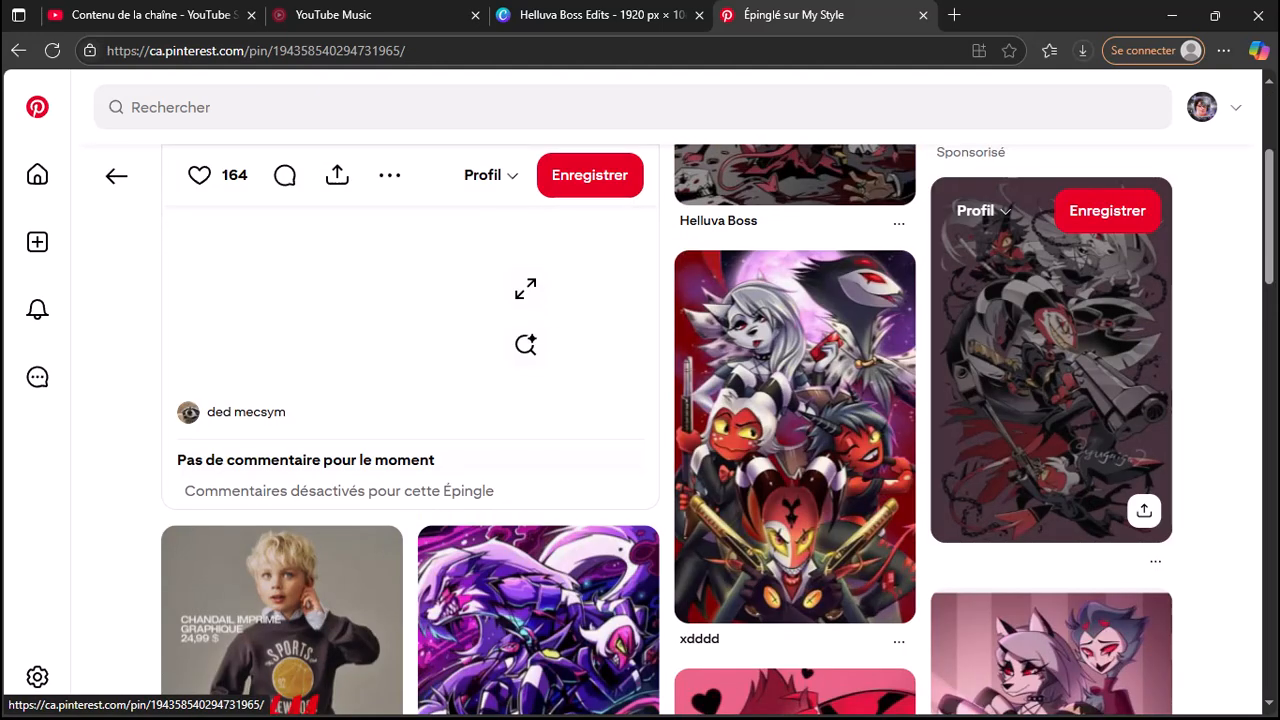
{"action": "scroll", "coordinate": [1050, 360], "scroll_direction": "up", "scroll_amount": 2}
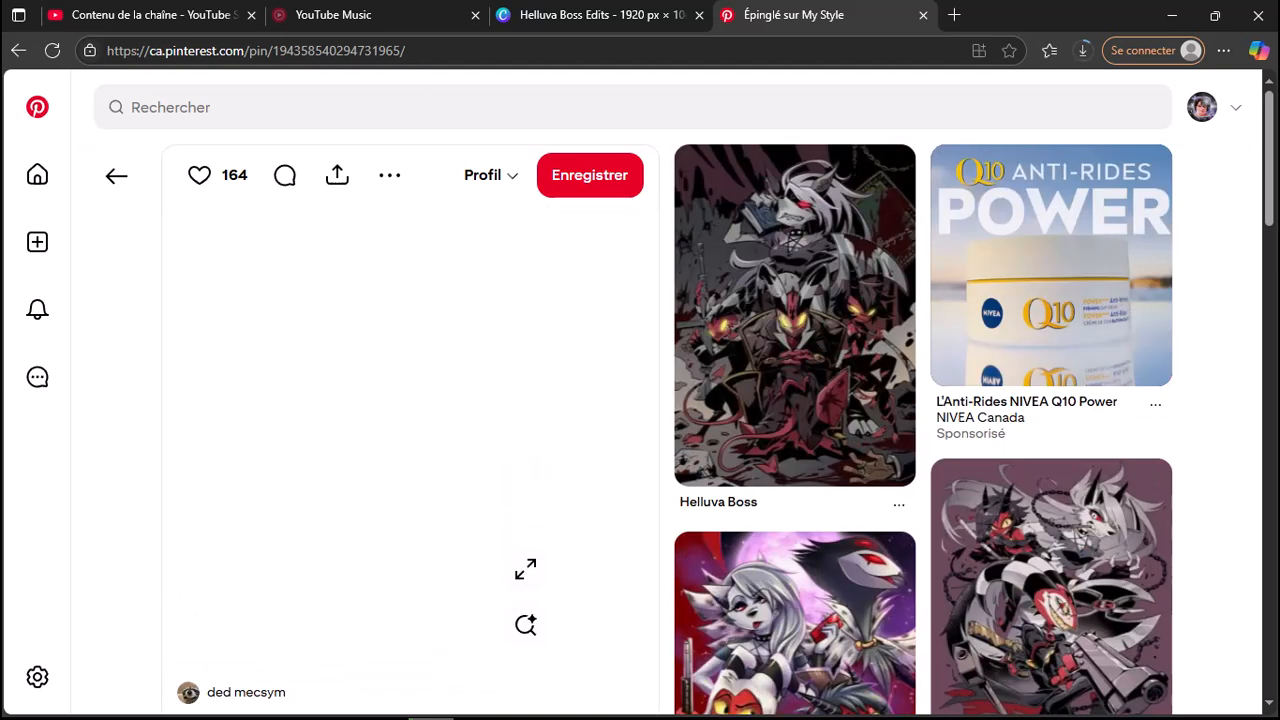
{"action": "scroll", "coordinate": [640, 430], "scroll_direction": "down", "scroll_amount": 3}
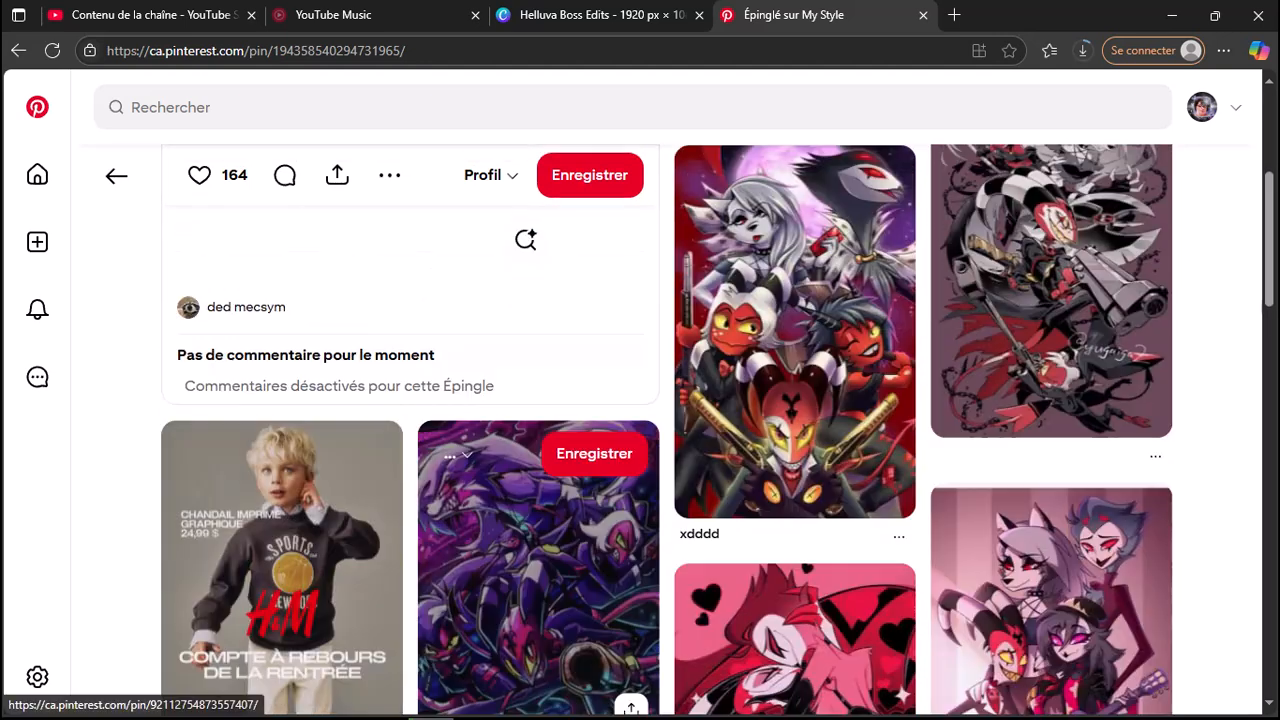
{"action": "scroll", "coordinate": [538, 500], "scroll_direction": "down", "scroll_amount": 2}
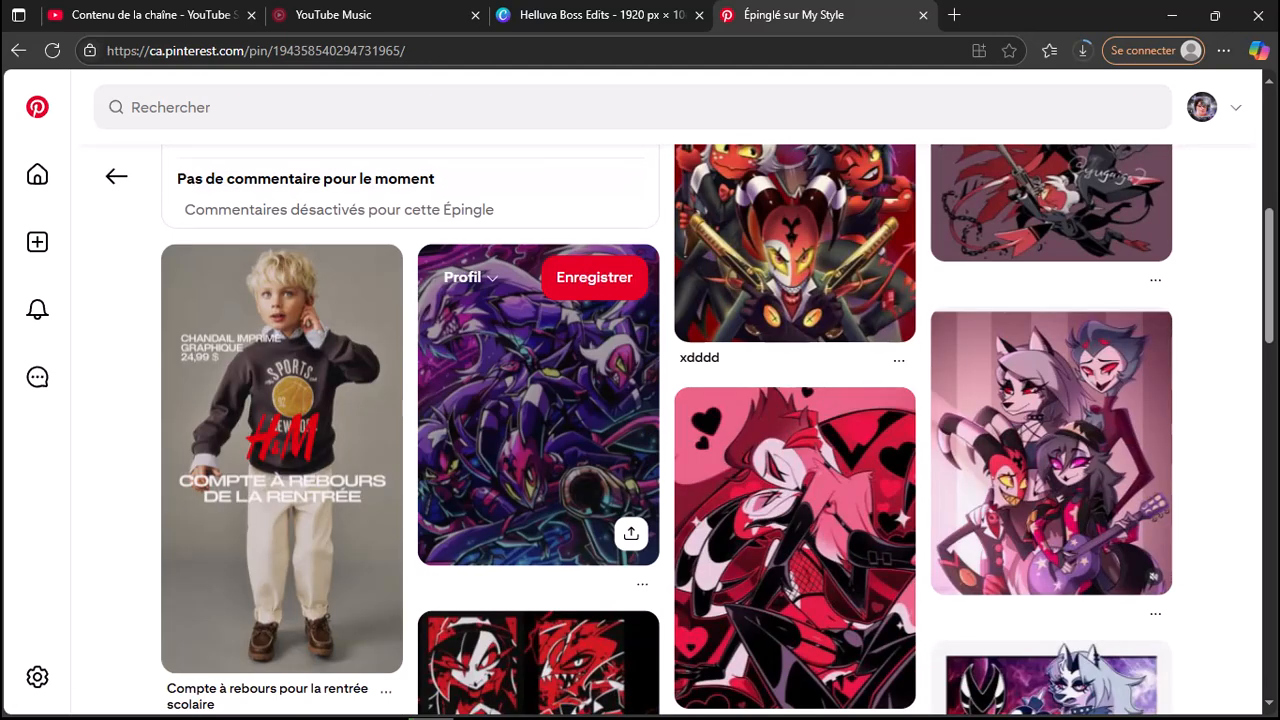
{"action": "left_click", "coordinate": [538, 404]}
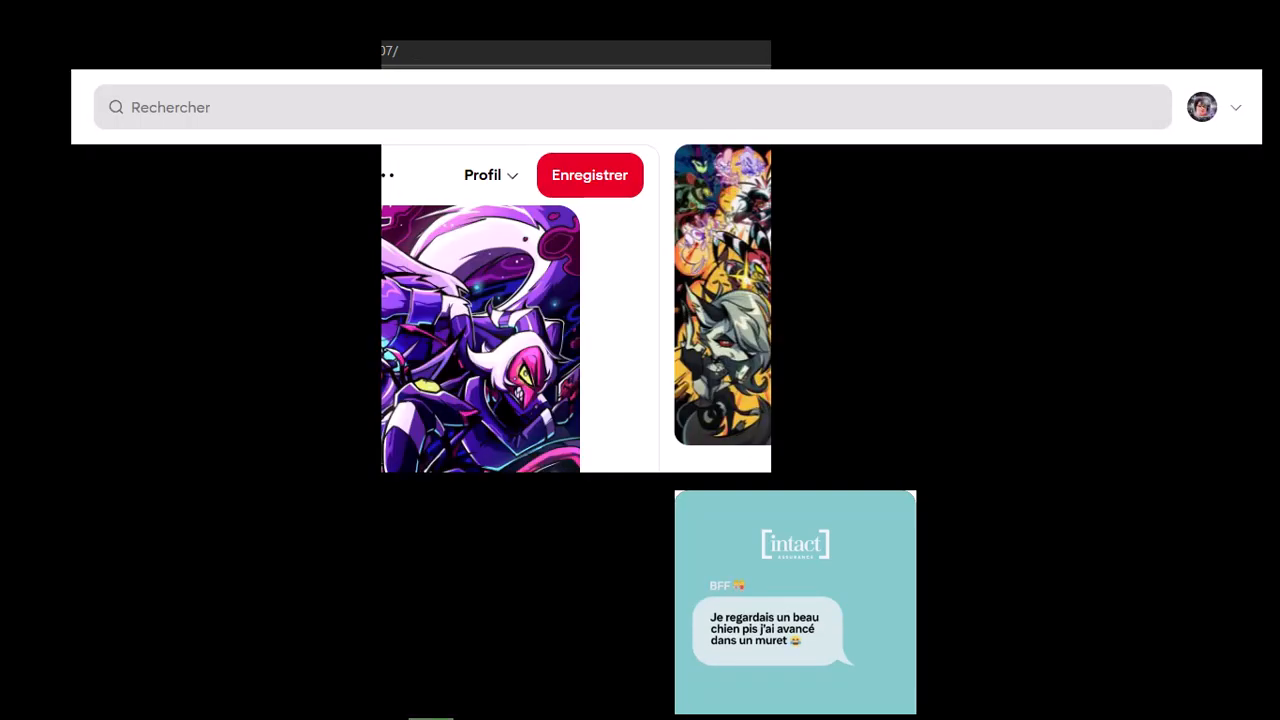
{"action": "key", "text": "Return"}
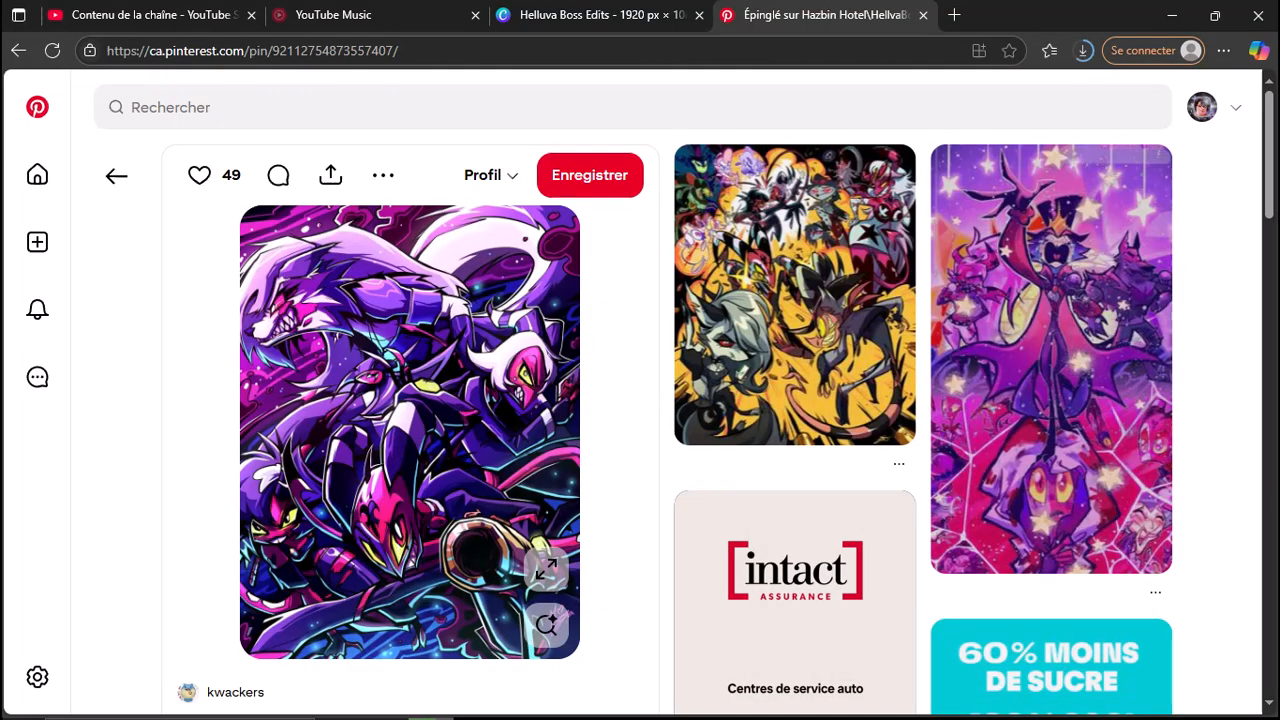
Step: Browse further through the "Helluva Boss" results and open the "Helluva Boss / HB / art / sketch" pin
{"action": "mouse_move", "coordinate": [1051, 359]}
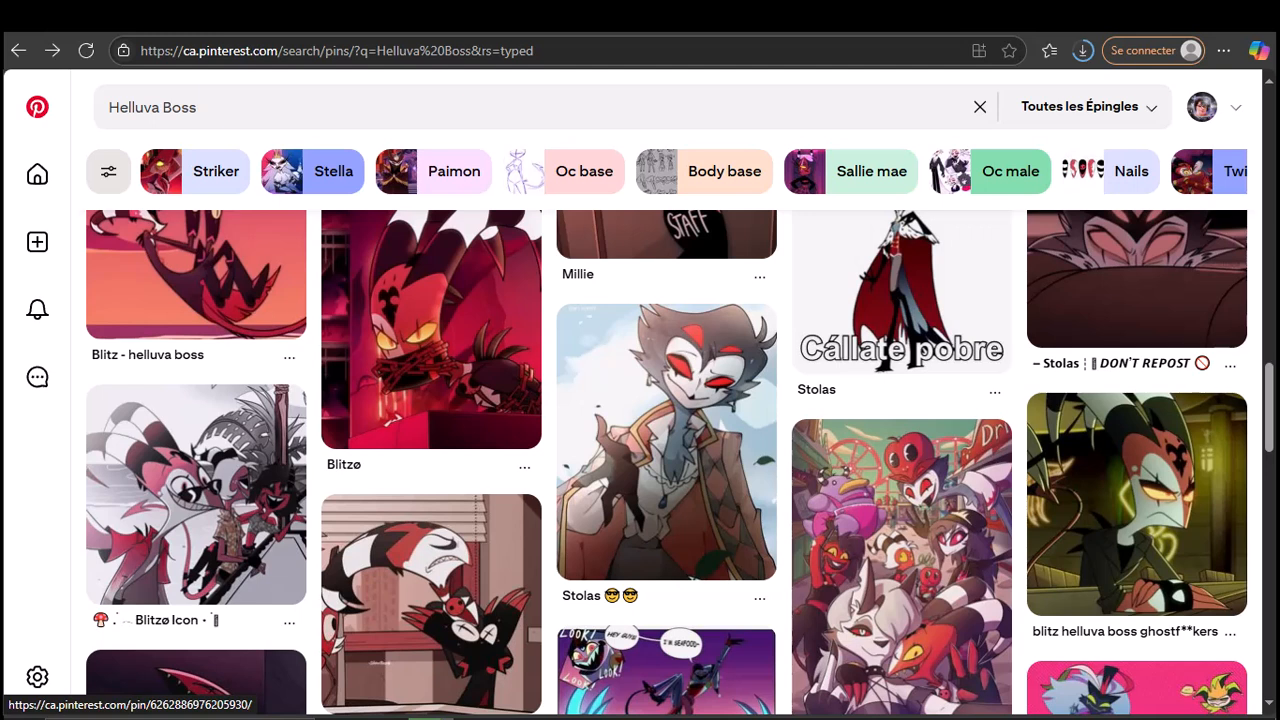
{"action": "scroll", "coordinate": [640, 465], "scroll_direction": "down", "scroll_amount": 1}
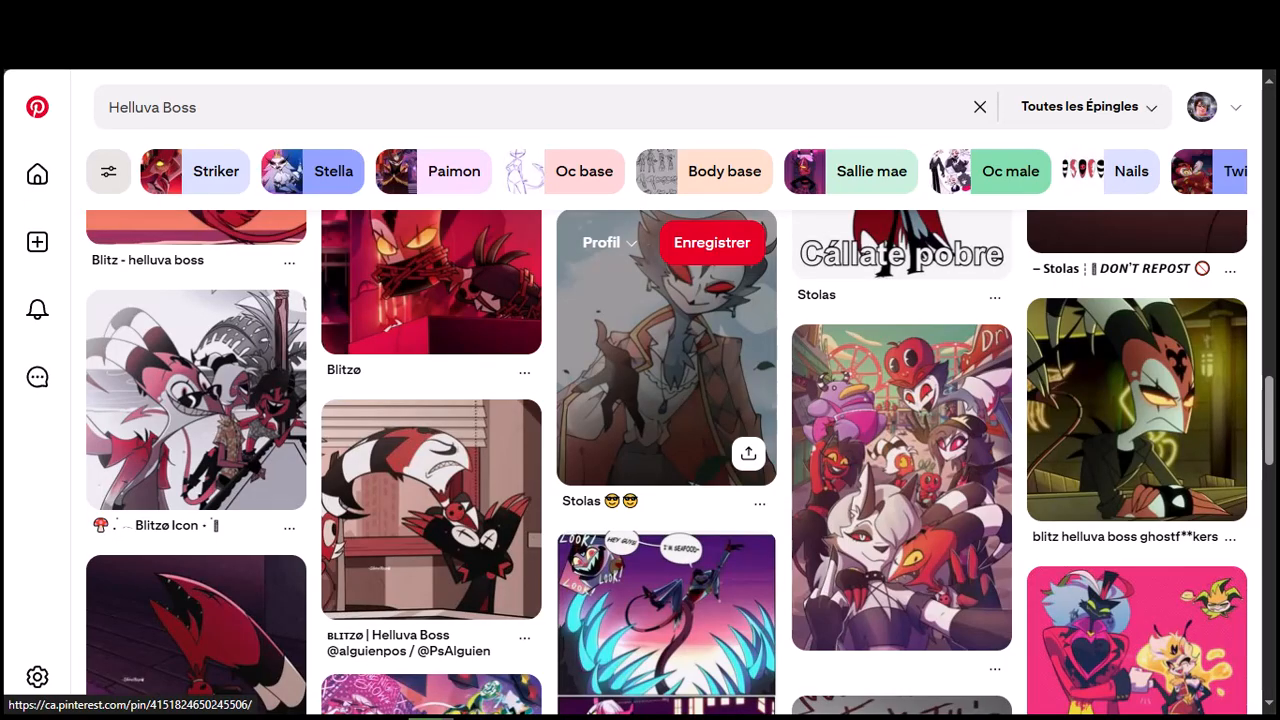
{"action": "scroll", "coordinate": [666, 400], "scroll_direction": "down", "scroll_amount": 3}
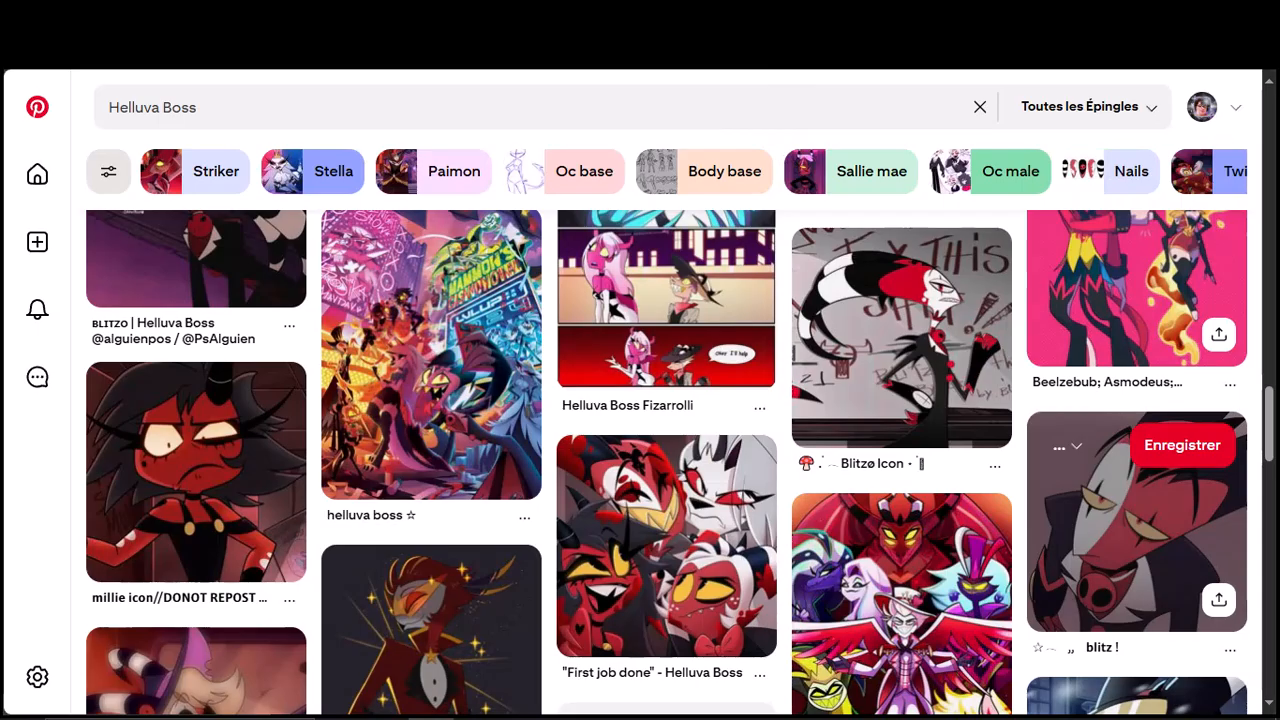
{"action": "scroll", "coordinate": [666, 462], "scroll_direction": "down", "scroll_amount": 3}
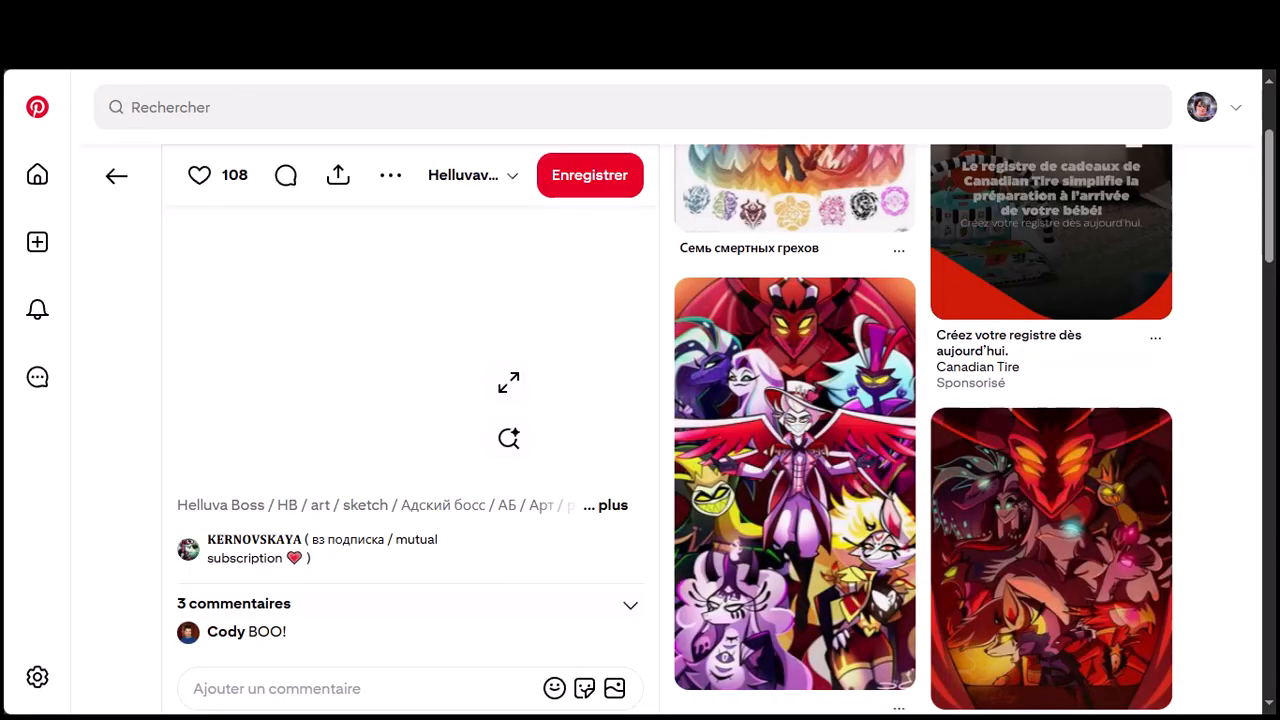
Step: Save the "Helluva Boss / HB / art / sketch" pin as a complete web page in the "Pictures for Video Editing" folder
{"action": "scroll", "coordinate": [717, 430], "scroll_direction": "up", "scroll_amount": 1}
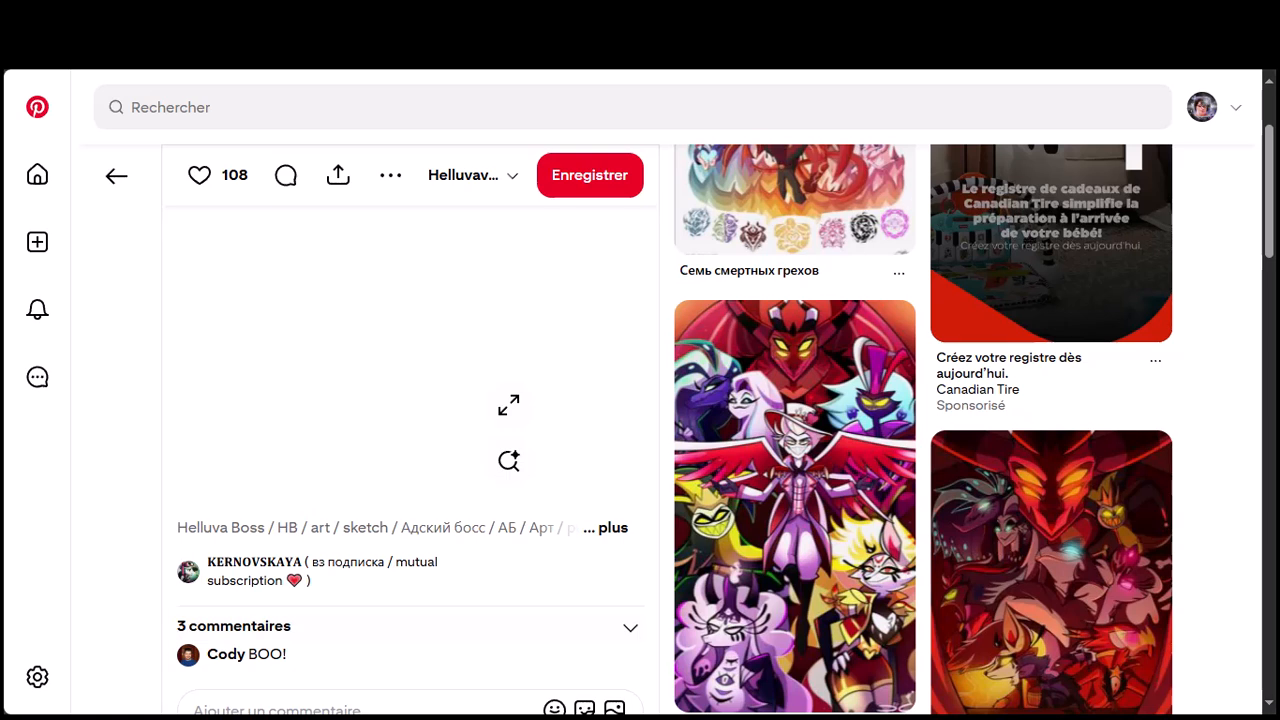
{"action": "scroll", "coordinate": [717, 430], "scroll_direction": "up", "scroll_amount": 2}
{"action": "right_click", "coordinate": [389, 414]}
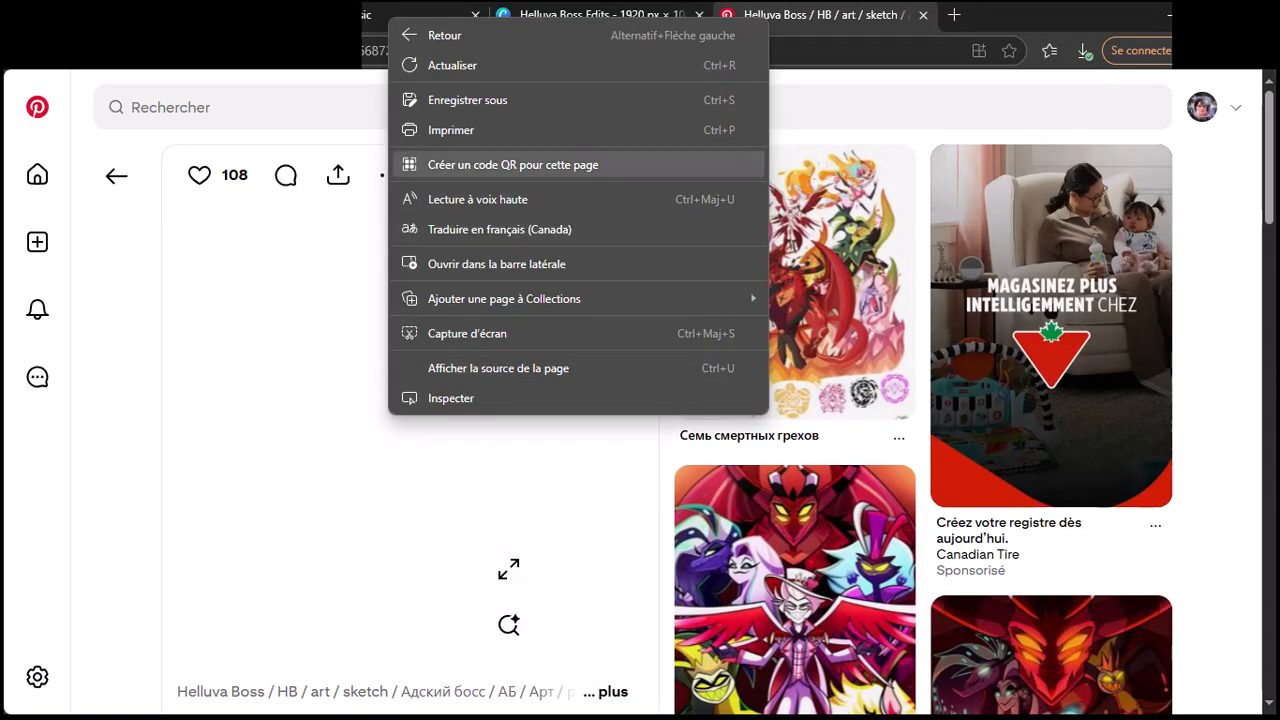
{"action": "key", "text": "Escape"}
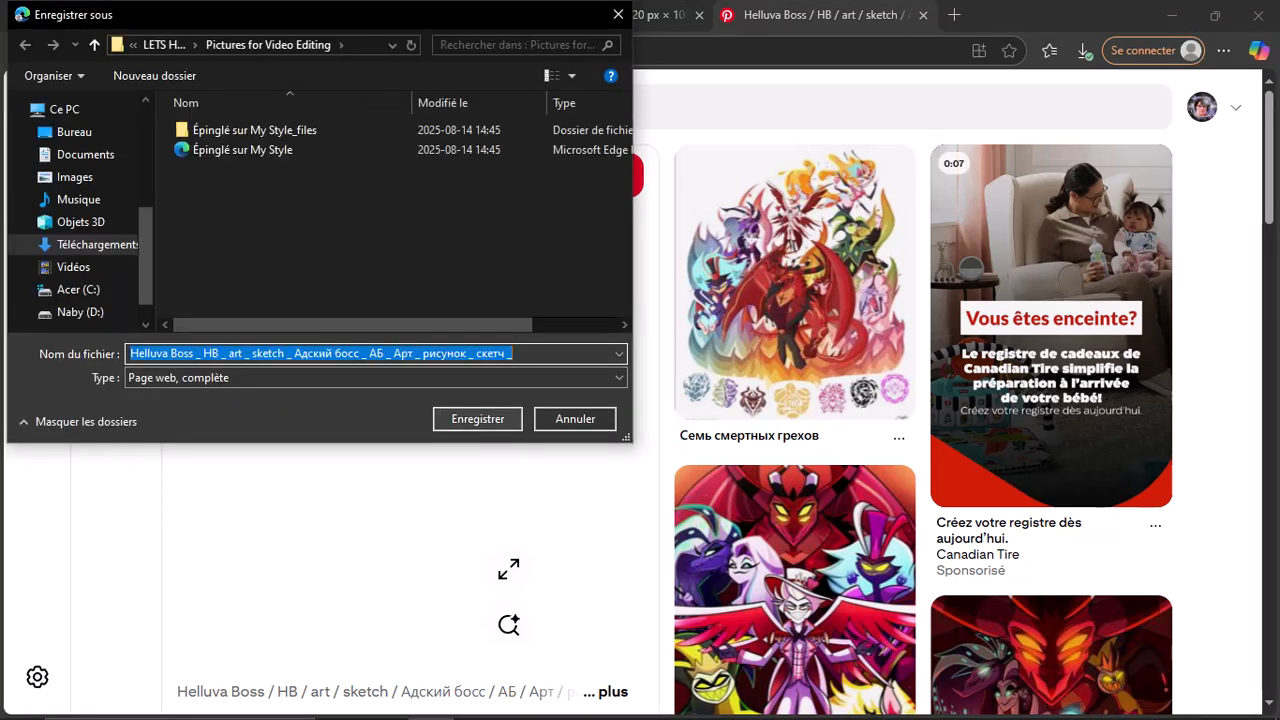
{"action": "key", "text": "Return"}
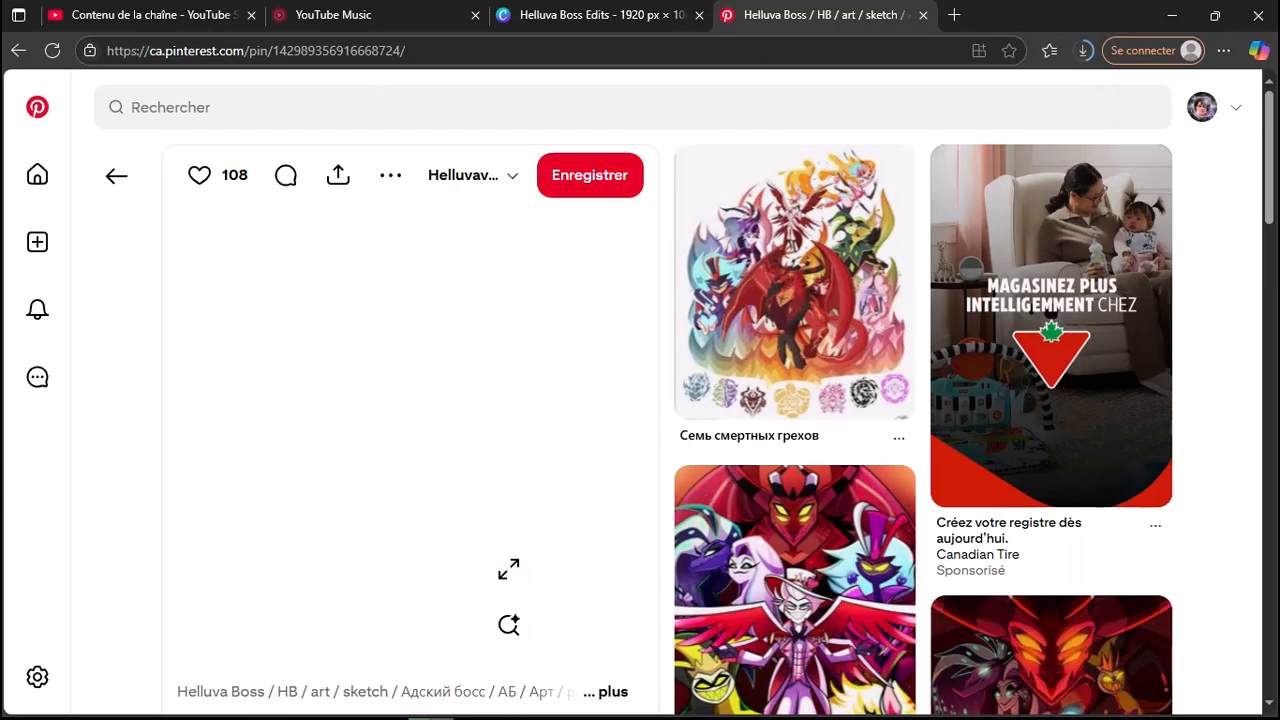
Step: Look over the related pins, return to the "Helluva Boss" results and open the "Stolitzø" pin
{"action": "scroll", "coordinate": [800, 400], "scroll_direction": "down", "scroll_amount": 3}
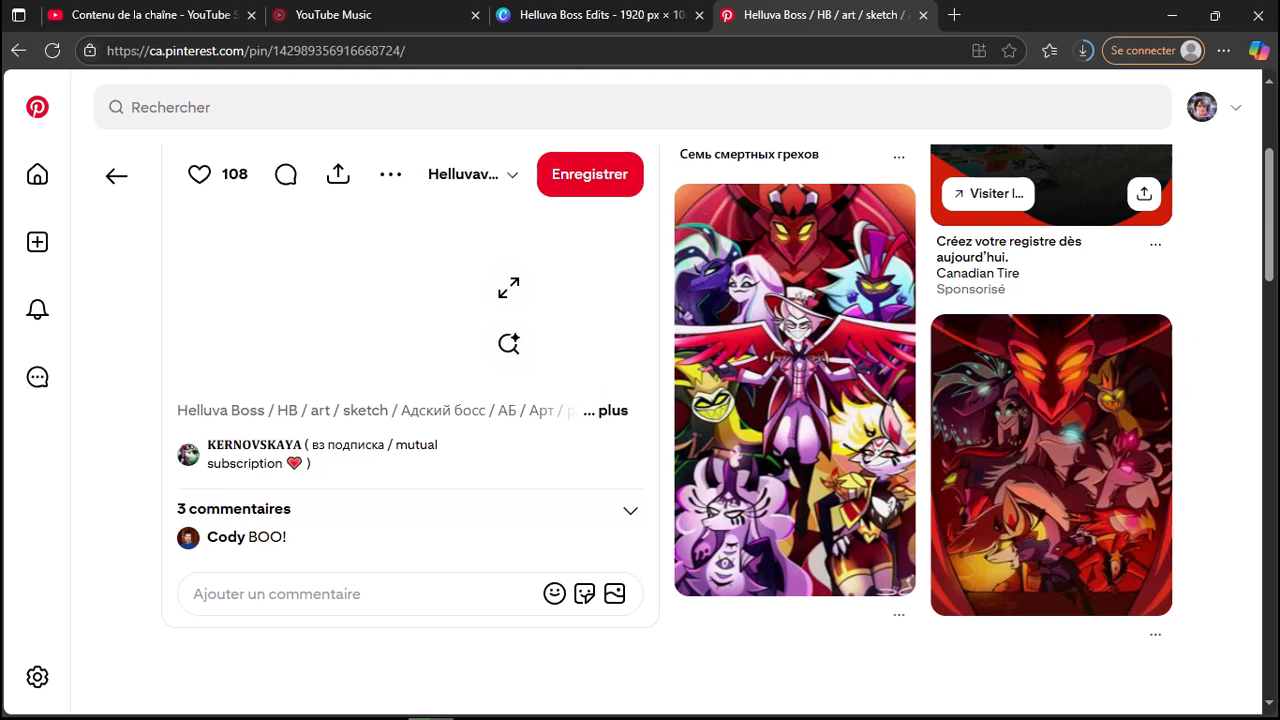
{"action": "scroll", "coordinate": [640, 400], "scroll_direction": "down", "scroll_amount": 3}
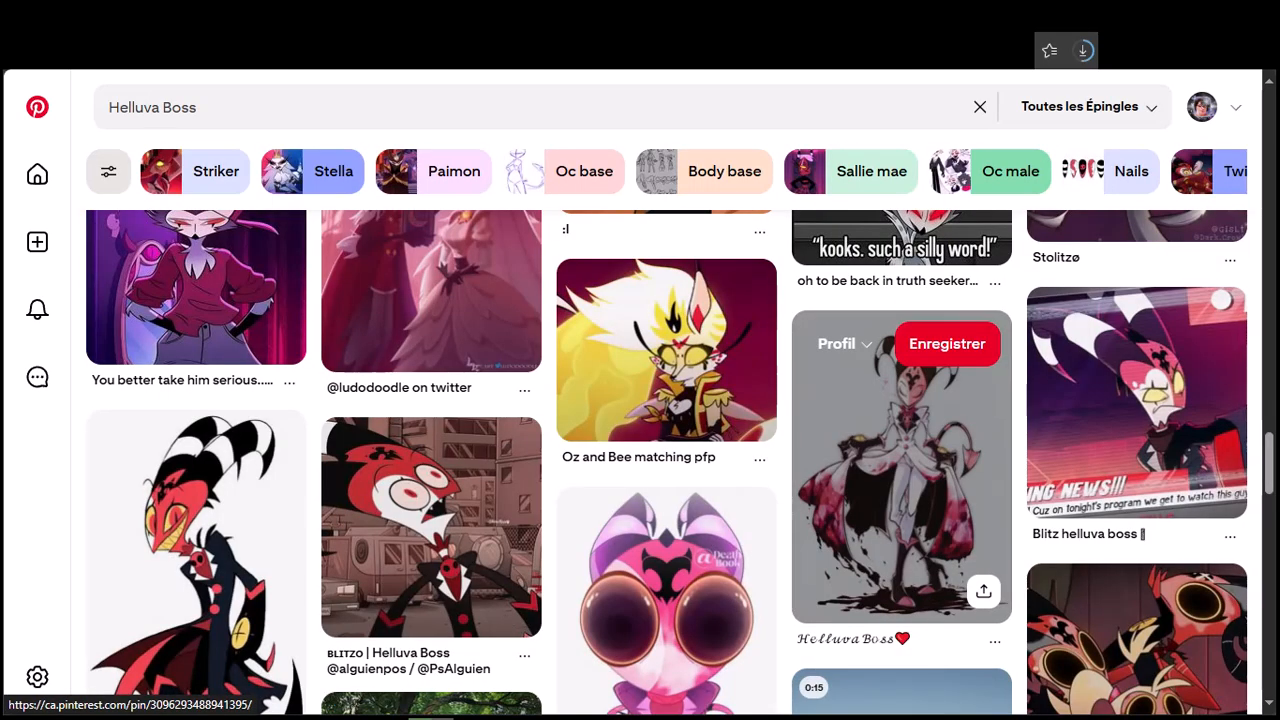
{"action": "scroll", "coordinate": [680, 460], "scroll_direction": "up", "scroll_amount": 2}
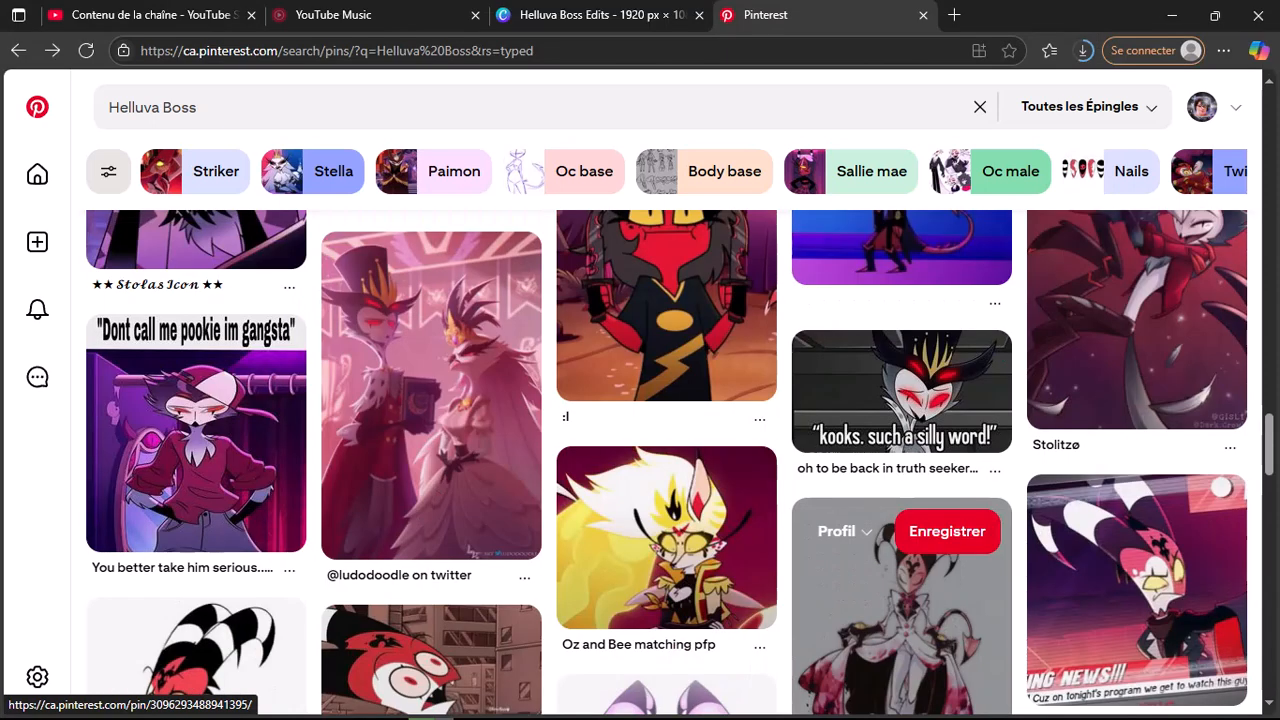
{"action": "scroll", "coordinate": [900, 600], "scroll_direction": "down", "scroll_amount": 1}
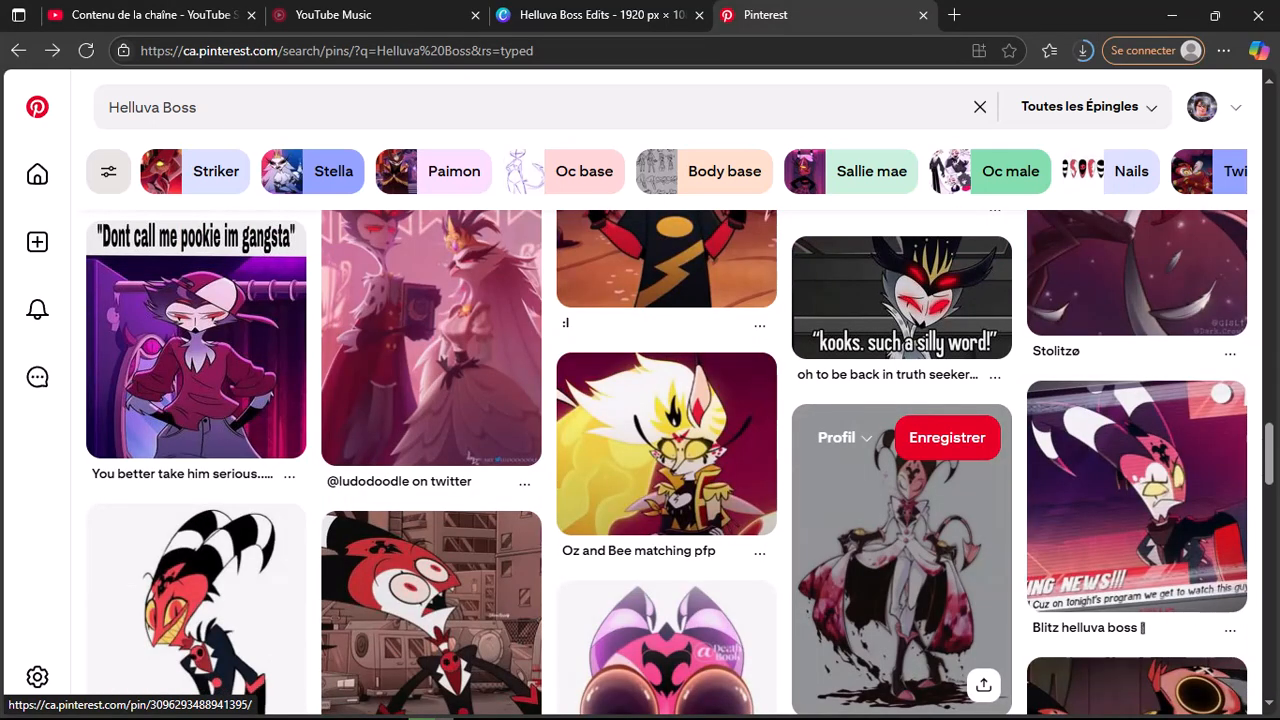
{"action": "scroll", "coordinate": [900, 560], "scroll_direction": "up", "scroll_amount": 1}
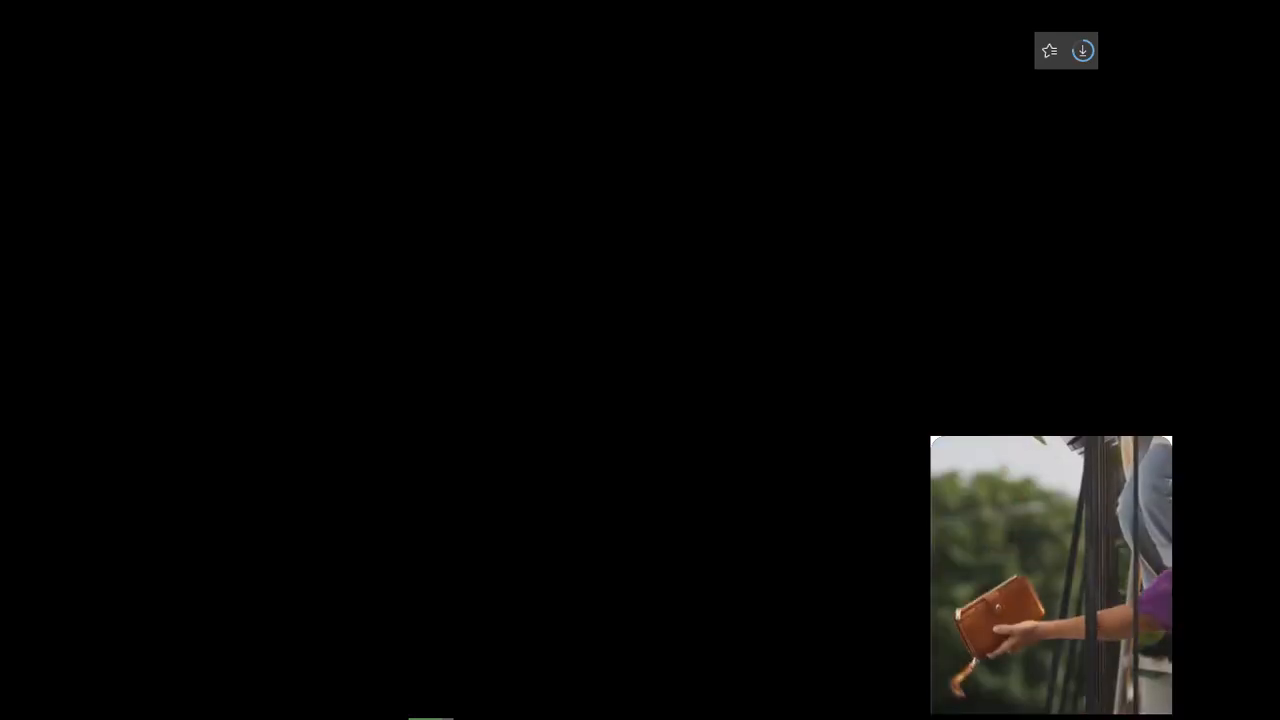
Step: Save the "Stolitzø" pin's image as a JPEG in the "Pictures for Video Editing" folder
{"action": "right_click", "coordinate": [440, 480]}
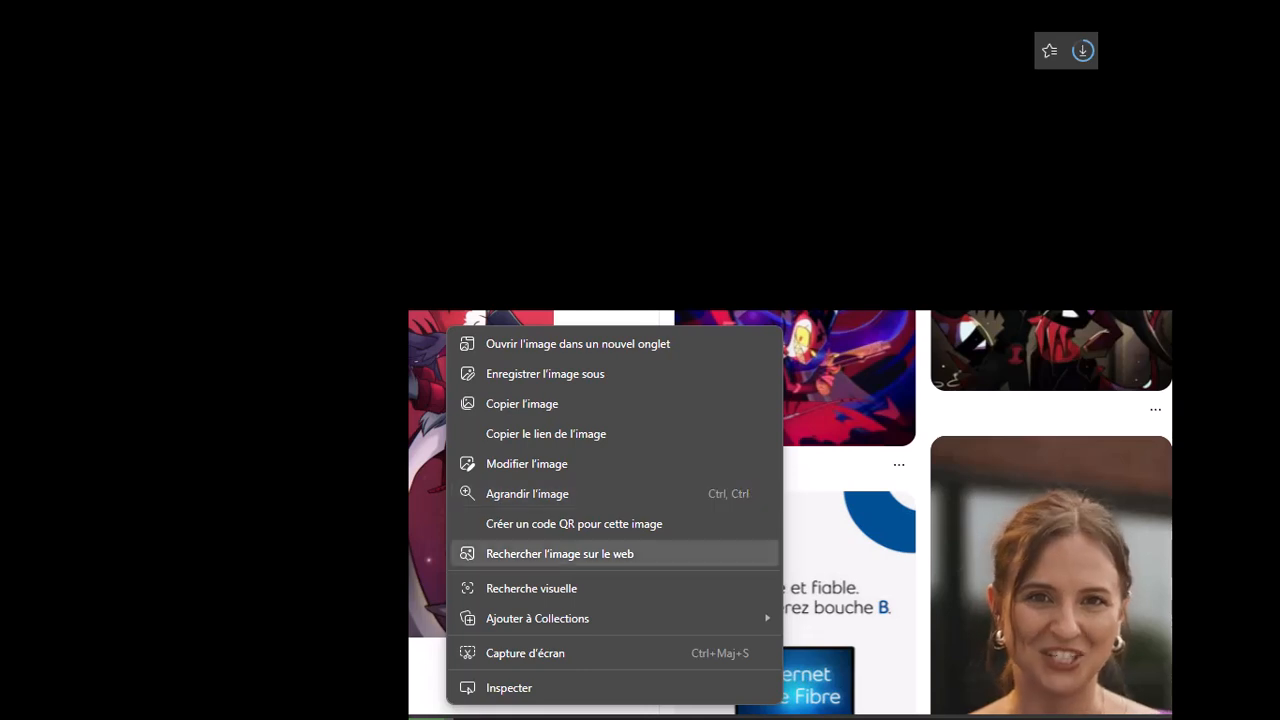
{"action": "left_click", "coordinate": [540, 373]}
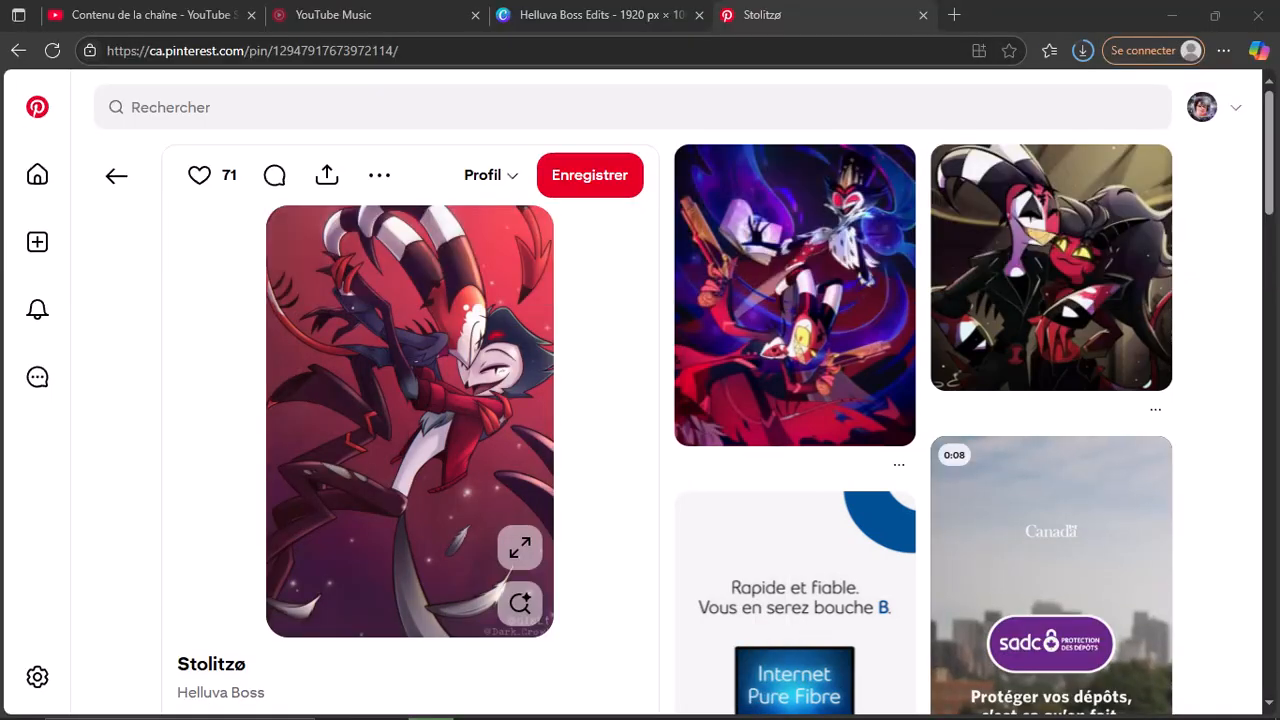
{"action": "scroll", "coordinate": [395, 210], "scroll_direction": "down", "scroll_amount": 5}
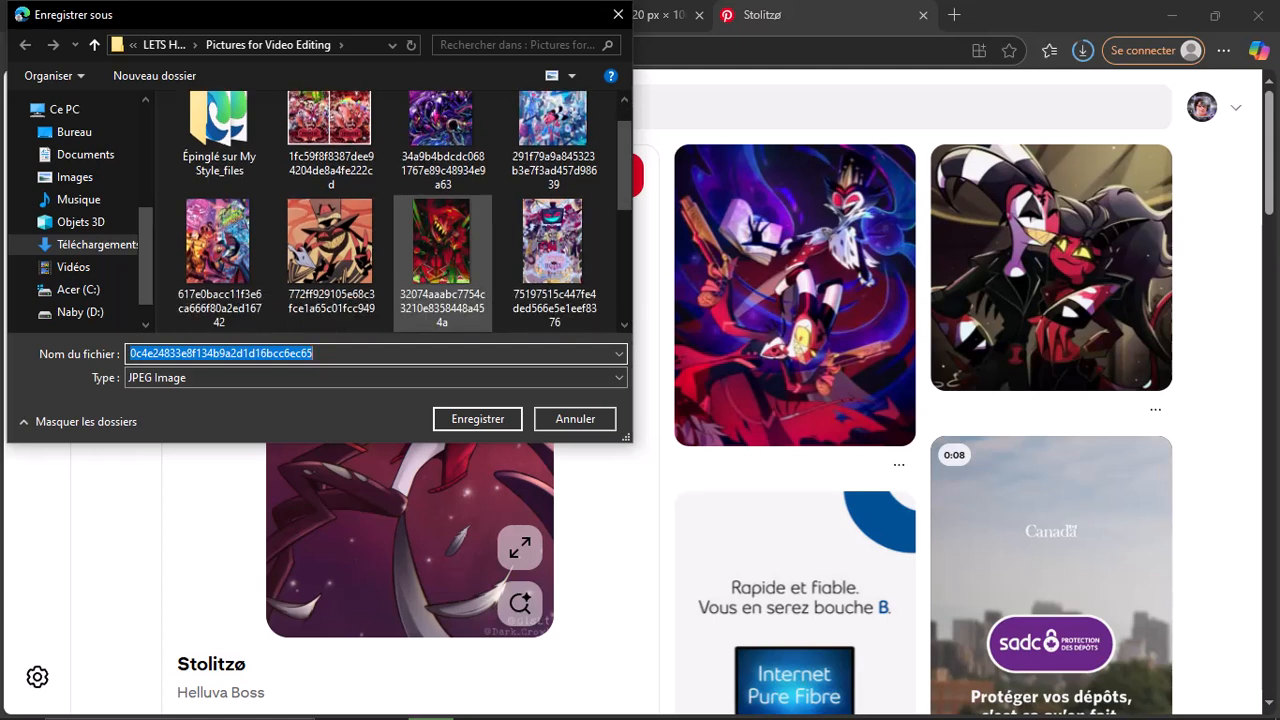
{"action": "key", "text": "Return"}
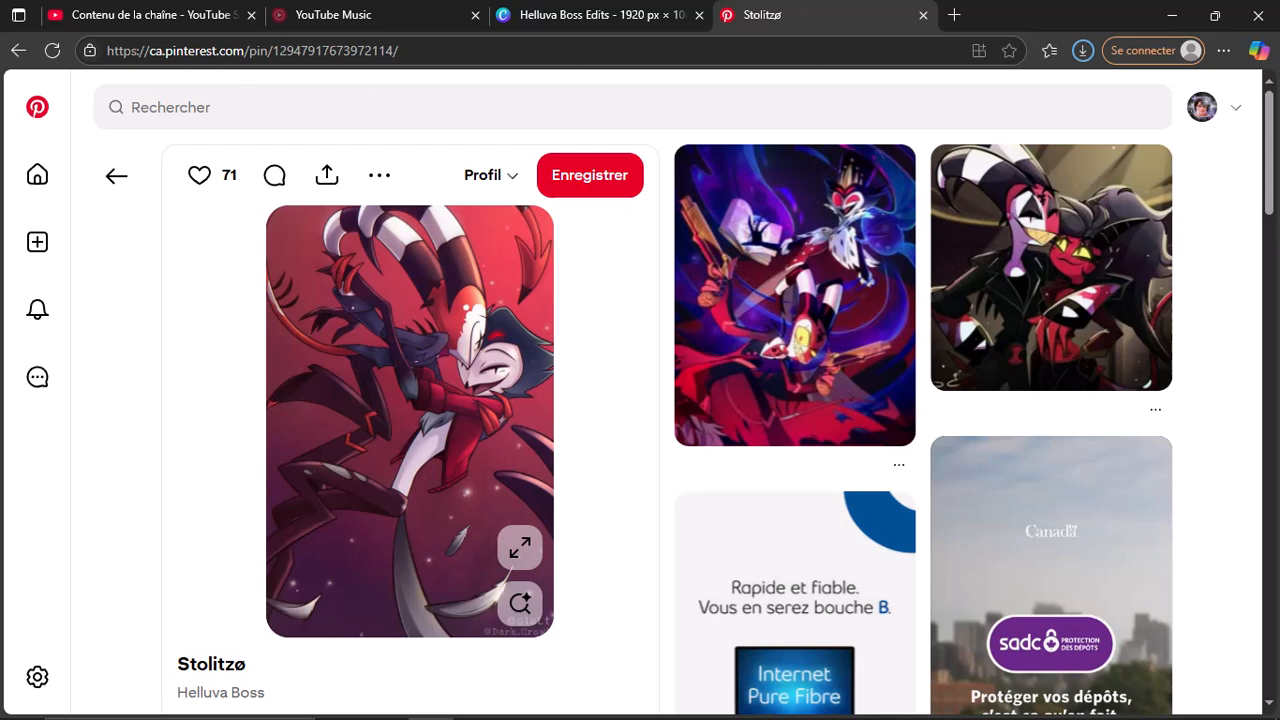
Step: Look over the pins related to "Stolitzø" and return to the "Helluva Boss" results
{"action": "scroll", "coordinate": [640, 400], "scroll_direction": "down", "scroll_amount": 6}
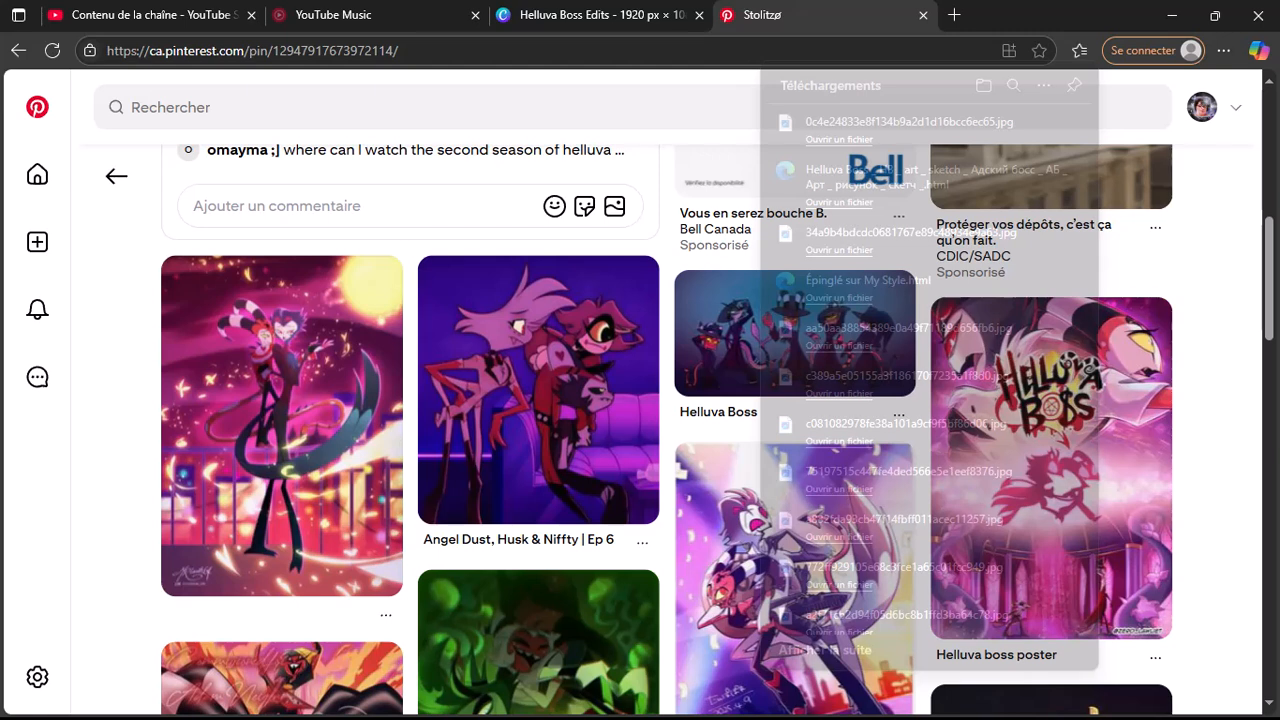
{"action": "scroll", "coordinate": [538, 500], "scroll_direction": "down", "scroll_amount": 3}
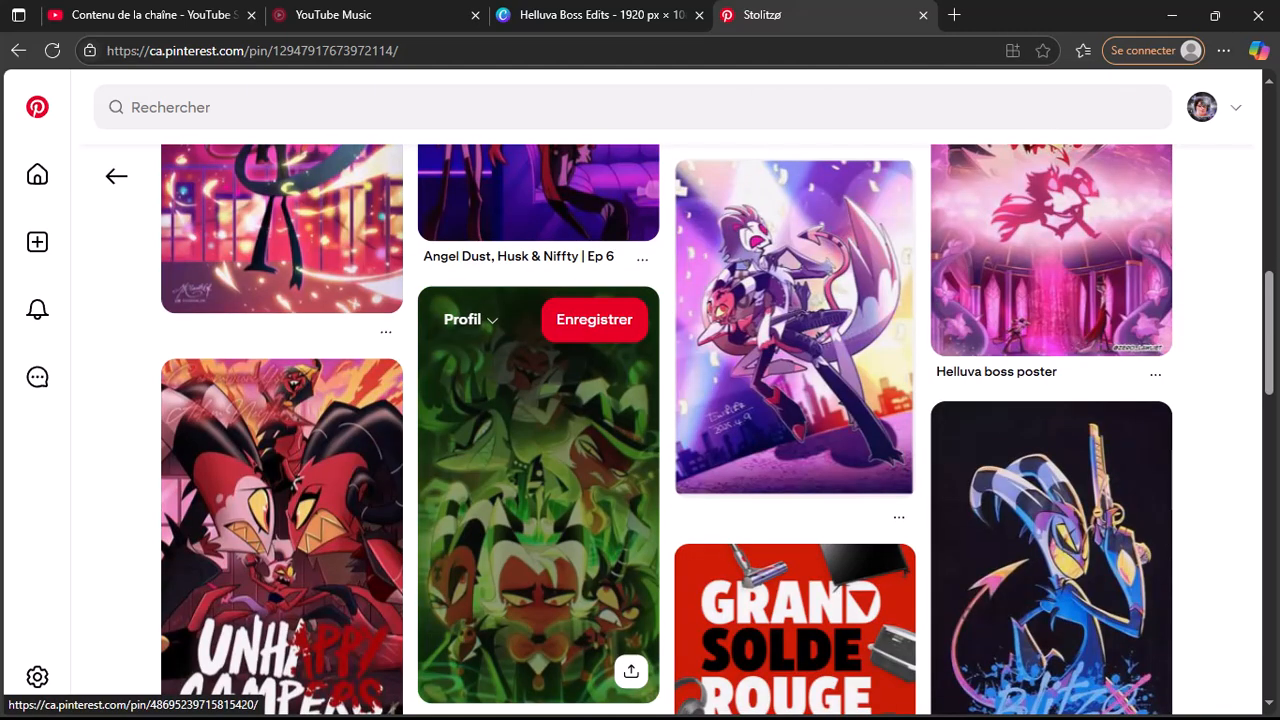
{"action": "scroll", "coordinate": [538, 500], "scroll_direction": "up", "scroll_amount": 1}
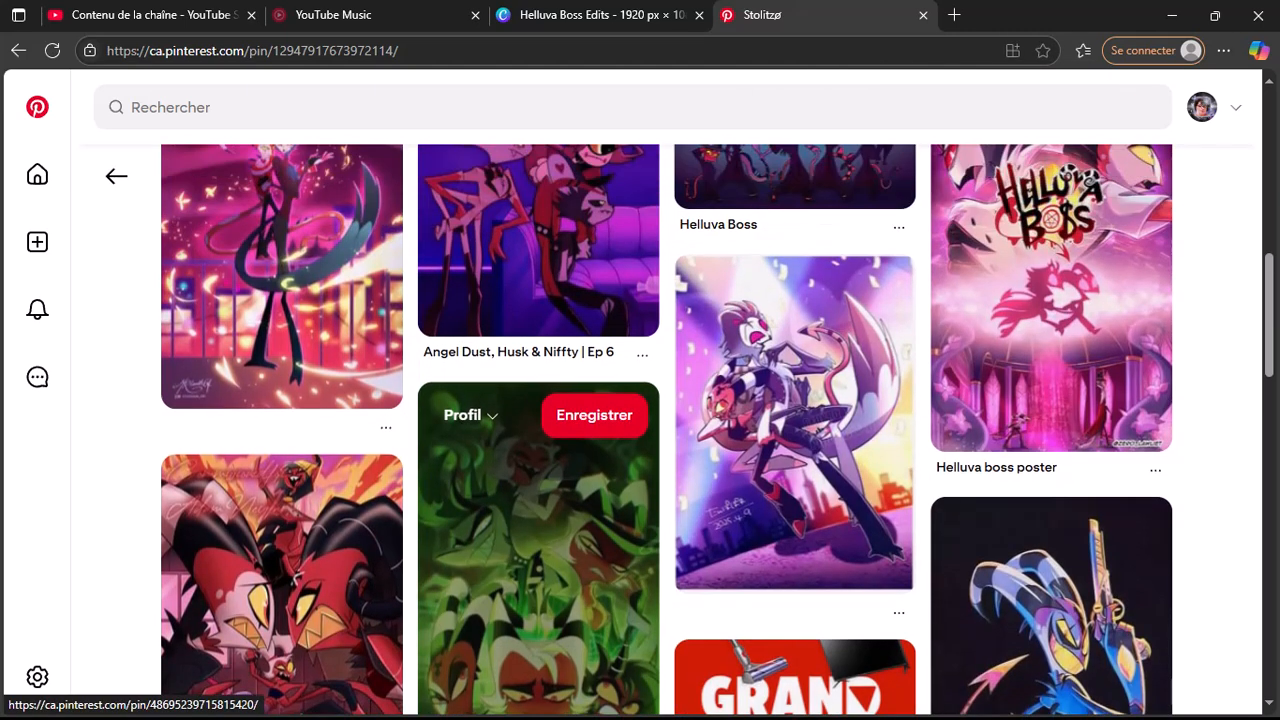
{"action": "scroll", "coordinate": [538, 500], "scroll_direction": "up", "scroll_amount": 3}
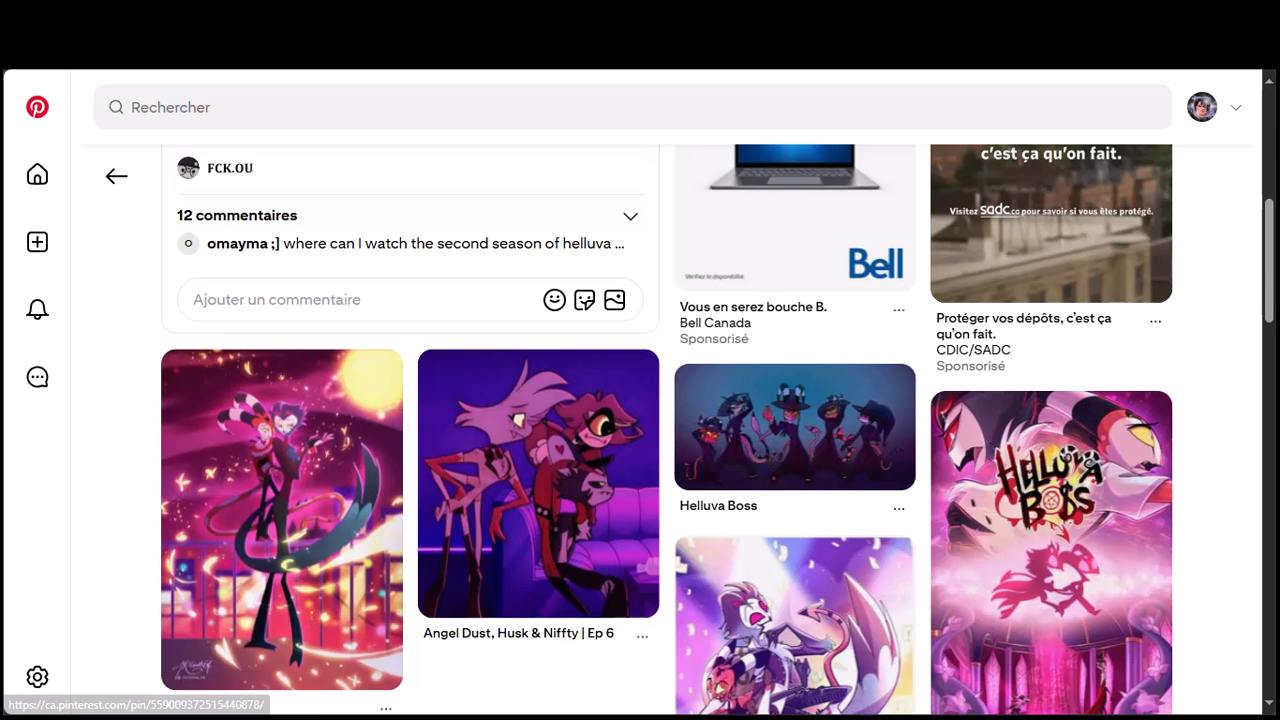
{"action": "scroll", "coordinate": [538, 500], "scroll_direction": "up", "scroll_amount": 4}
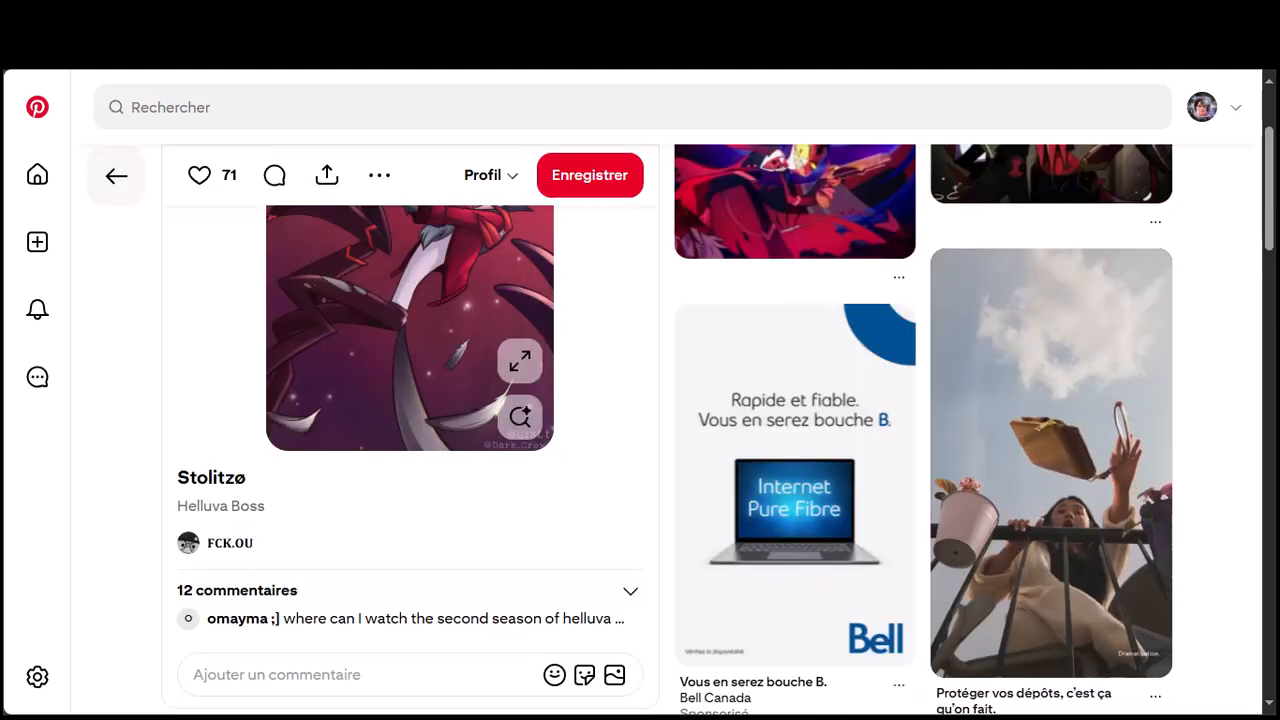
{"action": "left_click", "coordinate": [116, 176]}
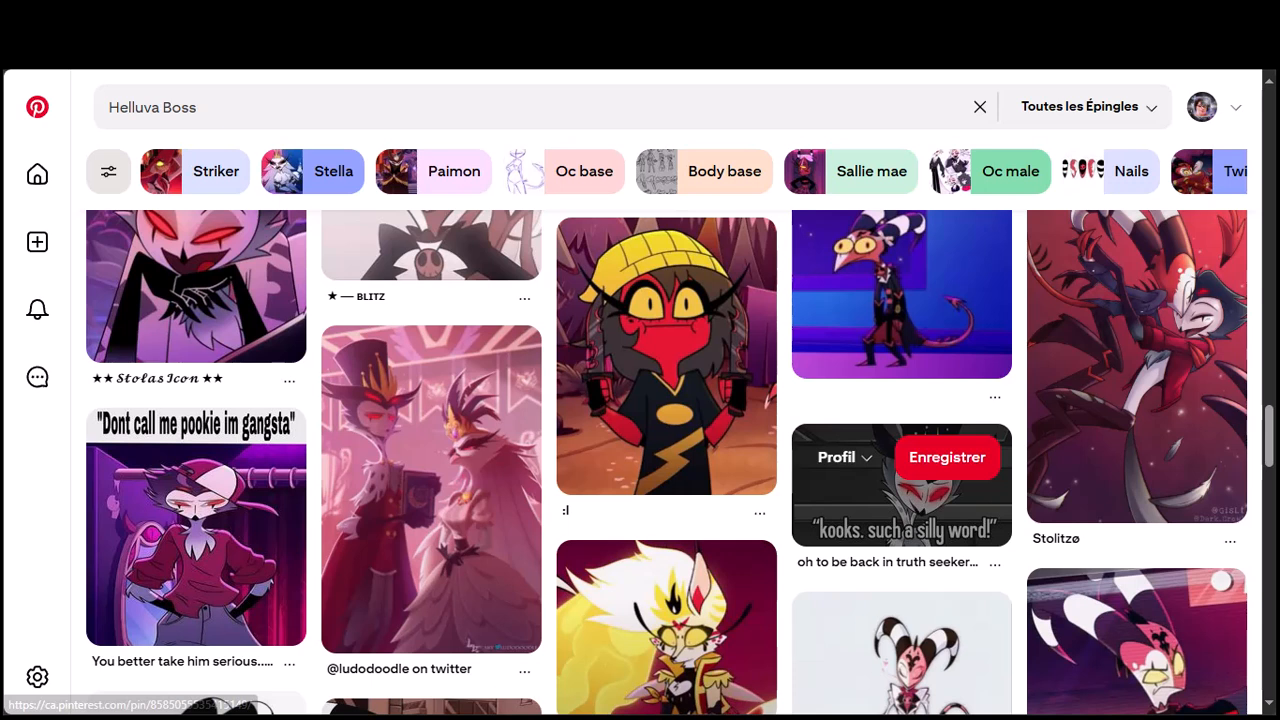
Step: Examine more of the "Helluva Boss" results for group and character artwork suitable for the edit
{"action": "scroll", "coordinate": [900, 430], "scroll_direction": "down", "scroll_amount": 5}
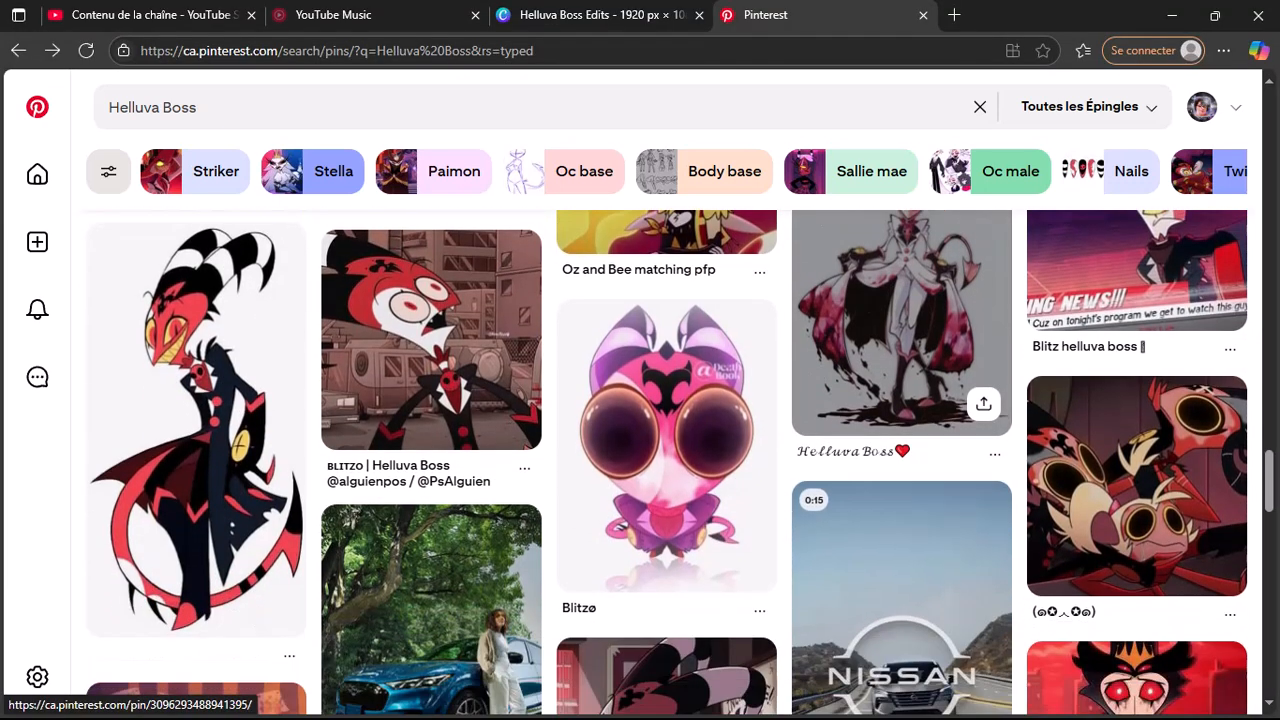
{"action": "scroll", "coordinate": [900, 430], "scroll_direction": "down", "scroll_amount": 3}
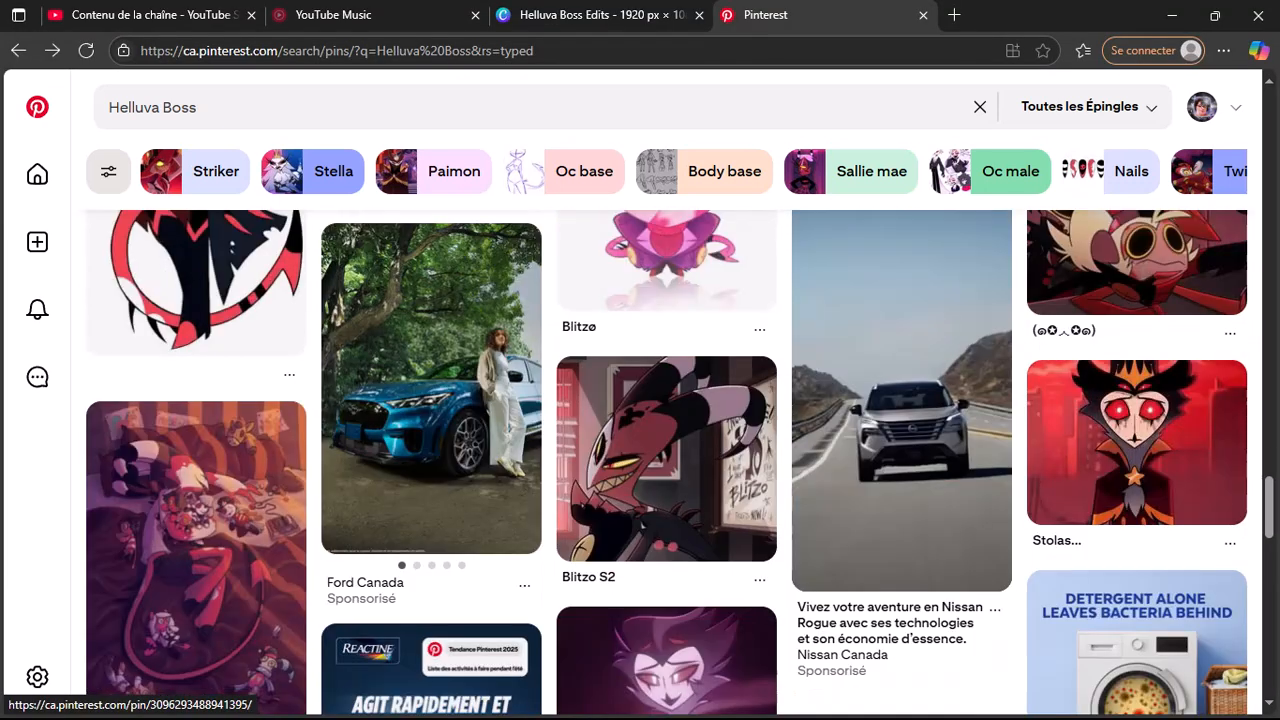
{"action": "scroll", "coordinate": [900, 430], "scroll_direction": "down", "scroll_amount": 1}
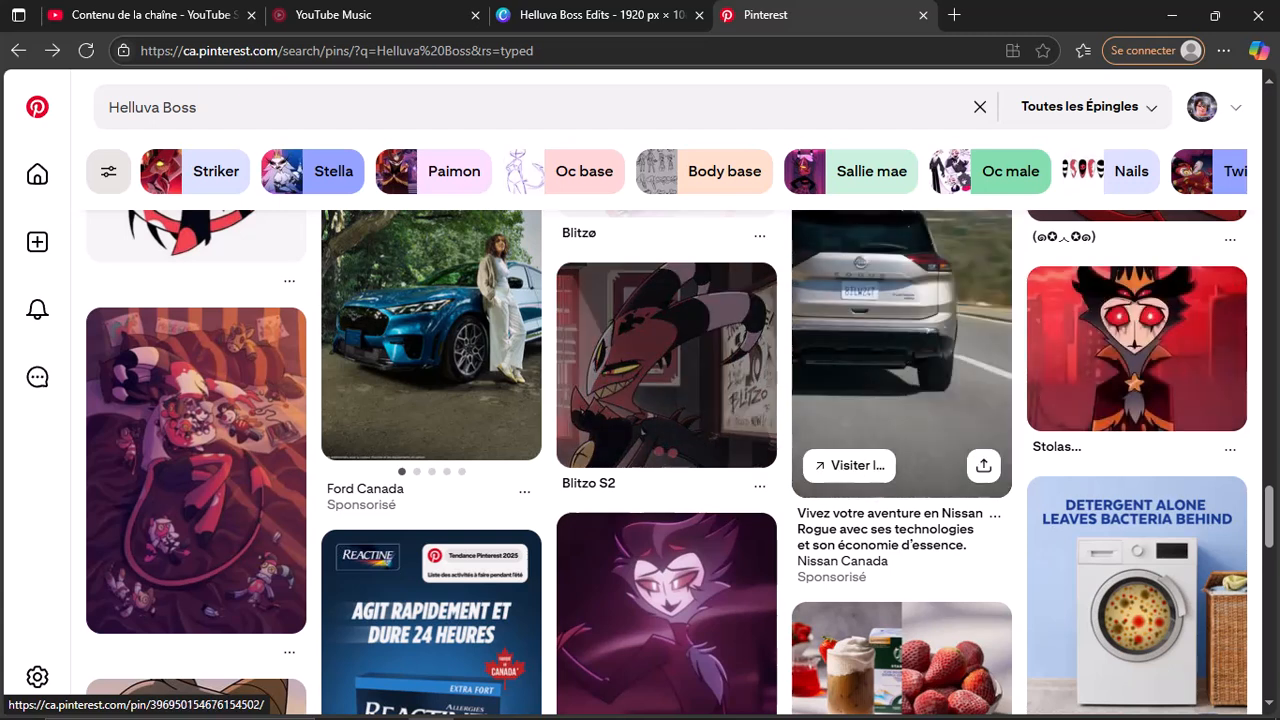
{"action": "scroll", "coordinate": [666, 365], "scroll_direction": "down", "scroll_amount": 2}
{"action": "scroll", "coordinate": [666, 365], "scroll_direction": "down", "scroll_amount": 4}
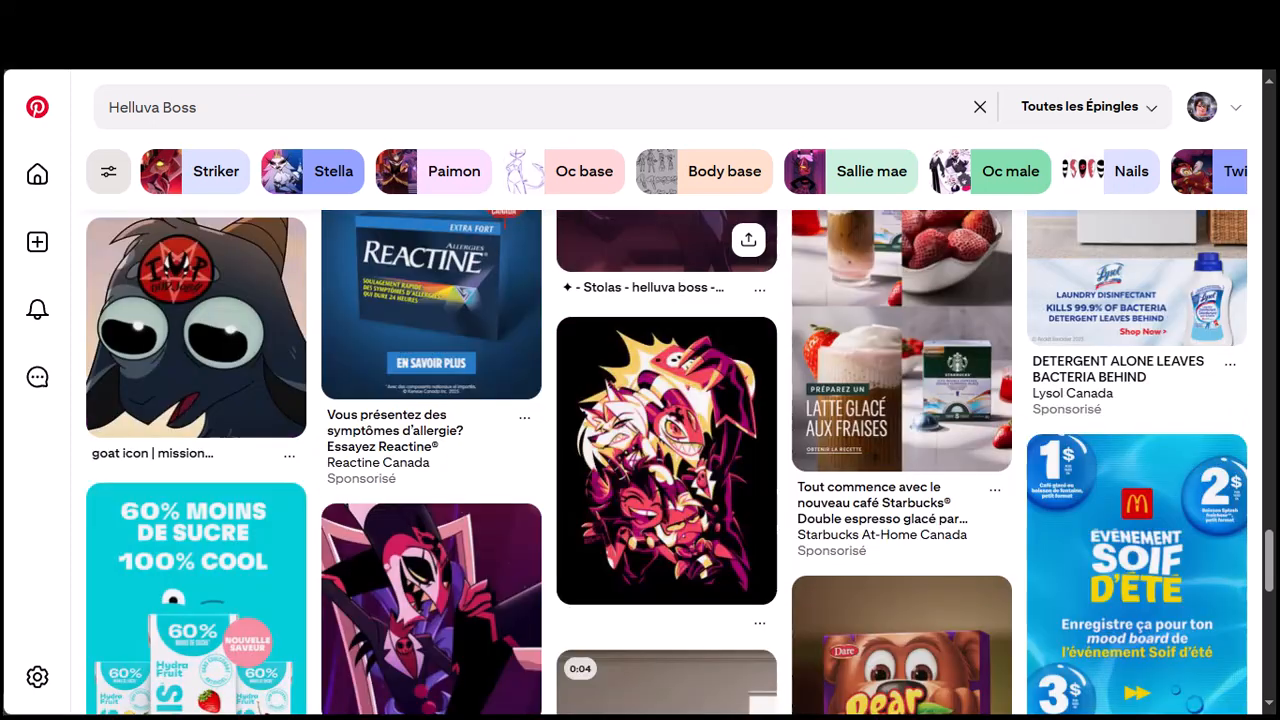
{"action": "scroll", "coordinate": [666, 365], "scroll_direction": "down", "scroll_amount": 1}
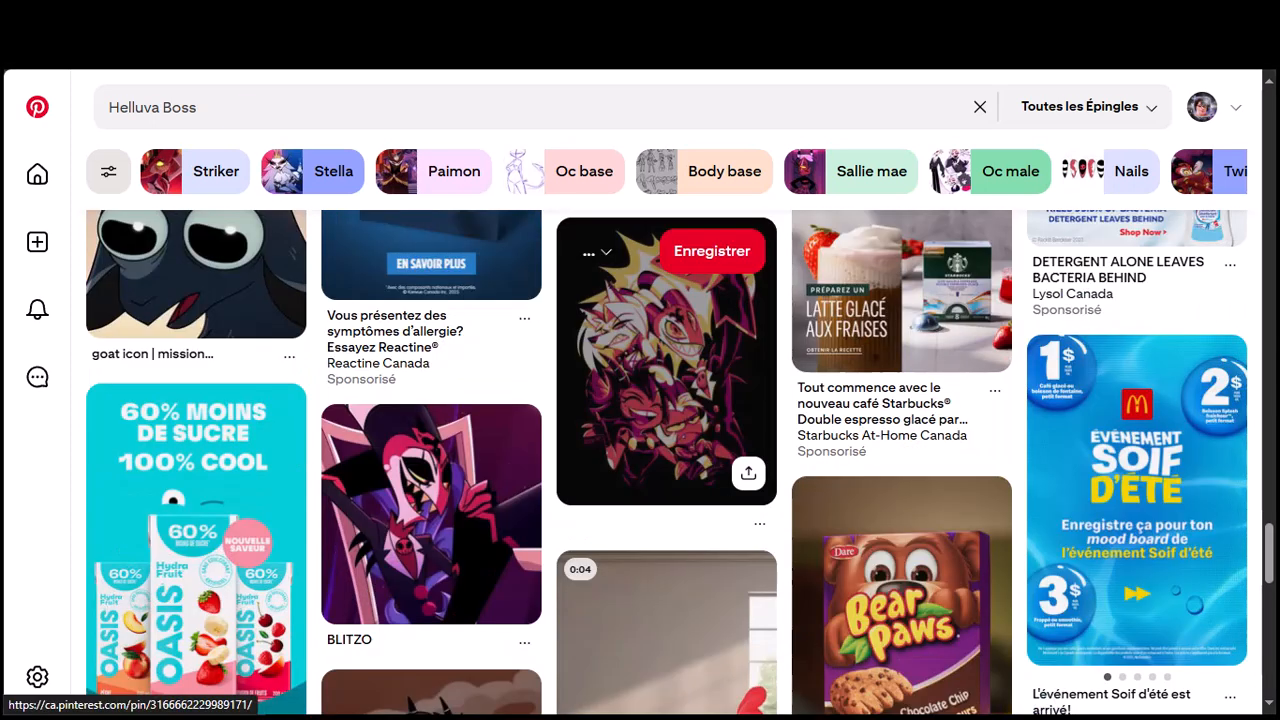
{"action": "scroll", "coordinate": [666, 365], "scroll_direction": "down", "scroll_amount": 4}
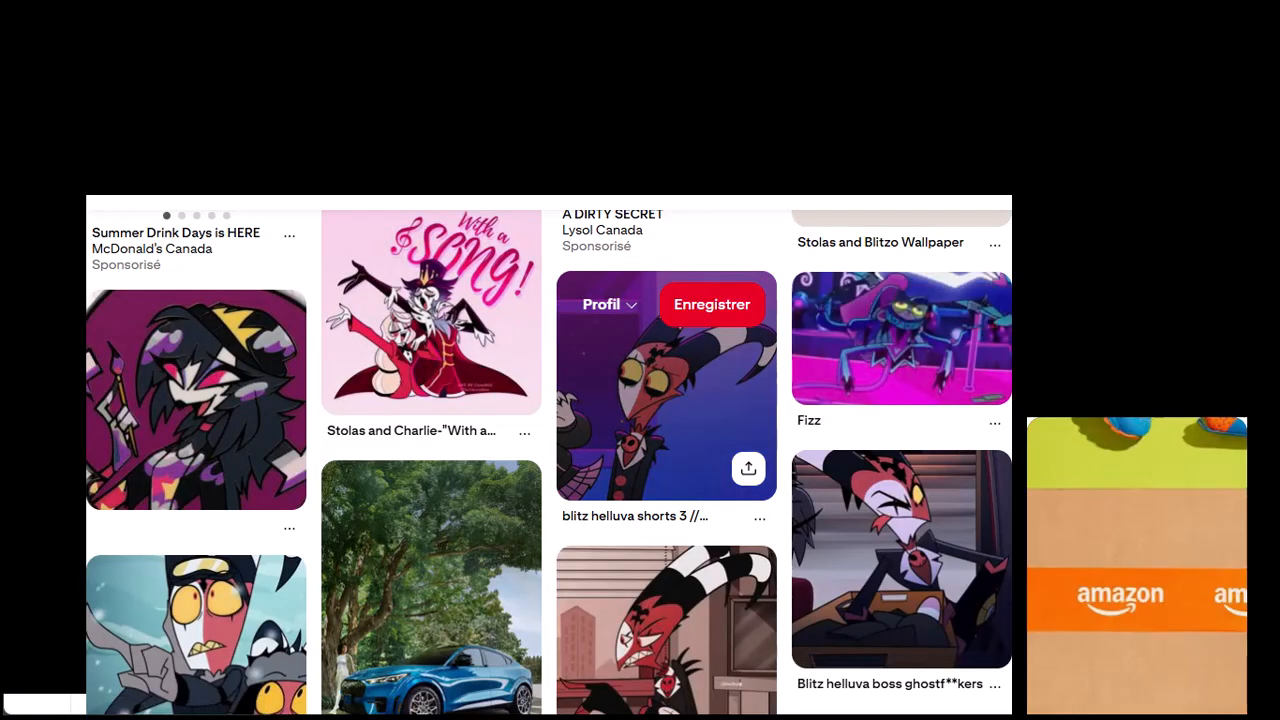
Step: Browse down to the related searches, view the "Blitzo art" results and return to the "Helluva Boss" results
{"action": "scroll", "coordinate": [666, 385], "scroll_direction": "down", "scroll_amount": 2}
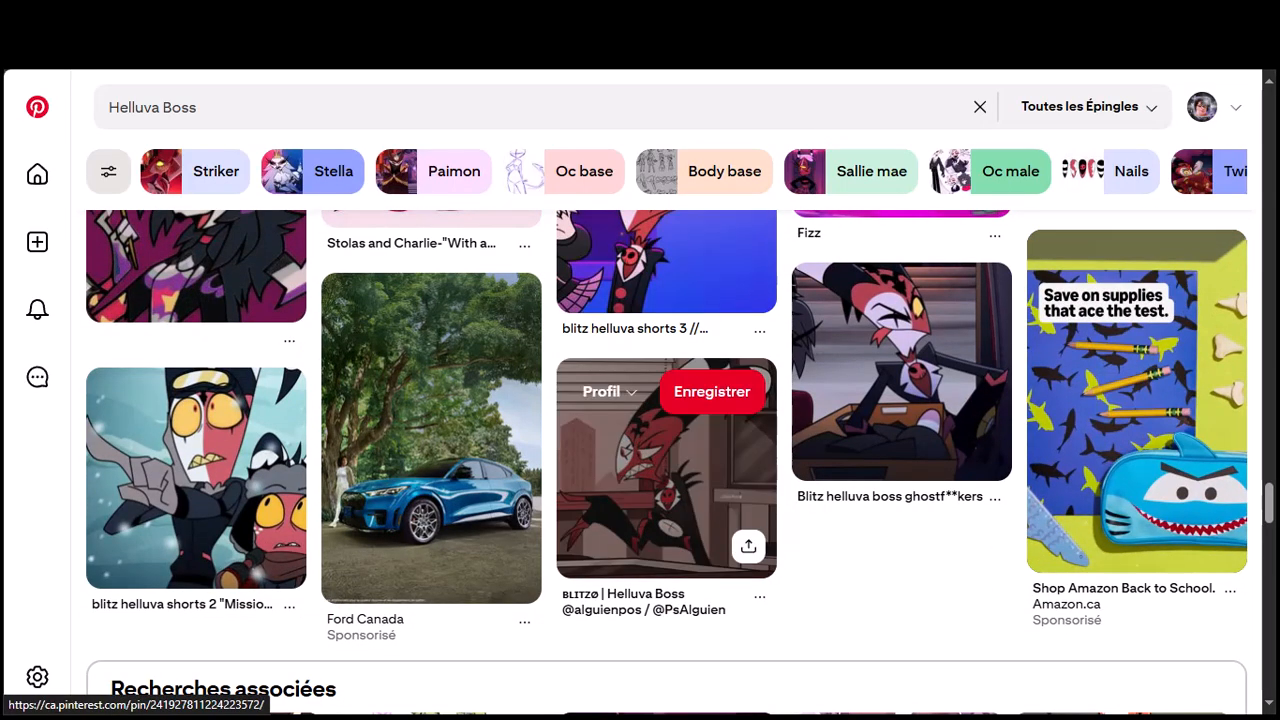
{"action": "scroll", "coordinate": [666, 467], "scroll_direction": "down", "scroll_amount": 2}
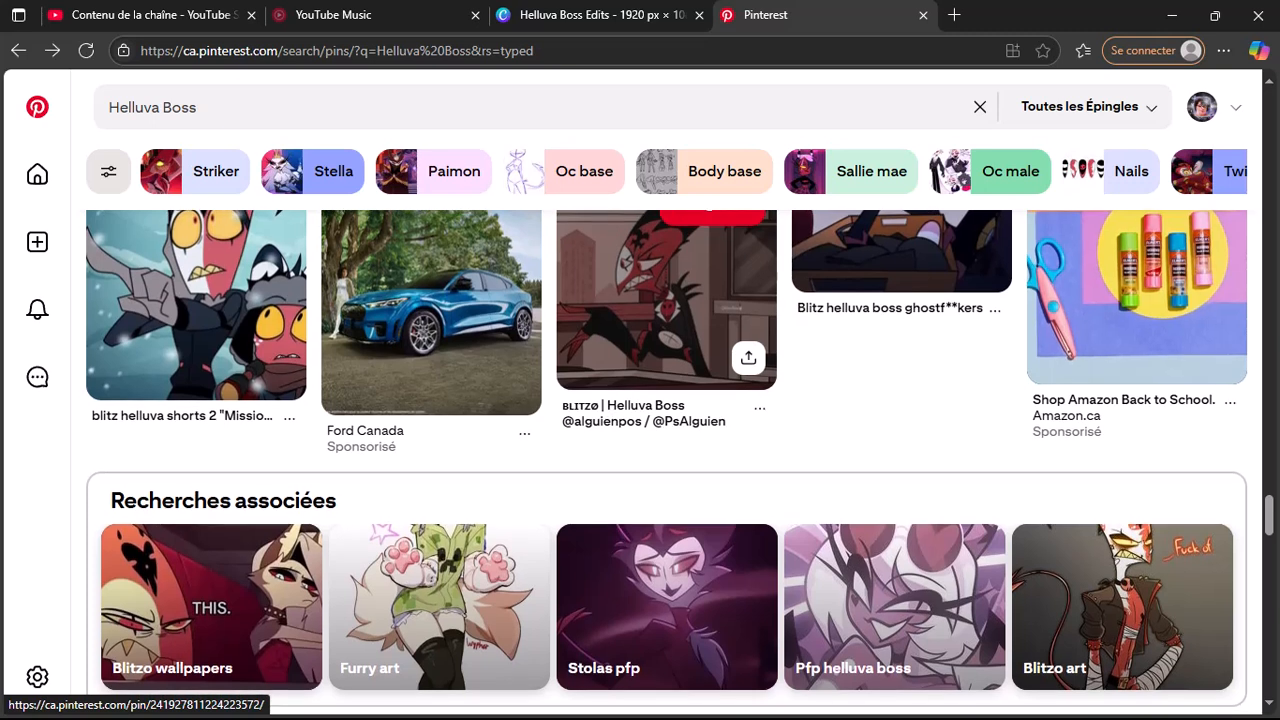
{"action": "scroll", "coordinate": [666, 467], "scroll_direction": "down", "scroll_amount": 2}
{"action": "scroll", "coordinate": [666, 500], "scroll_direction": "down", "scroll_amount": 2}
{"action": "scroll", "coordinate": [666, 500], "scroll_direction": "up", "scroll_amount": 1}
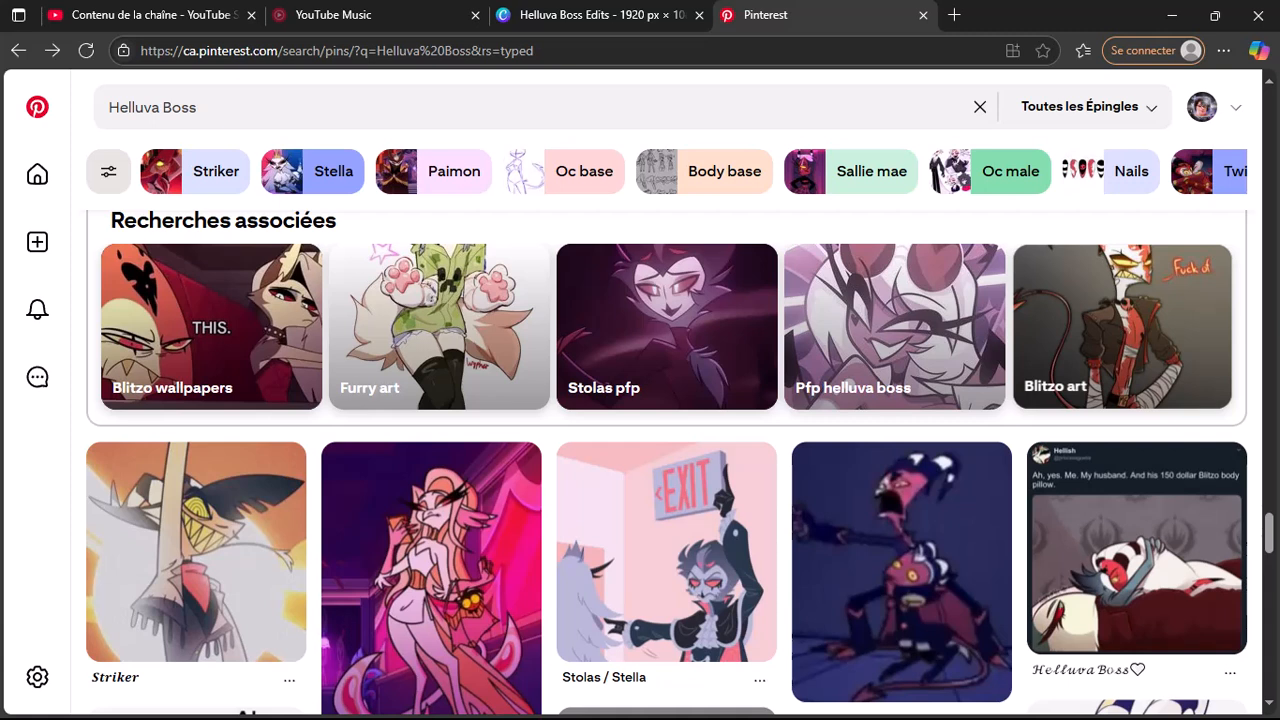
{"action": "left_click", "coordinate": [1122, 330]}
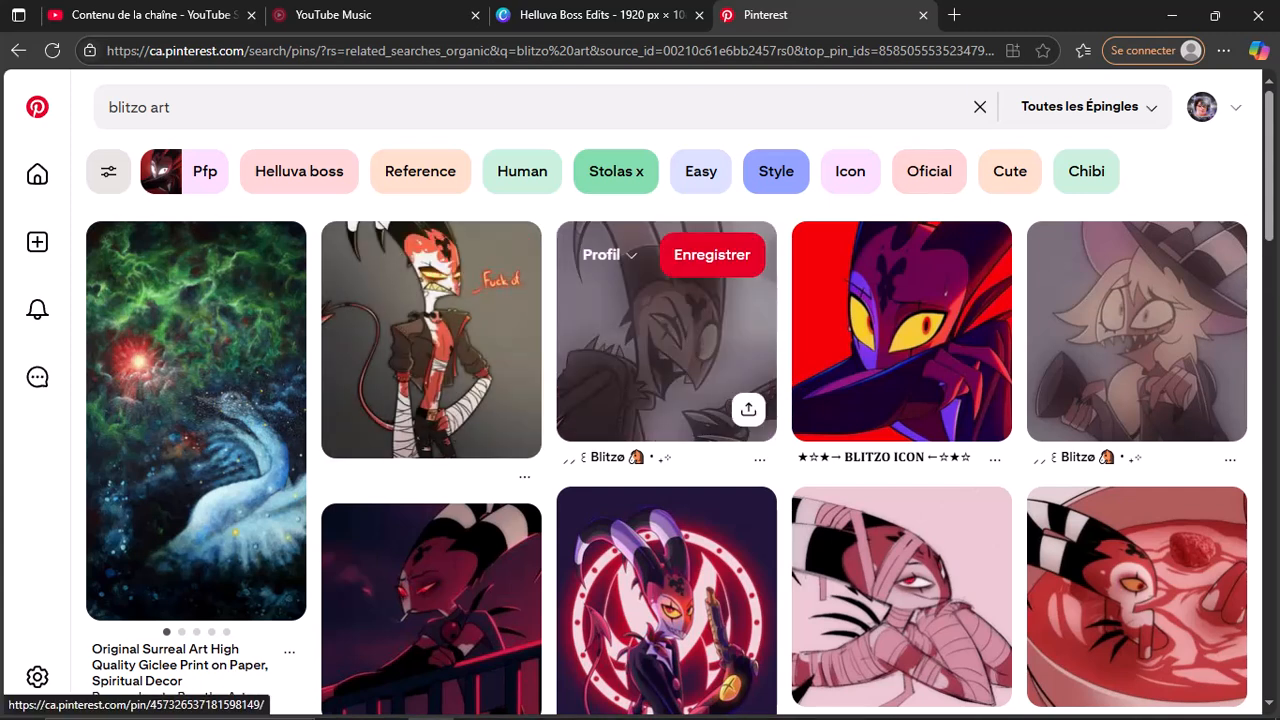
{"action": "left_click", "coordinate": [18, 50]}
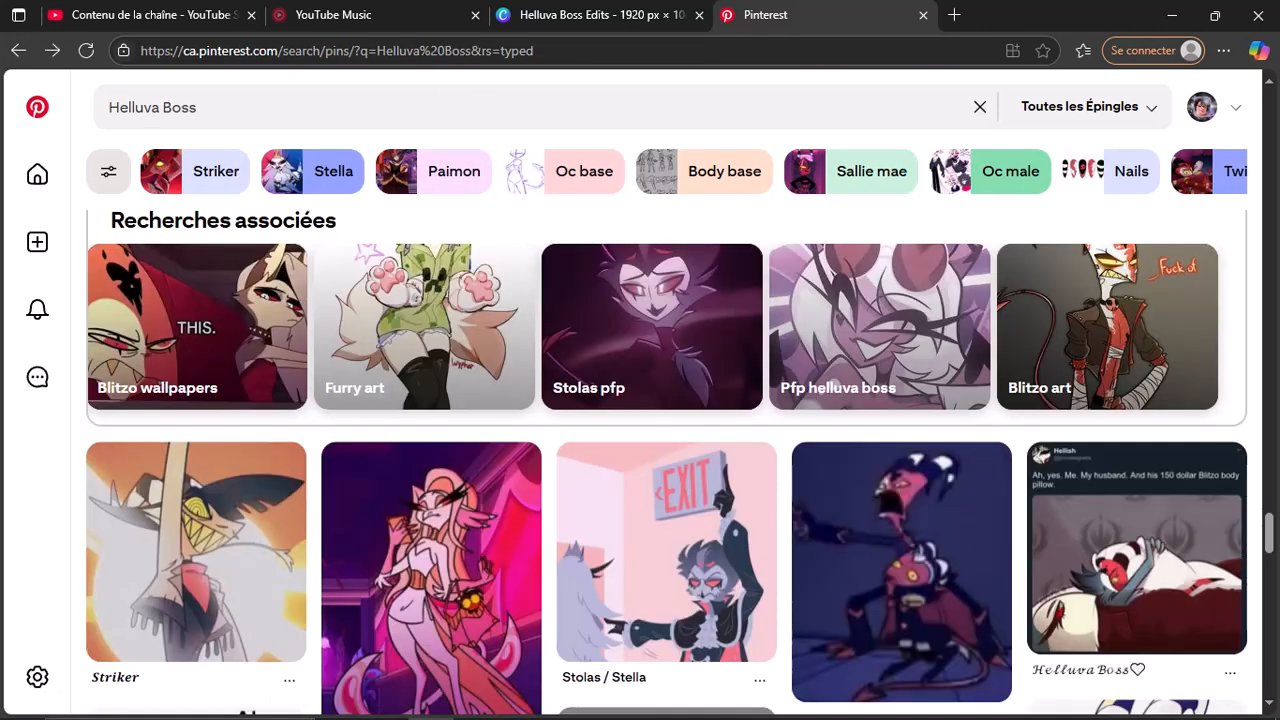
Step: Replace the "Helluva Boss" query with "Fizzarolli" and run the search
{"action": "left_click", "coordinate": [533, 107]}
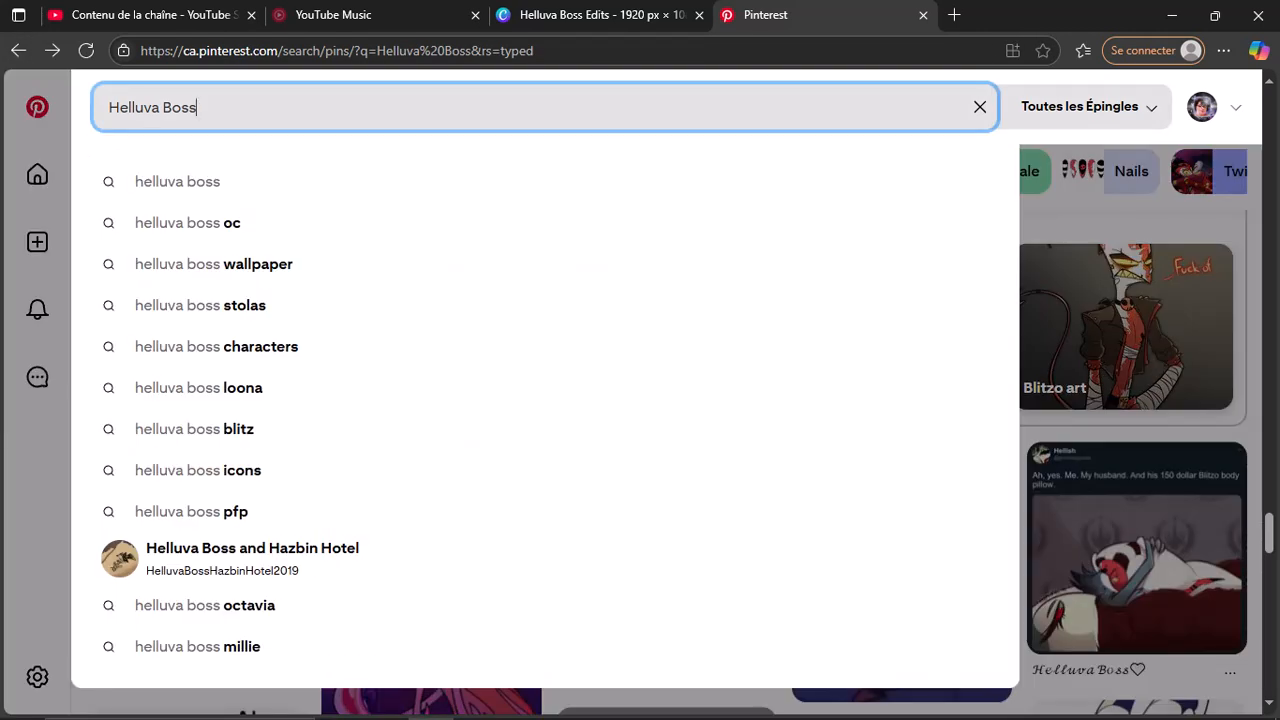
{"action": "key", "text": "BackSpace"}
{"action": "key", "text": "BackSpace"}
{"action": "key", "text": "BackSpace"}
{"action": "key", "text": "BackSpace"}
{"action": "key", "text": "BackSpace"}
{"action": "key", "text": "BackSpace"}
{"action": "key", "text": "BackSpace"}
{"action": "key", "text": "BackSpace"}
{"action": "key", "text": "BackSpace"}
{"action": "key", "text": "BackSpace"}
{"action": "key", "text": "BackSpace"}
{"action": "key", "text": "BackSpace"}
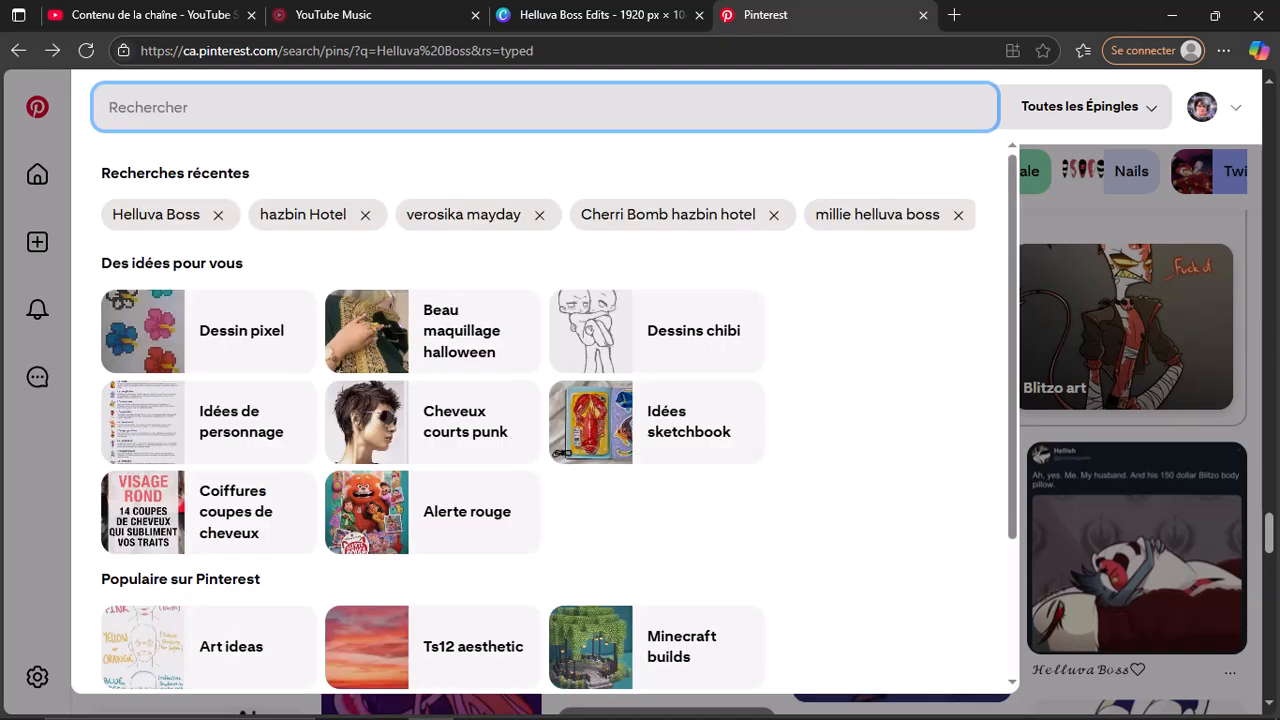
{"action": "type", "text": "H"}
{"action": "type", "text": "i"}
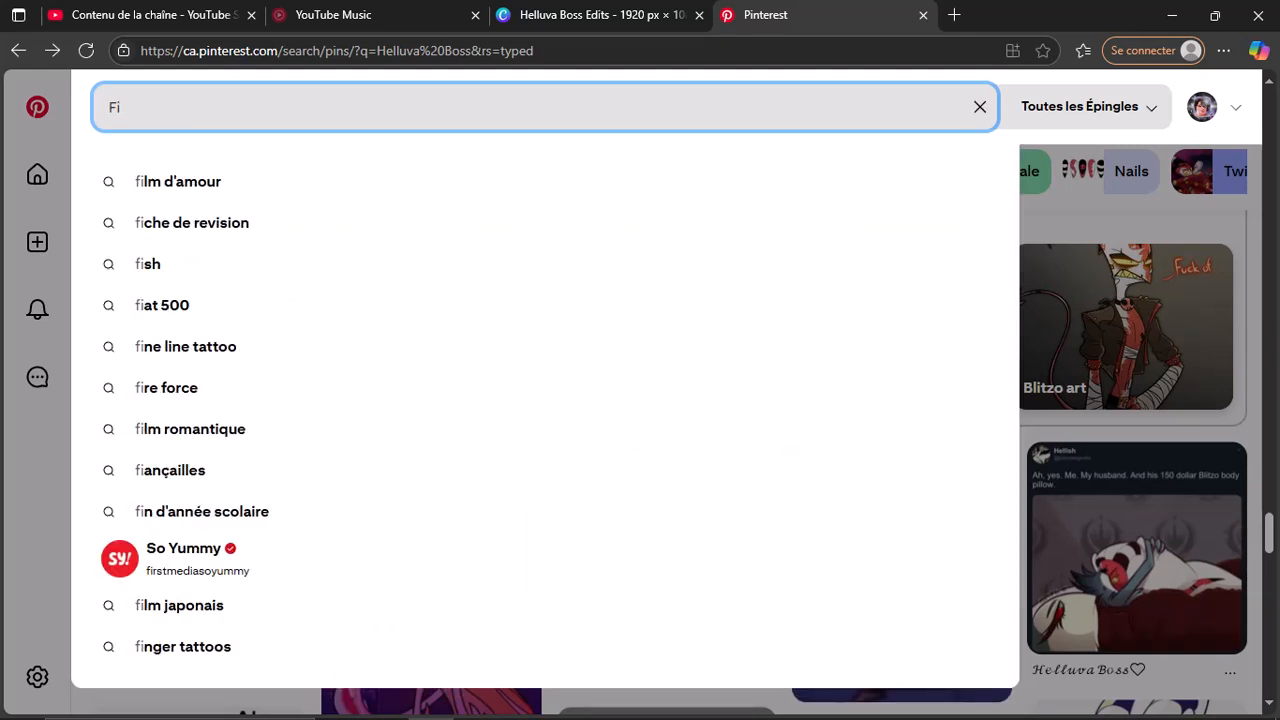
{"action": "type", "text": "zzar"}
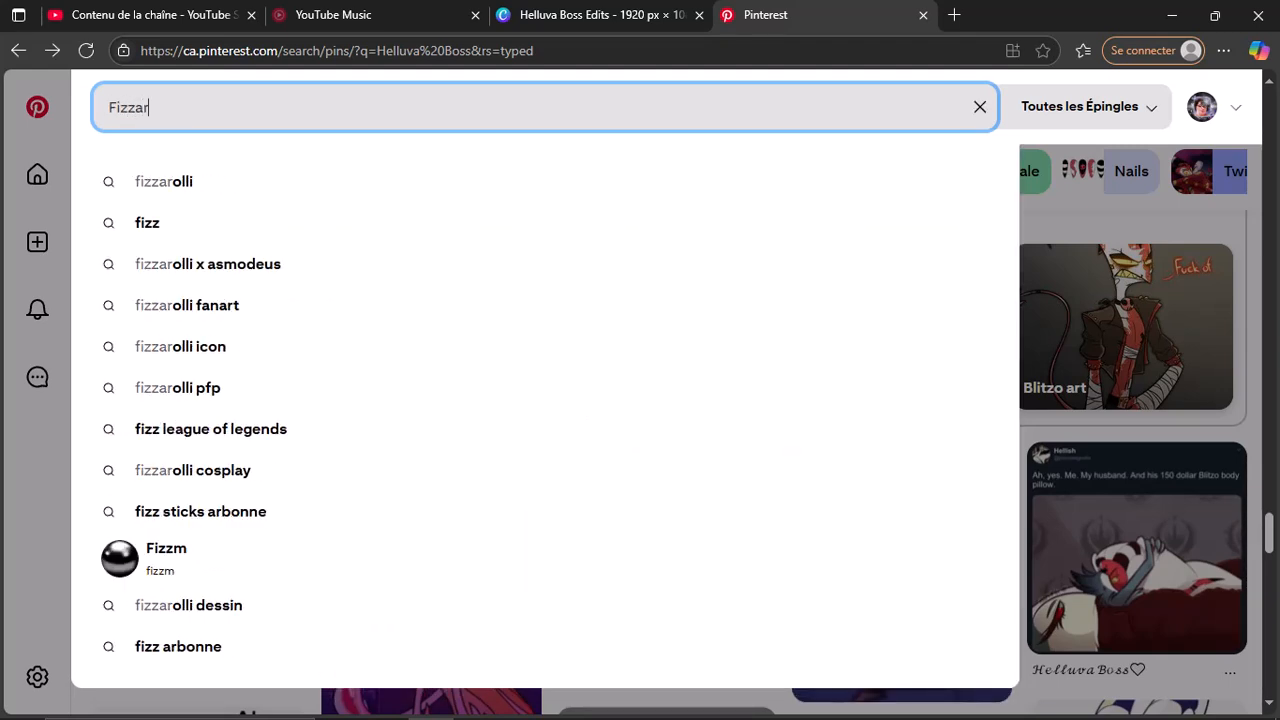
{"action": "type", "text": "olli"}
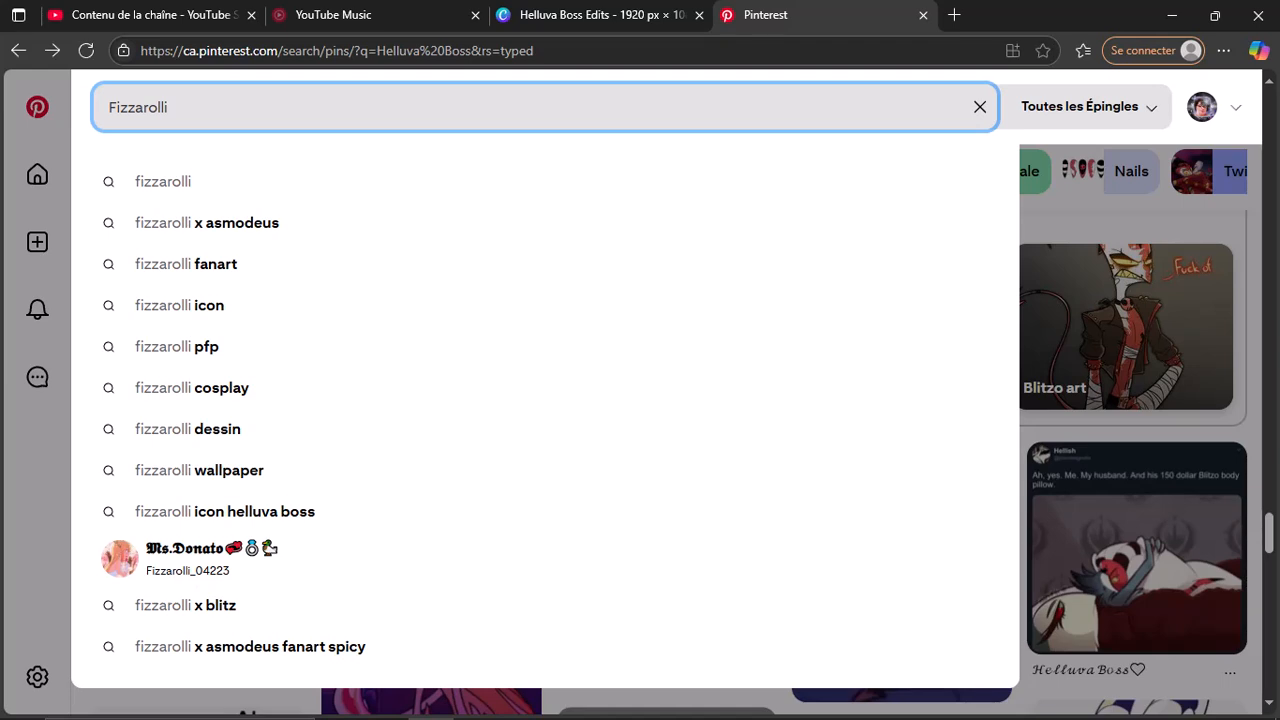
{"action": "key", "text": "Return"}
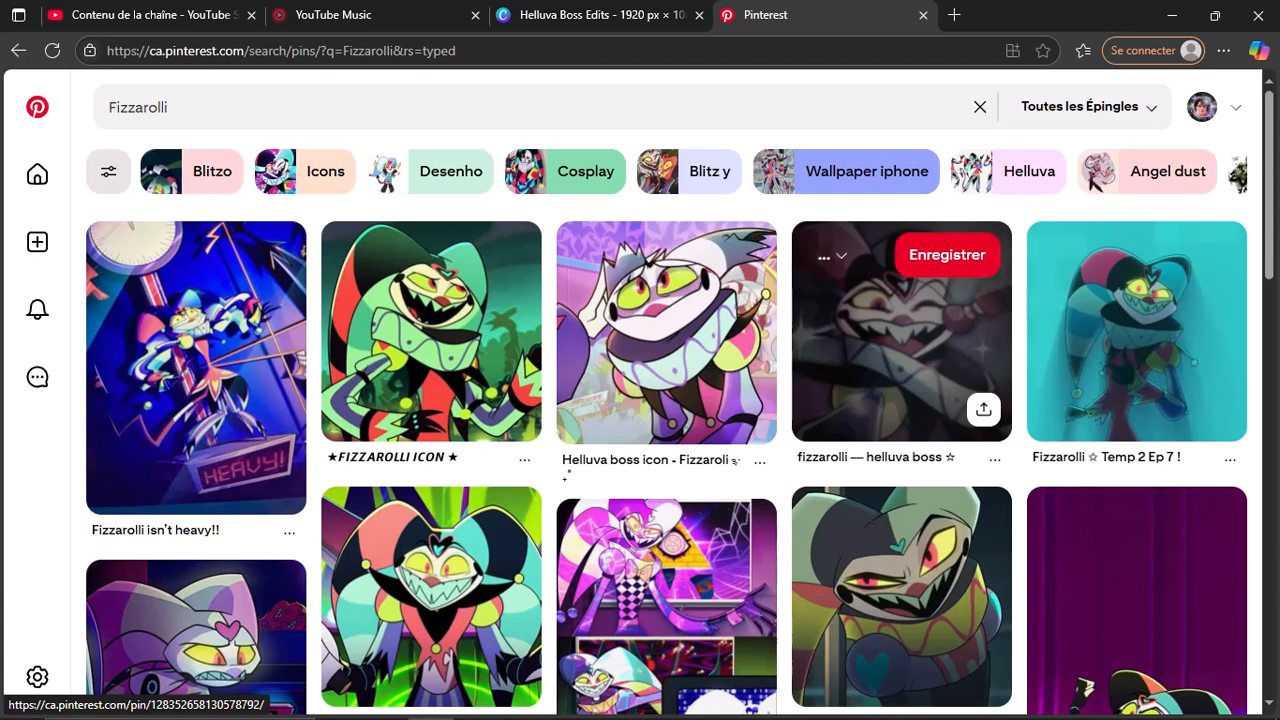
Step: Examine the "Fizzarolli" results for a suitable picture of the character
{"action": "scroll", "coordinate": [430, 300], "scroll_direction": "down", "scroll_amount": 1}
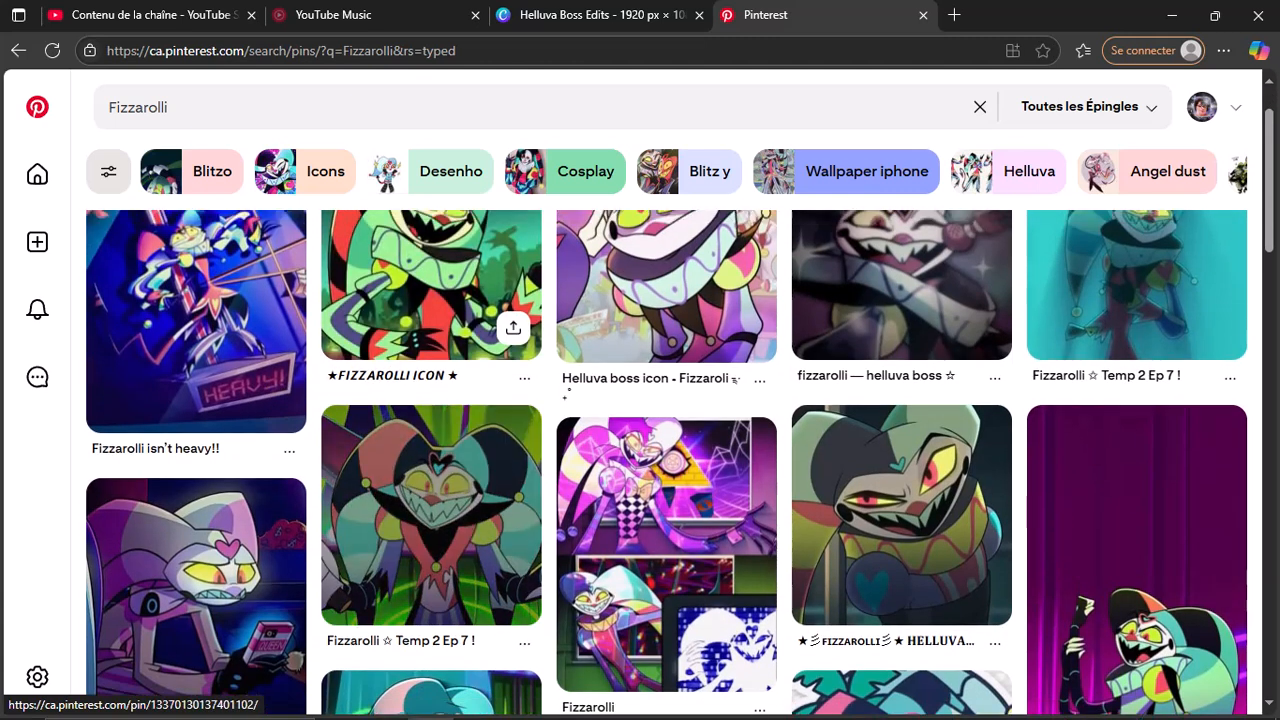
{"action": "scroll", "coordinate": [430, 300], "scroll_direction": "down", "scroll_amount": 2}
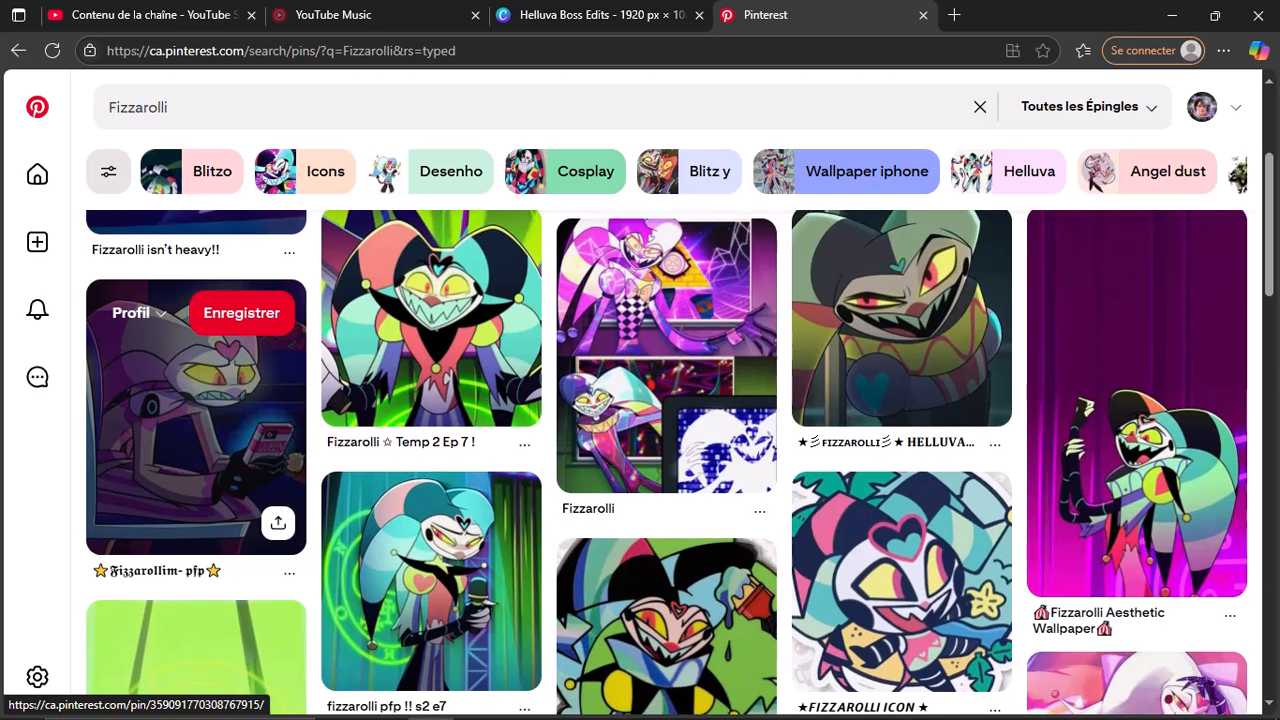
{"action": "scroll", "coordinate": [196, 450], "scroll_direction": "up", "scroll_amount": 1}
{"action": "scroll", "coordinate": [196, 500], "scroll_direction": "up", "scroll_amount": 2}
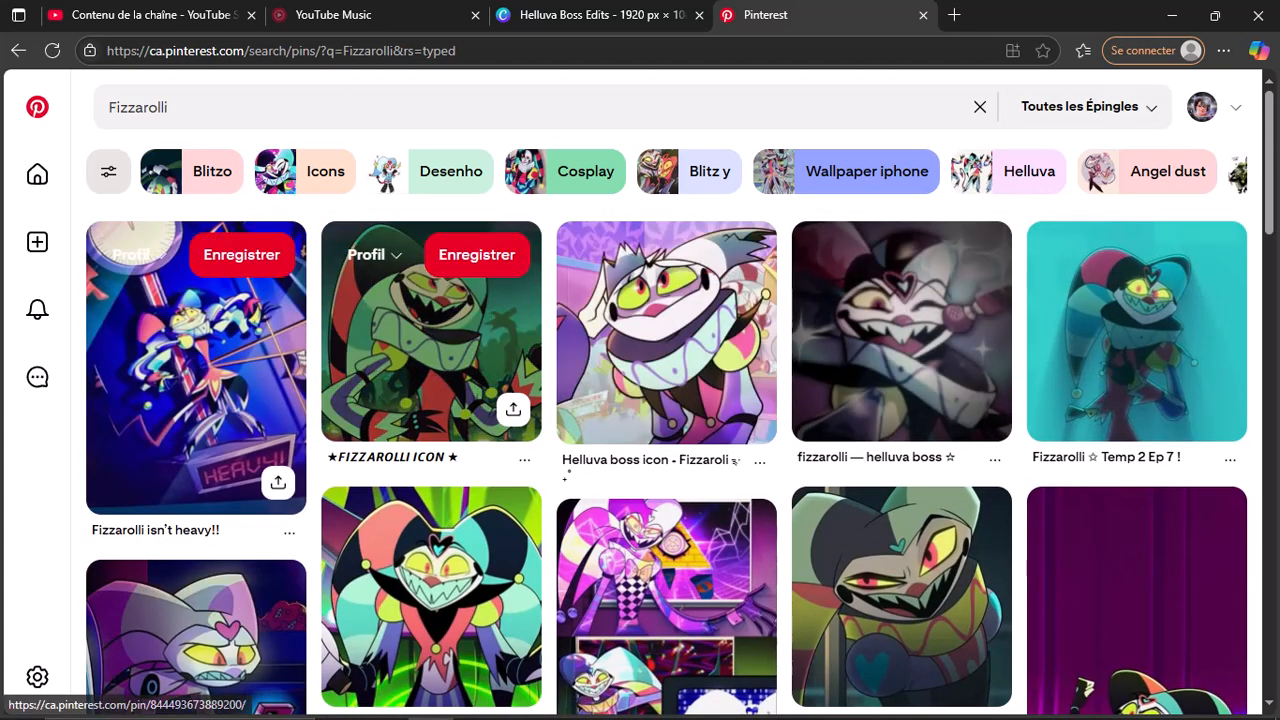
{"action": "scroll", "coordinate": [667, 460], "scroll_direction": "down", "scroll_amount": 3}
{"action": "scroll", "coordinate": [667, 460], "scroll_direction": "down", "scroll_amount": 5}
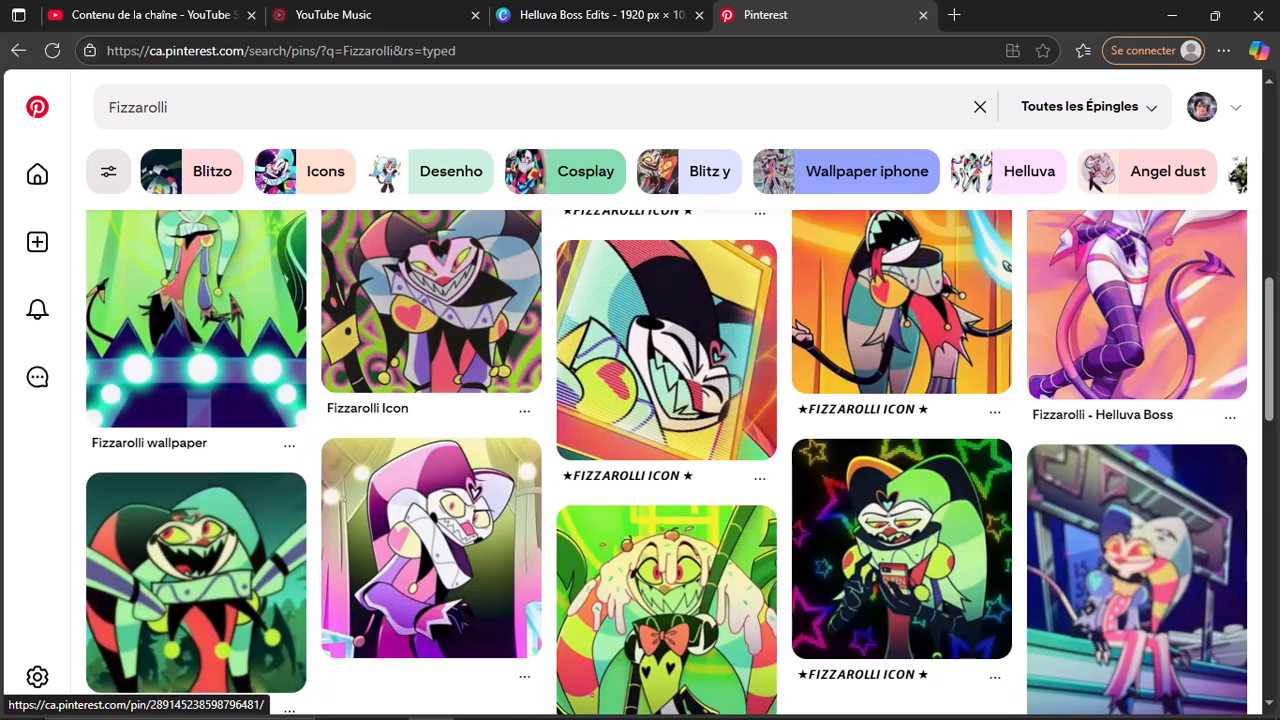
{"action": "scroll", "coordinate": [667, 460], "scroll_direction": "up", "scroll_amount": 2}
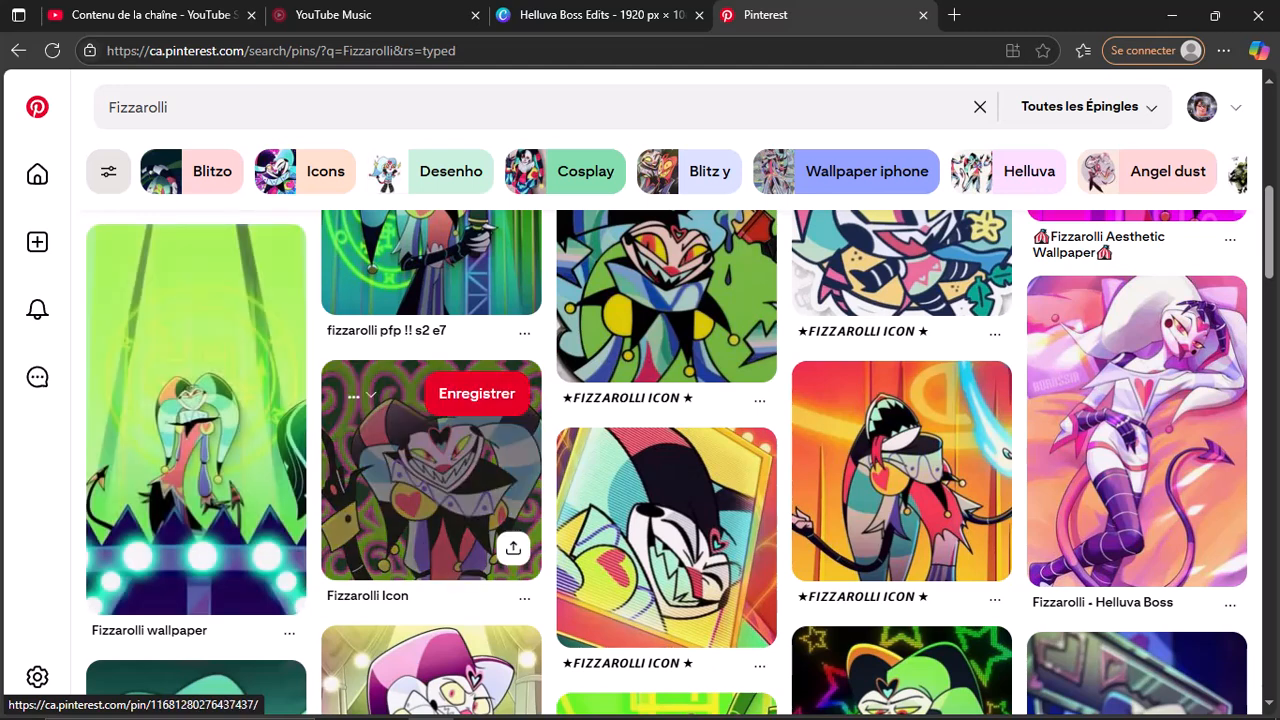
{"action": "scroll", "coordinate": [430, 450], "scroll_direction": "down", "scroll_amount": 5}
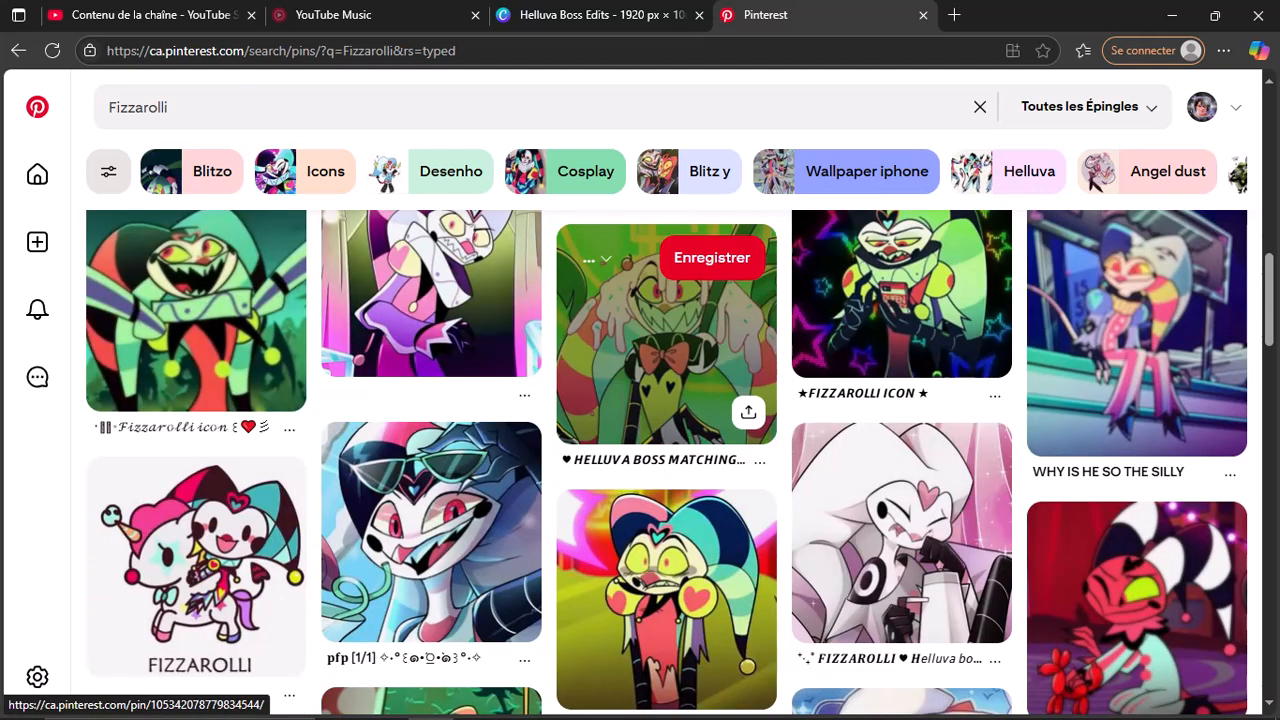
{"action": "scroll", "coordinate": [666, 400], "scroll_direction": "up", "scroll_amount": 3}
{"action": "scroll", "coordinate": [666, 400], "scroll_direction": "down", "scroll_amount": 2}
{"action": "scroll", "coordinate": [666, 330], "scroll_direction": "down", "scroll_amount": 1}
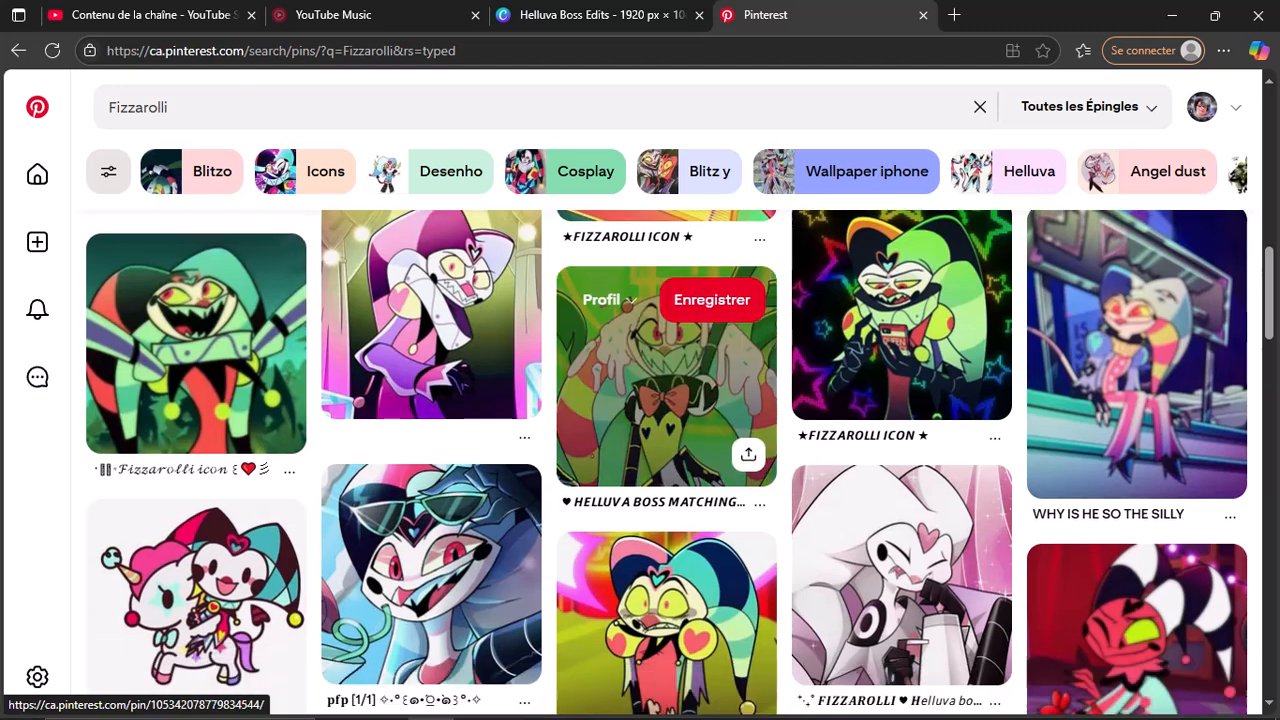
{"action": "scroll", "coordinate": [666, 330], "scroll_direction": "down", "scroll_amount": 4}
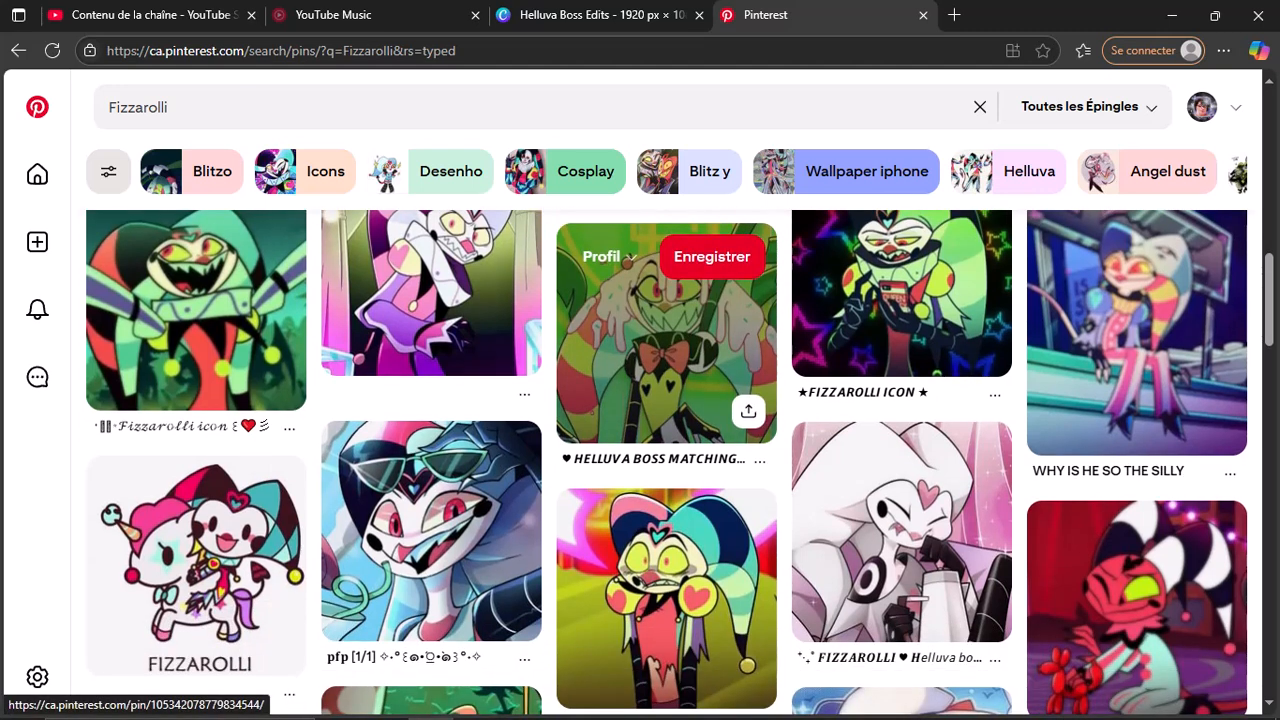
Step: Examine more of the "Fizzarolli" results, comparing the icon and wallpaper pictures further down with those at the start
{"action": "scroll", "coordinate": [666, 330], "scroll_direction": "down", "scroll_amount": 2}
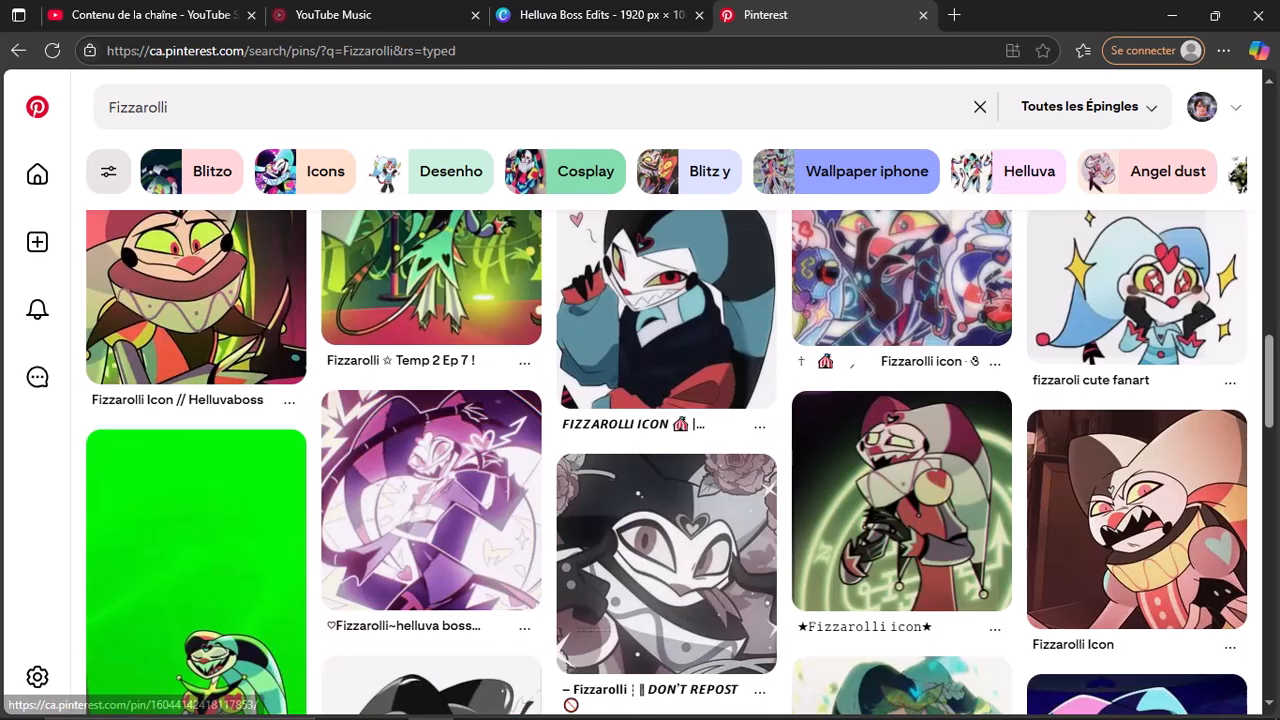
{"action": "scroll", "coordinate": [666, 330], "scroll_direction": "down", "scroll_amount": 2}
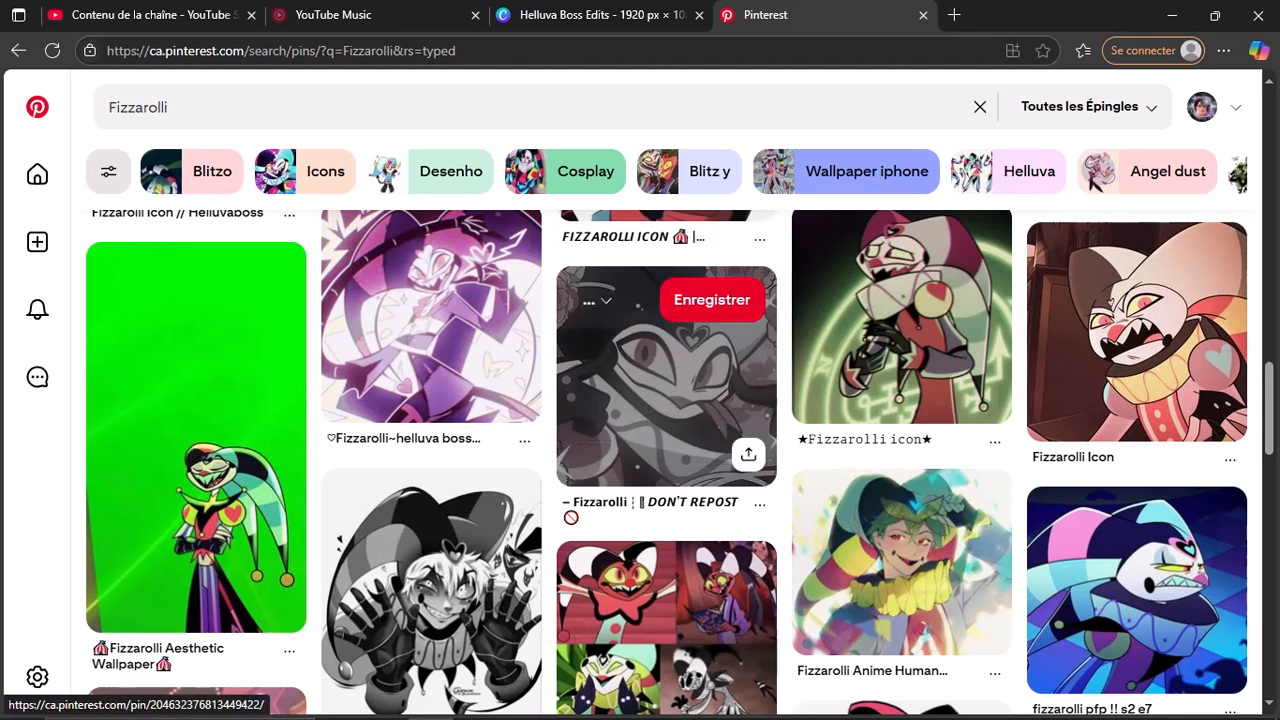
{"action": "scroll", "coordinate": [666, 330], "scroll_direction": "down", "scroll_amount": 3}
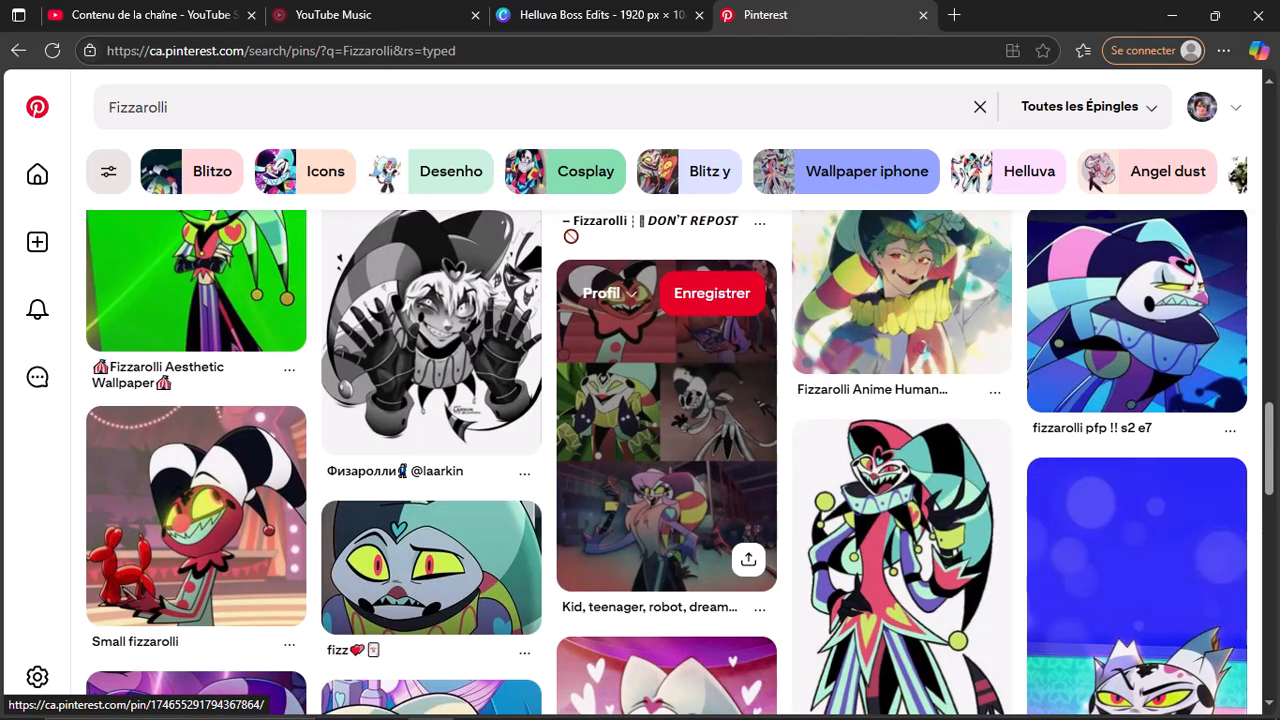
{"action": "scroll", "coordinate": [666, 570], "scroll_direction": "down", "scroll_amount": 5}
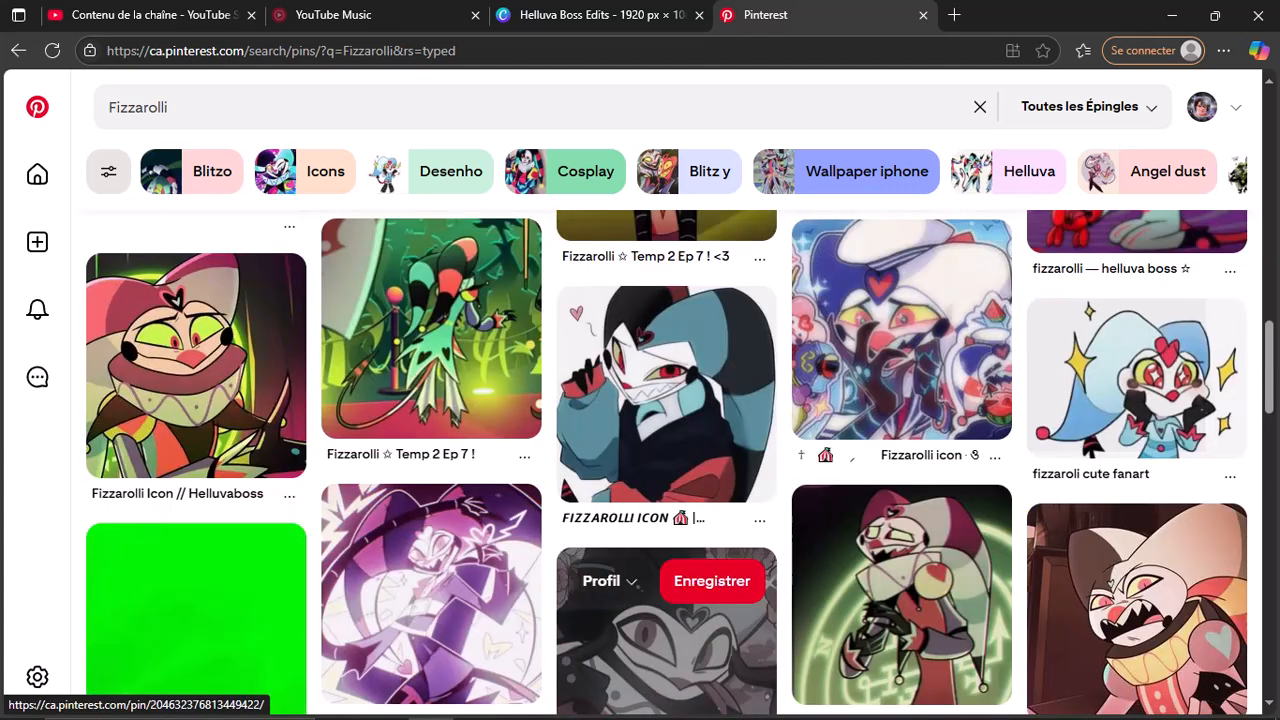
{"action": "scroll", "coordinate": [666, 600], "scroll_direction": "down", "scroll_amount": 5}
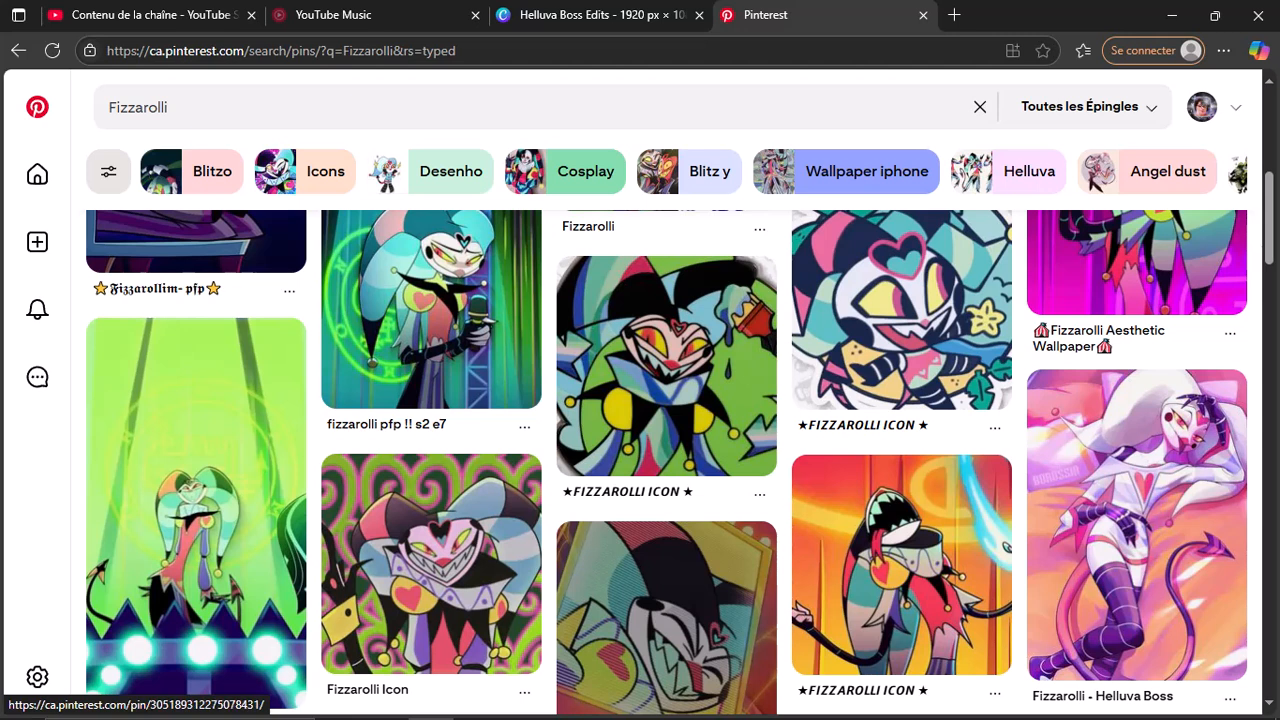
{"action": "scroll", "coordinate": [666, 600], "scroll_direction": "up", "scroll_amount": 5}
{"action": "scroll", "coordinate": [666, 330], "scroll_direction": "down", "scroll_amount": 1}
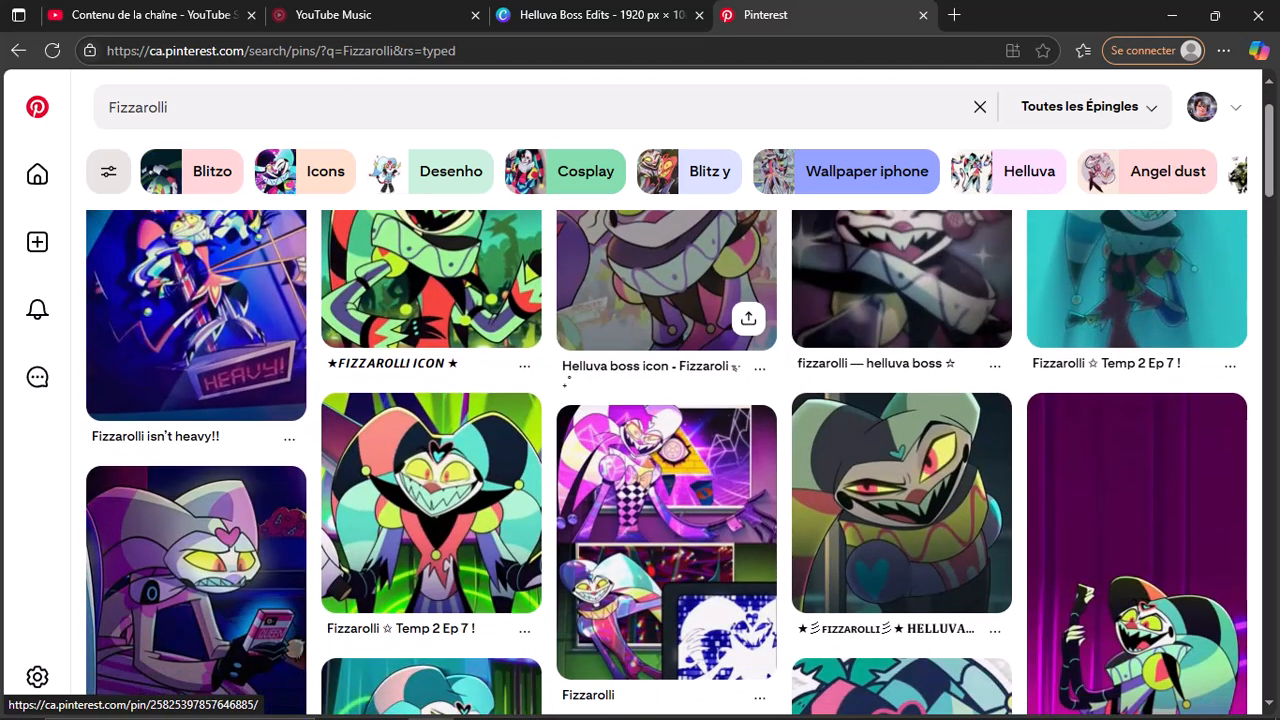
{"action": "scroll", "coordinate": [666, 330], "scroll_direction": "up", "scroll_amount": 1}
{"action": "scroll", "coordinate": [901, 330], "scroll_direction": "up", "scroll_amount": 1}
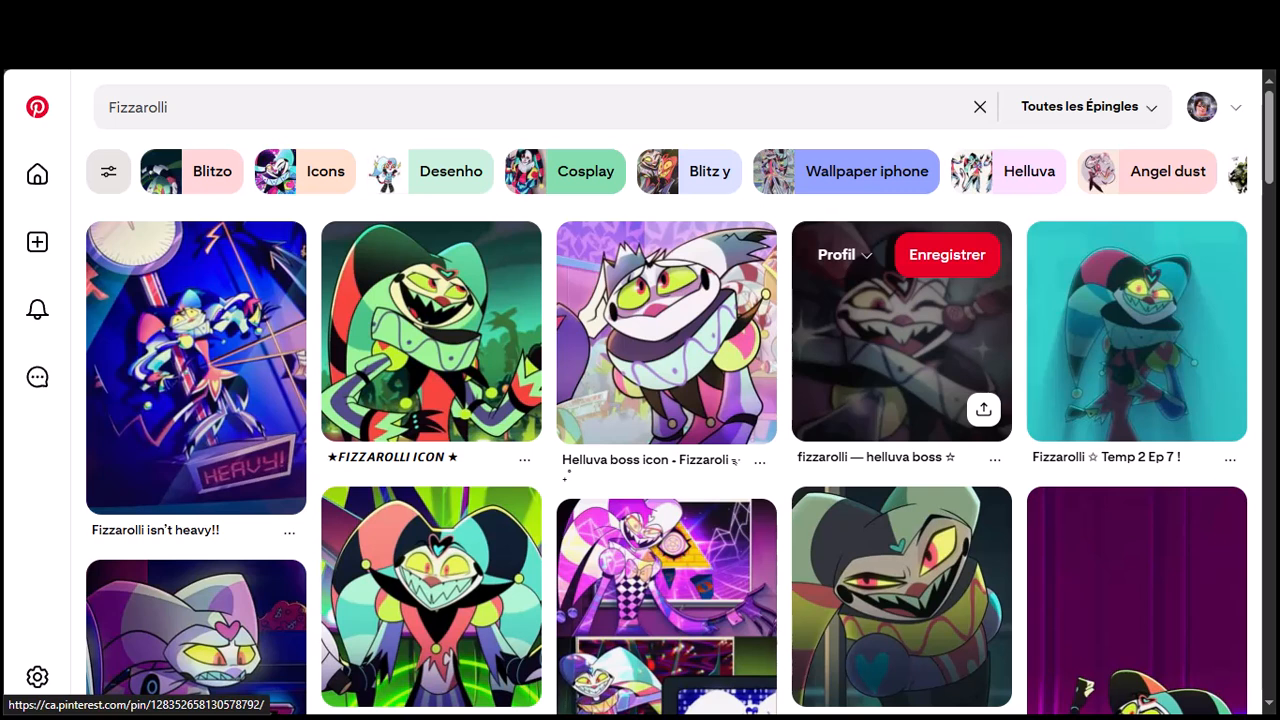
Step: Open the "fizzarolli — helluva boss" pin with the winking face and save its image as a JPEG in "Pictures for Video Editing"
{"action": "left_click", "coordinate": [901, 330]}
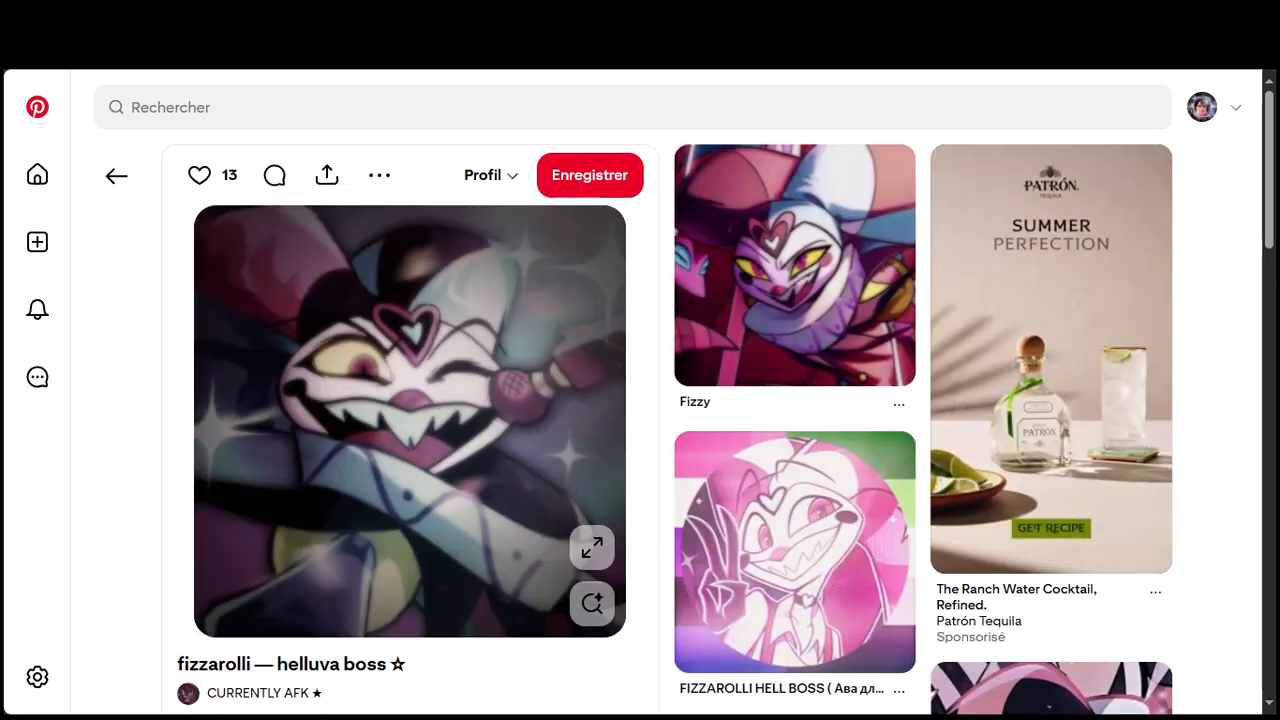
{"action": "right_click", "coordinate": [416, 433]}
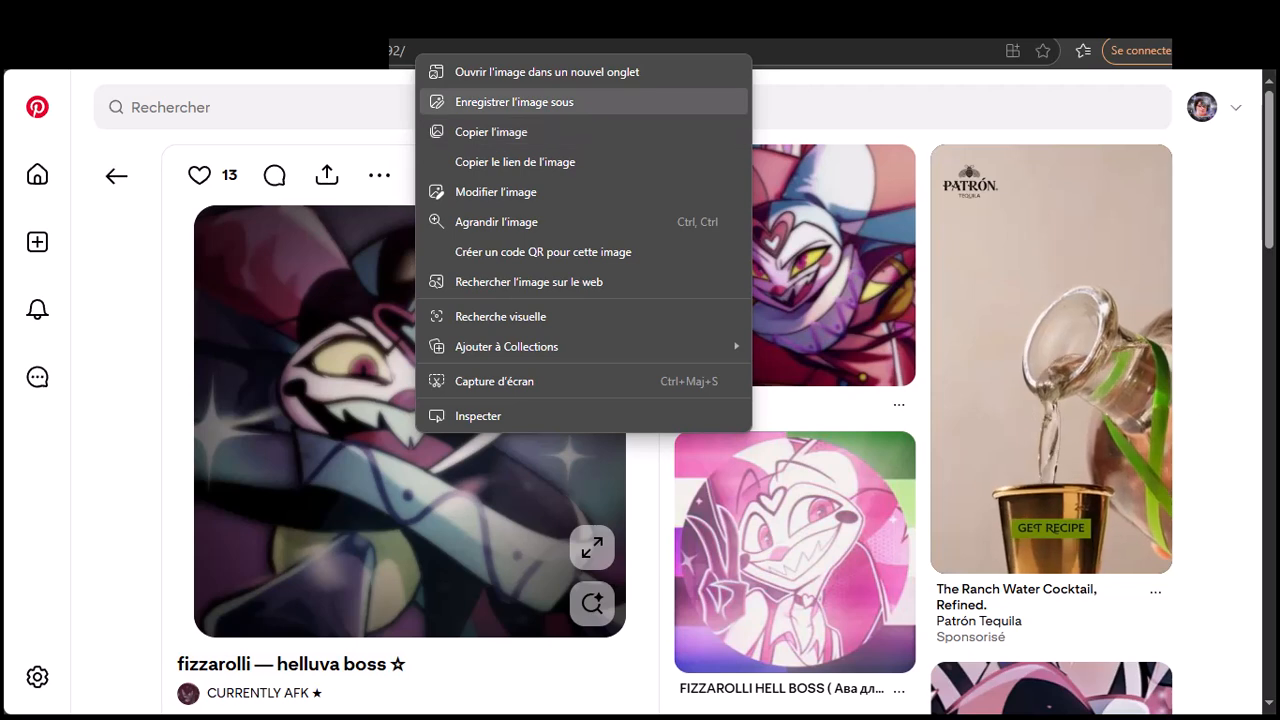
{"action": "left_click", "coordinate": [514, 102]}
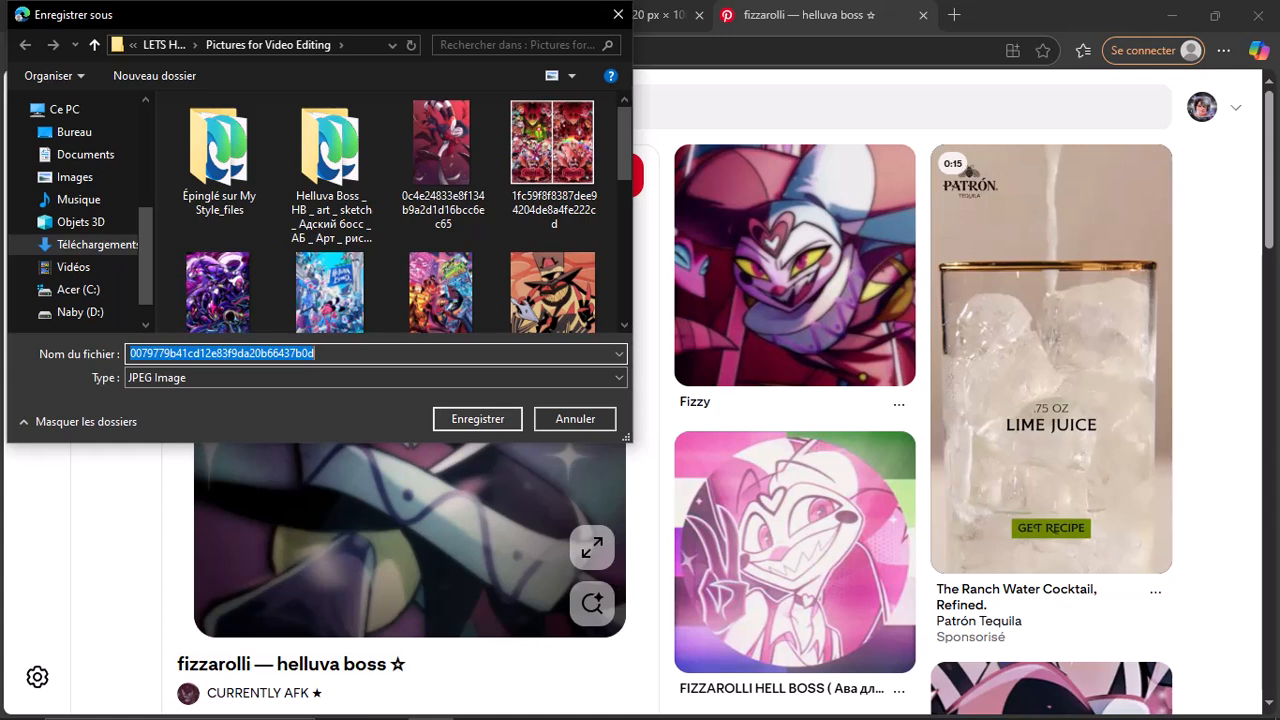
{"action": "key", "text": "Return"}
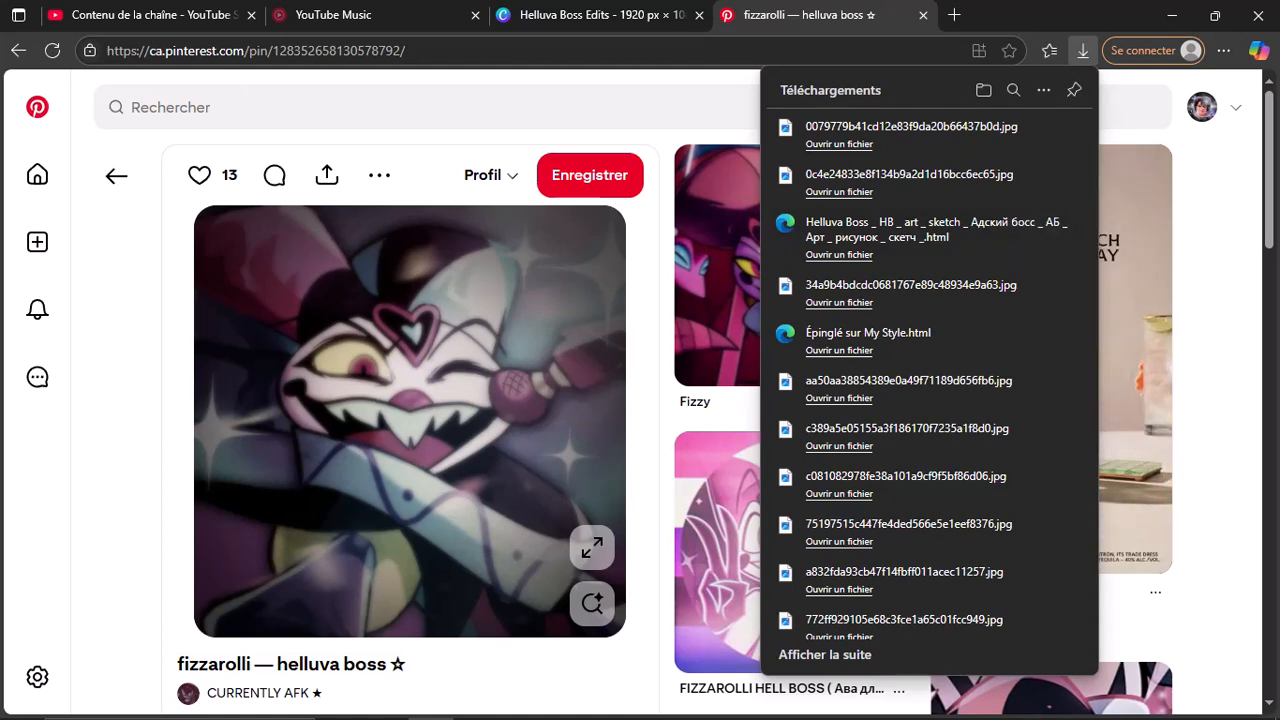
Step: Examine the related pins of the winking Fizzarolli image for more suitable artwork and return to the "Fizzarolli" results
{"action": "scroll", "coordinate": [666, 430], "scroll_direction": "down", "scroll_amount": 1}
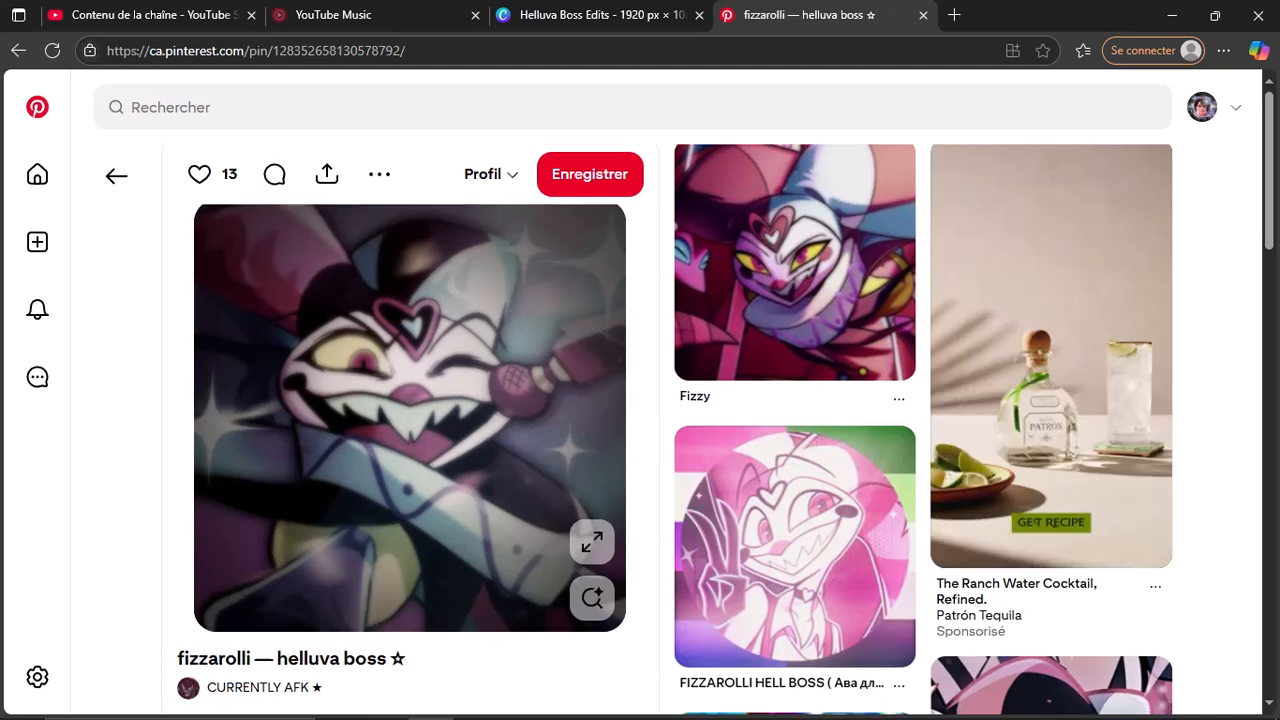
{"action": "scroll", "coordinate": [666, 430], "scroll_direction": "down", "scroll_amount": 3}
{"action": "scroll", "coordinate": [666, 430], "scroll_direction": "down", "scroll_amount": 1}
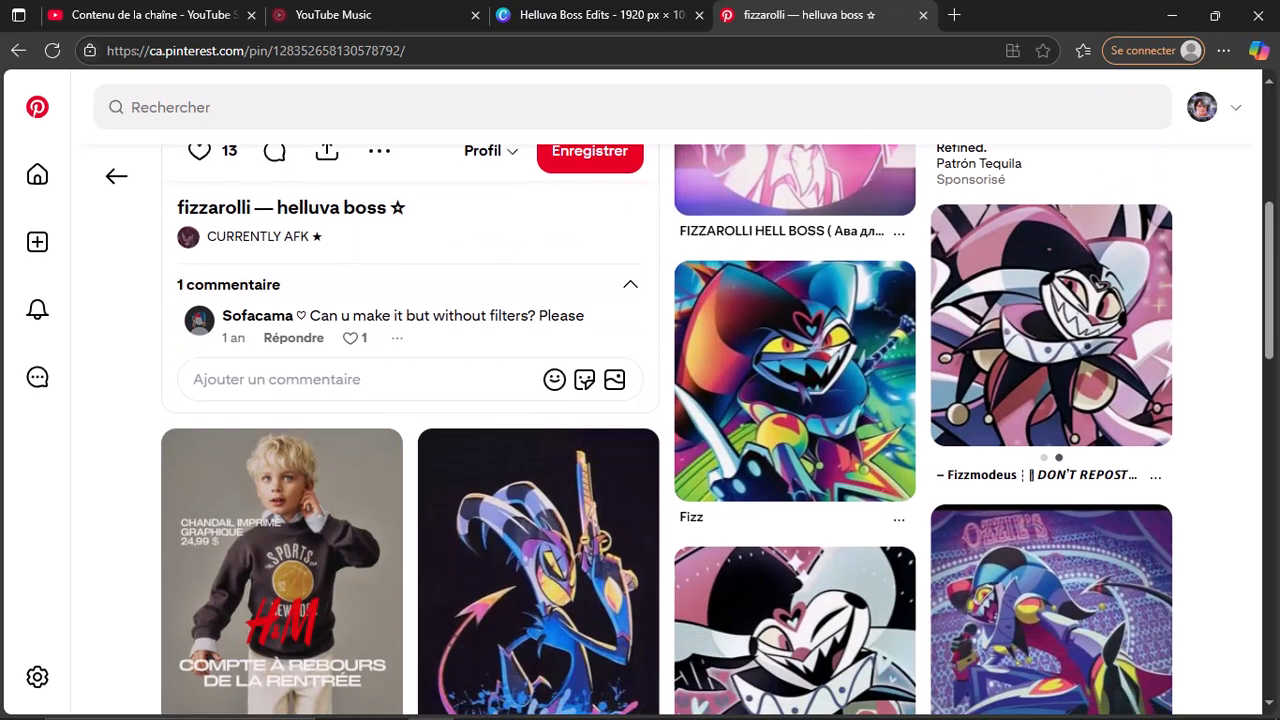
{"action": "scroll", "coordinate": [540, 330], "scroll_direction": "down", "scroll_amount": 3}
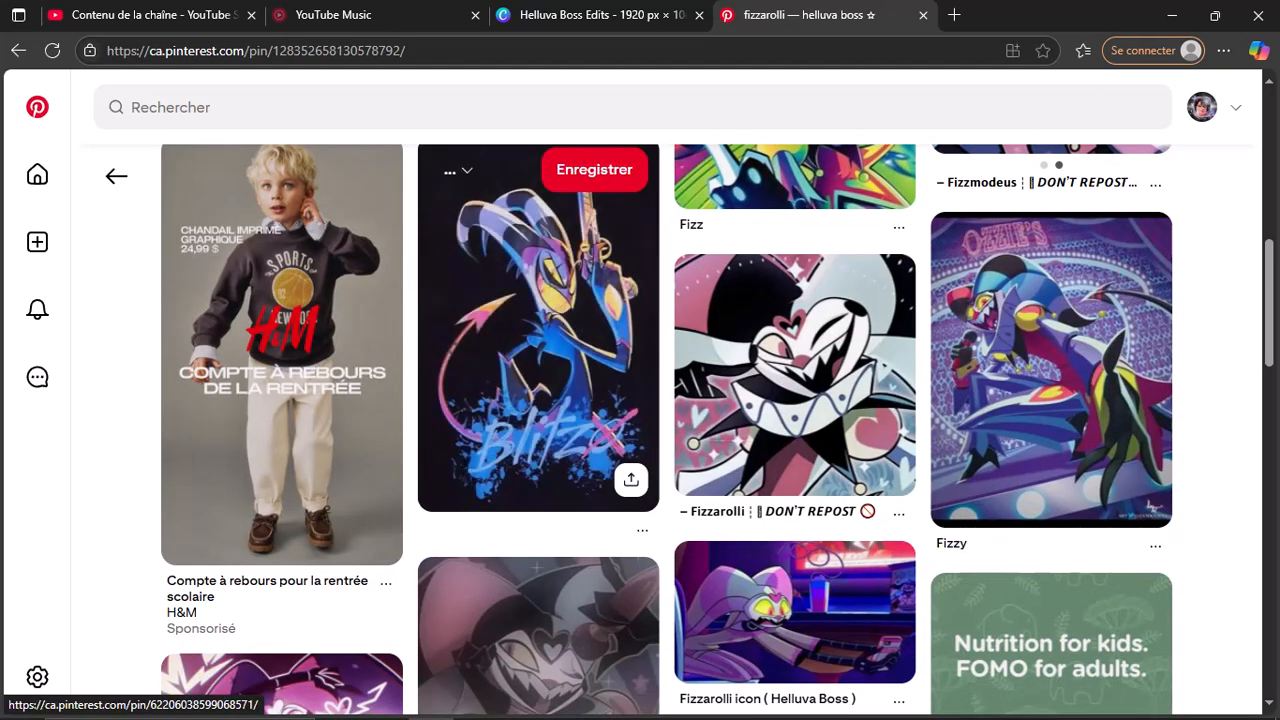
{"action": "scroll", "coordinate": [790, 560], "scroll_direction": "up", "scroll_amount": 2}
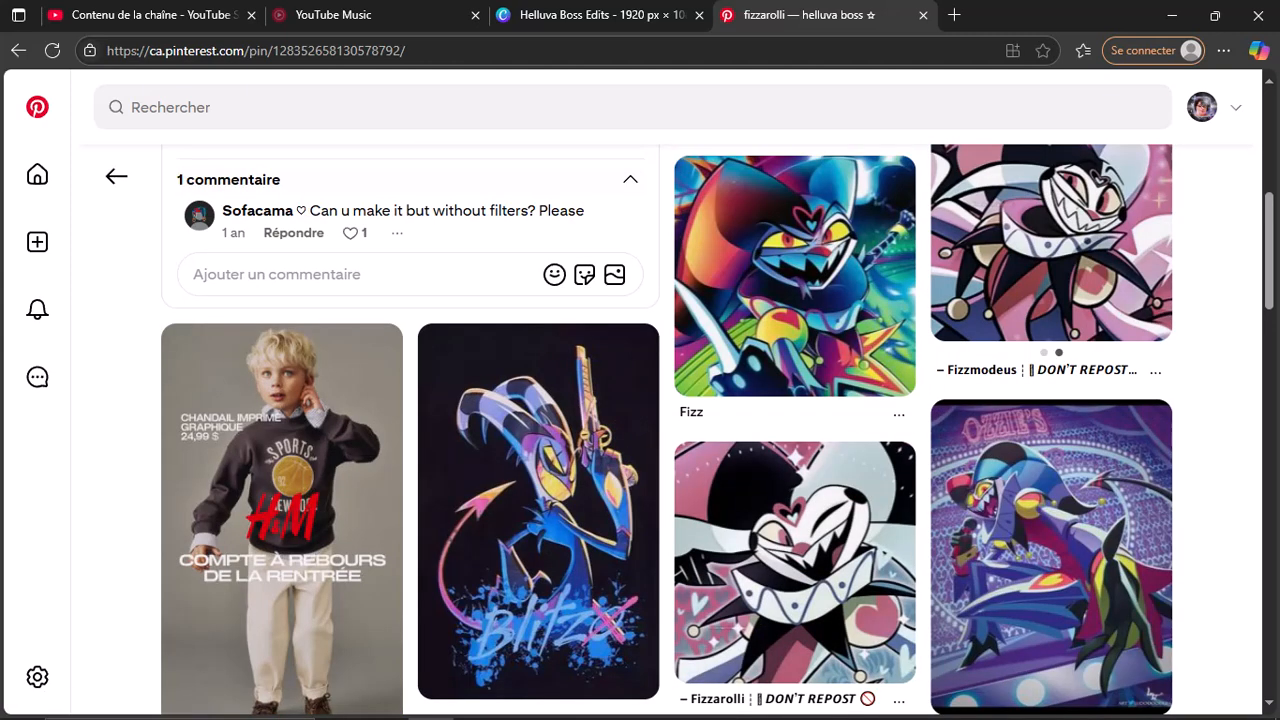
{"action": "scroll", "coordinate": [1050, 400], "scroll_direction": "down", "scroll_amount": 2}
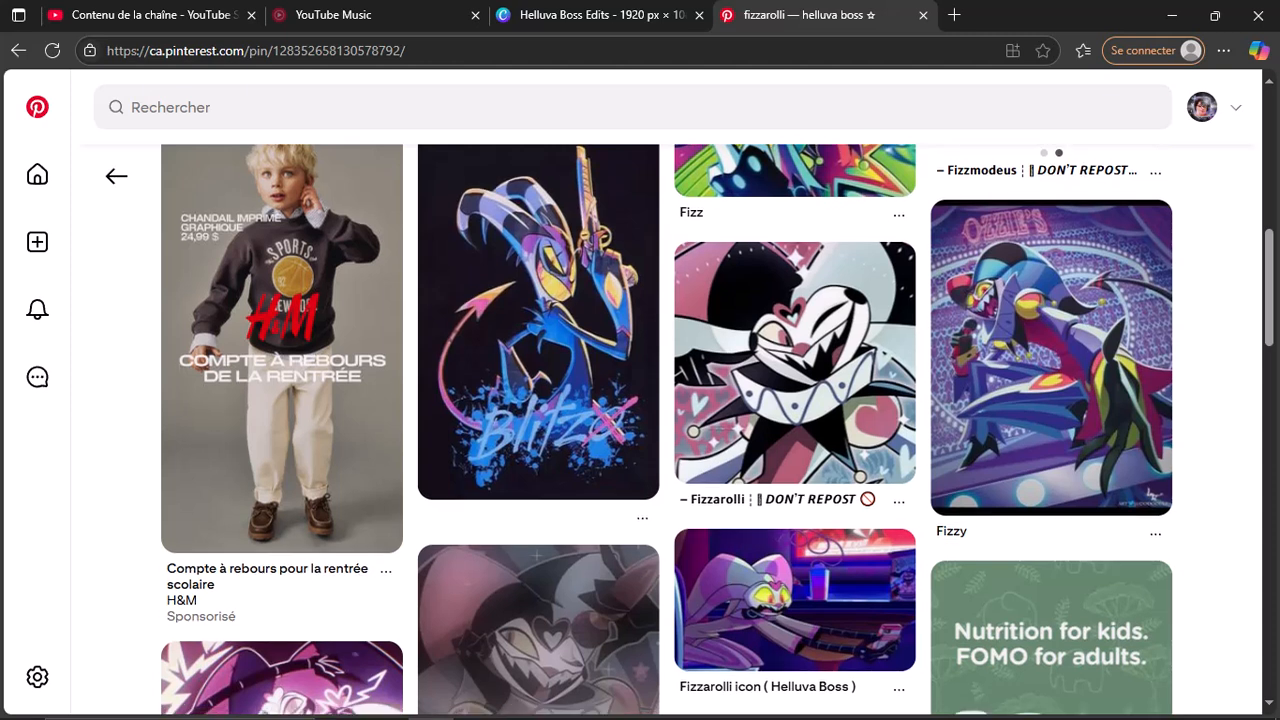
{"action": "scroll", "coordinate": [1050, 400], "scroll_direction": "down", "scroll_amount": 5}
{"action": "scroll", "coordinate": [666, 430], "scroll_direction": "down", "scroll_amount": 2}
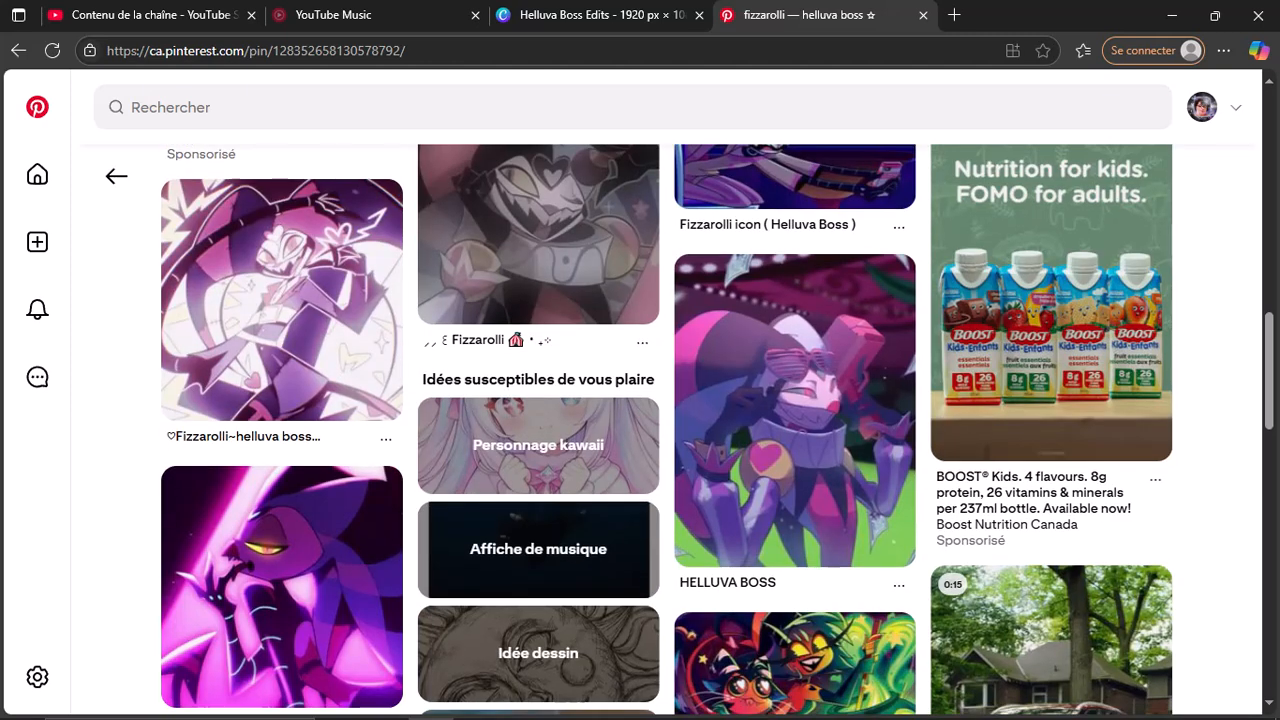
{"action": "scroll", "coordinate": [666, 430], "scroll_direction": "up", "scroll_amount": 1}
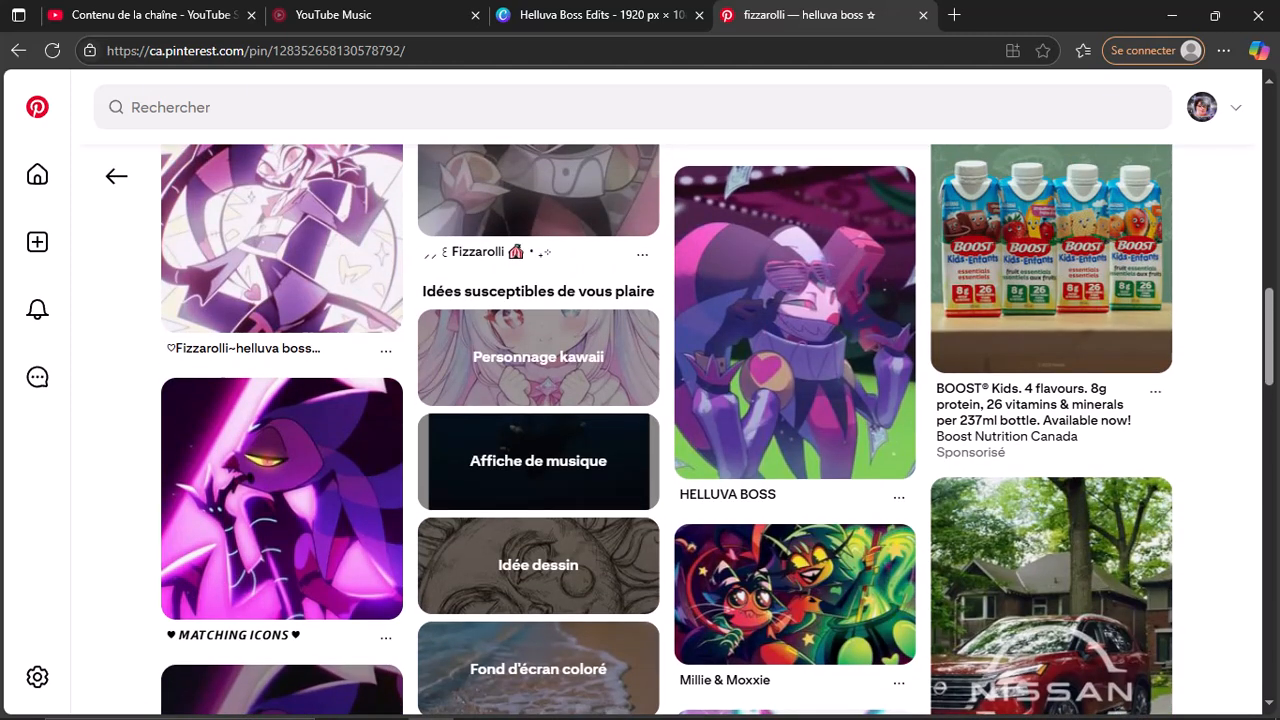
{"action": "scroll", "coordinate": [667, 430], "scroll_direction": "down", "scroll_amount": 4}
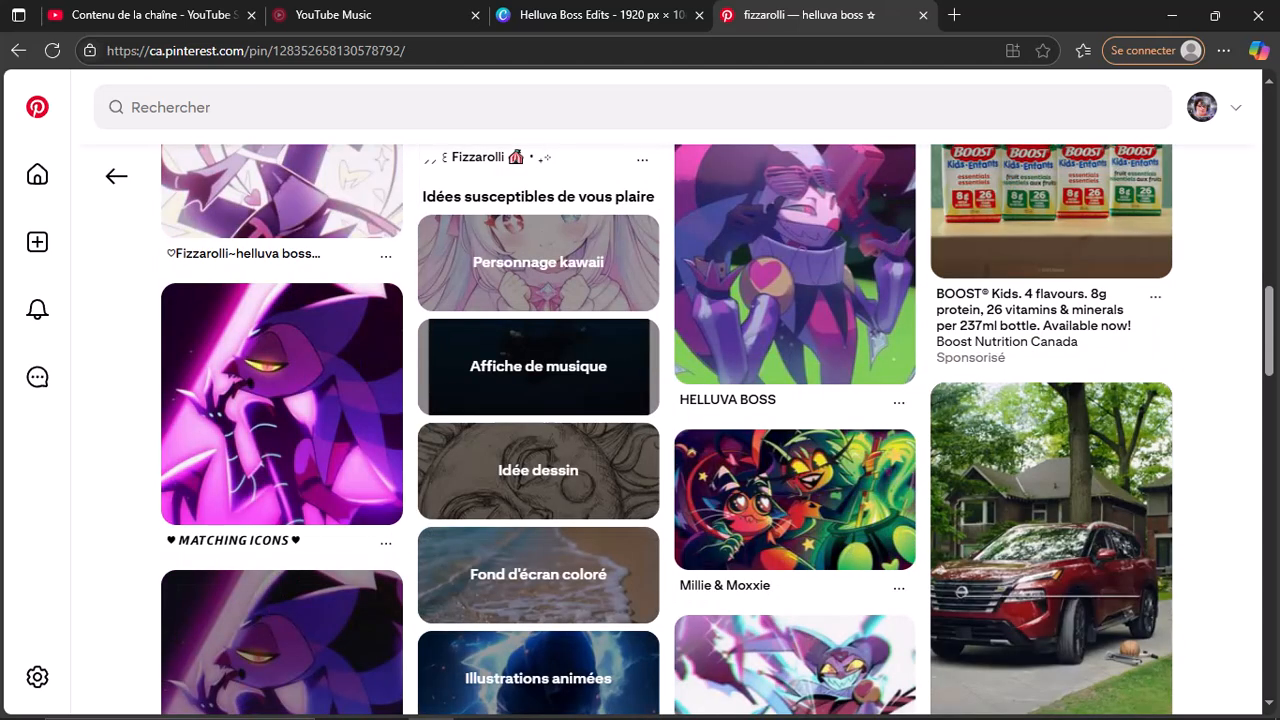
{"action": "scroll", "coordinate": [667, 430], "scroll_direction": "down", "scroll_amount": 2}
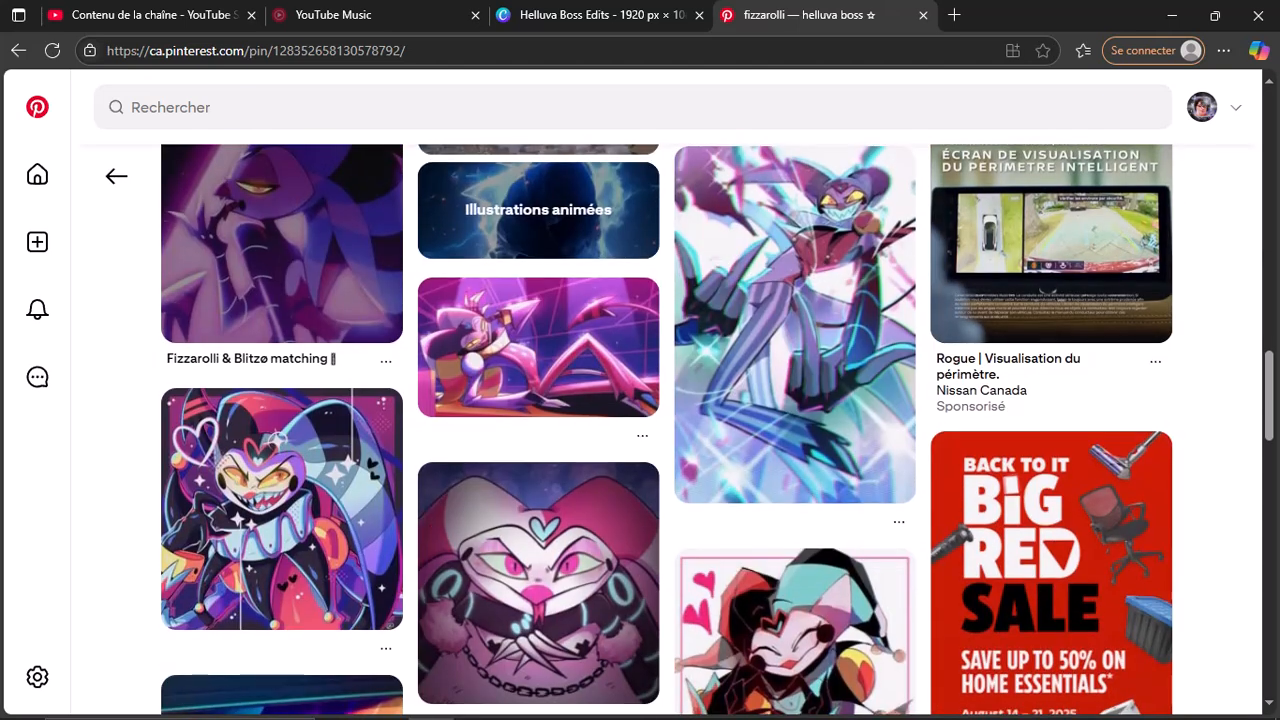
{"action": "scroll", "coordinate": [667, 430], "scroll_direction": "down", "scroll_amount": 3}
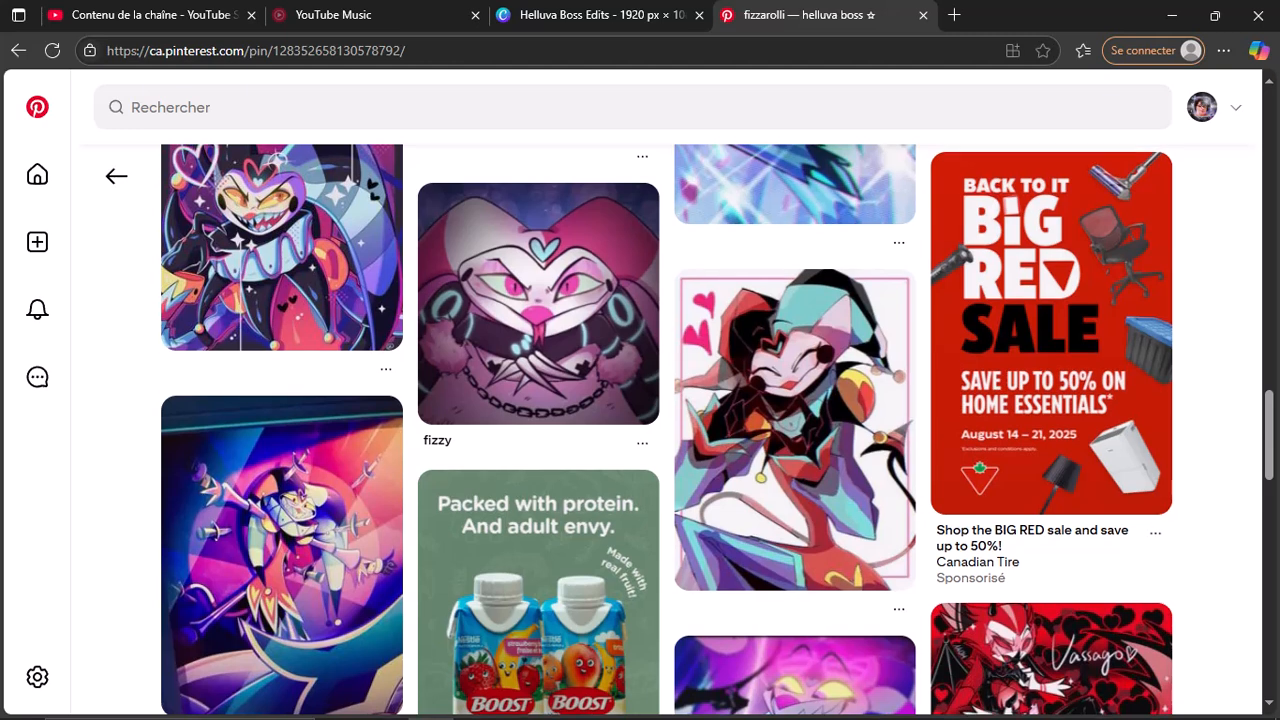
{"action": "scroll", "coordinate": [667, 430], "scroll_direction": "up", "scroll_amount": 2}
{"action": "scroll", "coordinate": [667, 430], "scroll_direction": "up", "scroll_amount": 4}
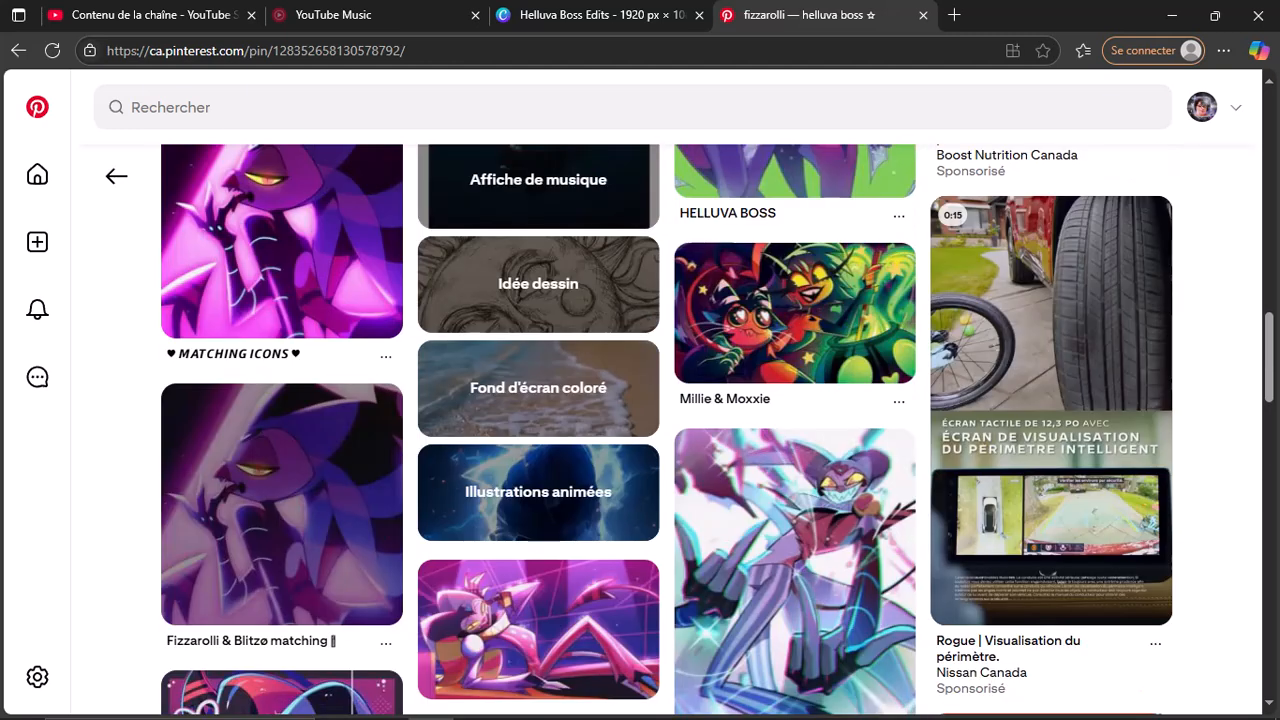
{"action": "scroll", "coordinate": [667, 430], "scroll_direction": "up", "scroll_amount": 4}
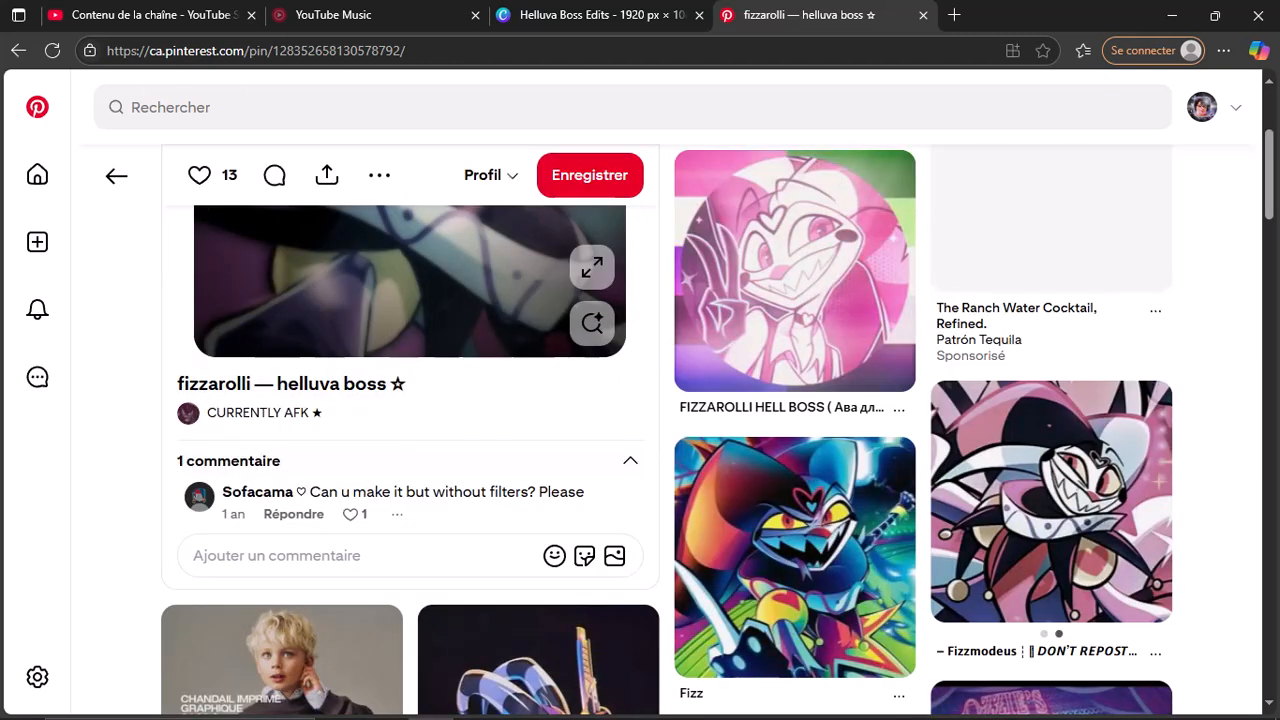
{"action": "scroll", "coordinate": [667, 430], "scroll_direction": "up", "scroll_amount": 3}
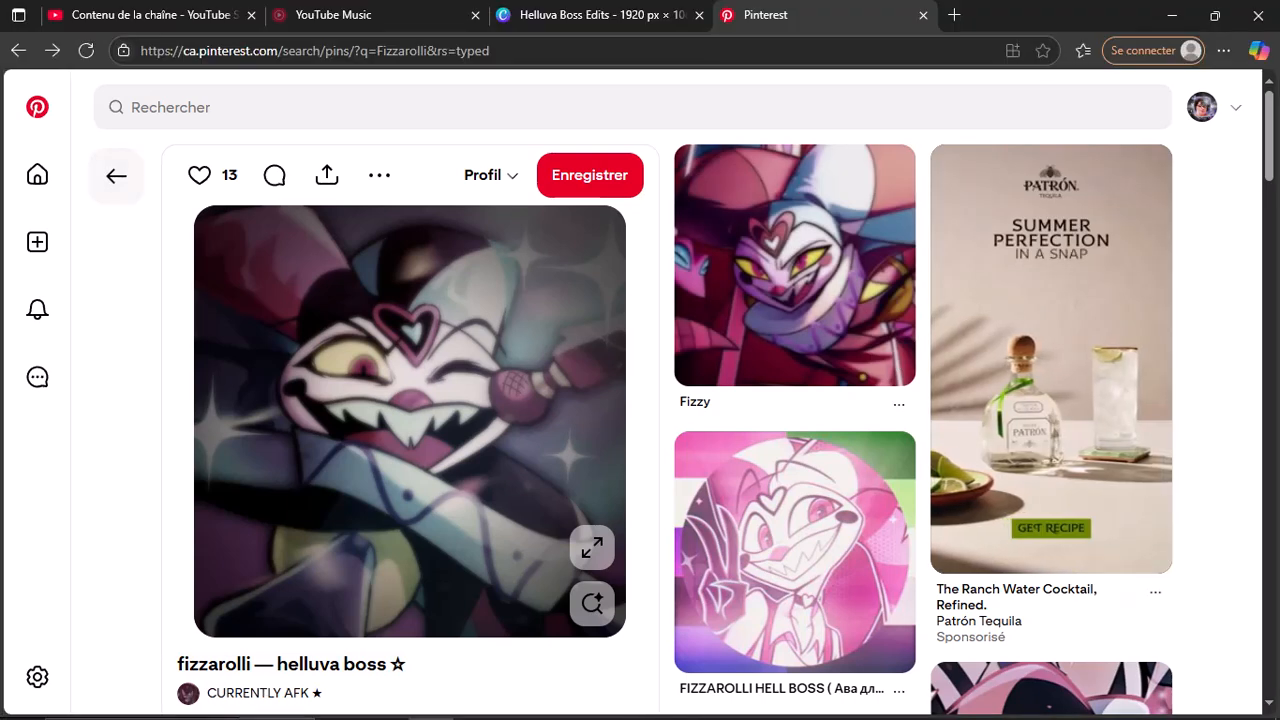
{"action": "left_click", "coordinate": [116, 175]}
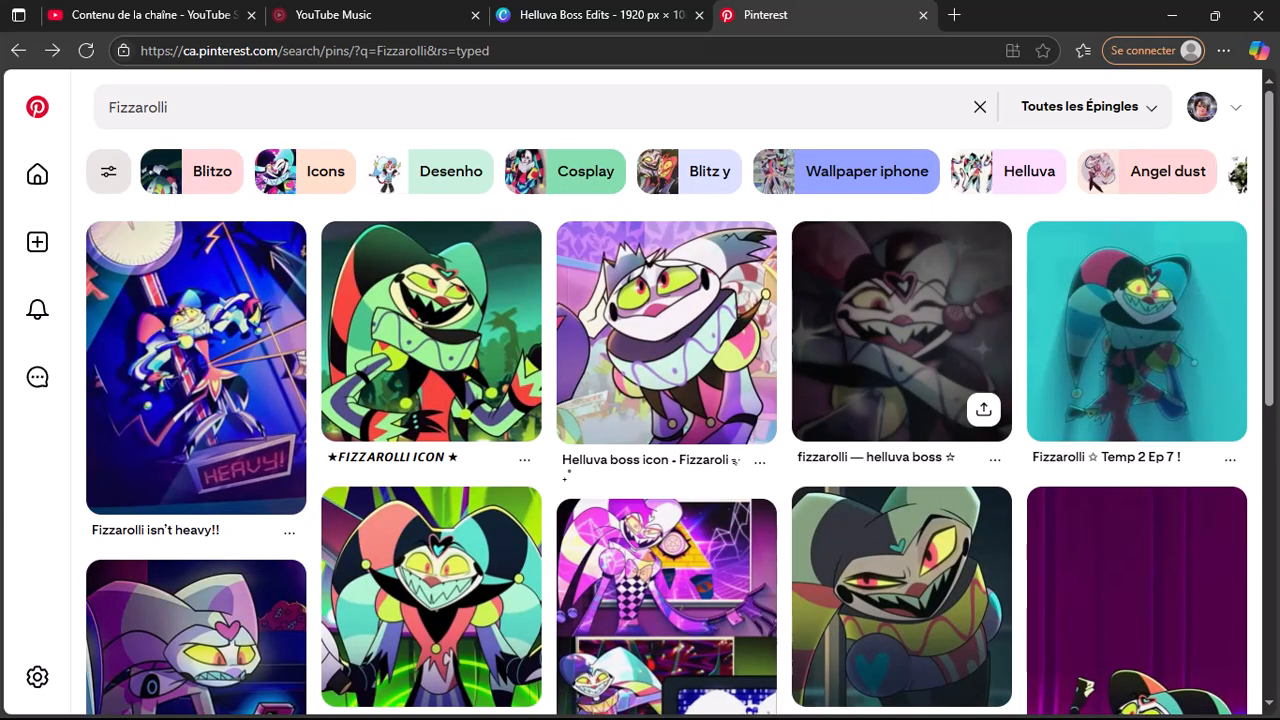
Step: Look through the "Fizzarolli" results again for another usable character picture
{"action": "scroll", "coordinate": [660, 450], "scroll_direction": "down", "scroll_amount": 10}
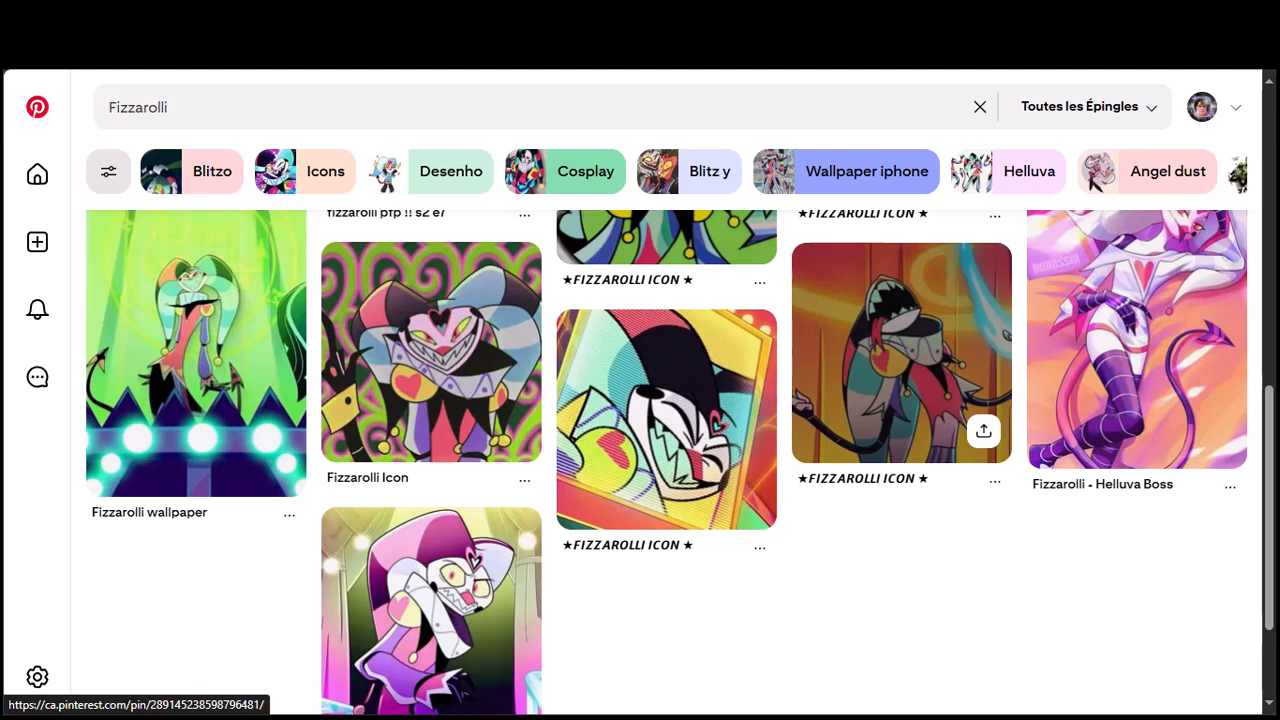
{"action": "scroll", "coordinate": [900, 400], "scroll_direction": "down", "scroll_amount": 5}
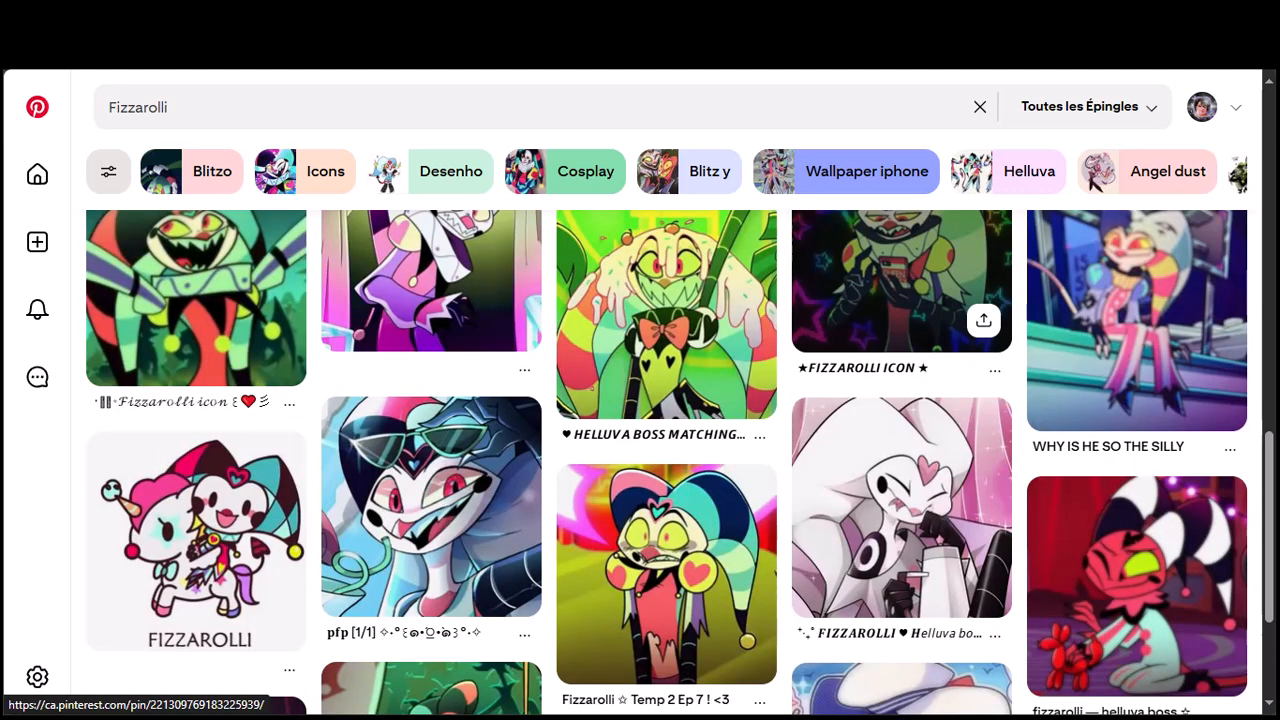
{"action": "scroll", "coordinate": [900, 300], "scroll_direction": "up", "scroll_amount": 2}
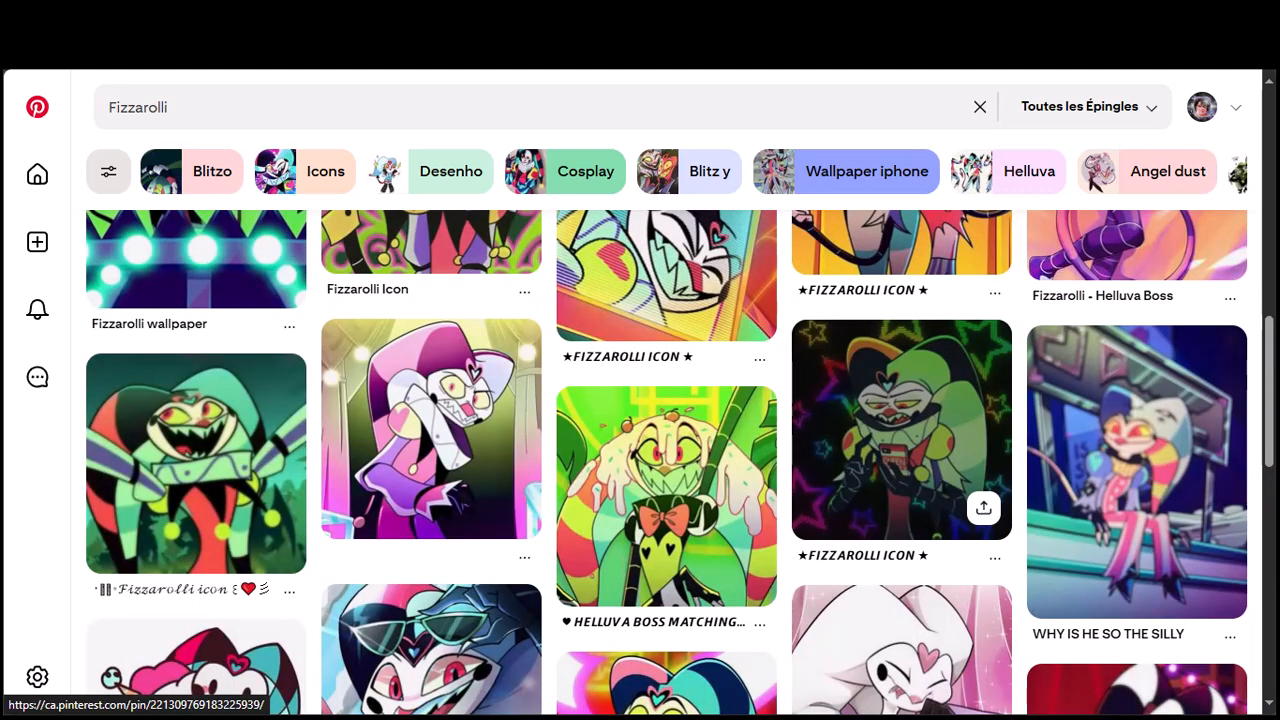
{"action": "scroll", "coordinate": [900, 430], "scroll_direction": "down", "scroll_amount": 1}
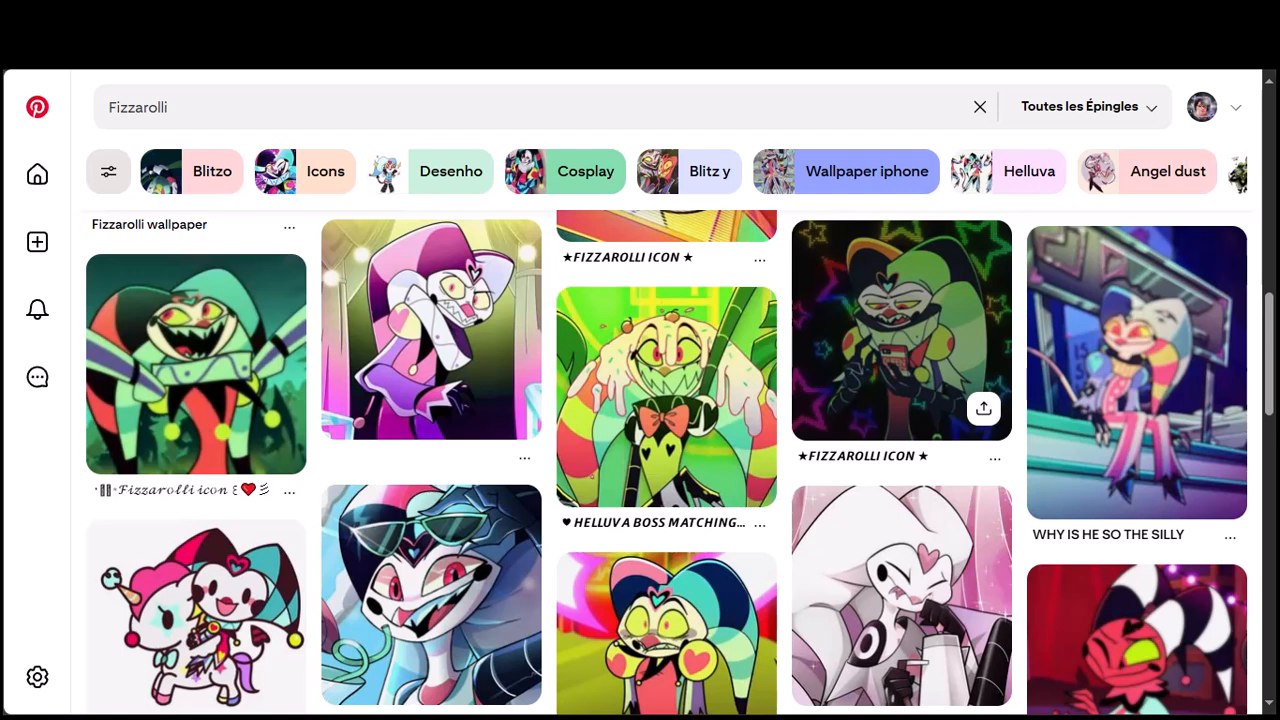
{"action": "scroll", "coordinate": [900, 400], "scroll_direction": "down", "scroll_amount": 2}
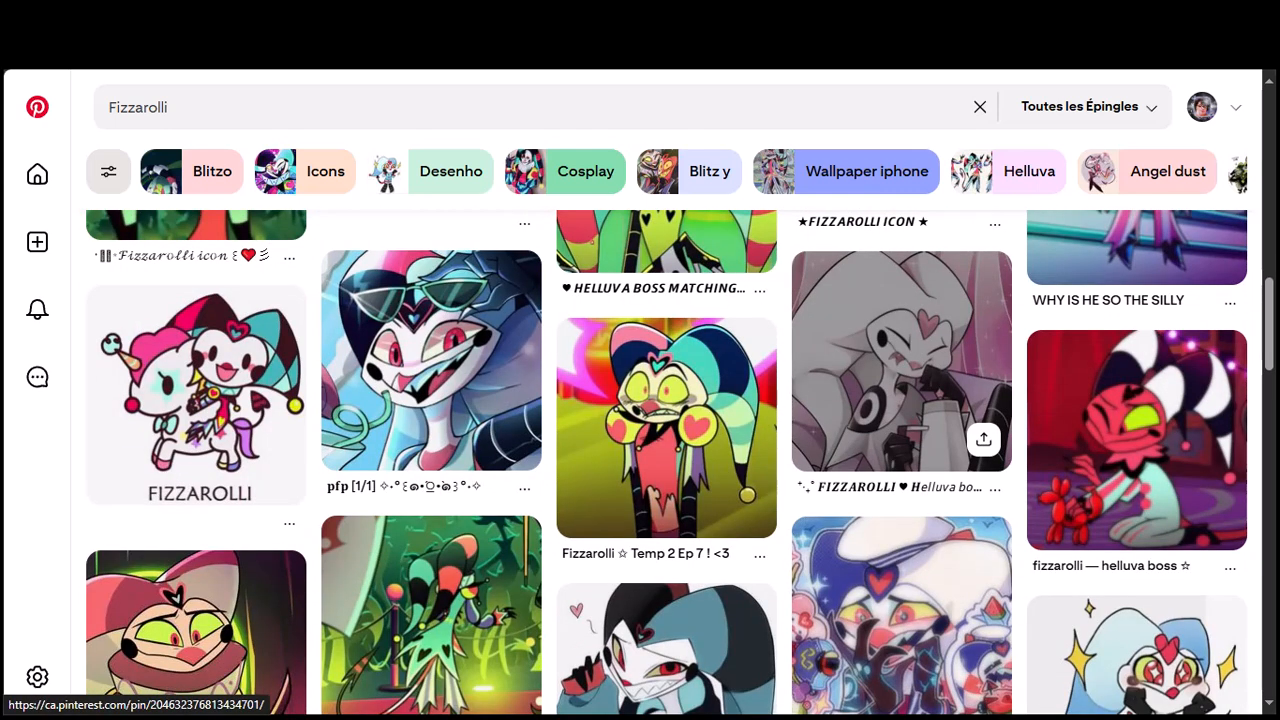
{"action": "scroll", "coordinate": [900, 400], "scroll_direction": "down", "scroll_amount": 1}
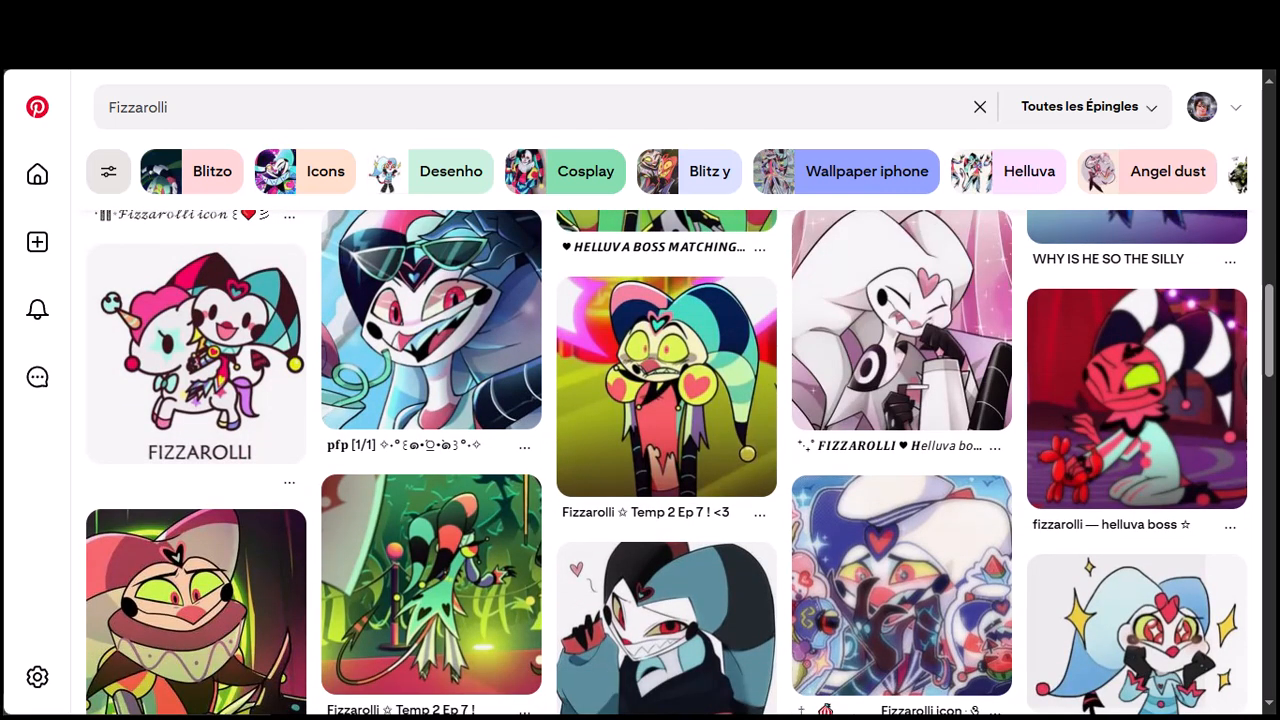
{"action": "scroll", "coordinate": [900, 400], "scroll_direction": "down", "scroll_amount": 3}
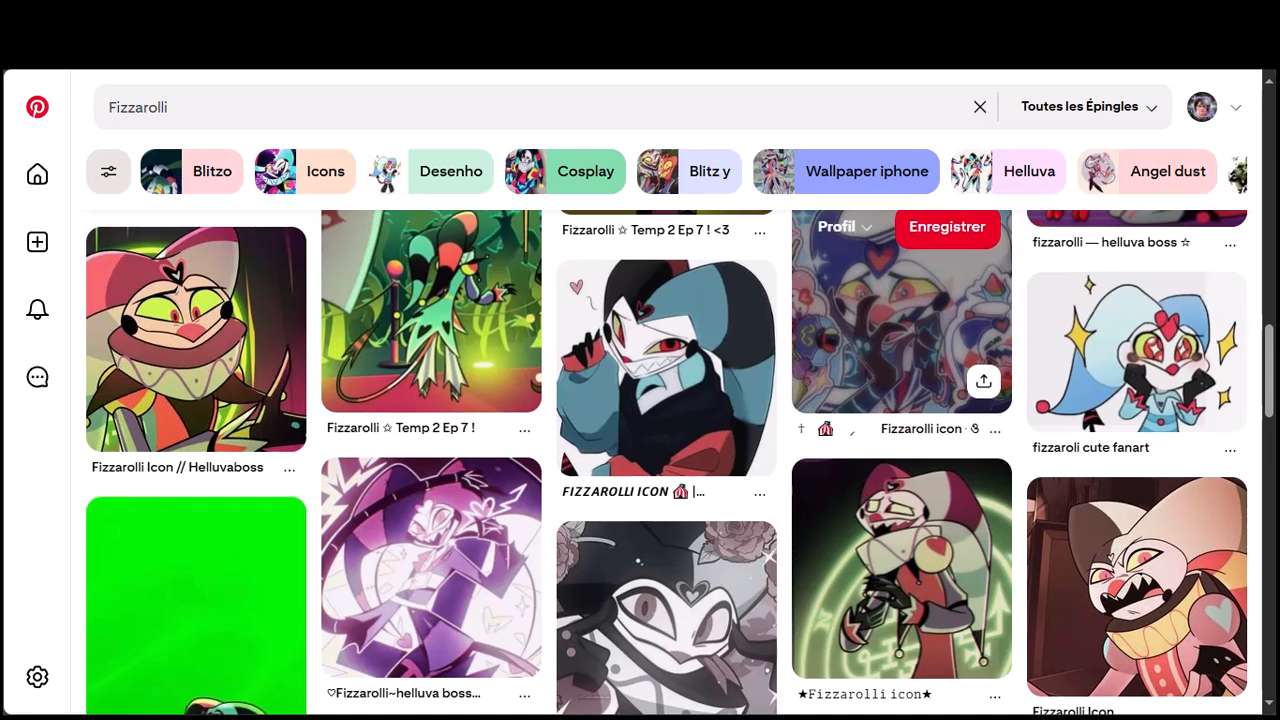
{"action": "scroll", "coordinate": [900, 320], "scroll_direction": "down", "scroll_amount": 2}
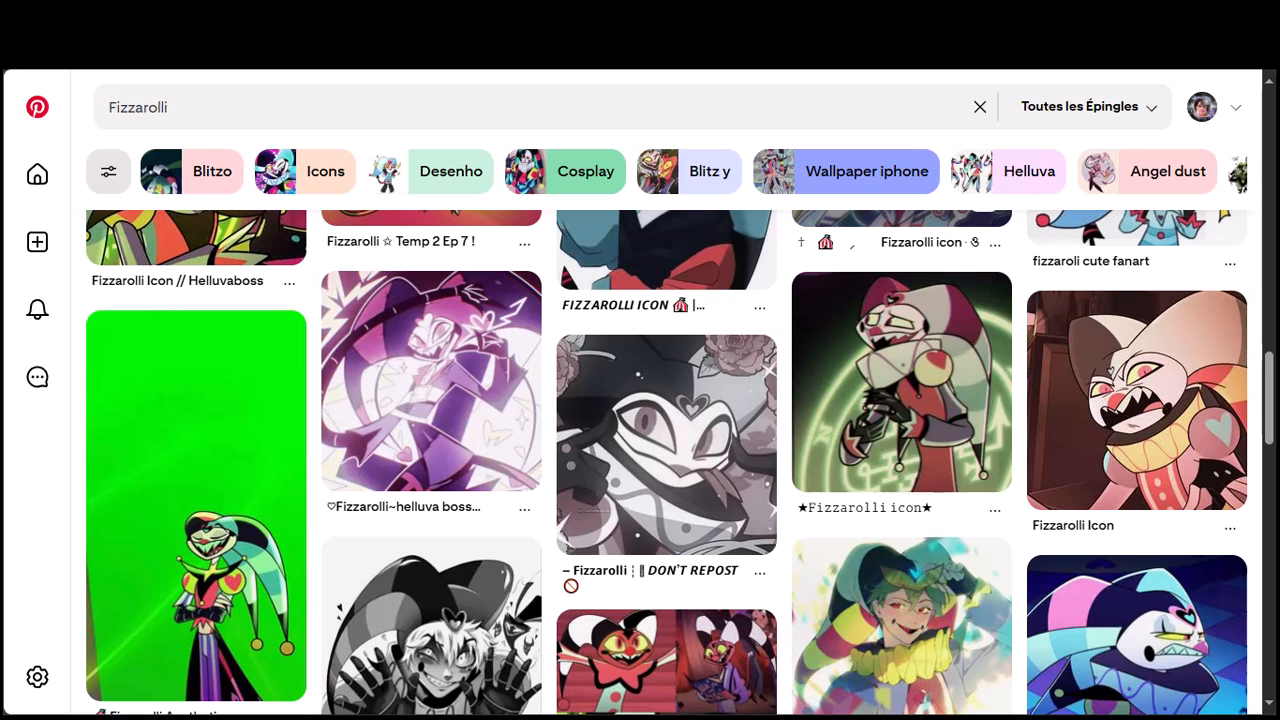
{"action": "scroll", "coordinate": [666, 460], "scroll_direction": "up", "scroll_amount": 10}
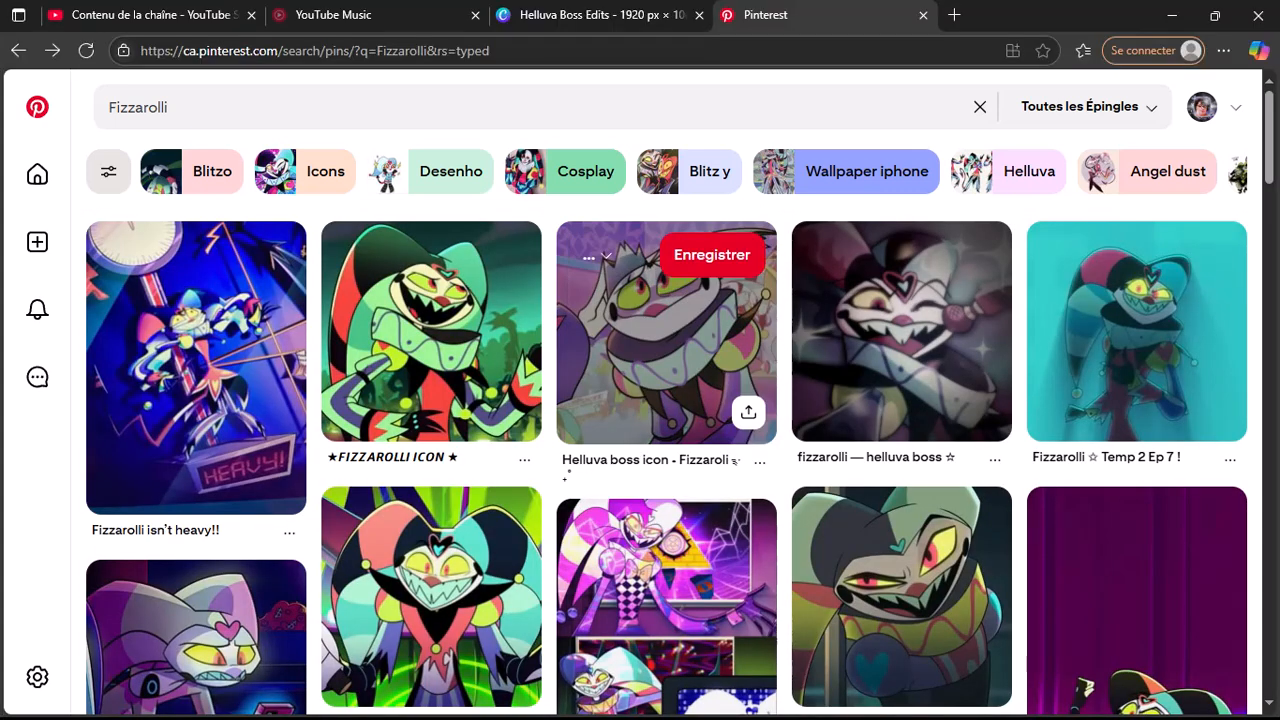
Step: Replace the Fizzarolli query with a search for "Helluva Boss" pins
{"action": "left_click", "coordinate": [168, 107]}
{"action": "key", "text": "BackSpace"}
{"action": "key", "text": "BackSpace"}
{"action": "key", "text": "BackSpace"}
{"action": "key", "text": "BackSpace"}
{"action": "key", "text": "BackSpace"}
{"action": "key", "text": "BackSpace"}
{"action": "key", "text": "BackSpace"}
{"action": "key", "text": "BackSpace"}
{"action": "key", "text": "BackSpace"}
{"action": "key", "text": "BackSpace"}
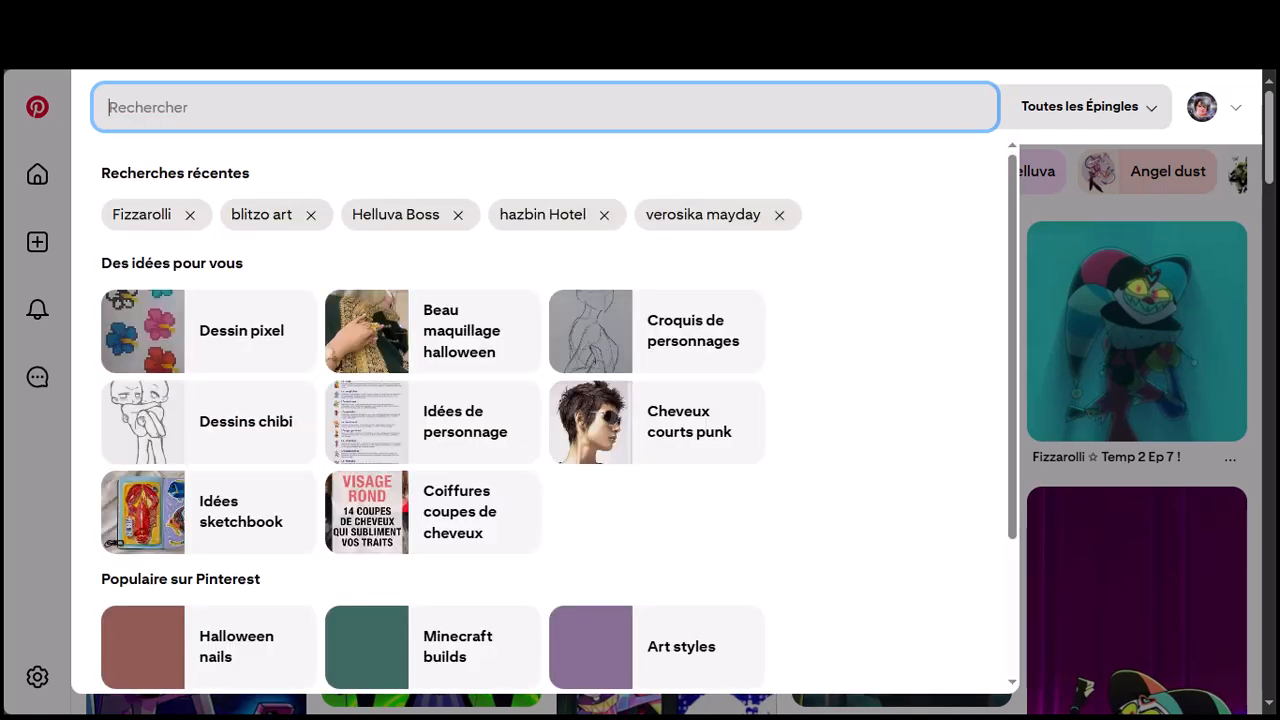
{"action": "type", "text": "He"}
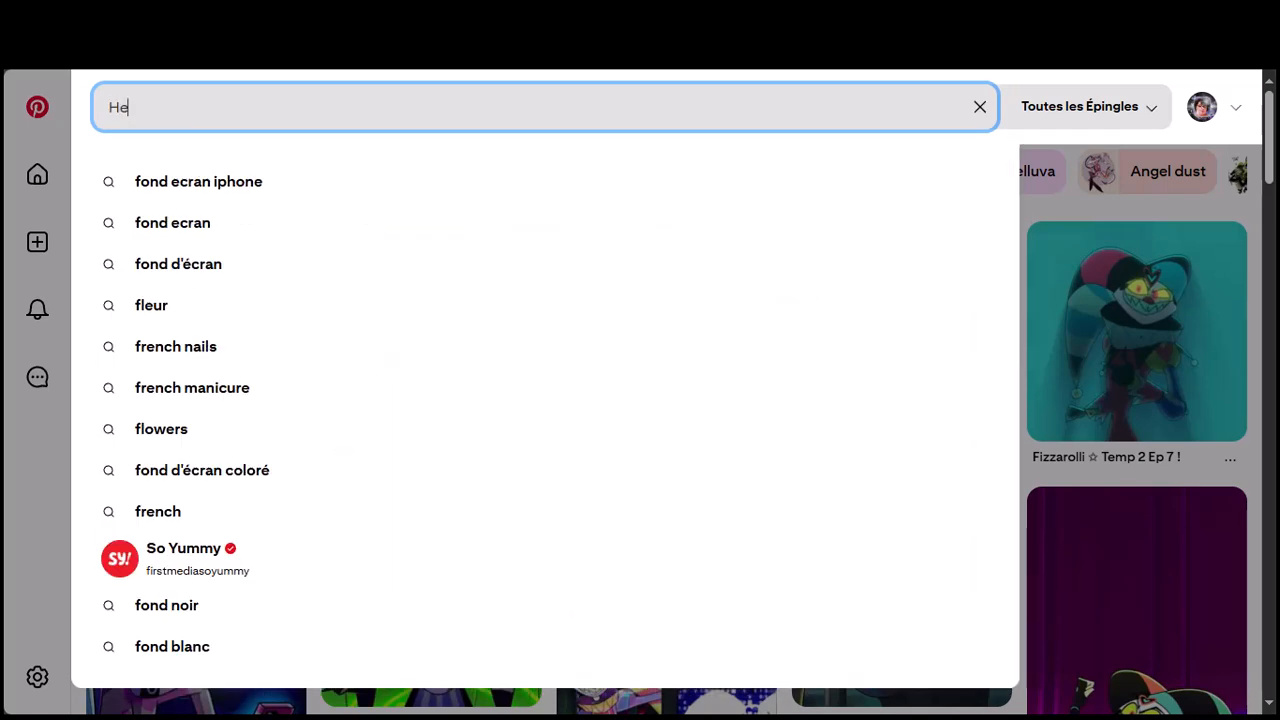
{"action": "type", "text": "lluvaa"}
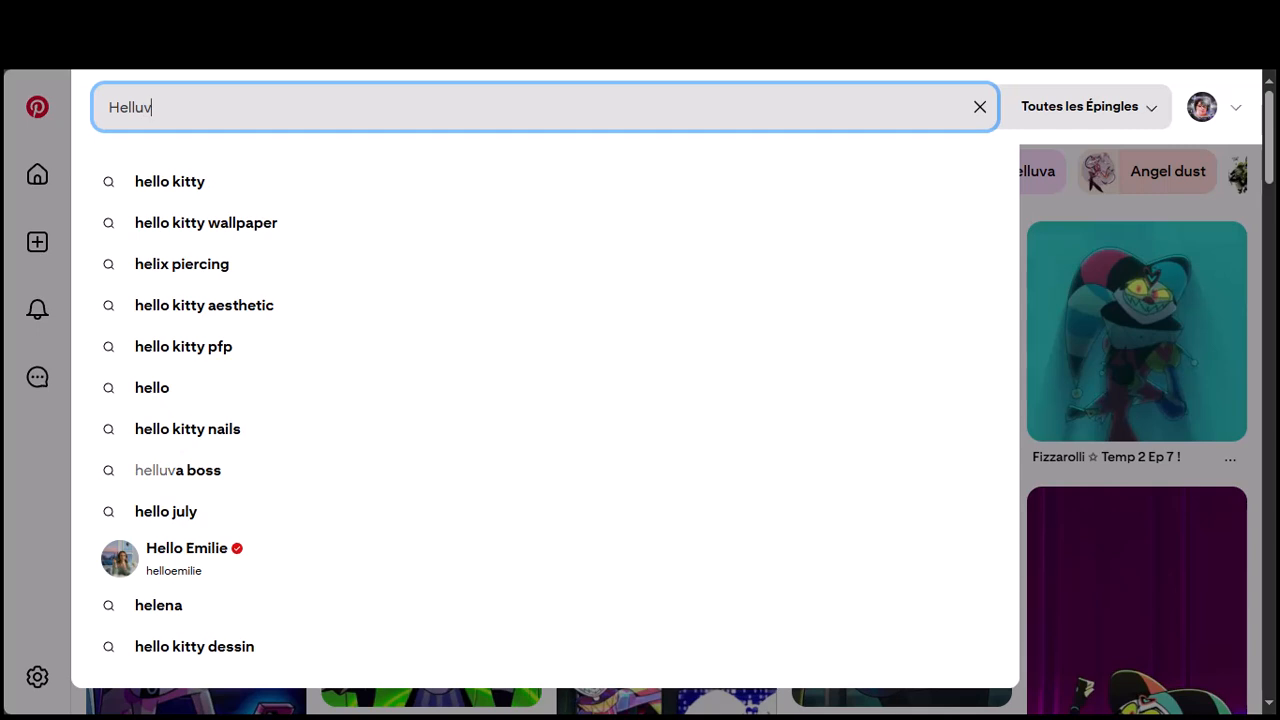
{"action": "key", "text": "BackSpace"}
{"action": "key", "text": "BackSpace"}
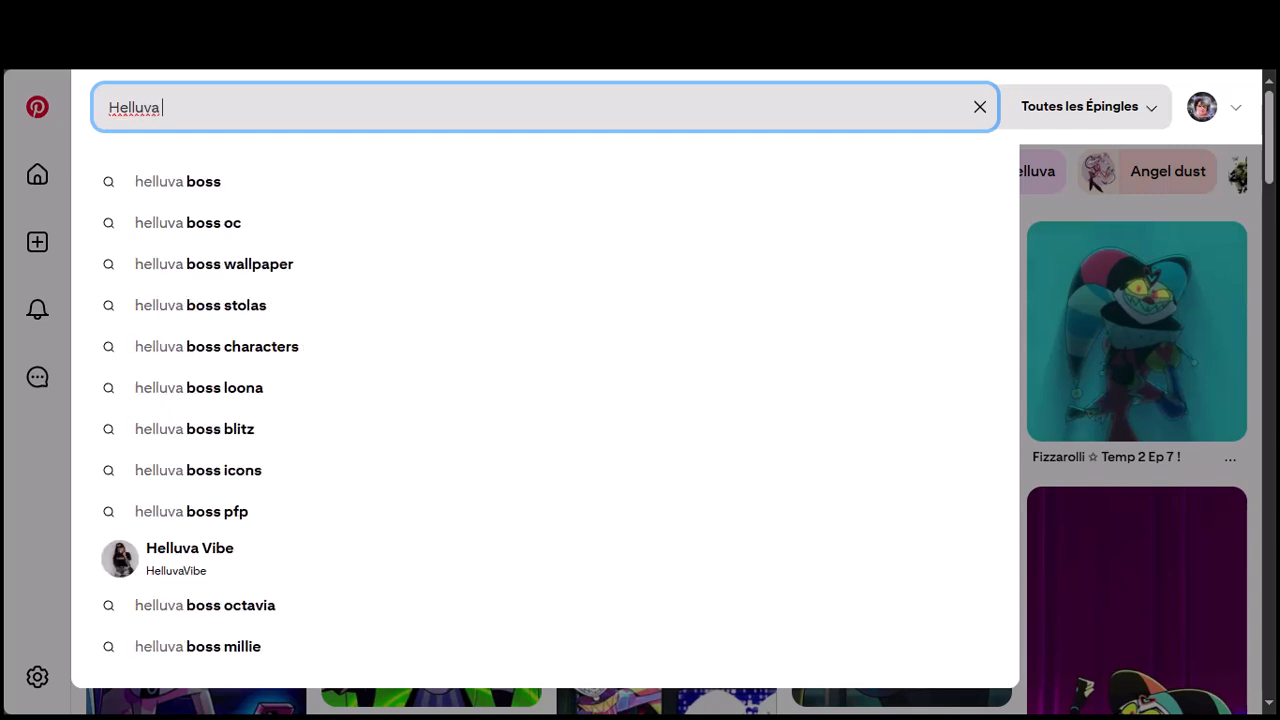
{"action": "type", "text": "Boss"}
{"action": "key", "text": "Return"}
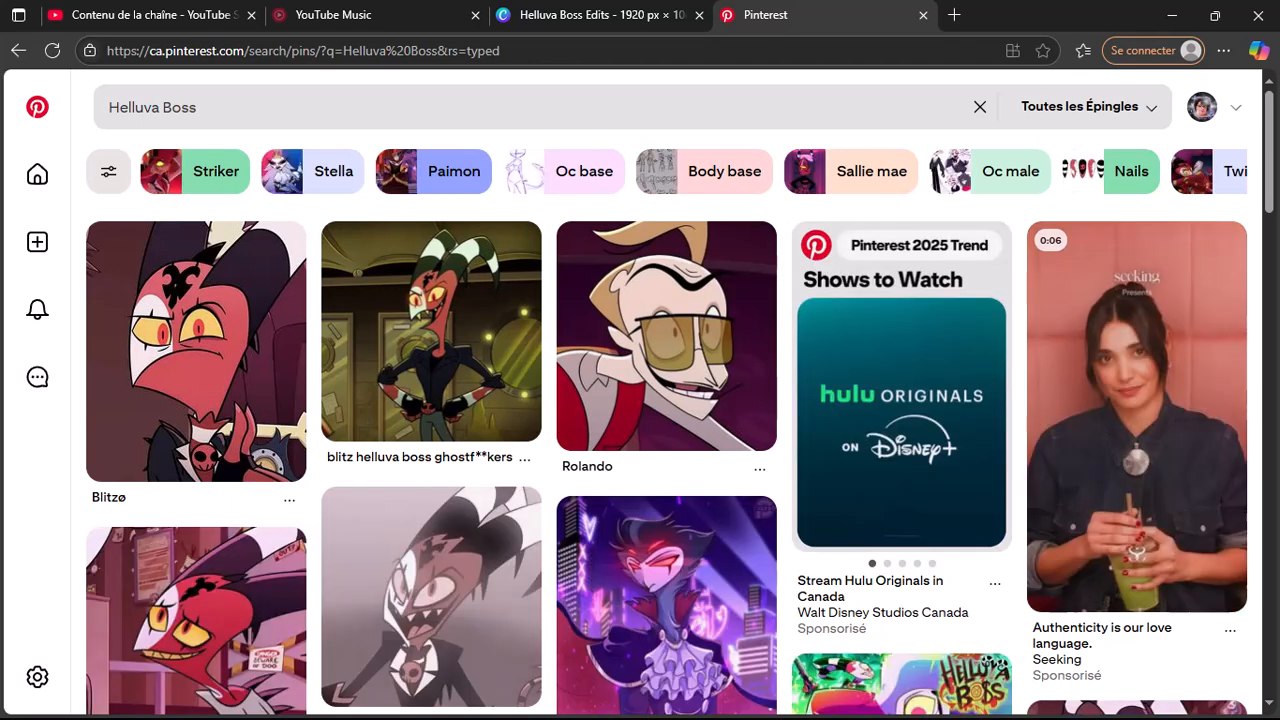
Step: Look through the "Helluva Boss" results for character pictures suitable for the edits
{"action": "scroll", "coordinate": [250, 300], "scroll_direction": "down", "scroll_amount": 2}
{"action": "scroll", "coordinate": [430, 330], "scroll_direction": "down", "scroll_amount": 4}
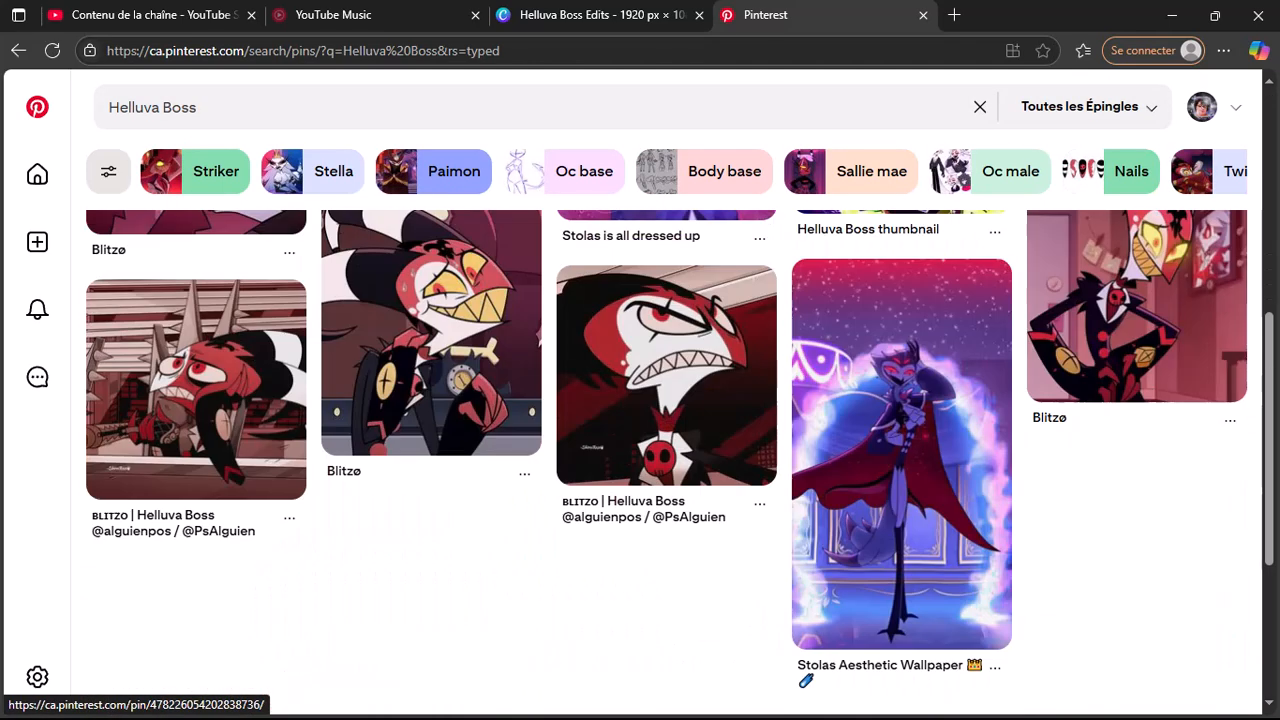
{"action": "scroll", "coordinate": [430, 330], "scroll_direction": "down", "scroll_amount": 2}
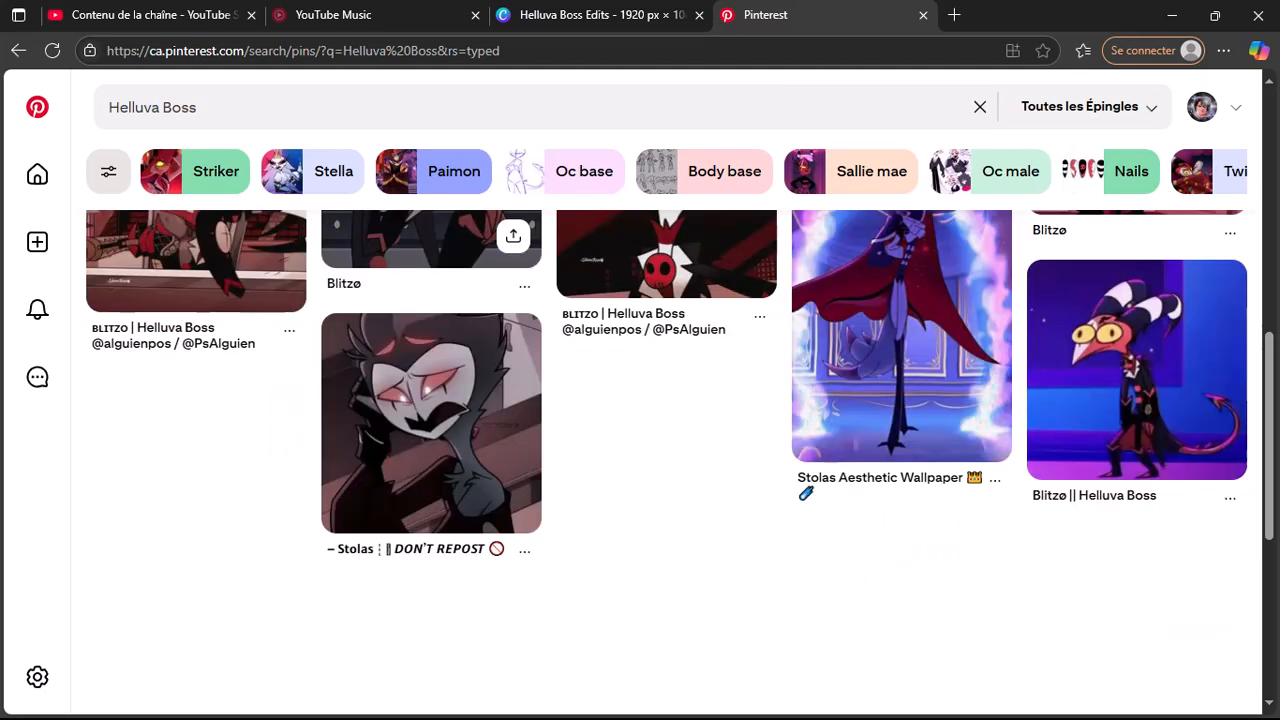
{"action": "scroll", "coordinate": [430, 330], "scroll_direction": "down", "scroll_amount": 2}
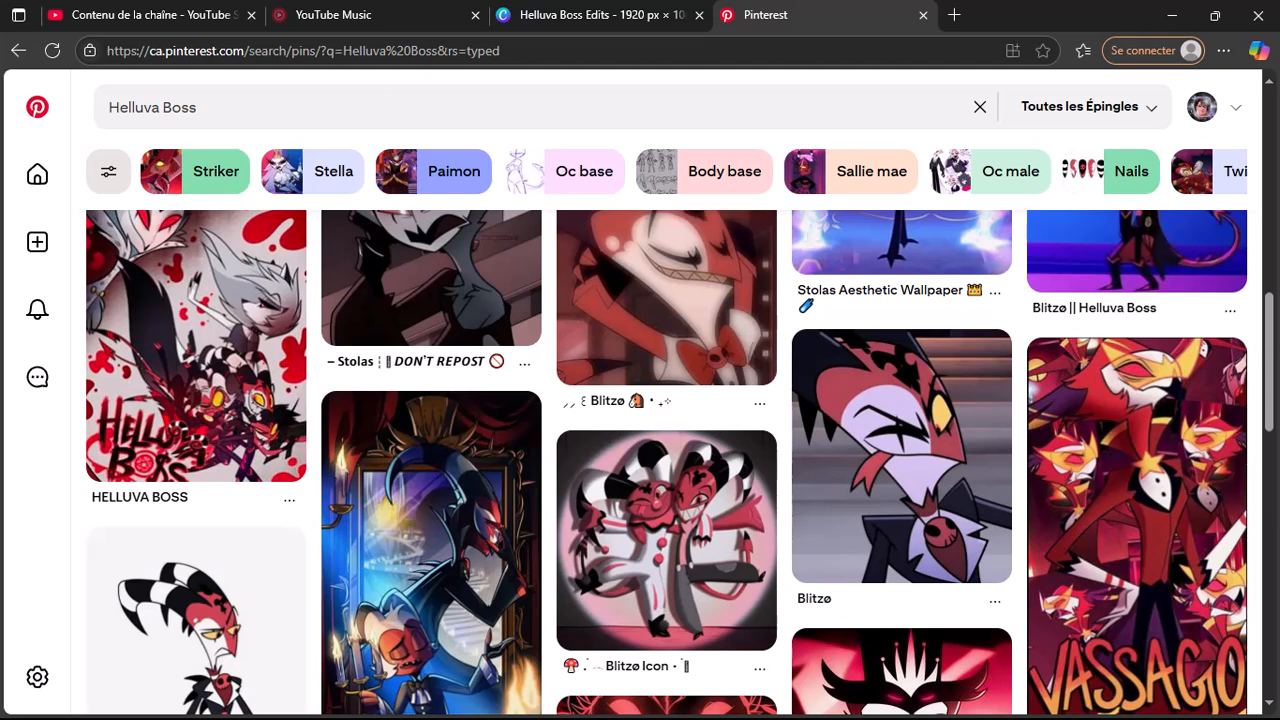
{"action": "scroll", "coordinate": [666, 460], "scroll_direction": "down", "scroll_amount": 3}
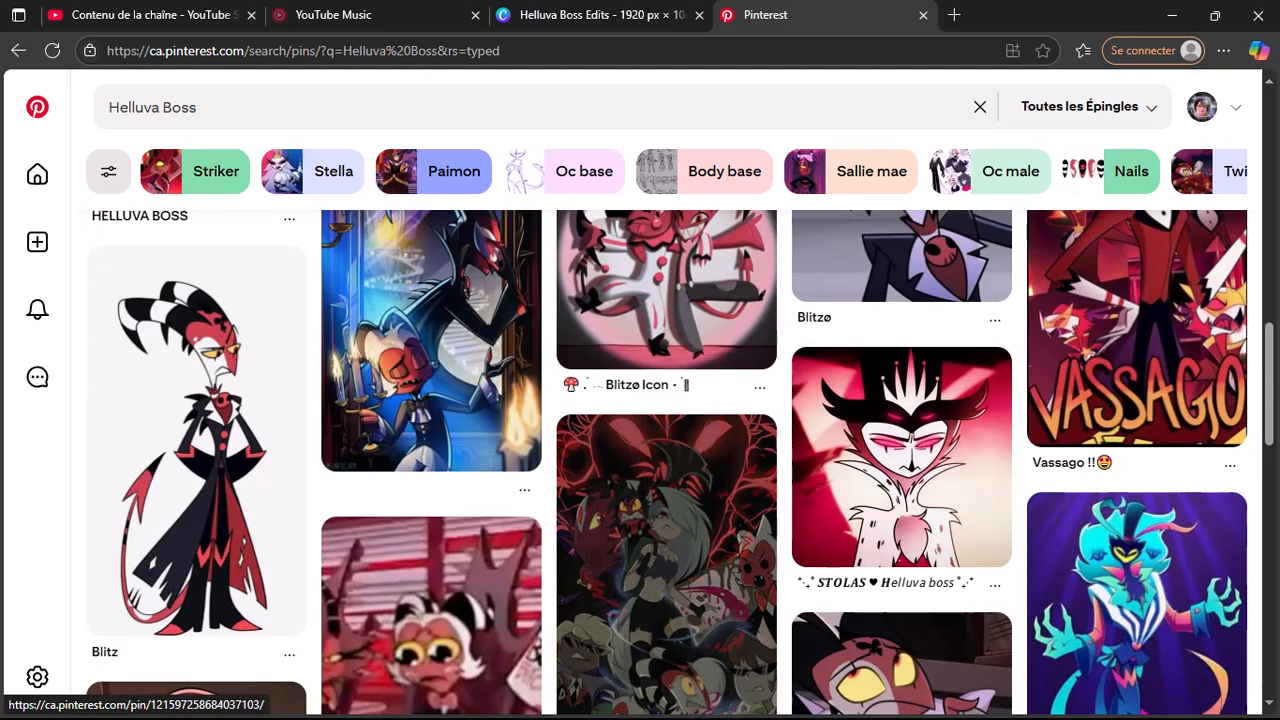
{"action": "scroll", "coordinate": [666, 460], "scroll_direction": "down", "scroll_amount": 5}
{"action": "scroll", "coordinate": [666, 460], "scroll_direction": "up", "scroll_amount": 3}
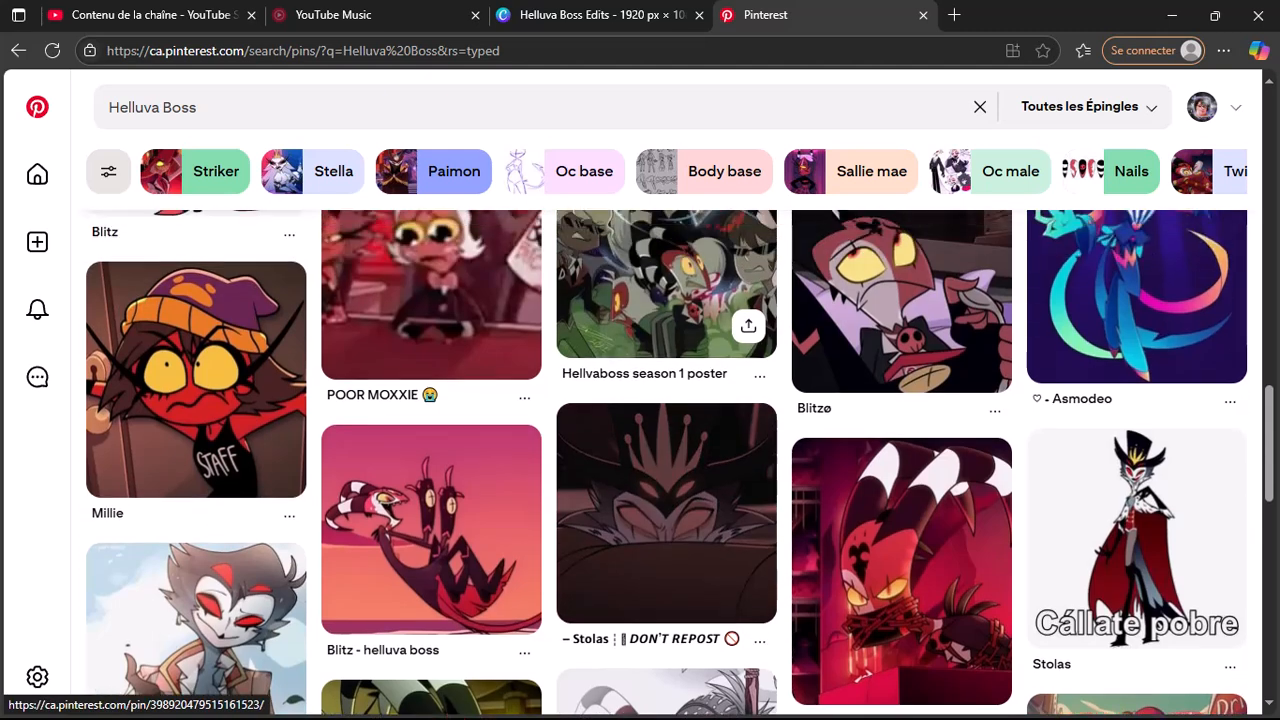
{"action": "scroll", "coordinate": [666, 460], "scroll_direction": "down", "scroll_amount": 2}
{"action": "scroll", "coordinate": [666, 460], "scroll_direction": "up", "scroll_amount": 1}
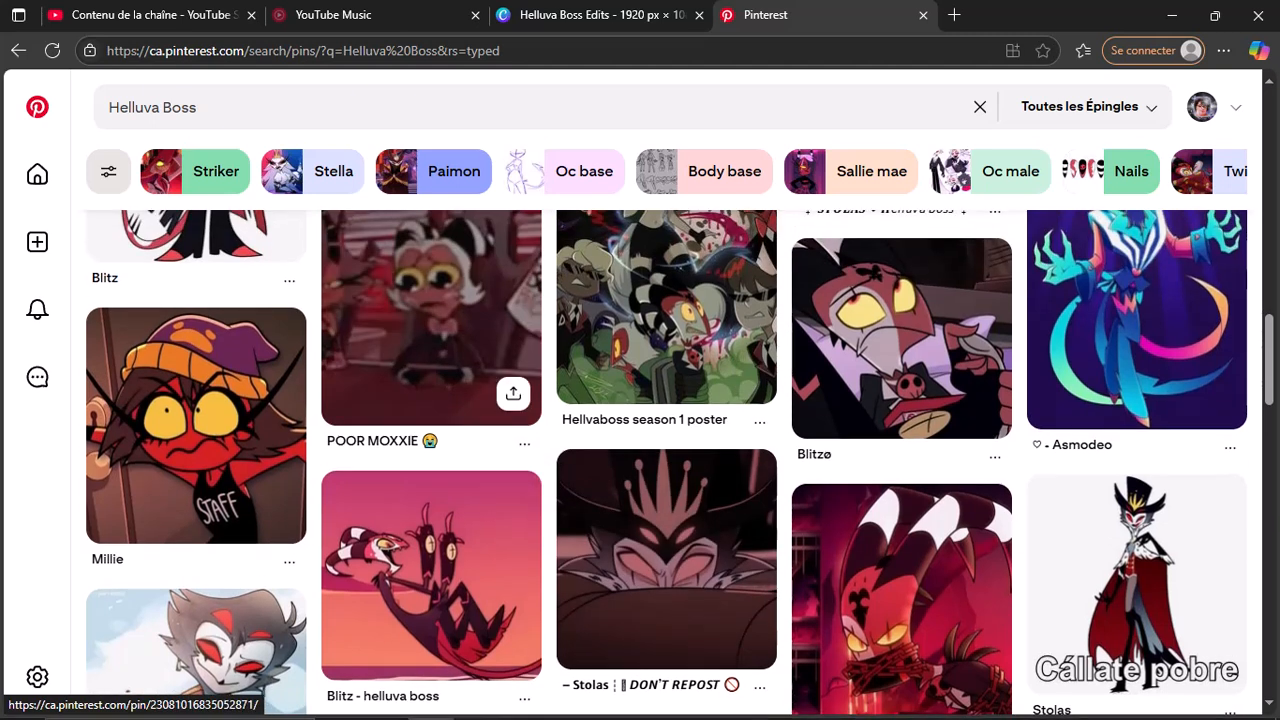
{"action": "scroll", "coordinate": [430, 380], "scroll_direction": "up", "scroll_amount": 1}
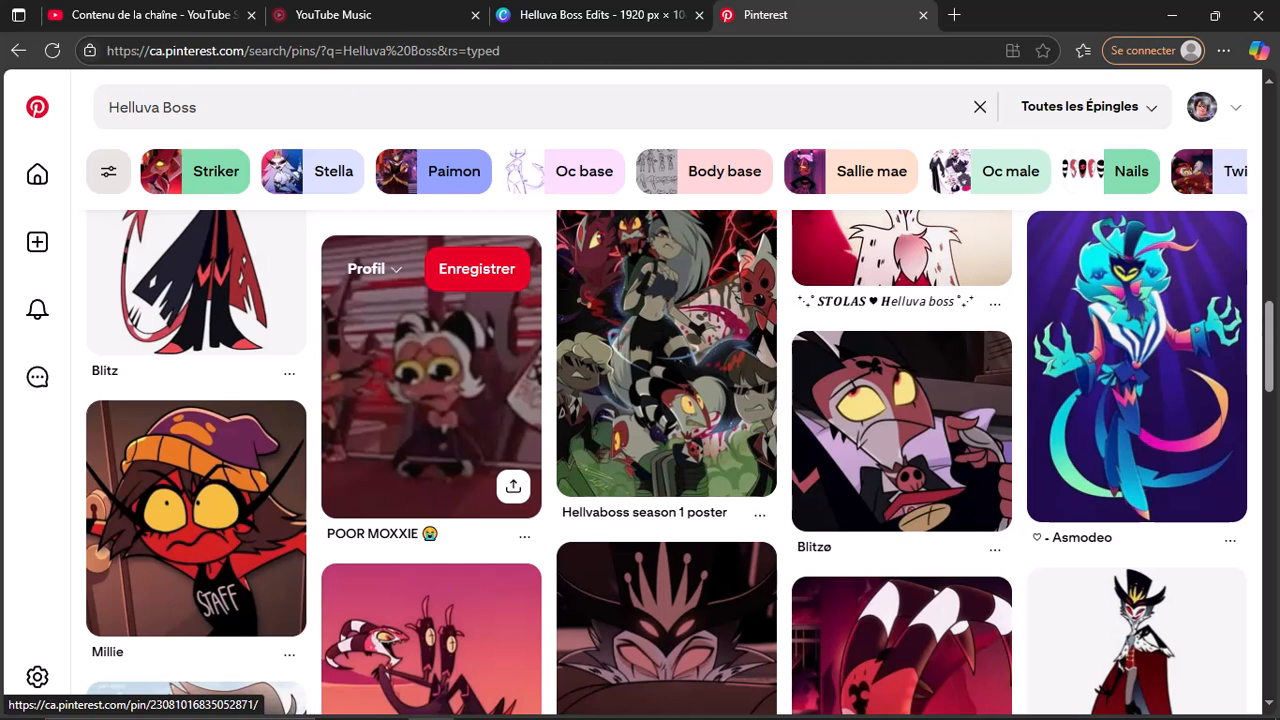
{"action": "scroll", "coordinate": [431, 376], "scroll_direction": "down", "scroll_amount": 1}
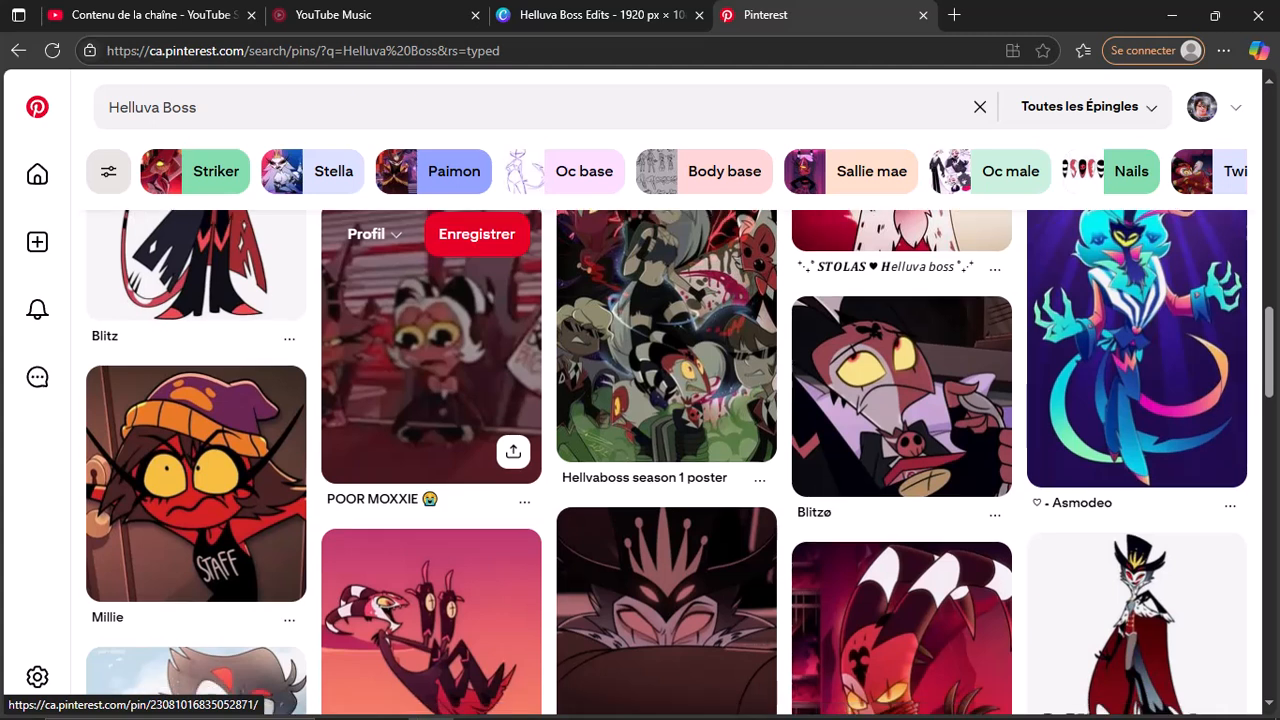
{"action": "scroll", "coordinate": [431, 376], "scroll_direction": "down", "scroll_amount": 3}
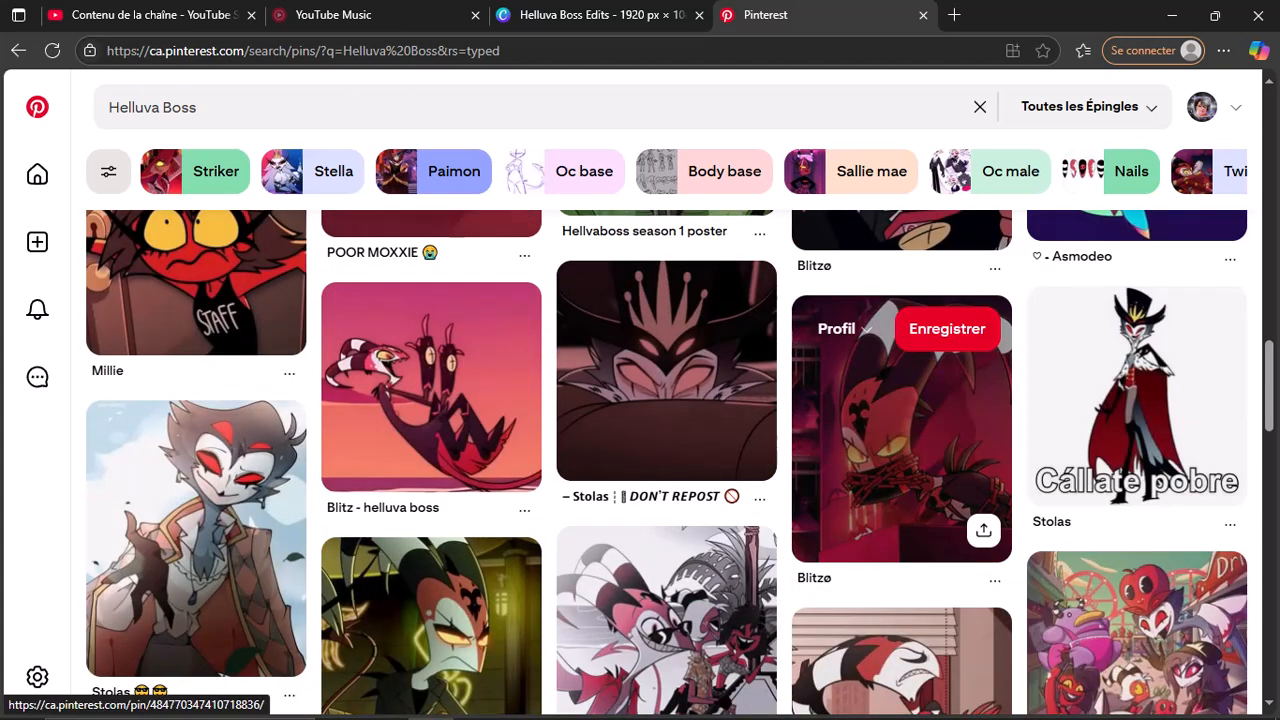
Step: Open the "Blitzø" pin showing him tied up, examine its related pins, and return to the "Helluva Boss" results
{"action": "left_click", "coordinate": [900, 430]}
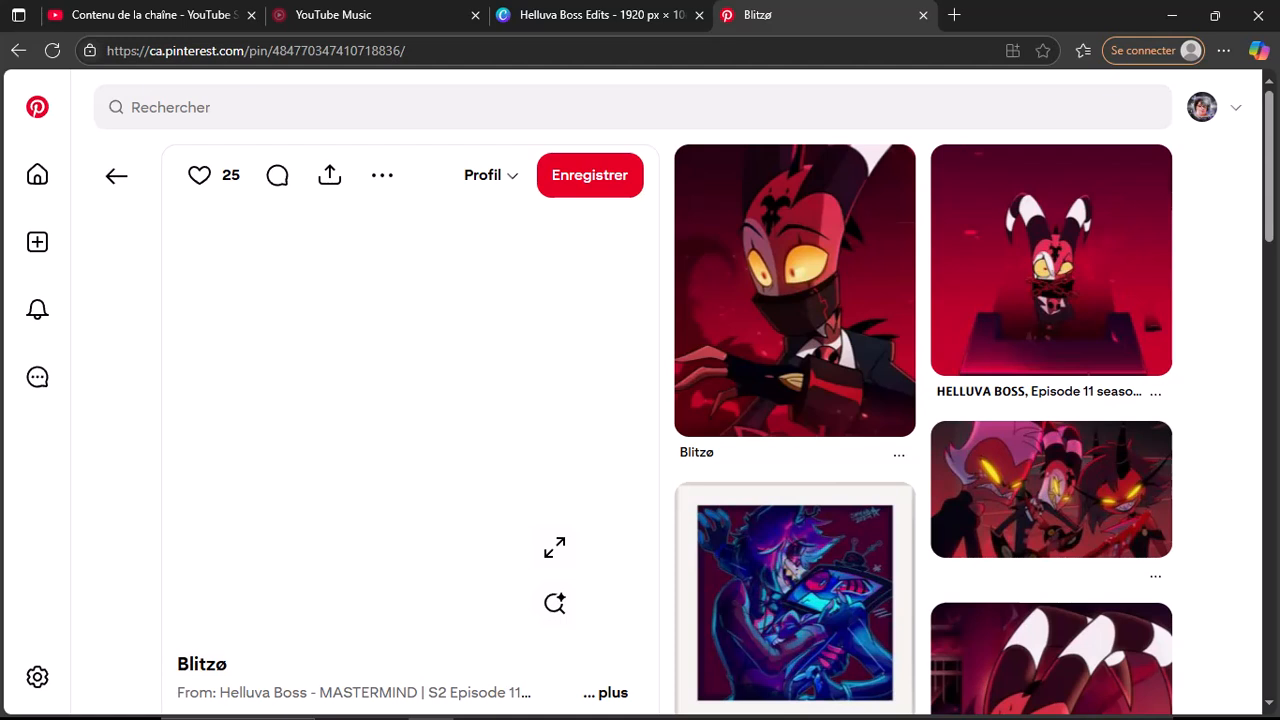
{"action": "scroll", "coordinate": [667, 430], "scroll_direction": "down", "scroll_amount": 5}
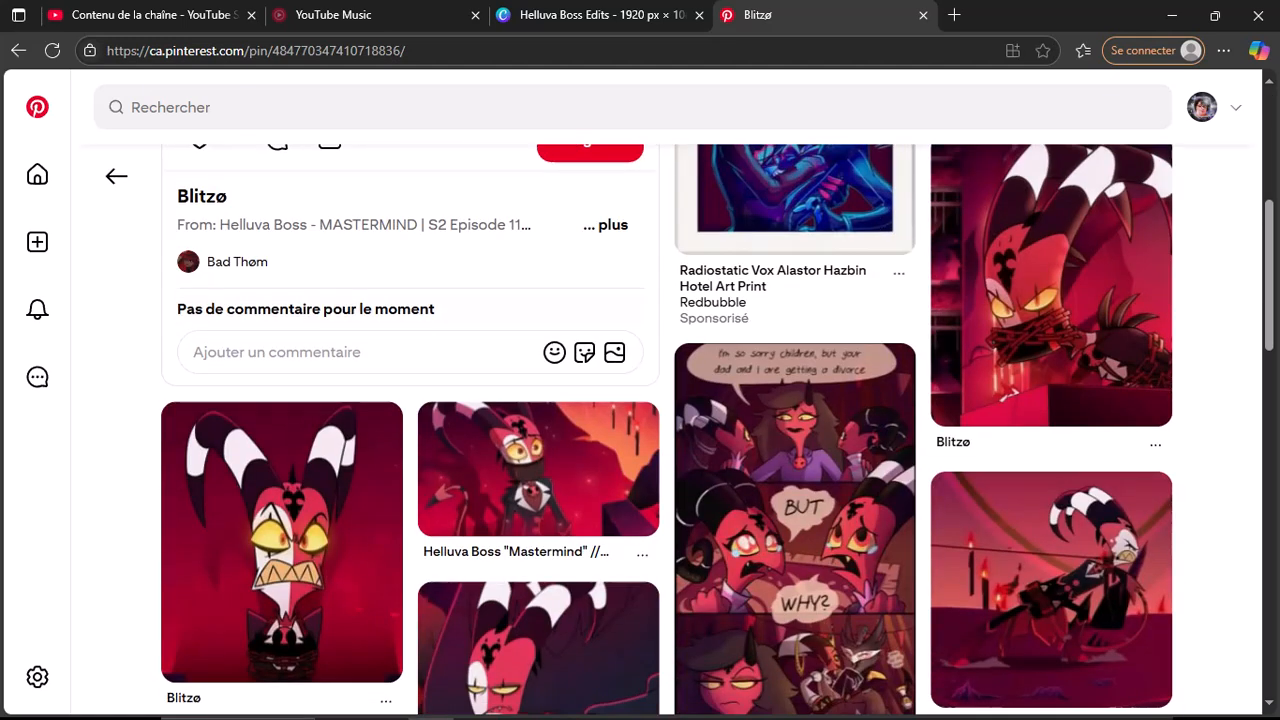
{"action": "scroll", "coordinate": [540, 470], "scroll_direction": "down", "scroll_amount": 2}
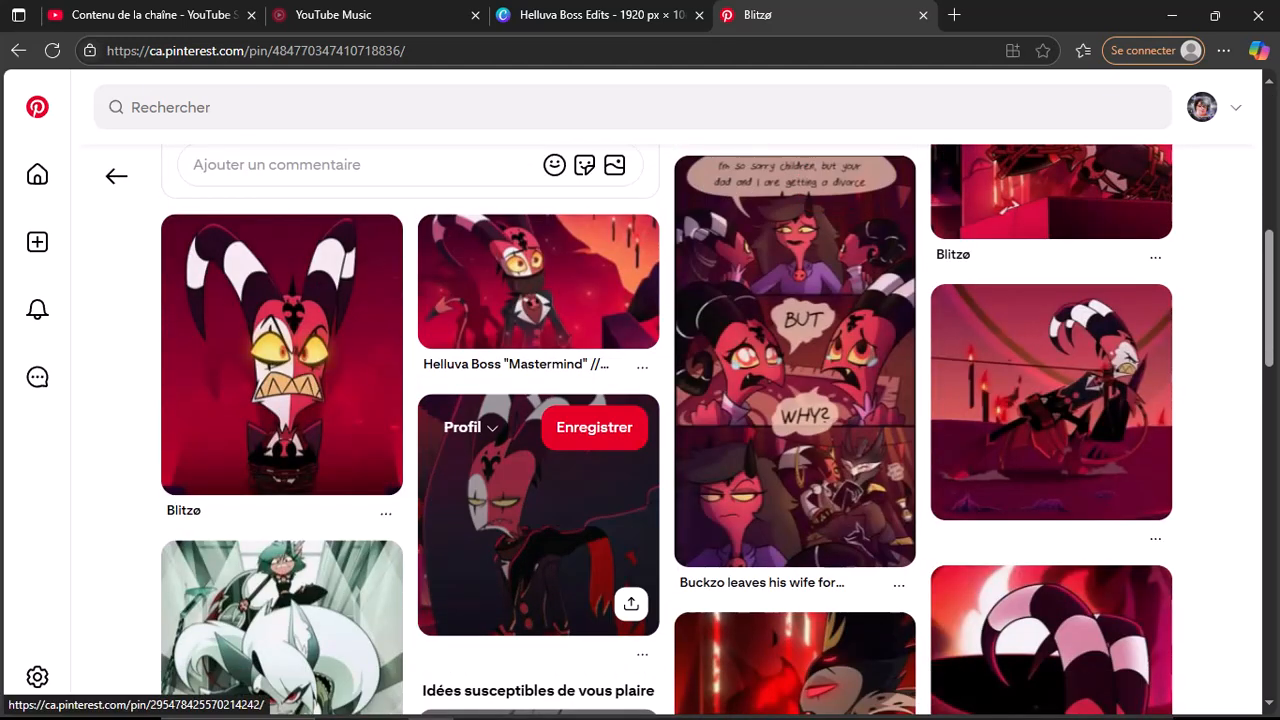
{"action": "scroll", "coordinate": [540, 470], "scroll_direction": "down", "scroll_amount": 1}
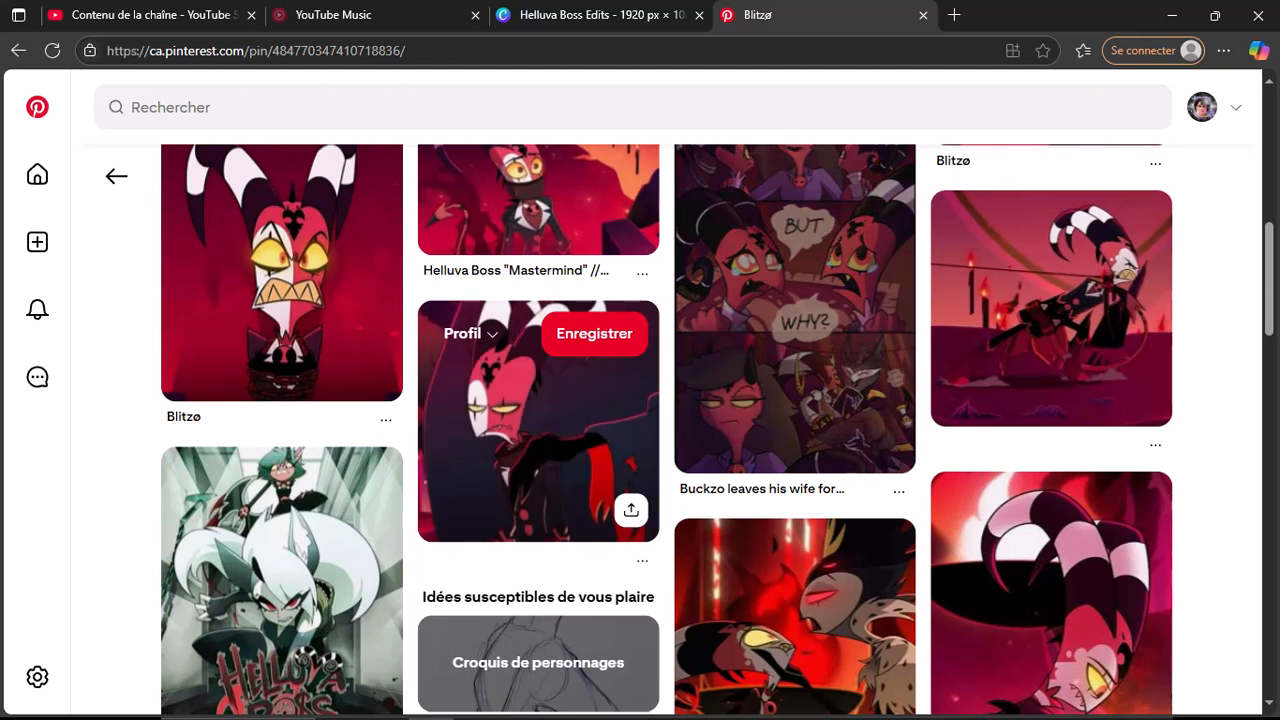
{"action": "scroll", "coordinate": [540, 400], "scroll_direction": "down", "scroll_amount": 1}
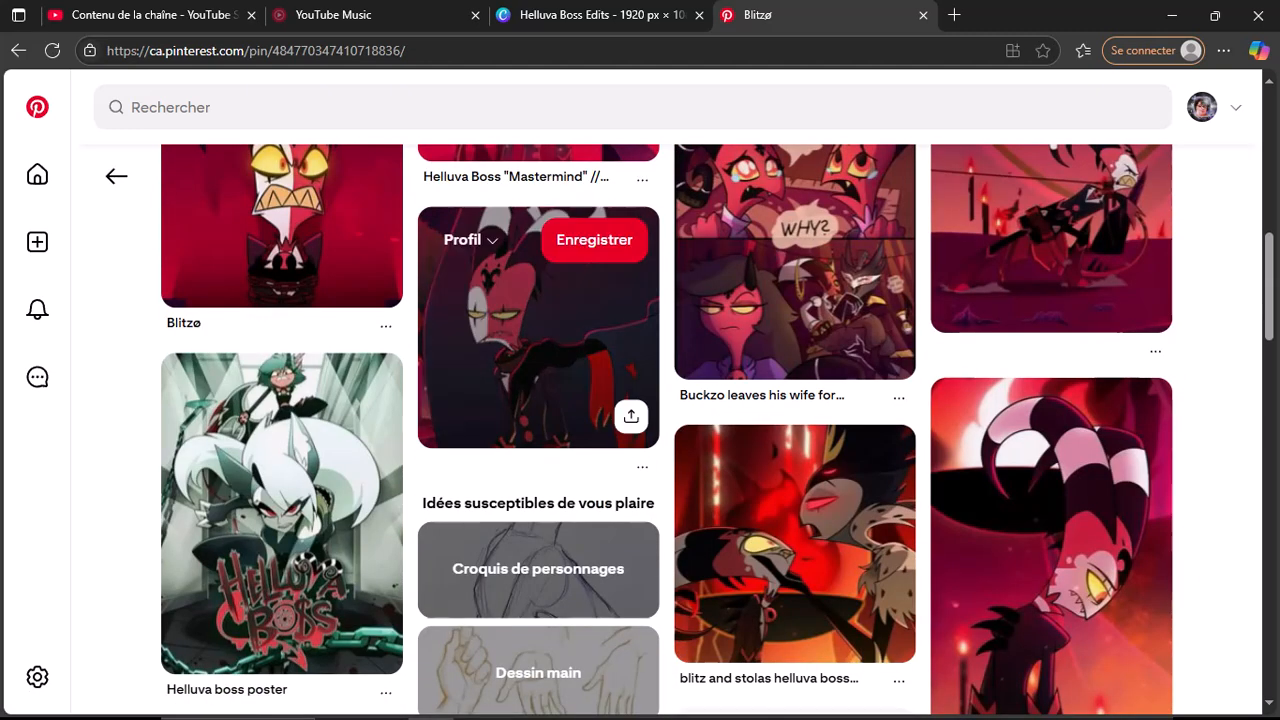
{"action": "scroll", "coordinate": [280, 500], "scroll_direction": "up", "scroll_amount": 4}
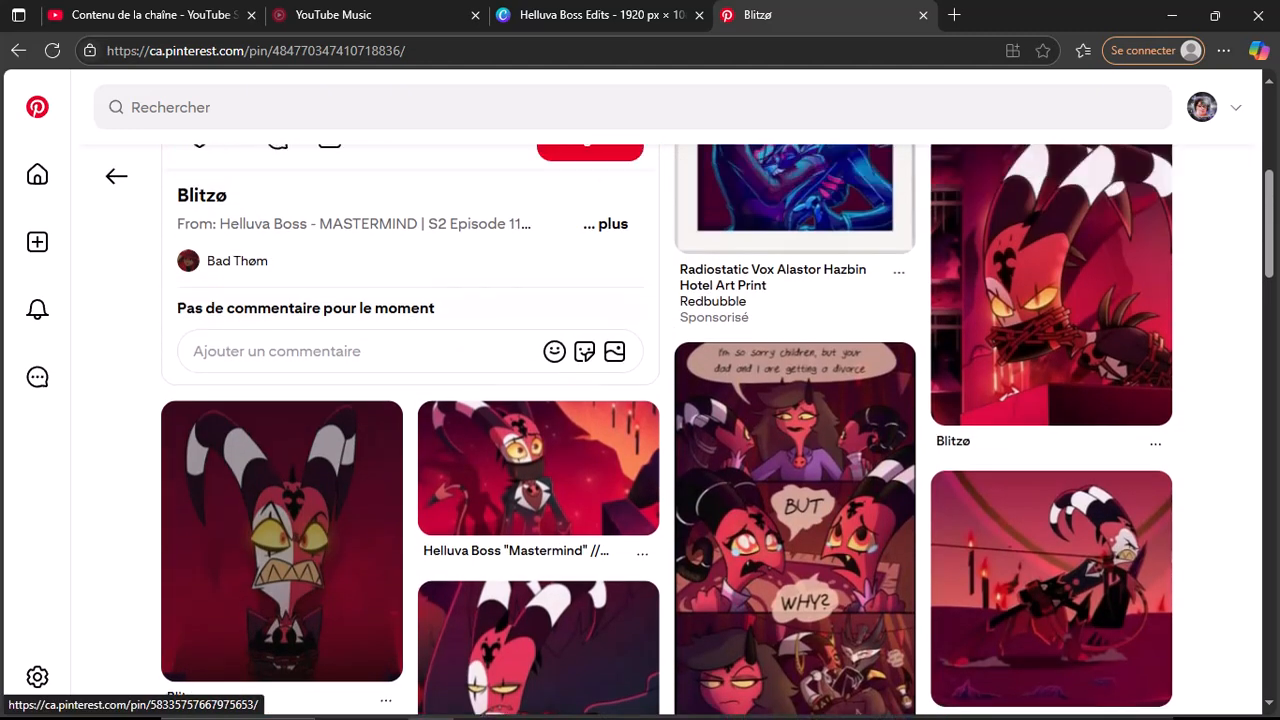
{"action": "scroll", "coordinate": [280, 500], "scroll_direction": "up", "scroll_amount": 5}
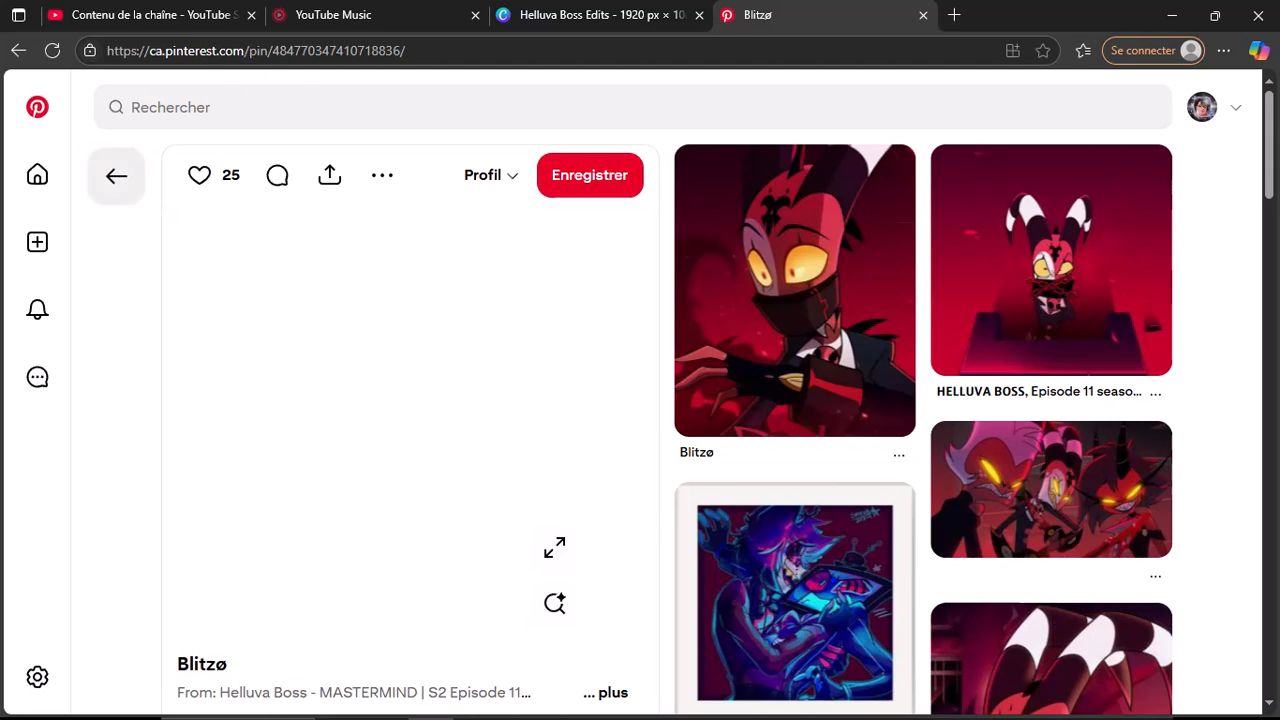
{"action": "left_click", "coordinate": [116, 176]}
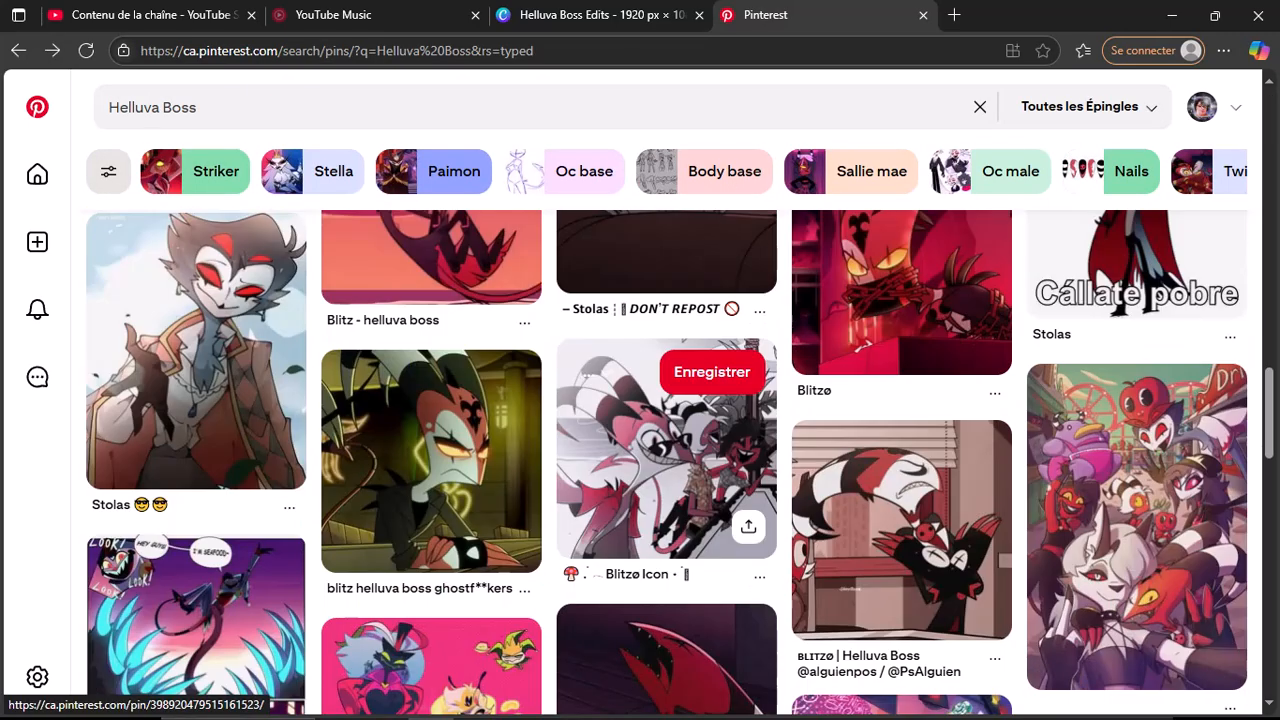
Step: Compare the Stolas, Blitzø and group pictures further down the "Helluva Boss" results
{"action": "scroll", "coordinate": [666, 448], "scroll_direction": "down", "scroll_amount": 4}
{"action": "scroll", "coordinate": [666, 448], "scroll_direction": "up", "scroll_amount": 2}
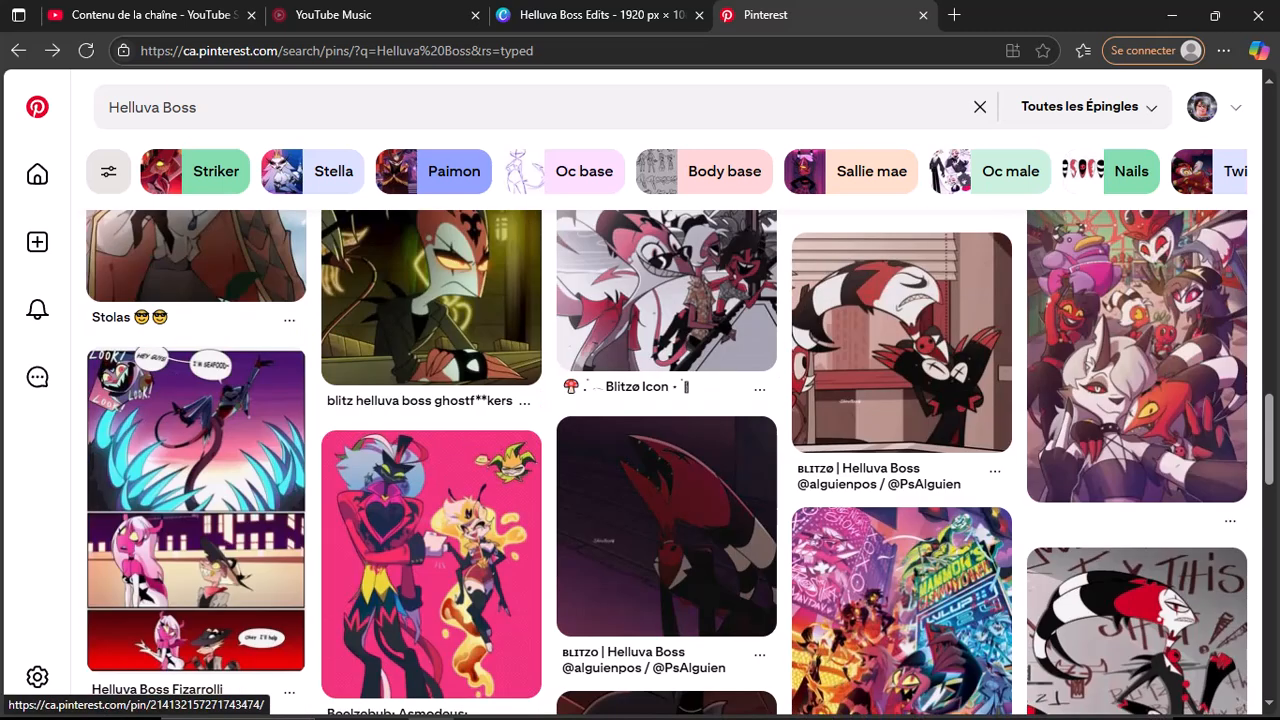
{"action": "scroll", "coordinate": [666, 500], "scroll_direction": "down", "scroll_amount": 4}
{"action": "scroll", "coordinate": [666, 500], "scroll_direction": "up", "scroll_amount": 4}
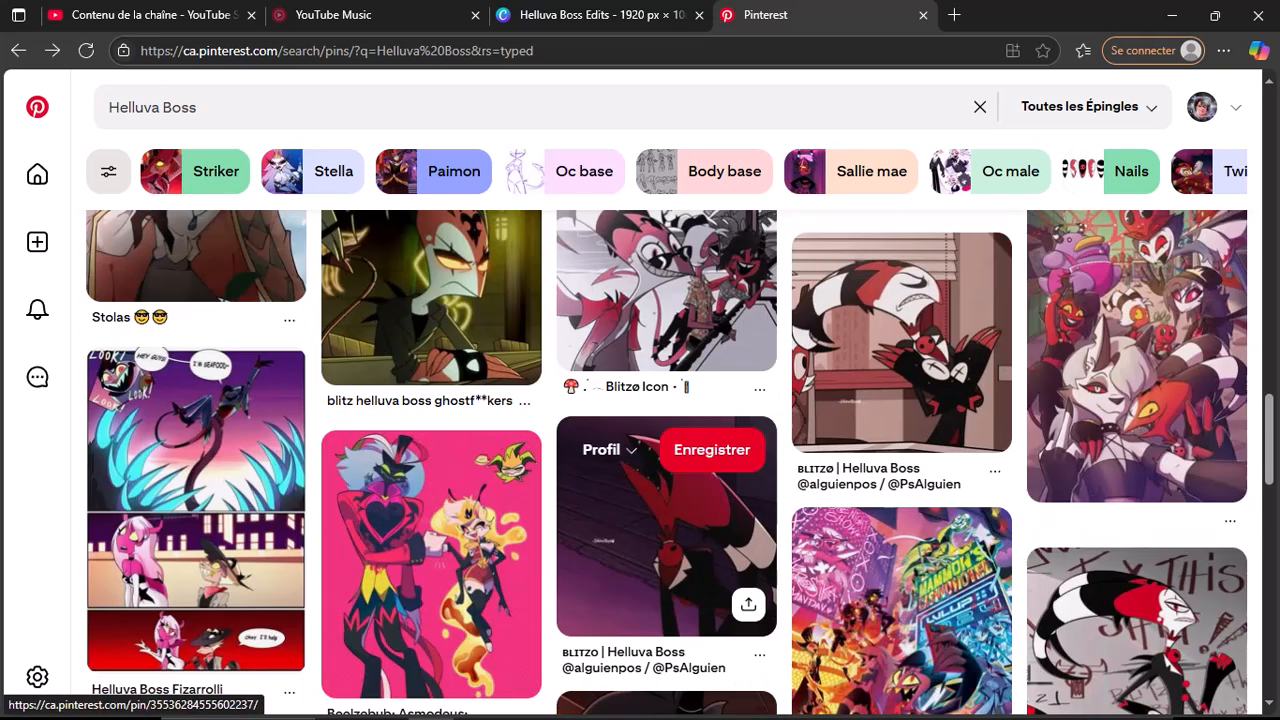
{"action": "scroll", "coordinate": [666, 500], "scroll_direction": "up", "scroll_amount": 2}
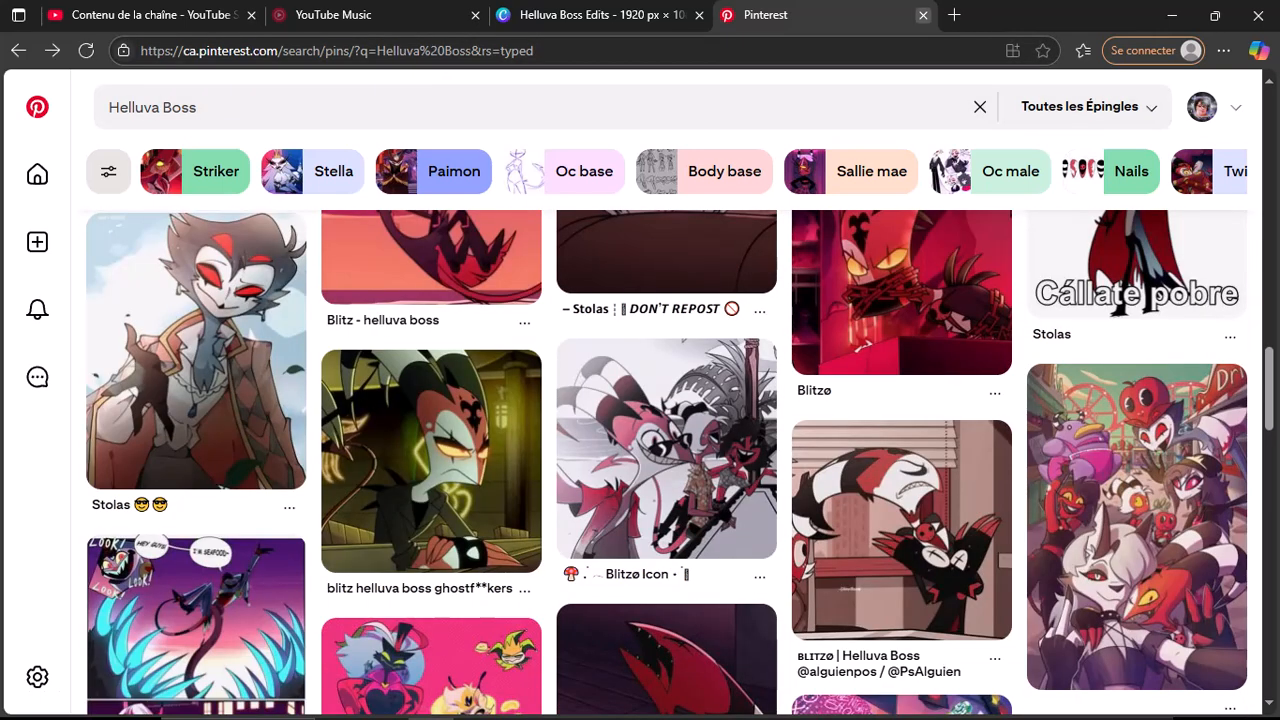
Step: Close Pinterest and upload 8089b9352fb2420b711e4be5a349d2f8 to the Canva design from "Épinglé sur My Style_files" inside "Pictures for Video Editing"
{"action": "left_click", "coordinate": [923, 15]}
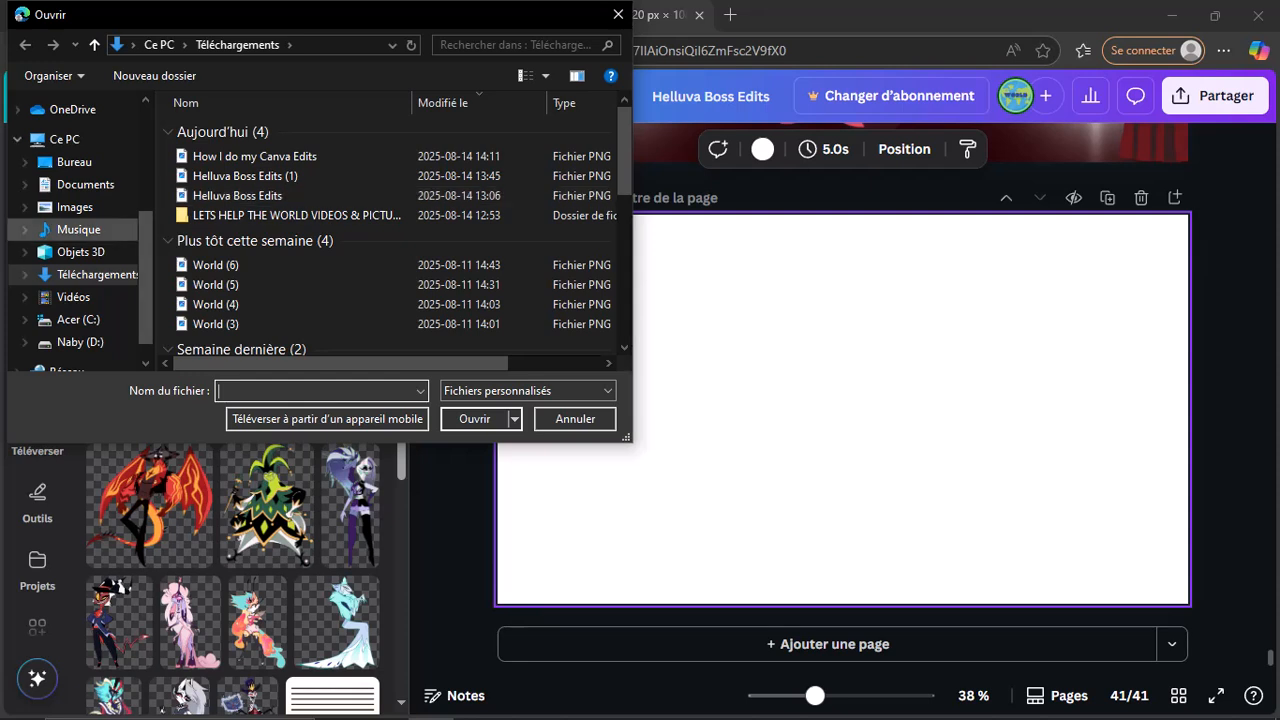
{"action": "double_click", "coordinate": [297, 215]}
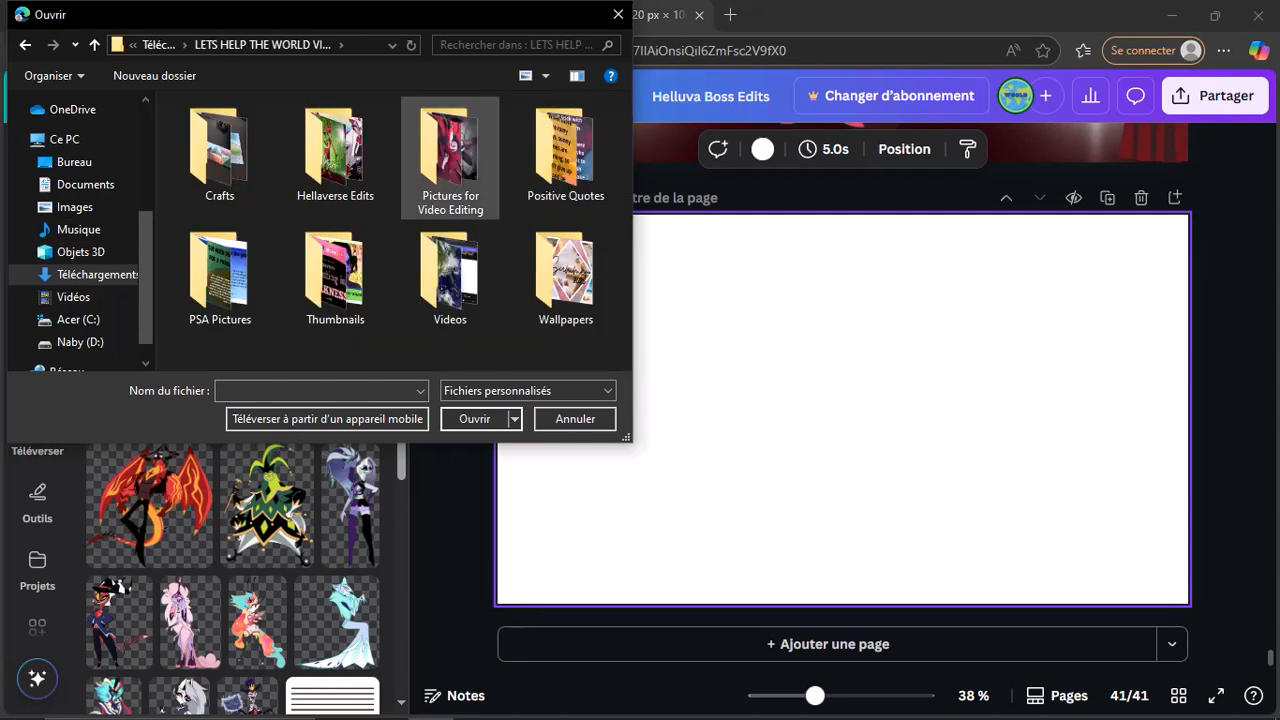
{"action": "double_click", "coordinate": [450, 160]}
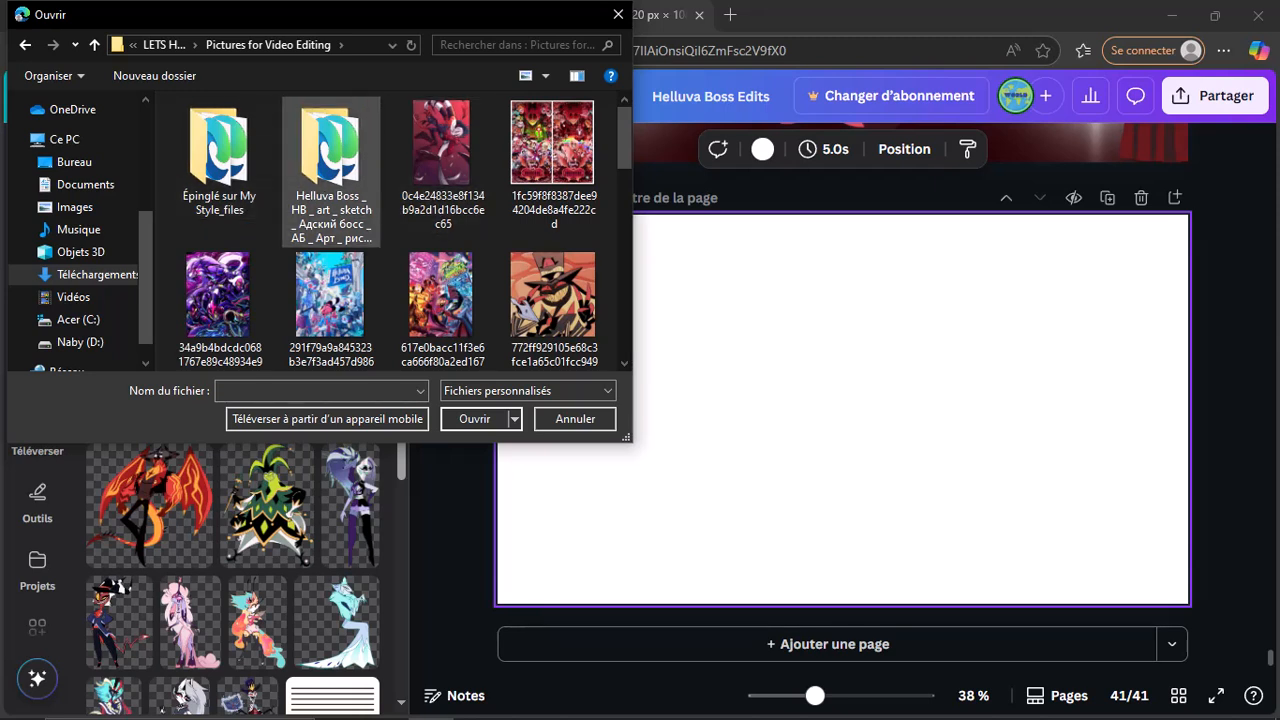
{"action": "left_click", "coordinate": [219, 157]}
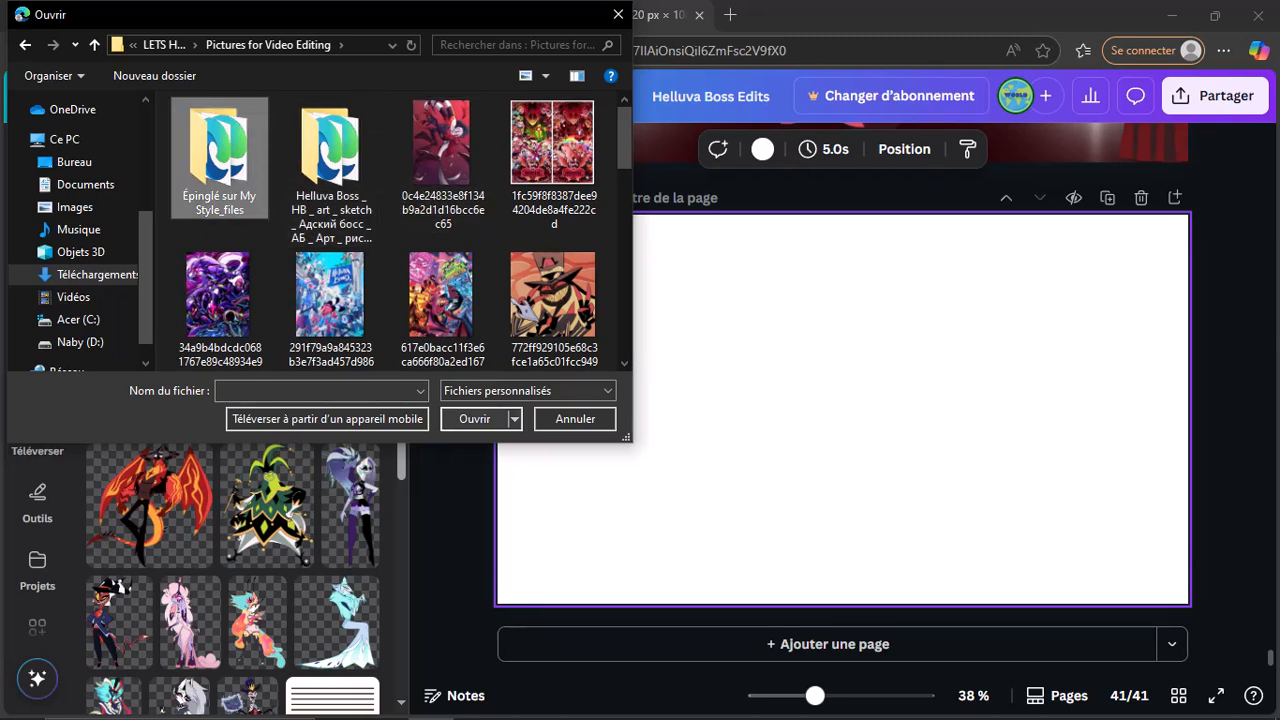
{"action": "left_click", "coordinate": [474, 418]}
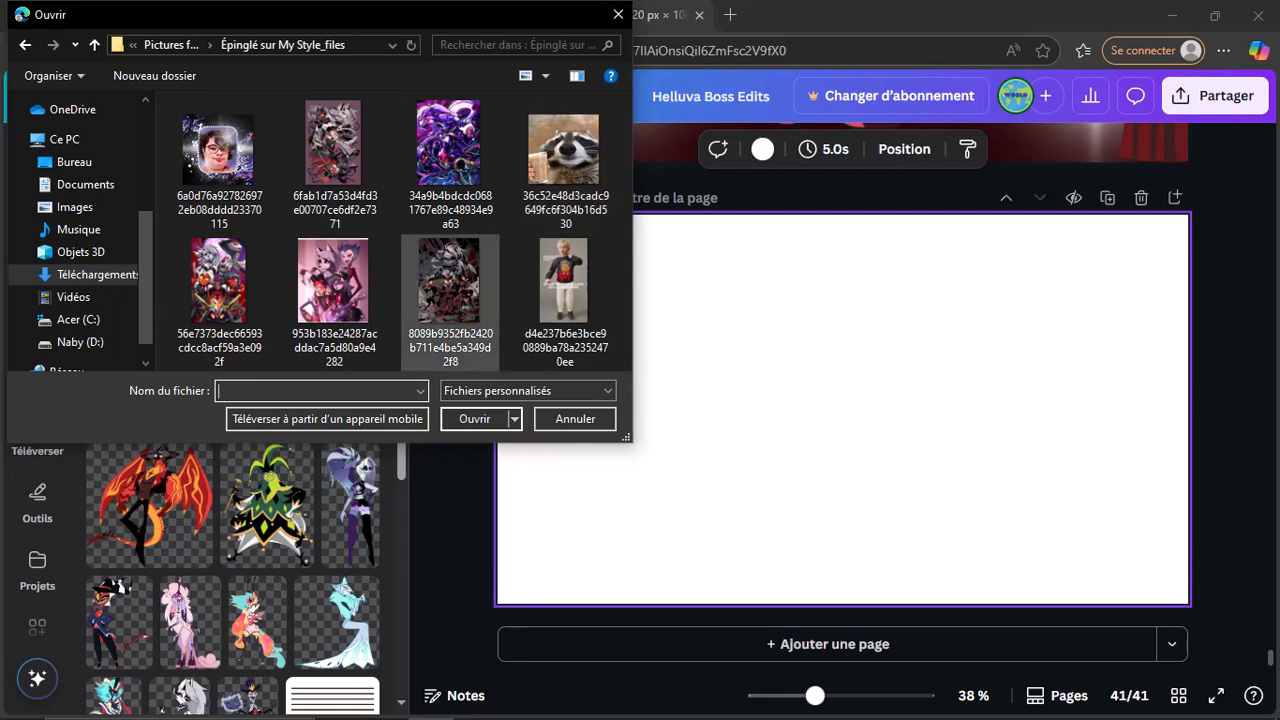
{"action": "left_click", "coordinate": [450, 290]}
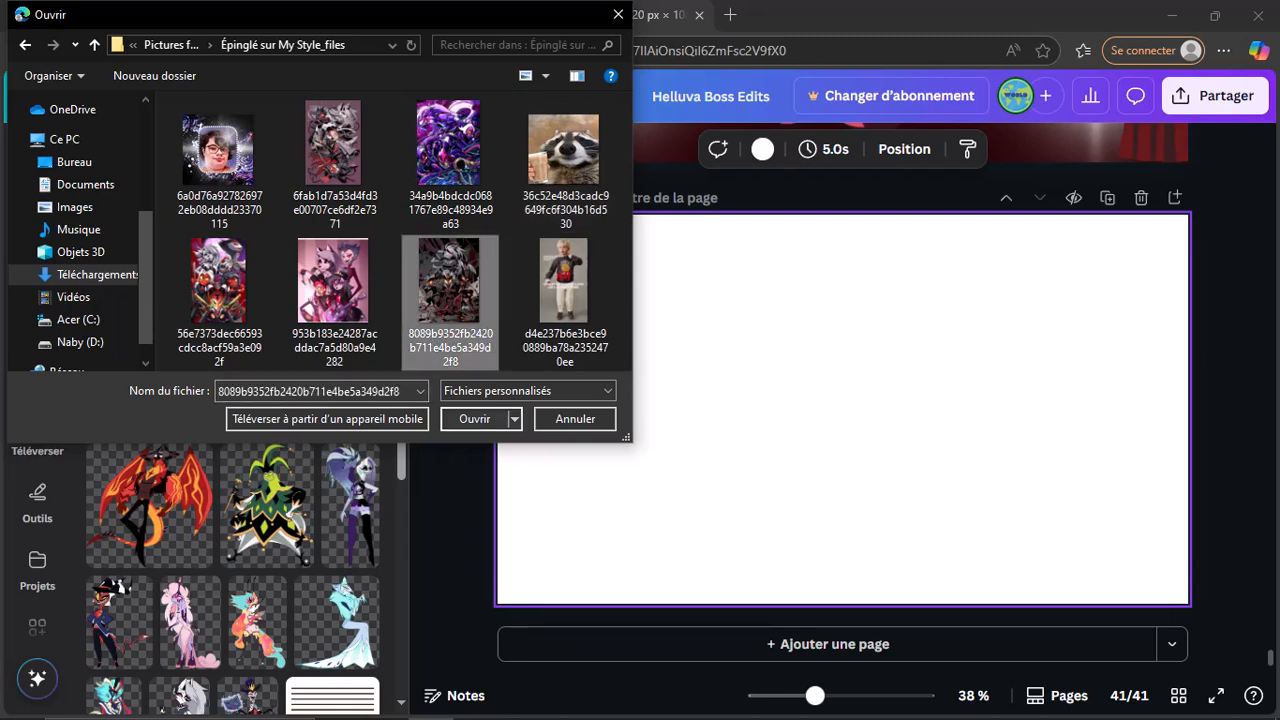
{"action": "left_click", "coordinate": [474, 418]}
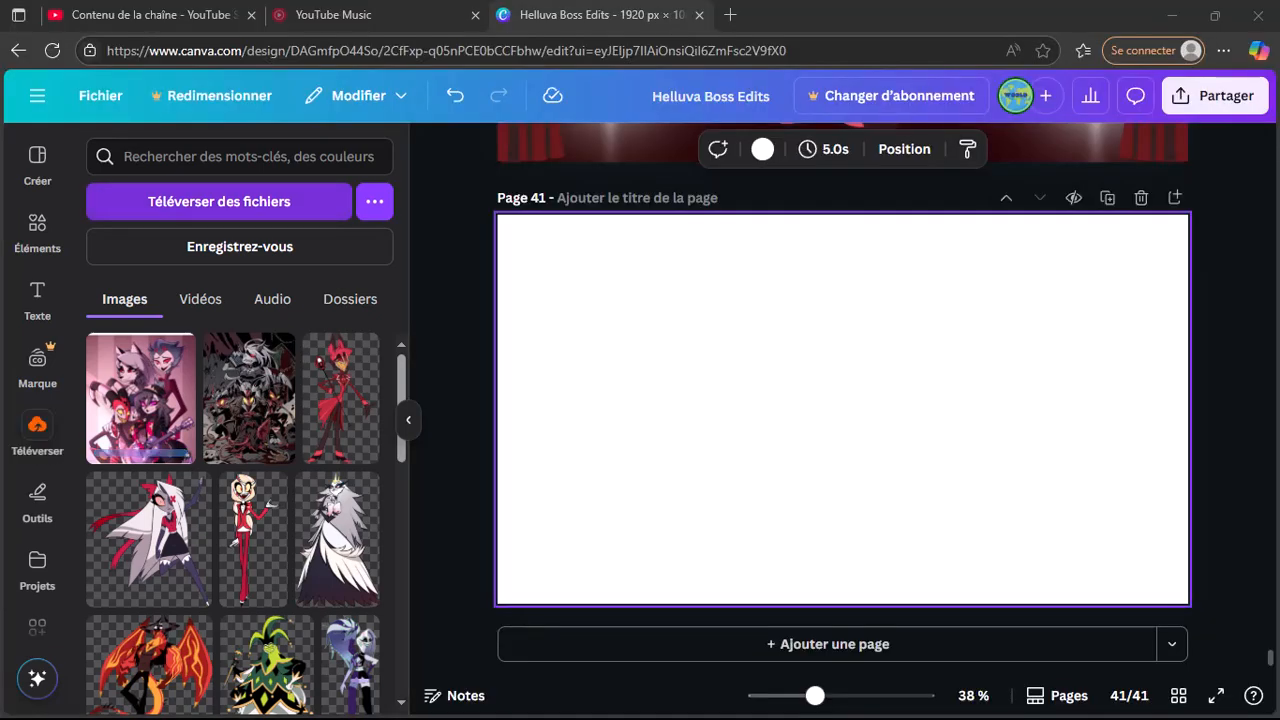
Step: Upload the image 56e7373dec66593cdcc8acf59a3e092f from "Épinglé sur My Style_files" to the design's uploads
{"action": "left_click", "coordinate": [218, 201]}
{"action": "left_click", "coordinate": [219, 300]}
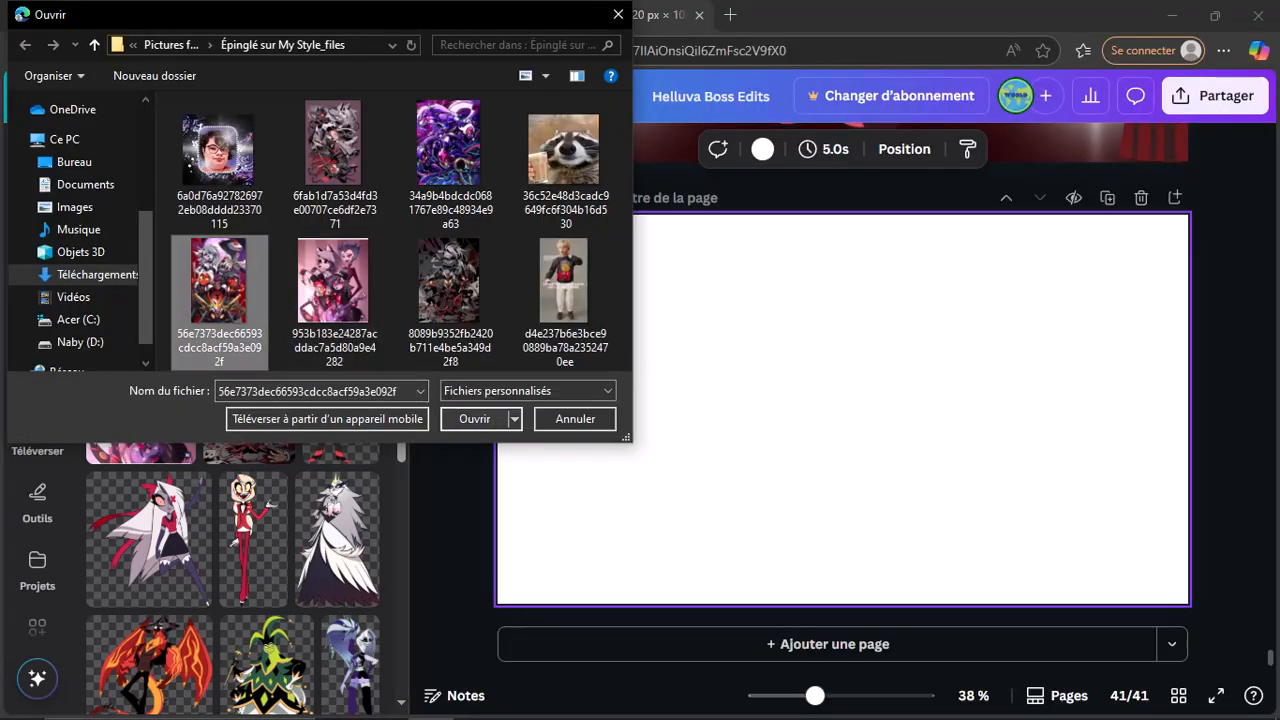
{"action": "left_click", "coordinate": [474, 418]}
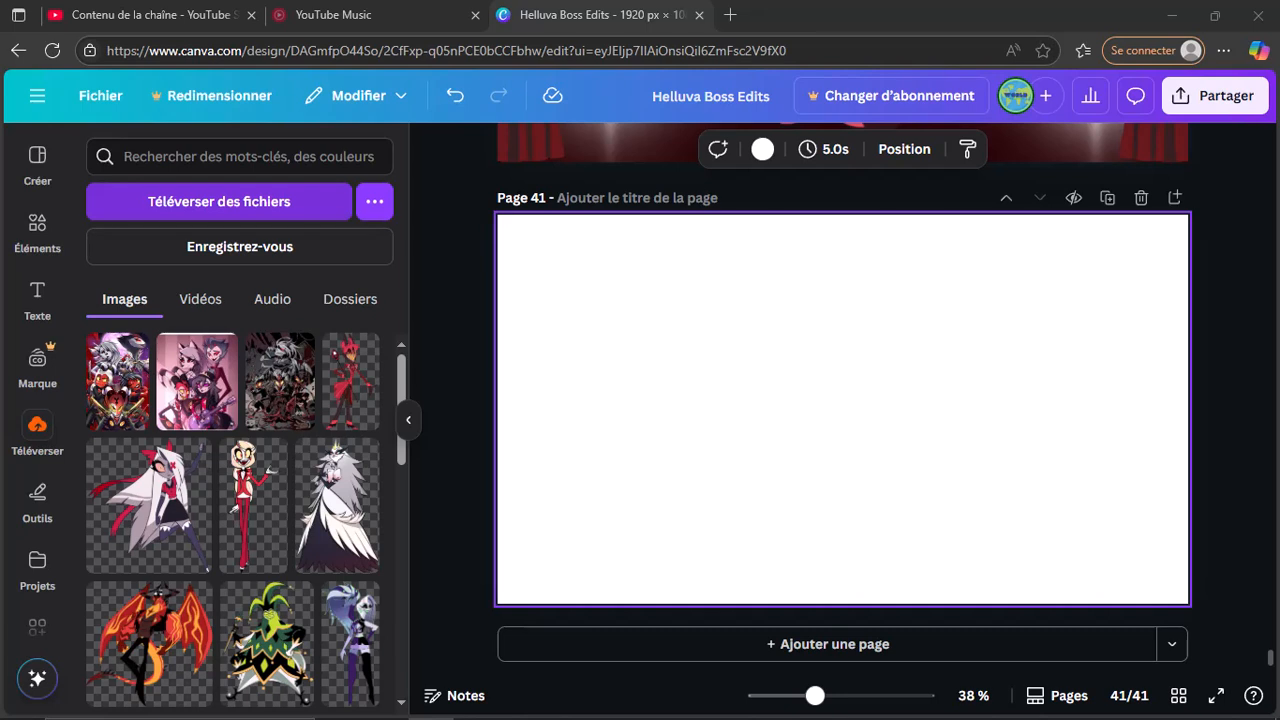
Step: Upload the images 34a9b4bdcdc0681767e89c48934e9a63 and 6fab1d7a53d4fd3e00707ce6df2e7371 from "Épinglé sur My Style_files" to the design's uploads
{"action": "left_click", "coordinate": [449, 163]}
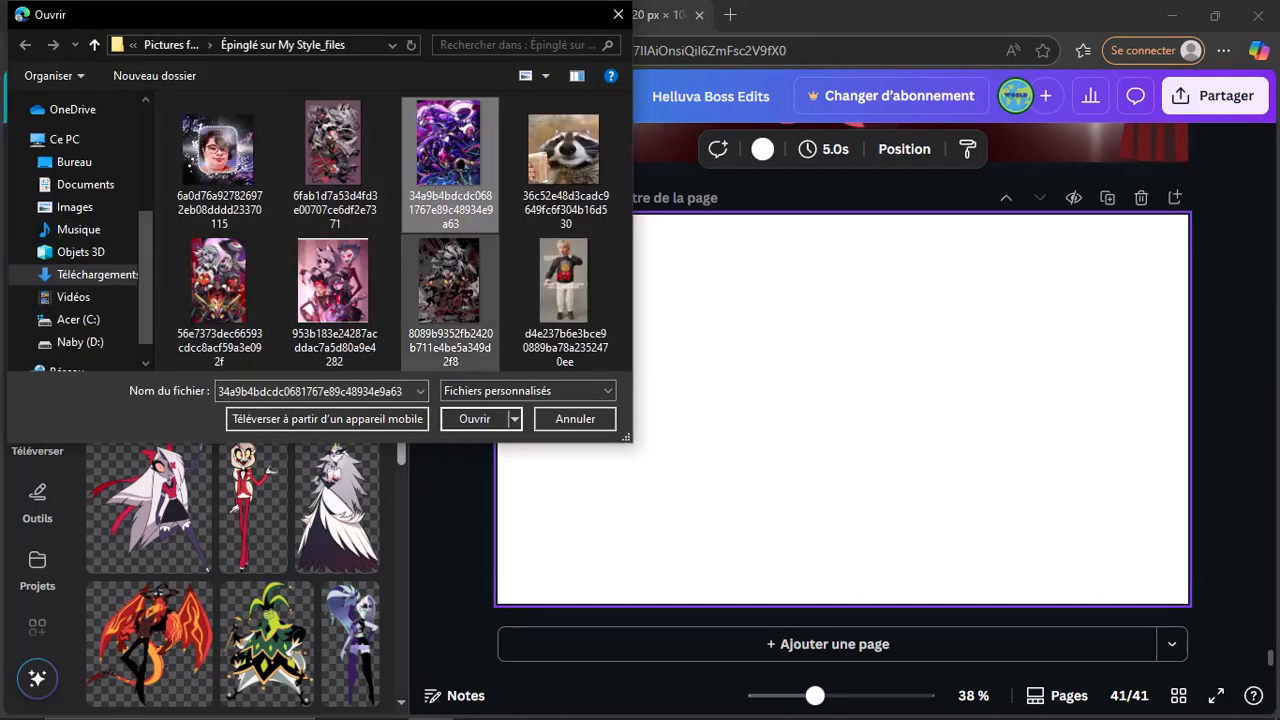
{"action": "left_click", "coordinate": [474, 418]}
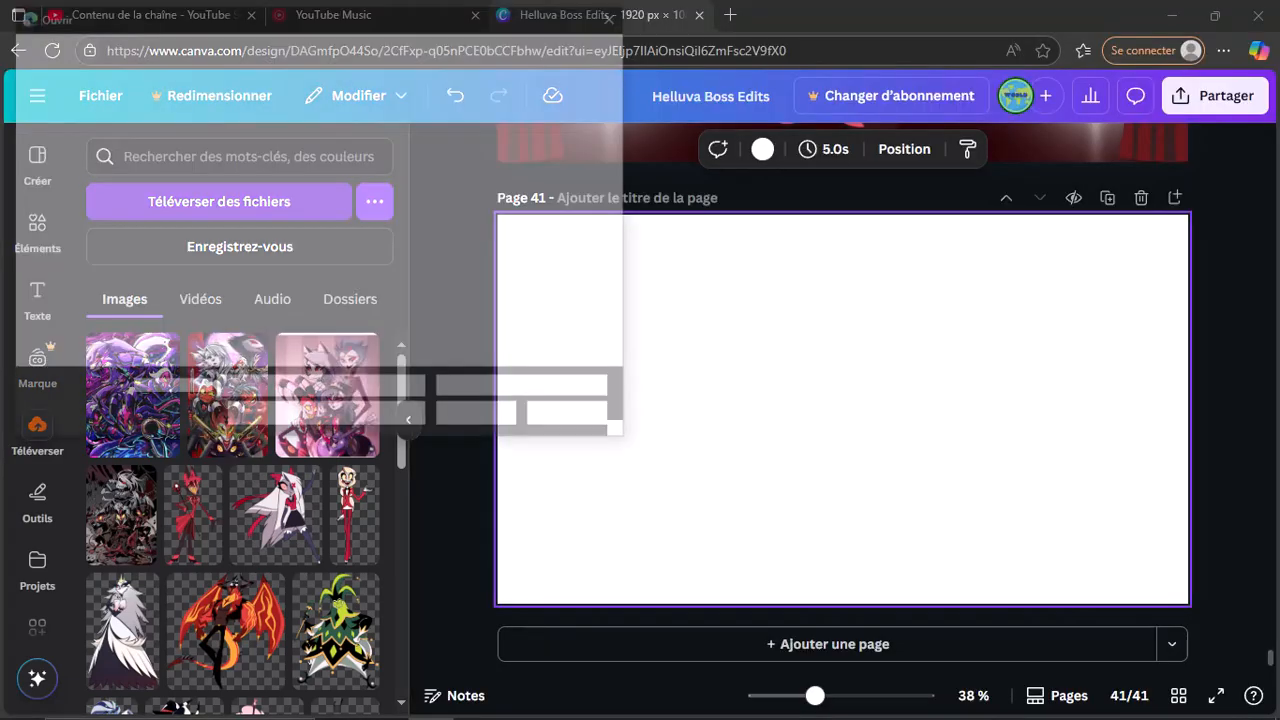
{"action": "left_click", "coordinate": [335, 163]}
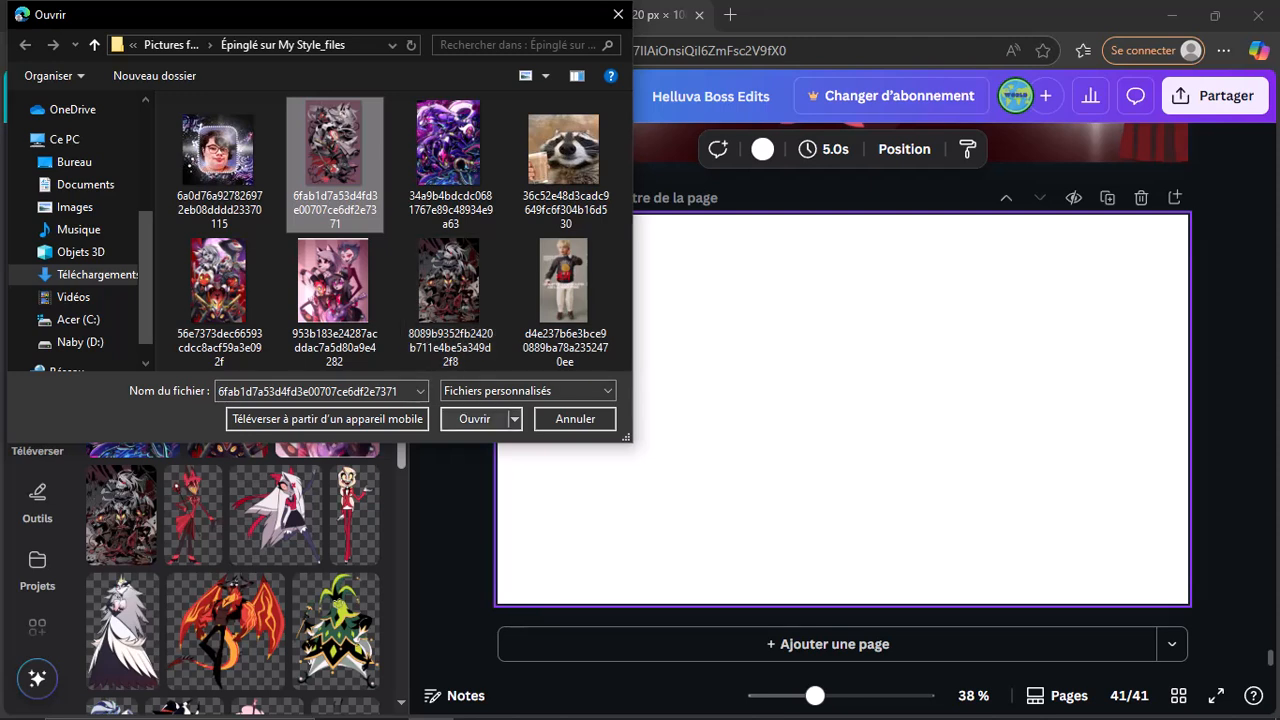
{"action": "left_click", "coordinate": [474, 418]}
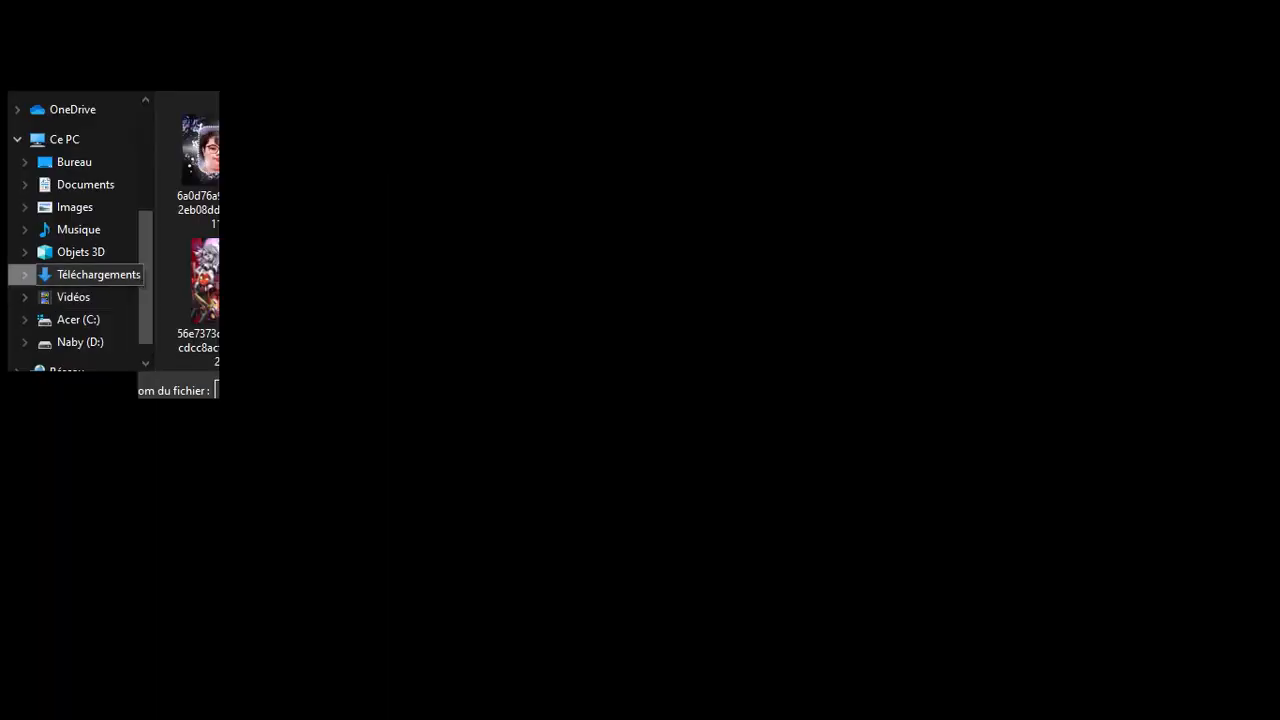
Step: Upload ff4ac7a2fc94caa649df5f58c4c2e0fa from the "Helluva Boss _ HB _ art _ sketch" folder inside "Pictures for Video Editing"
{"action": "scroll", "coordinate": [90, 192], "scroll_direction": "up", "scroll_amount": 3}
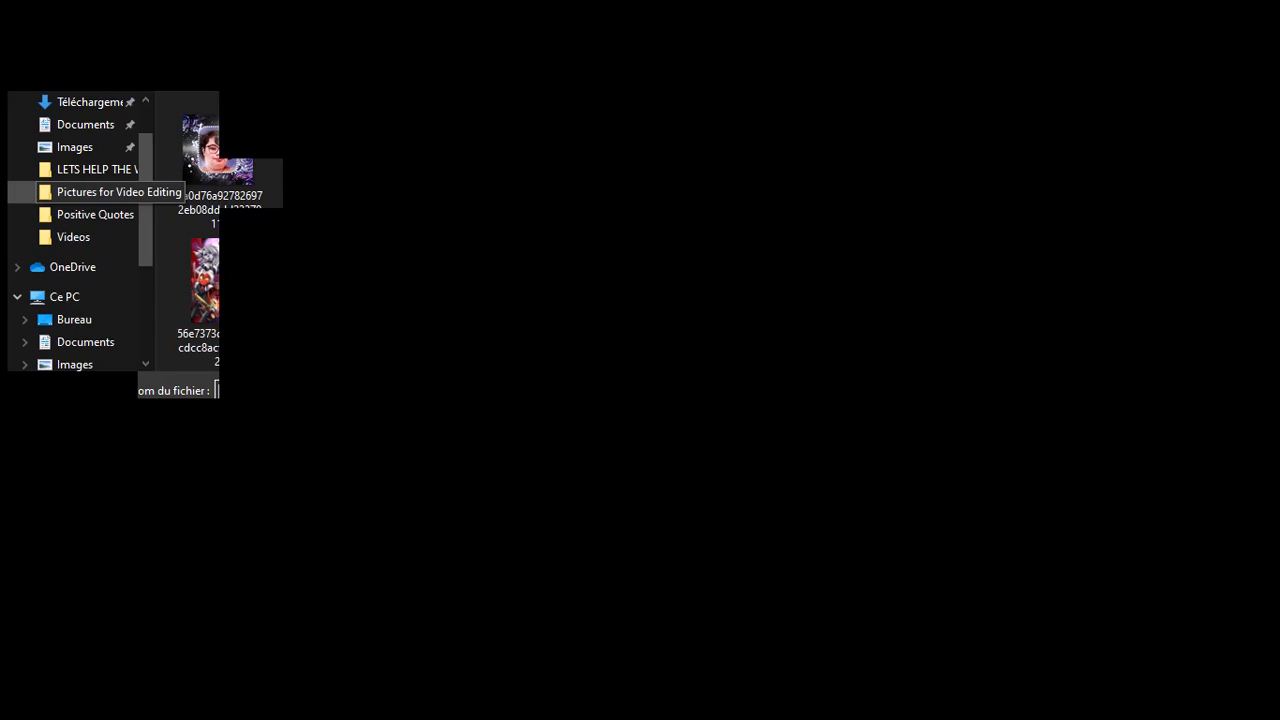
{"action": "left_click", "coordinate": [90, 192]}
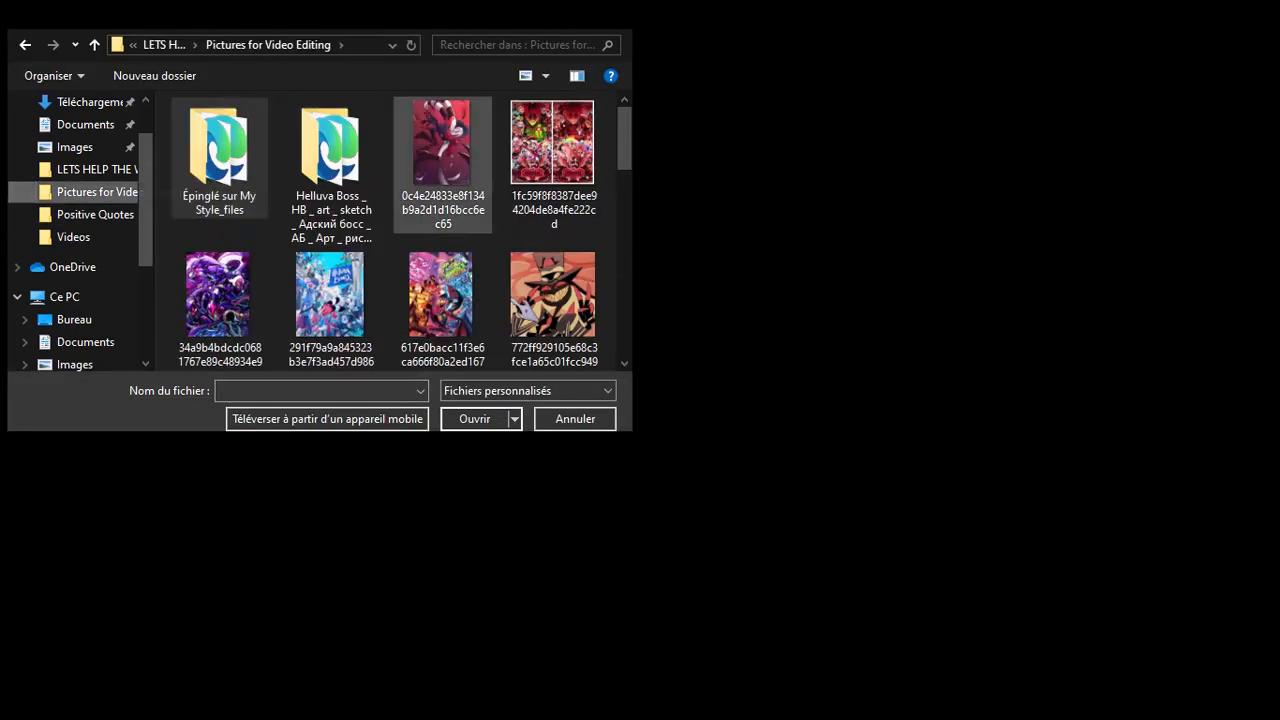
{"action": "double_click", "coordinate": [330, 150]}
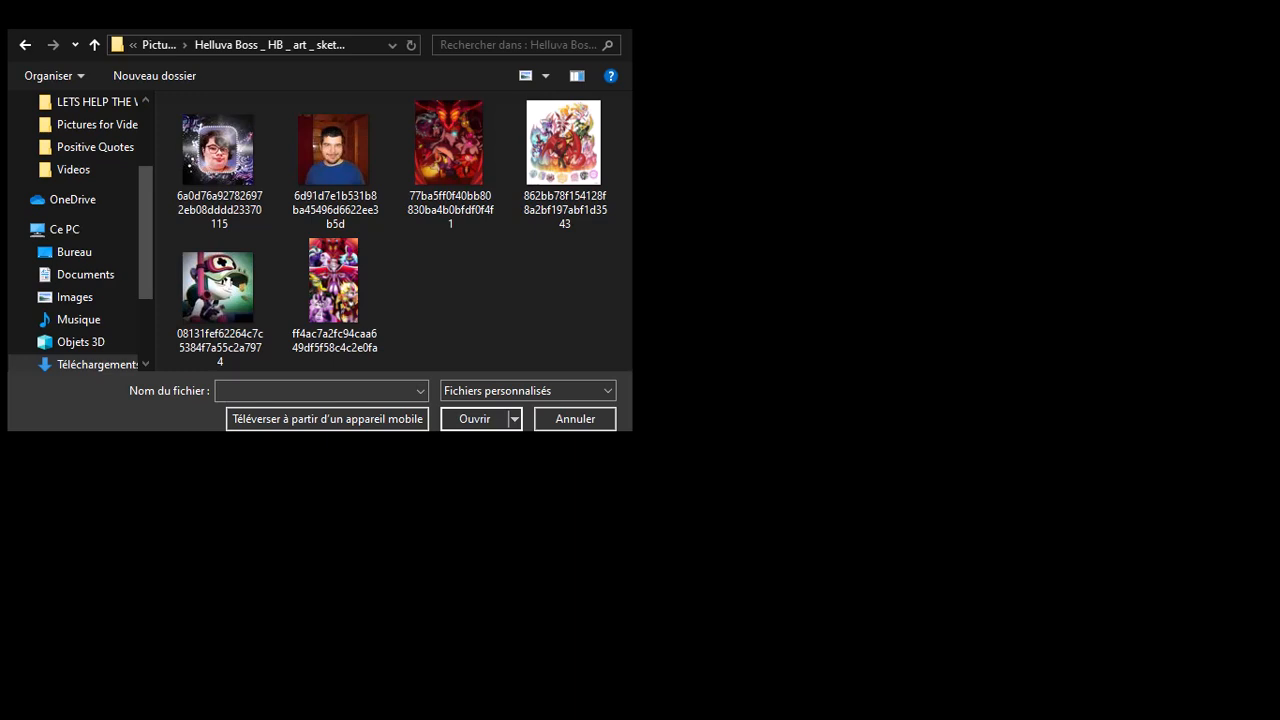
{"action": "left_click", "coordinate": [334, 295]}
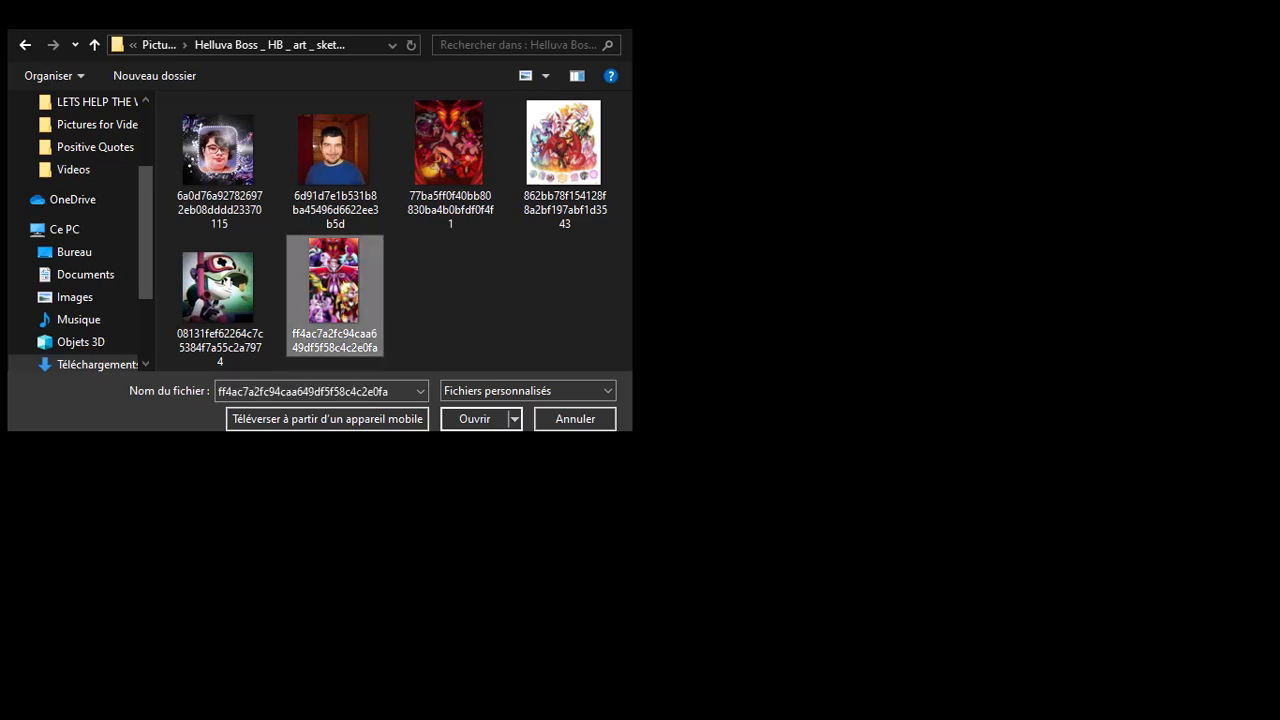
{"action": "left_click", "coordinate": [474, 418]}
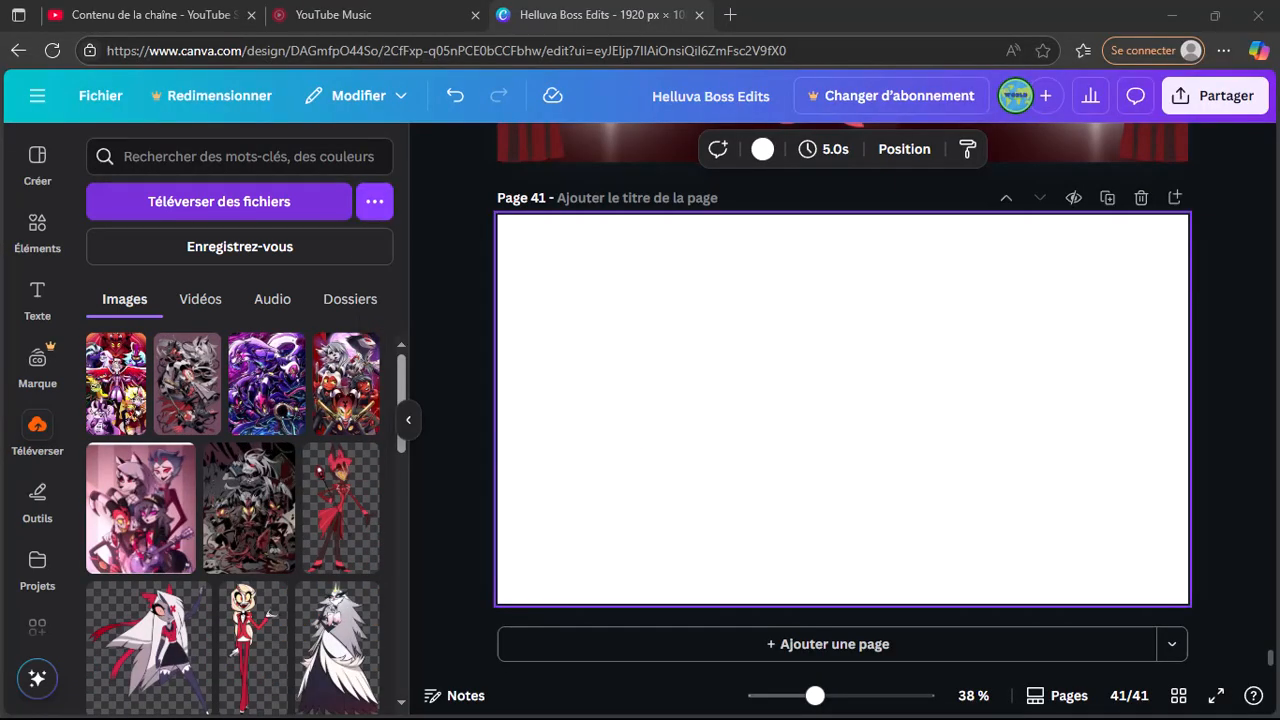
Step: Upload the images 862bb78f154128f8a2bf197abf1d3543 and 77ba5ff0f40bb80830ba4b0bfdf0f4f1 from the same "Helluva Boss _ HB _ art _ sketch" folder
{"action": "left_click", "coordinate": [218, 201]}
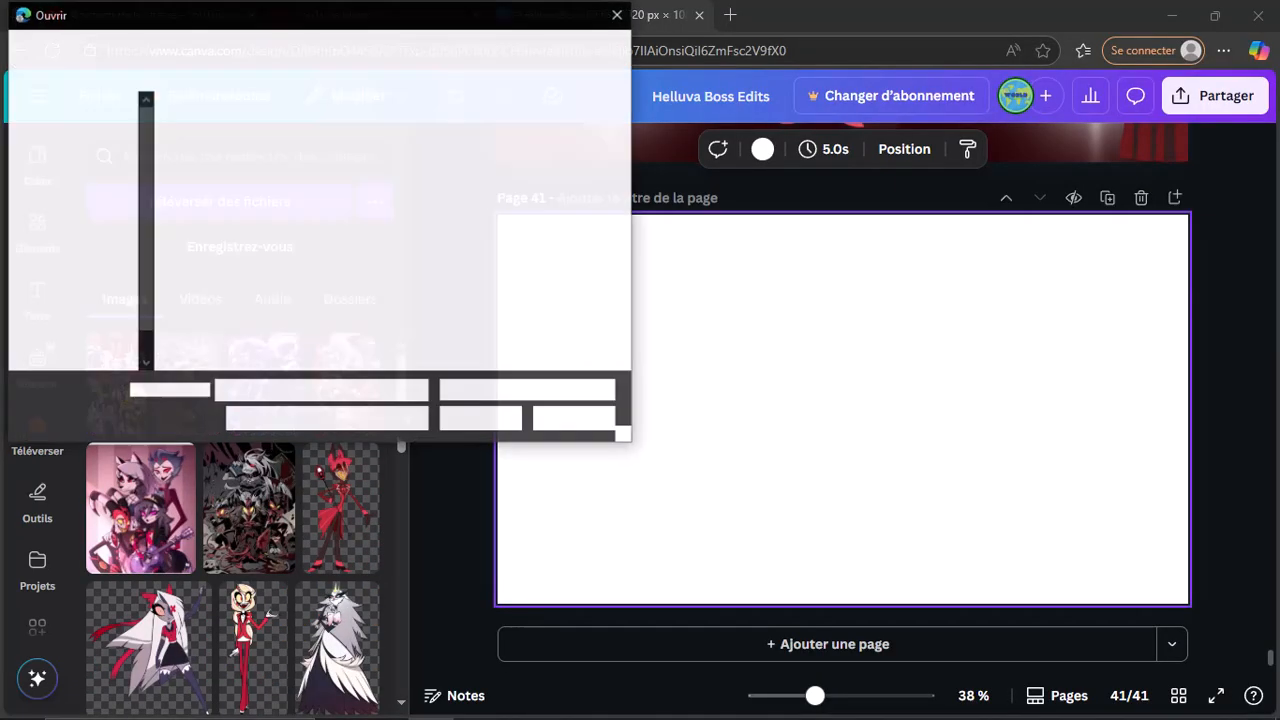
{"action": "left_click", "coordinate": [564, 165]}
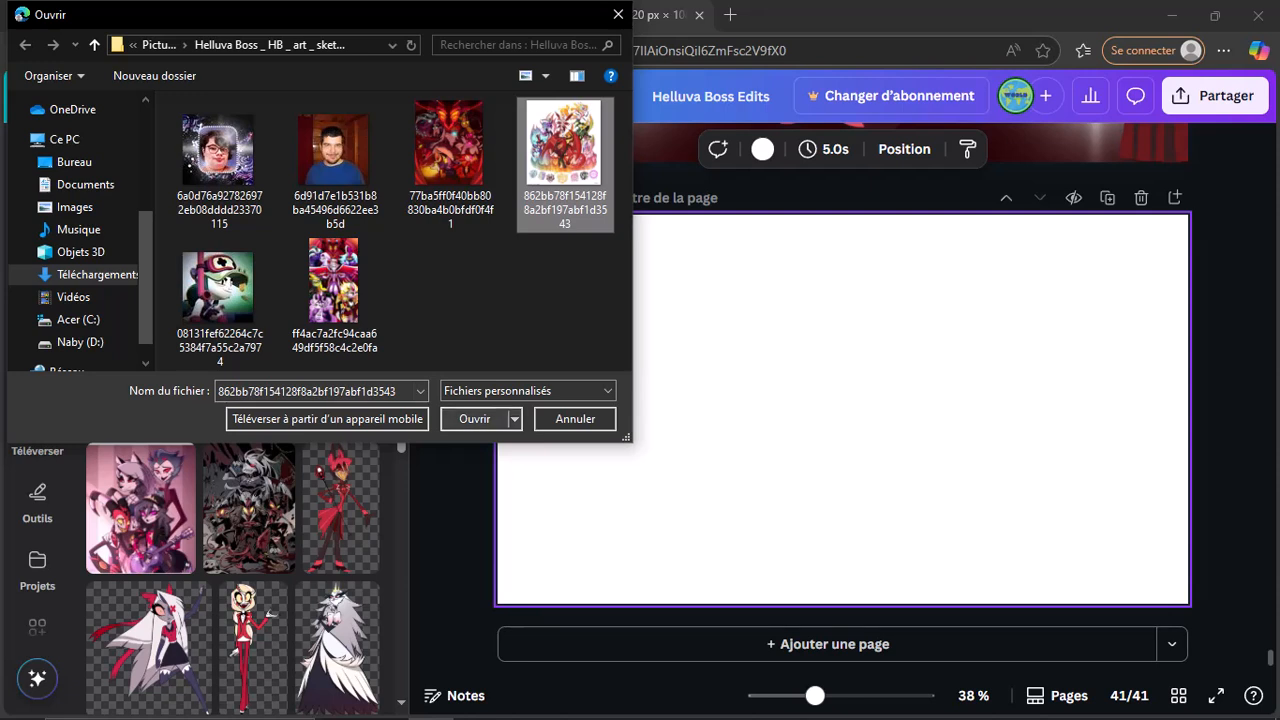
{"action": "left_click", "coordinate": [474, 419]}
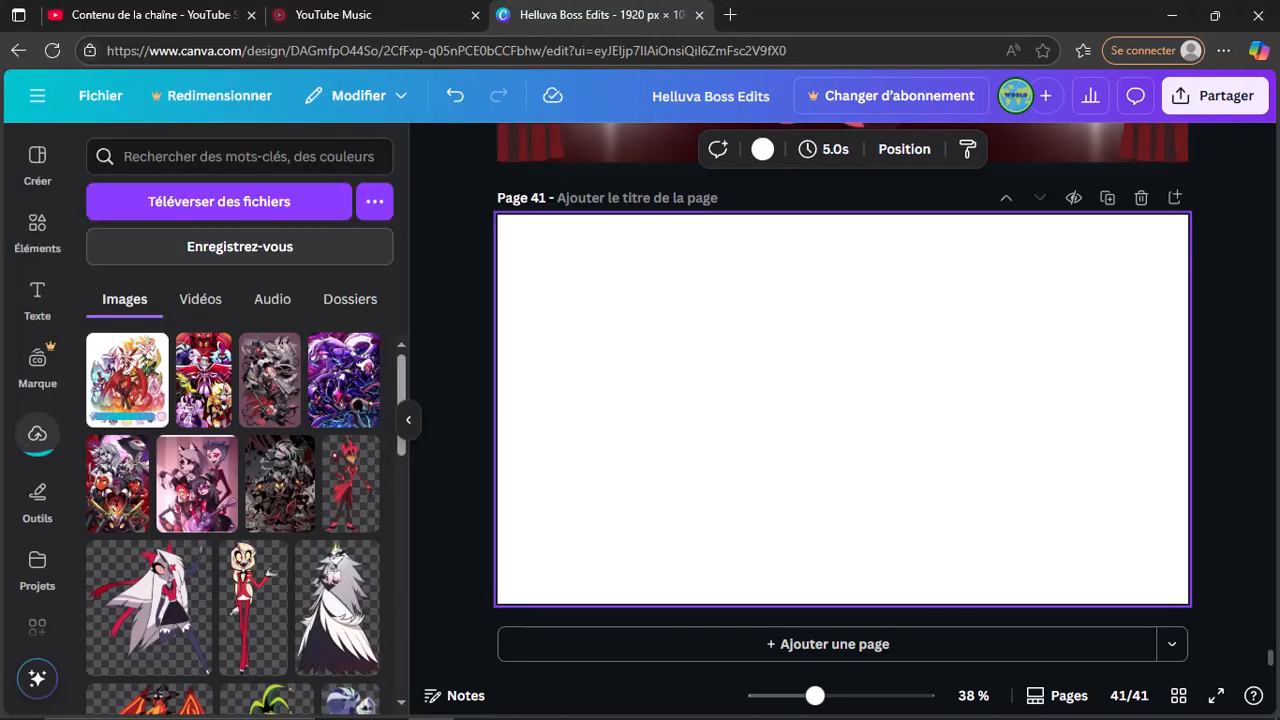
{"action": "left_click", "coordinate": [219, 201]}
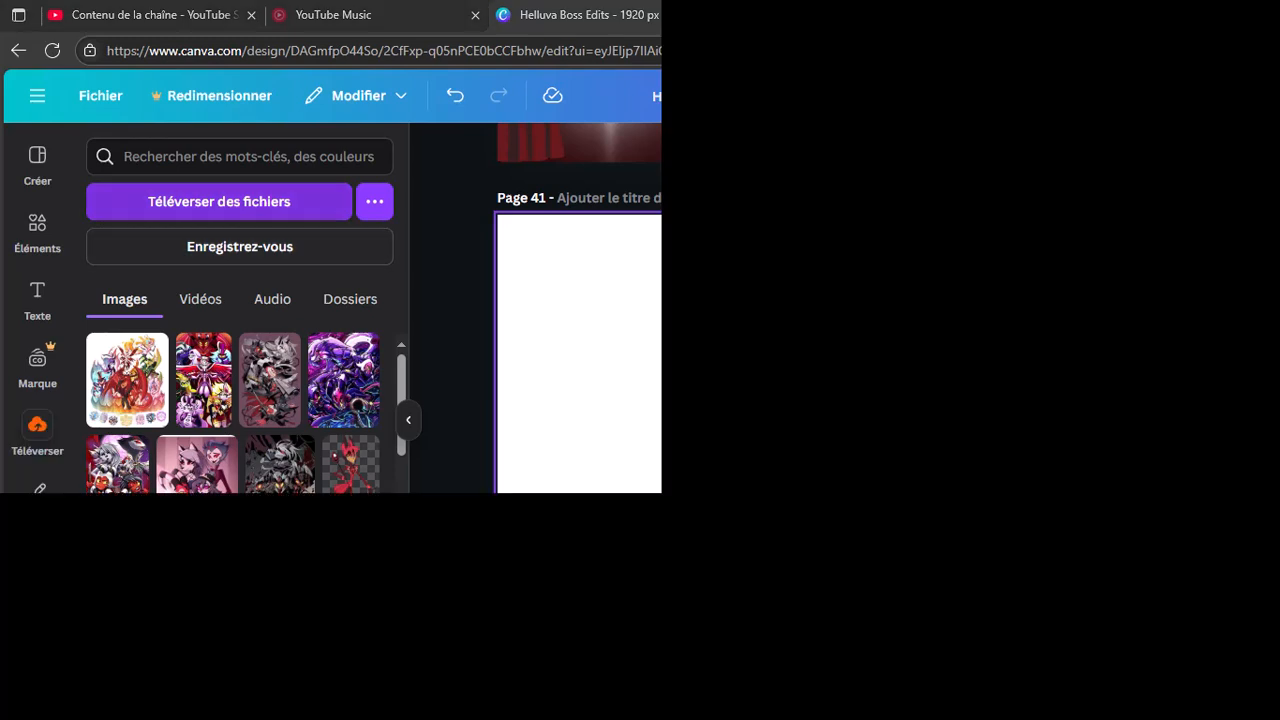
{"action": "left_click", "coordinate": [449, 163]}
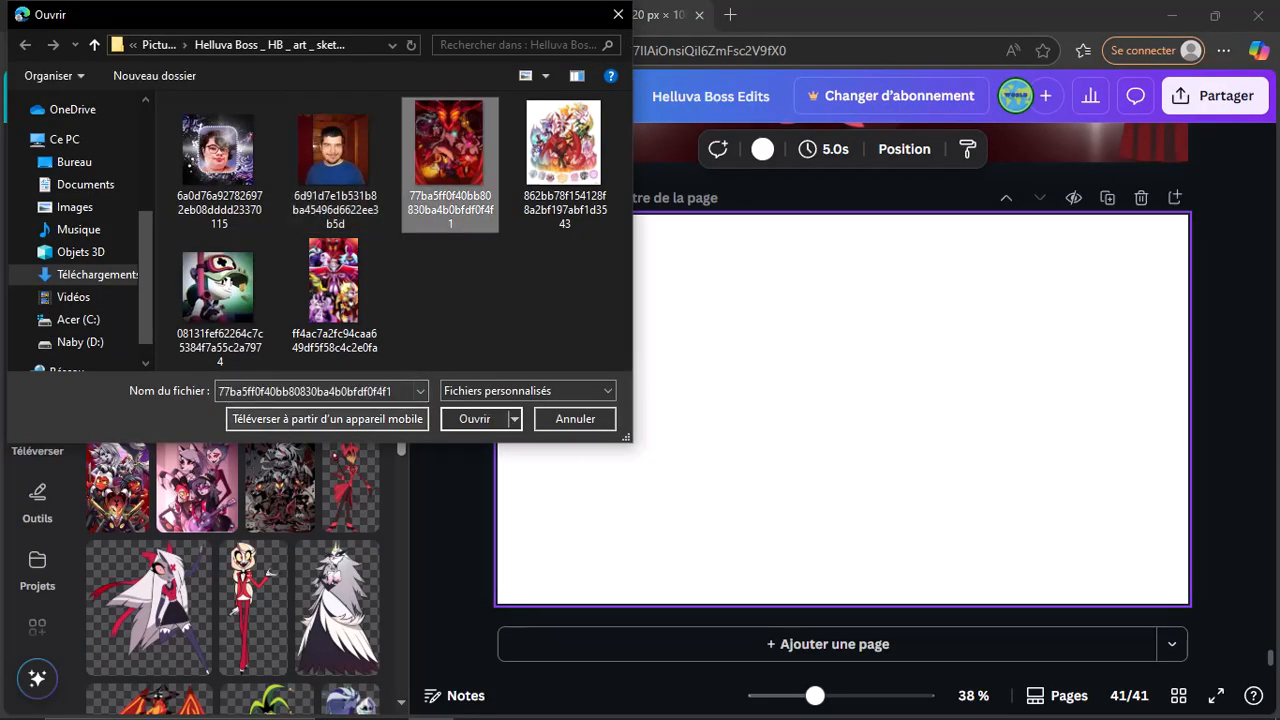
{"action": "left_click", "coordinate": [474, 418]}
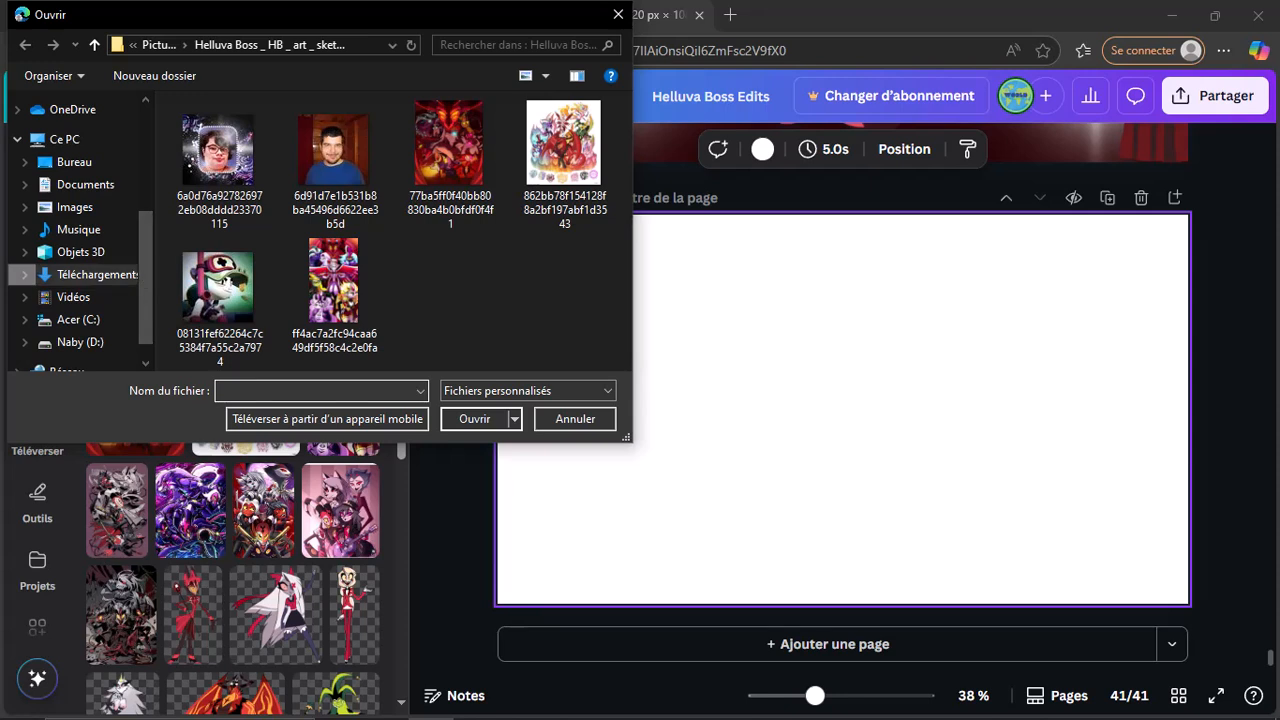
Step: Return to the "Pictures for Video Editing" folder and upload the image c081082978fe38a101a9cf9f5bf86d06
{"action": "scroll", "coordinate": [80, 300], "scroll_direction": "up", "scroll_amount": 2}
{"action": "scroll", "coordinate": [80, 250], "scroll_direction": "up", "scroll_amount": 2}
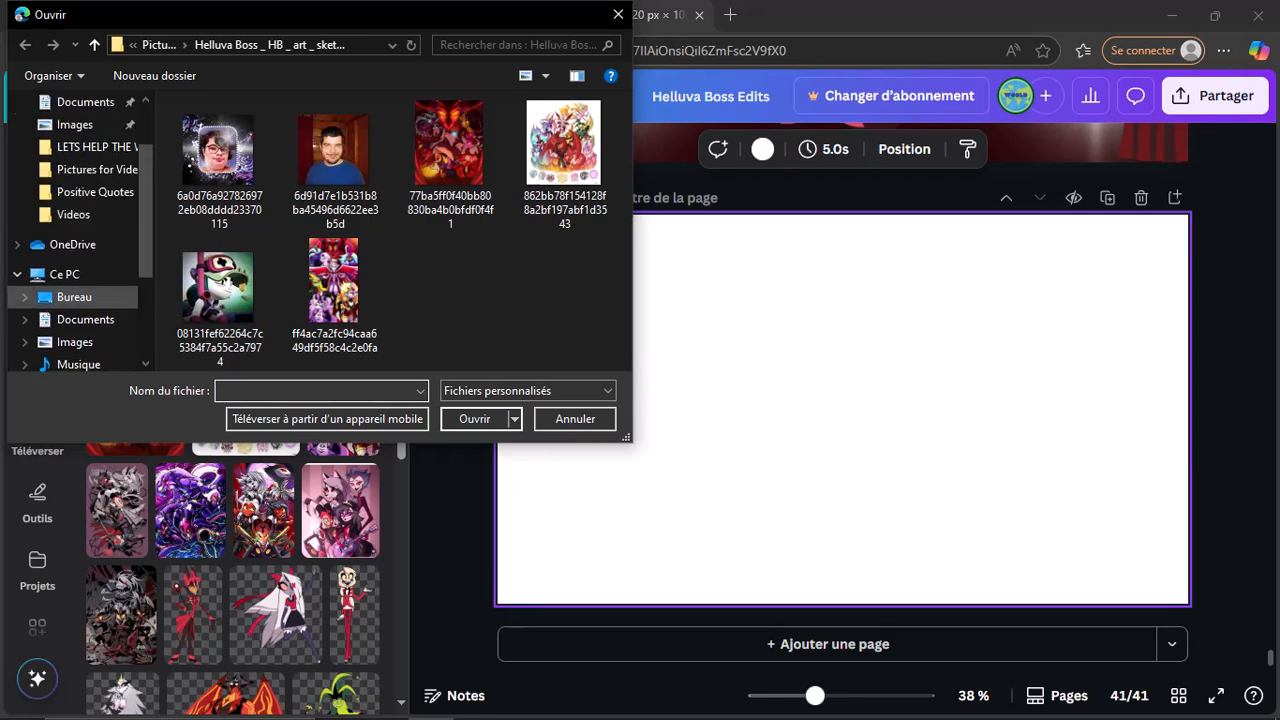
{"action": "left_click", "coordinate": [90, 146]}
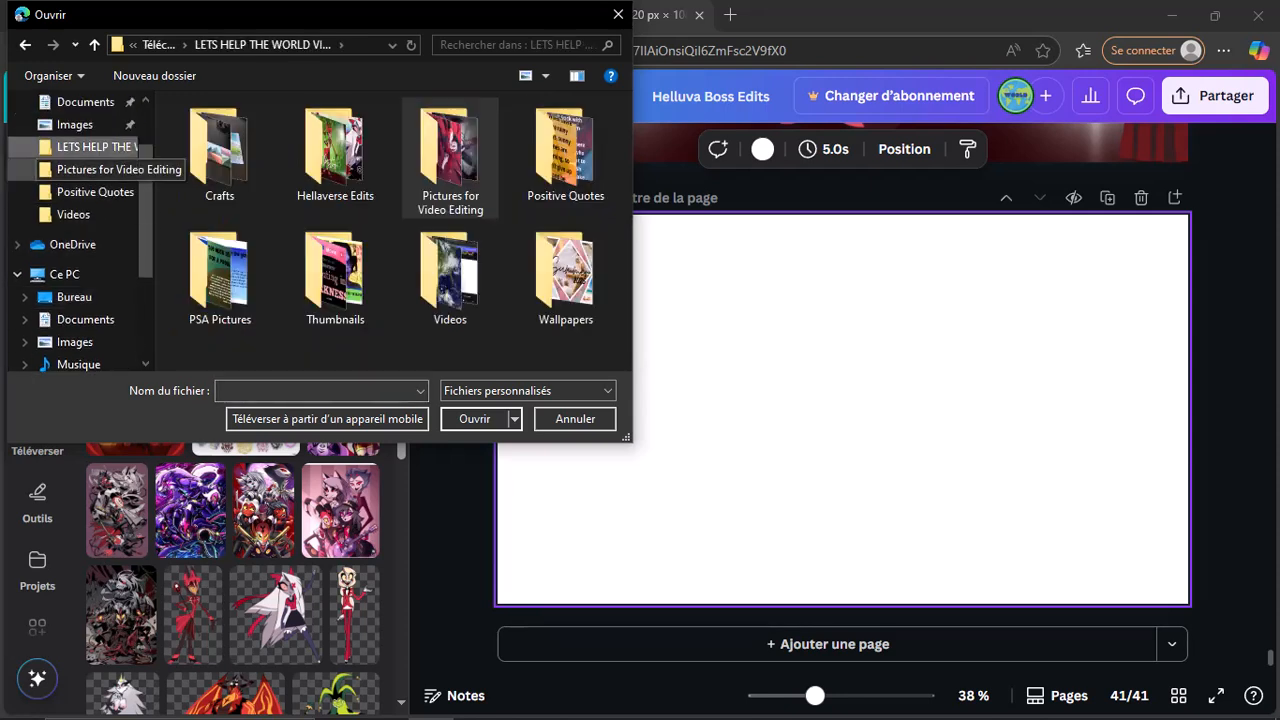
{"action": "left_click", "coordinate": [97, 169]}
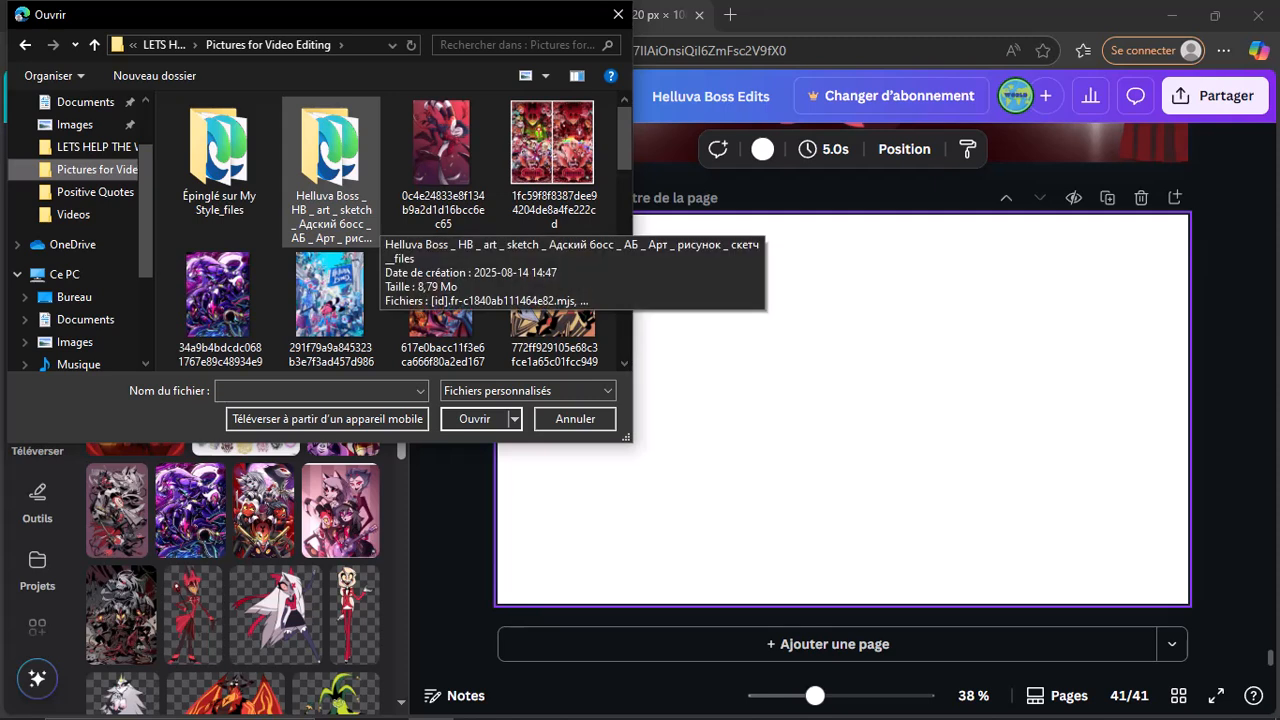
{"action": "scroll", "coordinate": [440, 290], "scroll_direction": "down", "scroll_amount": 5}
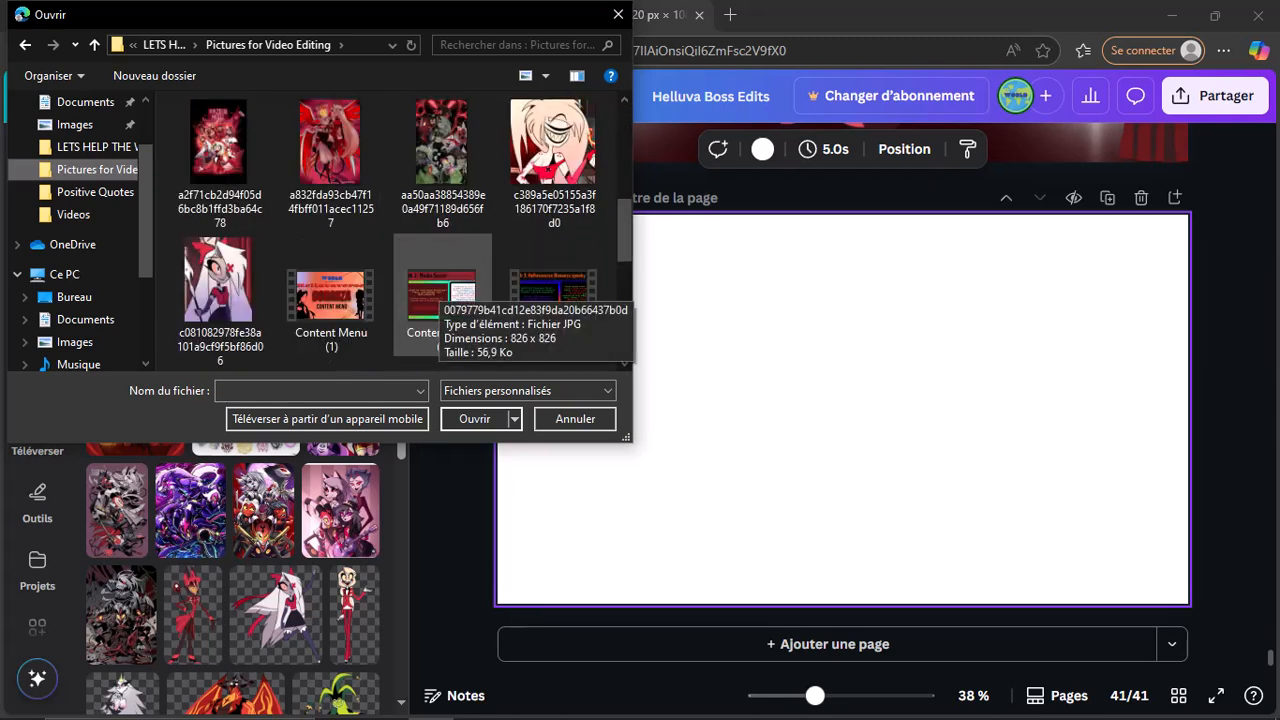
{"action": "left_click", "coordinate": [218, 290]}
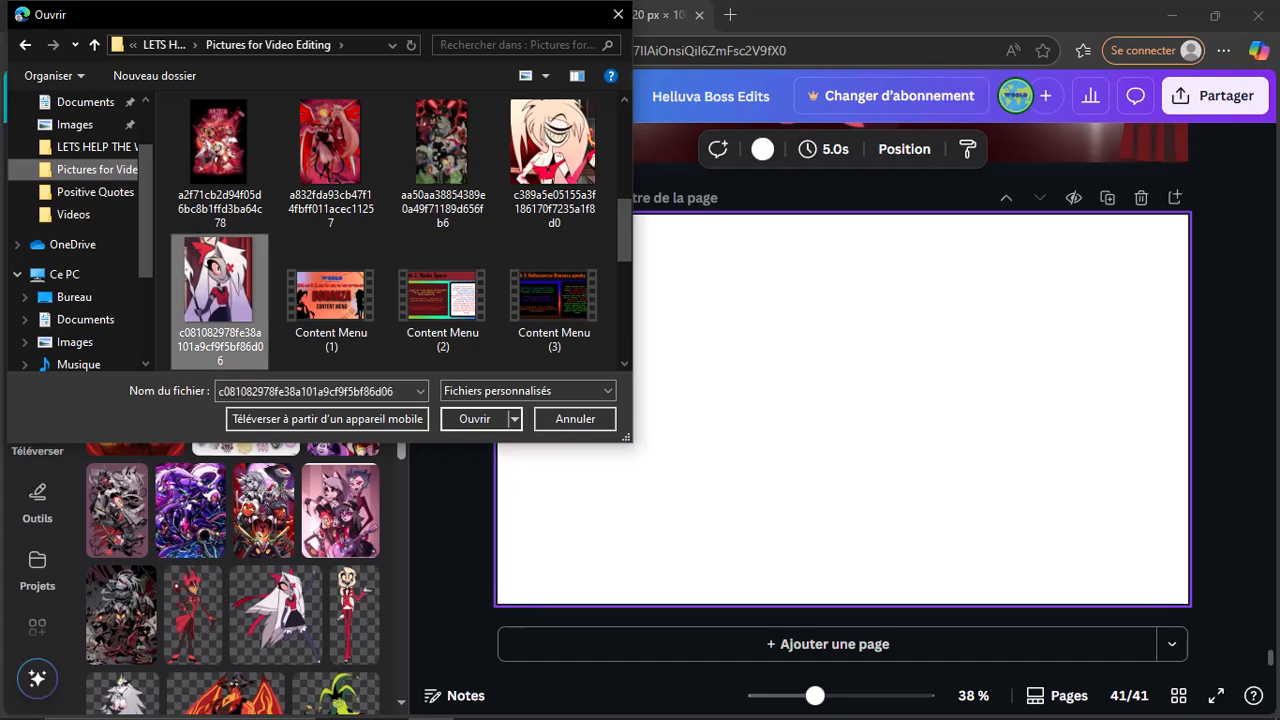
{"action": "left_click", "coordinate": [474, 419]}
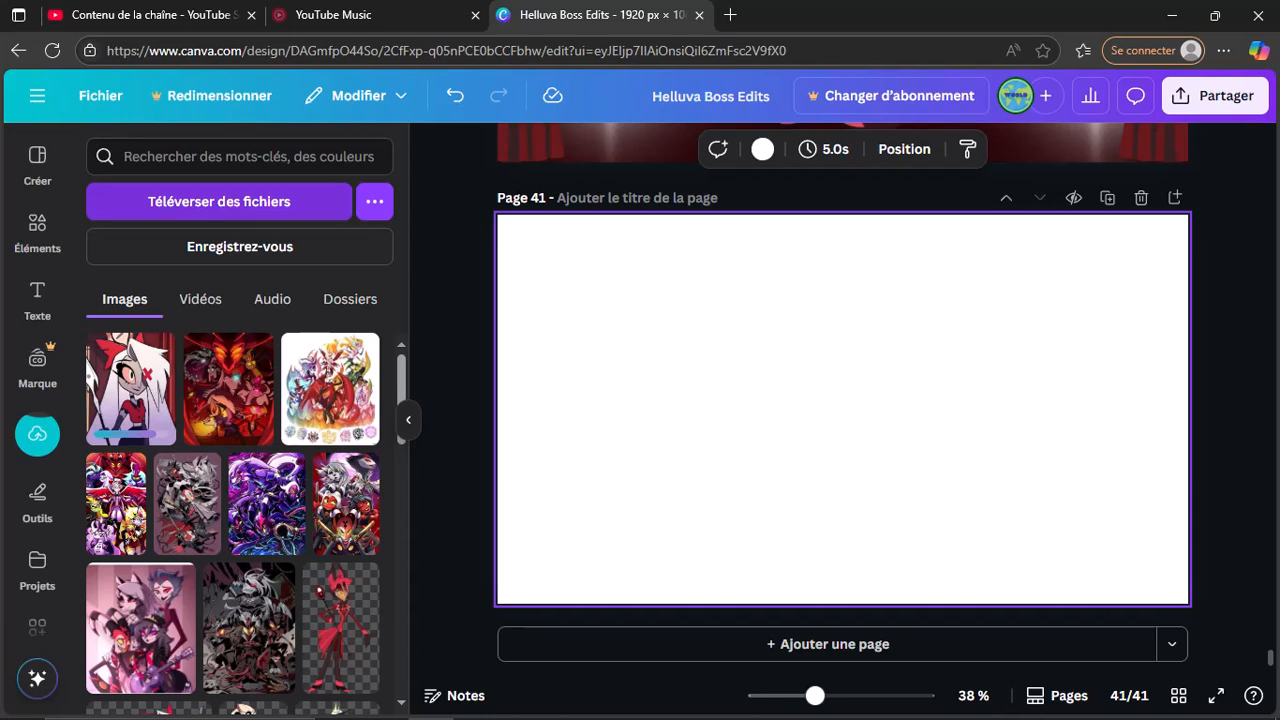
Step: Upload the image c389a5e05155a3f186170f7235a1f8d0 from "Pictures for Video Editing" to the design's uploads
{"action": "left_click", "coordinate": [219, 201]}
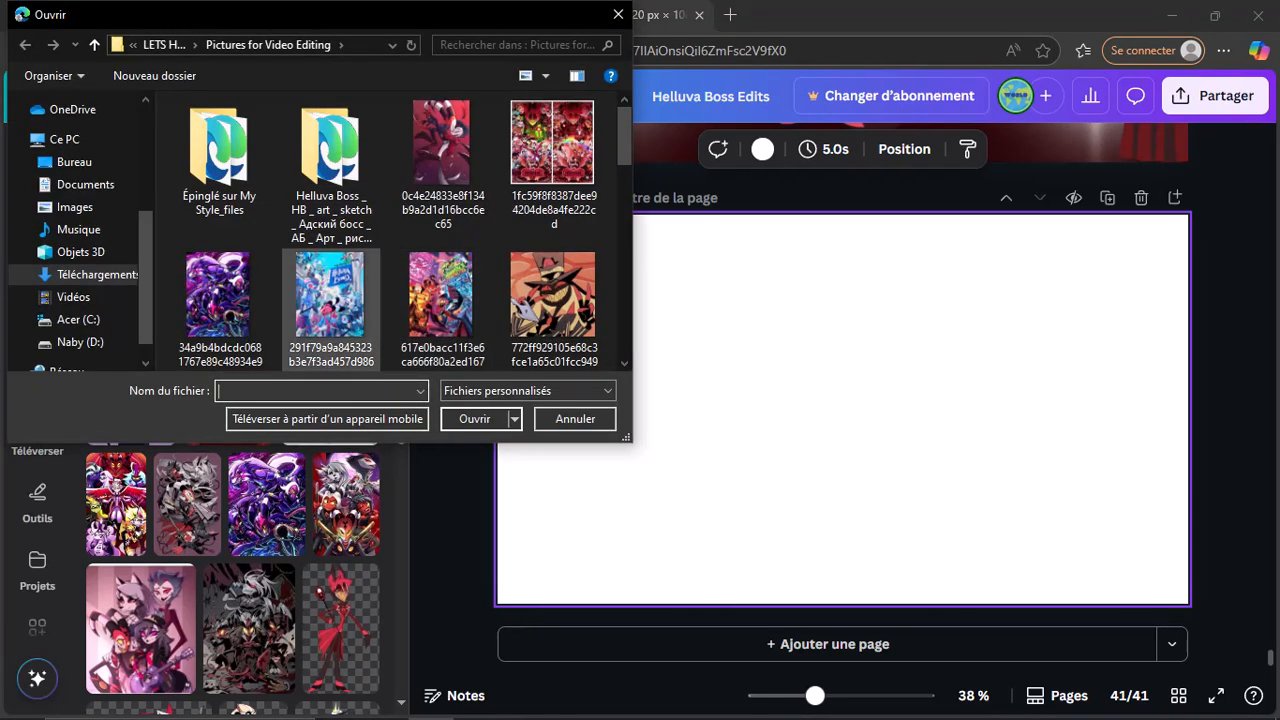
{"action": "scroll", "coordinate": [331, 300], "scroll_direction": "down", "scroll_amount": 1}
{"action": "scroll", "coordinate": [331, 300], "scroll_direction": "down", "scroll_amount": 5}
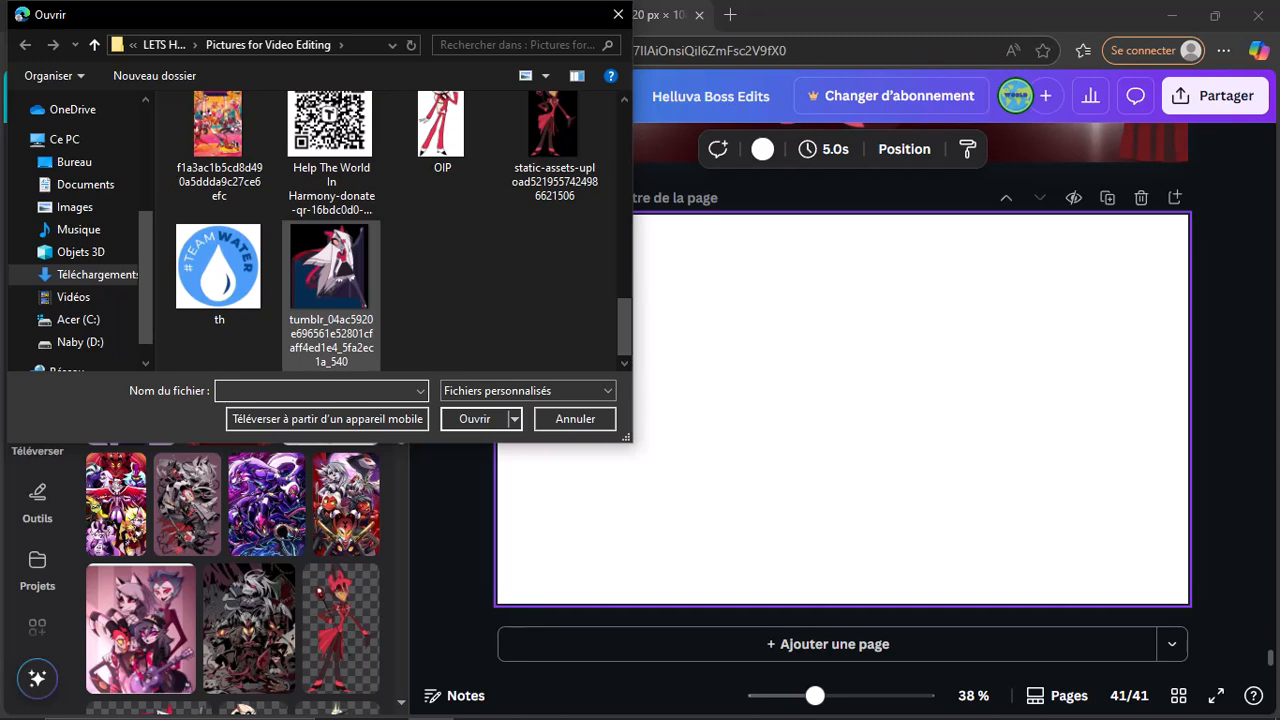
{"action": "scroll", "coordinate": [331, 300], "scroll_direction": "up", "scroll_amount": 3}
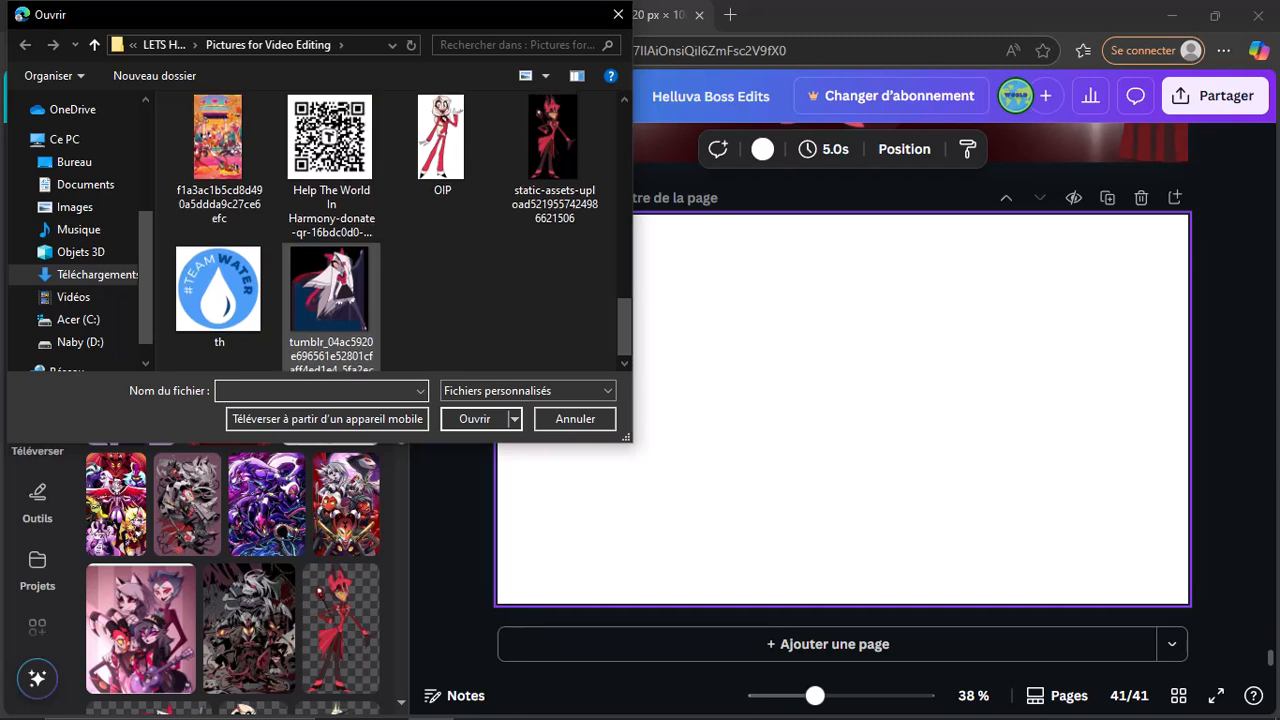
{"action": "scroll", "coordinate": [390, 230], "scroll_direction": "up", "scroll_amount": 1}
{"action": "left_click", "coordinate": [553, 296]}
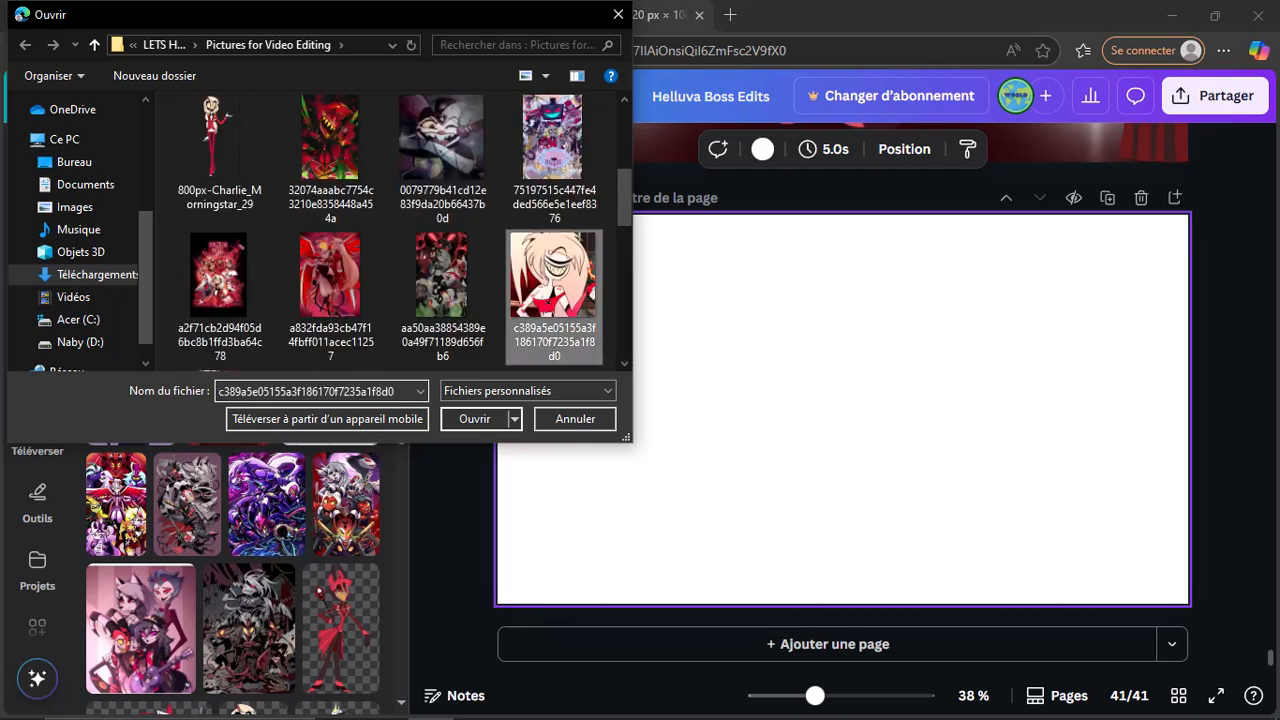
{"action": "left_click", "coordinate": [474, 419]}
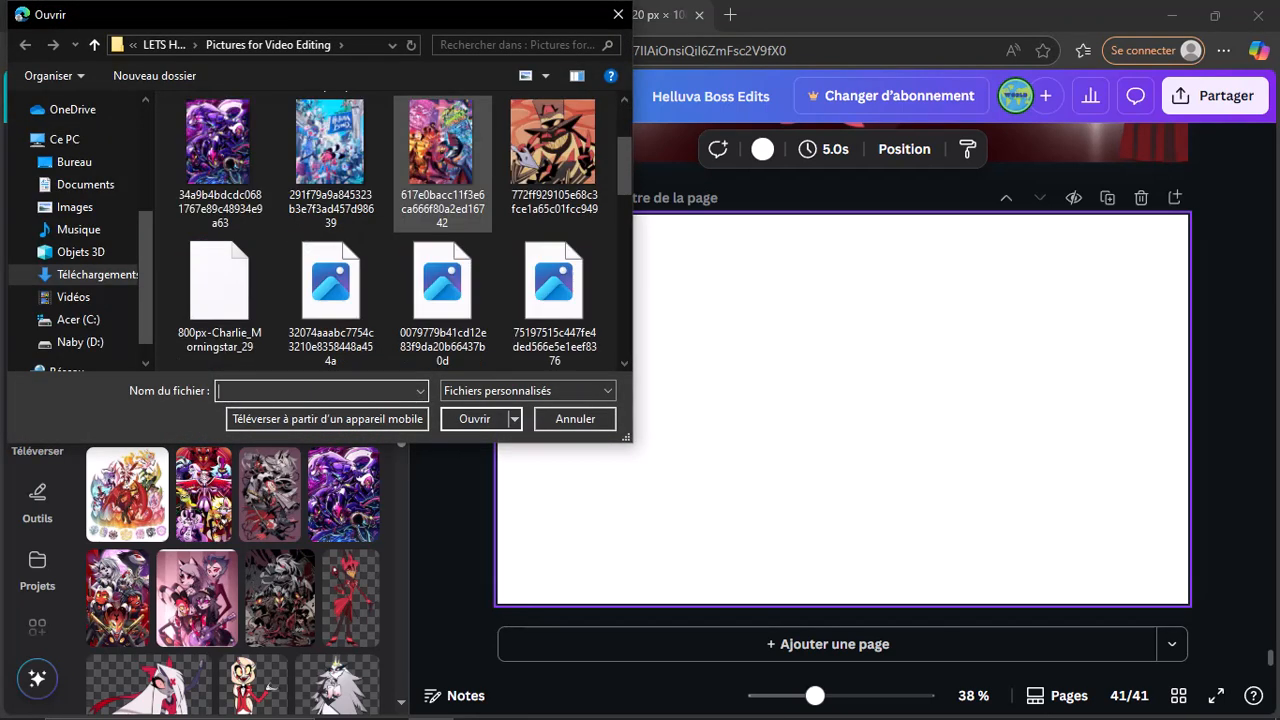
Step: Upload the image aa50aa38854389e0a49f71189d656fb6 from "Pictures for Video Editing" to the design's uploads
{"action": "scroll", "coordinate": [460, 210], "scroll_direction": "down", "scroll_amount": 2}
{"action": "scroll", "coordinate": [460, 210], "scroll_direction": "up", "scroll_amount": 1}
{"action": "left_click", "coordinate": [442, 285]}
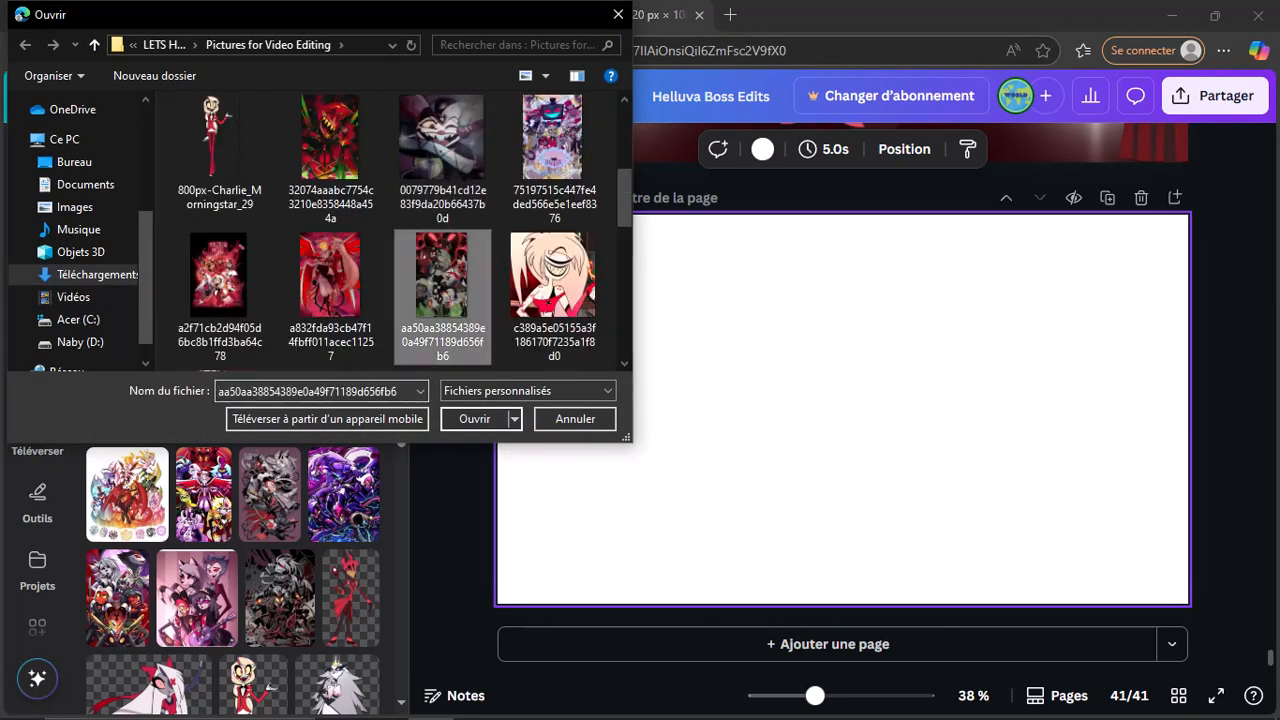
{"action": "left_click", "coordinate": [475, 419]}
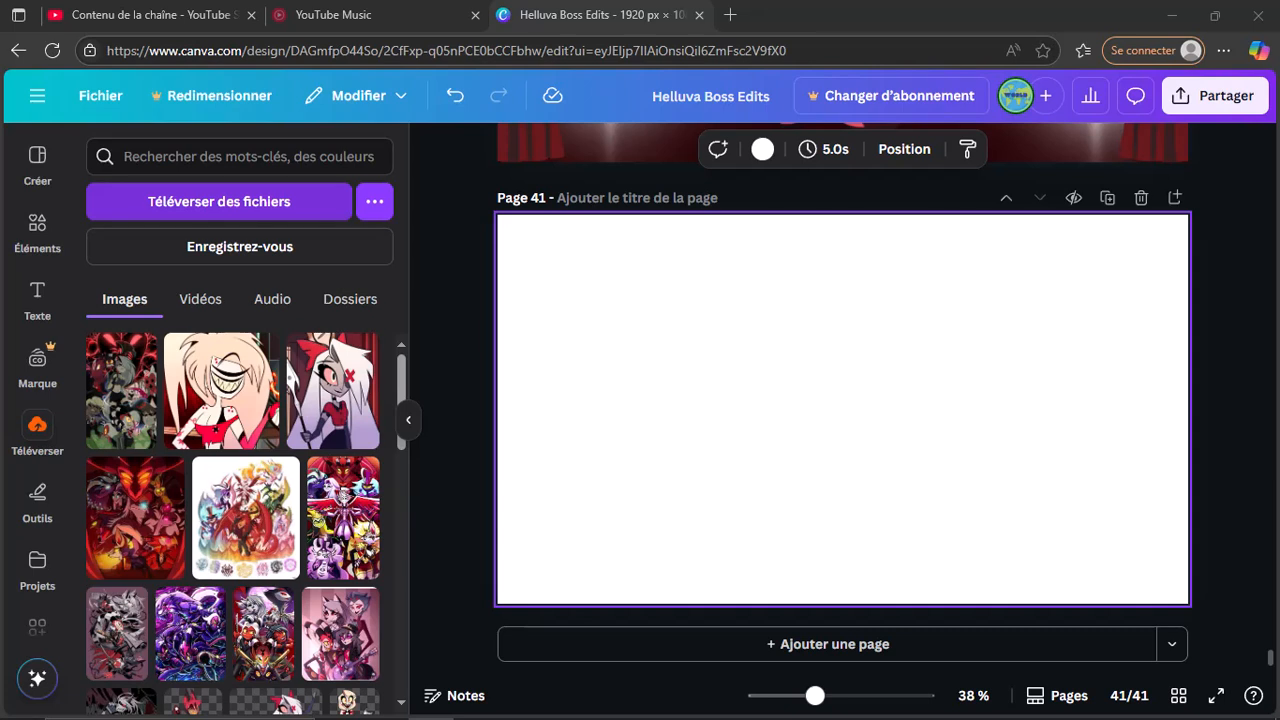
Step: Upload the image a832fda93cb47f14fbff011acec11257 from "Pictures for Video Editing" to the design's uploads
{"action": "scroll", "coordinate": [388, 230], "scroll_direction": "down", "scroll_amount": 3}
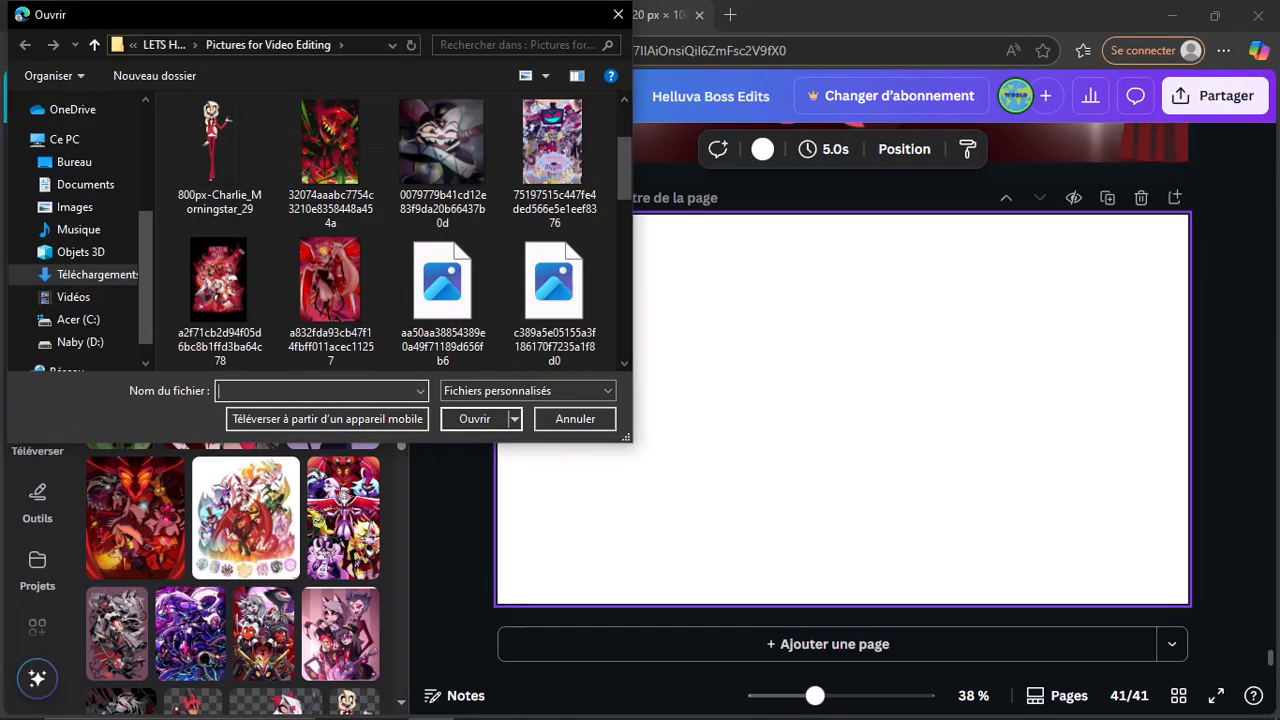
{"action": "scroll", "coordinate": [388, 230], "scroll_direction": "up", "scroll_amount": 1}
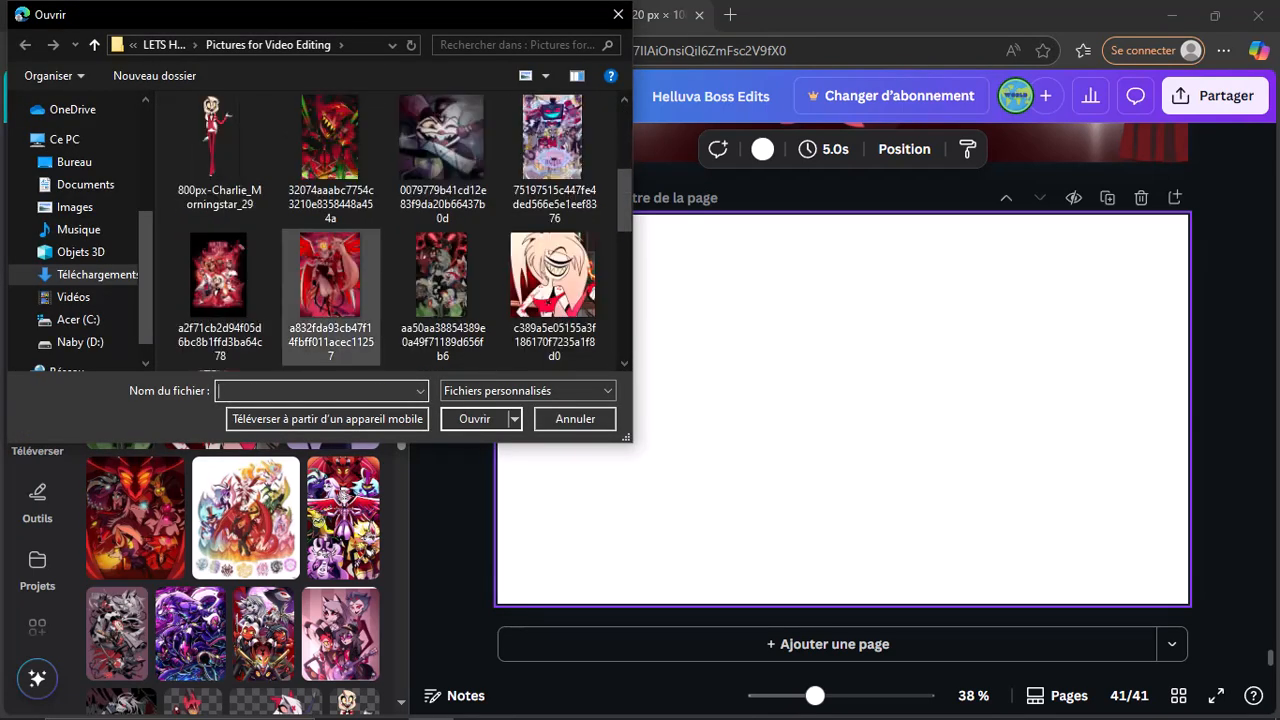
{"action": "left_click", "coordinate": [330, 285]}
{"action": "left_click", "coordinate": [474, 418]}
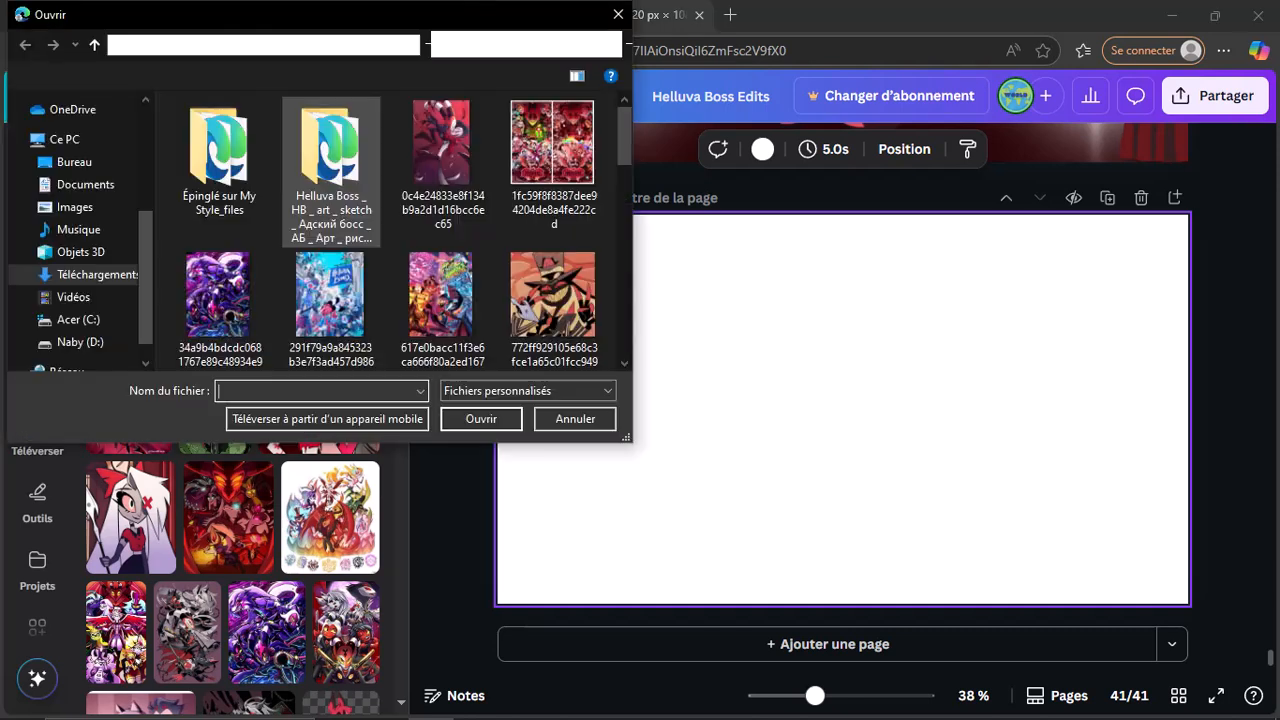
Step: Upload the image a2f71cb2d94f05d6bc8b1ffd3ba64c78 from "Pictures for Video Editing" to the design's uploads
{"action": "scroll", "coordinate": [442, 300], "scroll_direction": "down", "scroll_amount": 4}
{"action": "scroll", "coordinate": [390, 230], "scroll_direction": "down", "scroll_amount": 5}
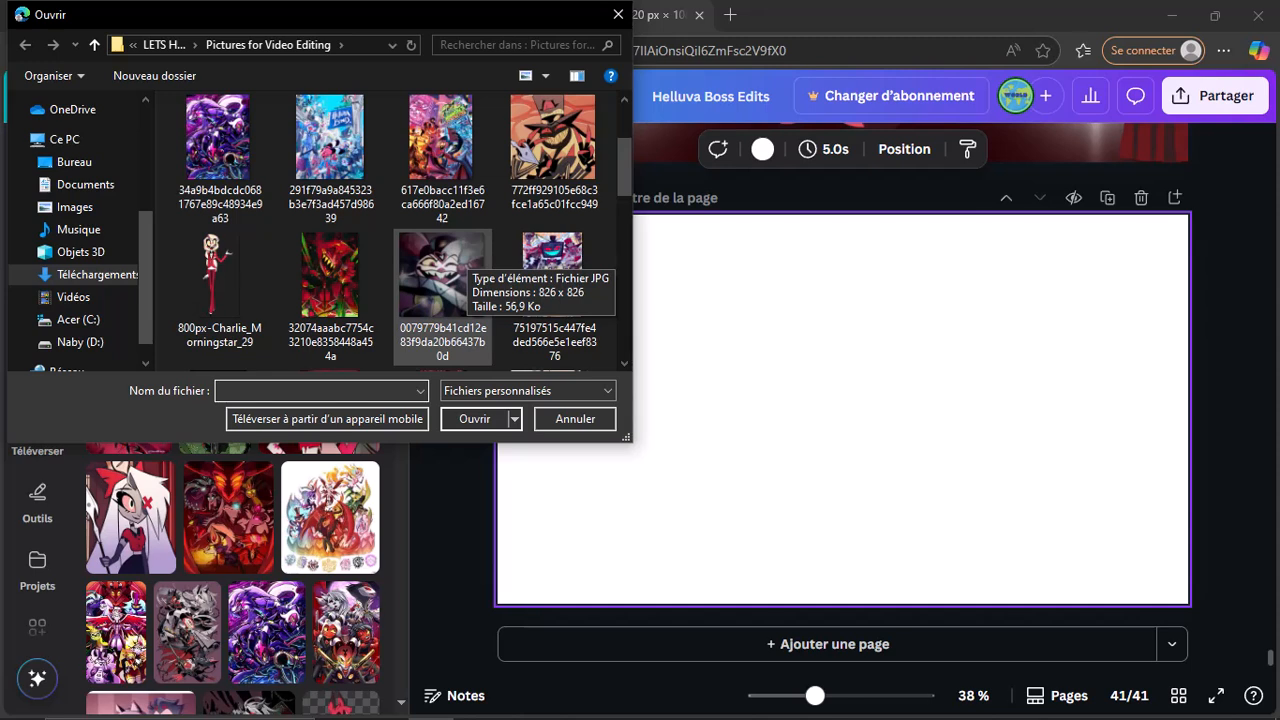
{"action": "scroll", "coordinate": [390, 230], "scroll_direction": "down", "scroll_amount": 2}
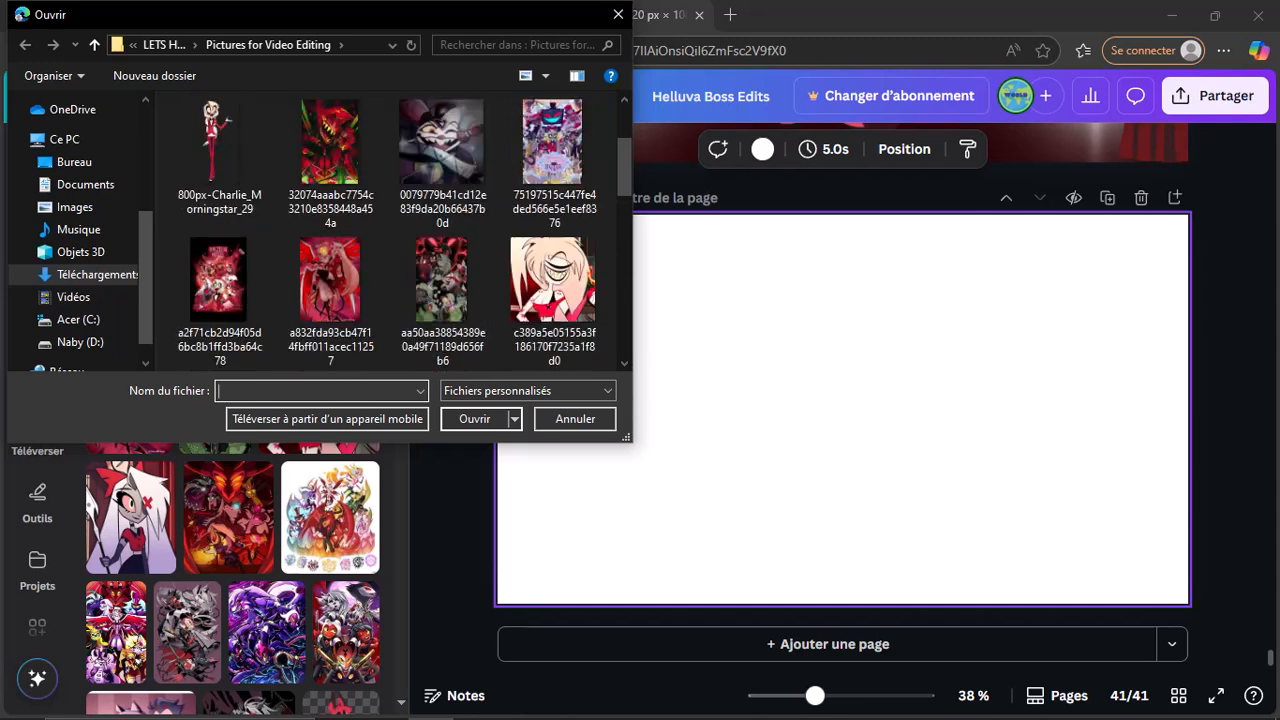
{"action": "scroll", "coordinate": [390, 230], "scroll_direction": "up", "scroll_amount": 1}
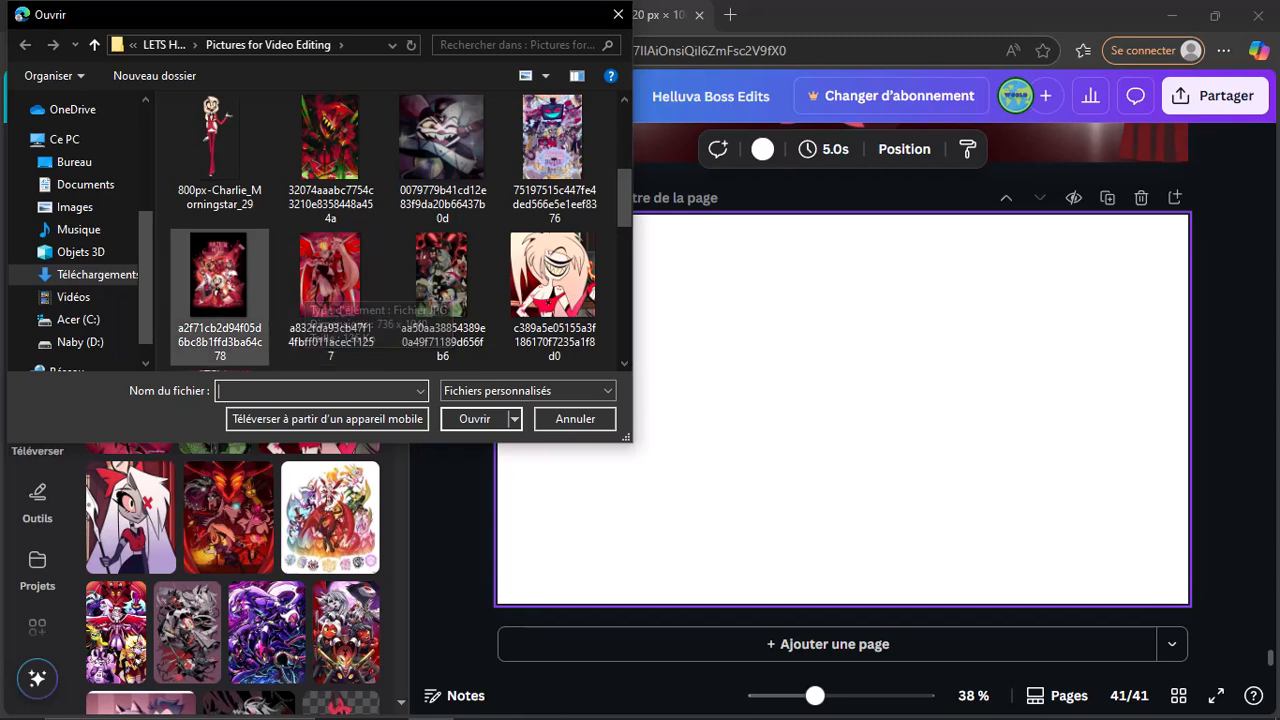
{"action": "left_click", "coordinate": [219, 296]}
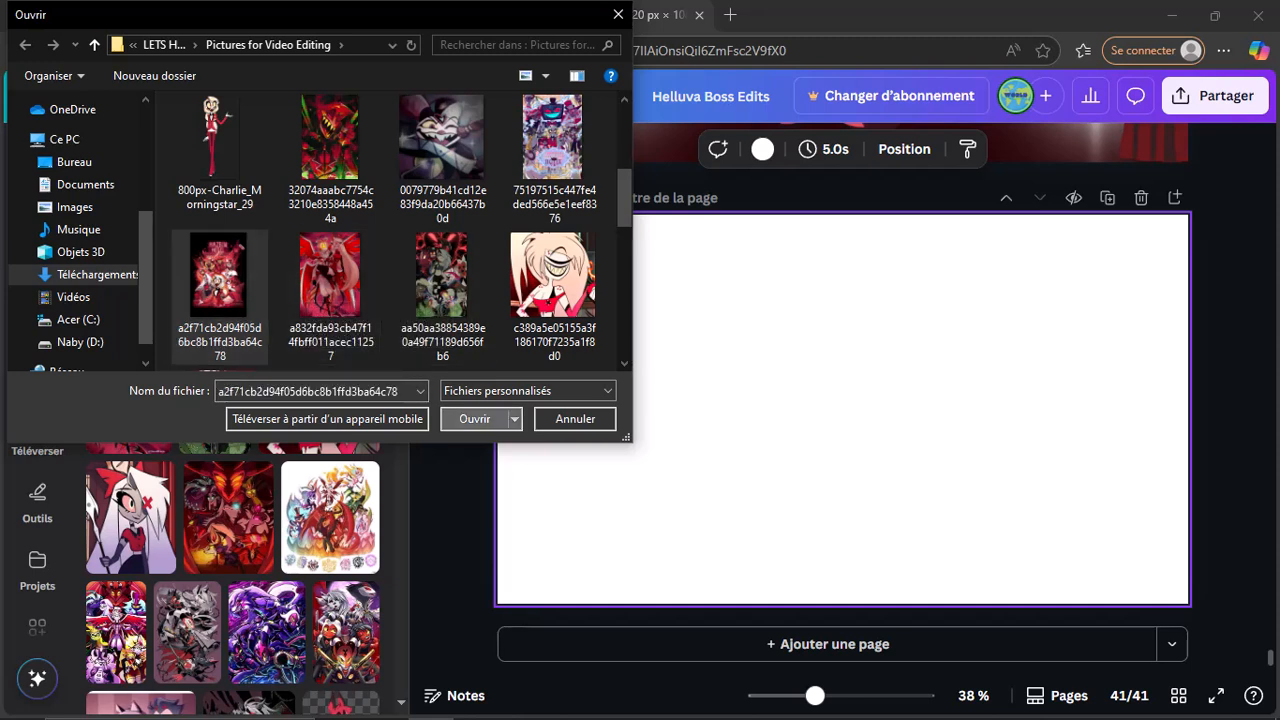
{"action": "left_click", "coordinate": [474, 418]}
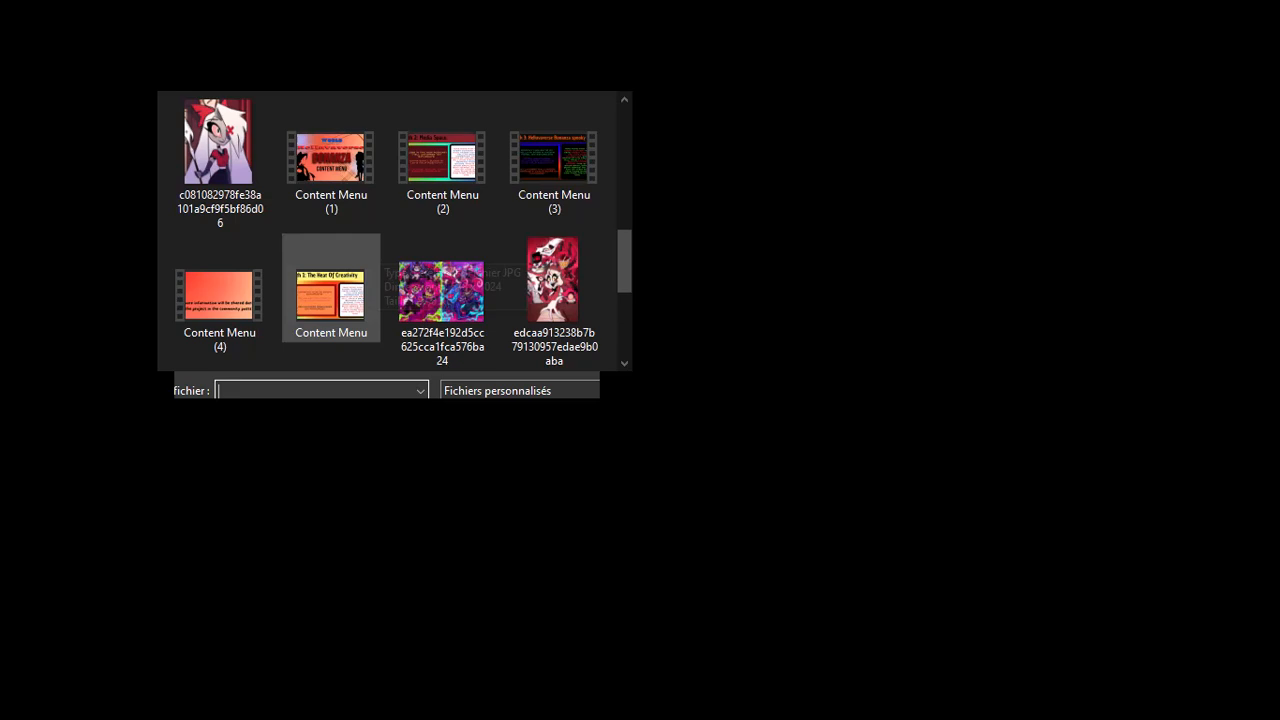
Step: Upload the image 75197515c447fe4ded566e5e1eef8376 from "Pictures for Video Editing" to the design's uploads
{"action": "scroll", "coordinate": [395, 230], "scroll_direction": "up", "scroll_amount": 9}
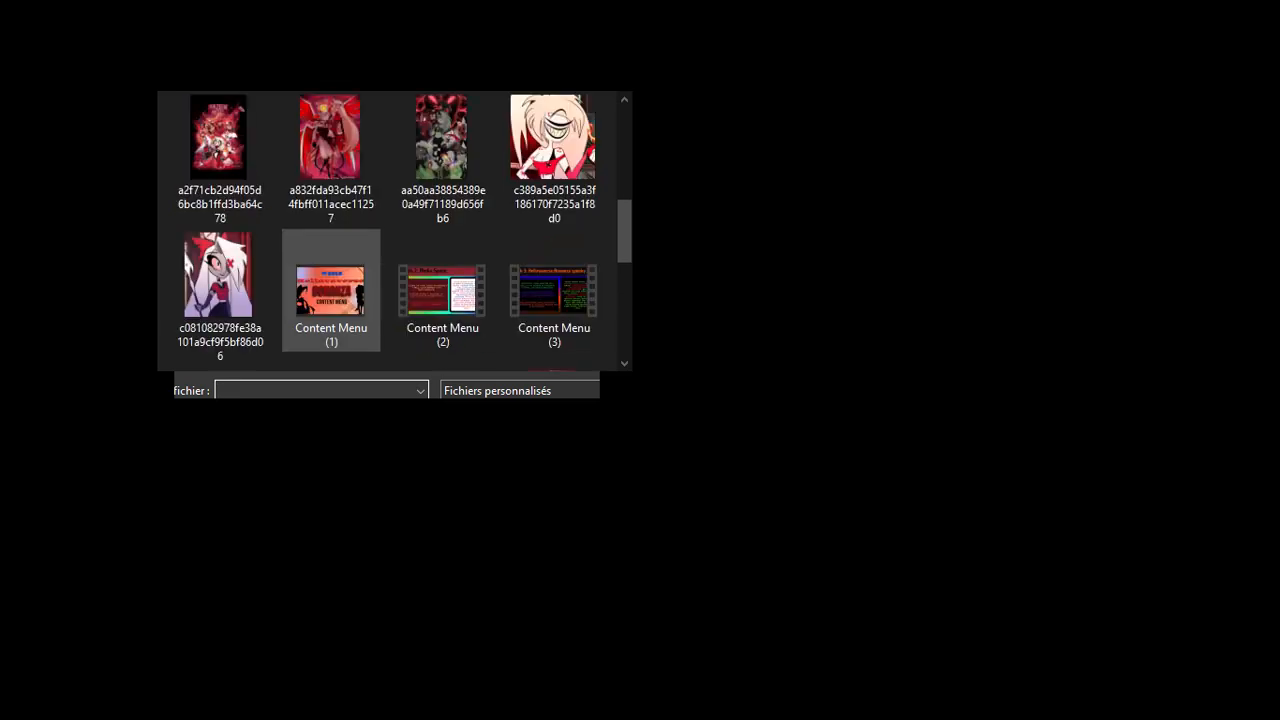
{"action": "scroll", "coordinate": [395, 230], "scroll_direction": "down", "scroll_amount": 1}
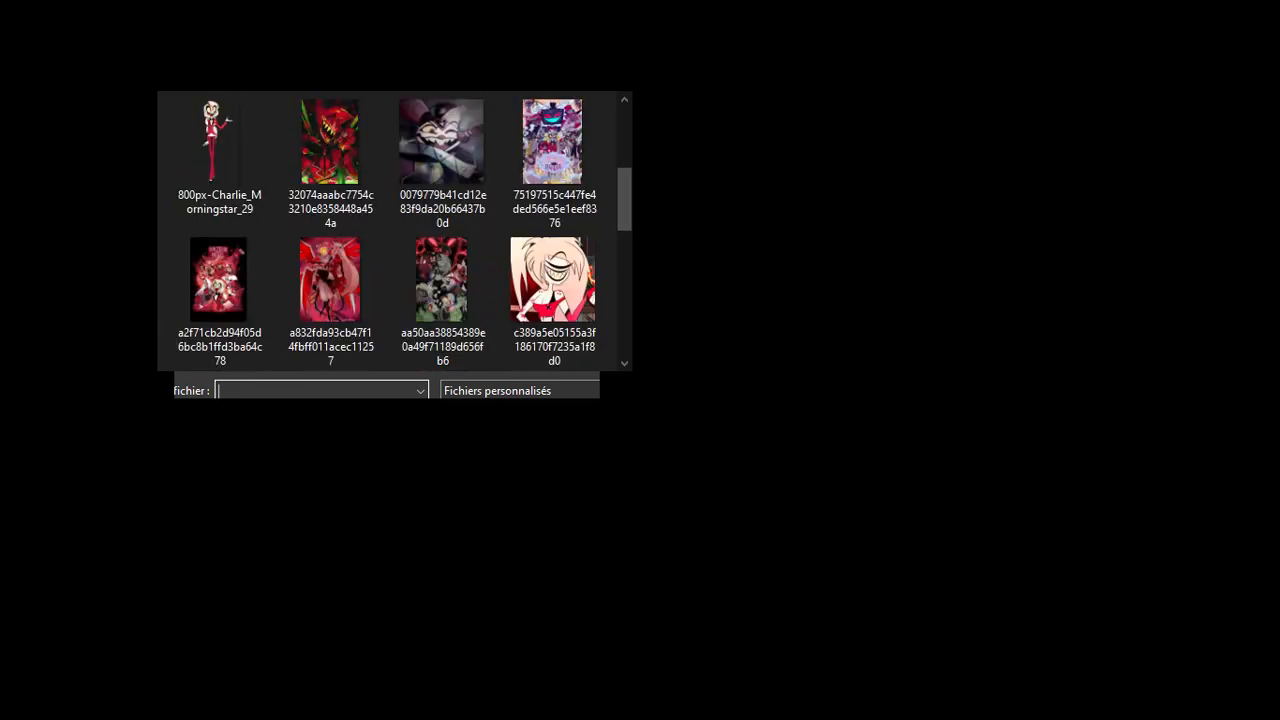
{"action": "scroll", "coordinate": [395, 230], "scroll_direction": "up", "scroll_amount": 1}
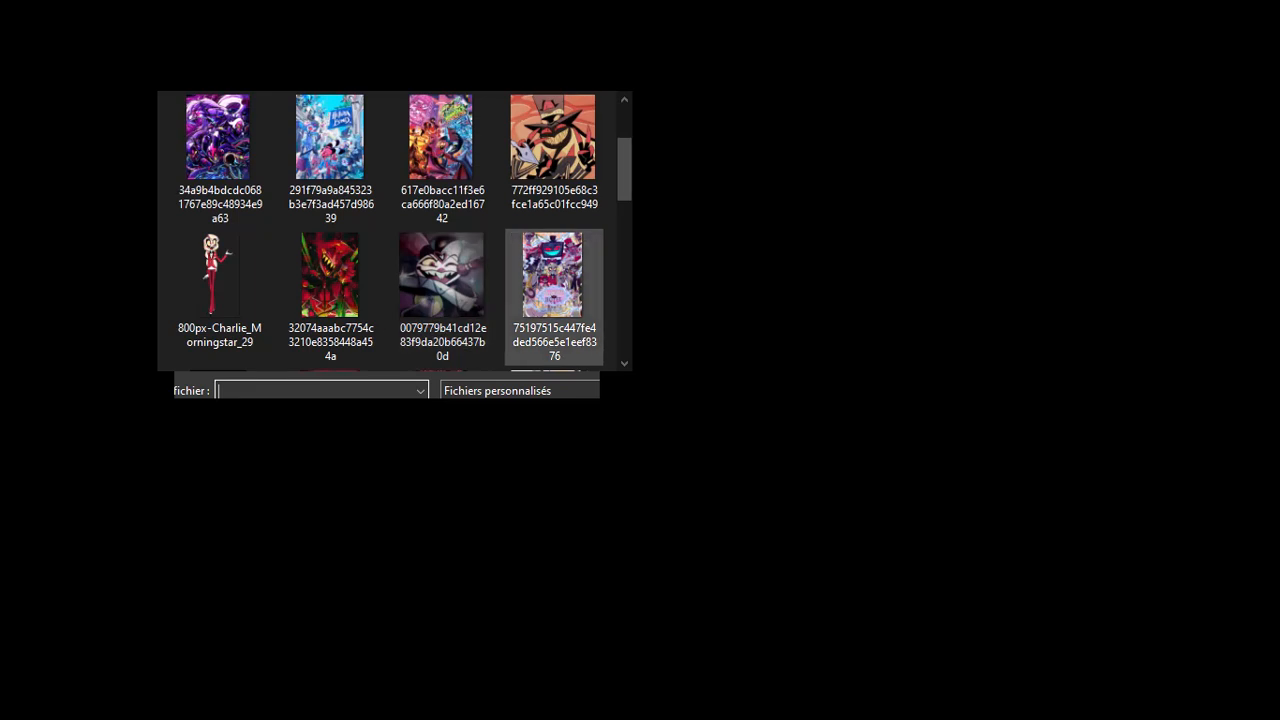
{"action": "left_click", "coordinate": [553, 296]}
{"action": "key", "text": "Return"}
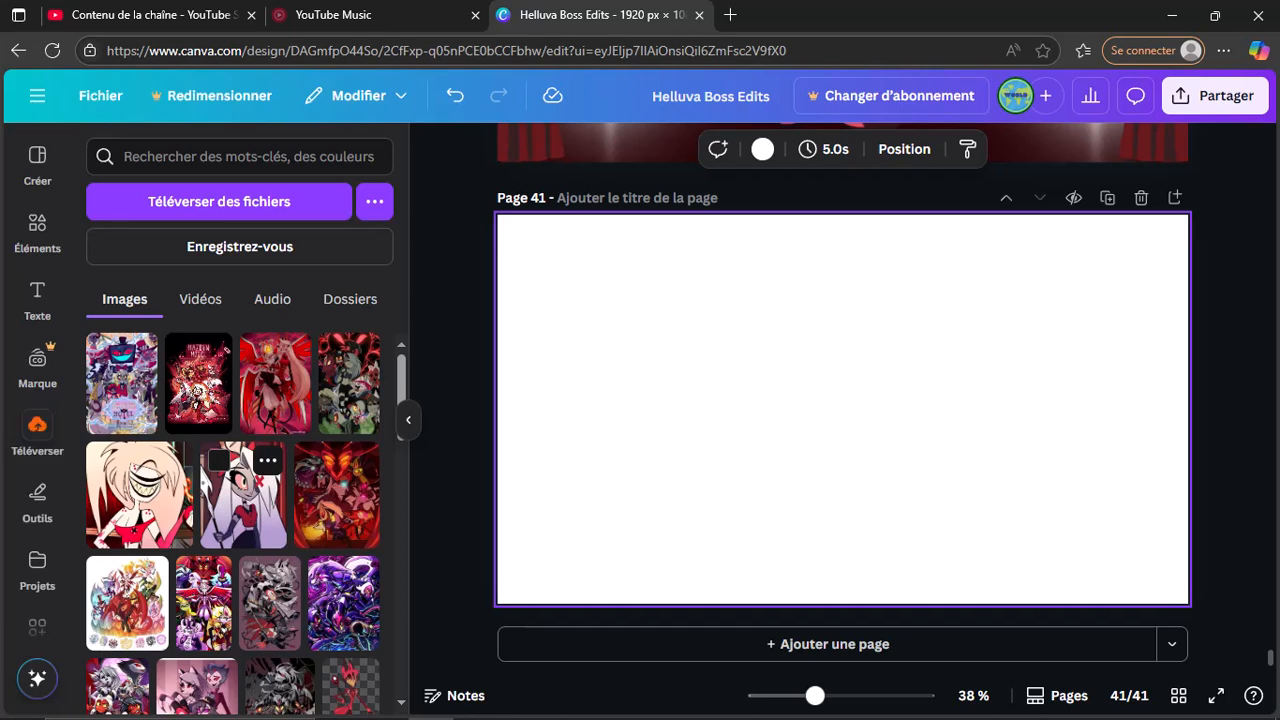
Step: Upload the image 1fc59f8f8387dee94204de8a4fe222cd from "Pictures for Video Editing" to the design's uploads
{"action": "left_click", "coordinate": [218, 201]}
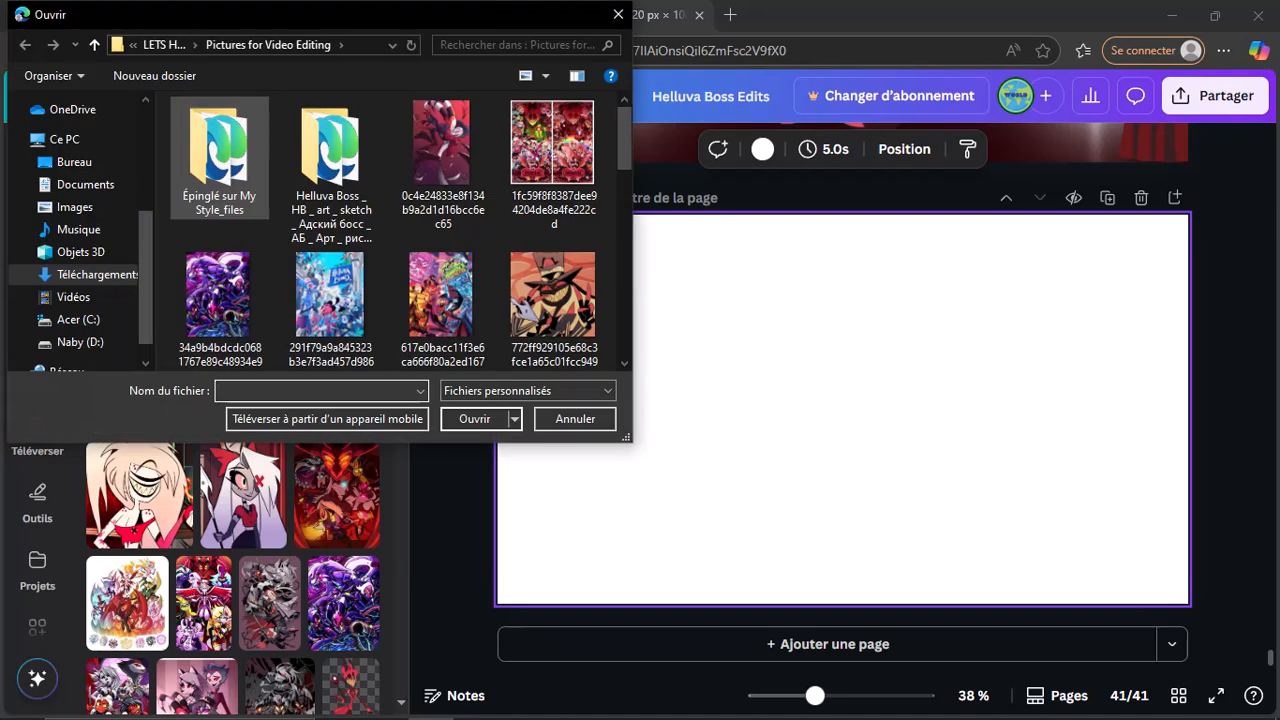
{"action": "scroll", "coordinate": [400, 229], "scroll_direction": "down", "scroll_amount": 3}
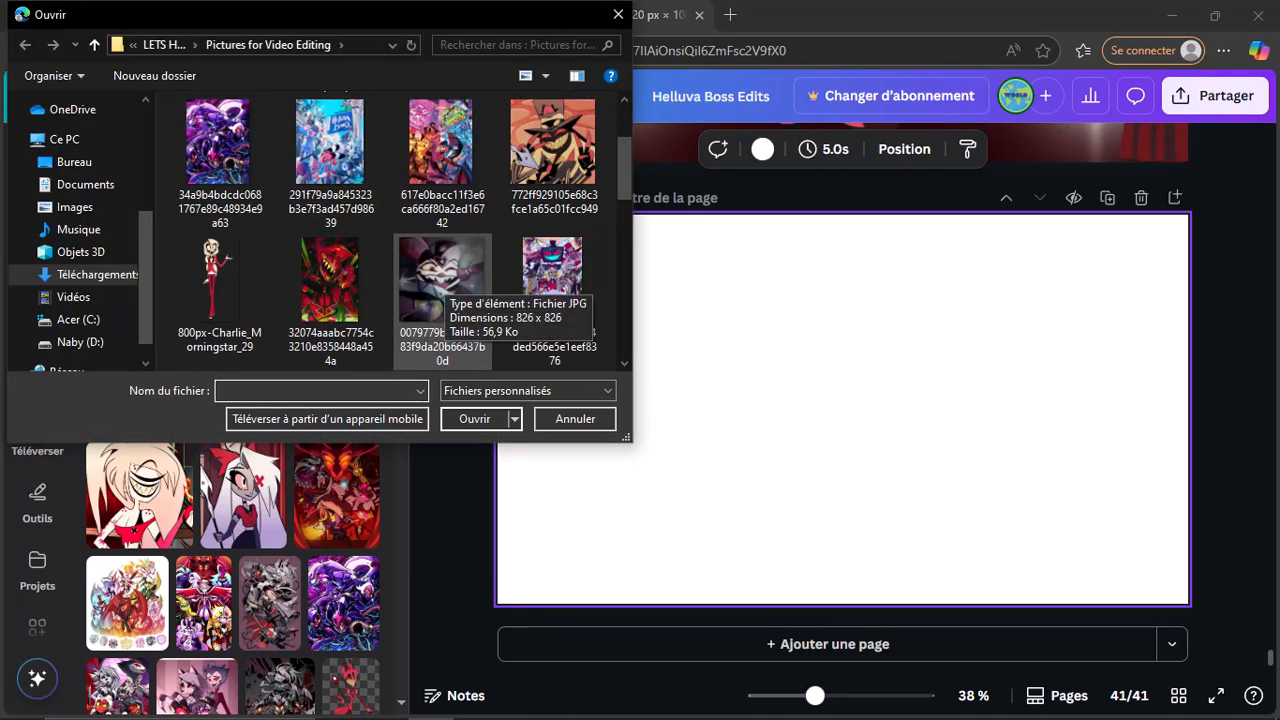
{"action": "scroll", "coordinate": [445, 292], "scroll_direction": "up", "scroll_amount": 3}
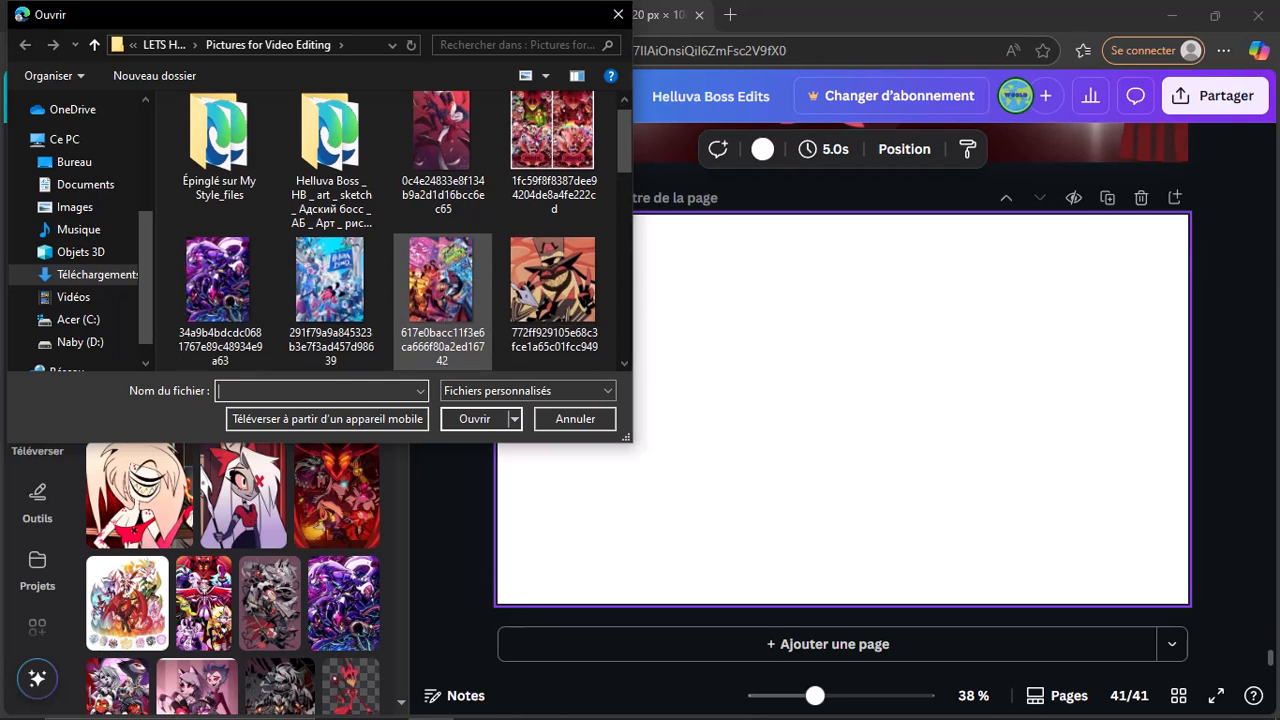
{"action": "left_click", "coordinate": [552, 130]}
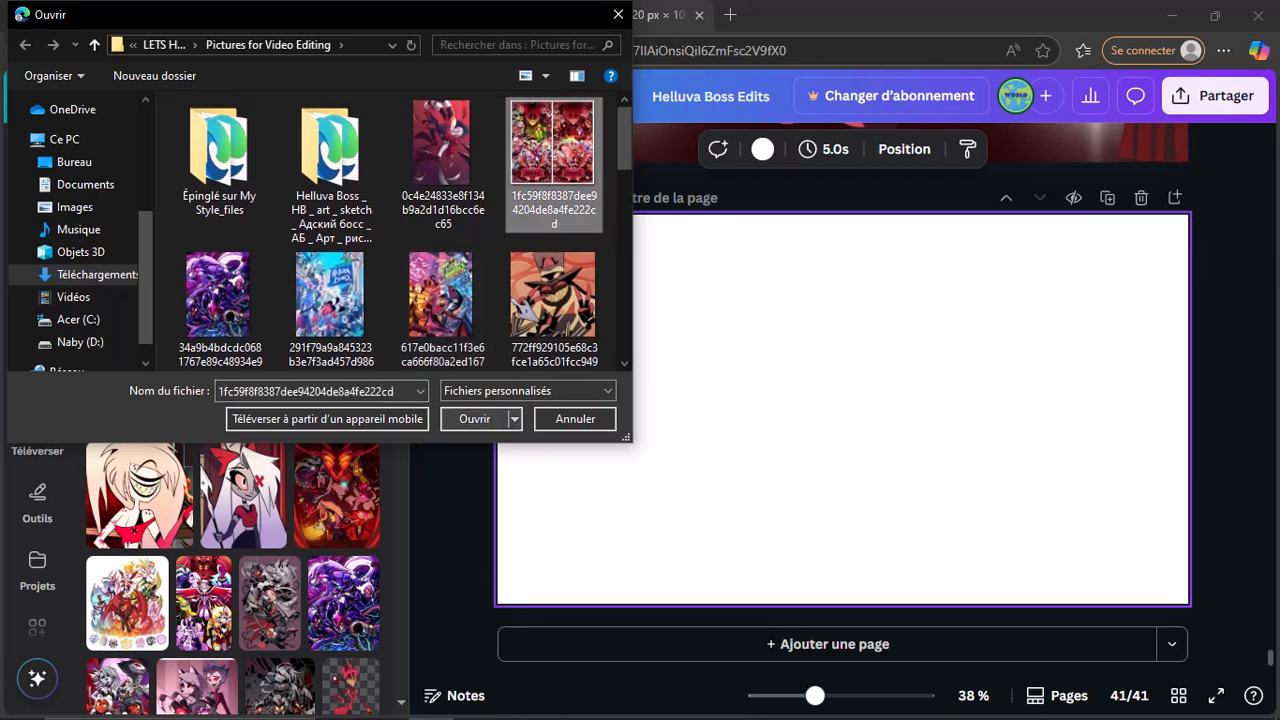
{"action": "key", "text": "Return"}
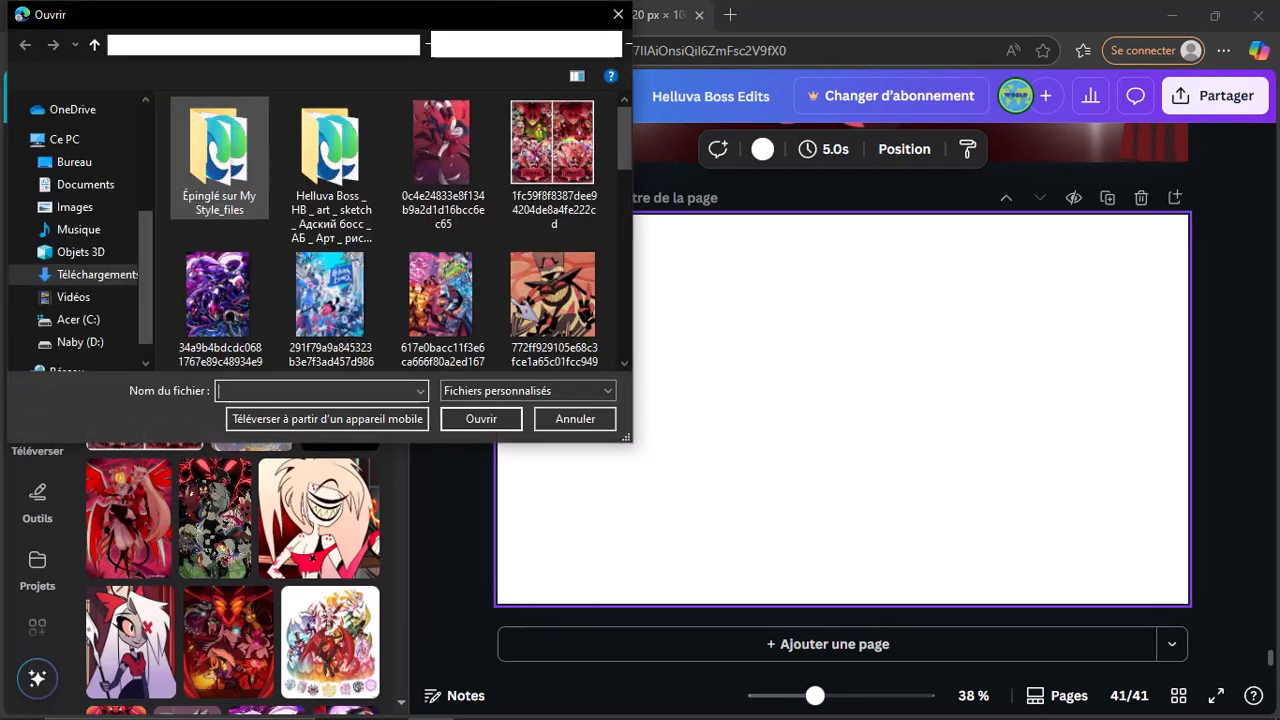
Step: Upload the image 32074aaabc7754c3210e8358448a454a from "Pictures for Video Editing" to the design's uploads
{"action": "scroll", "coordinate": [330, 170], "scroll_direction": "down", "scroll_amount": 1}
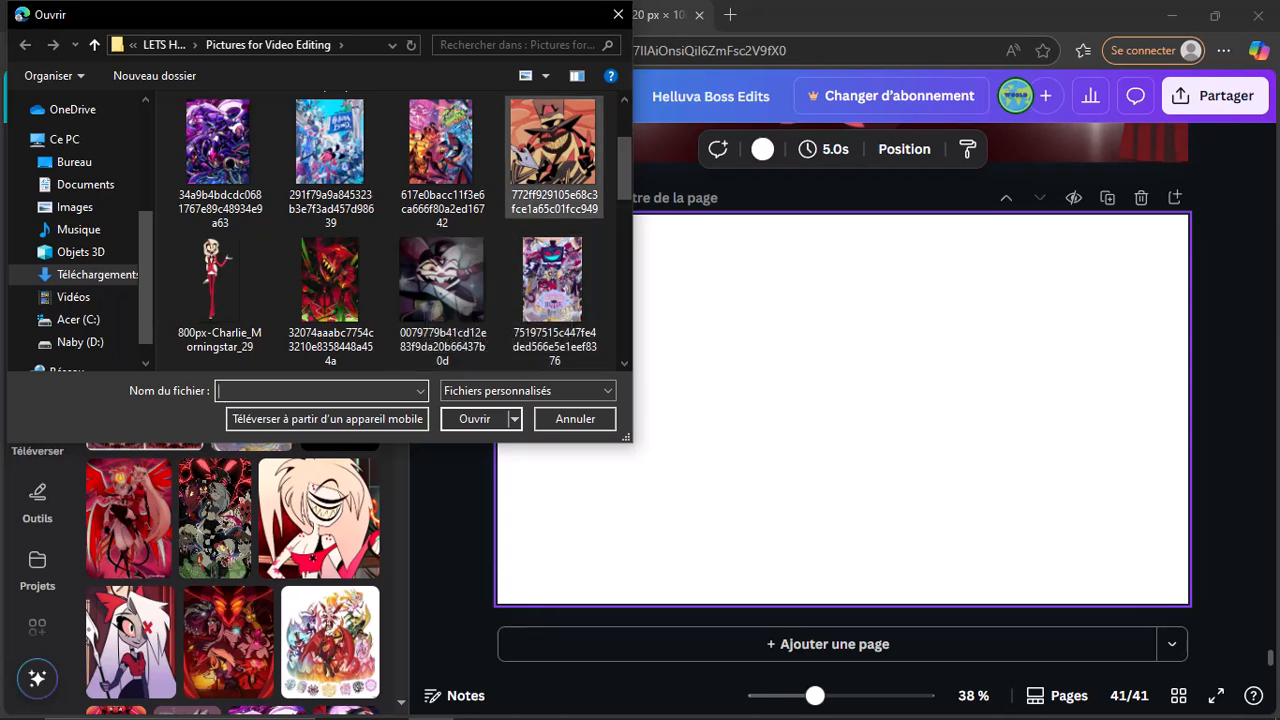
{"action": "left_click", "coordinate": [330, 290]}
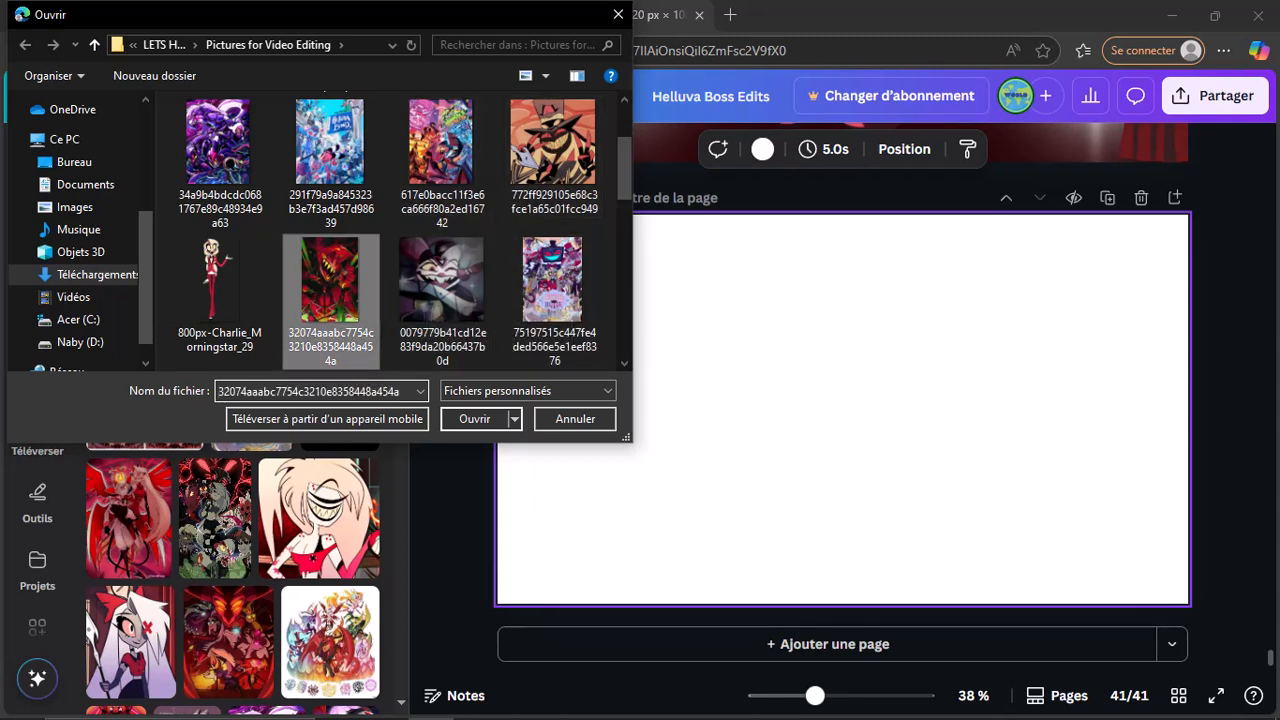
{"action": "left_click", "coordinate": [474, 418]}
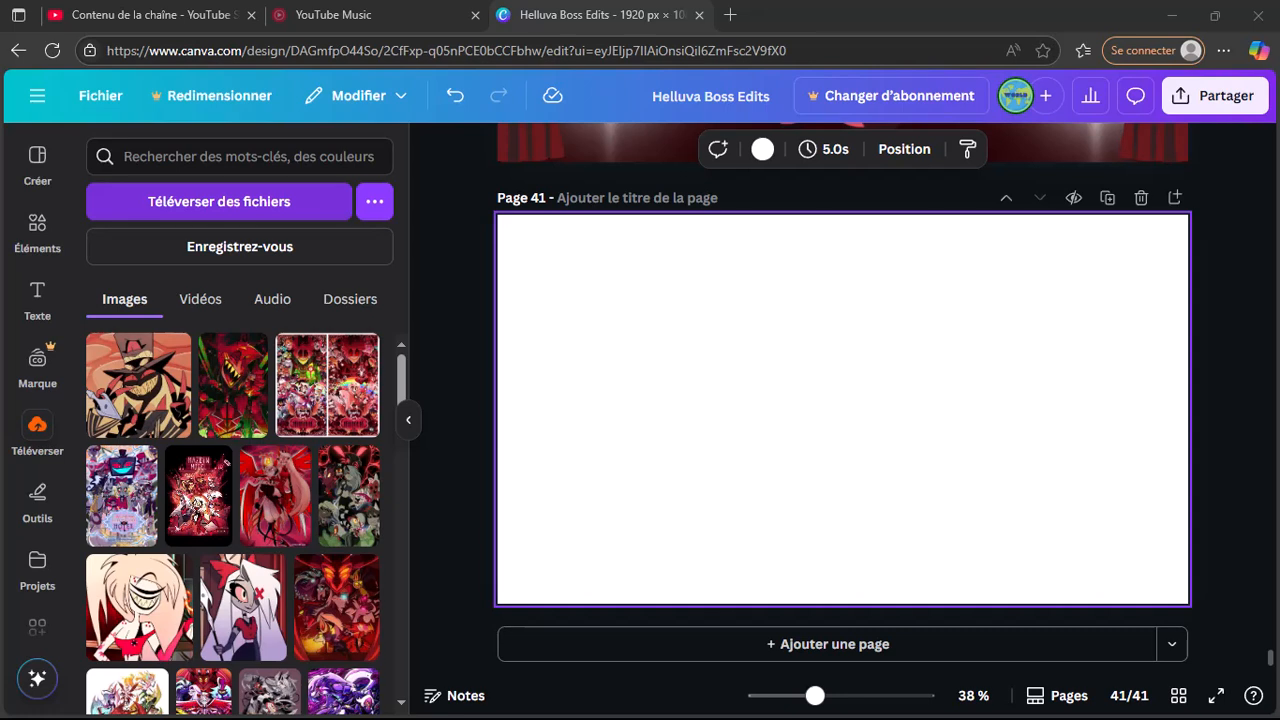
Step: Upload the image 0079779b41cd12e83f9da20b66437b0d from "Pictures for Video Editing" to the design's uploads
{"action": "left_click", "coordinate": [219, 201]}
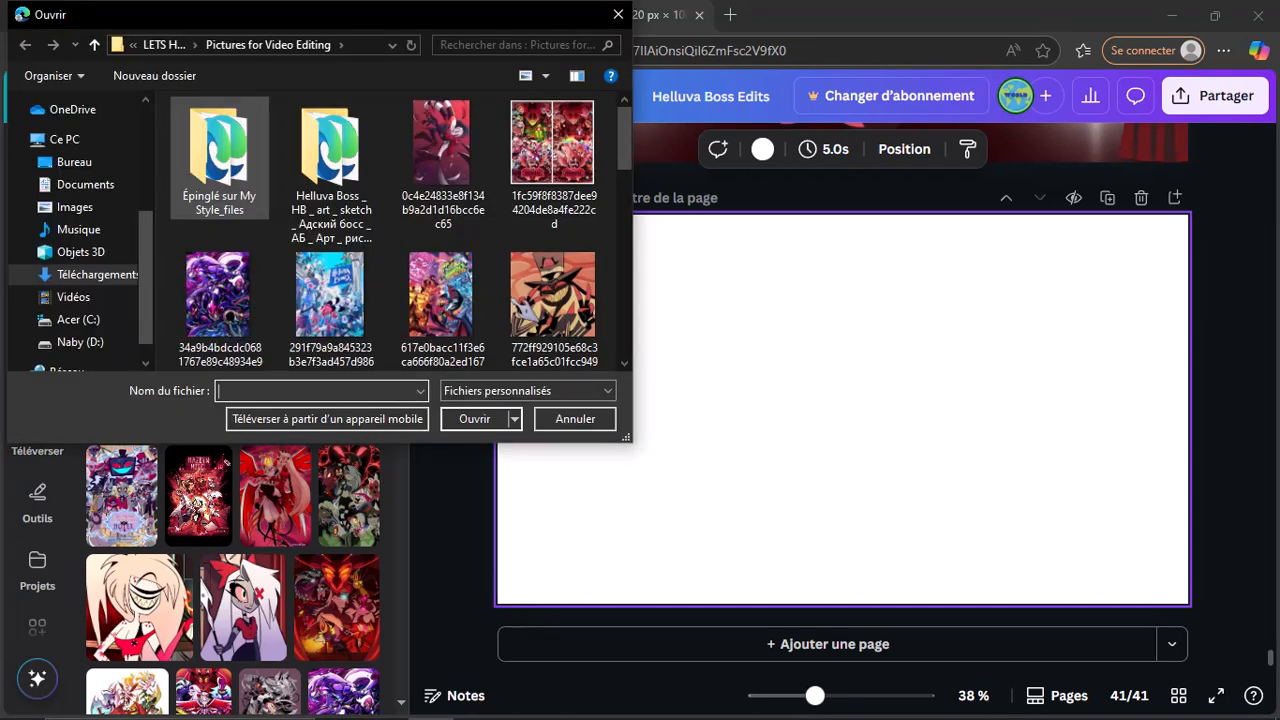
{"action": "scroll", "coordinate": [420, 200], "scroll_direction": "down", "scroll_amount": 3}
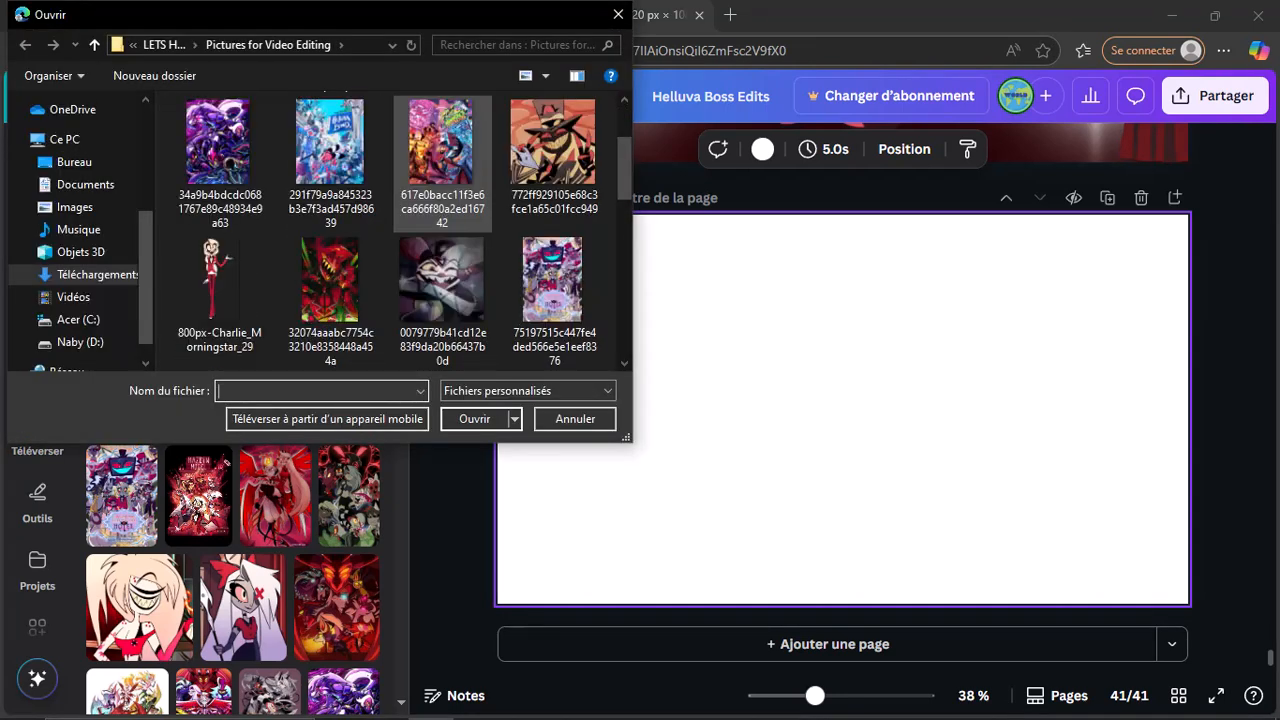
{"action": "scroll", "coordinate": [442, 180], "scroll_direction": "up", "scroll_amount": 5}
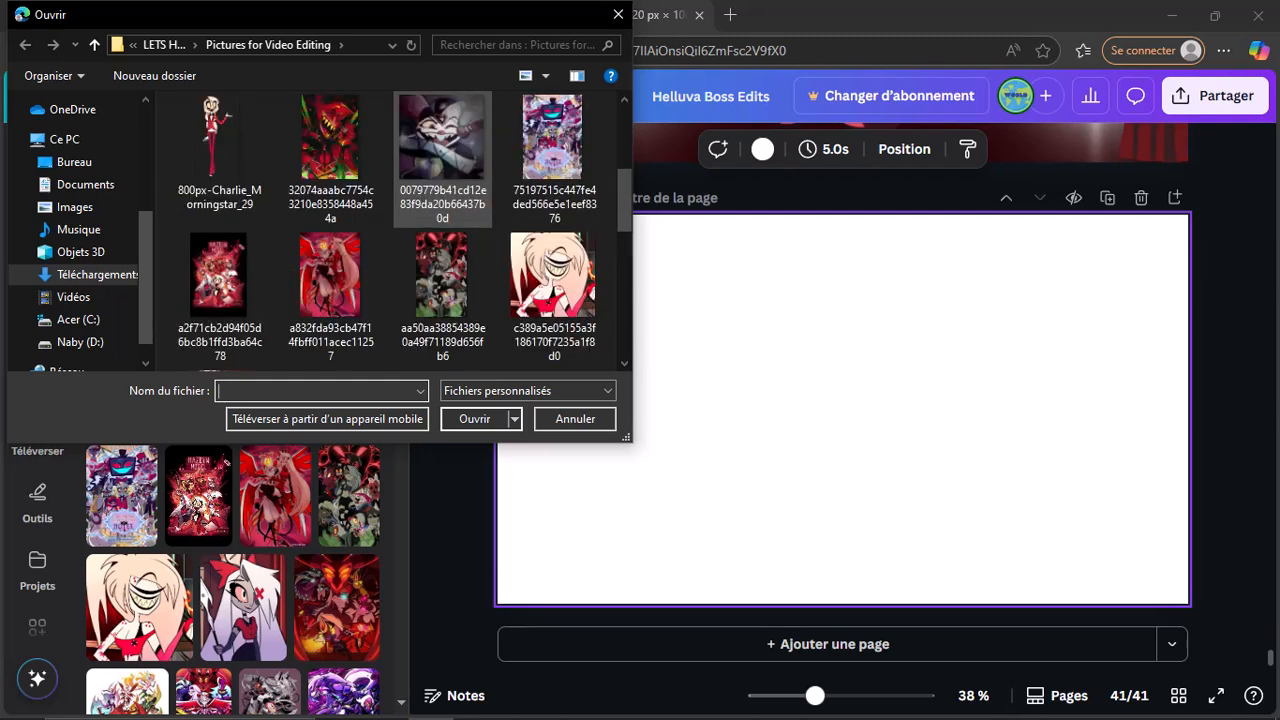
{"action": "scroll", "coordinate": [442, 160], "scroll_direction": "down", "scroll_amount": 1}
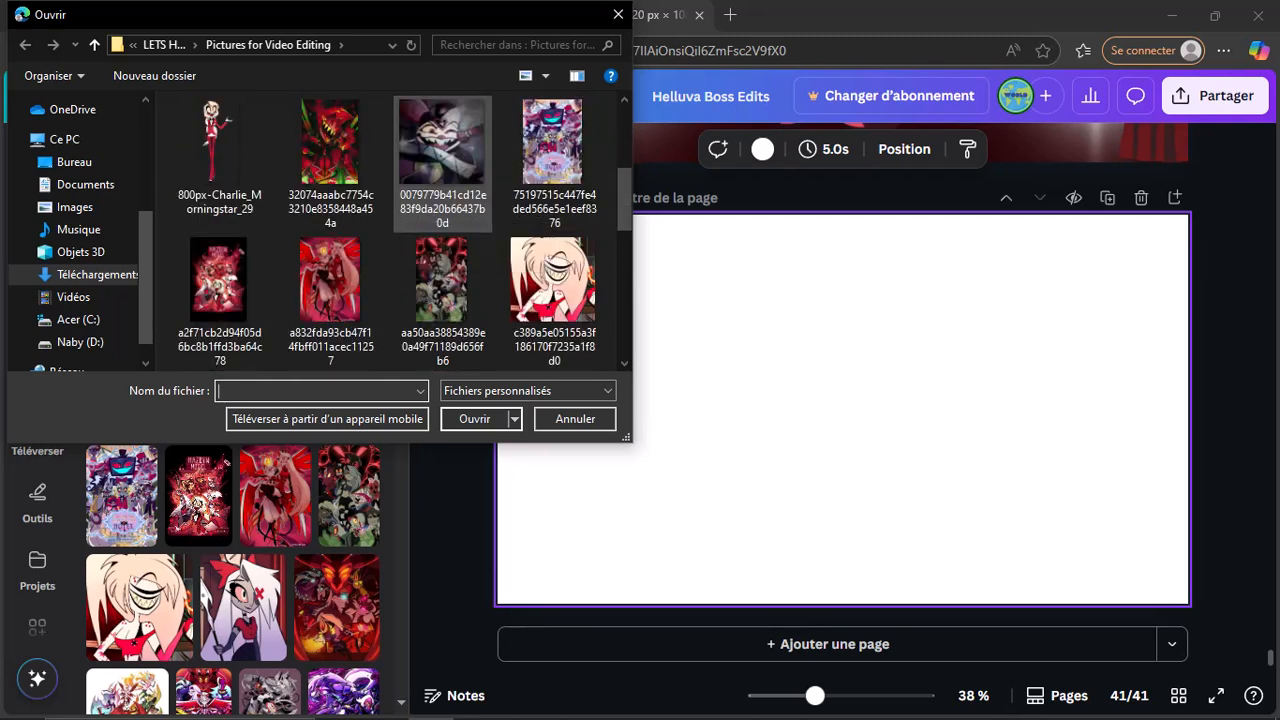
{"action": "left_click", "coordinate": [442, 150]}
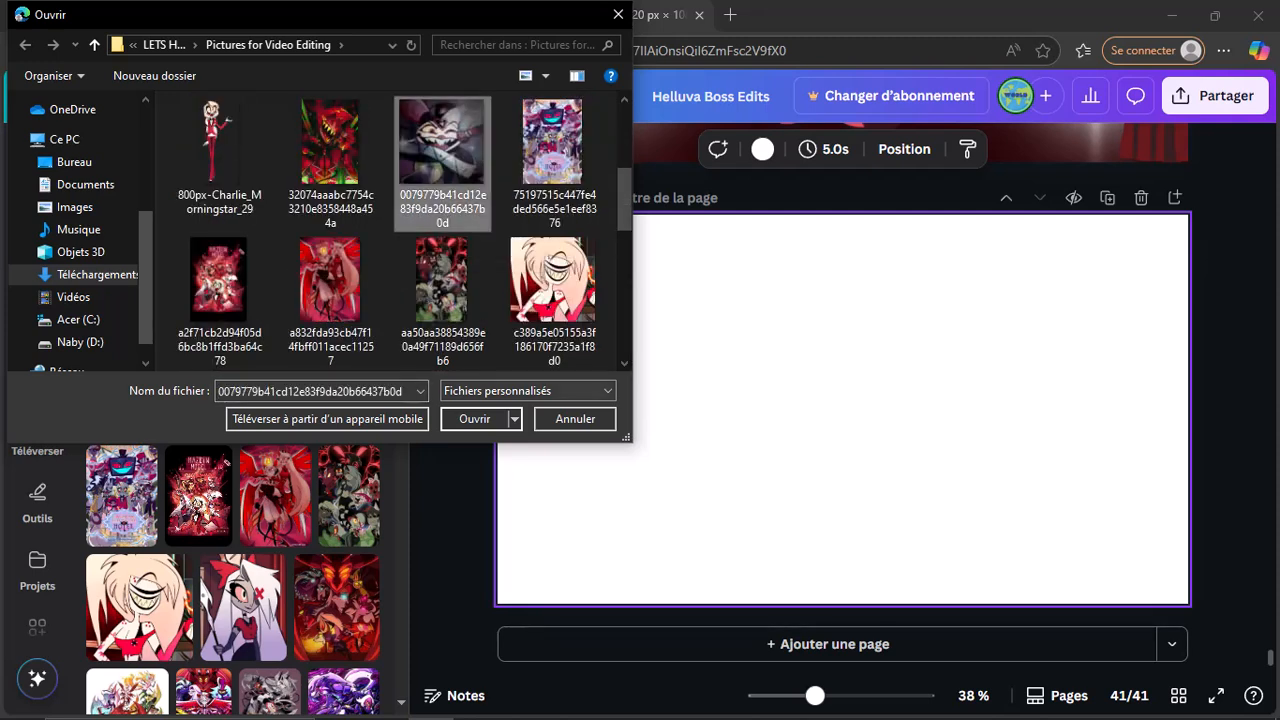
{"action": "left_click", "coordinate": [474, 418]}
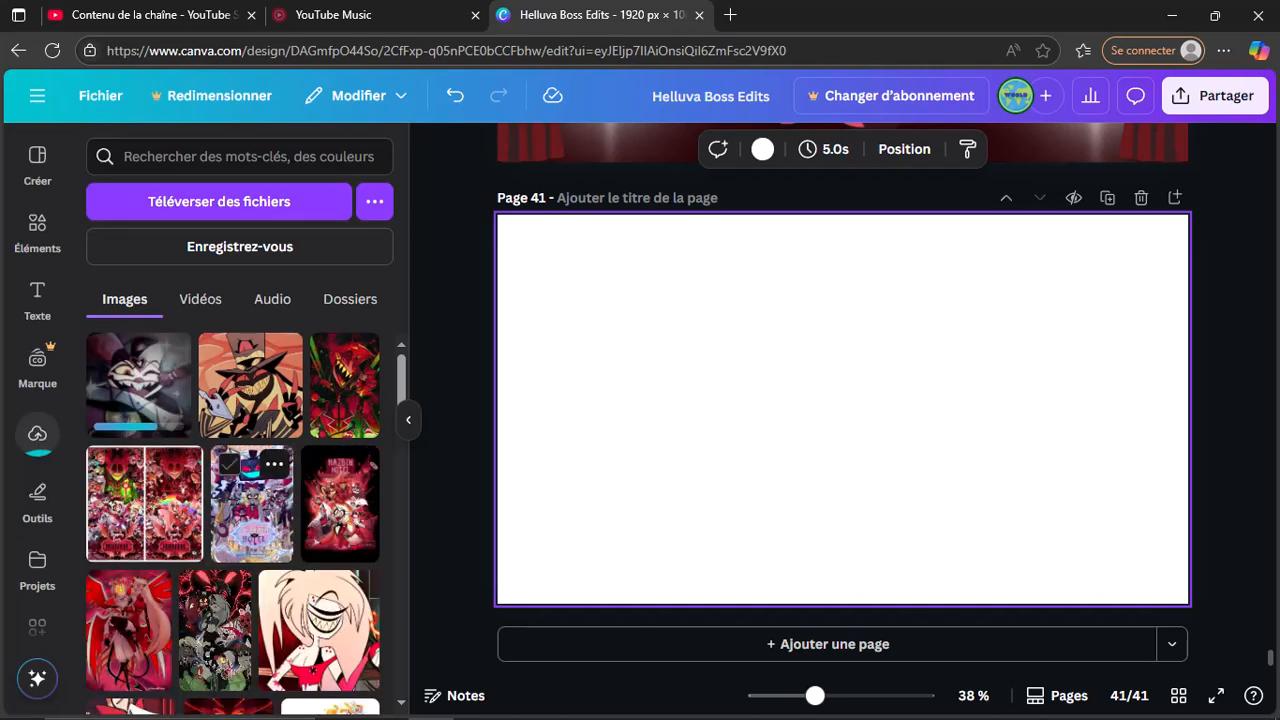
Step: Set the background of the blank page 41 to the dark blue document colour #072d5f
{"action": "scroll", "coordinate": [260, 450], "scroll_direction": "down", "scroll_amount": 5}
{"action": "scroll", "coordinate": [262, 420], "scroll_direction": "down", "scroll_amount": 1}
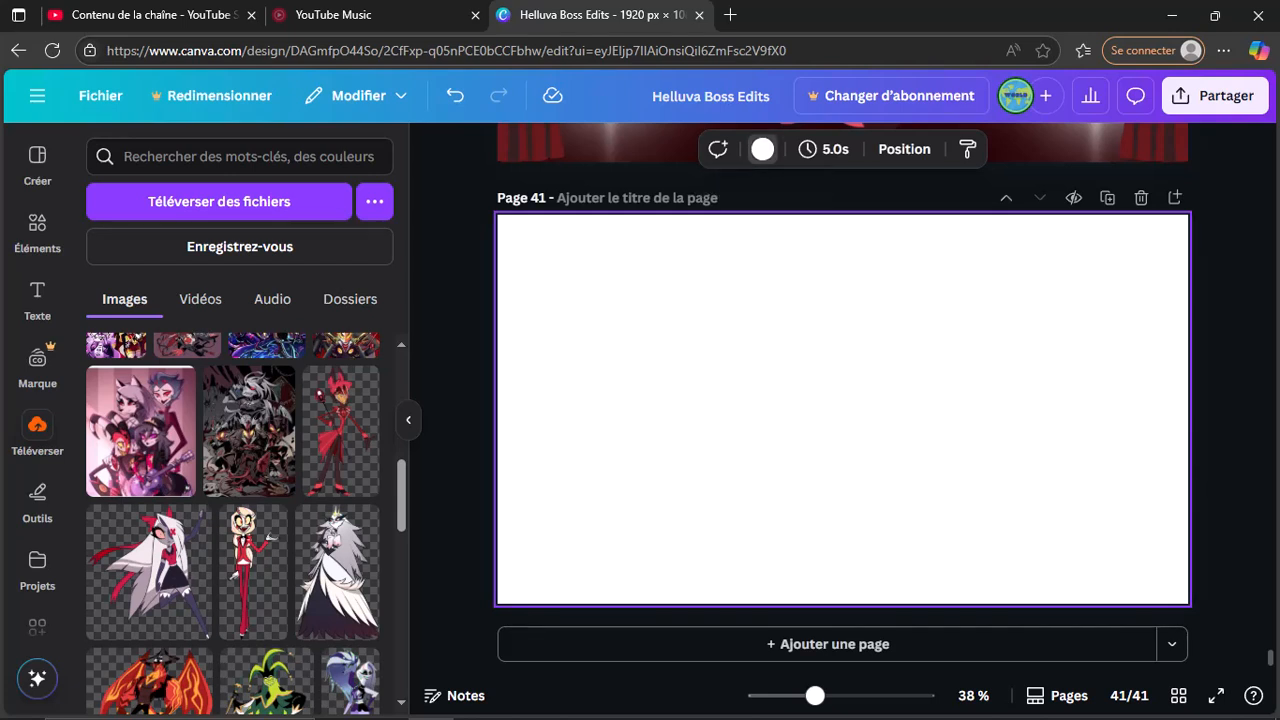
{"action": "left_click", "coordinate": [762, 149]}
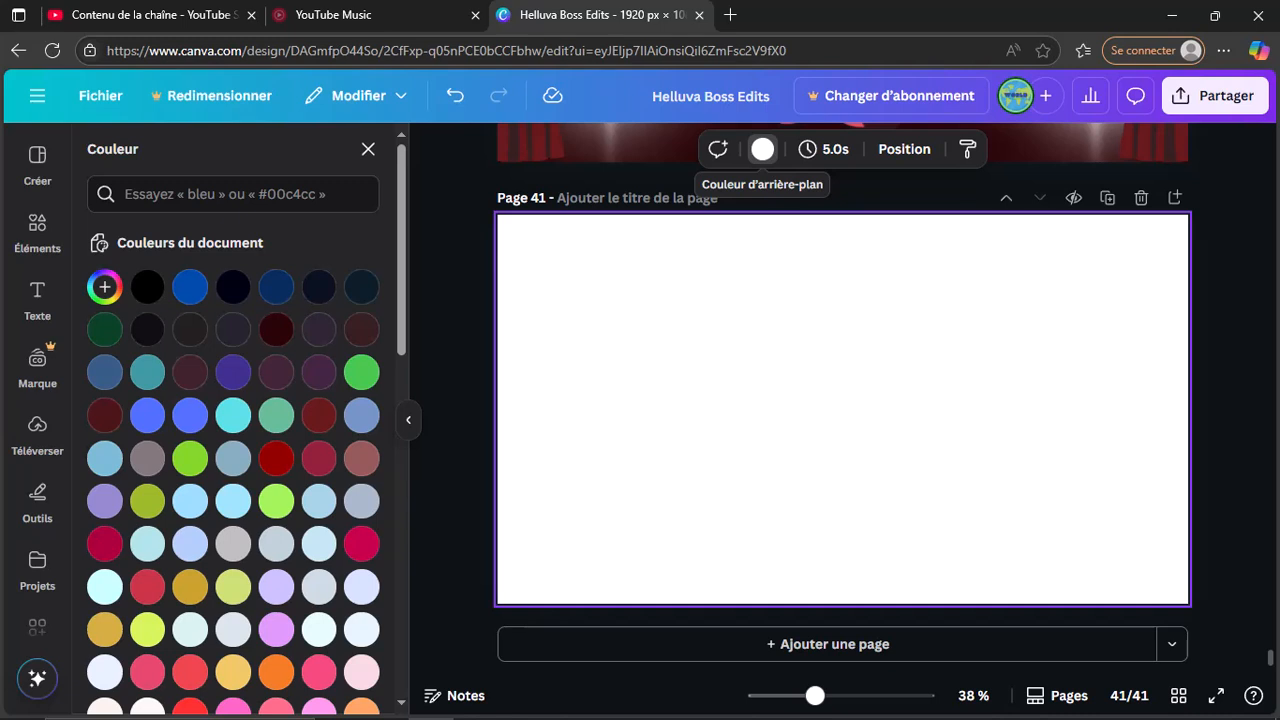
{"action": "scroll", "coordinate": [229, 590], "scroll_direction": "down", "scroll_amount": 5}
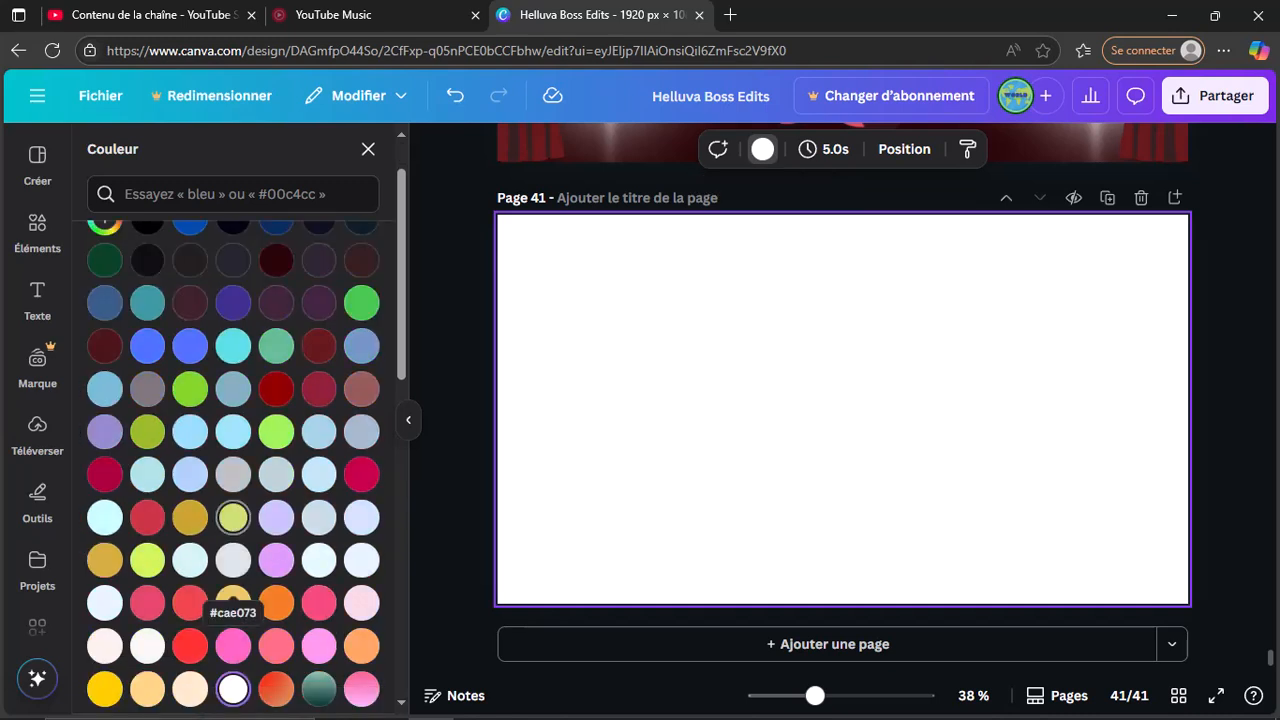
{"action": "scroll", "coordinate": [240, 440], "scroll_direction": "up", "scroll_amount": 1}
{"action": "scroll", "coordinate": [233, 545], "scroll_direction": "up", "scroll_amount": 2}
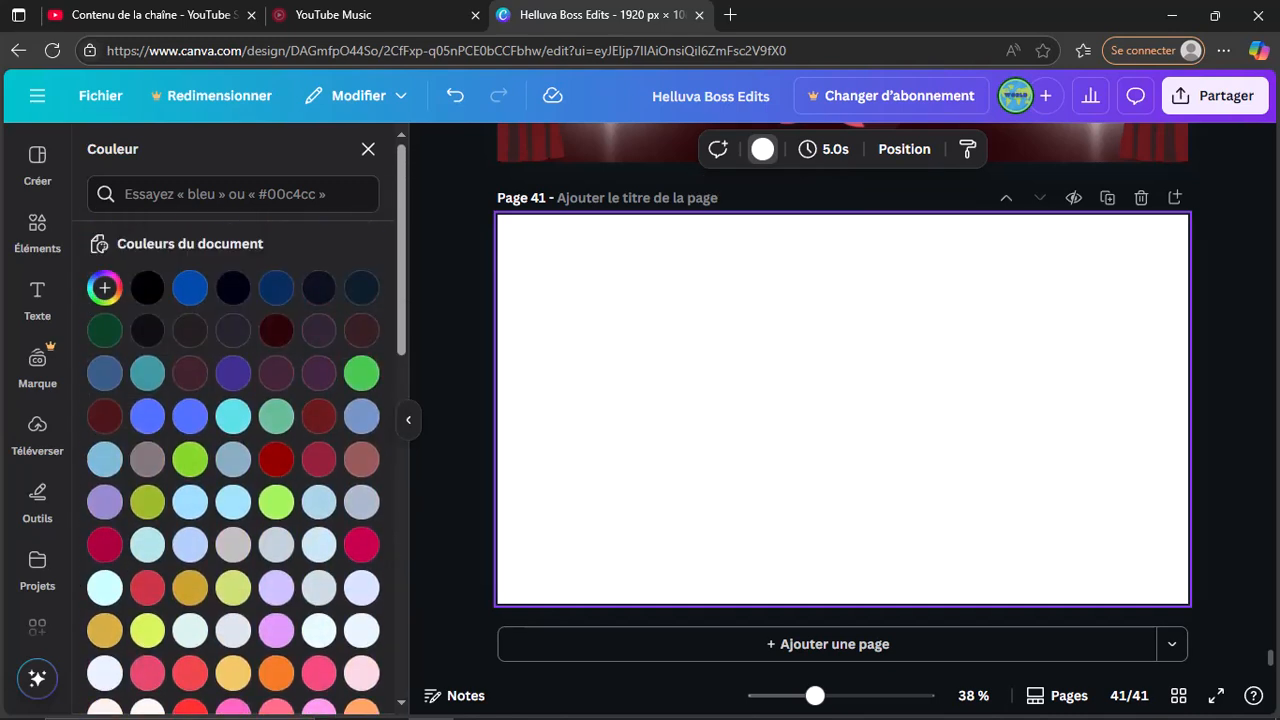
{"action": "left_click", "coordinate": [276, 287]}
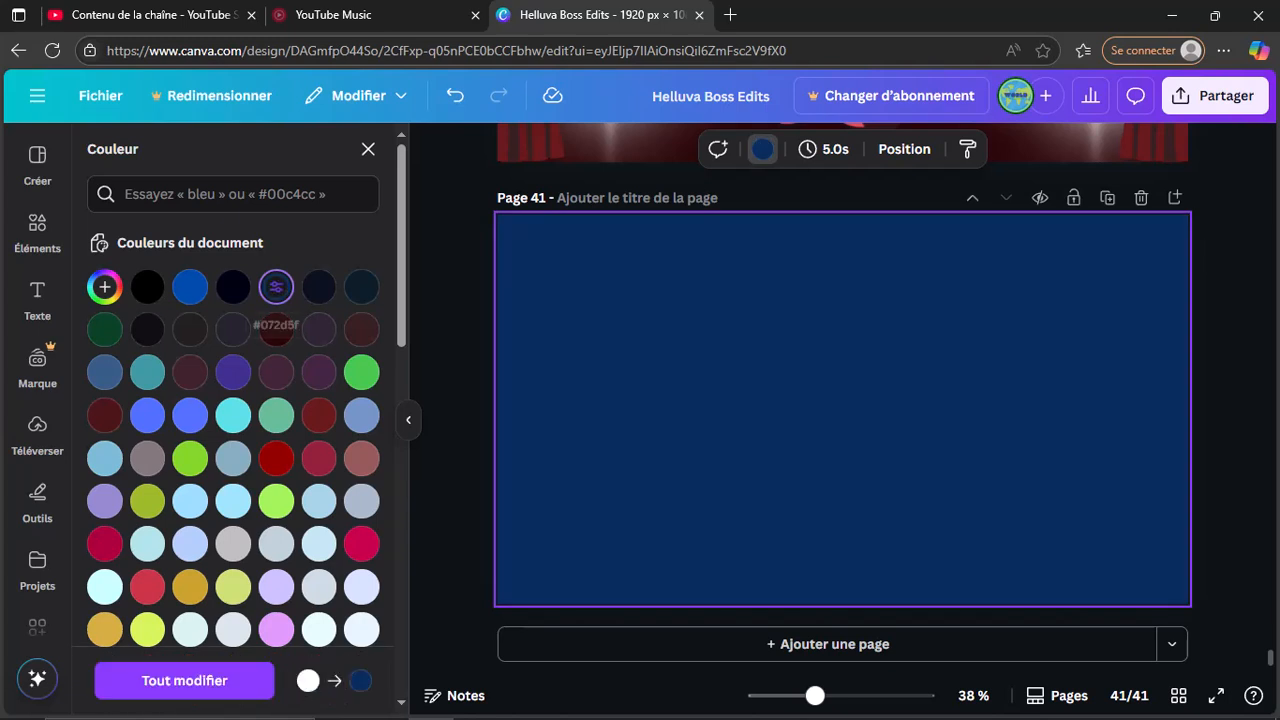
Step: Turn page 41's background into a two-colour gradient and set its first colour to bright blue #006EFF
{"action": "left_click", "coordinate": [104, 287]}
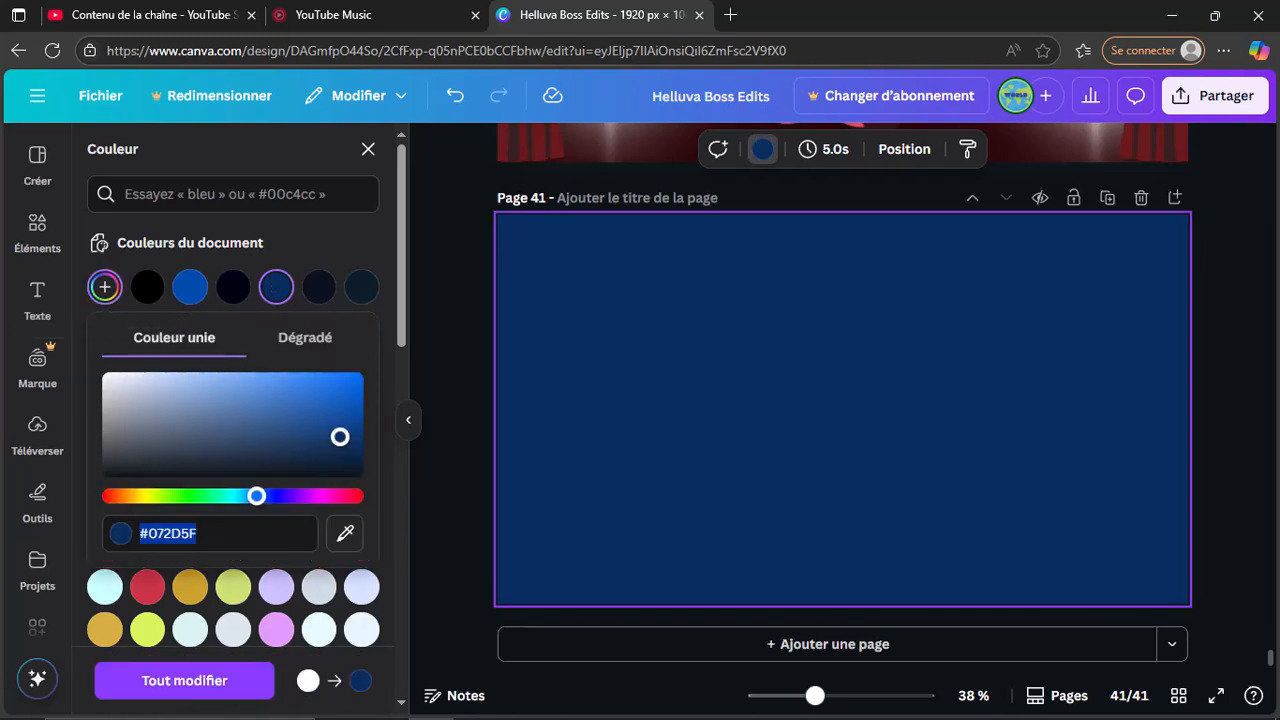
{"action": "left_click", "coordinate": [305, 337]}
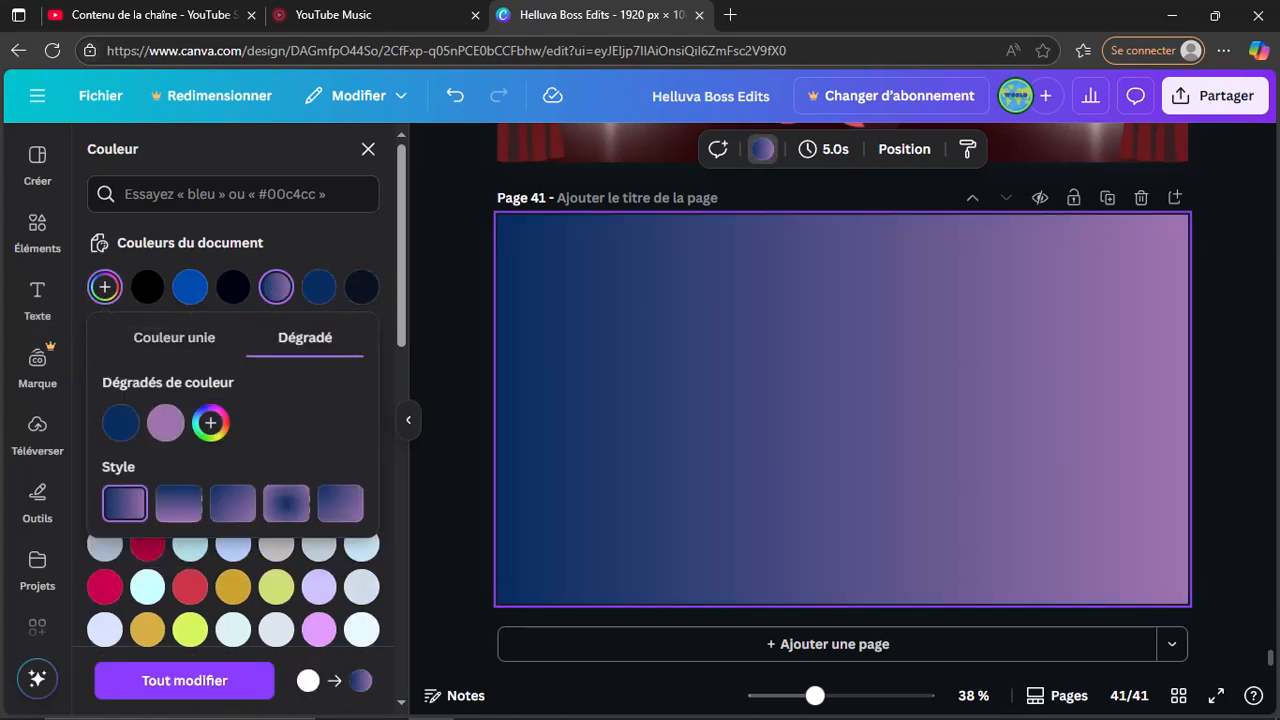
{"action": "left_click", "coordinate": [120, 422]}
{"action": "left_click_drag", "start_coordinate": [355, 528], "coordinate": [373, 468]}
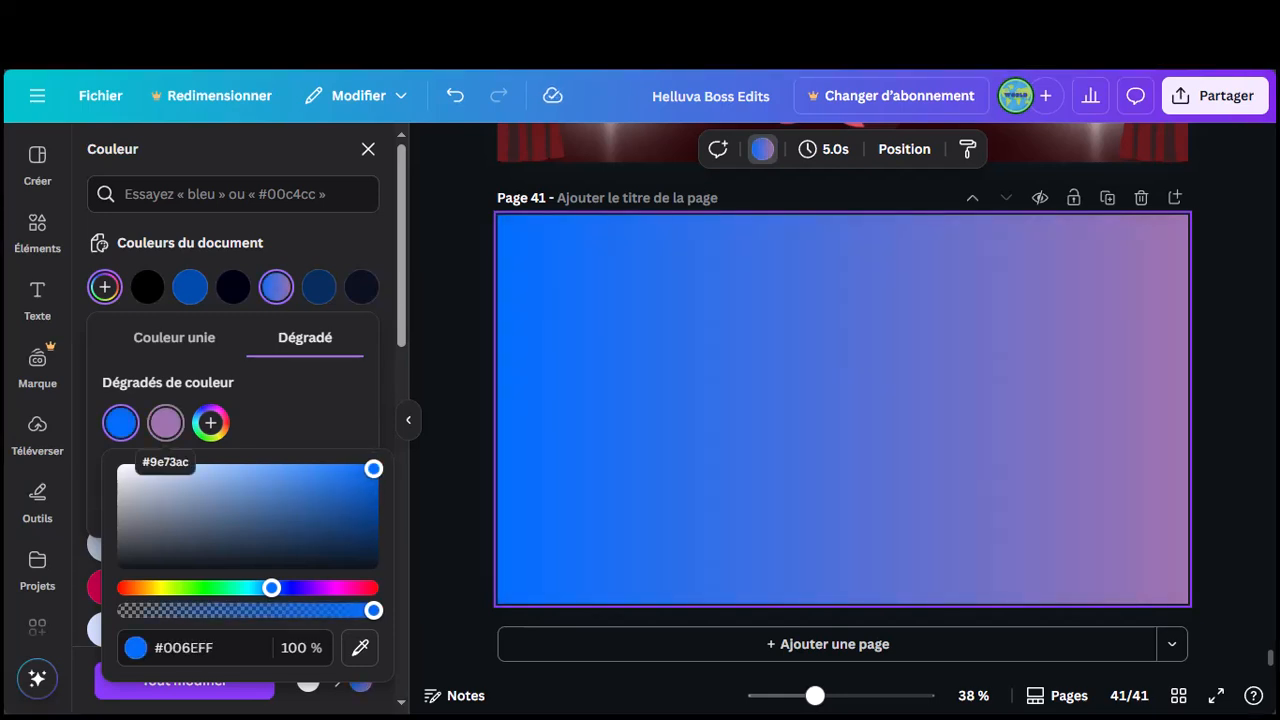
Step: Set the second colour of page 41's background gradient to deep blue #212CB6
{"action": "left_click", "coordinate": [165, 422]}
{"action": "left_click_drag", "start_coordinate": [366, 587], "coordinate": [331, 587]}
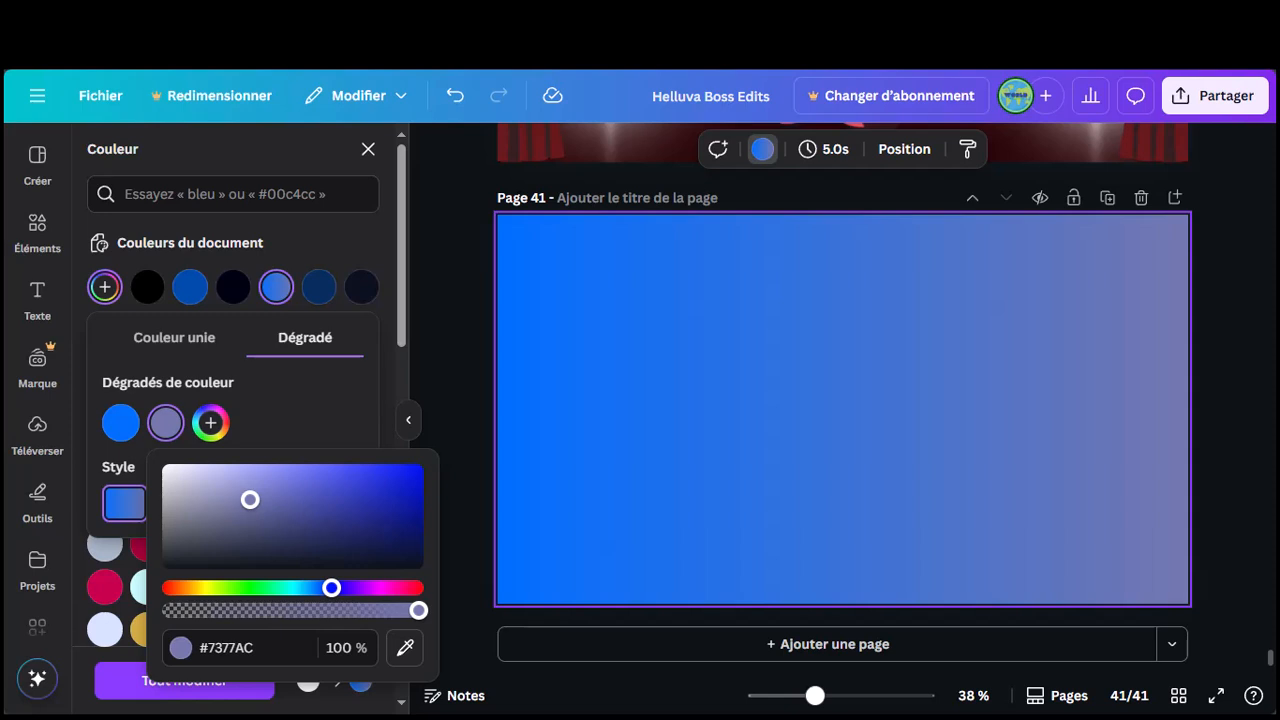
{"action": "left_click", "coordinate": [373, 496]}
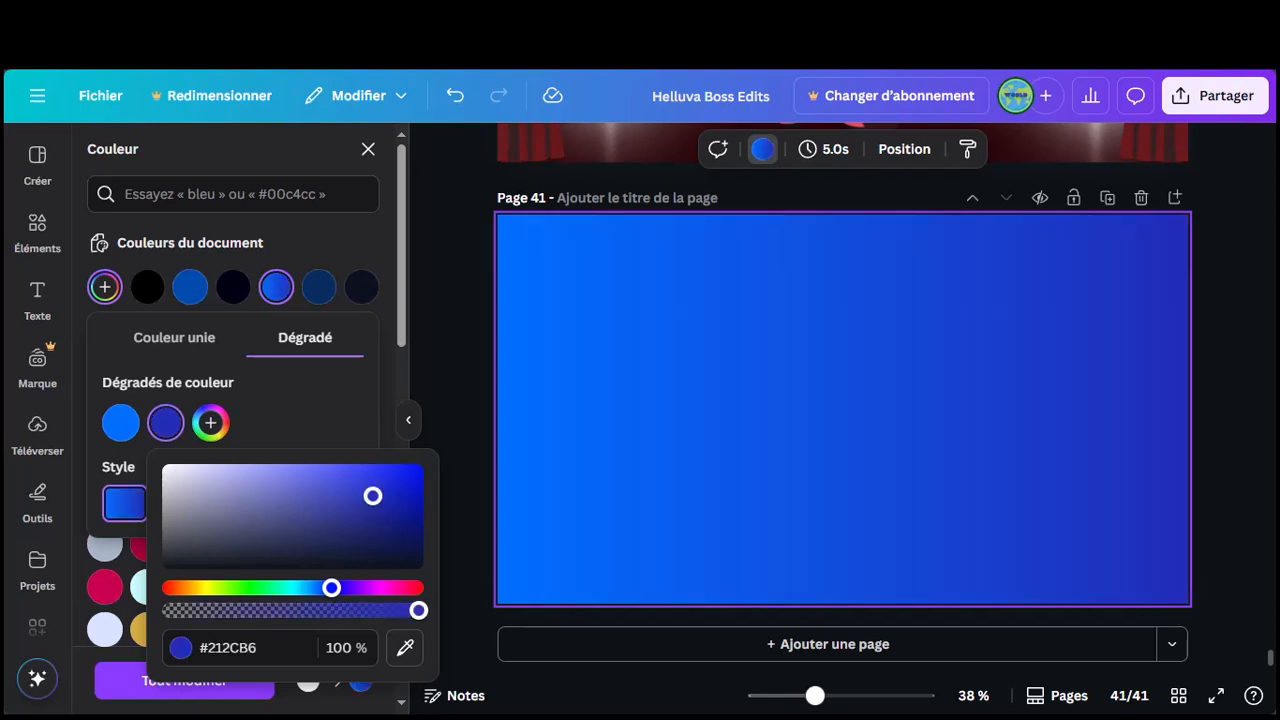
Step: Add purple #6E3186 and dark magenta #59163E as the third and fourth colours of the page background gradient
{"action": "left_click", "coordinate": [210, 422]}
{"action": "left_click_drag", "start_coordinate": [376, 587], "coordinate": [409, 587]}
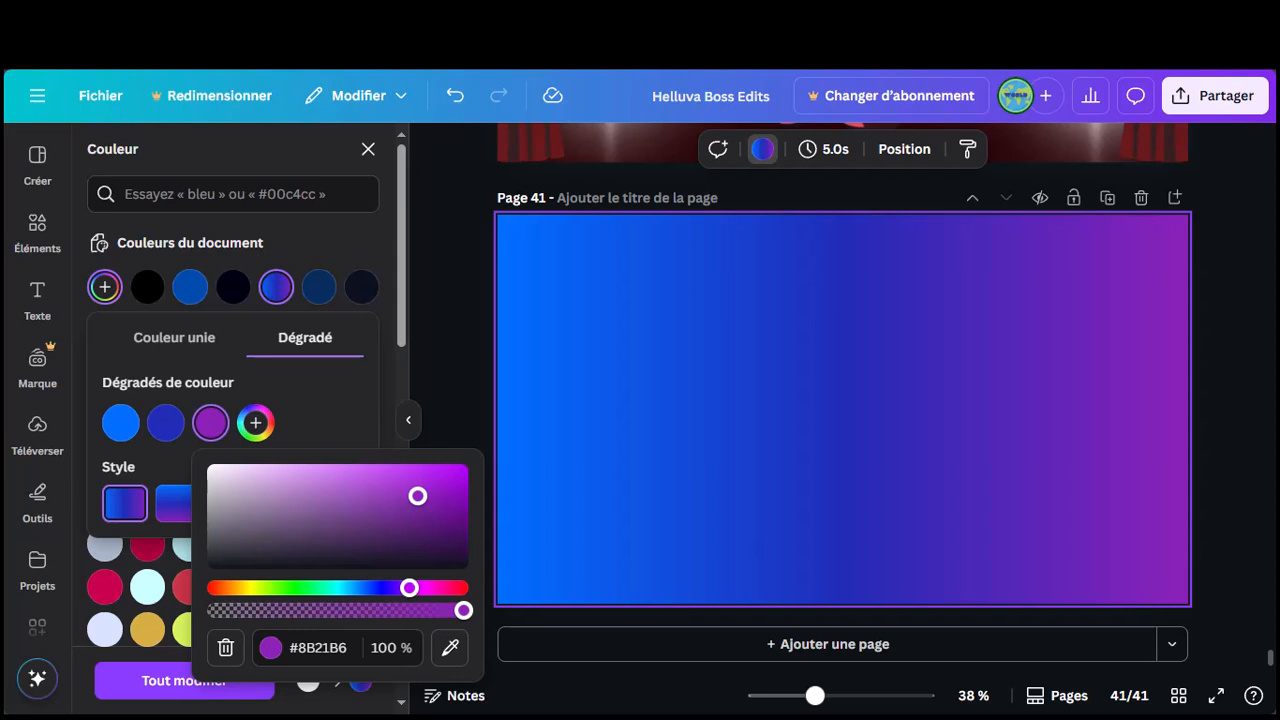
{"action": "left_click", "coordinate": [371, 513]}
{"action": "left_click", "coordinate": [255, 422]}
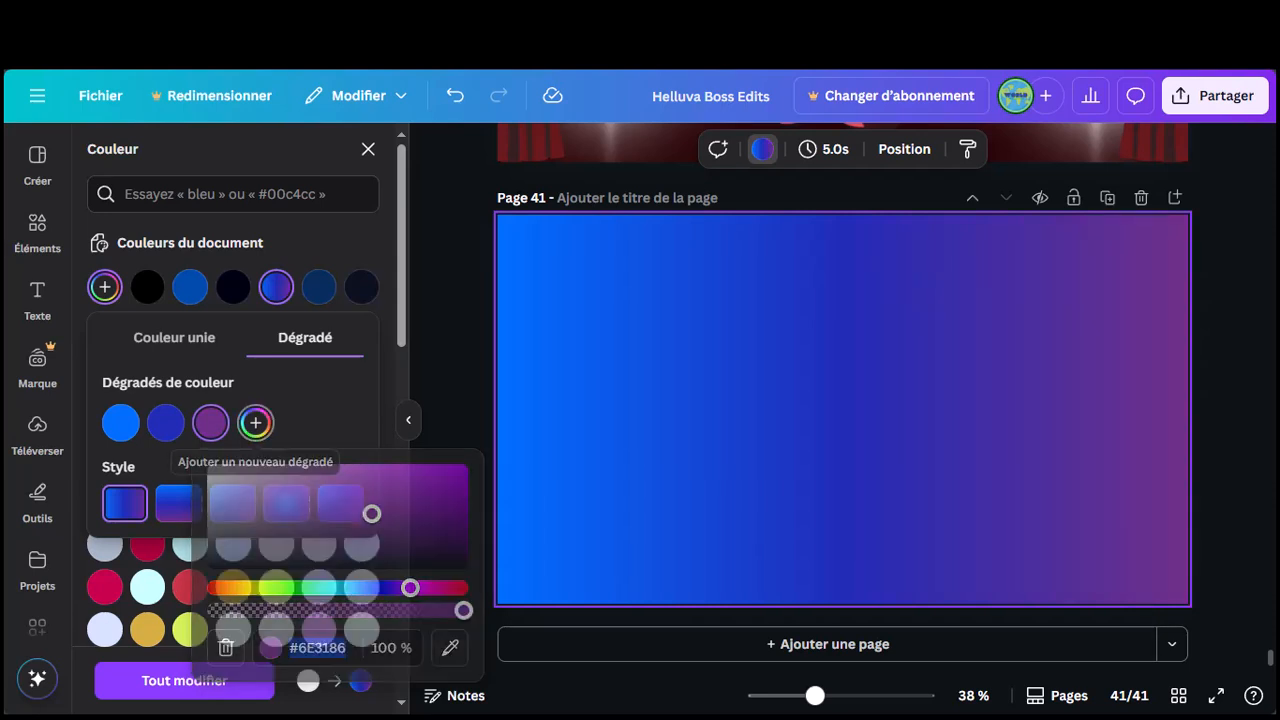
{"action": "left_click_drag", "start_coordinate": [457, 587], "coordinate": [483, 587]}
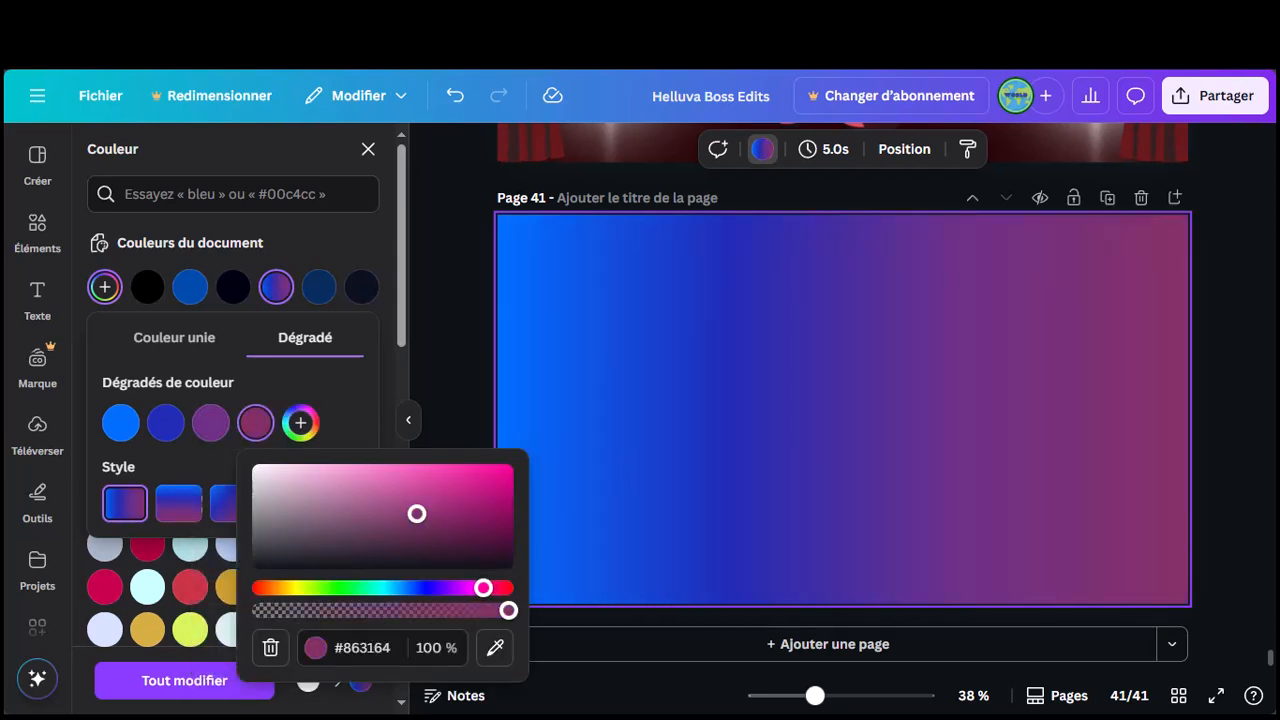
{"action": "left_click_drag", "start_coordinate": [417, 513], "coordinate": [446, 530]}
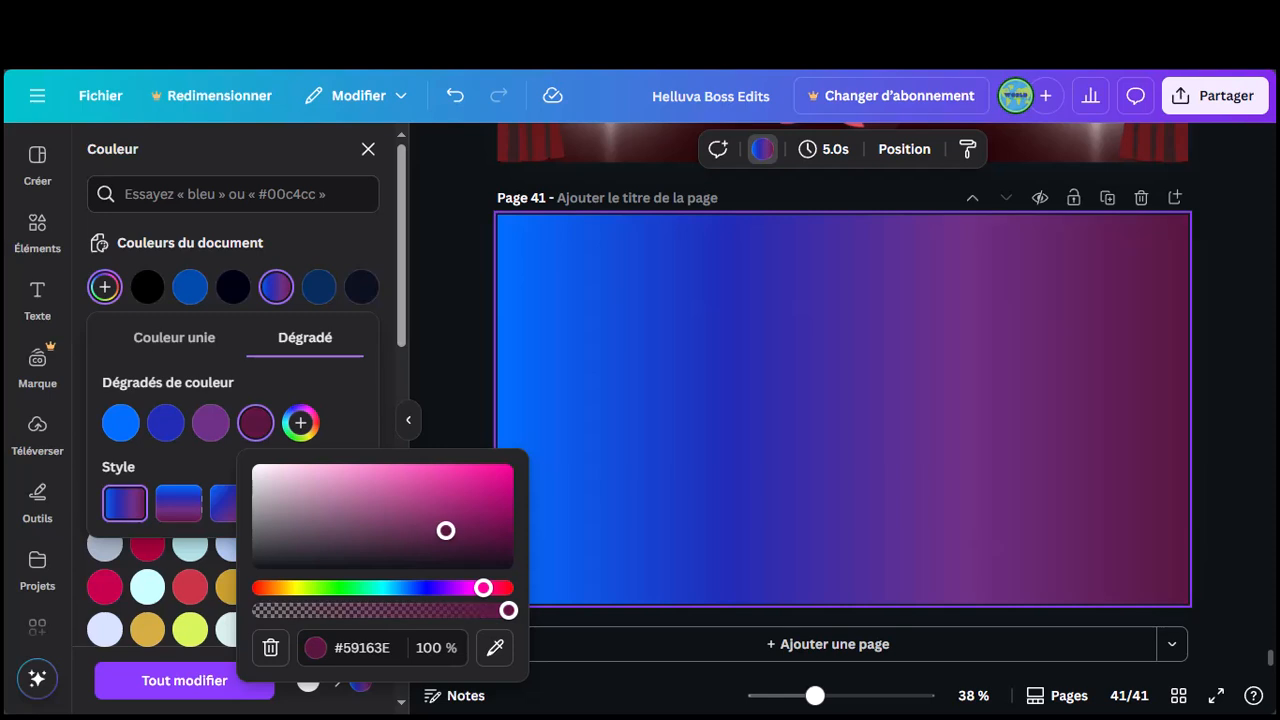
Step: Add dark reds #3B0618 and #2B010A as the fifth and sixth colours of the background gradient
{"action": "left_click", "coordinate": [300, 422]}
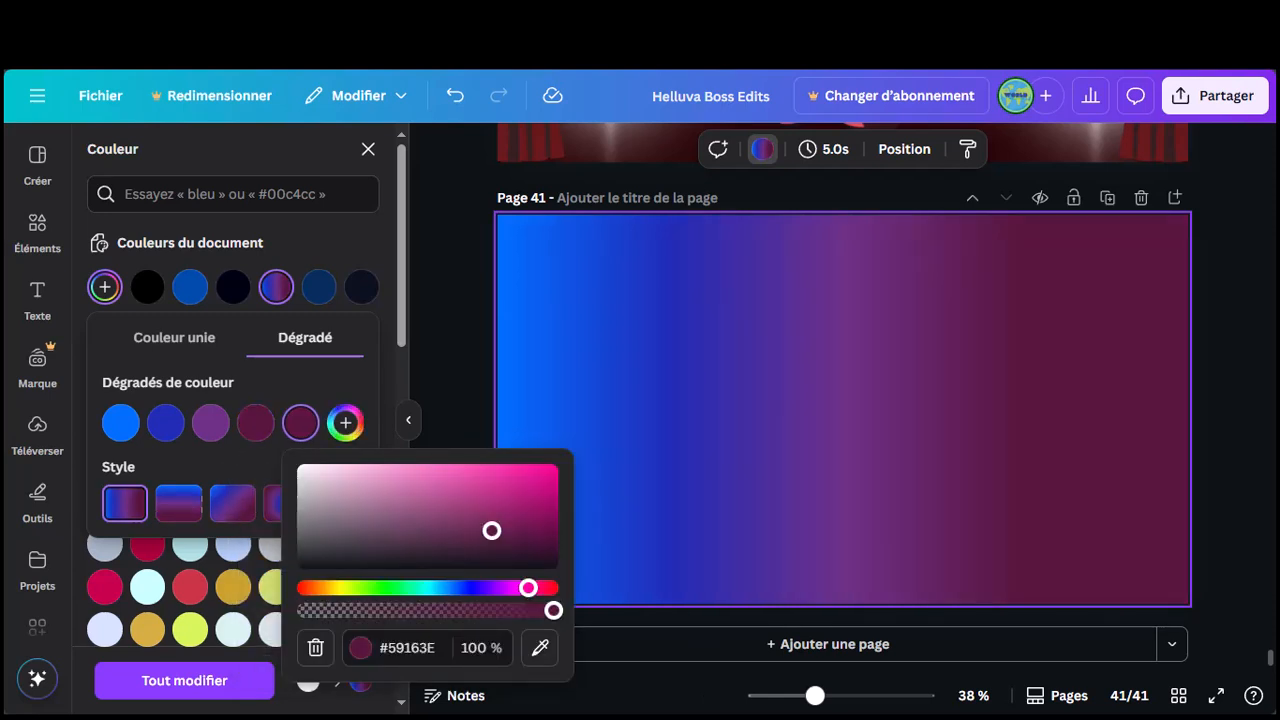
{"action": "left_click_drag", "start_coordinate": [491, 530], "coordinate": [527, 541]}
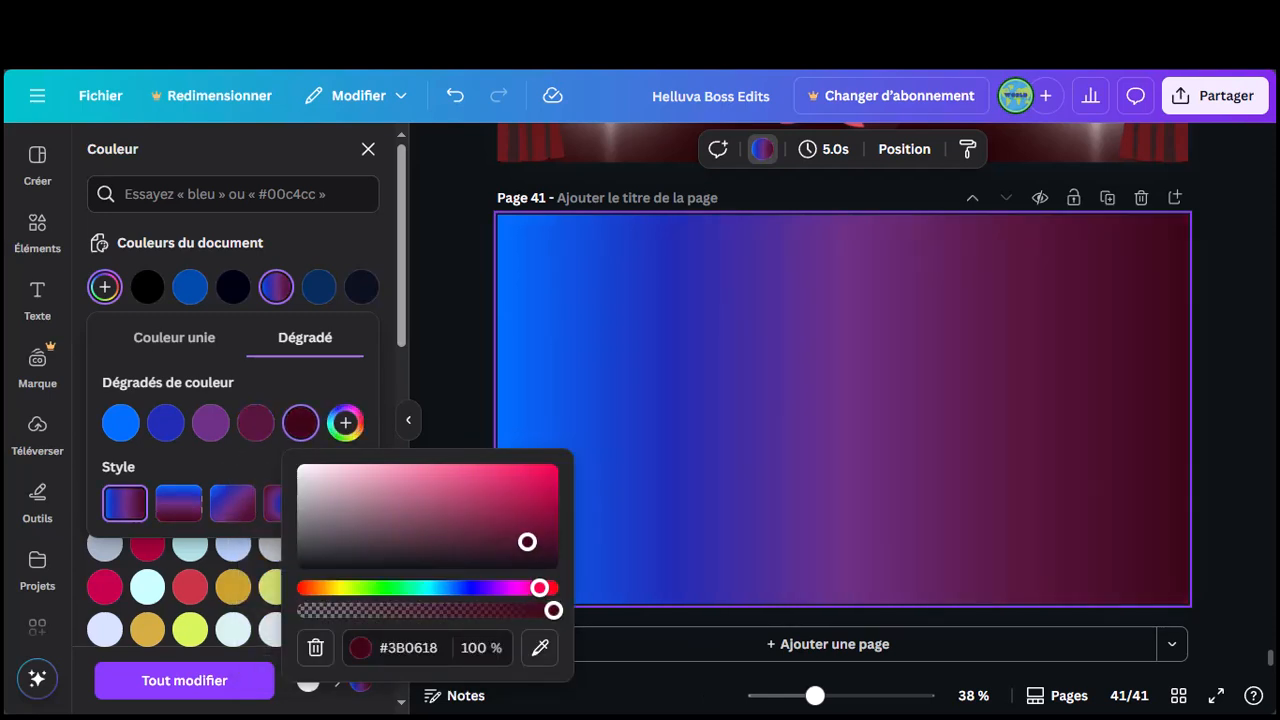
{"action": "left_click", "coordinate": [345, 422]}
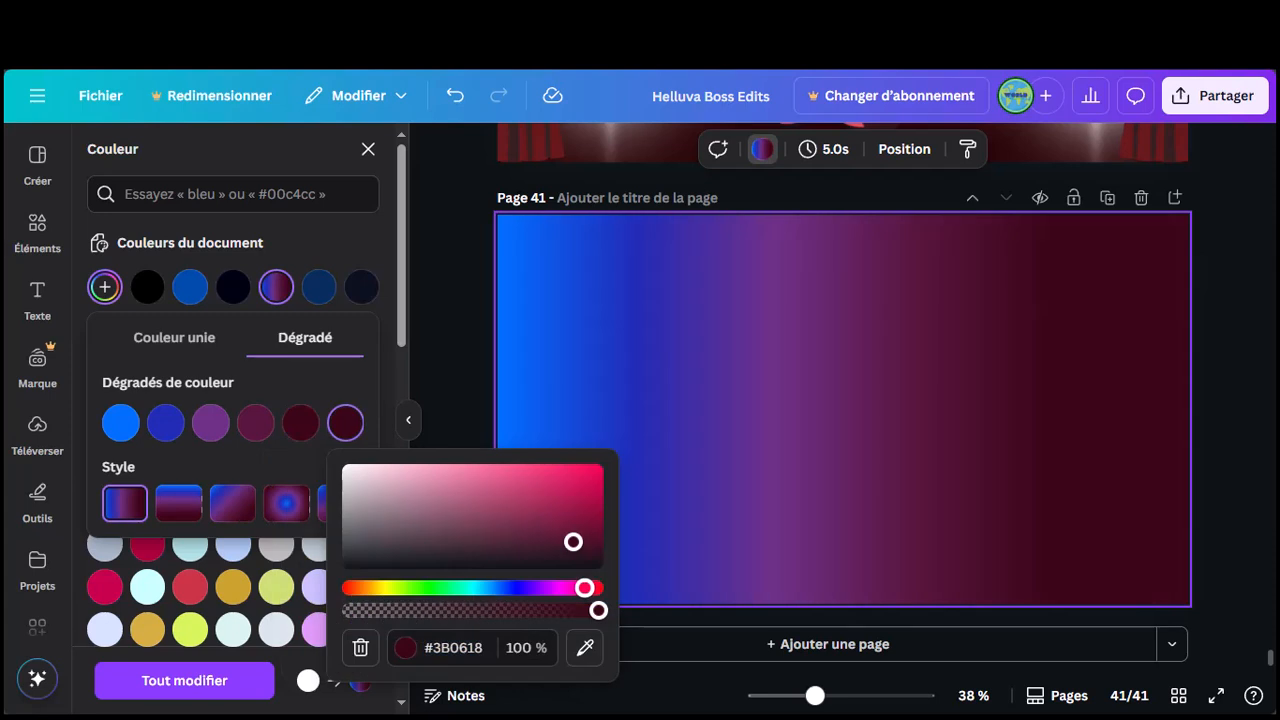
{"action": "left_click_drag", "start_coordinate": [584, 588], "coordinate": [590, 588]}
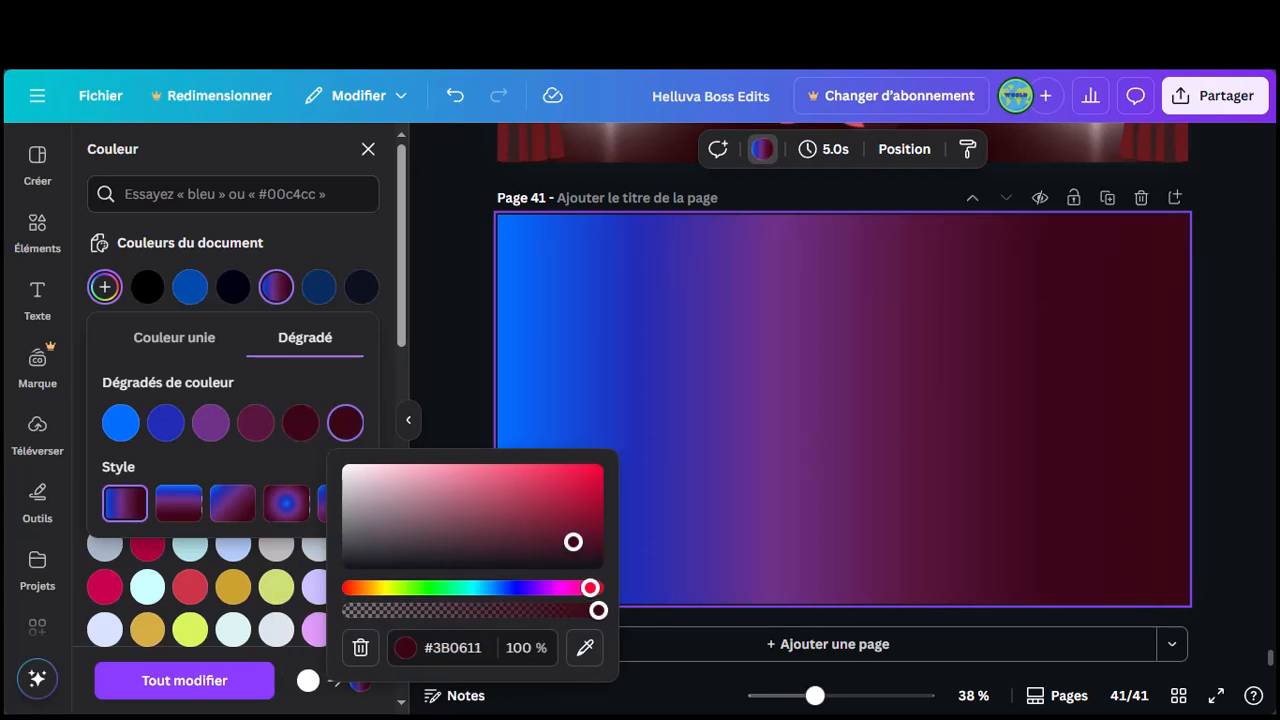
{"action": "left_click_drag", "start_coordinate": [573, 541], "coordinate": [590, 548]}
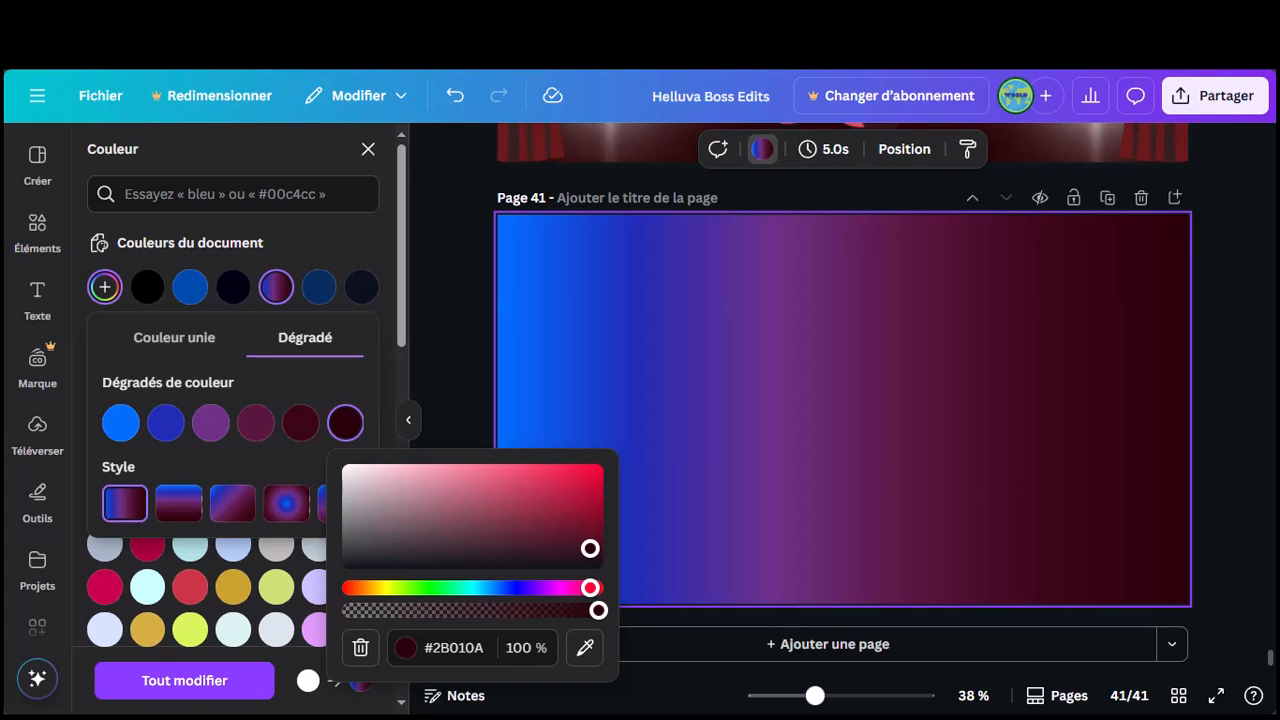
Step: Add near-black #170000 as the last gradient colour and set the style to a radial gradient from the page's upper-left corner
{"action": "left_click", "coordinate": [345, 422]}
{"action": "left_click_drag", "start_coordinate": [345, 422], "coordinate": [305, 418]}
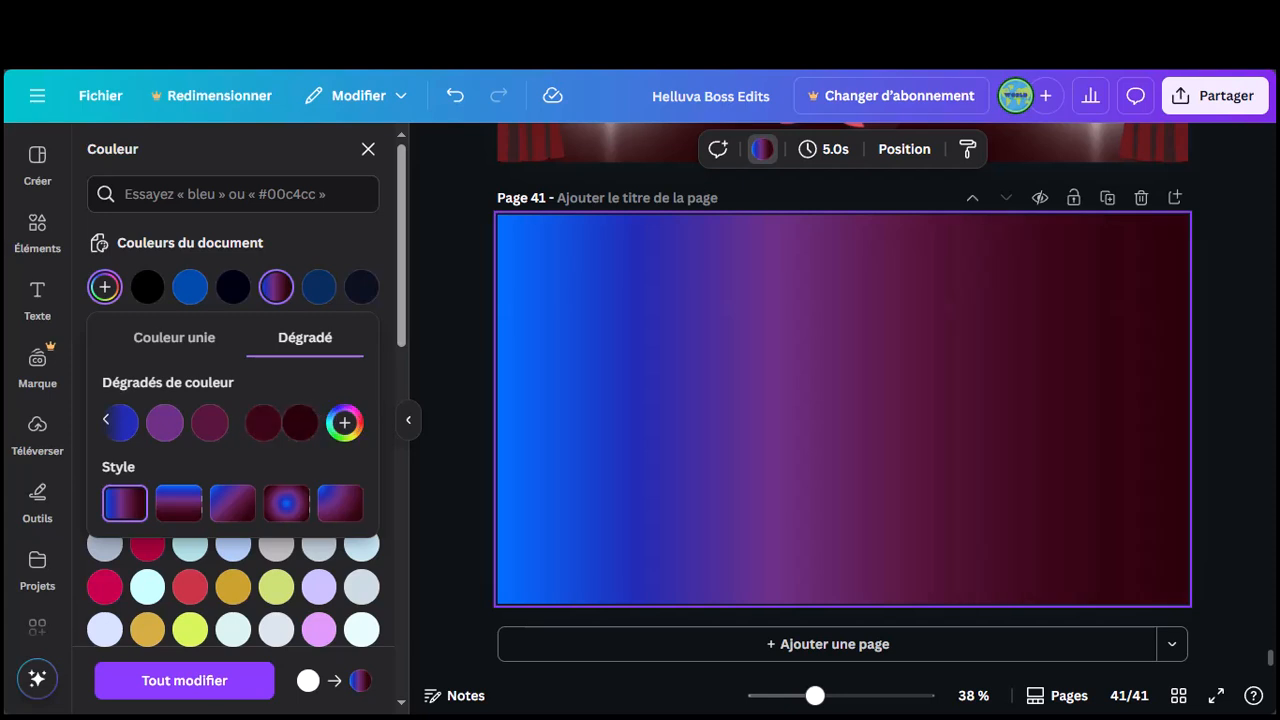
{"action": "left_click", "coordinate": [344, 422]}
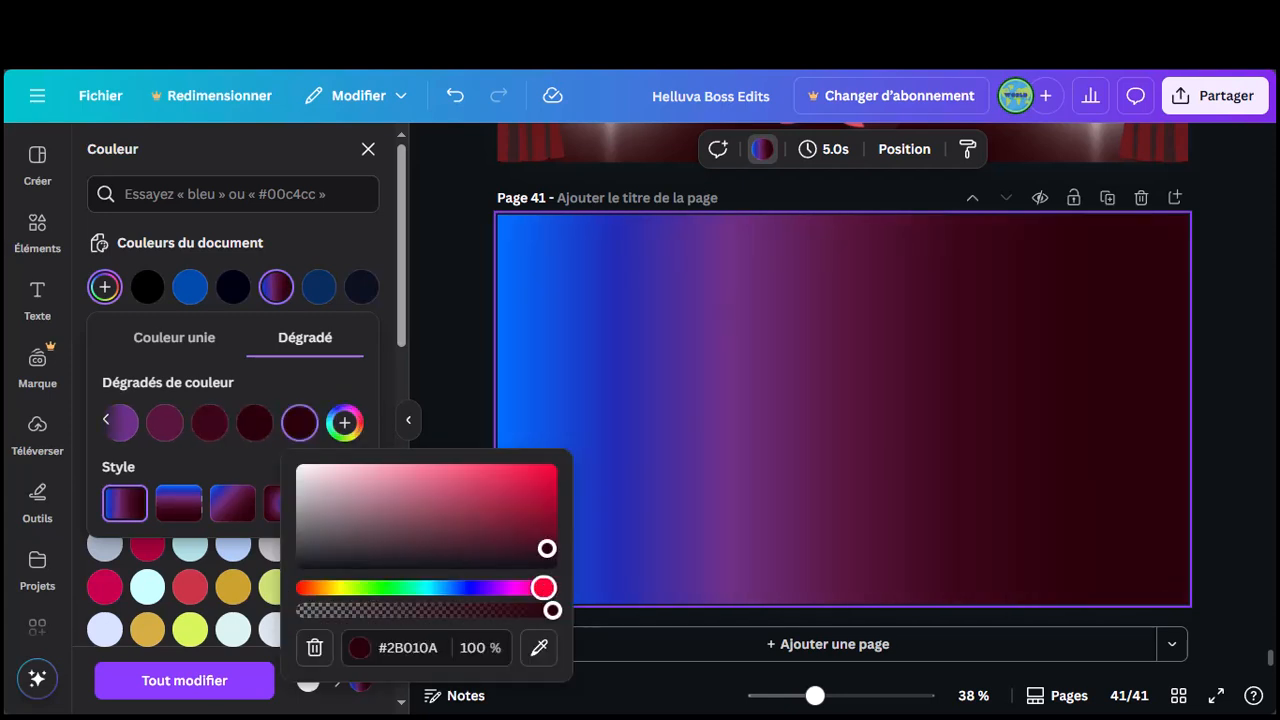
{"action": "left_click_drag", "start_coordinate": [543, 587], "coordinate": [550, 556]}
{"action": "key", "text": "Escape"}
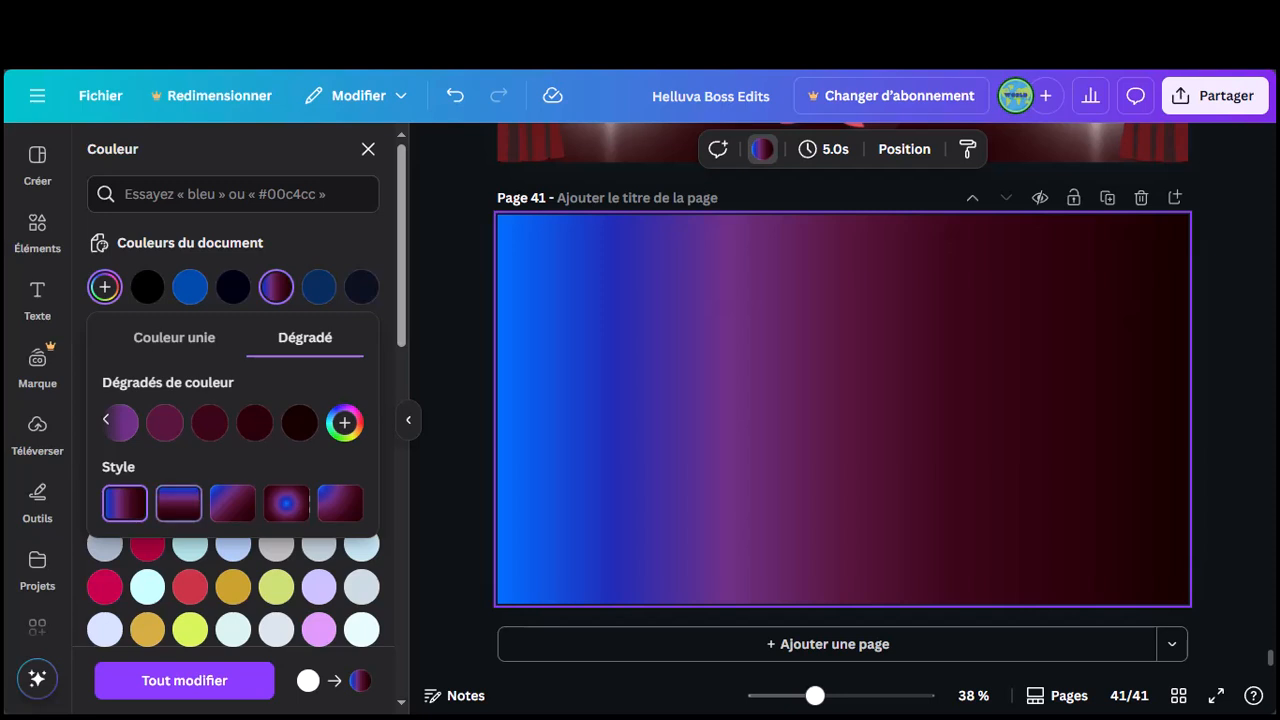
{"action": "left_click", "coordinate": [178, 503]}
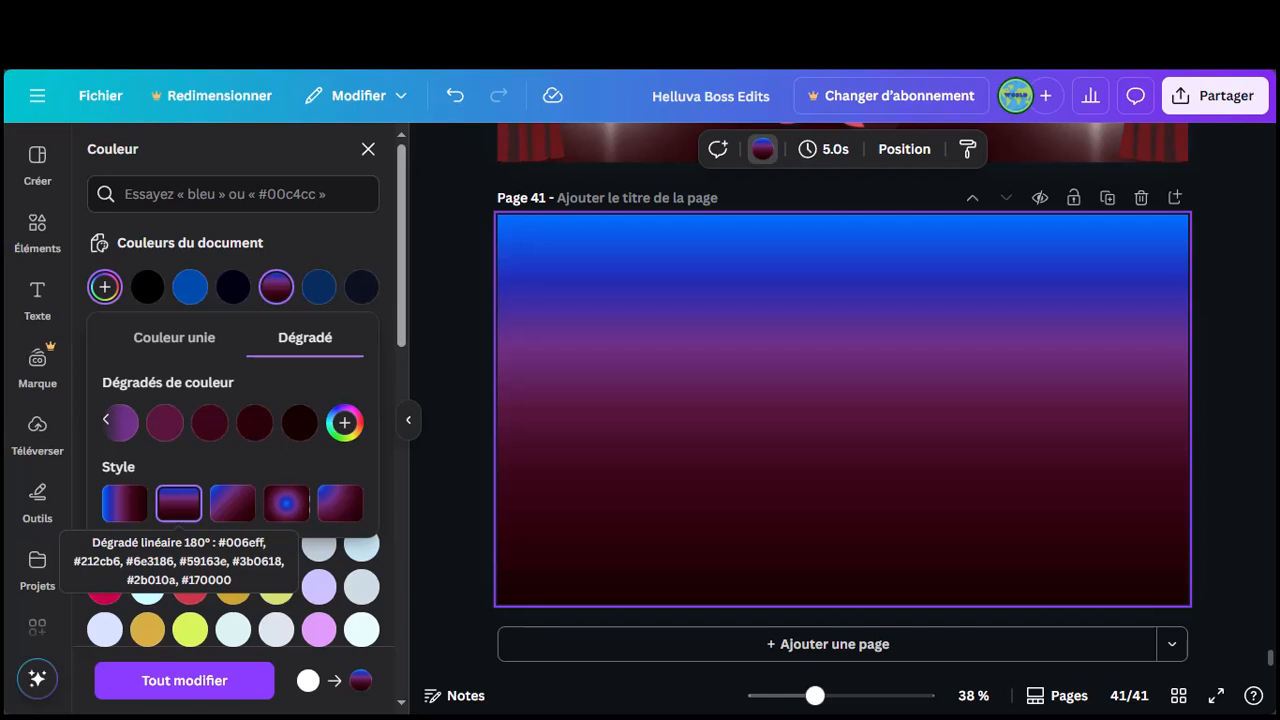
{"action": "left_click", "coordinate": [340, 503]}
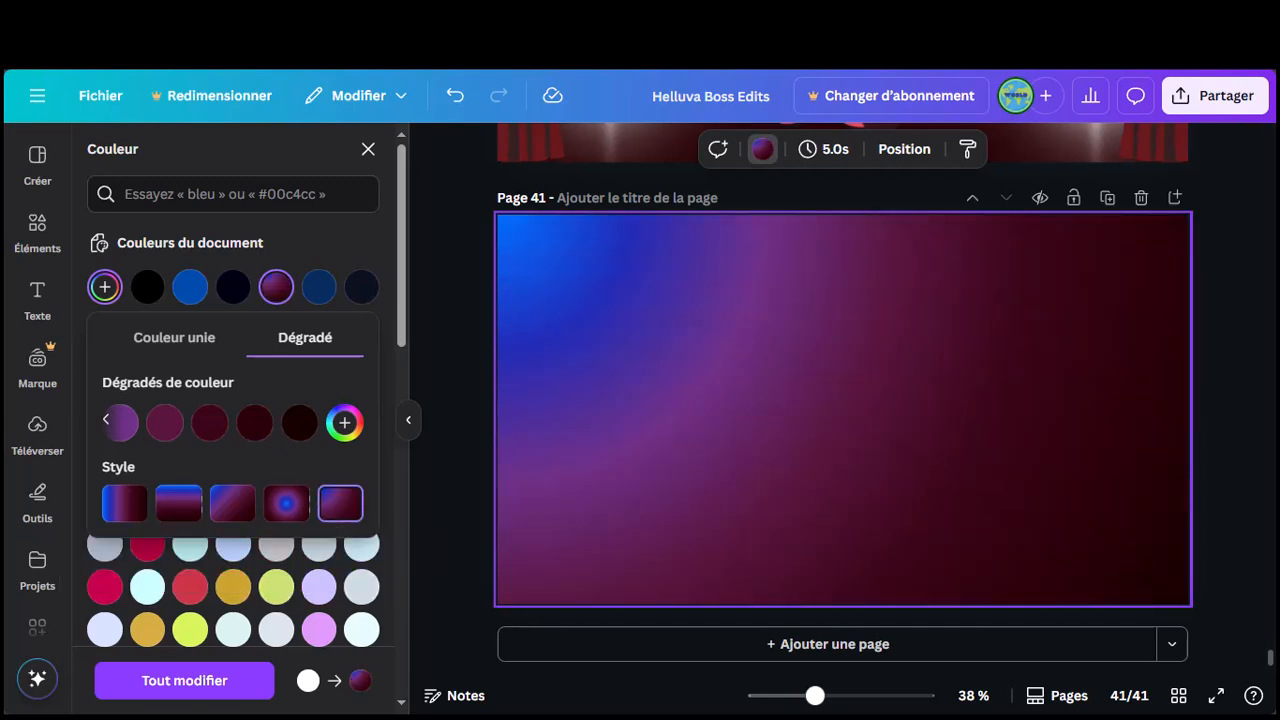
Step: Insert the dark grey group artwork from the uploaded images, shrink it and place it in the page's upper-right area
{"action": "left_click", "coordinate": [37, 435]}
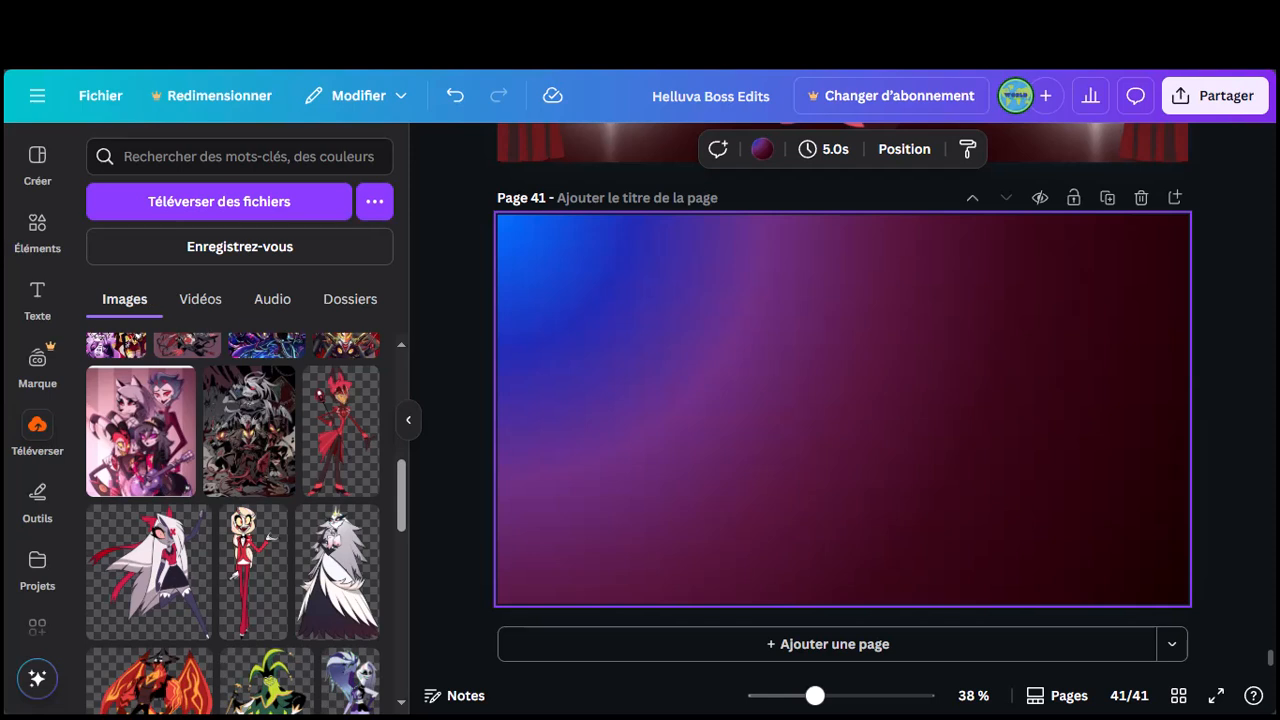
{"action": "scroll", "coordinate": [240, 523], "scroll_direction": "up", "scroll_amount": 2}
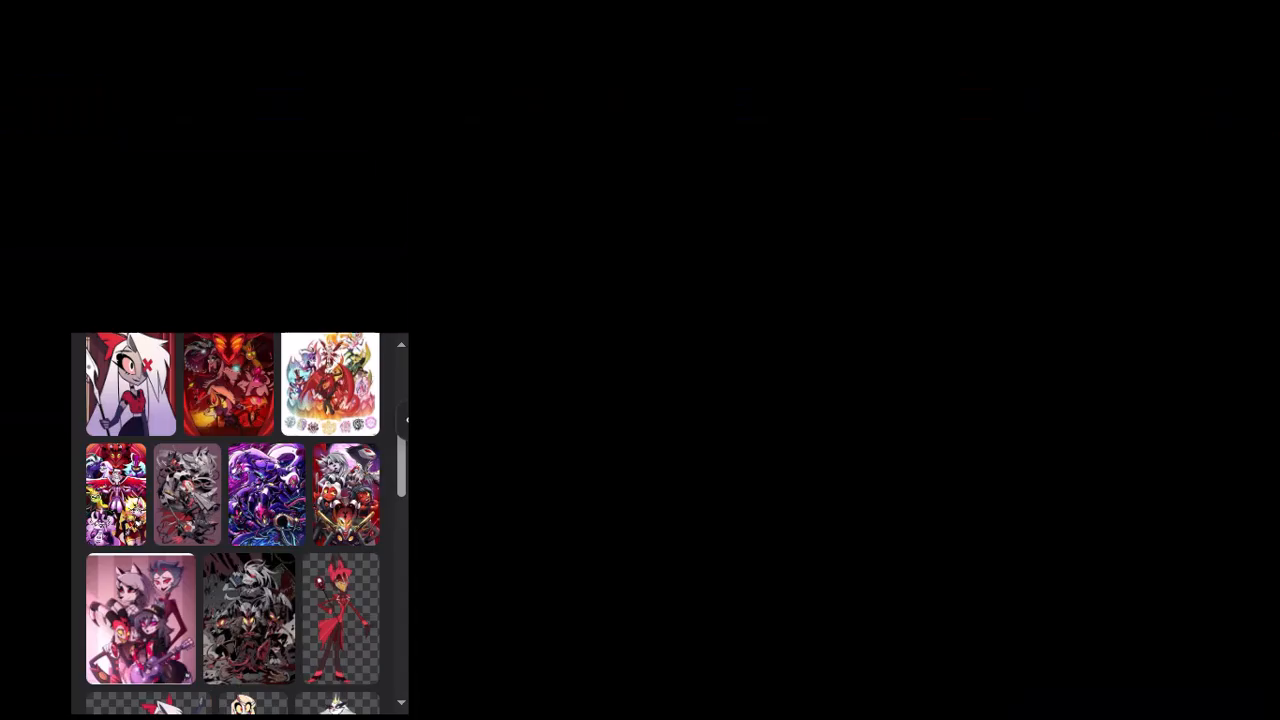
{"action": "scroll", "coordinate": [240, 523], "scroll_direction": "down", "scroll_amount": 2}
{"action": "scroll", "coordinate": [290, 610], "scroll_direction": "up", "scroll_amount": 1}
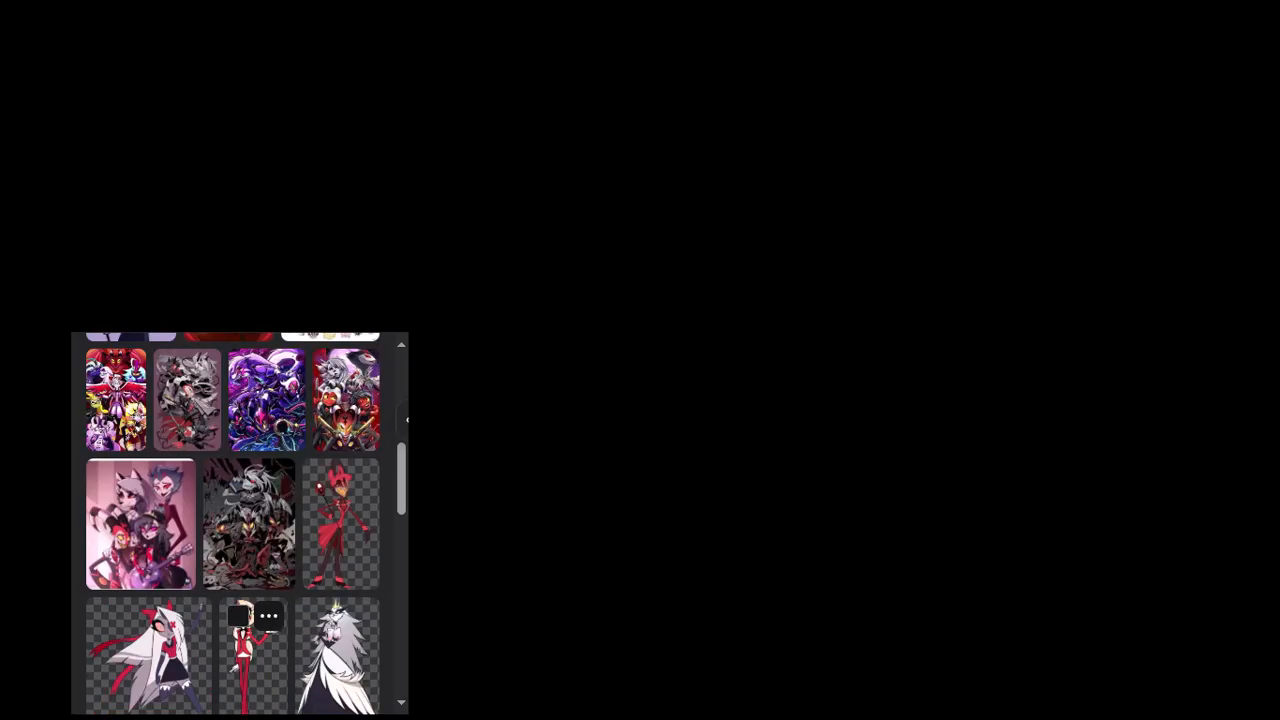
{"action": "left_click", "coordinate": [249, 525]}
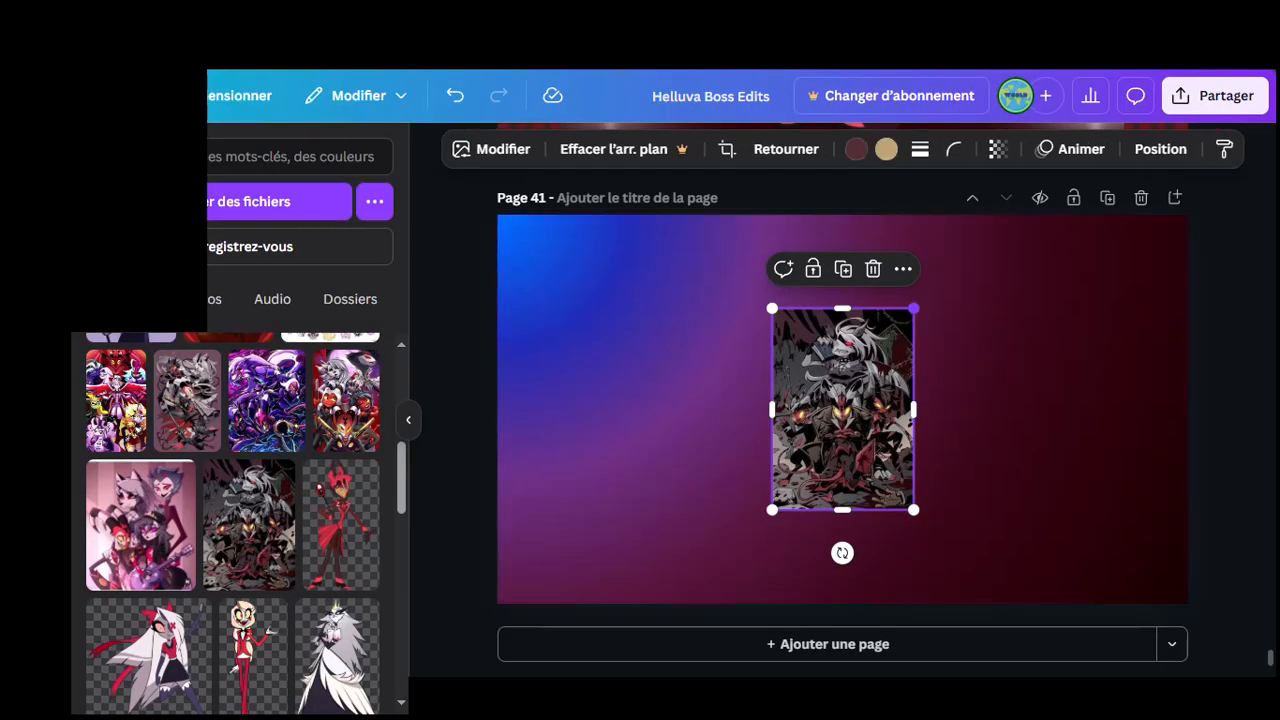
{"action": "left_click_drag", "start_coordinate": [914, 308], "coordinate": [876, 362]}
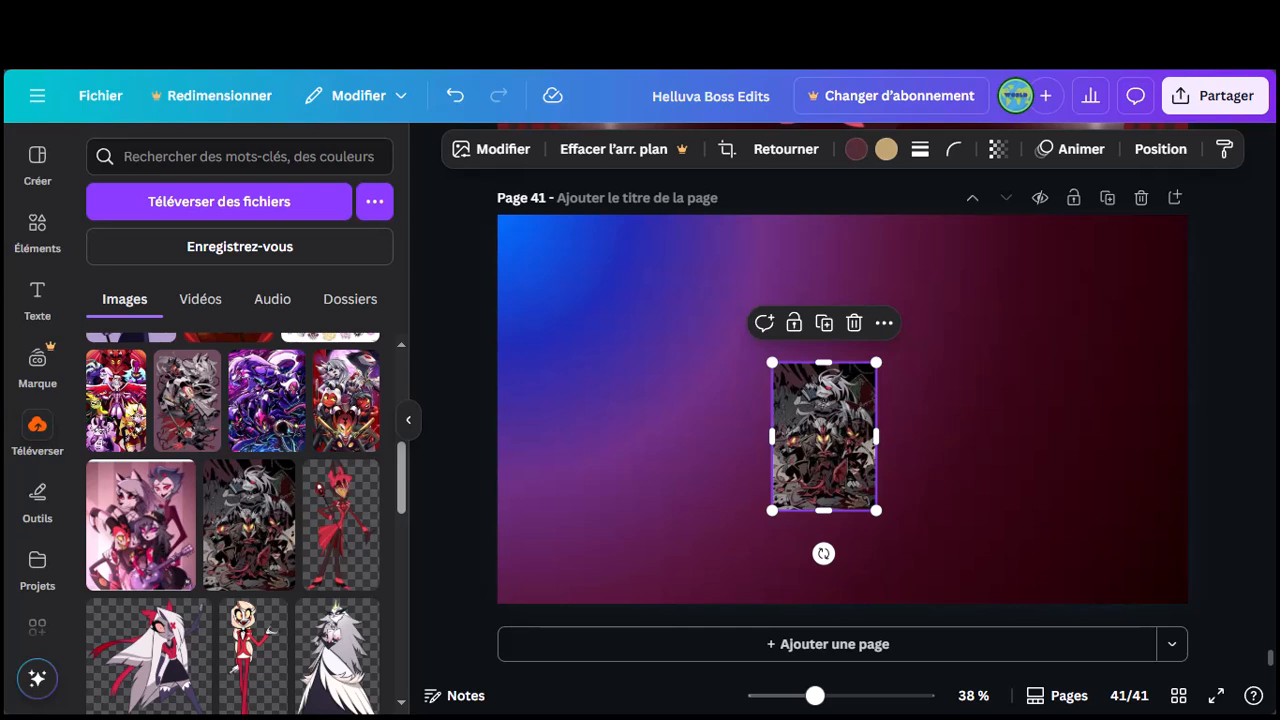
{"action": "left_click_drag", "start_coordinate": [823, 436], "coordinate": [1070, 313]}
{"action": "key", "text": "Escape"}
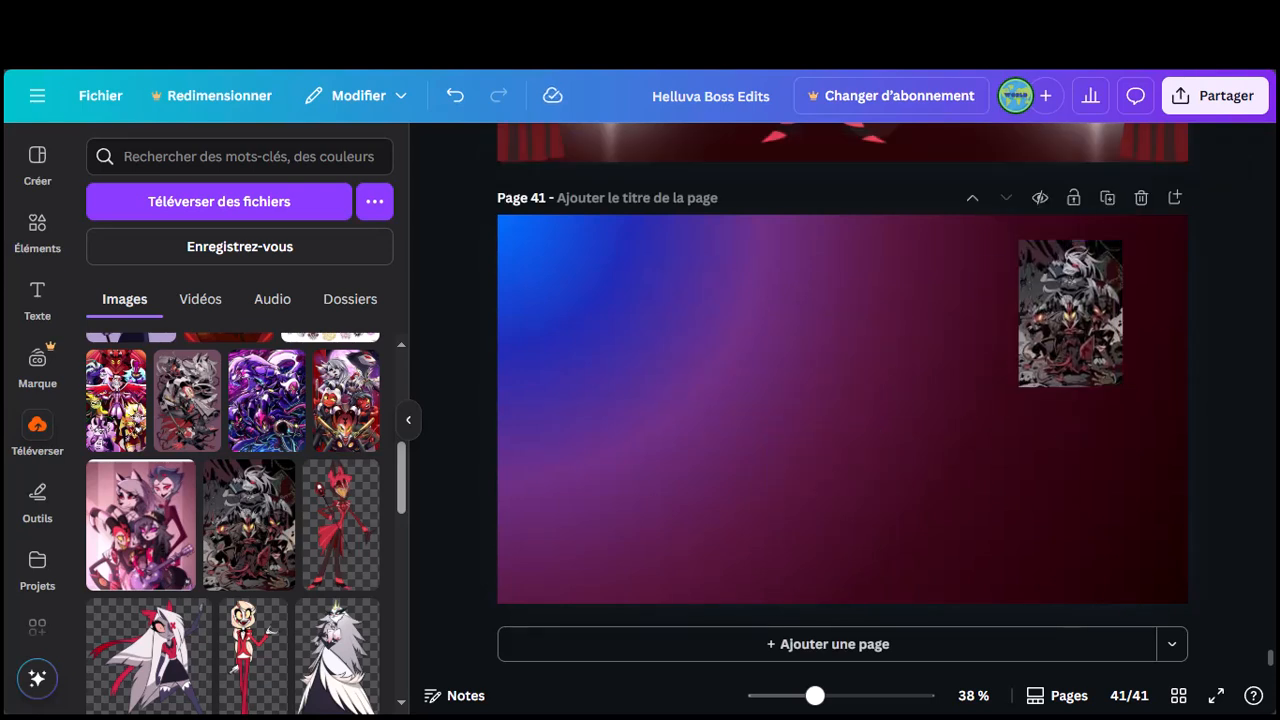
Step: Insert the uploaded pink group picture with the guitar, reduce it and place it near the page's top edge, right of centre
{"action": "left_click", "coordinate": [140, 525]}
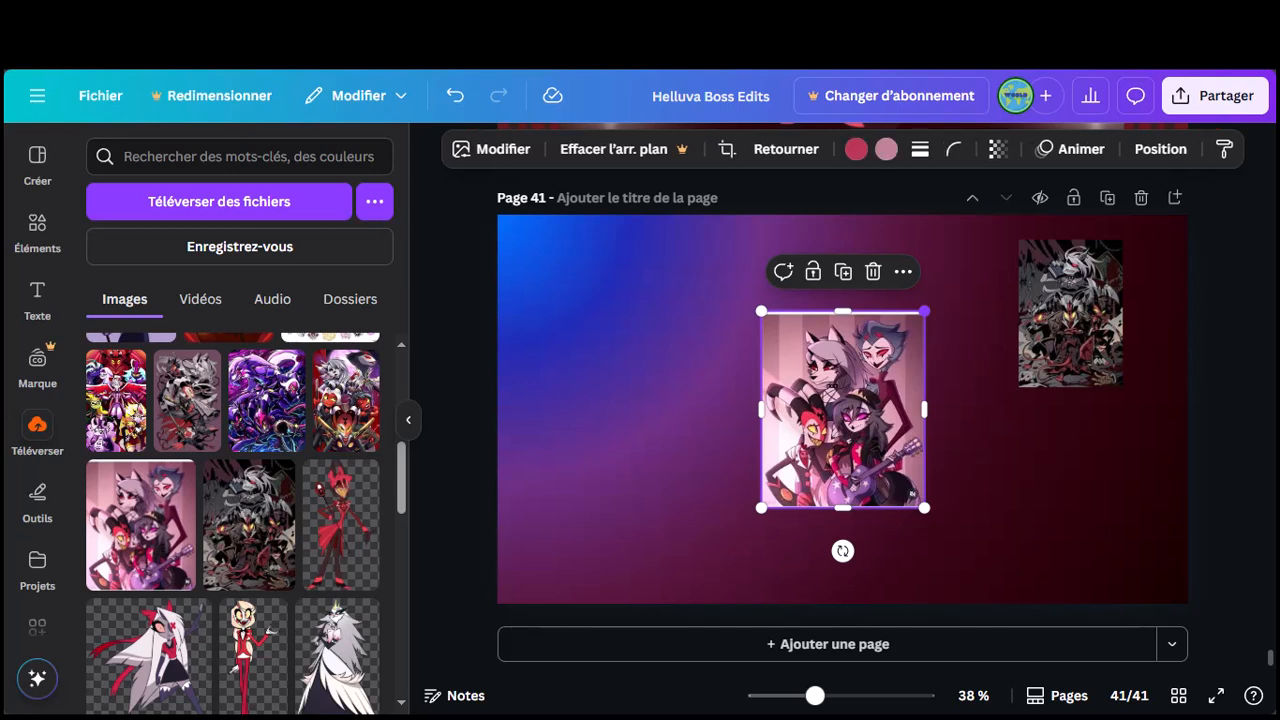
{"action": "left_click_drag", "start_coordinate": [924, 311], "coordinate": [883, 353]}
{"action": "left_click_drag", "start_coordinate": [820, 432], "coordinate": [882, 313]}
{"action": "key", "text": "Escape"}
Step: Insert the uploaded red group artwork with crossed golden weapons, shrink it and place it just left of the pink picture
{"action": "scroll", "coordinate": [346, 446], "scroll_direction": "up", "scroll_amount": 1}
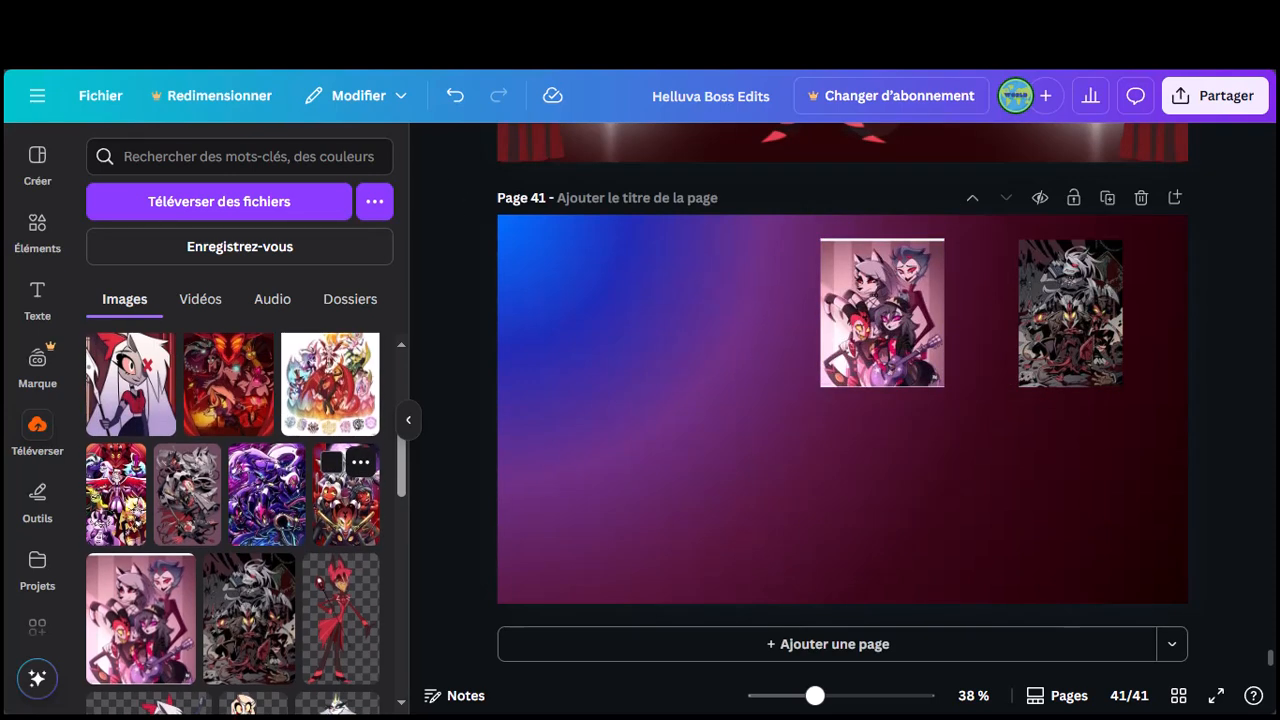
{"action": "left_click", "coordinate": [346, 494]}
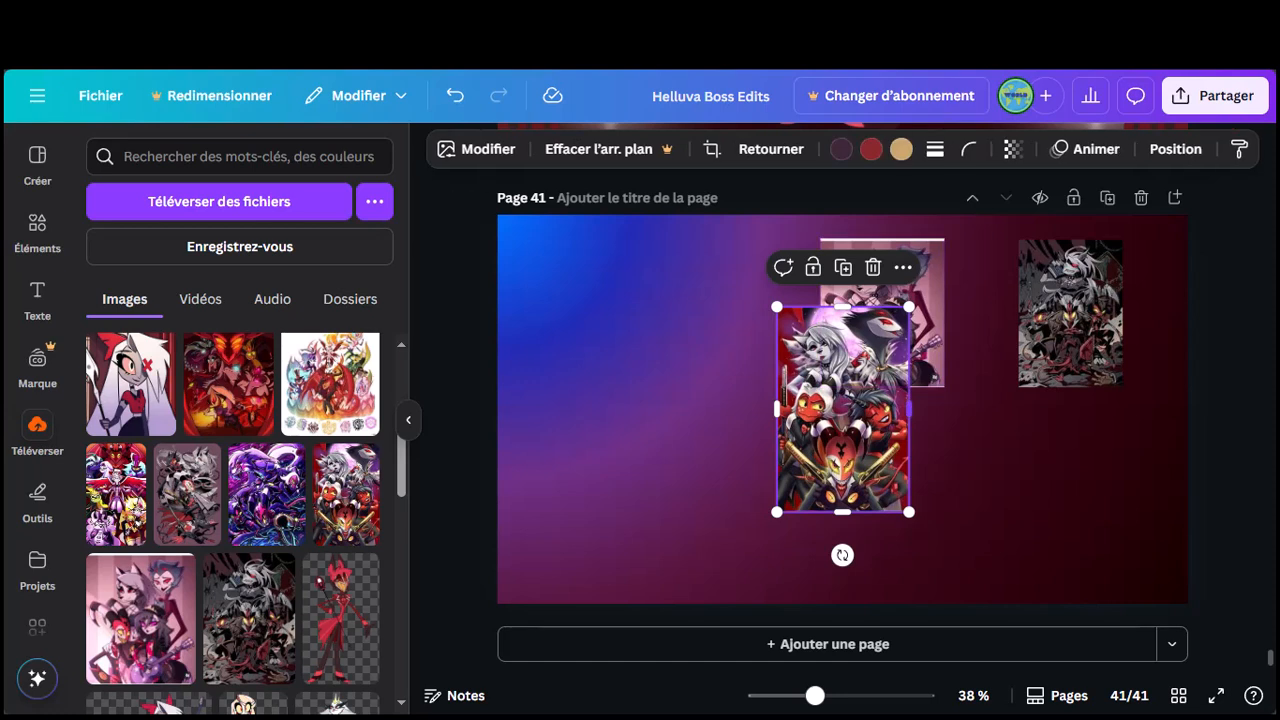
{"action": "left_click_drag", "start_coordinate": [914, 266], "coordinate": [848, 401]}
{"action": "left_click_drag", "start_coordinate": [812, 456], "coordinate": [755, 321]}
{"action": "key", "text": "Escape"}
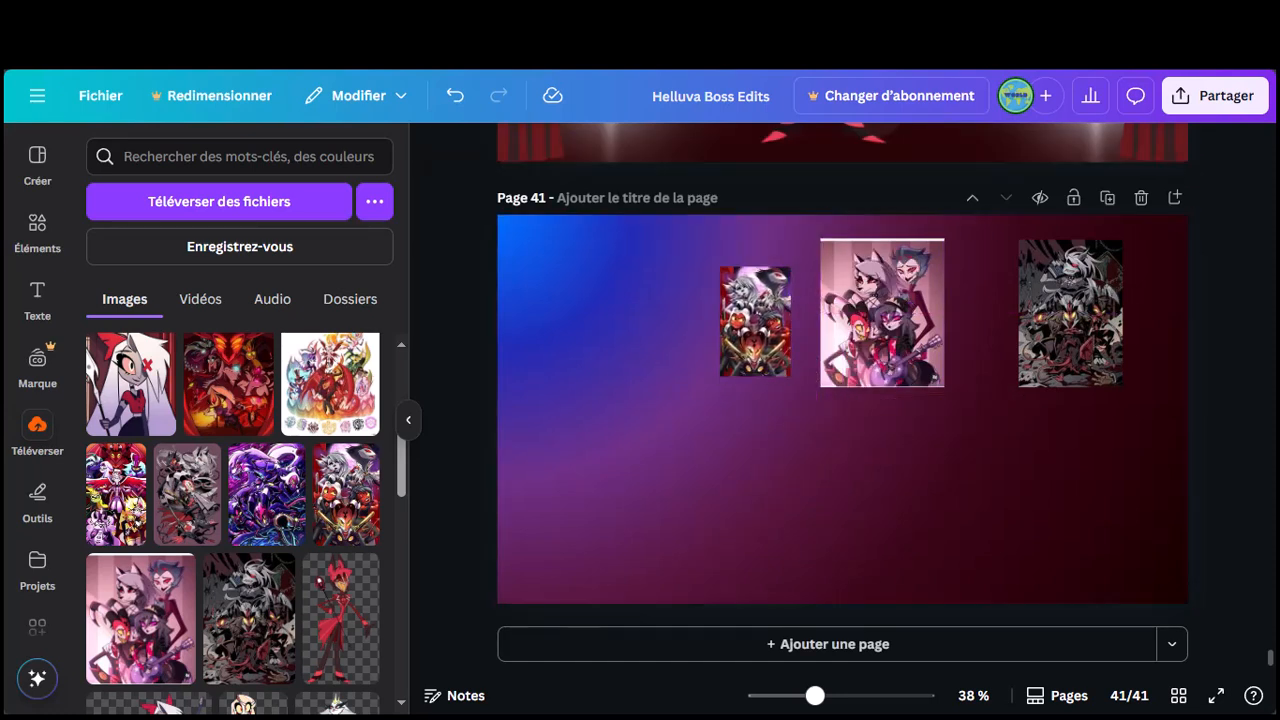
Step: Insert the uploaded purple-blue artwork, make it a small thumbnail and place it left of the red group artwork, slightly lower
{"action": "left_click", "coordinate": [266, 494]}
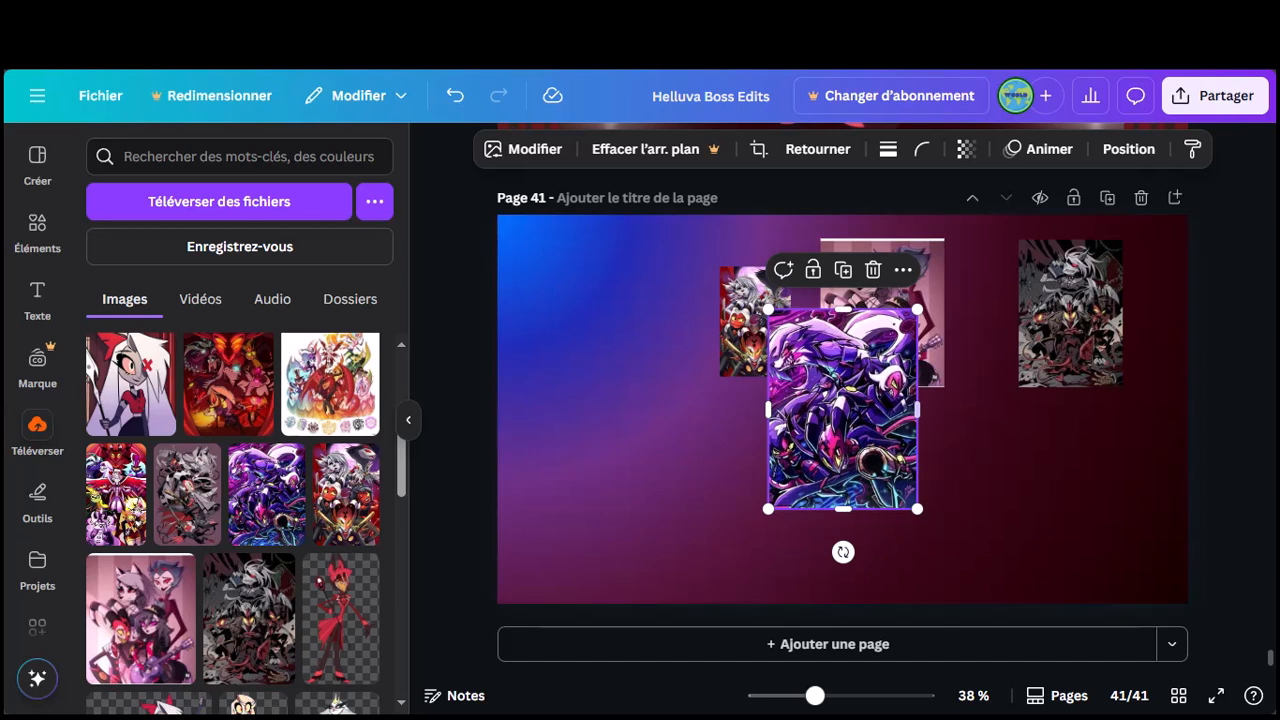
{"action": "left_click_drag", "start_coordinate": [920, 263], "coordinate": [827, 430]}
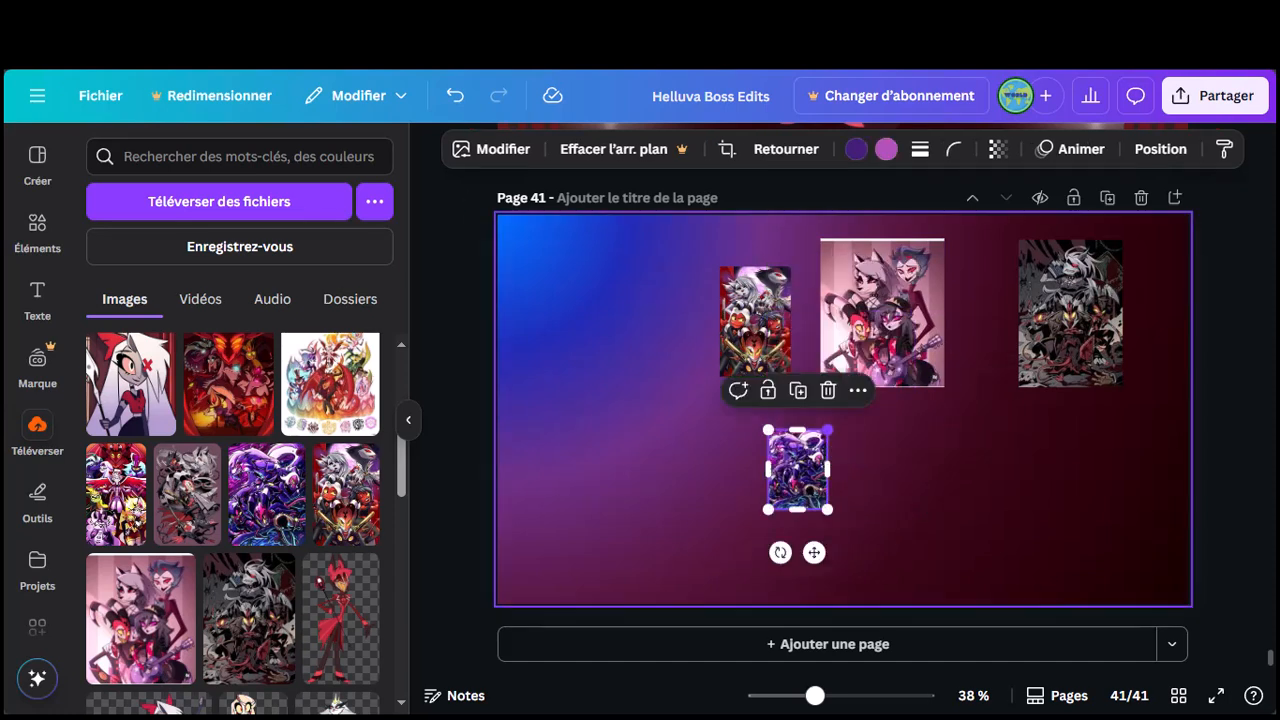
{"action": "left_click_drag", "start_coordinate": [797, 470], "coordinate": [689, 395]}
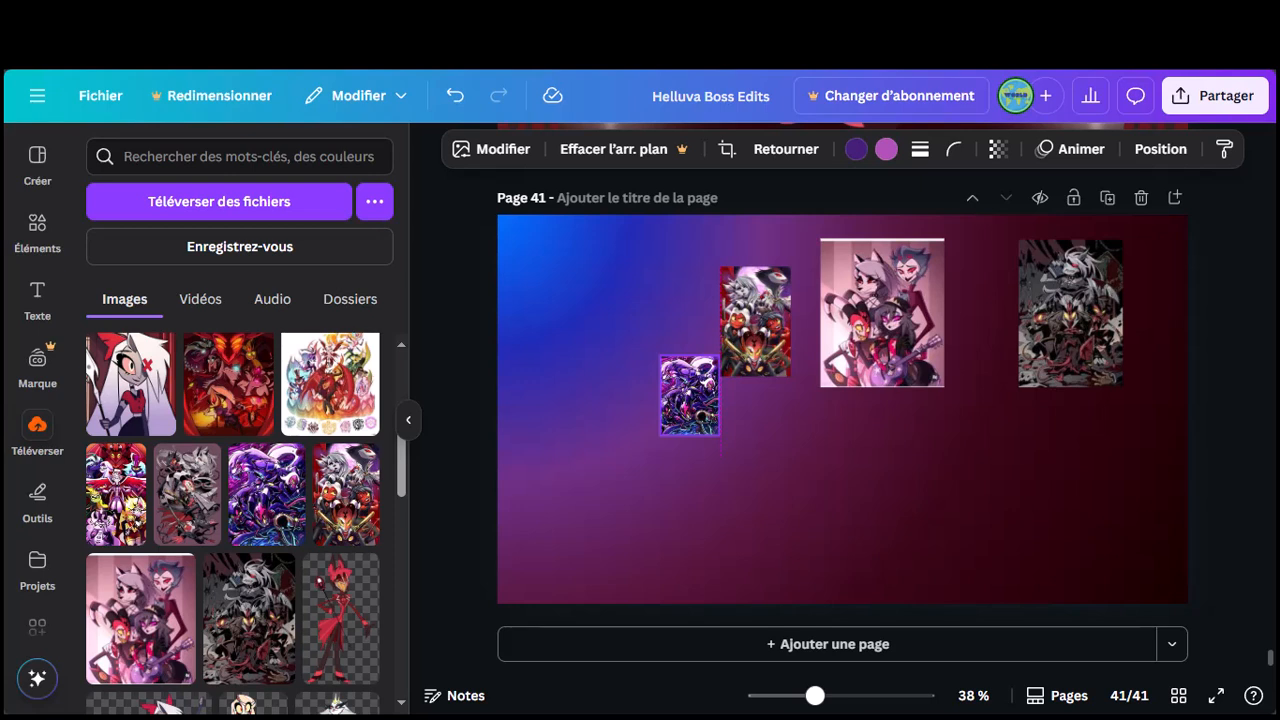
{"action": "left_click_drag", "start_coordinate": [689, 395], "coordinate": [673, 353]}
Step: Insert the uploaded grey artwork with the mauve background, shrink it and place it below the dark grey group artwork
{"action": "left_click", "coordinate": [187, 494]}
{"action": "left_click_drag", "start_coordinate": [911, 306], "coordinate": [854, 393]}
{"action": "left_click_drag", "start_coordinate": [812, 455], "coordinate": [1070, 463]}
{"action": "key", "text": "Escape"}
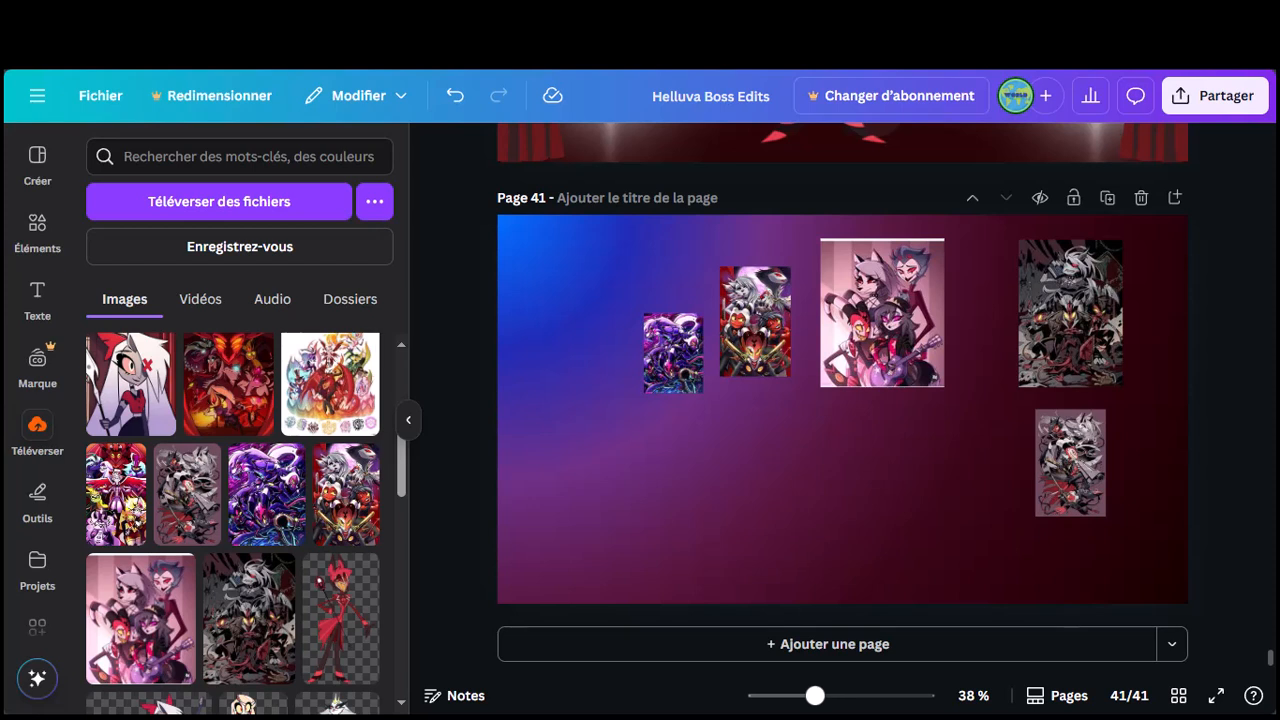
Step: Insert the tall uploaded red-and-white winged character artwork, shrink it and place it in the page's upper-left corner
{"action": "left_click", "coordinate": [116, 494]}
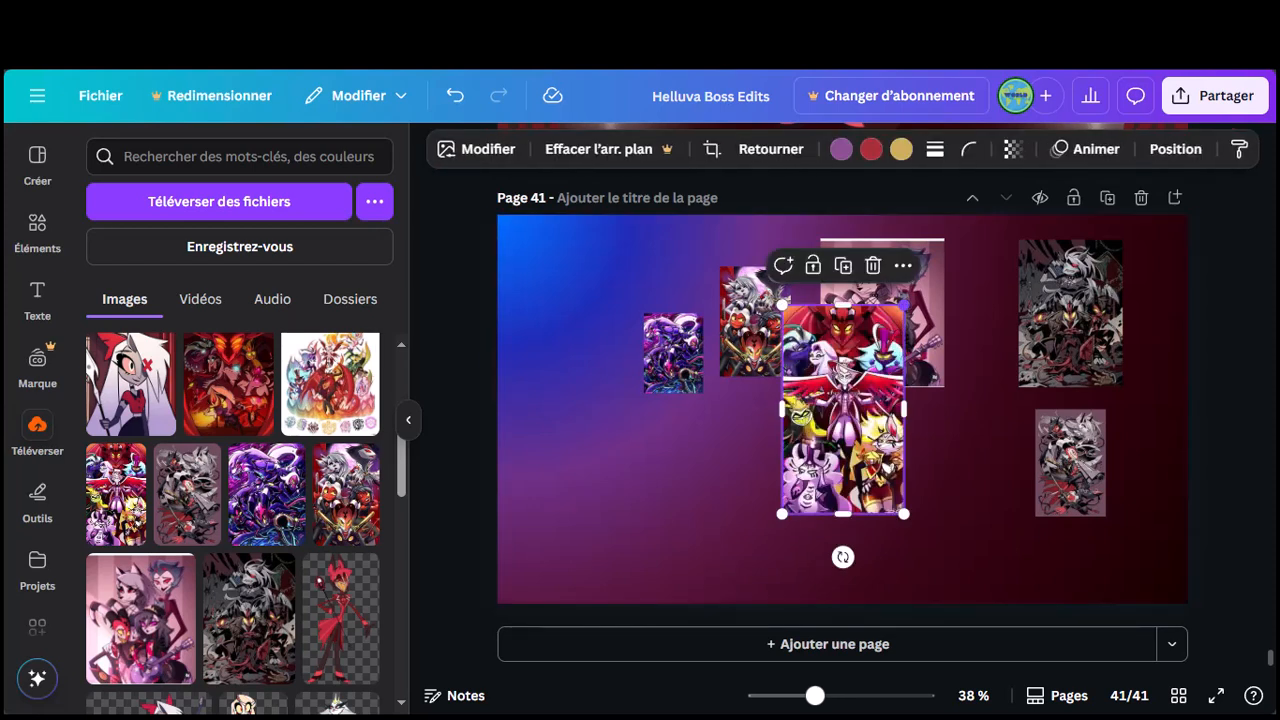
{"action": "left_click_drag", "start_coordinate": [904, 305], "coordinate": [857, 380]}
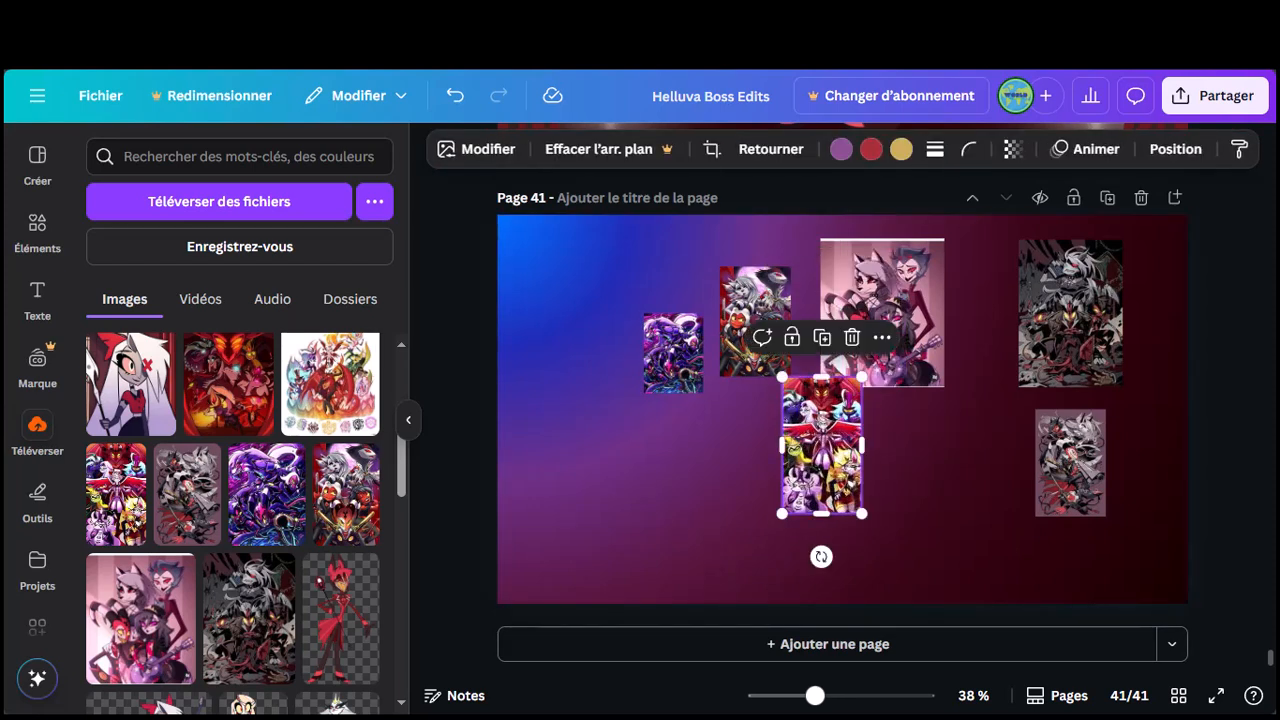
{"action": "left_click_drag", "start_coordinate": [818, 447], "coordinate": [555, 321]}
{"action": "key", "text": "Escape"}
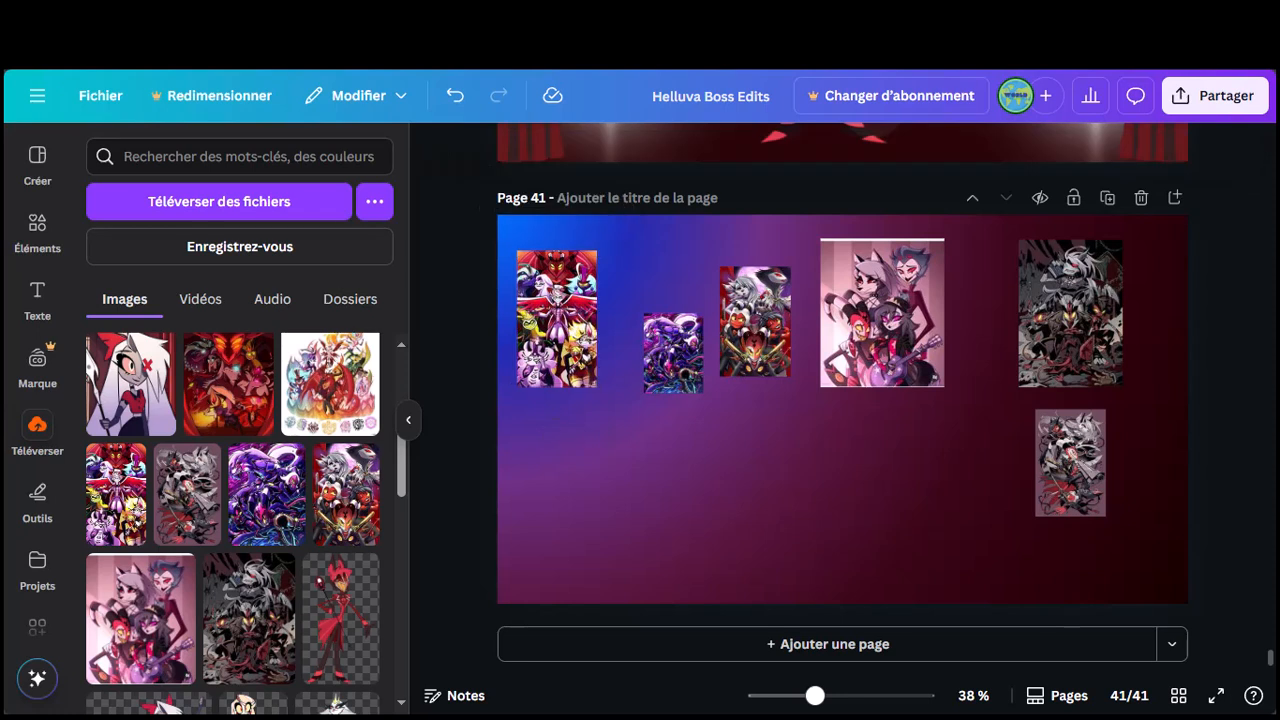
Step: Insert the uploaded white-background group artwork and the dark red poster, shrink both and place them side by side in the page's lower-left half
{"action": "scroll", "coordinate": [330, 560], "scroll_direction": "up", "scroll_amount": 3}
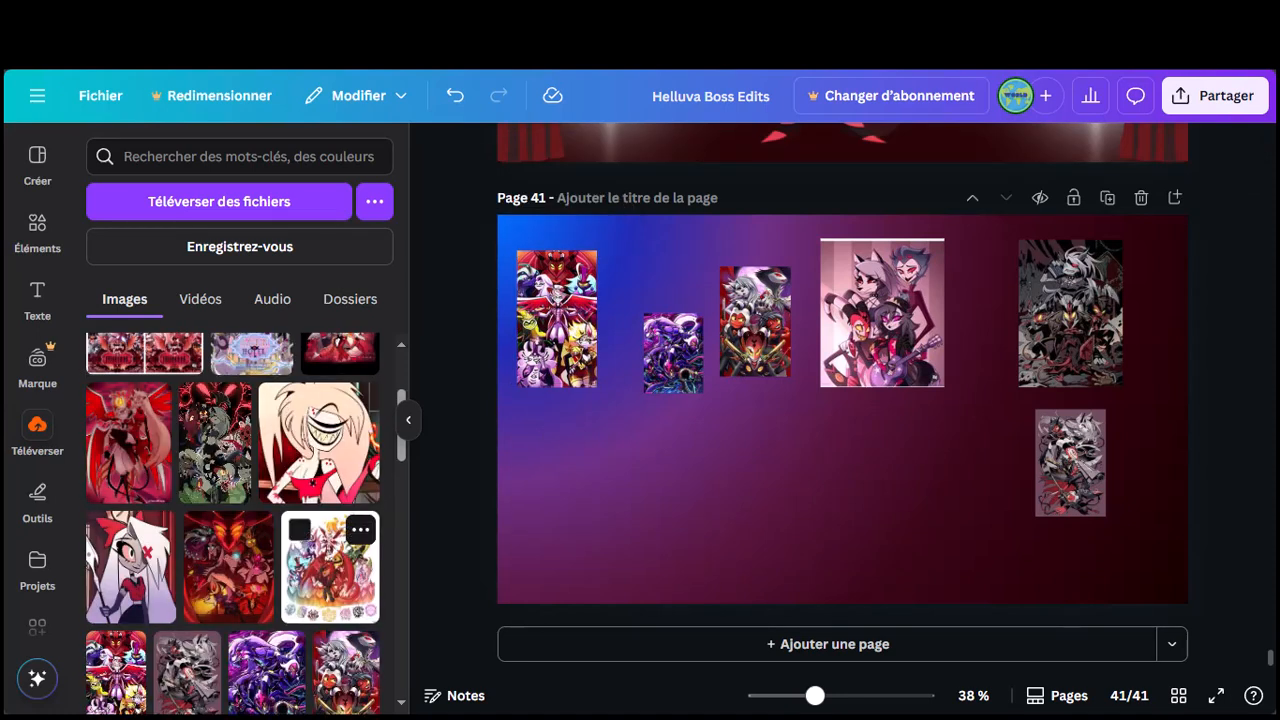
{"action": "left_click", "coordinate": [330, 567]}
{"action": "left_click_drag", "start_coordinate": [929, 309], "coordinate": [843, 410]}
{"action": "left_click_drag", "start_coordinate": [800, 459], "coordinate": [607, 463]}
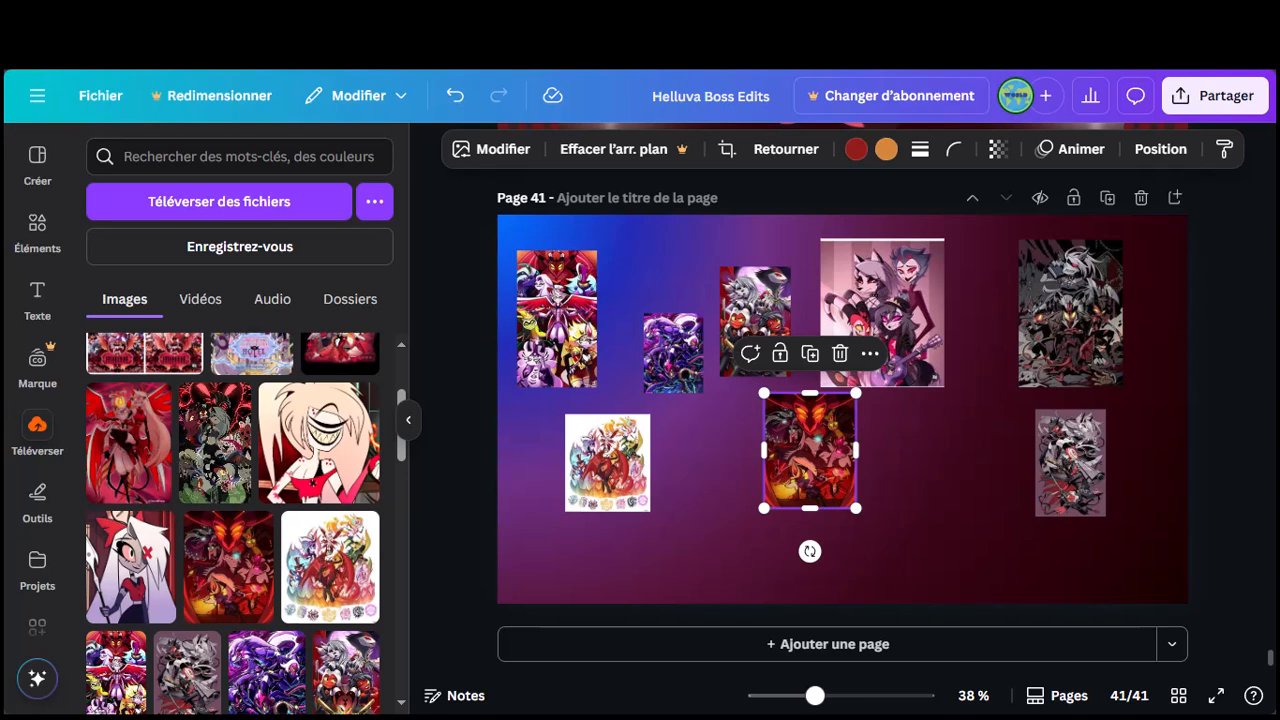
{"action": "left_click_drag", "start_coordinate": [810, 450], "coordinate": [728, 459]}
{"action": "key", "text": "Escape"}
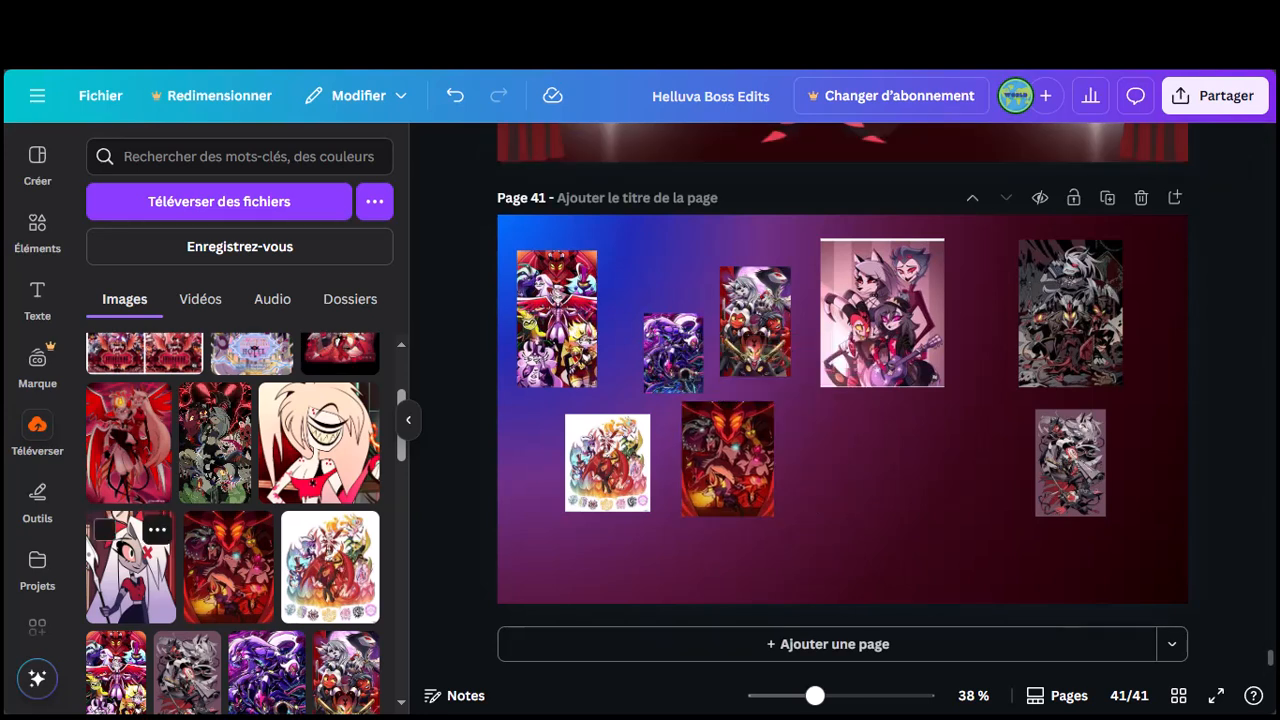
Step: Insert the uploaded white-haired character with the red bow, shrink it to a thumbnail and place it just right of the dark red poster
{"action": "left_click", "coordinate": [130, 567]}
{"action": "mouse_move", "coordinate": [842, 408]}
{"action": "left_mouse_down"}
{"action": "mouse_move", "coordinate": [727, 477]}
{"action": "mouse_move", "coordinate": [833, 408]}
{"action": "left_mouse_up"}
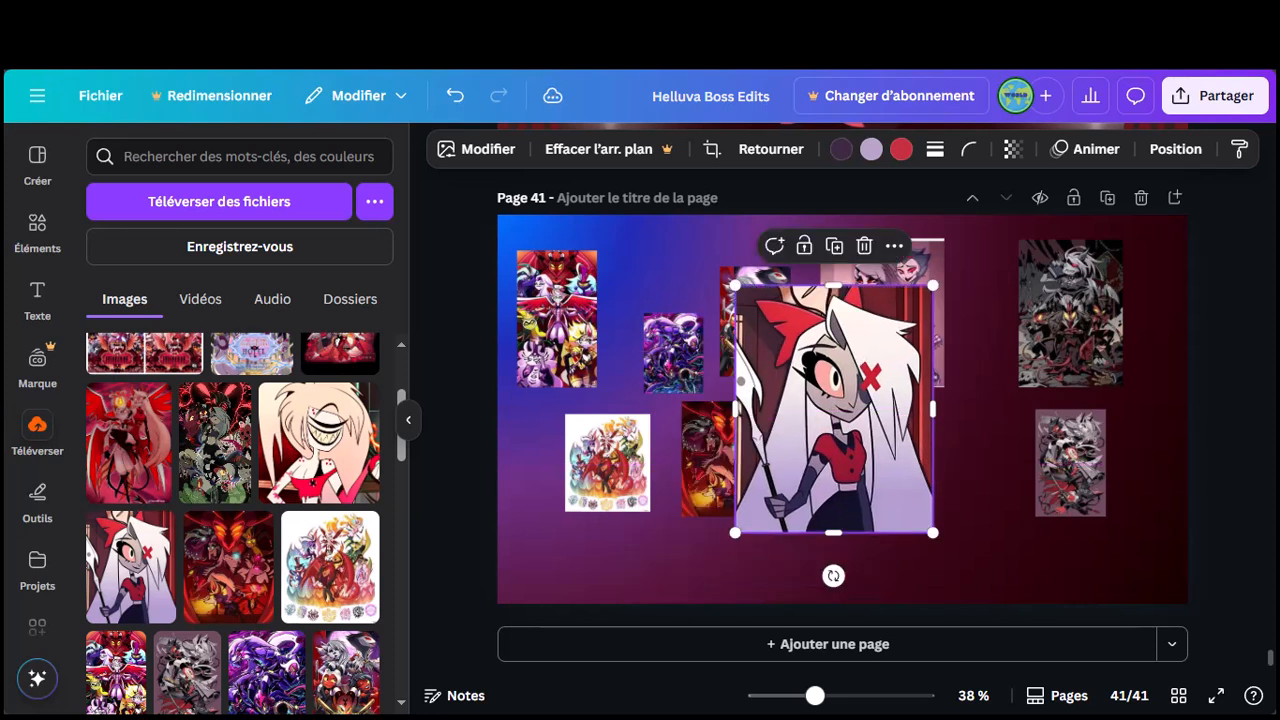
{"action": "left_click_drag", "start_coordinate": [932, 285], "coordinate": [823, 429]}
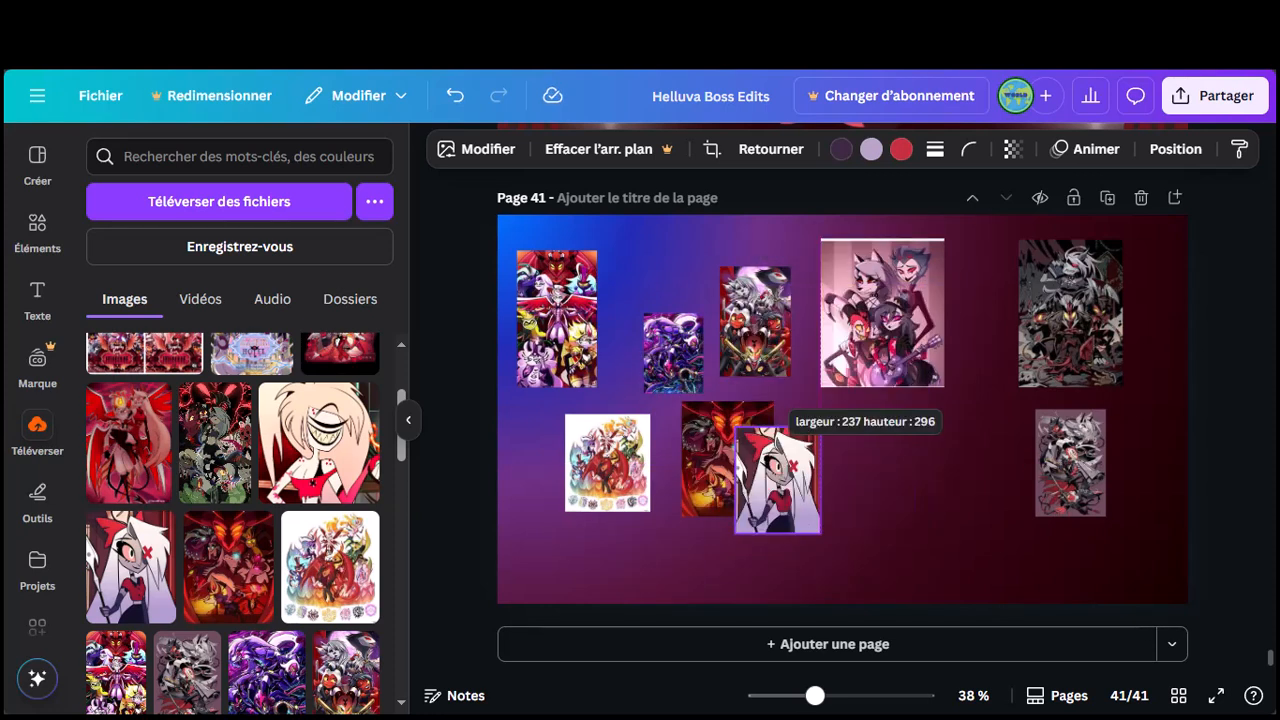
{"action": "left_click_drag", "start_coordinate": [780, 475], "coordinate": [850, 453]}
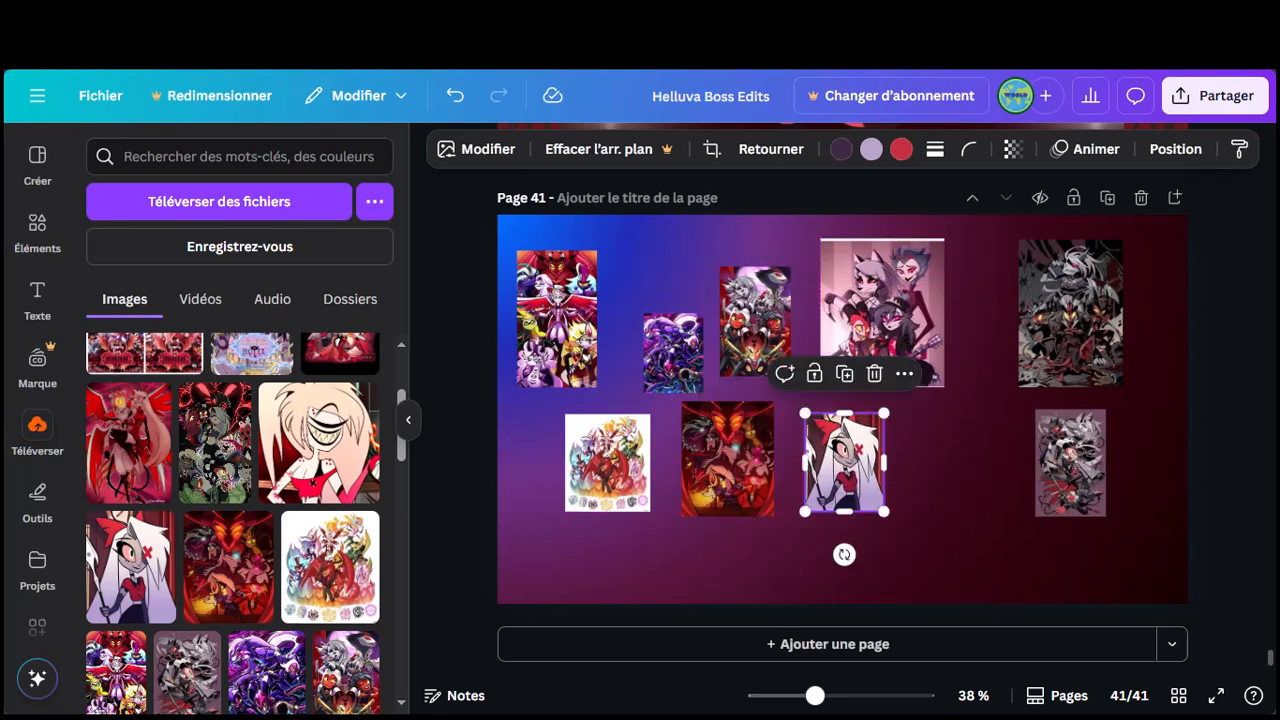
{"action": "key", "text": "Escape"}
Step: Insert the uploaded blonde close-up beside the red-bow character and the dark red-and-green group artwork above the purple-blue one, both as small thumbnails
{"action": "left_click", "coordinate": [318, 443]}
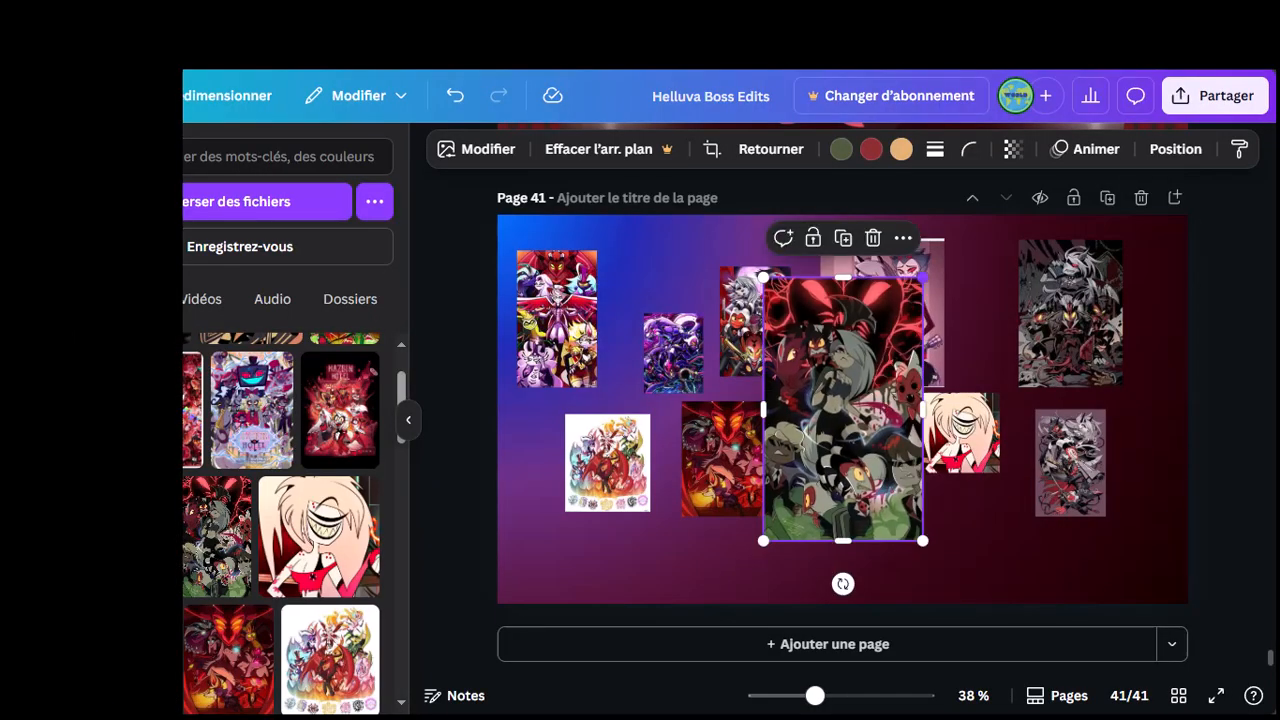
{"action": "left_click_drag", "start_coordinate": [920, 271], "coordinate": [820, 449]}
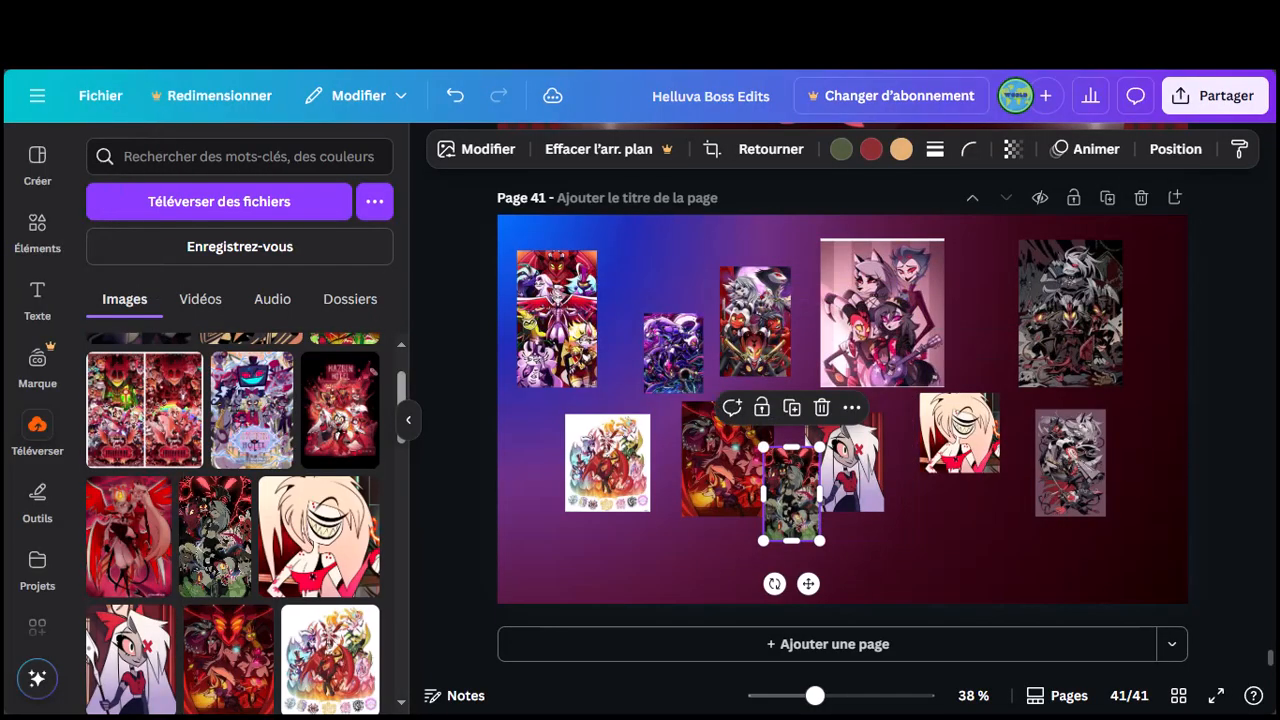
{"action": "left_click_drag", "start_coordinate": [792, 495], "coordinate": [636, 266]}
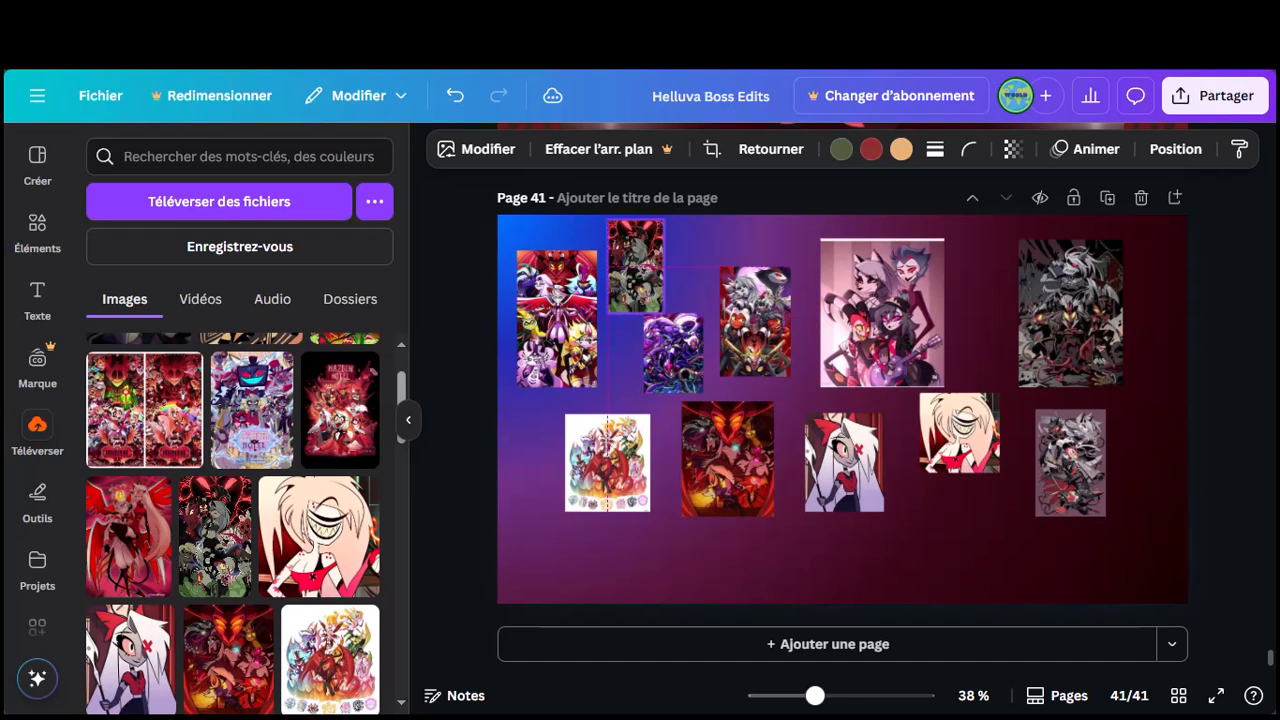
{"action": "key", "text": "Escape"}
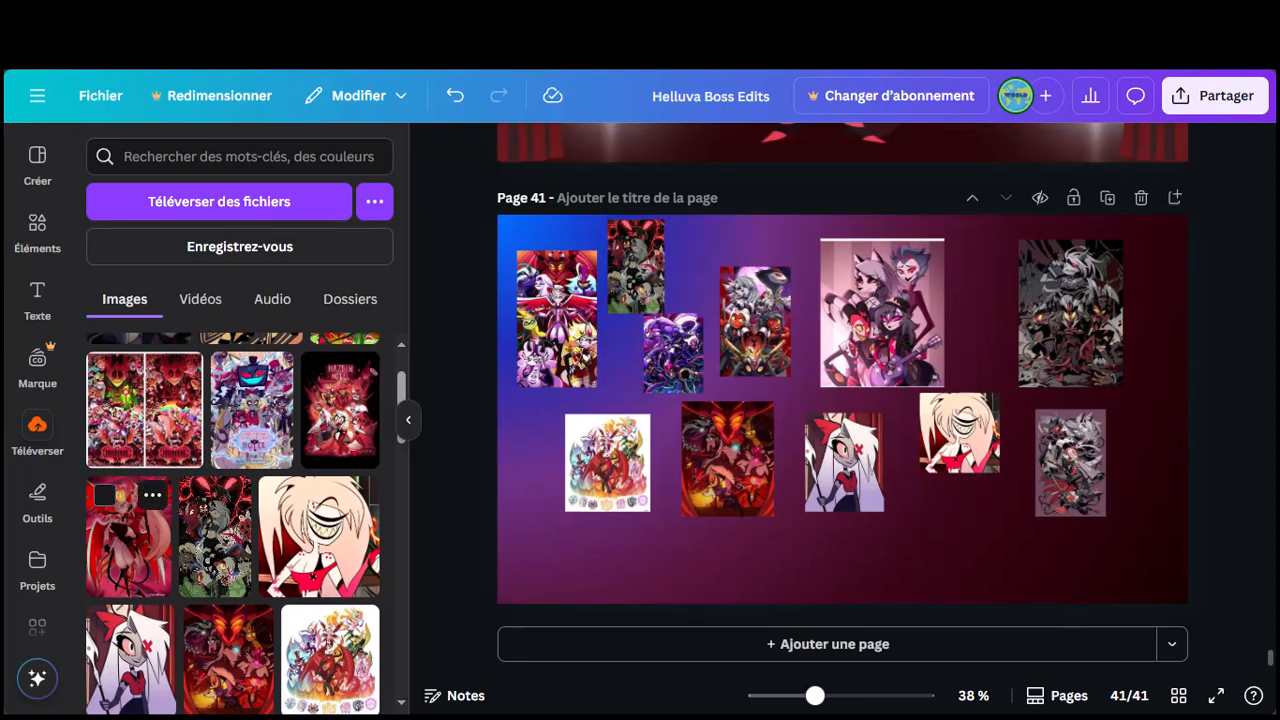
Step: Insert the uploaded red winged couple artwork, shrink it to a thumbnail and place it below the blonde close-up
{"action": "left_click", "coordinate": [128, 540]}
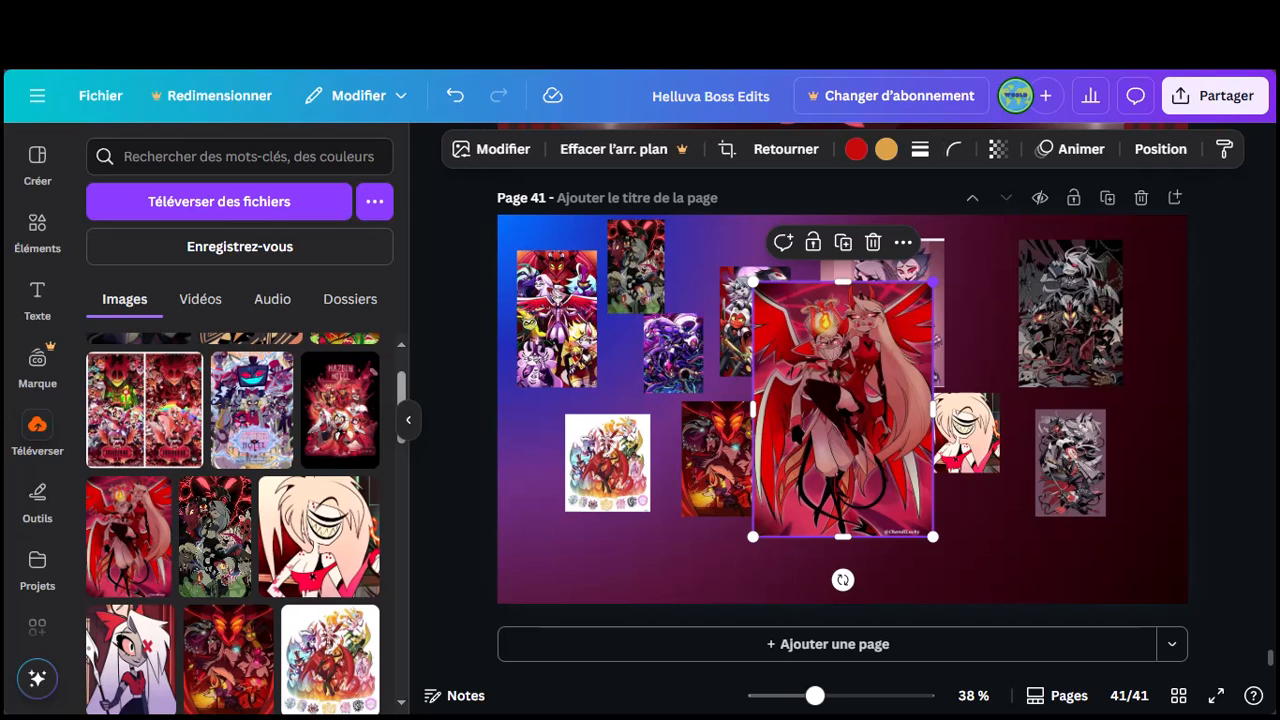
{"action": "left_click_drag", "start_coordinate": [932, 282], "coordinate": [814, 451]}
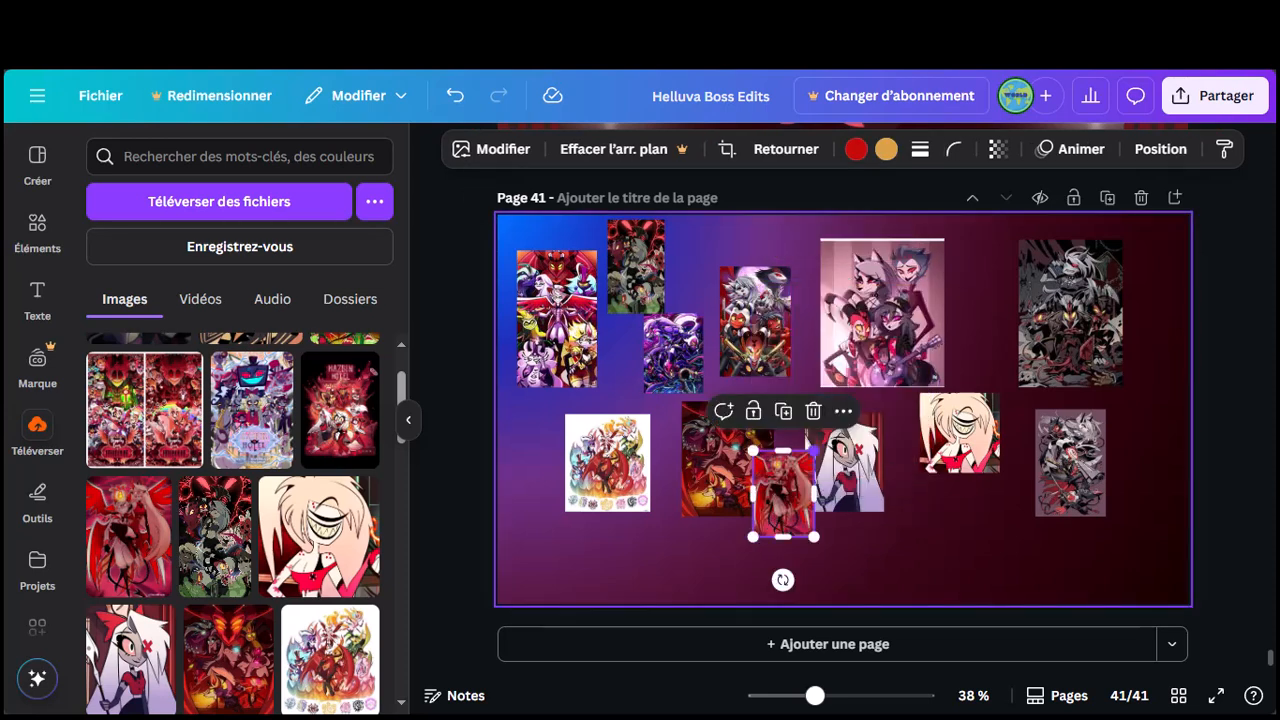
{"action": "left_click_drag", "start_coordinate": [784, 494], "coordinate": [936, 536]}
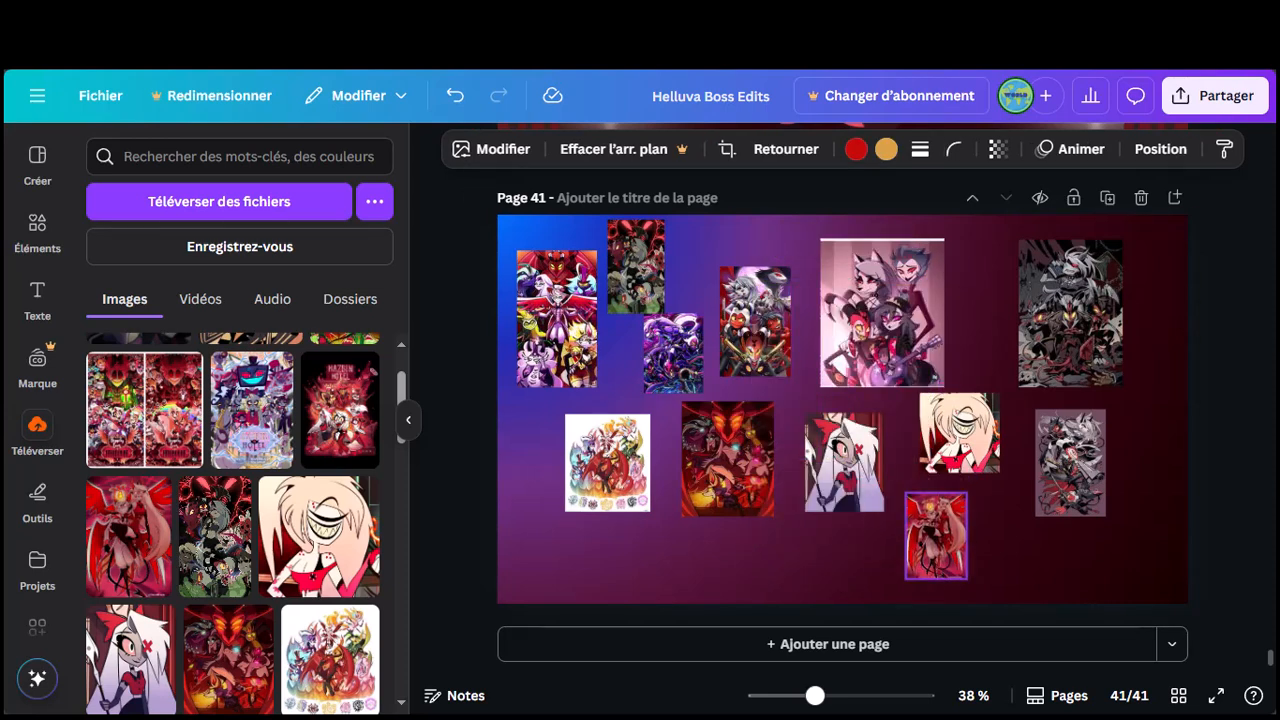
{"action": "key", "text": "Escape"}
Step: Insert the uploaded black Hazbin Hotel poster, shrink it and place it in the page's lower-left corner, overlapping the white-background artwork
{"action": "scroll", "coordinate": [345, 470], "scroll_direction": "up", "scroll_amount": 1}
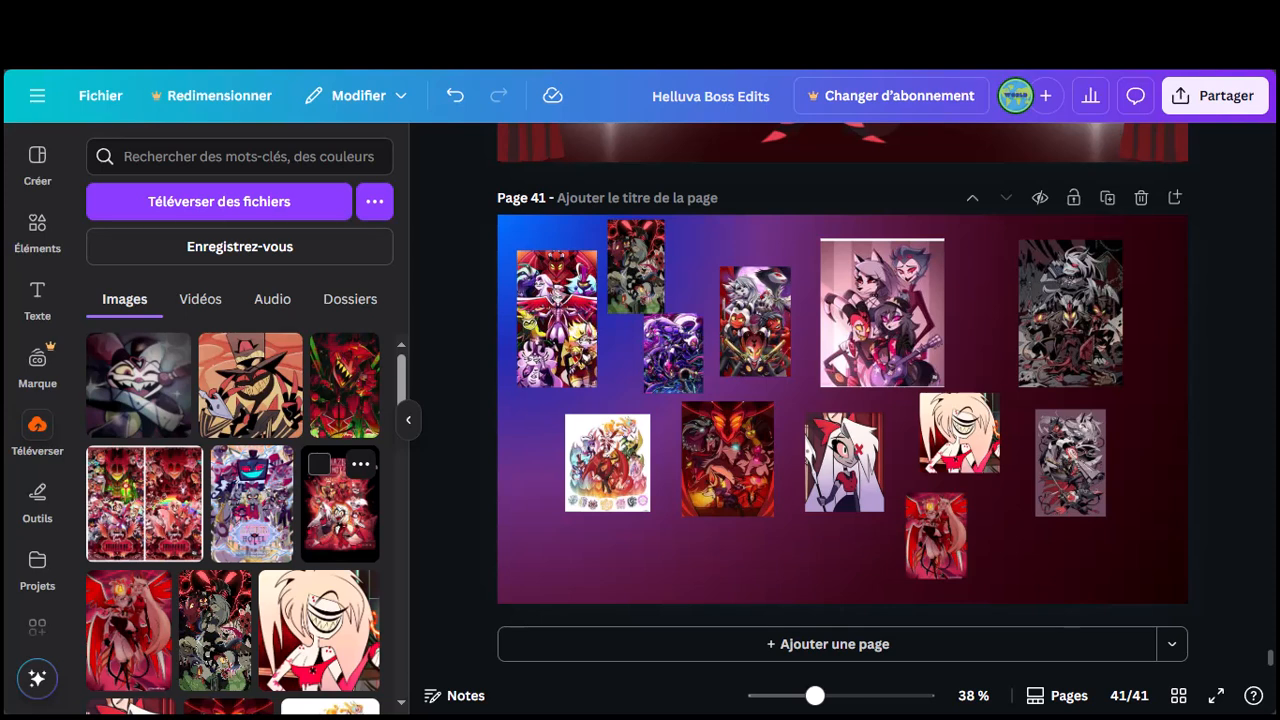
{"action": "left_click", "coordinate": [340, 510]}
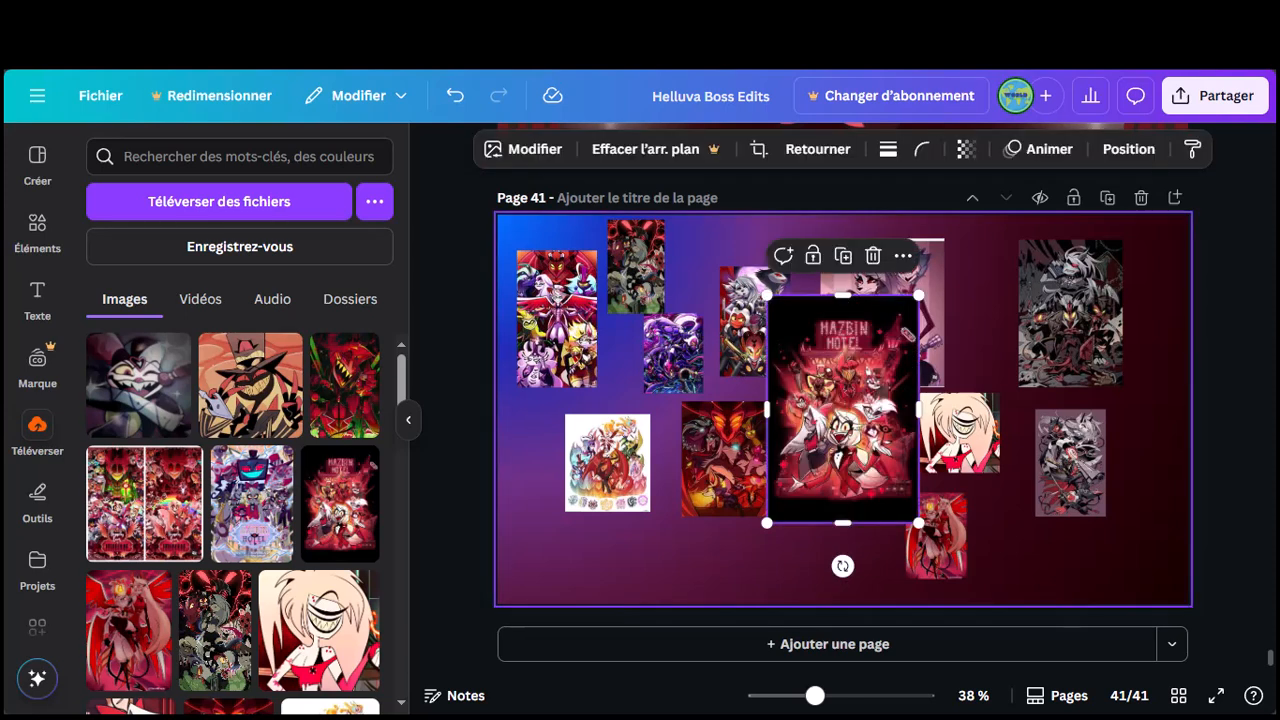
{"action": "left_click_drag", "start_coordinate": [915, 300], "coordinate": [849, 411]}
{"action": "left_click_drag", "start_coordinate": [810, 460], "coordinate": [556, 536]}
{"action": "key", "text": "Escape"}
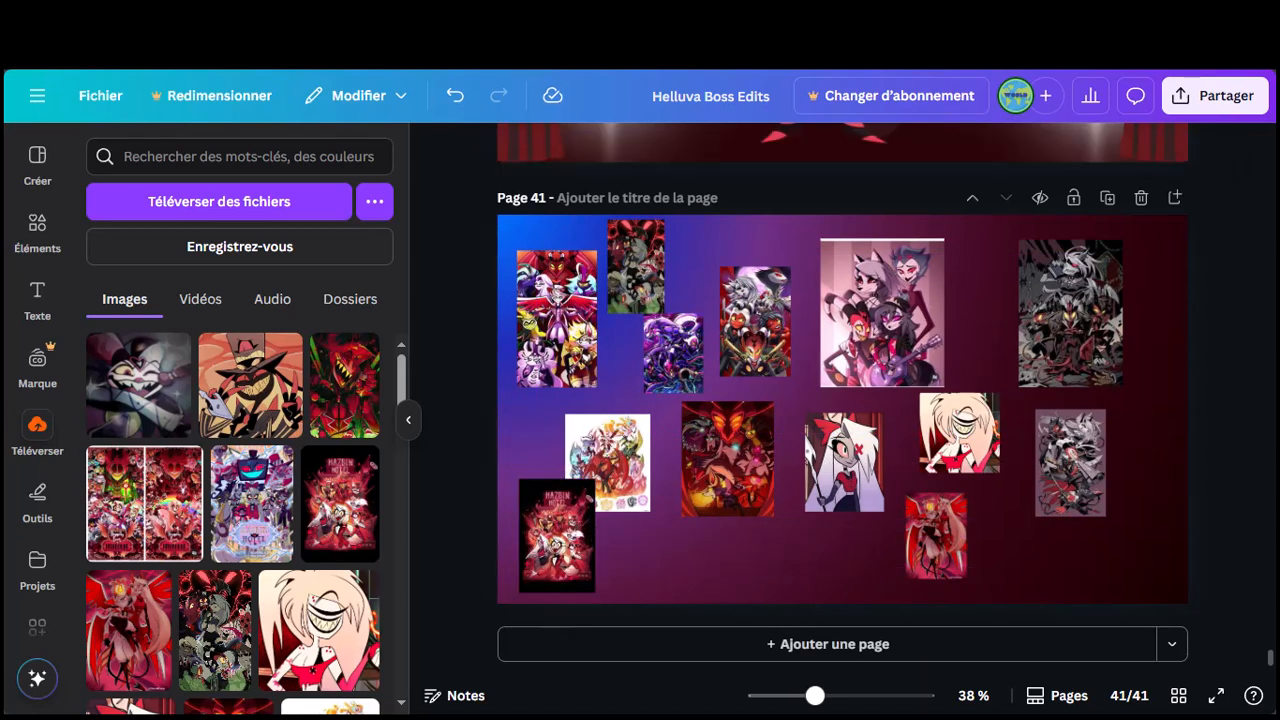
Step: Insert the uploaded light-coloured Hazbin Hotel poster, shrink it to about 185 by 264 and place it overlapping the grey artwork's lower-right edge
{"action": "left_click", "coordinate": [252, 503]}
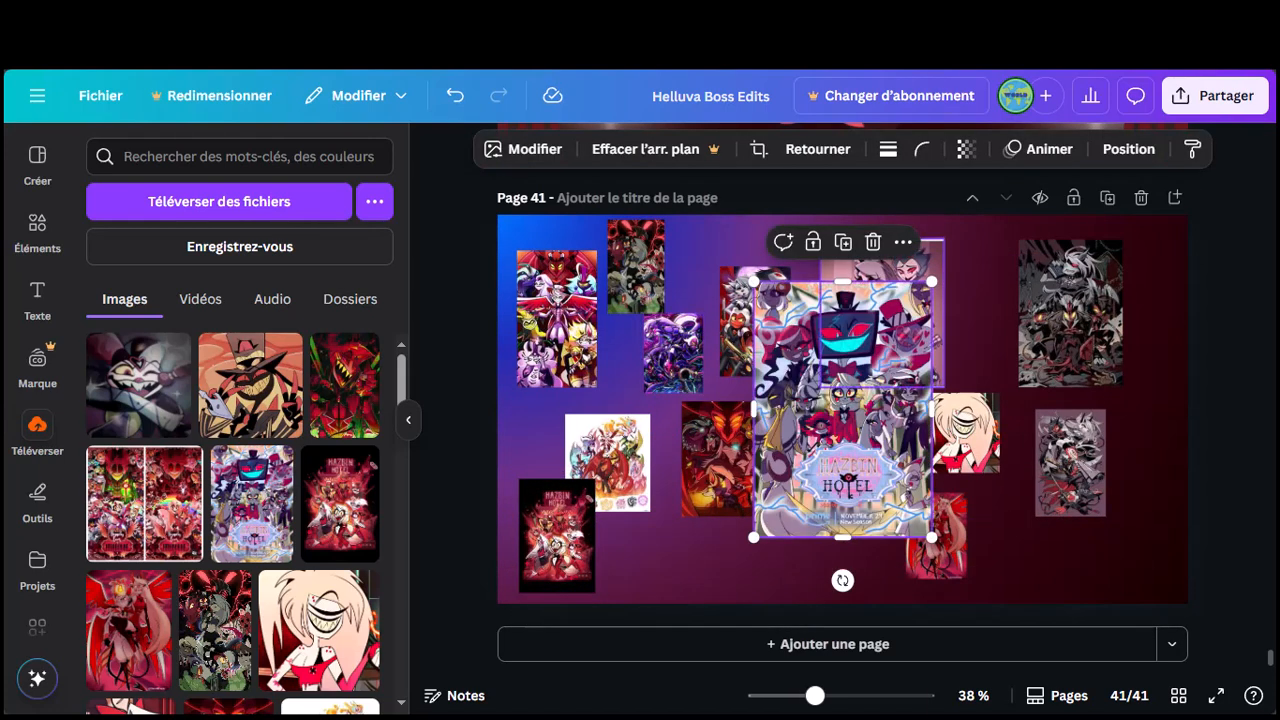
{"action": "left_click_drag", "start_coordinate": [929, 266], "coordinate": [821, 441]}
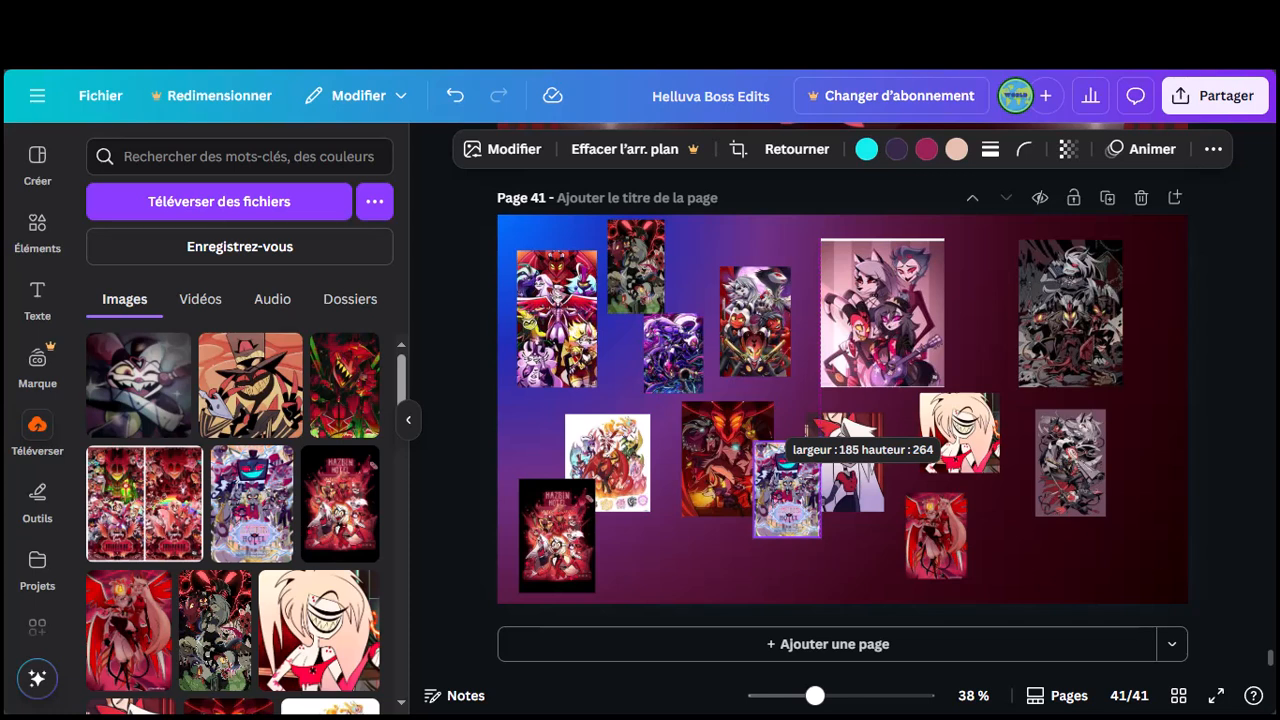
{"action": "left_click_drag", "start_coordinate": [787, 490], "coordinate": [1122, 493]}
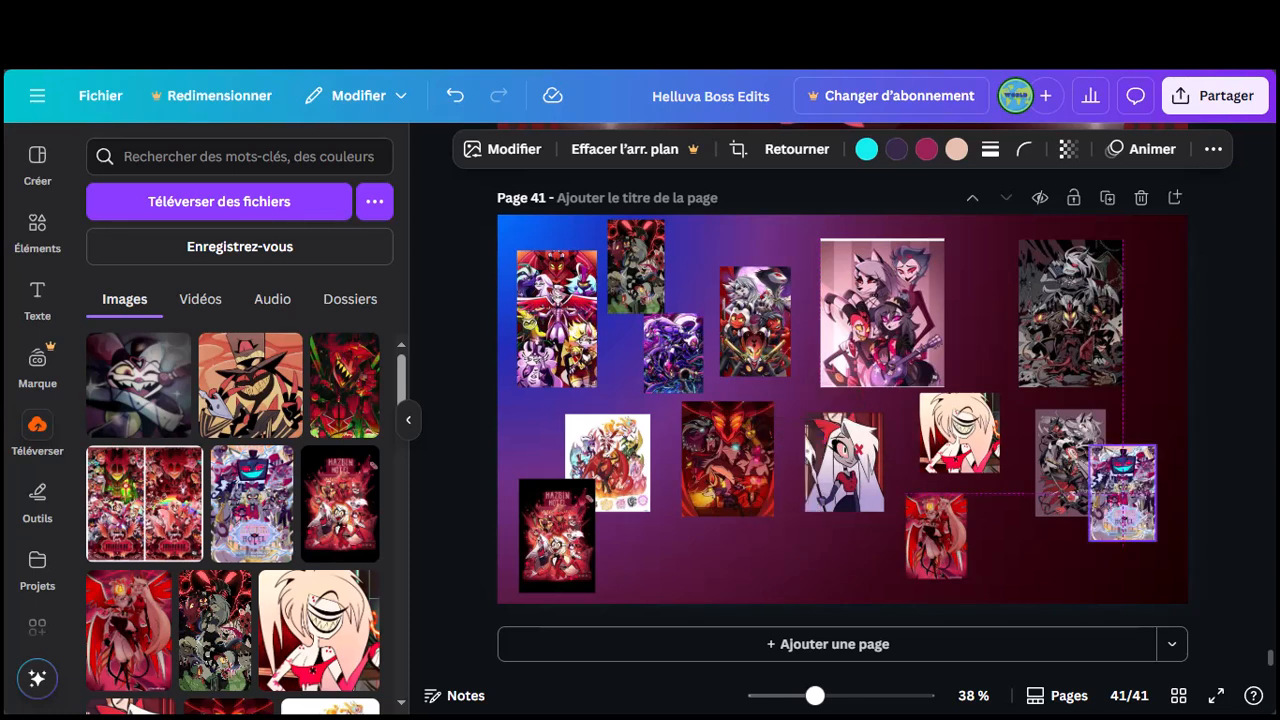
Step: Insert the uploaded two-panel red poster, shrink it and place it over the lower edge of the dark red poster
{"action": "left_click", "coordinate": [144, 503]}
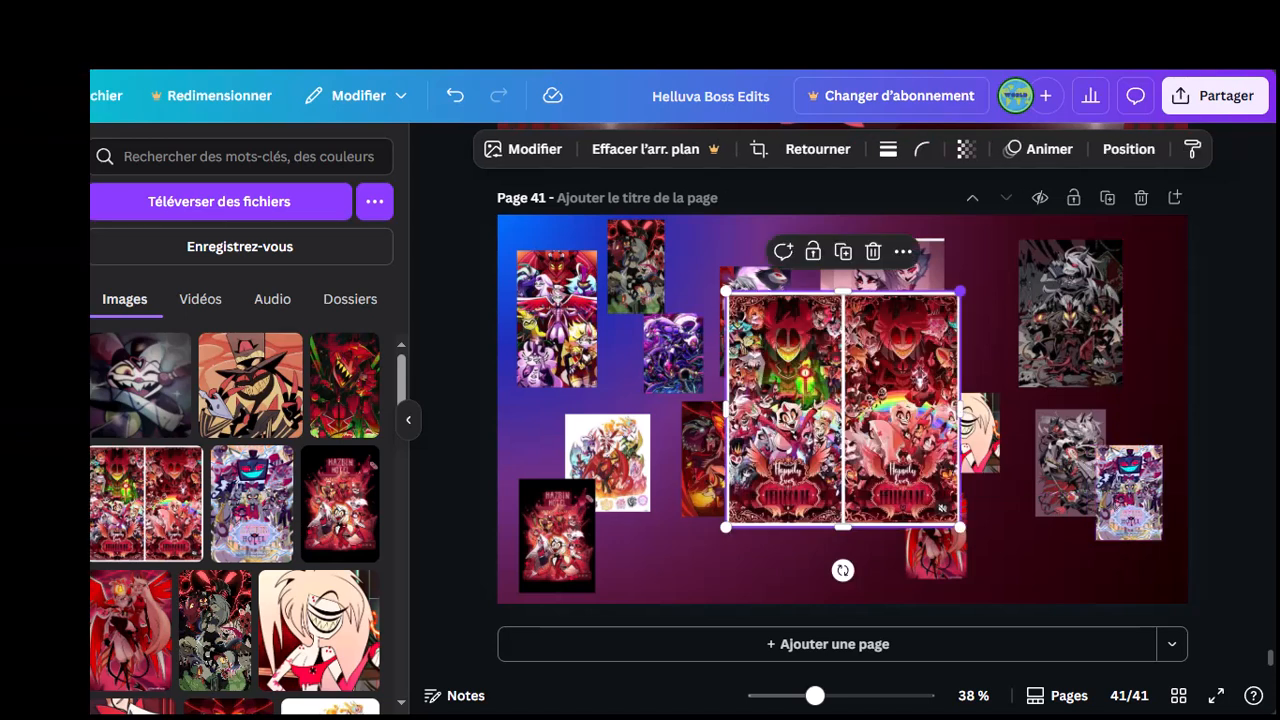
{"action": "left_click_drag", "start_coordinate": [960, 291], "coordinate": [818, 433]}
{"action": "left_click_drag", "start_coordinate": [772, 480], "coordinate": [754, 536]}
{"action": "key", "text": "Escape"}
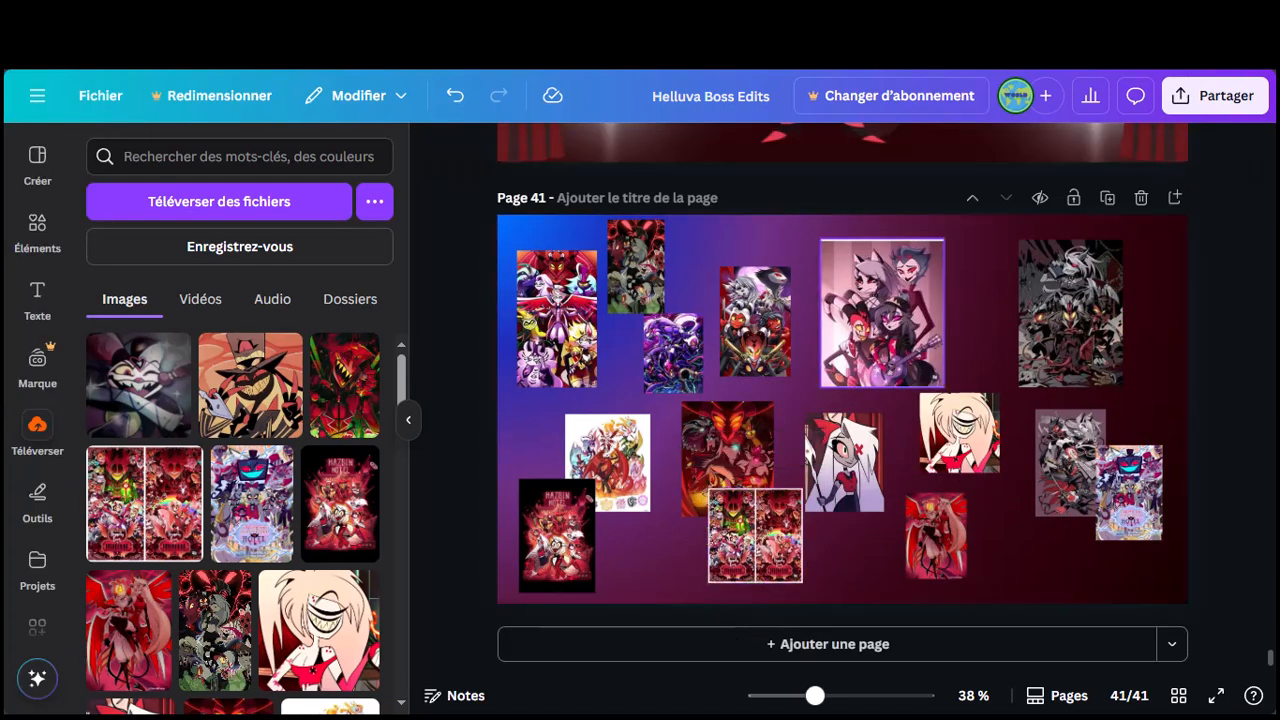
Step: Insert the red-and-green grinning character right of the pink group artwork and the hatted character between the black and two-panel posters, both shrunk
{"action": "left_click", "coordinate": [344, 395]}
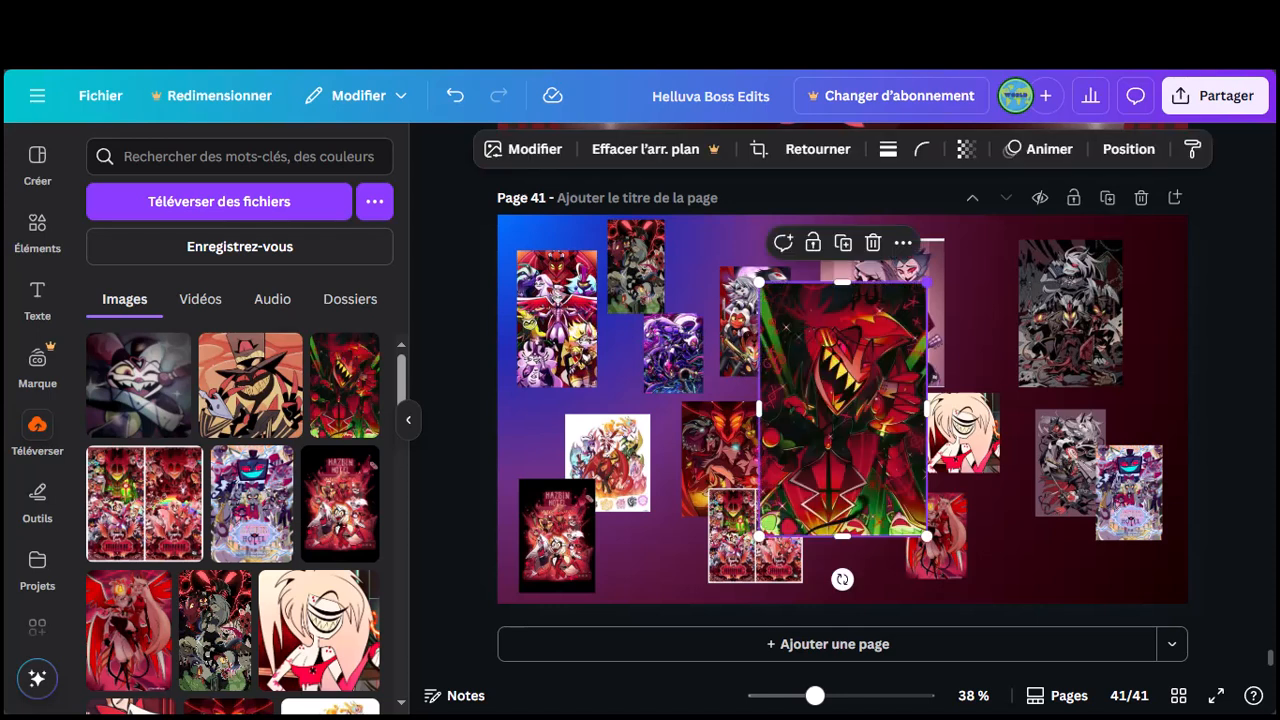
{"action": "left_click_drag", "start_coordinate": [927, 283], "coordinate": [964, 315]}
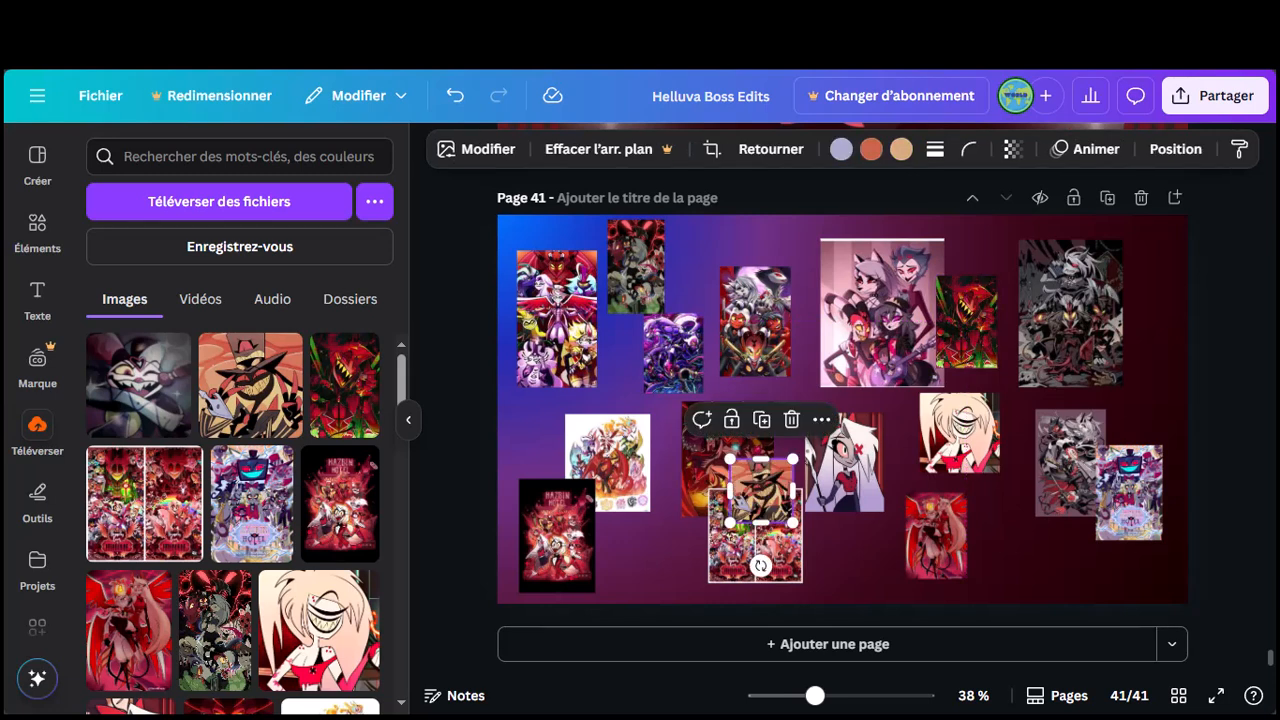
{"action": "left_click_drag", "start_coordinate": [762, 490], "coordinate": [651, 541]}
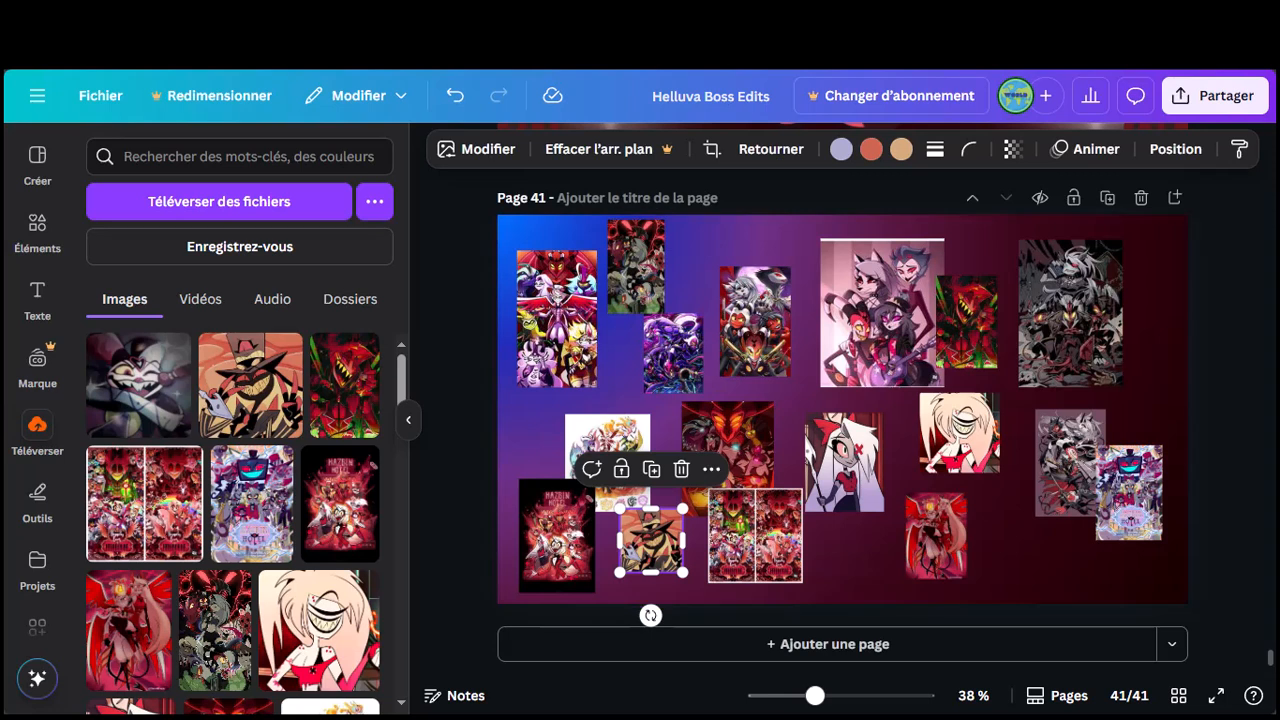
{"action": "key", "text": "Escape"}
Step: Insert the uploaded dark jester close-up, shrink it and place it at the upper-right edge of the dark grey group artwork
{"action": "left_click", "coordinate": [138, 390]}
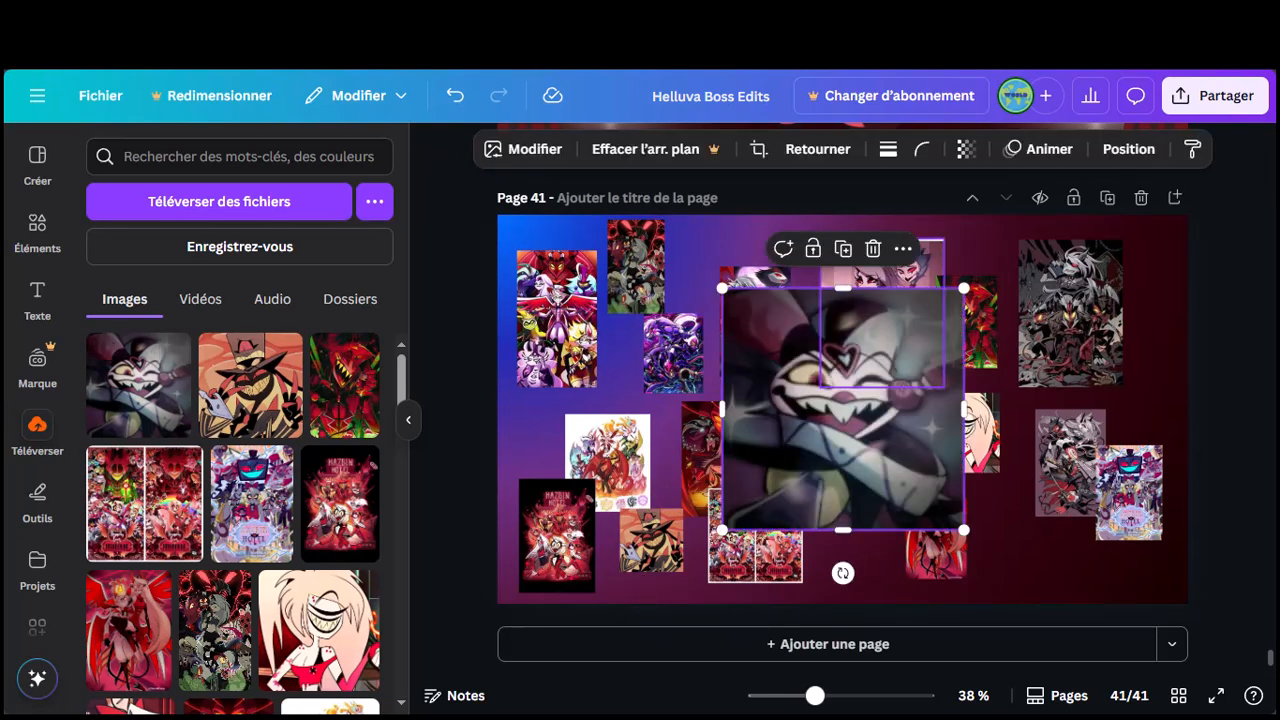
{"action": "left_click_drag", "start_coordinate": [963, 288], "coordinate": [1145, 284]}
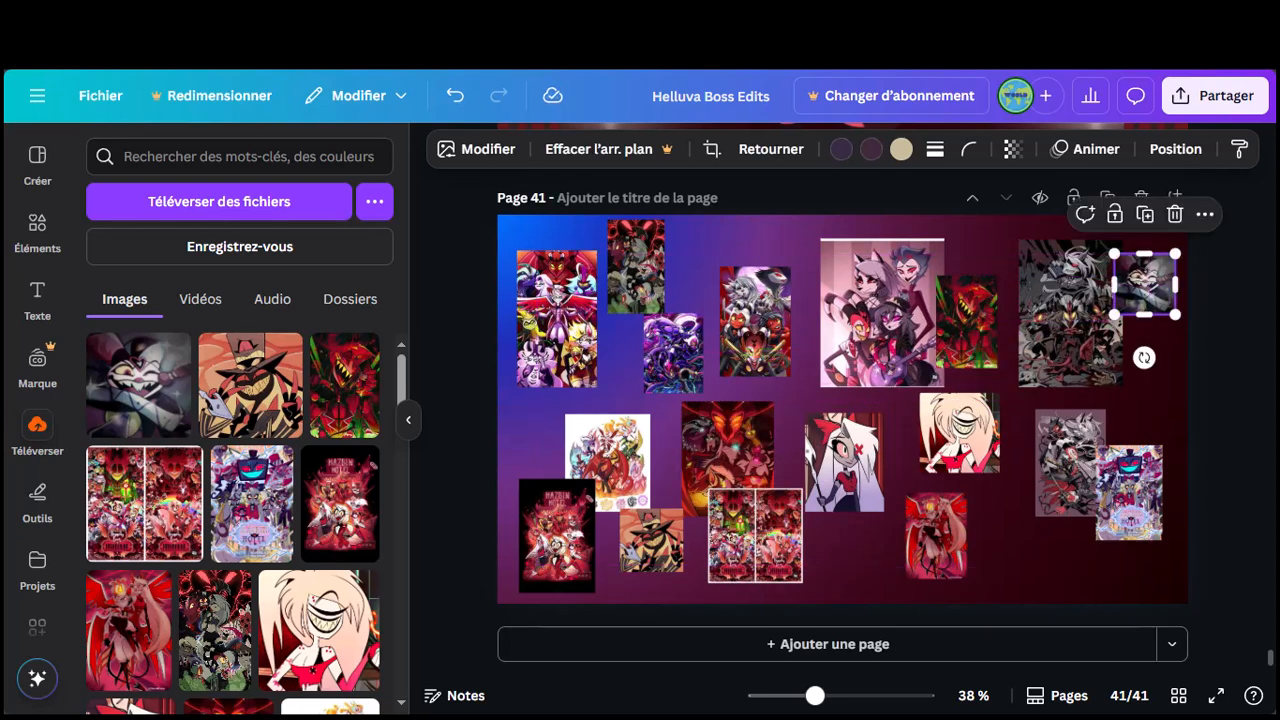
{"action": "key", "text": "Escape"}
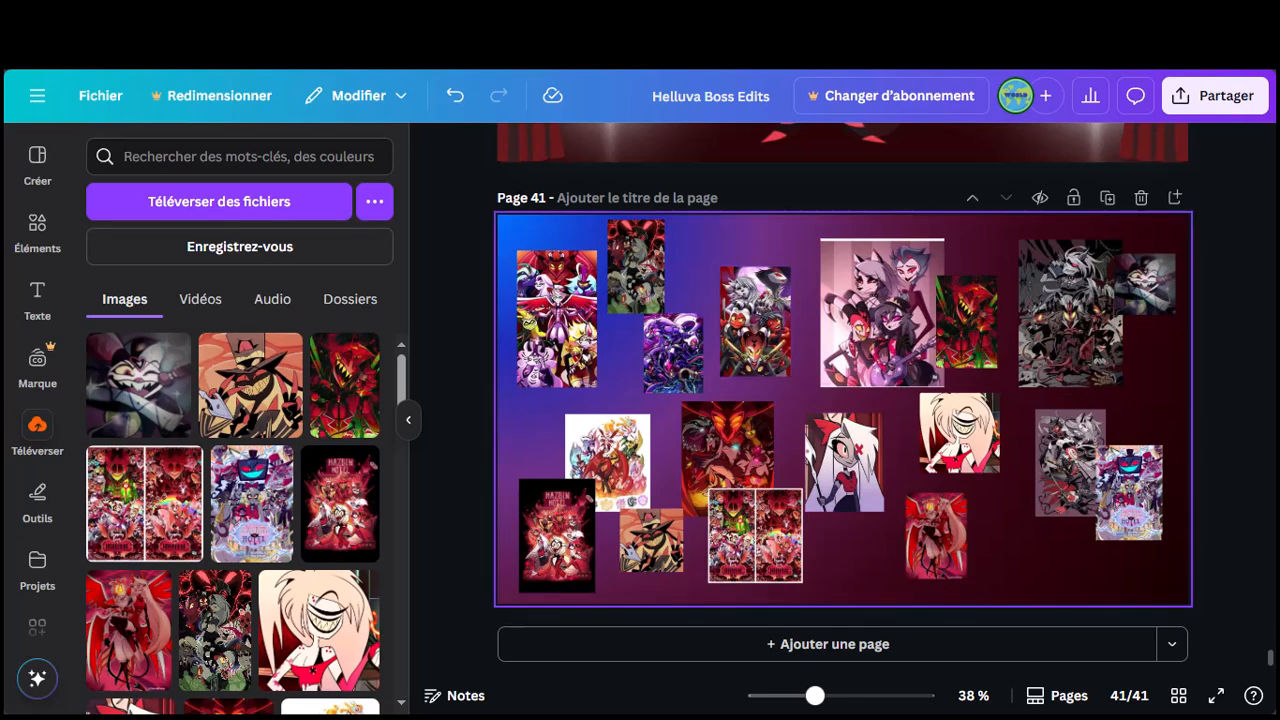
Step: Move the tall winged artwork into the page's upper-left corner, then shrink the dark red-and-green group artwork and place it alongside at the top edge
{"action": "left_click", "coordinate": [556, 318]}
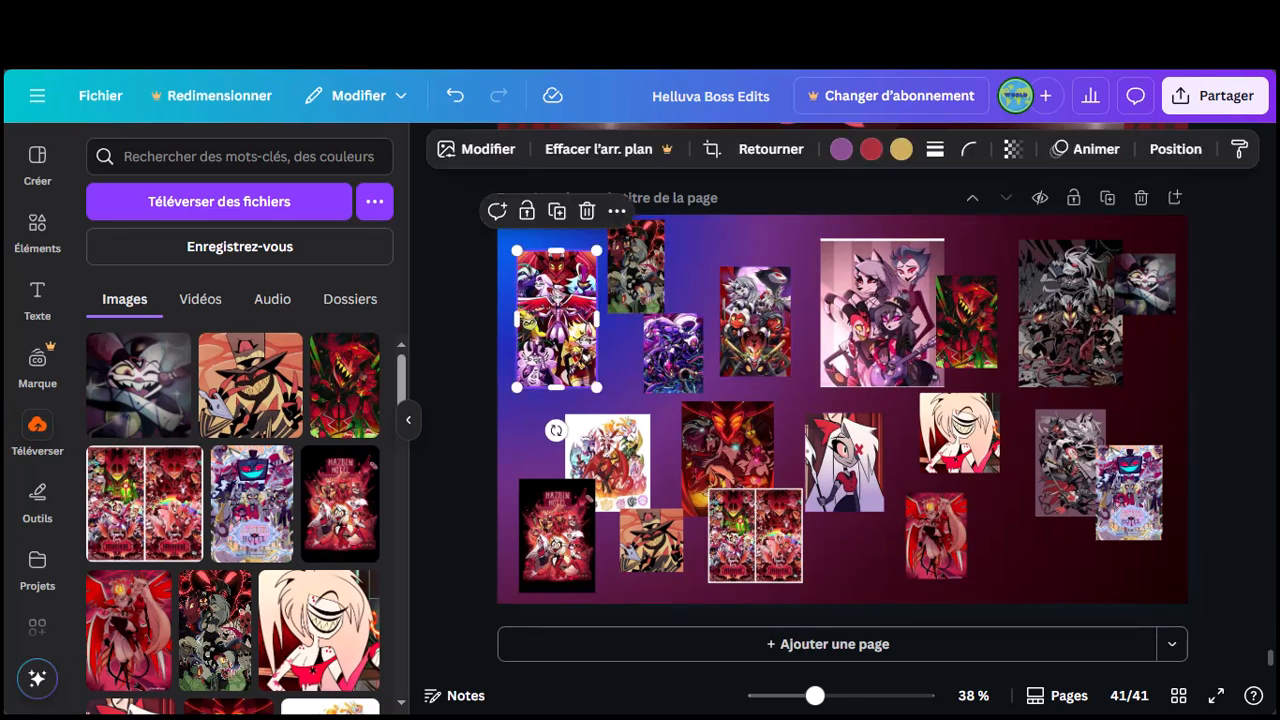
{"action": "left_click_drag", "start_coordinate": [556, 318], "coordinate": [547, 286]}
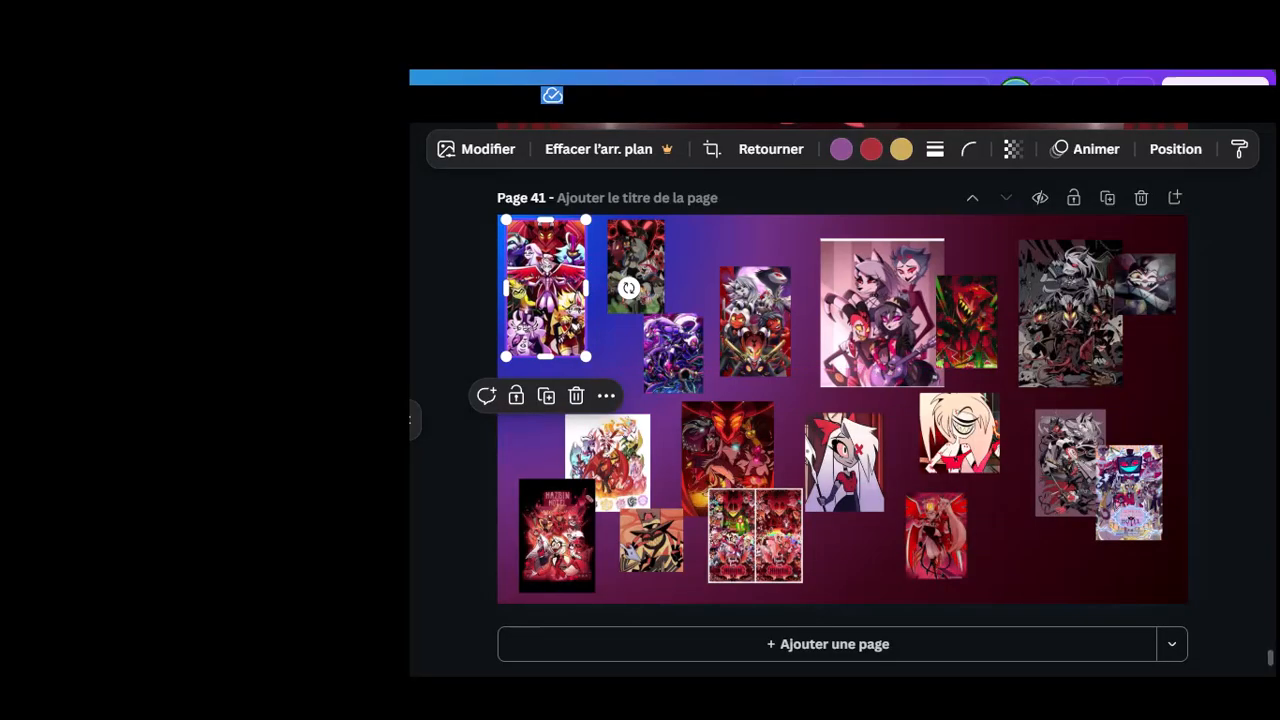
{"action": "left_click", "coordinate": [636, 262]}
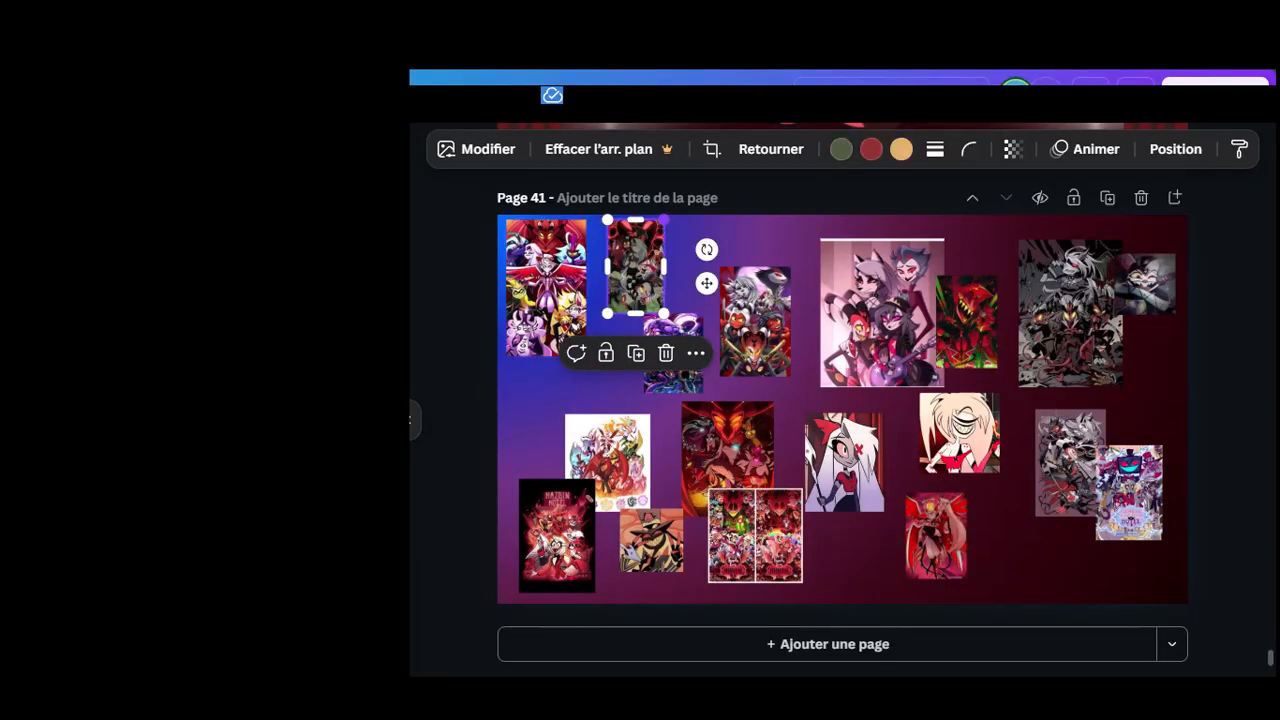
{"action": "left_click_drag", "start_coordinate": [663, 219], "coordinate": [660, 229]}
{"action": "left_click_drag", "start_coordinate": [634, 270], "coordinate": [625, 261]}
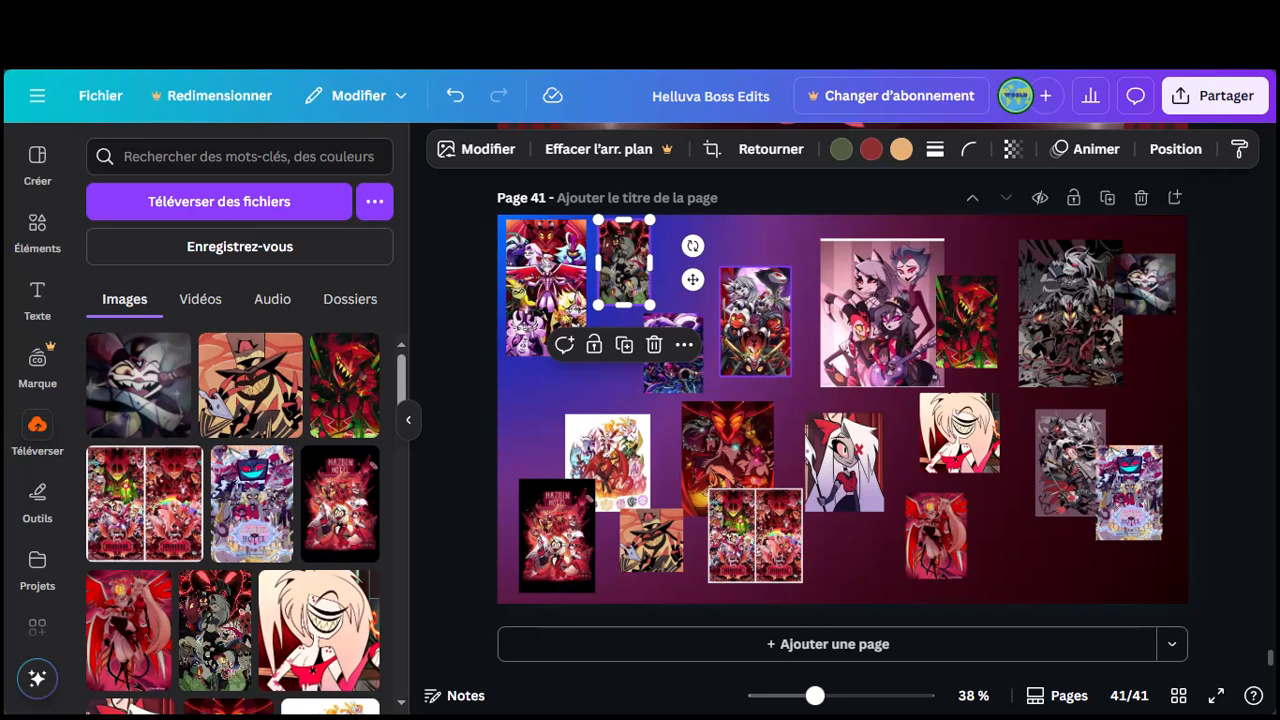
Step: Shrink the red-and-grey group artwork and the pink group artwork and line them up evenly in the row along the page's top edge
{"action": "left_click", "coordinate": [755, 320]}
{"action": "left_click_drag", "start_coordinate": [789, 267], "coordinate": [689, 250]}
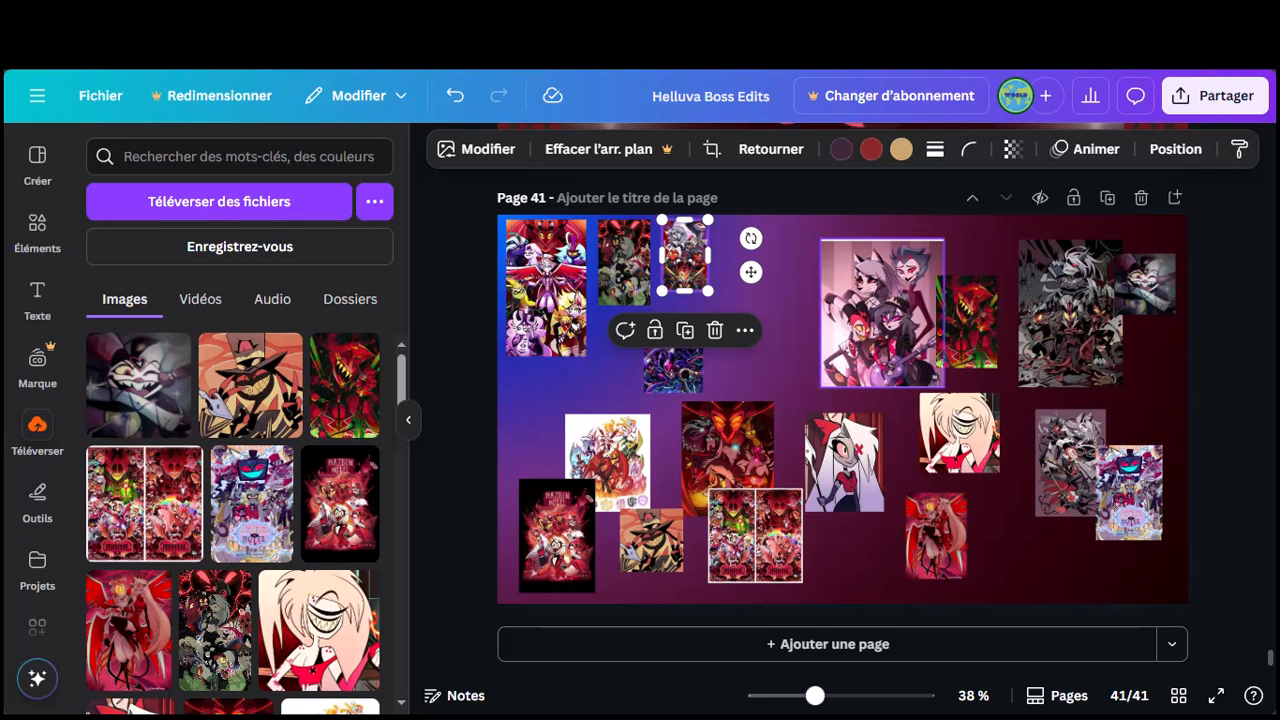
{"action": "left_click_drag", "start_coordinate": [882, 312], "coordinate": [794, 295]}
{"action": "left_click_drag", "start_coordinate": [854, 369], "coordinate": [755, 255]}
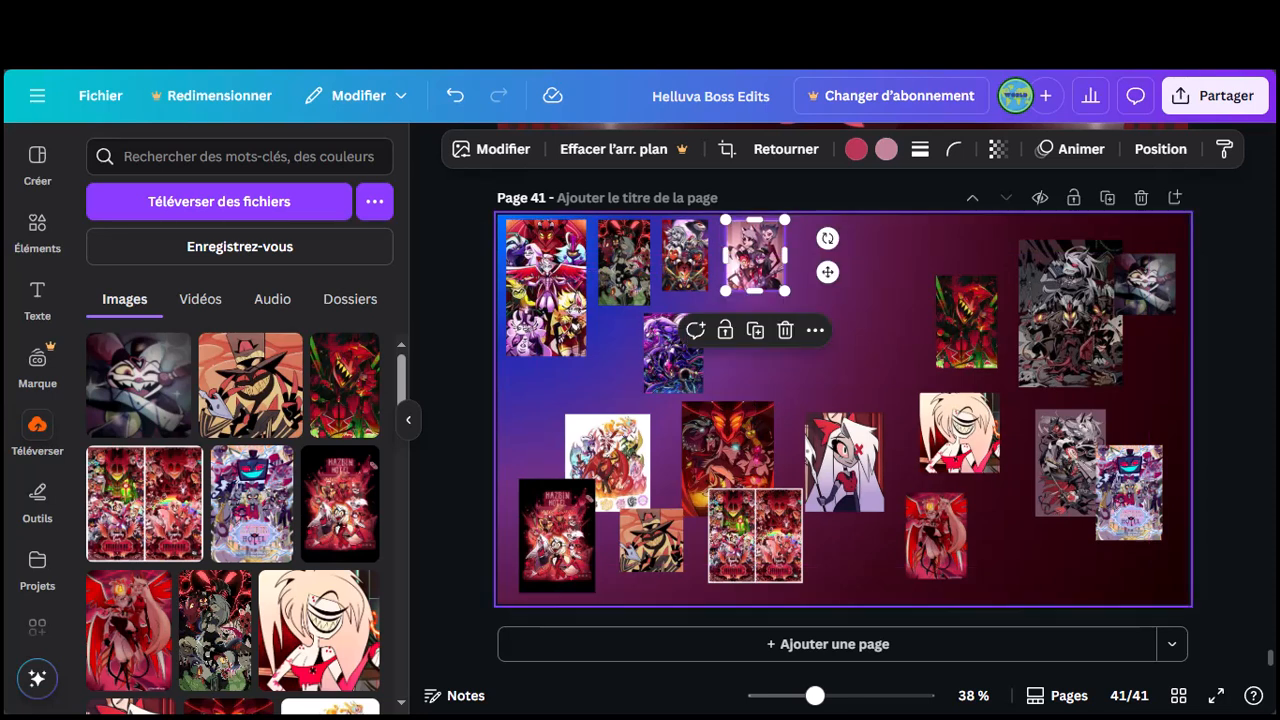
{"action": "key", "text": "Escape"}
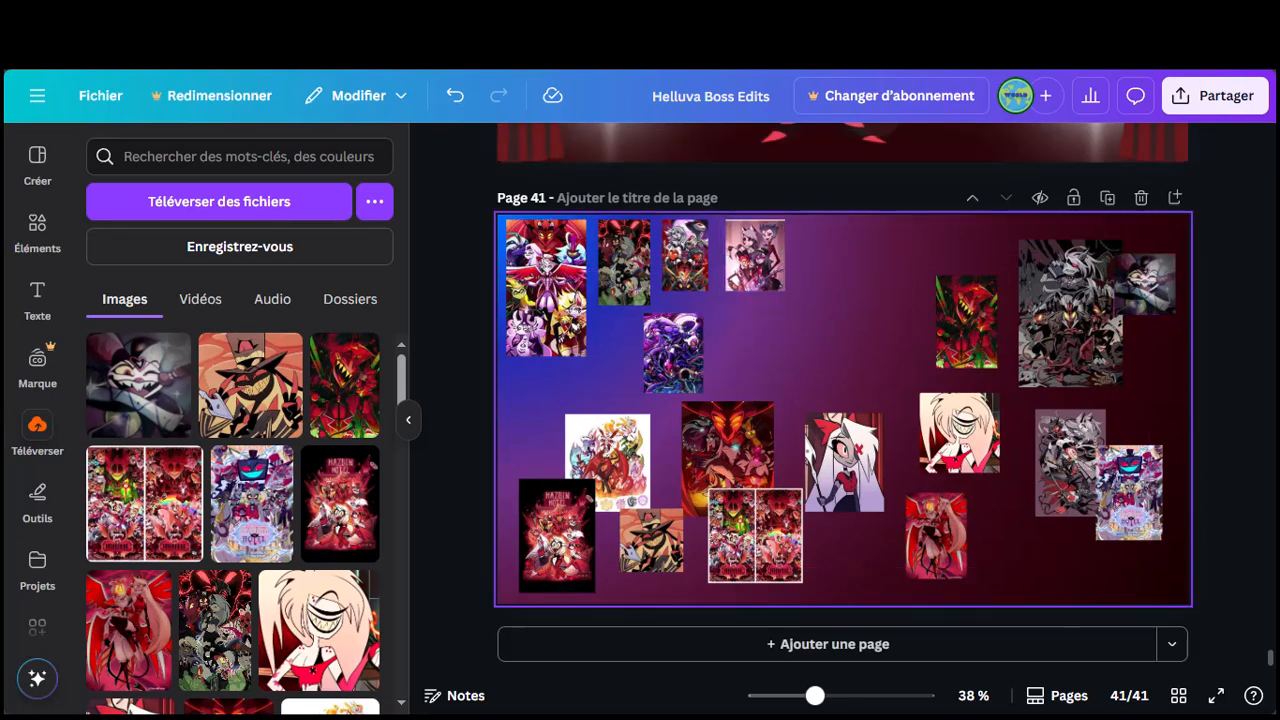
{"action": "left_click", "coordinate": [755, 255]}
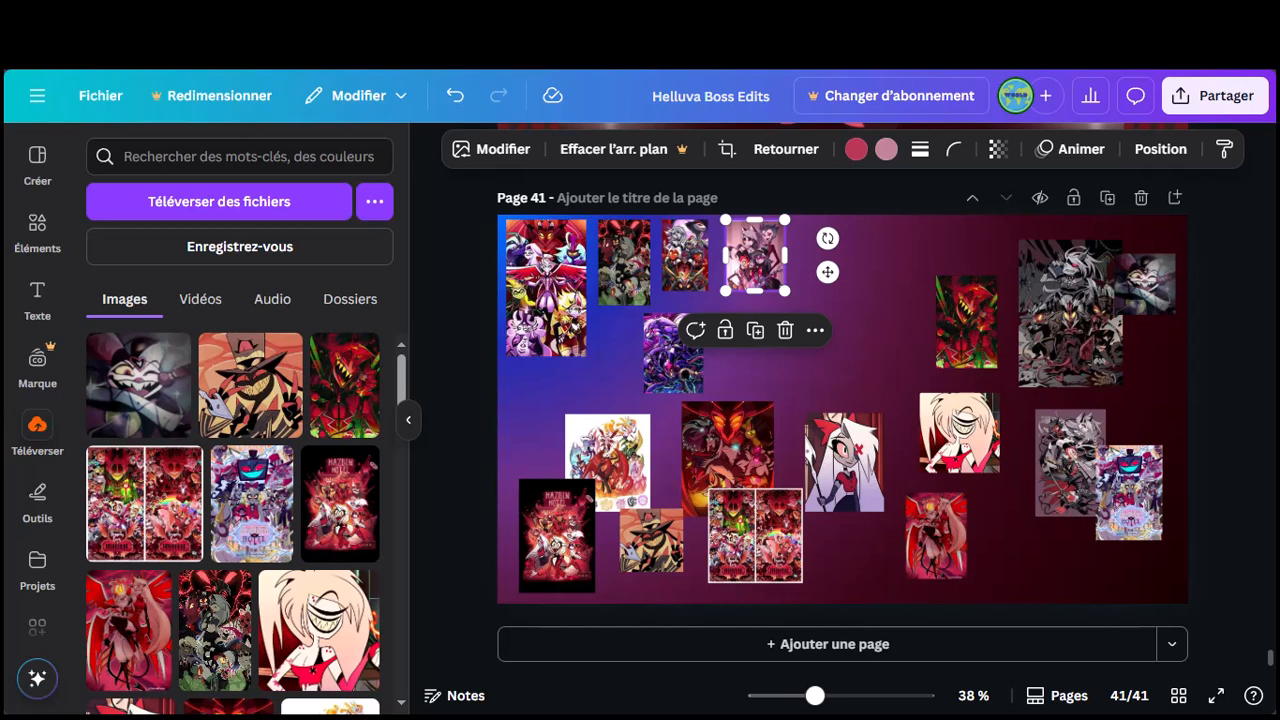
{"action": "left_click_drag", "start_coordinate": [755, 255], "coordinate": [750, 255]}
{"action": "key", "text": "Escape"}
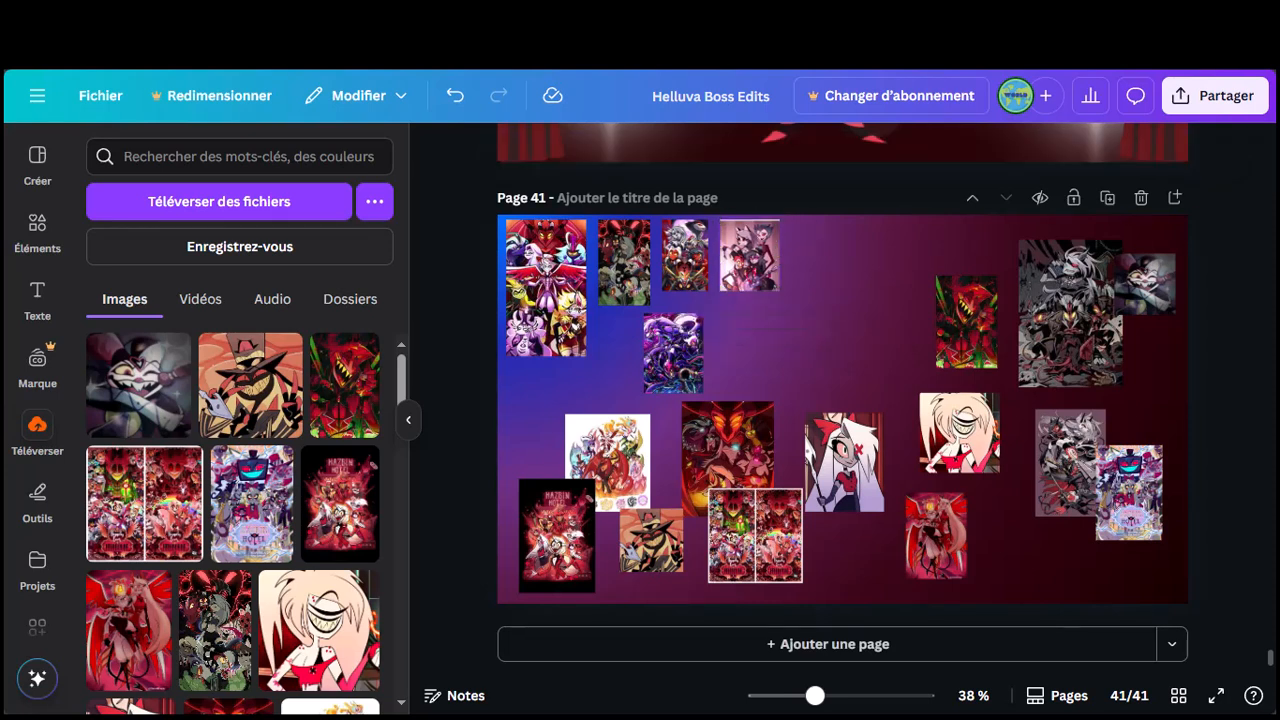
Step: Move the red-and-green grinning character to the end of the top row, right of the pink group artwork, and shrink it
{"action": "left_click_drag", "start_coordinate": [966, 322], "coordinate": [821, 268]}
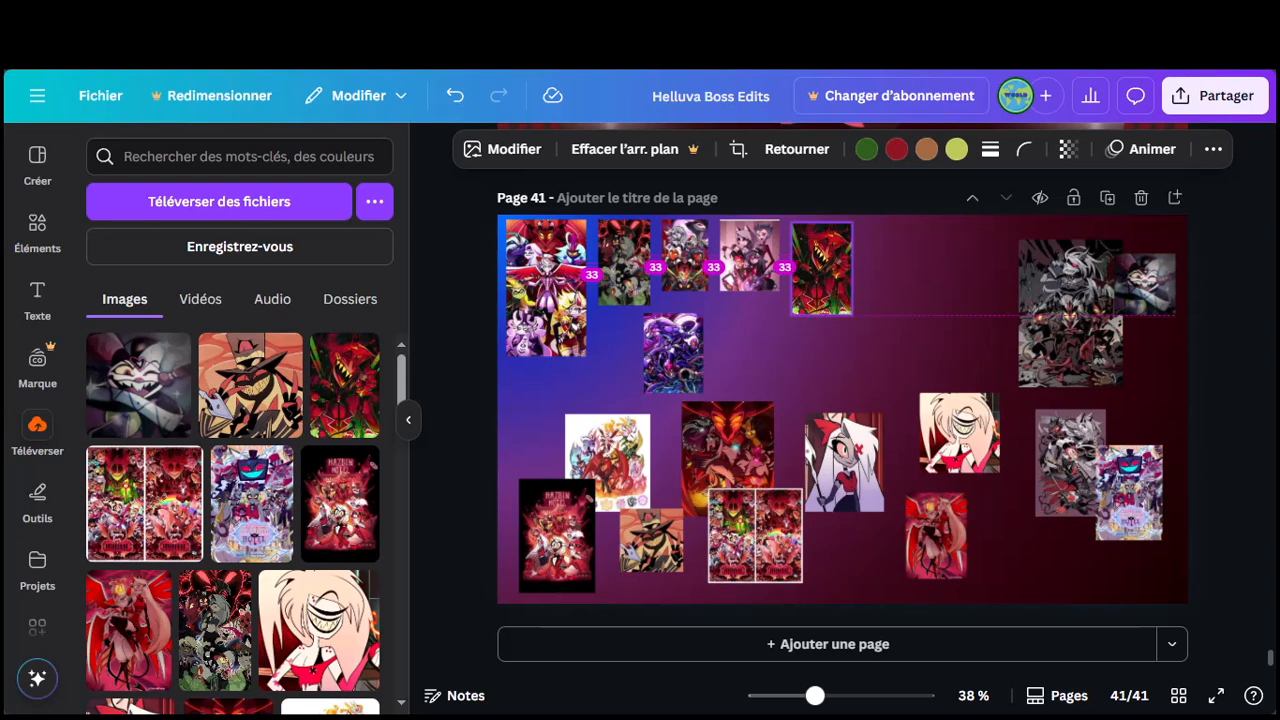
{"action": "left_click_drag", "start_coordinate": [791, 315], "coordinate": [808, 246]}
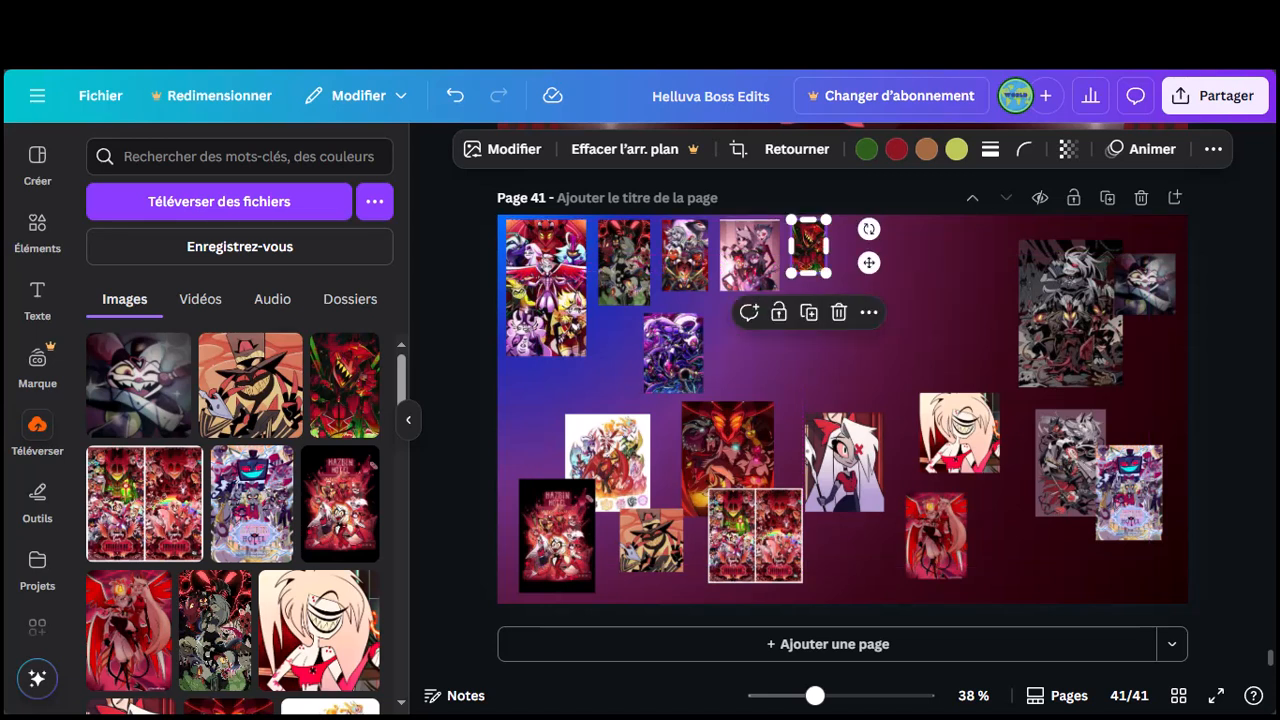
Step: Arrange the white-background group artwork, the fiery red group artwork and the purple artwork side by side beneath the top row
{"action": "key", "text": "Escape"}
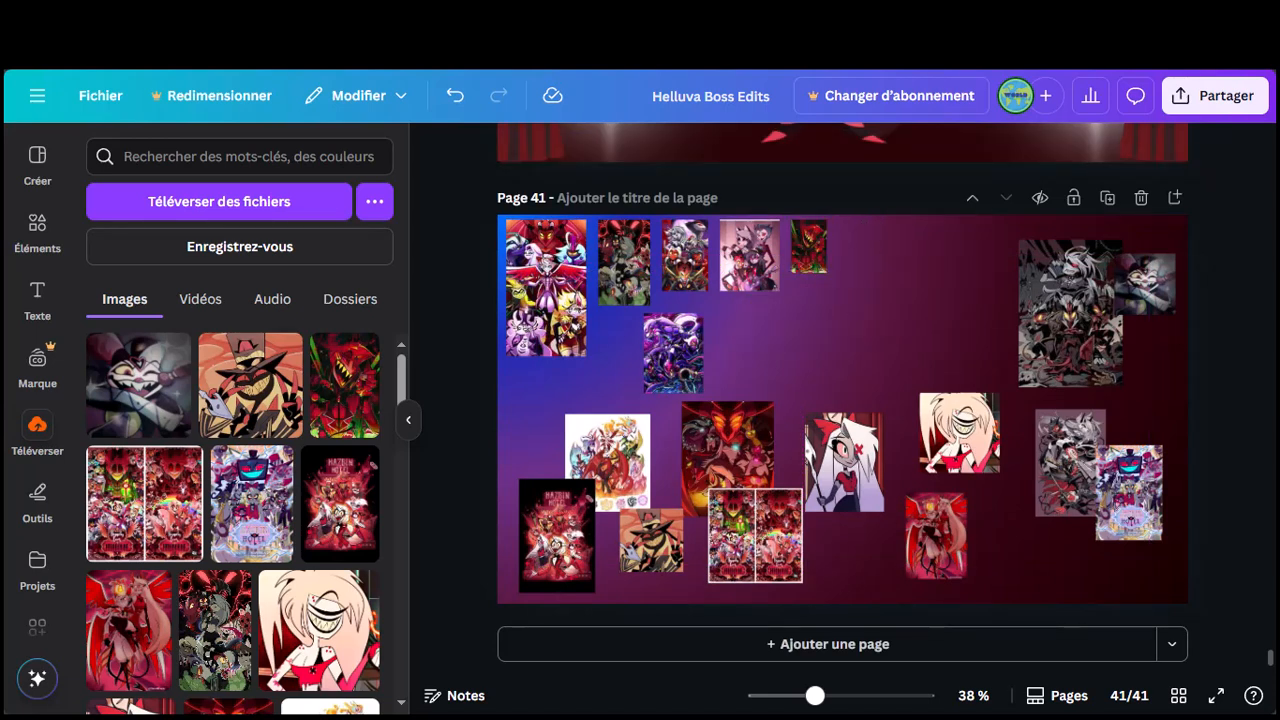
{"action": "left_click", "coordinate": [1070, 312]}
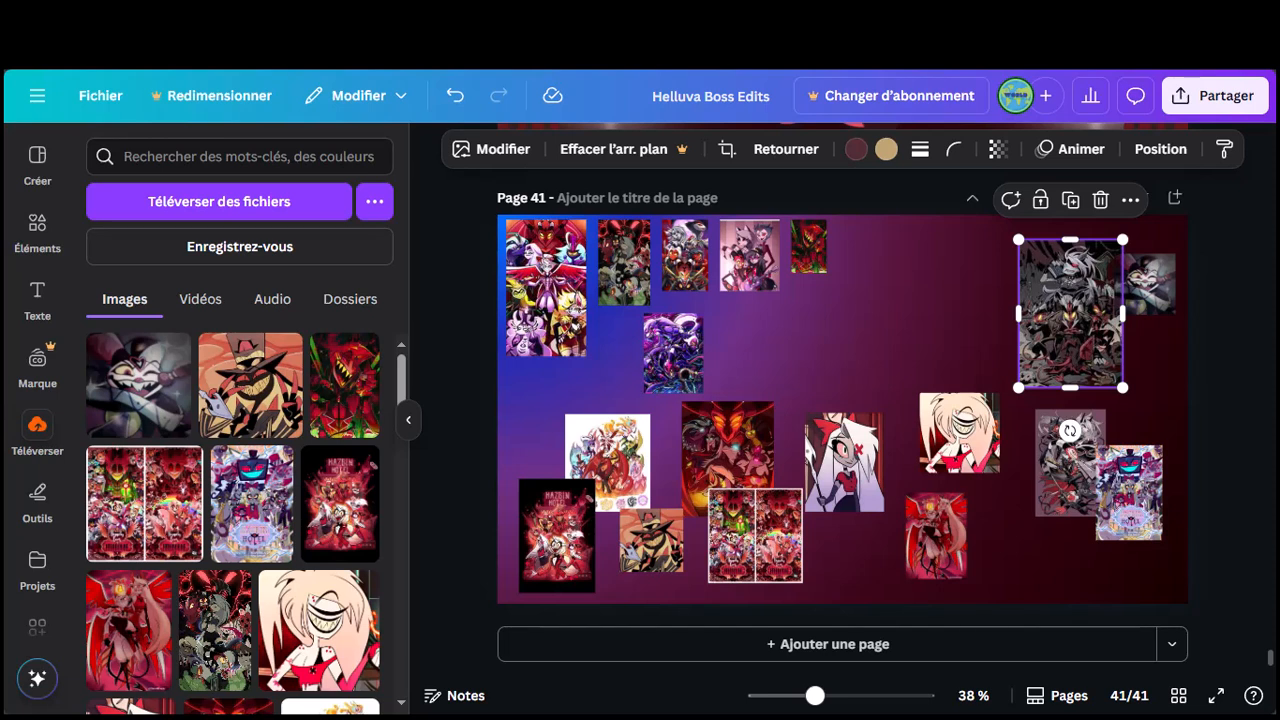
{"action": "left_click", "coordinate": [673, 352]}
{"action": "left_click_drag", "start_coordinate": [673, 352], "coordinate": [826, 324]}
{"action": "left_click_drag", "start_coordinate": [728, 452], "coordinate": [743, 357]}
{"action": "left_click_drag", "start_coordinate": [607, 462], "coordinate": [641, 365]}
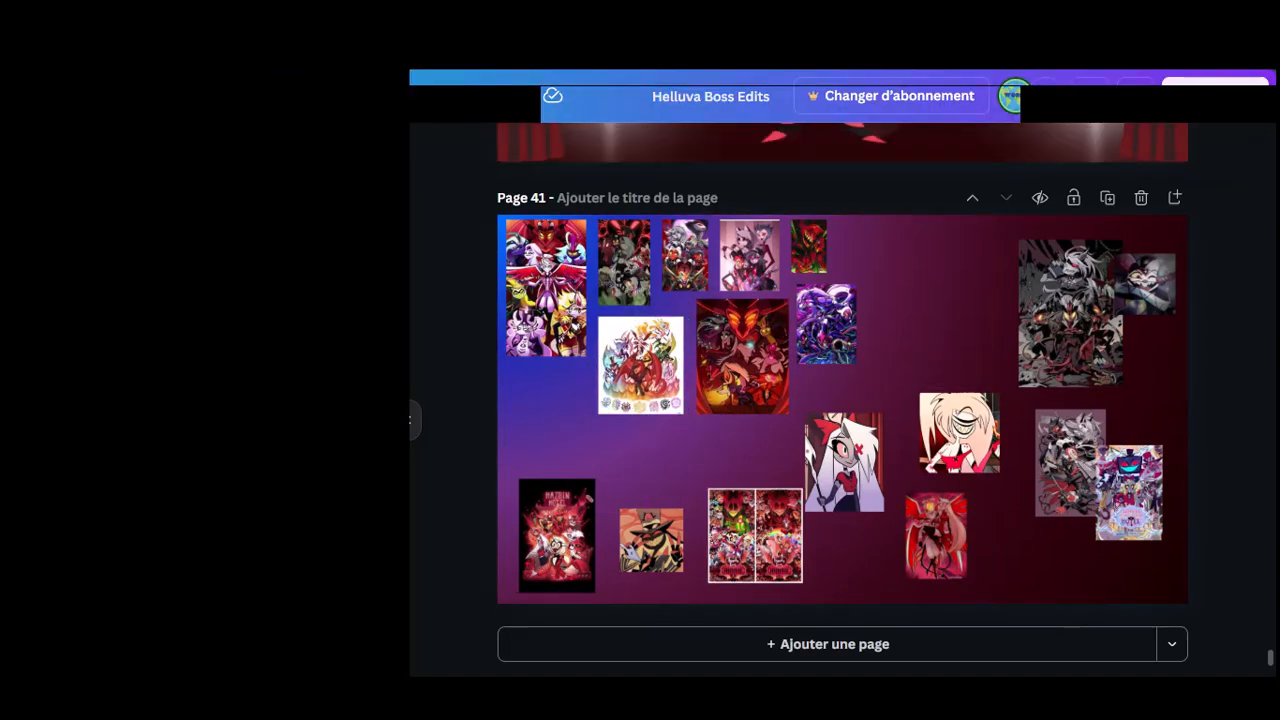
Step: Move the black-and-red poster under the tall winged artwork, then line up the cowboy image and the two-panel red poster beside it
{"action": "left_click", "coordinate": [557, 535]}
{"action": "left_click_drag", "start_coordinate": [557, 535], "coordinate": [548, 422]}
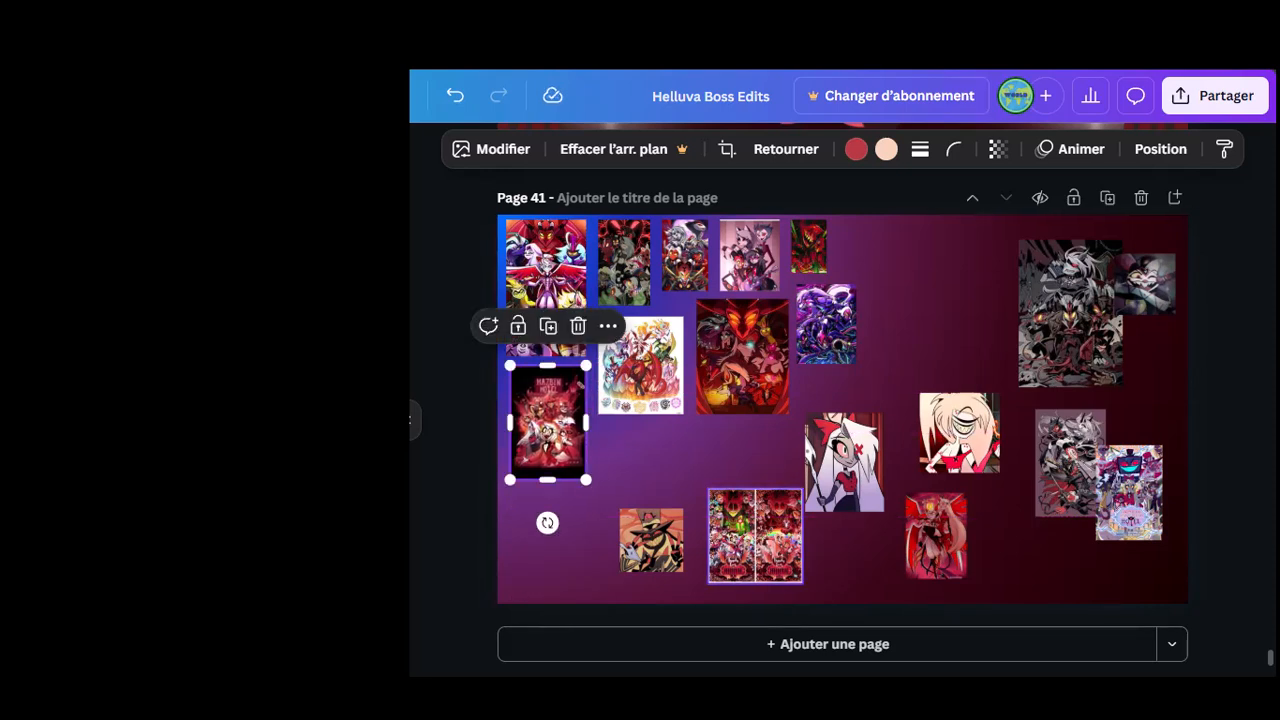
{"action": "left_click", "coordinate": [651, 540]}
{"action": "left_click_drag", "start_coordinate": [651, 540], "coordinate": [630, 456]}
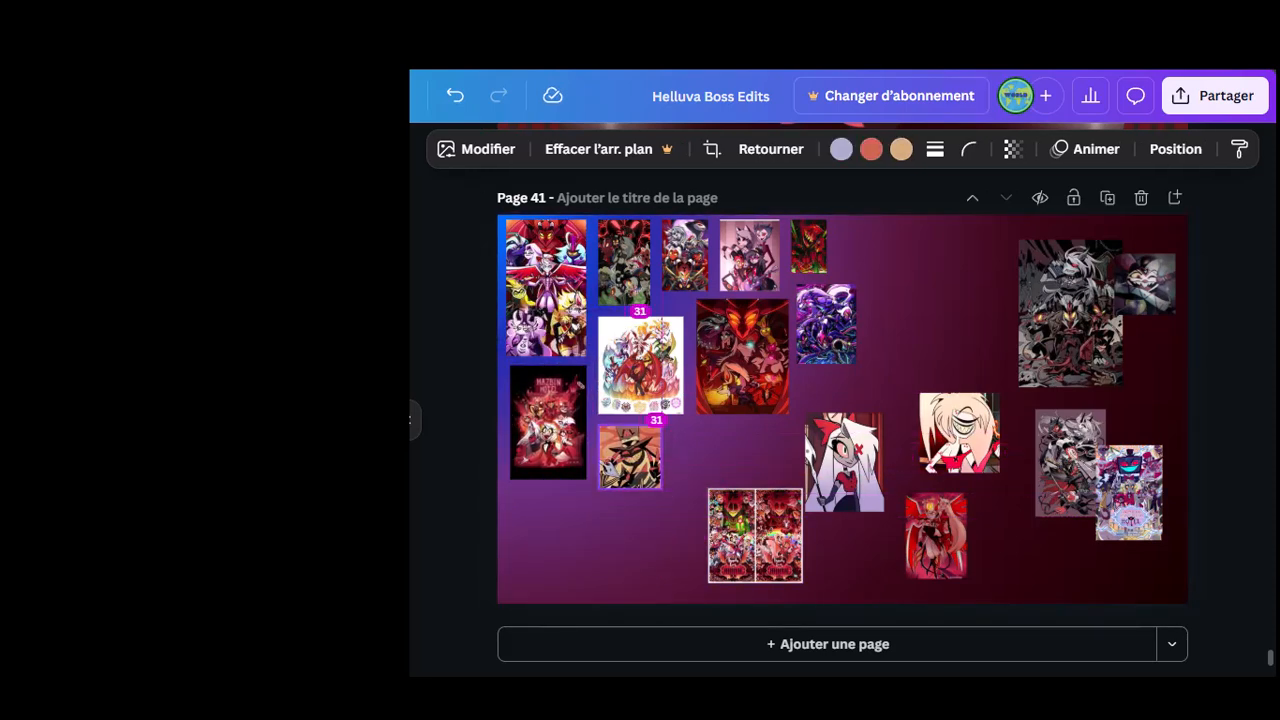
{"action": "left_click", "coordinate": [755, 535]}
{"action": "left_click_drag", "start_coordinate": [755, 535], "coordinate": [720, 470]}
Step: Move the dark grey group artwork near the page's top edge beside the purple artwork, and place the dark jester close-up to its right
{"action": "left_click", "coordinate": [1070, 313]}
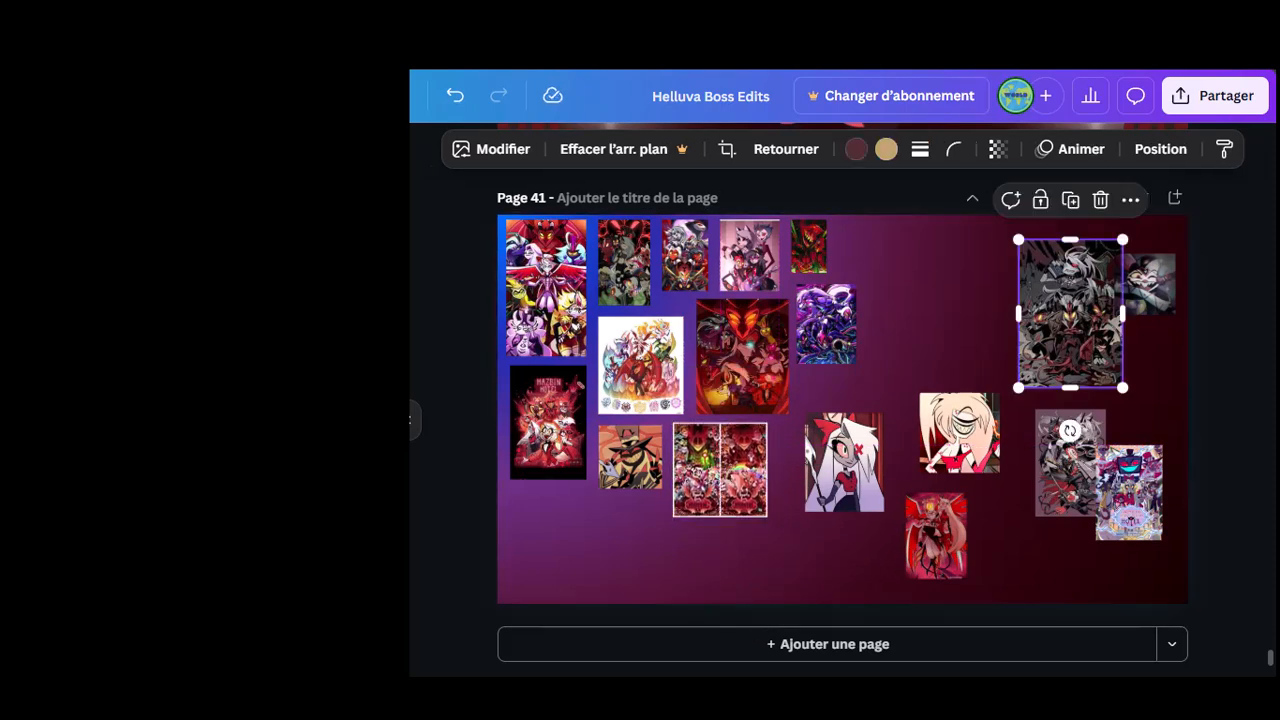
{"action": "left_click_drag", "start_coordinate": [1070, 313], "coordinate": [925, 299]}
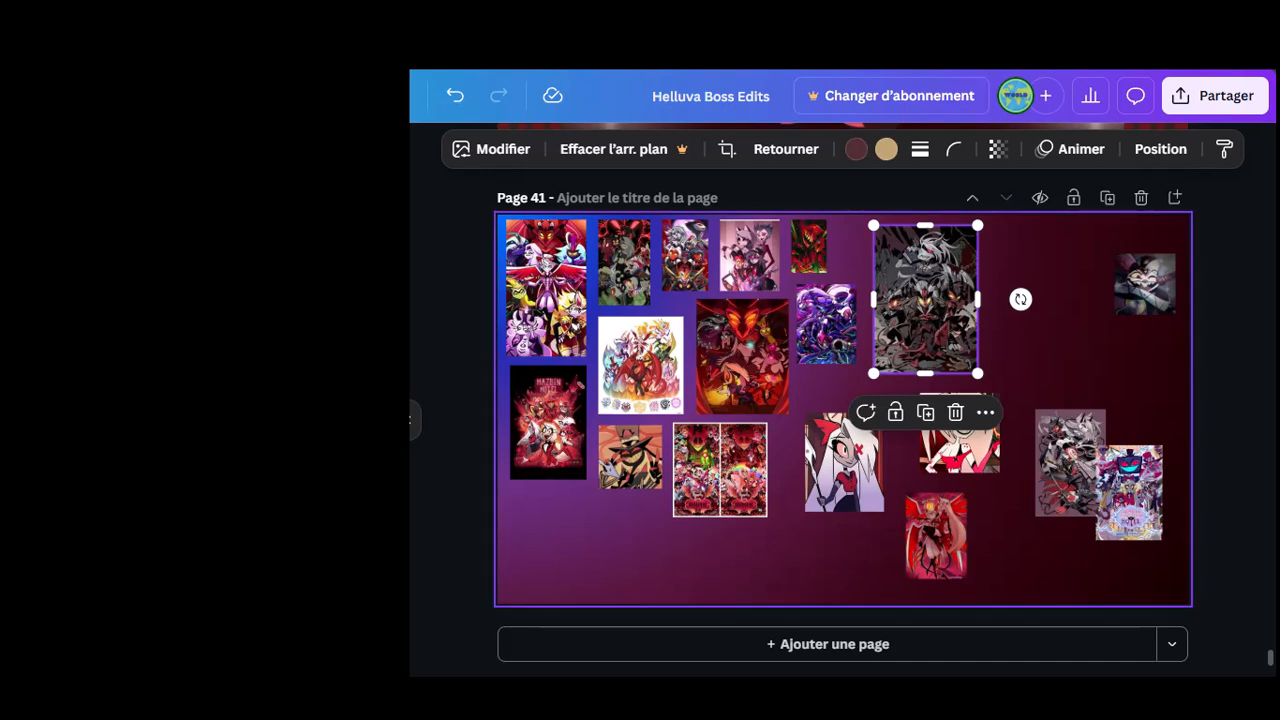
{"action": "left_click", "coordinate": [1144, 284]}
{"action": "left_click_drag", "start_coordinate": [1144, 284], "coordinate": [1030, 256]}
Step: Place the grey-and-red artwork below the jester close-up and the pale blue-and-purple poster to the right of the close-up
{"action": "left_click", "coordinate": [1070, 462]}
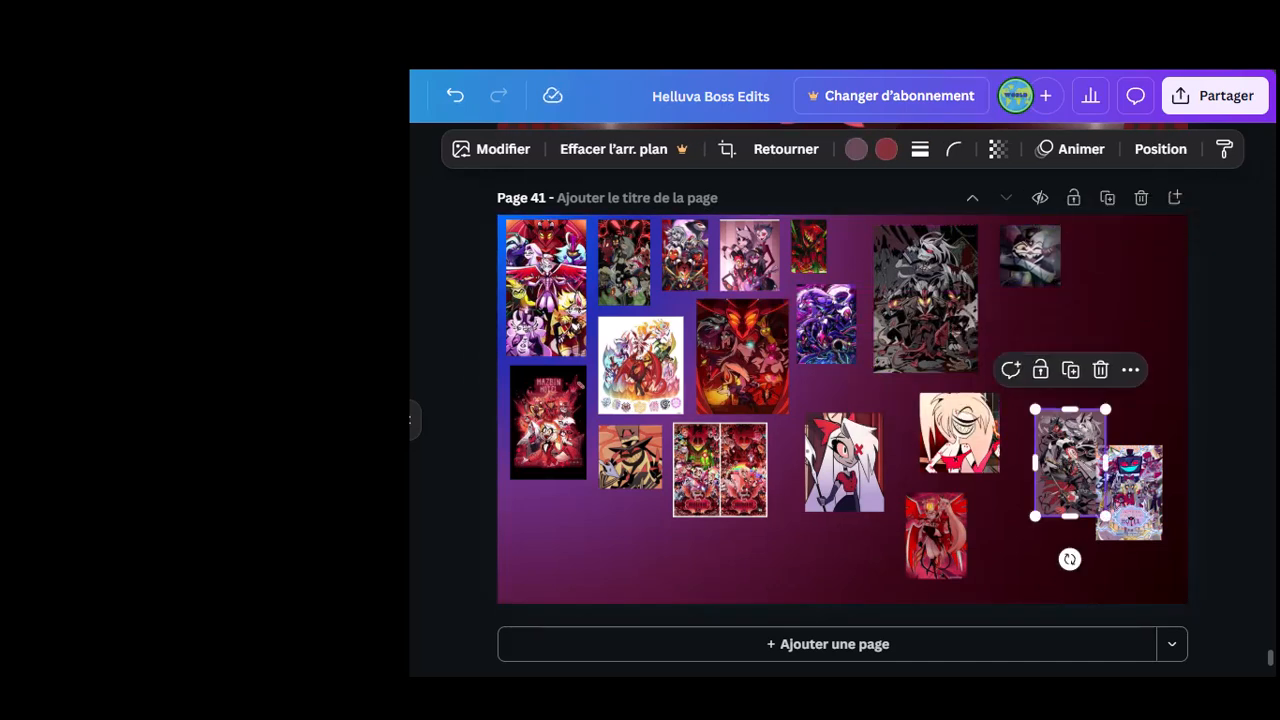
{"action": "left_click_drag", "start_coordinate": [1070, 462], "coordinate": [1030, 352]}
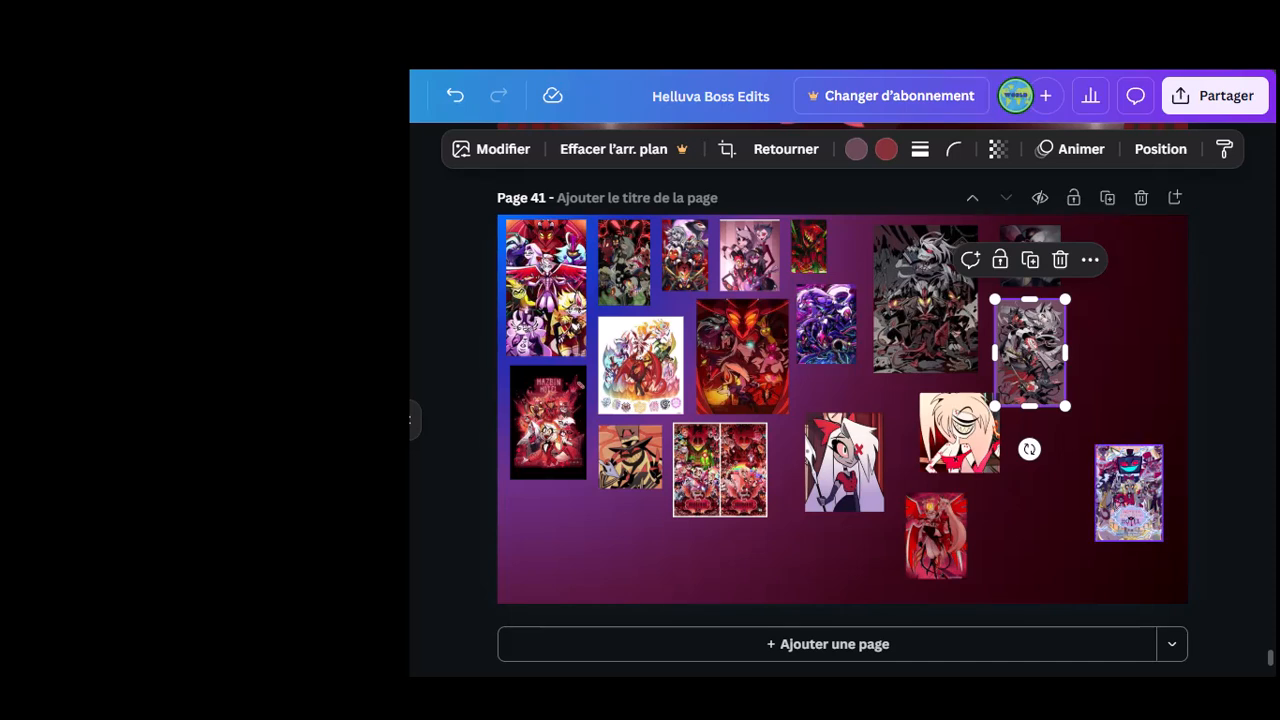
{"action": "left_click", "coordinate": [1129, 492]}
{"action": "left_click_drag", "start_coordinate": [1129, 492], "coordinate": [1110, 272]}
Step: Set the blonde character under the dark grey artwork, the white-haired character under the purple artwork, and the red winged figure in the page's lower-left corner
{"action": "left_click", "coordinate": [959, 432]}
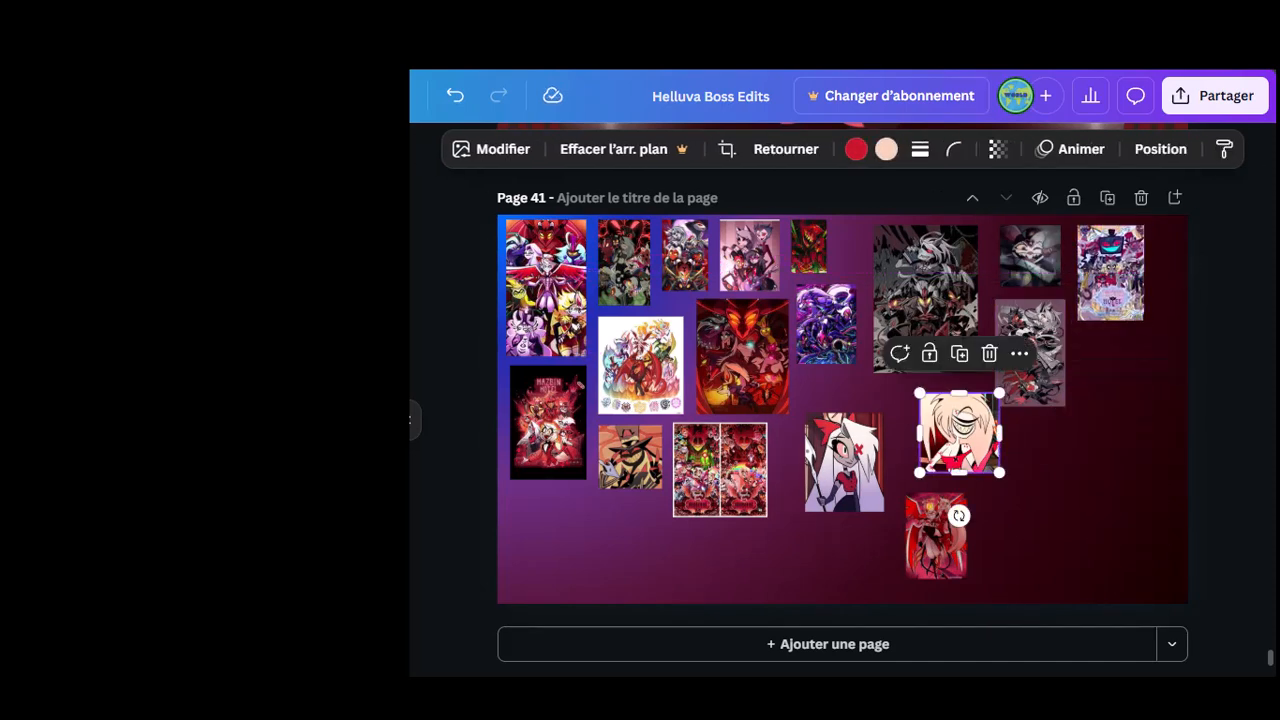
{"action": "left_click_drag", "start_coordinate": [959, 432], "coordinate": [937, 422]}
{"action": "left_click", "coordinate": [844, 462]}
{"action": "left_click_drag", "start_coordinate": [844, 462], "coordinate": [840, 434]}
{"action": "left_click", "coordinate": [935, 535]}
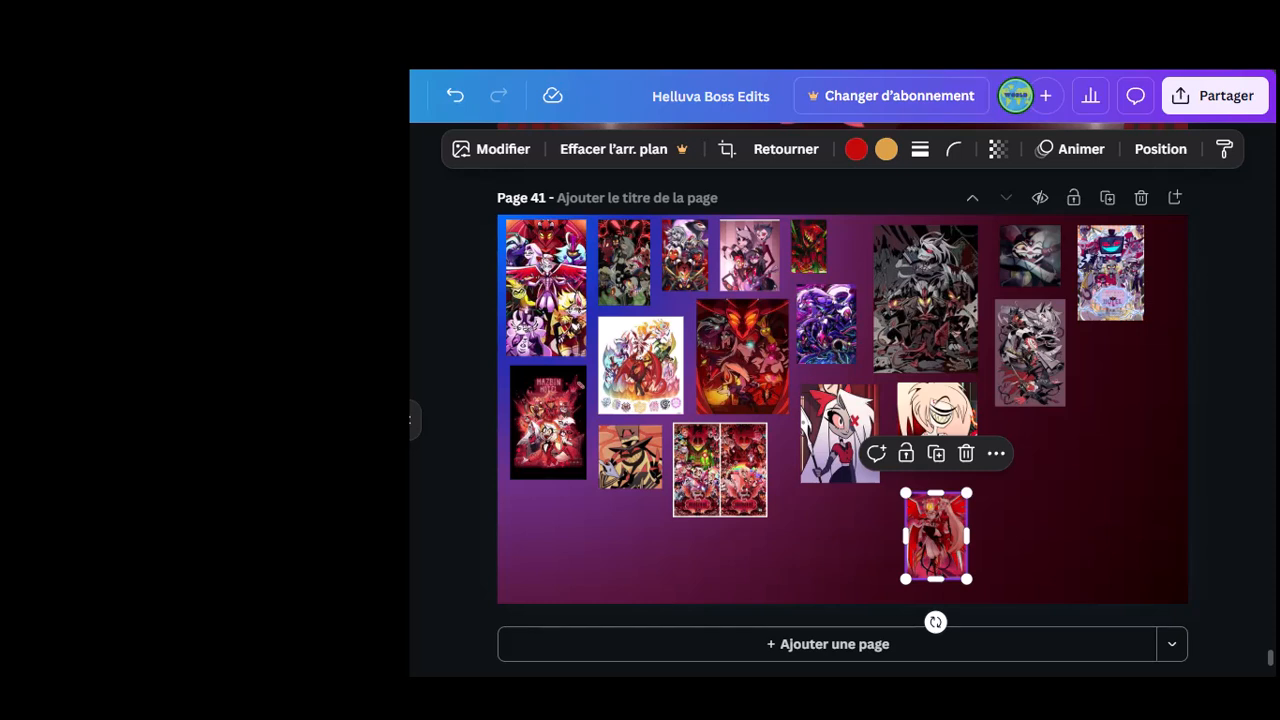
{"action": "left_click_drag", "start_coordinate": [936, 535], "coordinate": [540, 540]}
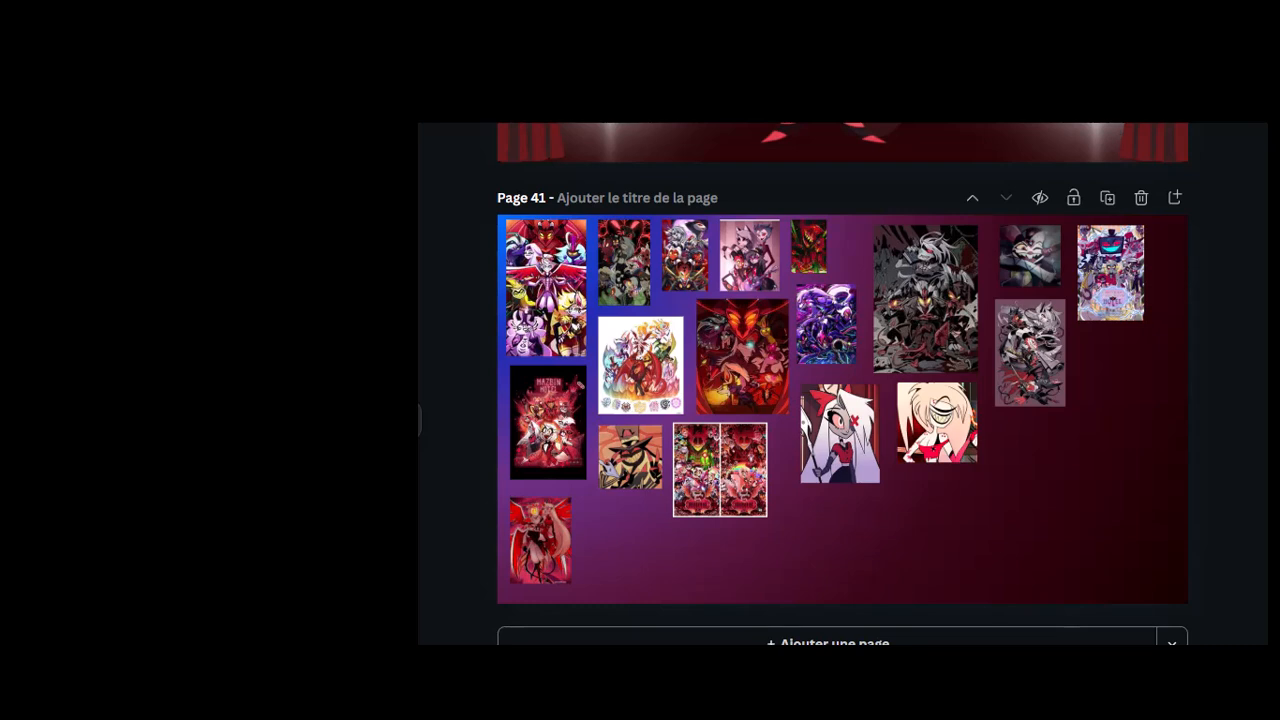
{"action": "scroll", "coordinate": [340, 510], "scroll_direction": "down", "scroll_amount": 10}
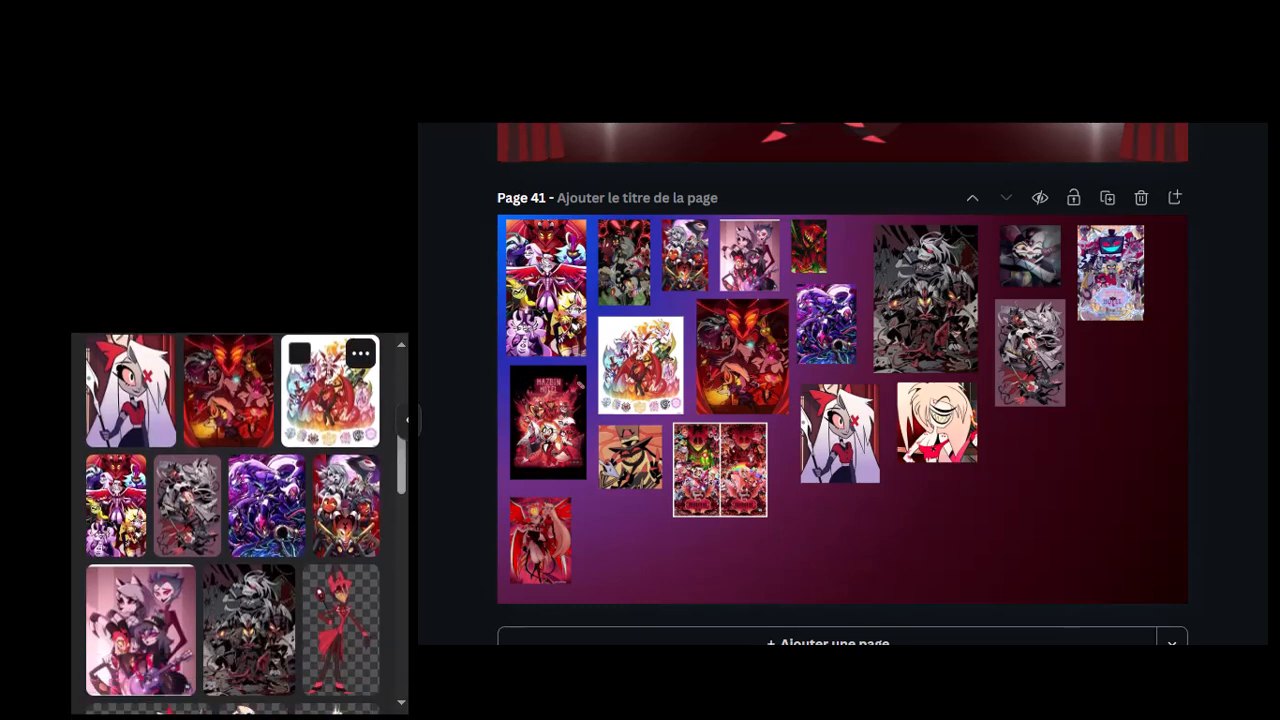
{"action": "scroll", "coordinate": [300, 520], "scroll_direction": "up", "scroll_amount": 5}
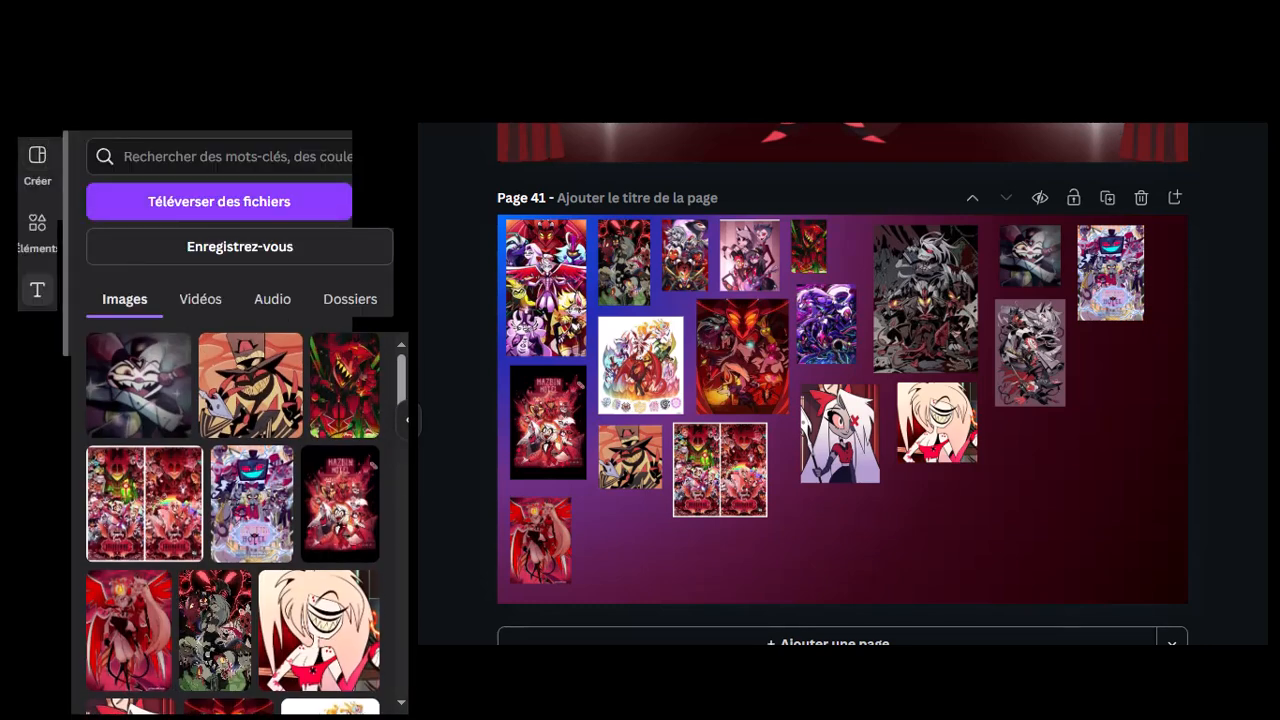
{"action": "scroll", "coordinate": [255, 480], "scroll_direction": "down", "scroll_amount": 5}
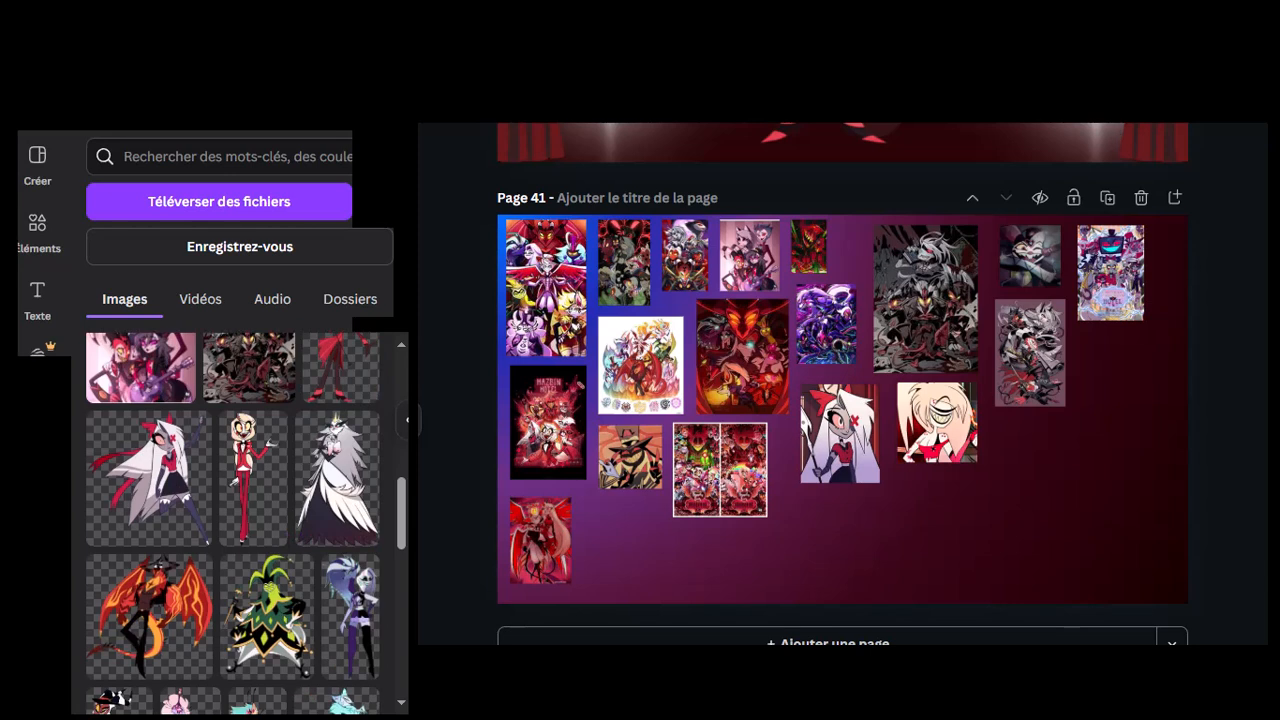
{"action": "scroll", "coordinate": [255, 460], "scroll_direction": "down", "scroll_amount": 6}
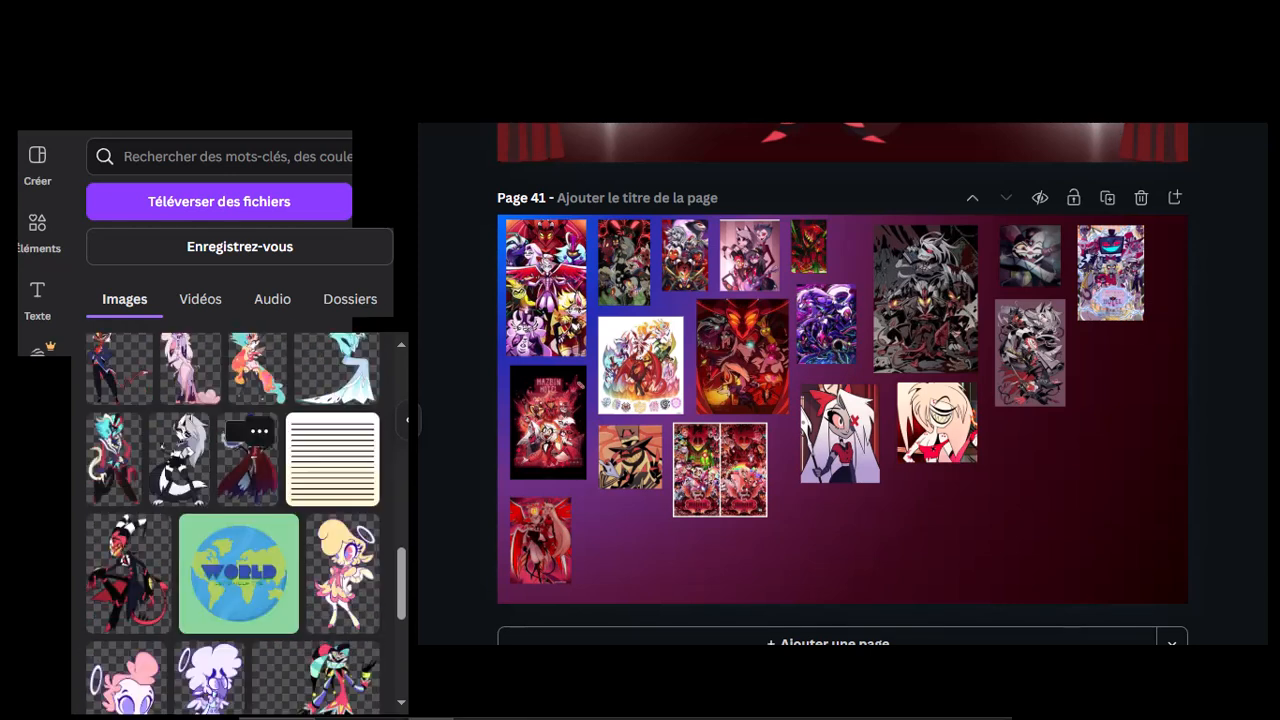
{"action": "scroll", "coordinate": [250, 440], "scroll_direction": "up", "scroll_amount": 2}
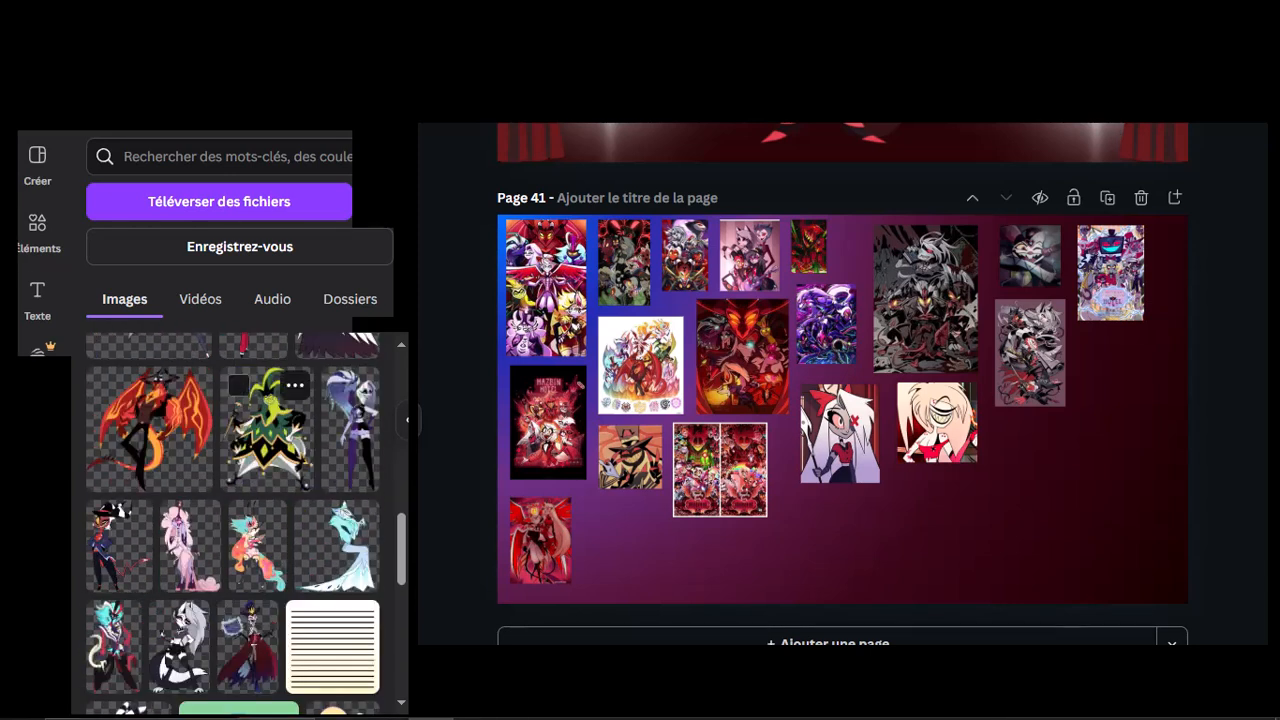
{"action": "left_click", "coordinate": [265, 433]}
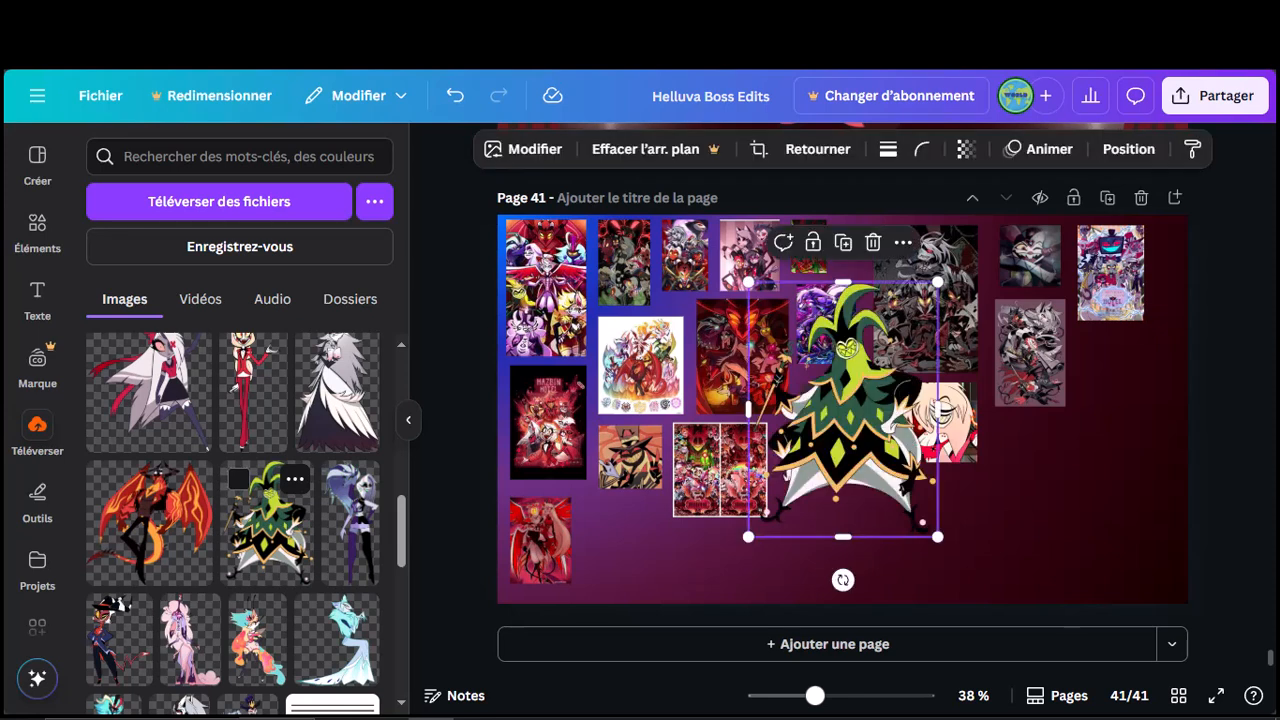
{"action": "left_click_drag", "start_coordinate": [937, 282], "coordinate": [817, 440]}
{"action": "left_click_drag", "start_coordinate": [785, 488], "coordinate": [632, 549]}
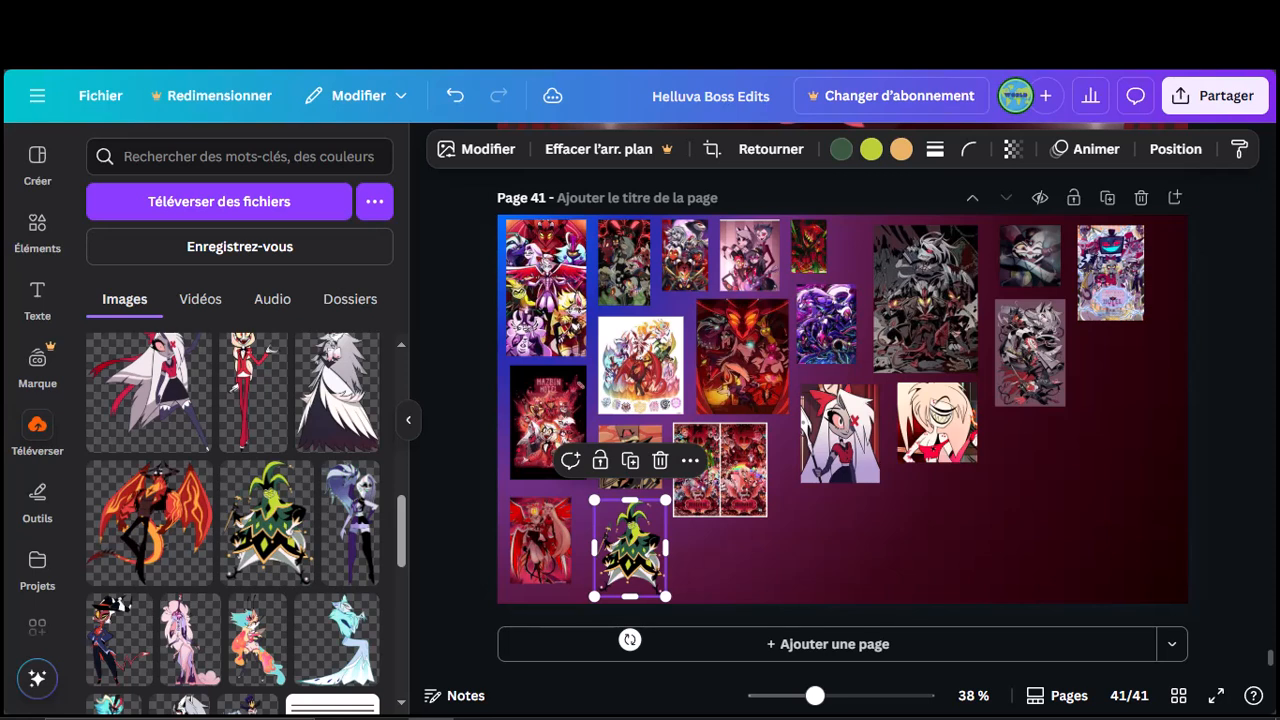
{"action": "key", "text": "Escape"}
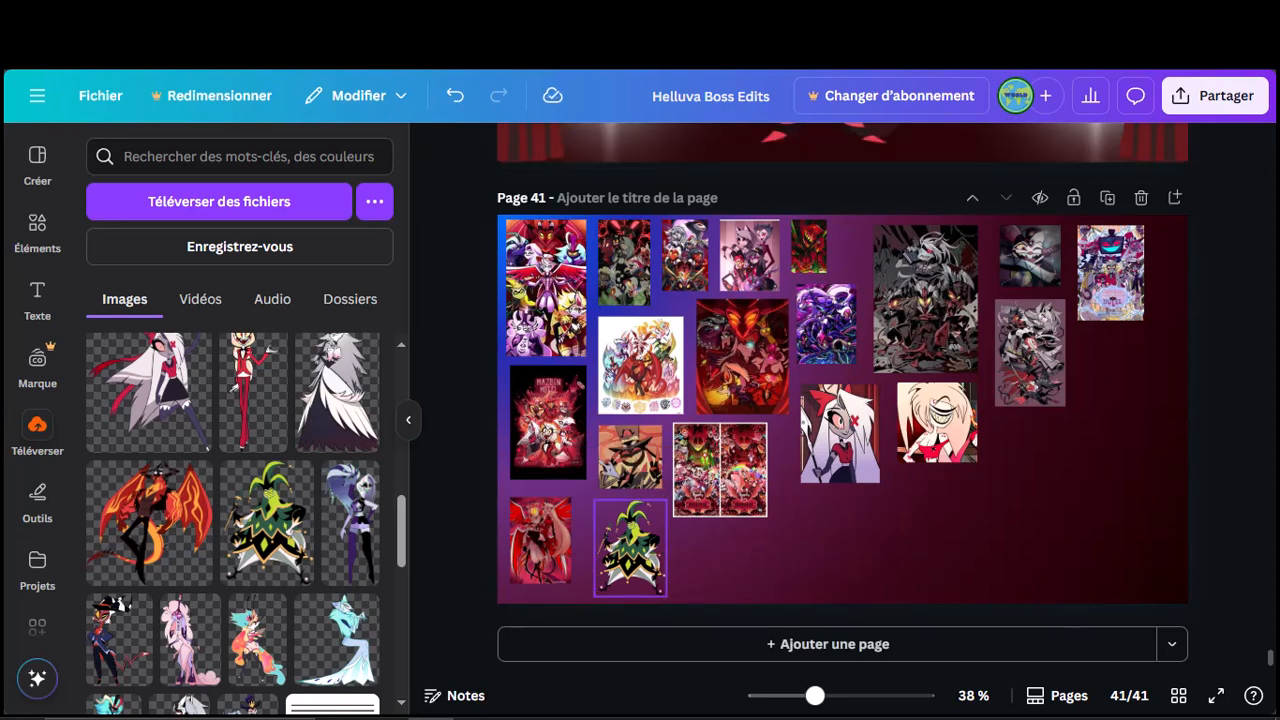
{"action": "left_click", "coordinate": [630, 548]}
{"action": "key", "text": "Delete"}
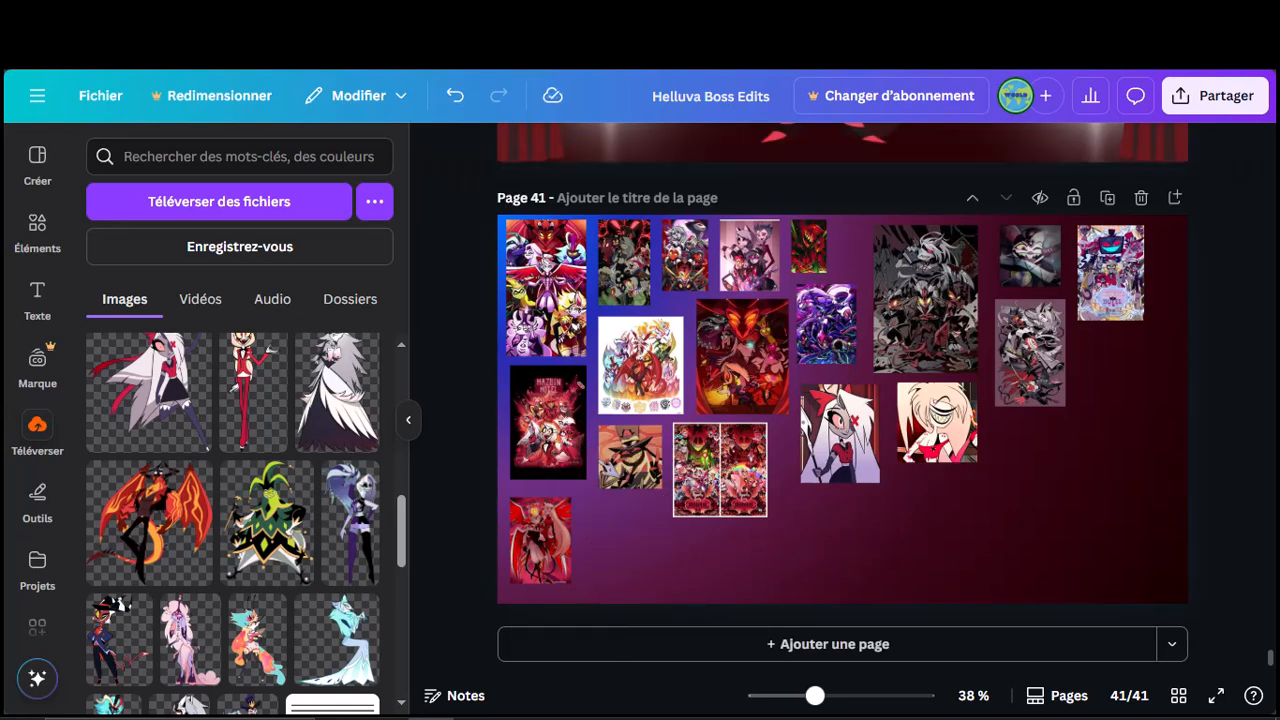
Step: Look through the illustration results for Blue patterns for a suitable backdrop
{"action": "scroll", "coordinate": [233, 520], "scroll_direction": "up", "scroll_amount": 2}
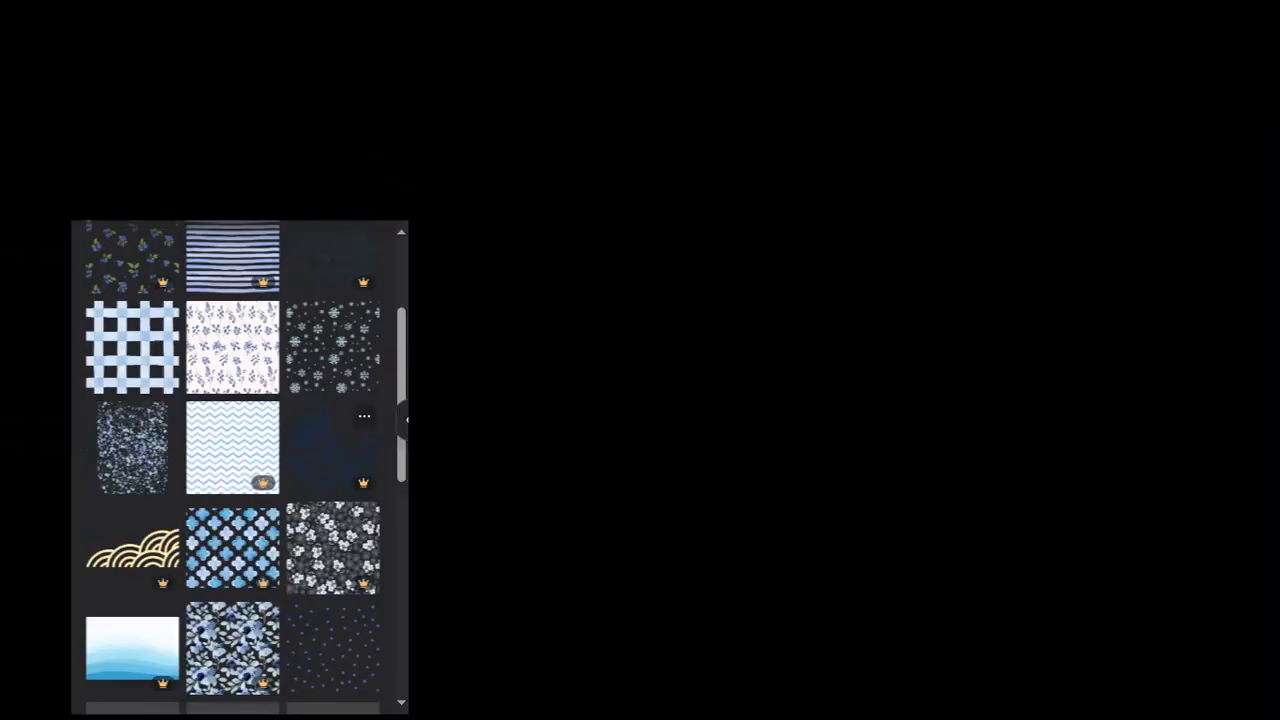
{"action": "scroll", "coordinate": [240, 465], "scroll_direction": "down", "scroll_amount": 2}
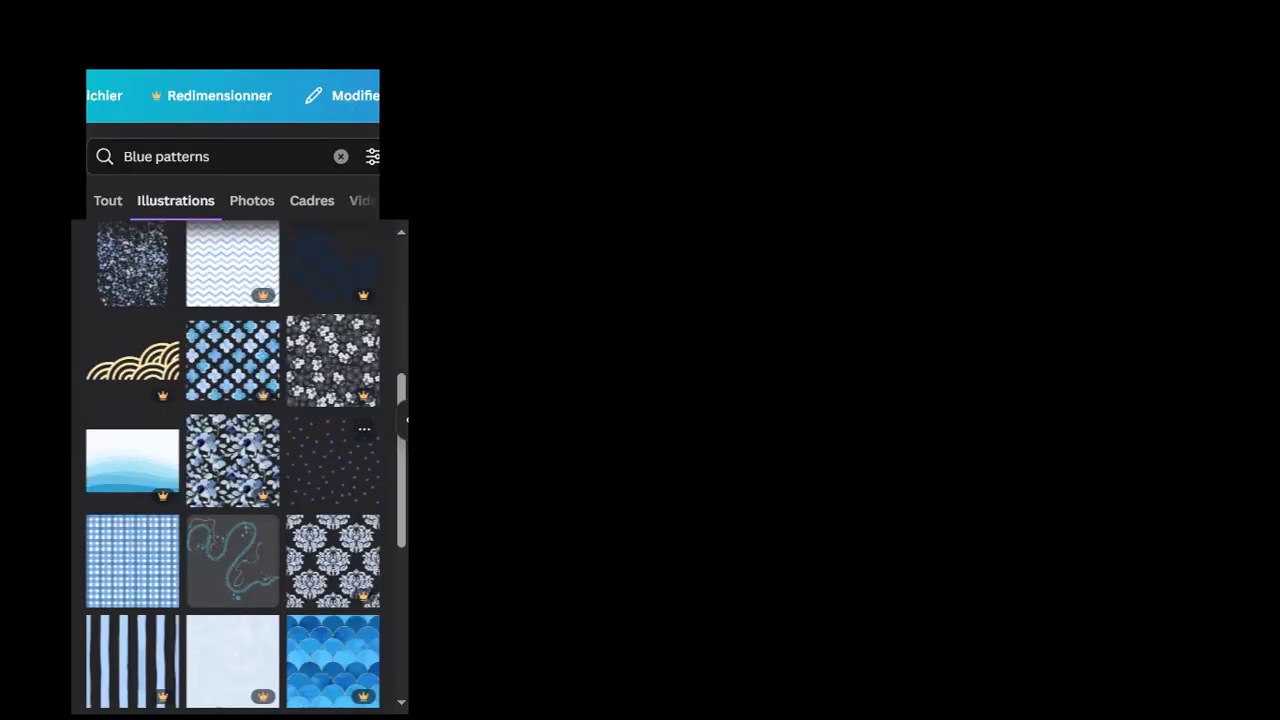
{"action": "scroll", "coordinate": [240, 465], "scroll_direction": "down", "scroll_amount": 1}
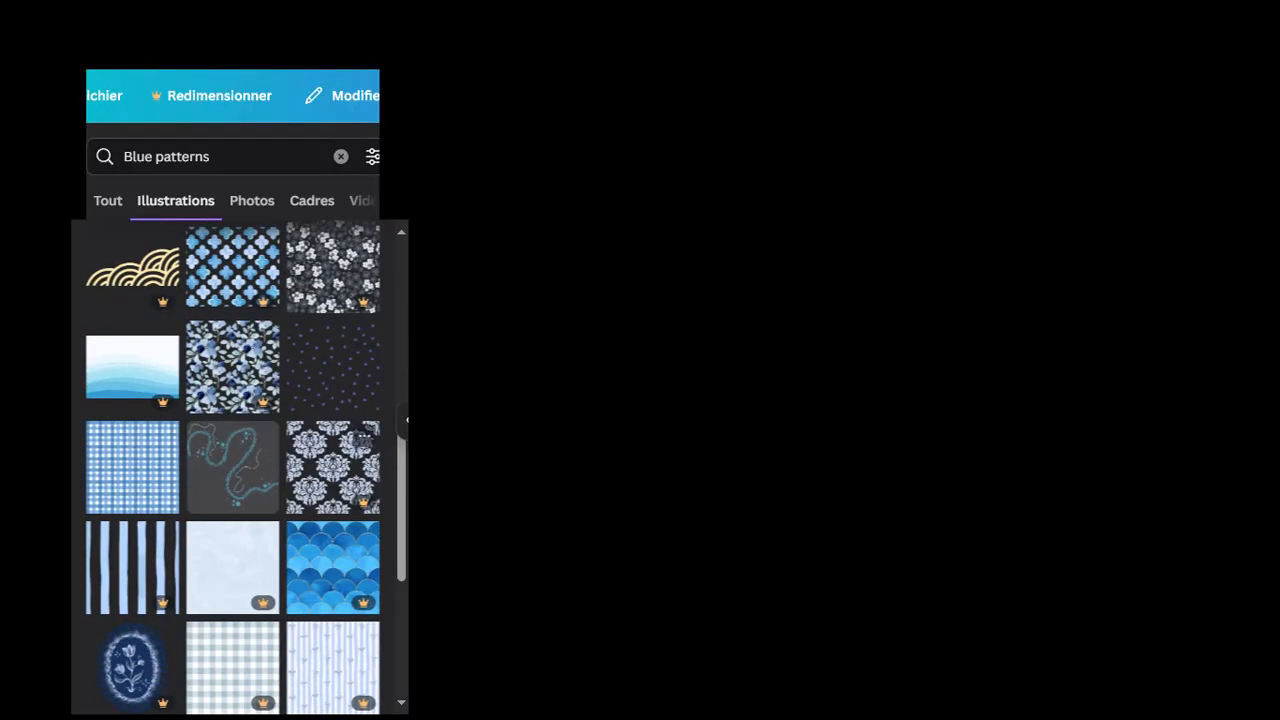
{"action": "scroll", "coordinate": [240, 465], "scroll_direction": "down", "scroll_amount": 3}
{"action": "scroll", "coordinate": [240, 465], "scroll_direction": "down", "scroll_amount": 2}
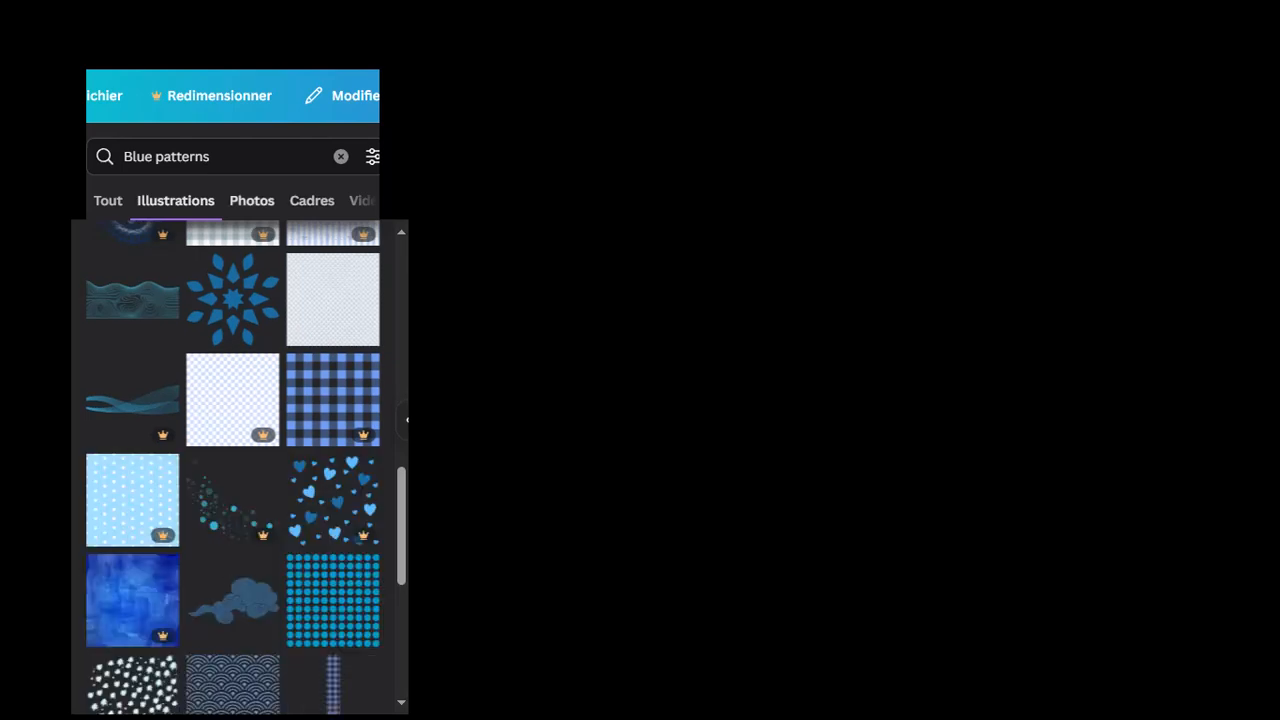
Step: Insert the blue-and-white feathery frost photo from the Blue patterns photo results onto page 41
{"action": "left_click", "coordinate": [251, 200]}
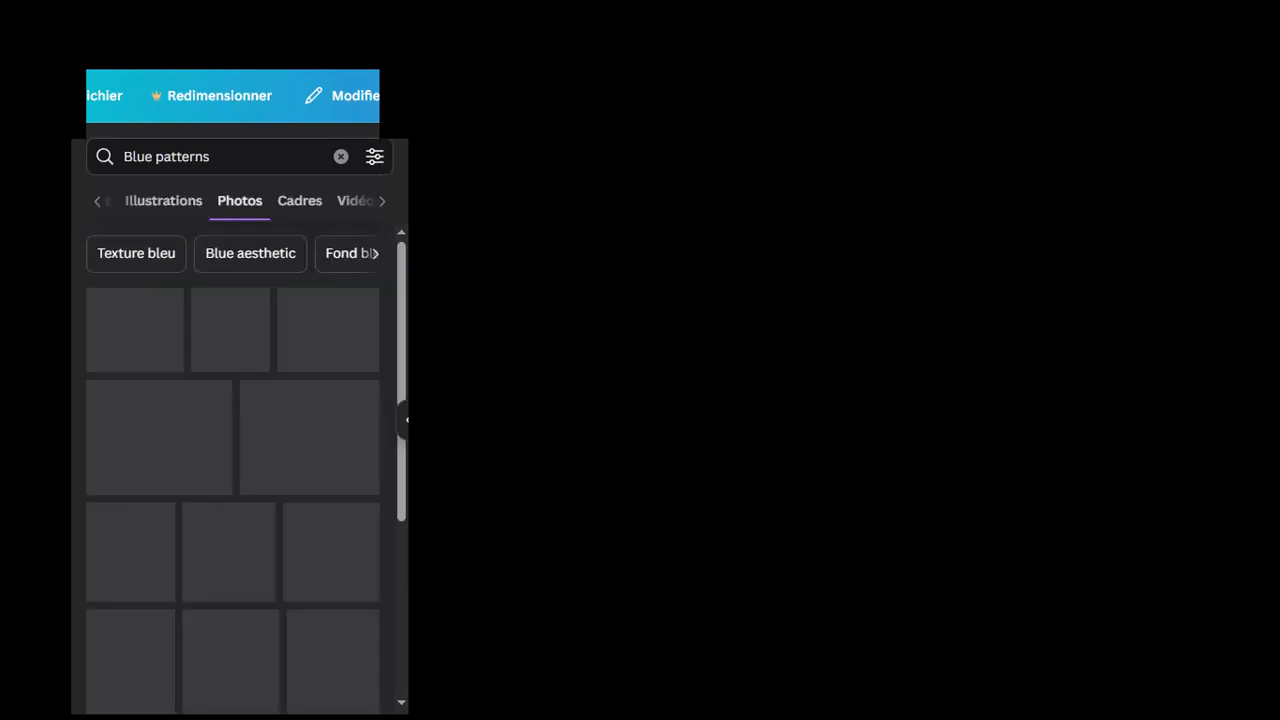
{"action": "scroll", "coordinate": [232, 450], "scroll_direction": "down", "scroll_amount": 5}
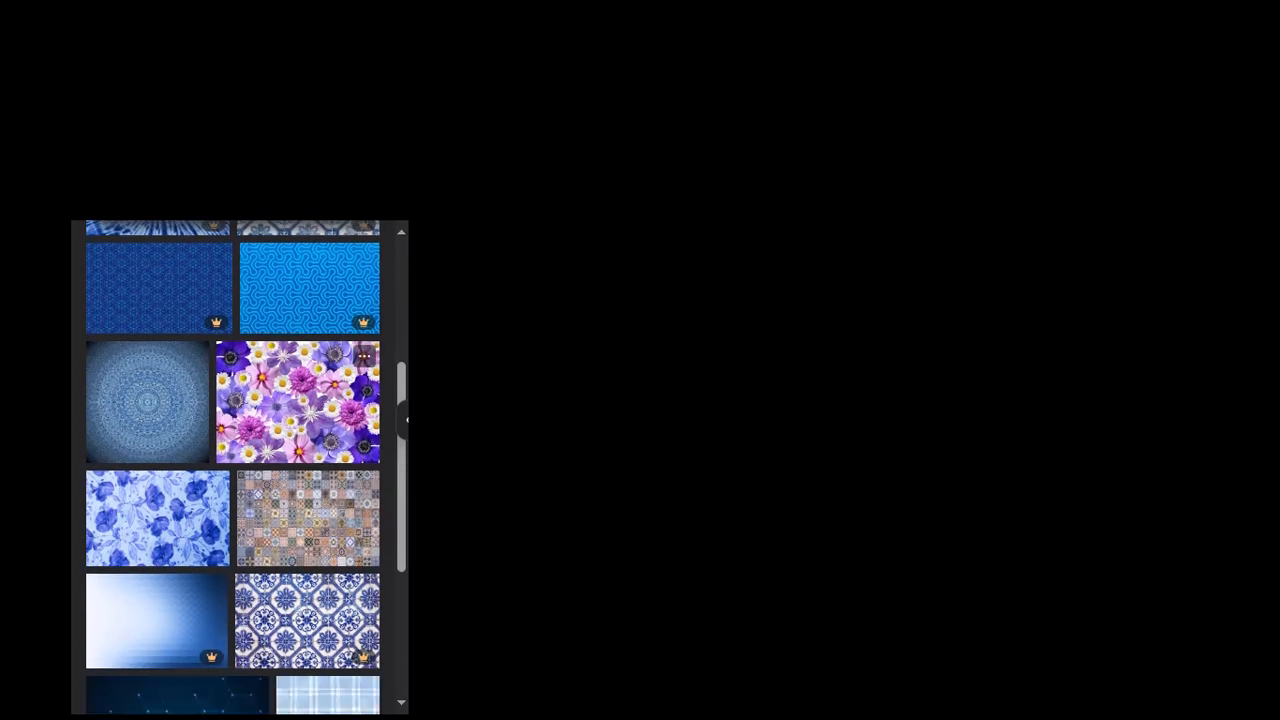
{"action": "scroll", "coordinate": [300, 420], "scroll_direction": "down", "scroll_amount": 1}
{"action": "scroll", "coordinate": [232, 465], "scroll_direction": "down", "scroll_amount": 4}
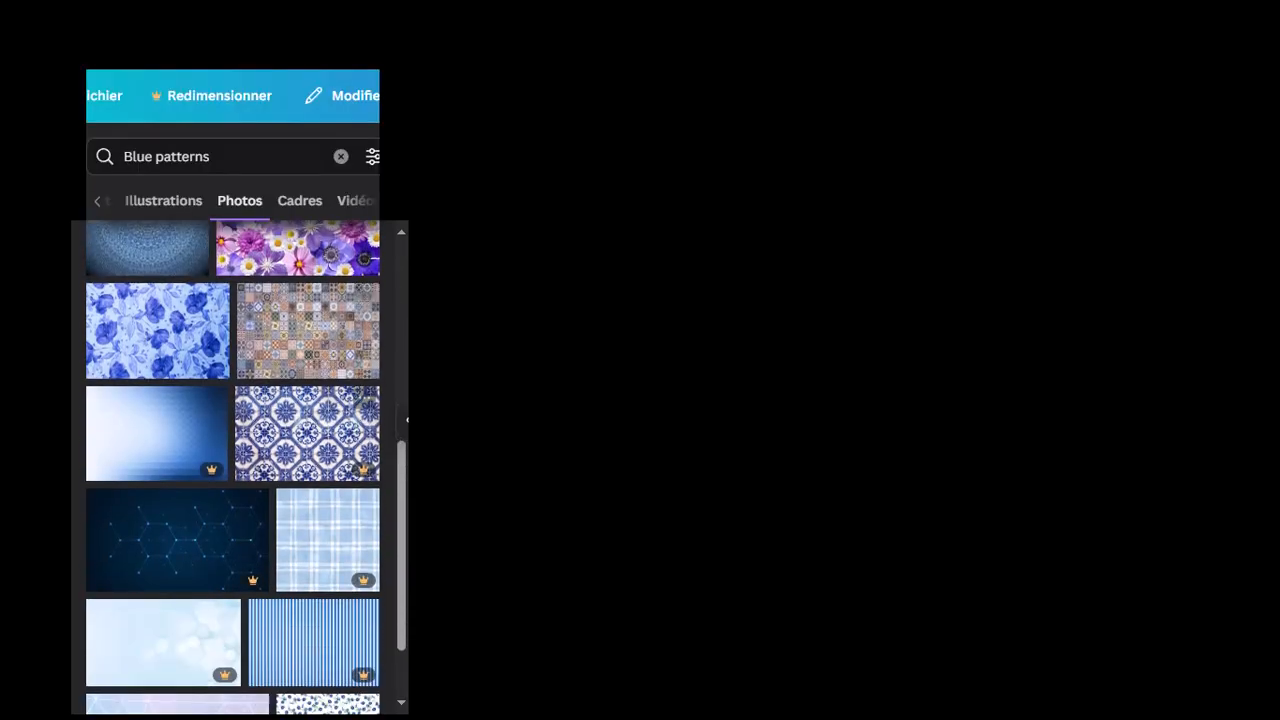
{"action": "scroll", "coordinate": [232, 465], "scroll_direction": "down", "scroll_amount": 2}
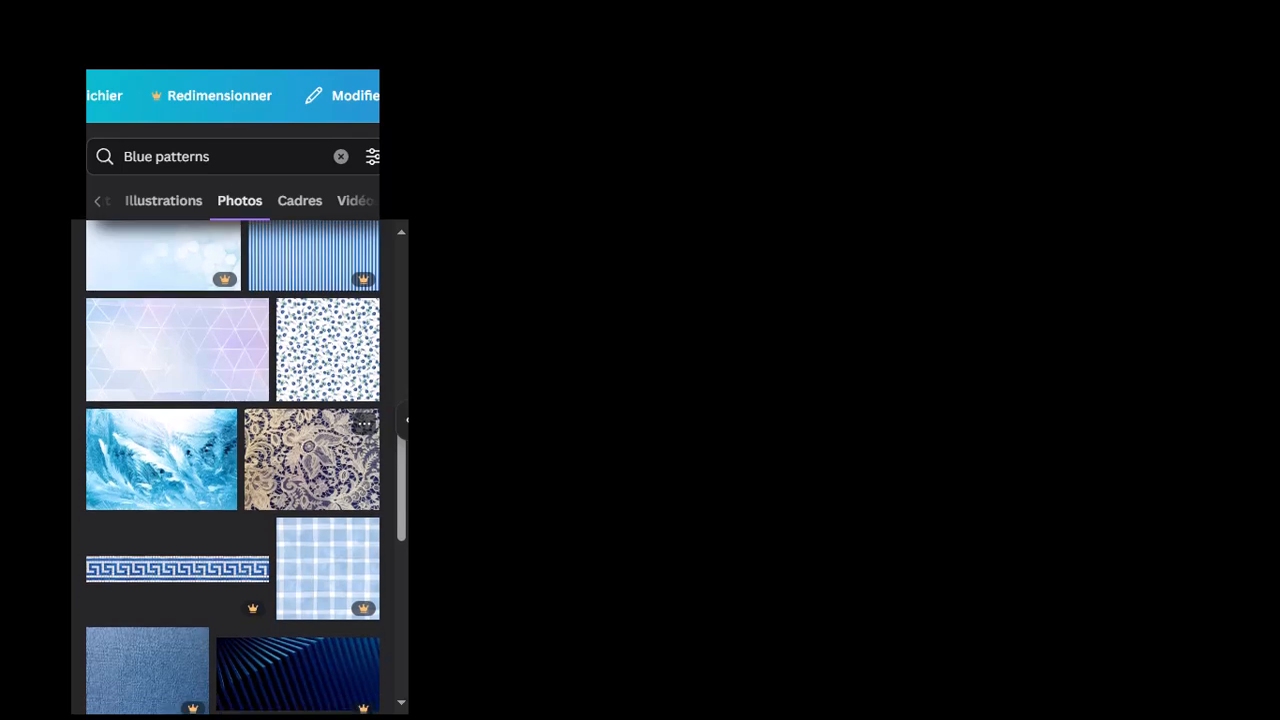
{"action": "scroll", "coordinate": [232, 465], "scroll_direction": "down", "scroll_amount": 3}
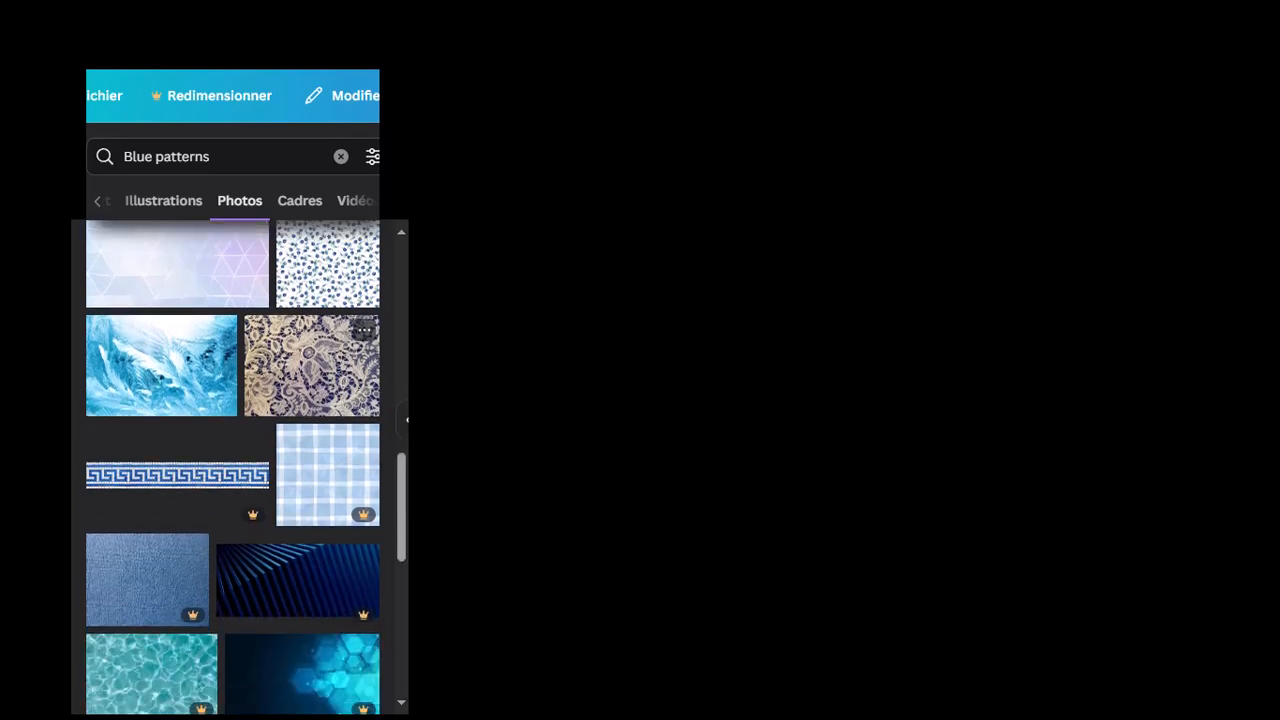
{"action": "scroll", "coordinate": [300, 400], "scroll_direction": "down", "scroll_amount": 3}
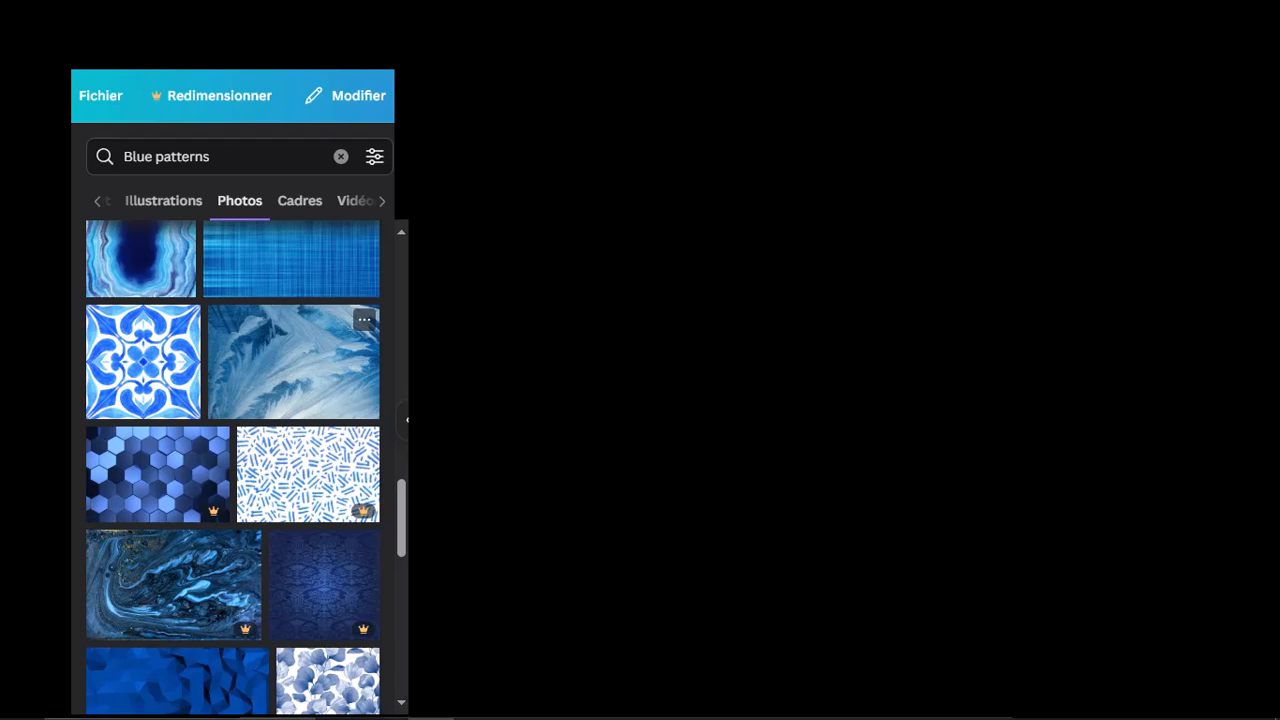
{"action": "left_click", "coordinate": [293, 361]}
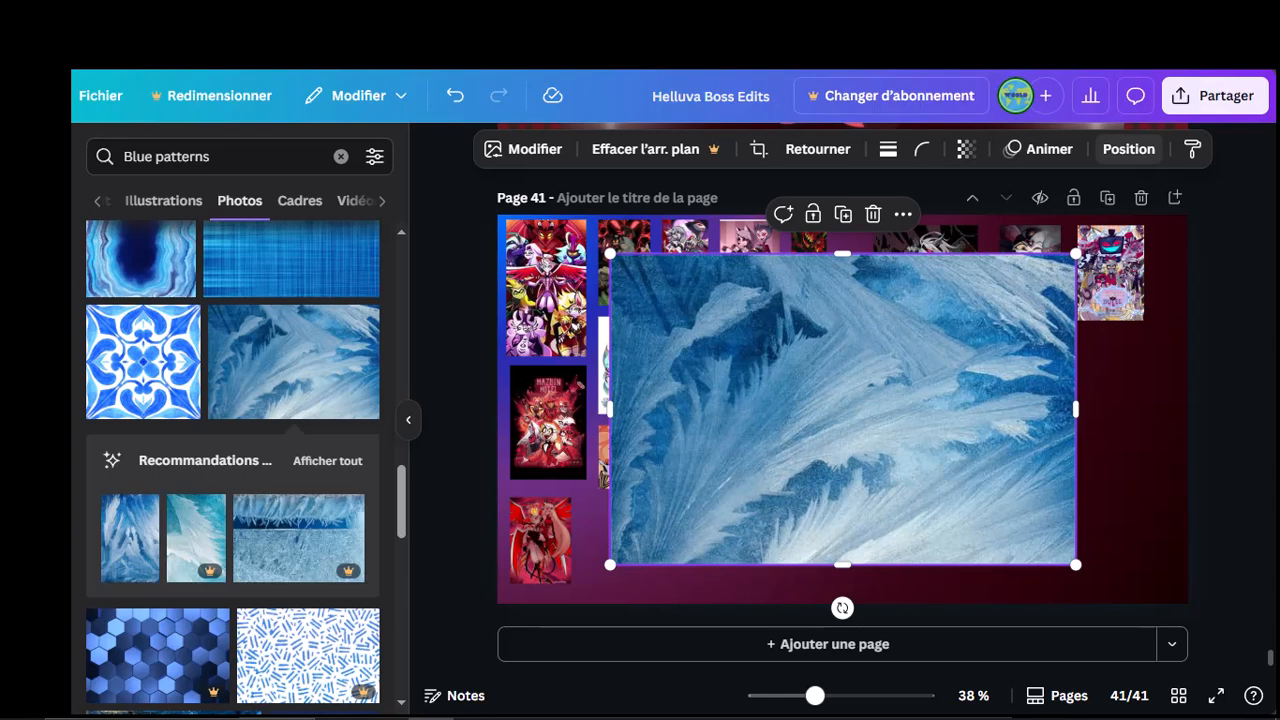
Step: Reorder the frost photo in the layer stack so it sits behind all the character images, directly above the background
{"action": "left_click", "coordinate": [1128, 149]}
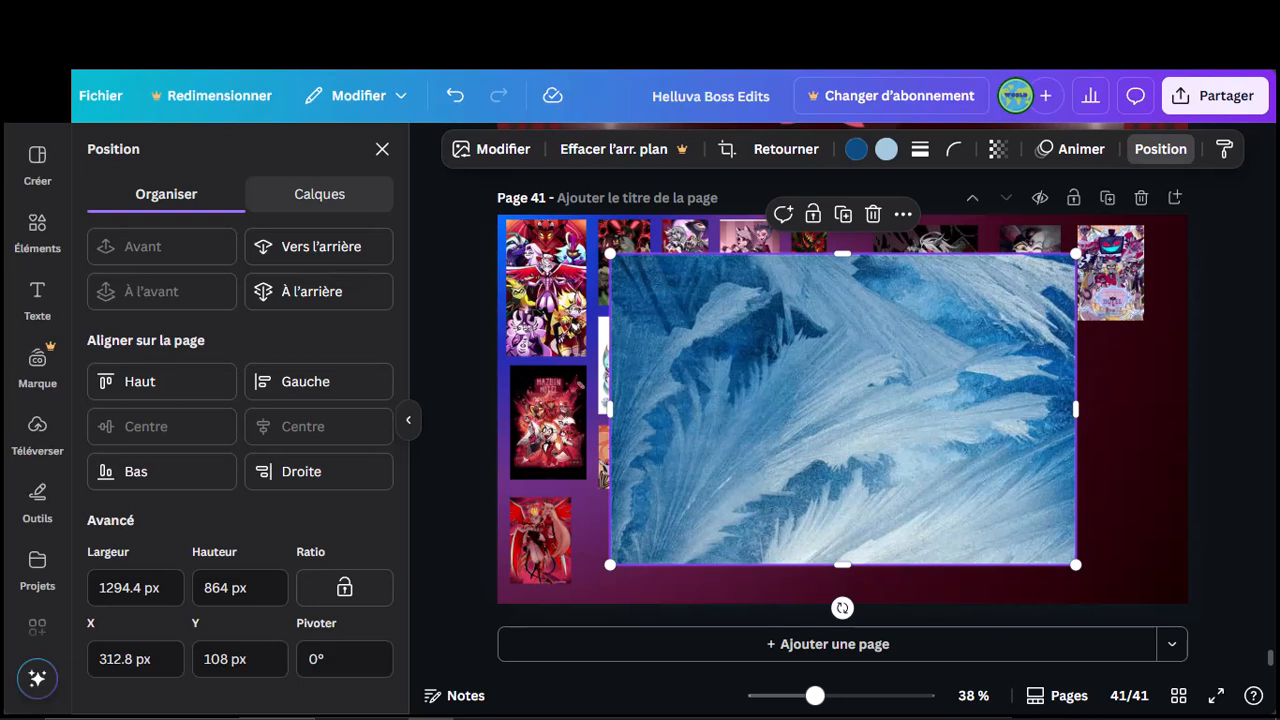
{"action": "left_click", "coordinate": [319, 194]}
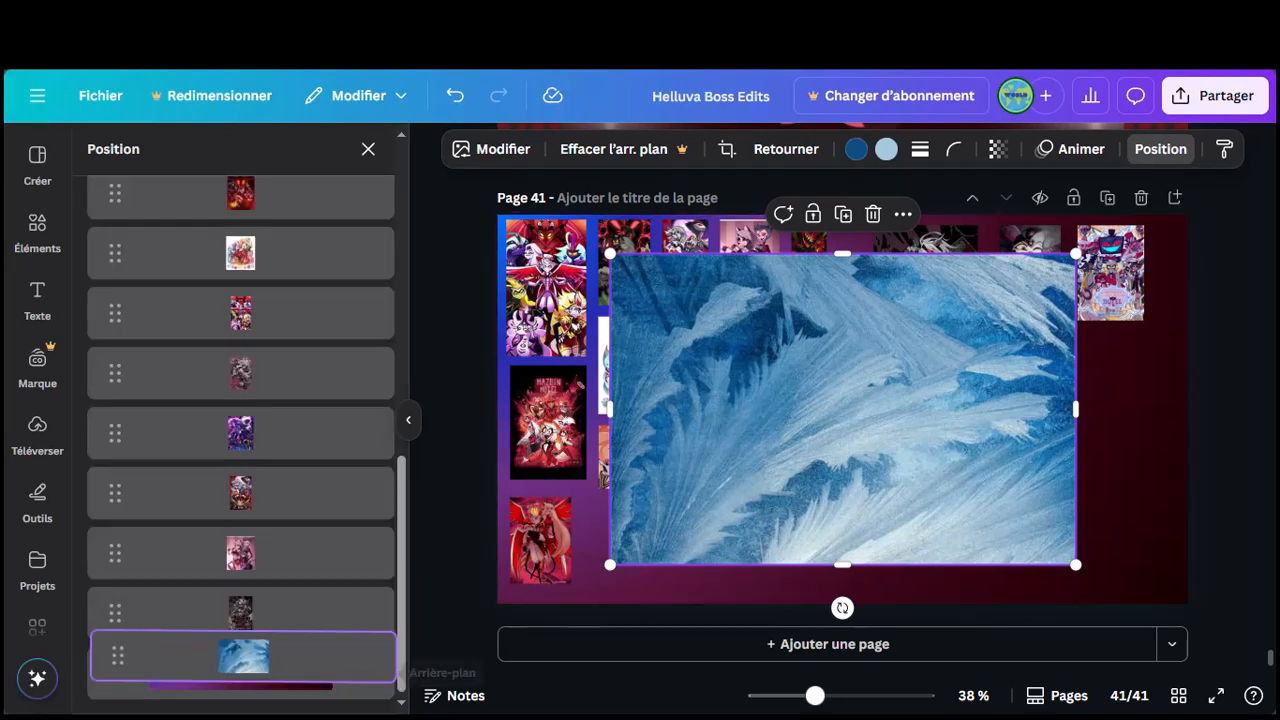
{"action": "left_click_drag", "start_coordinate": [243, 656], "coordinate": [243, 673]}
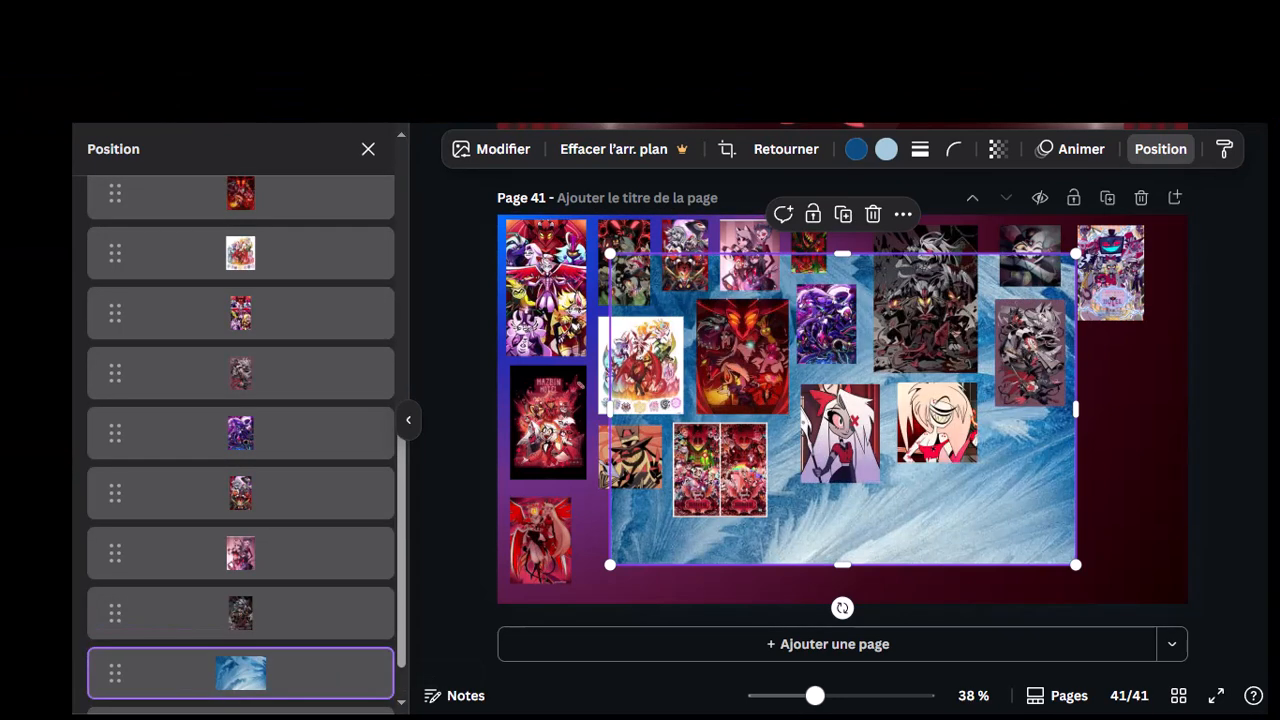
Step: Enlarge the frost photo until it covers the whole of page 41 and set its transparency to 31
{"action": "left_click_drag", "start_coordinate": [842, 409], "coordinate": [730, 369]}
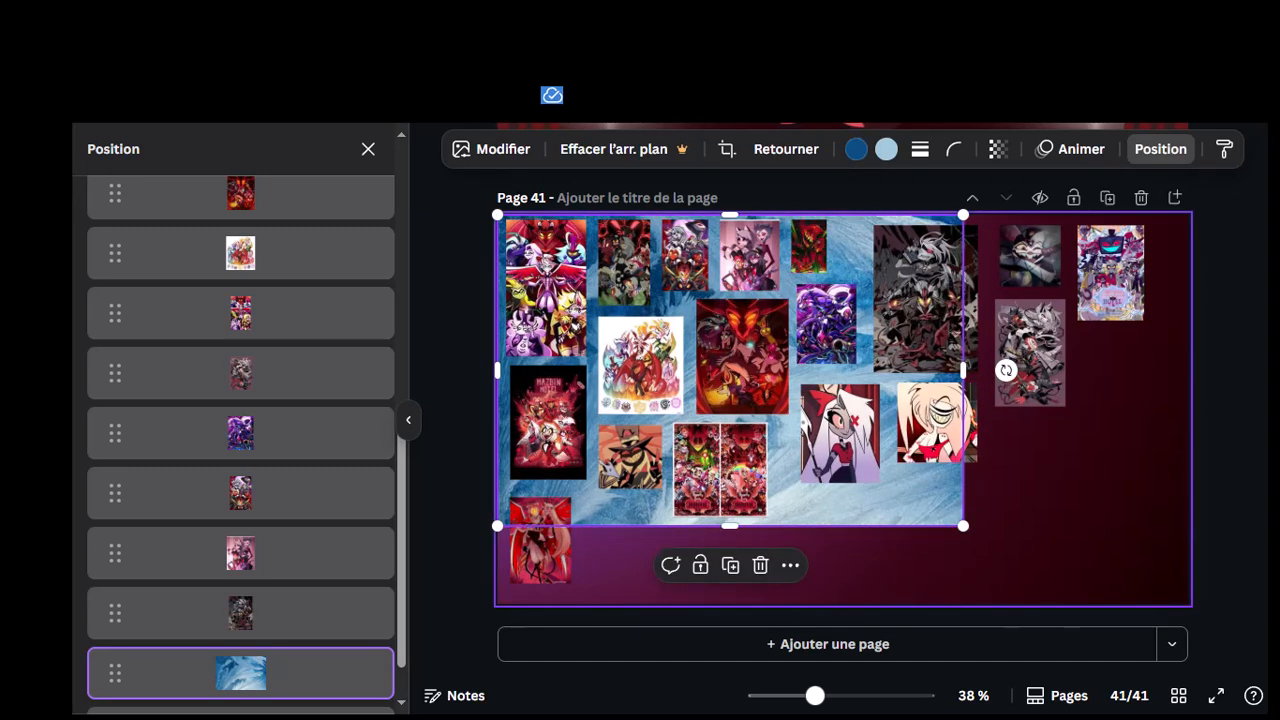
{"action": "left_click_drag", "start_coordinate": [963, 525], "coordinate": [977, 493]}
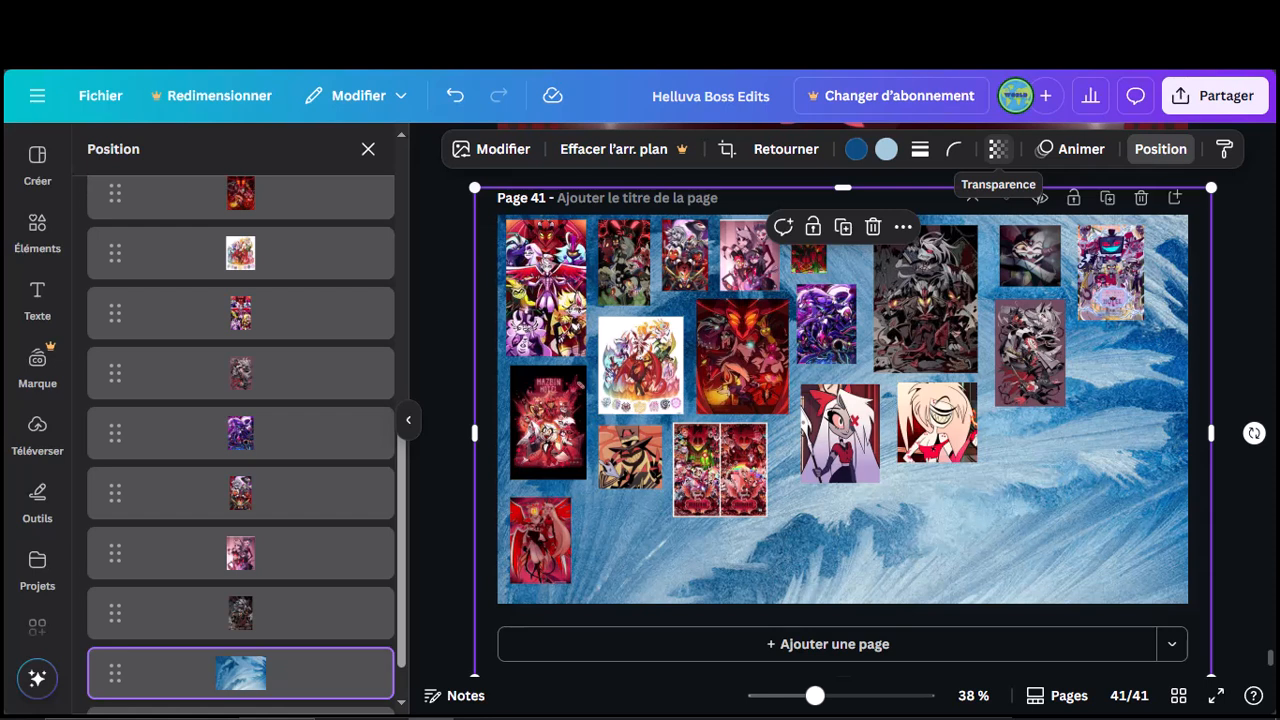
{"action": "left_click", "coordinate": [997, 149]}
{"action": "left_click_drag", "start_coordinate": [1043, 226], "coordinate": [946, 226]}
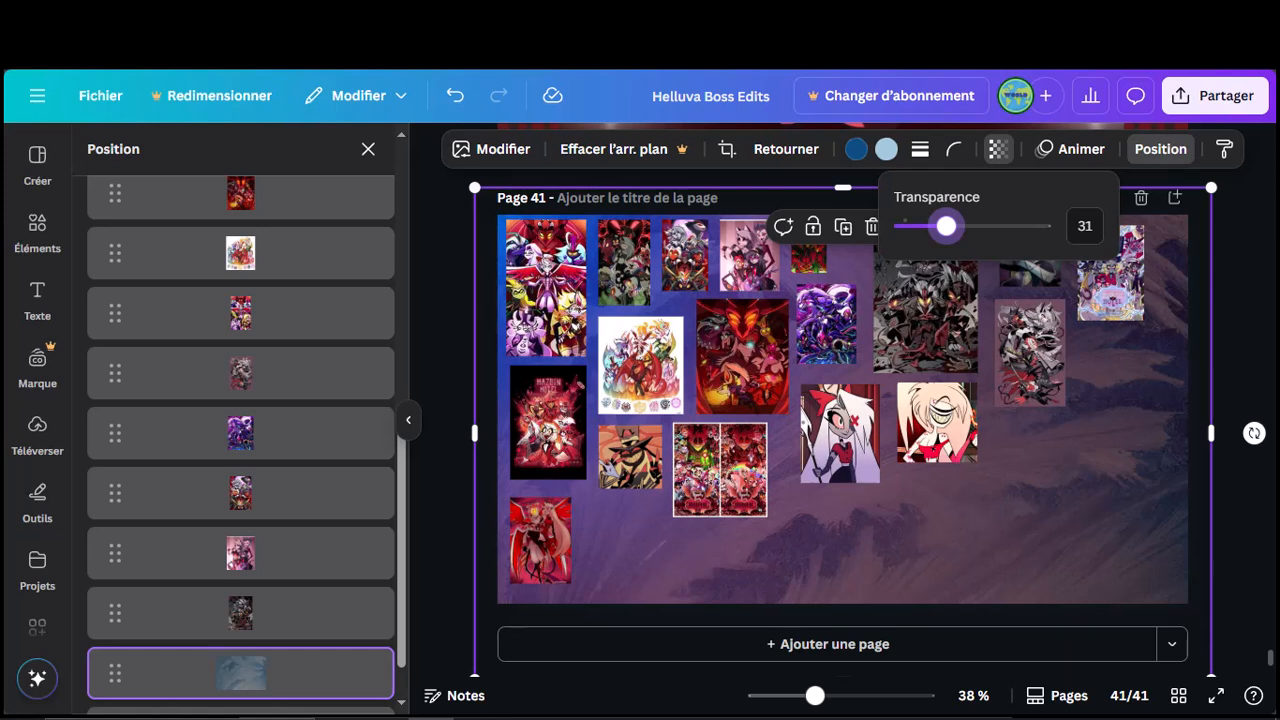
{"action": "left_click", "coordinate": [998, 149]}
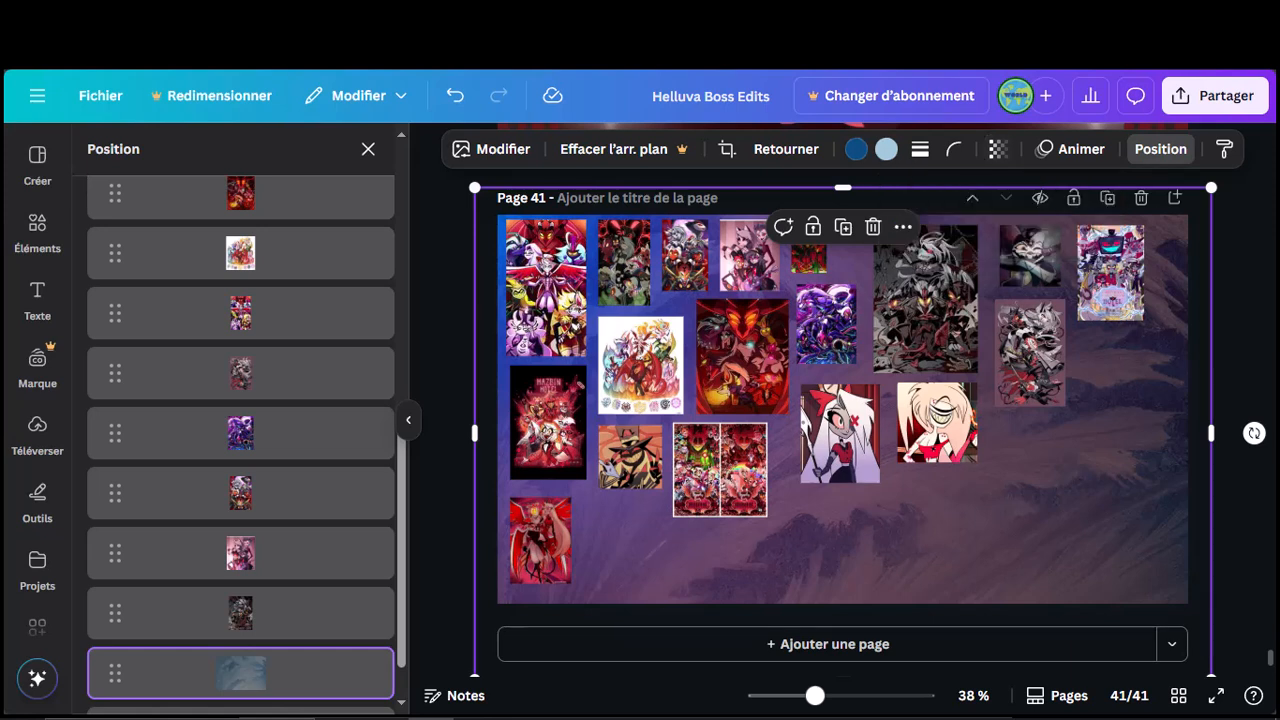
Step: Search the illustration elements for "Gold Patterns" in place of the Blue patterns results
{"action": "left_click", "coordinate": [37, 232]}
{"action": "key", "text": "Escape"}
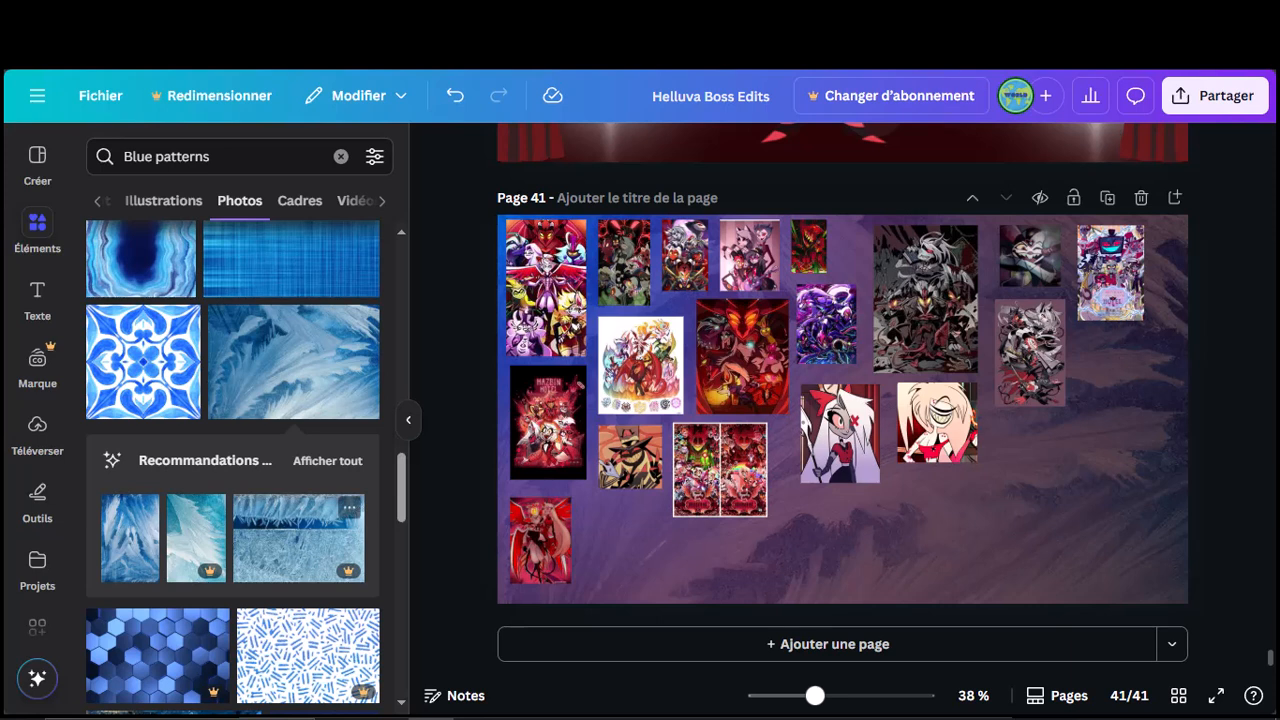
{"action": "scroll", "coordinate": [298, 538], "scroll_direction": "up", "scroll_amount": 7}
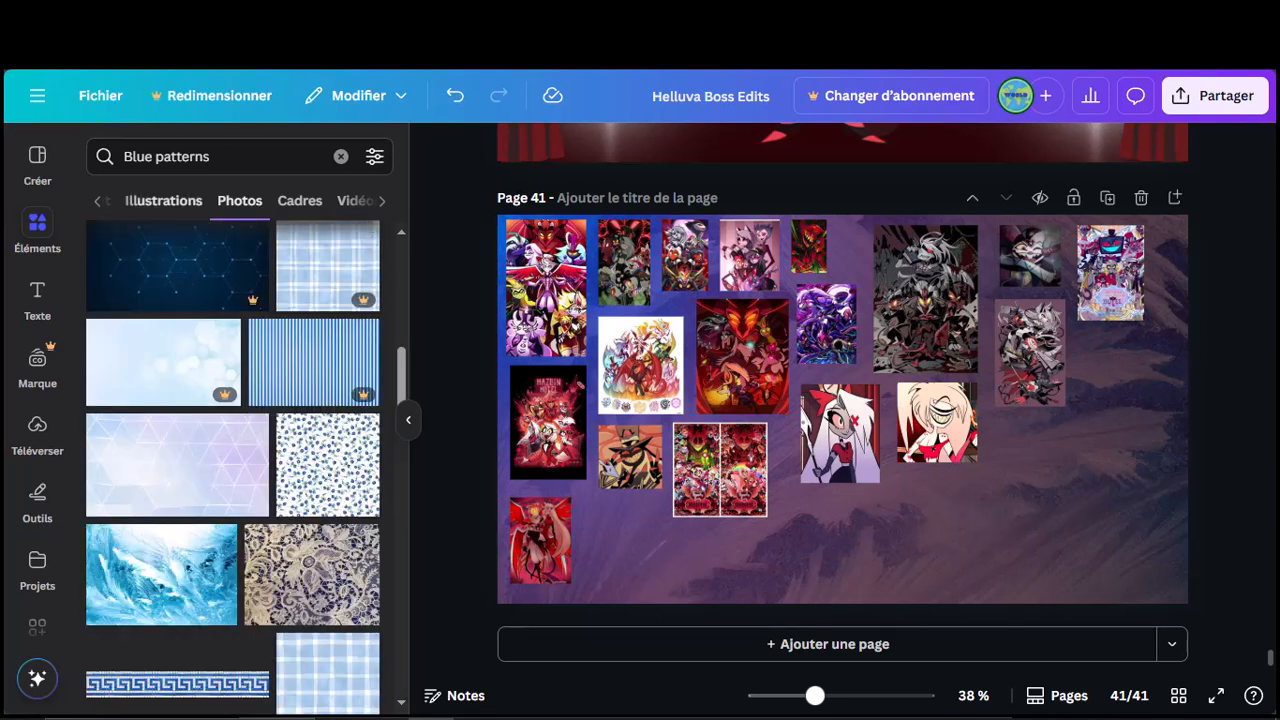
{"action": "left_click", "coordinate": [163, 200]}
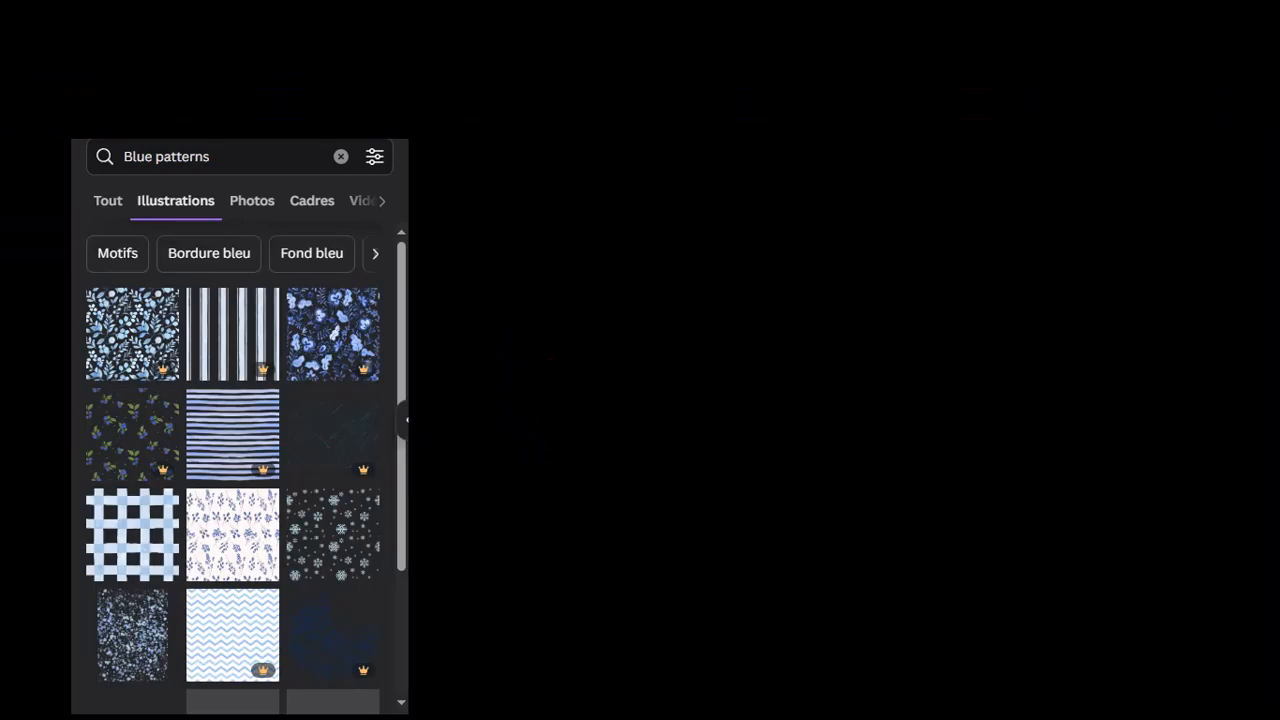
{"action": "scroll", "coordinate": [232, 450], "scroll_direction": "down", "scroll_amount": 2}
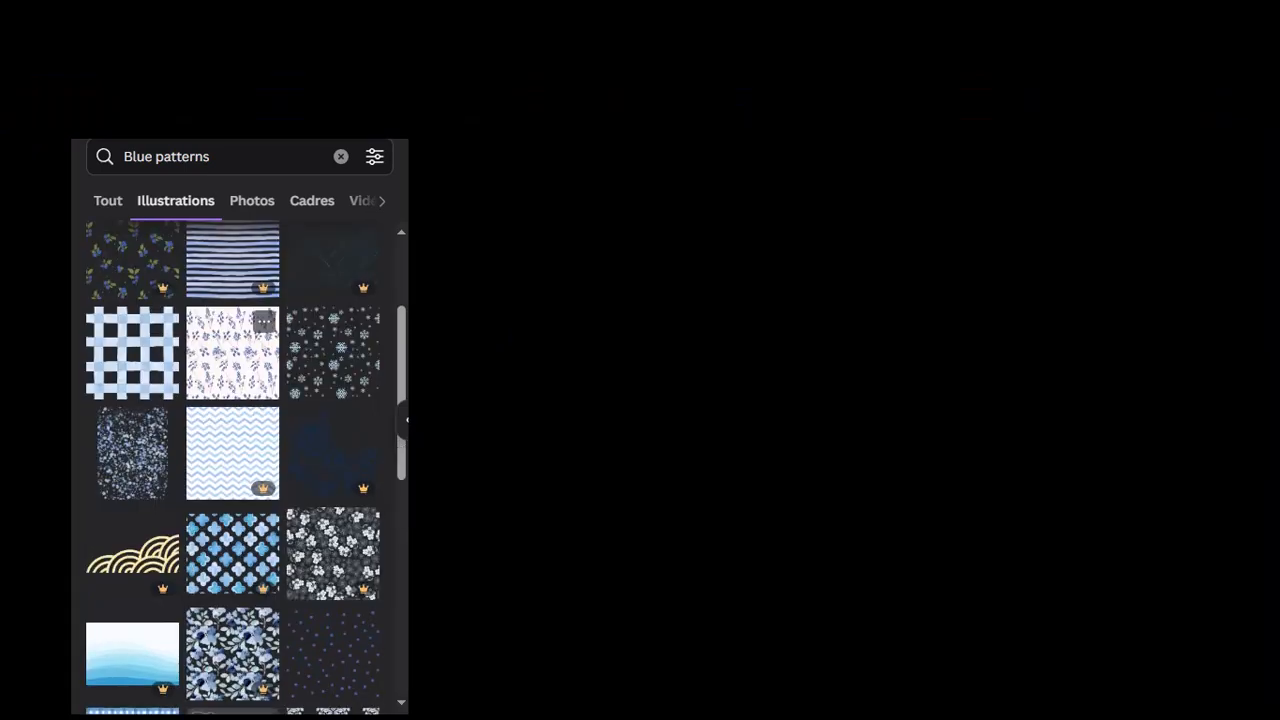
{"action": "scroll", "coordinate": [232, 352], "scroll_direction": "up", "scroll_amount": 2}
{"action": "left_click", "coordinate": [232, 156]}
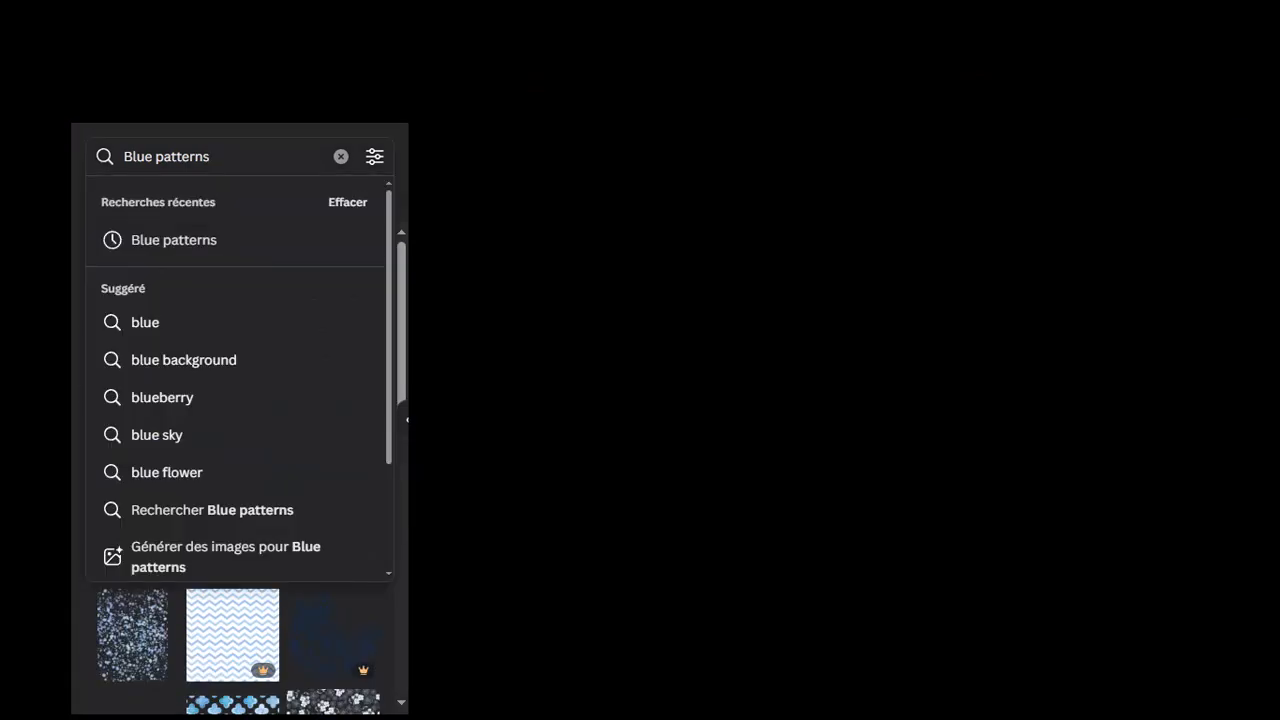
{"action": "key", "text": "BackSpace"}
{"action": "key", "text": "BackSpace"}
{"action": "key", "text": "BackSpace"}
{"action": "key", "text": "BackSpace"}
{"action": "key", "text": "BackSpace"}
{"action": "key", "text": "BackSpace"}
{"action": "key", "text": "BackSpace"}
{"action": "key", "text": "BackSpace"}
{"action": "key", "text": "BackSpace"}
{"action": "key", "text": "BackSpace"}
{"action": "key", "text": "BackSpace"}
{"action": "key", "text": "BackSpace"}
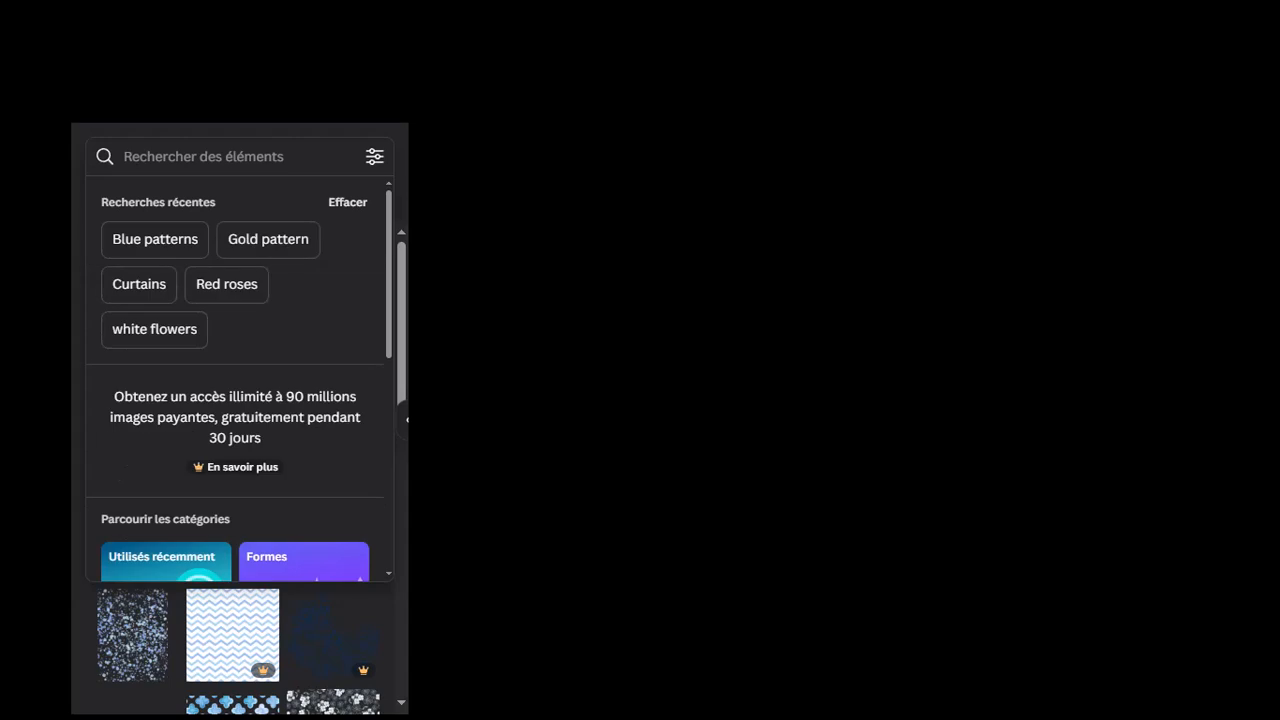
{"action": "type", "text": "Gold"}
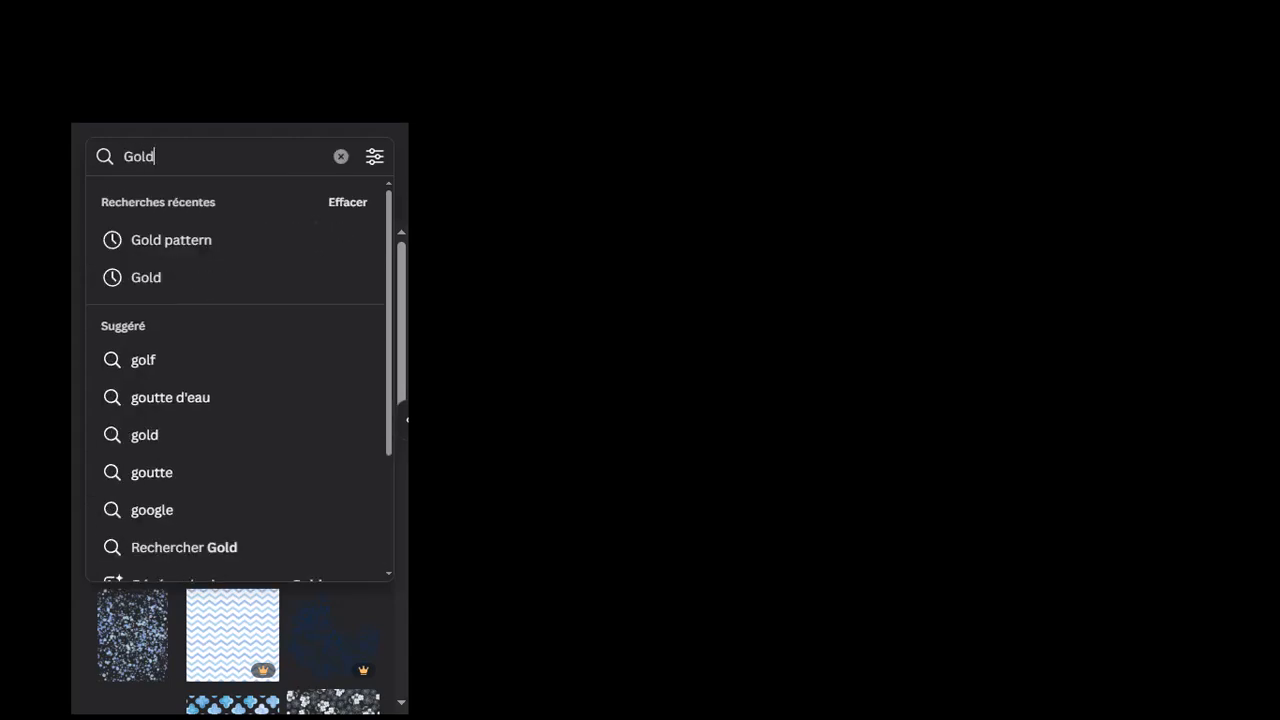
{"action": "type", "text": " Pattern"}
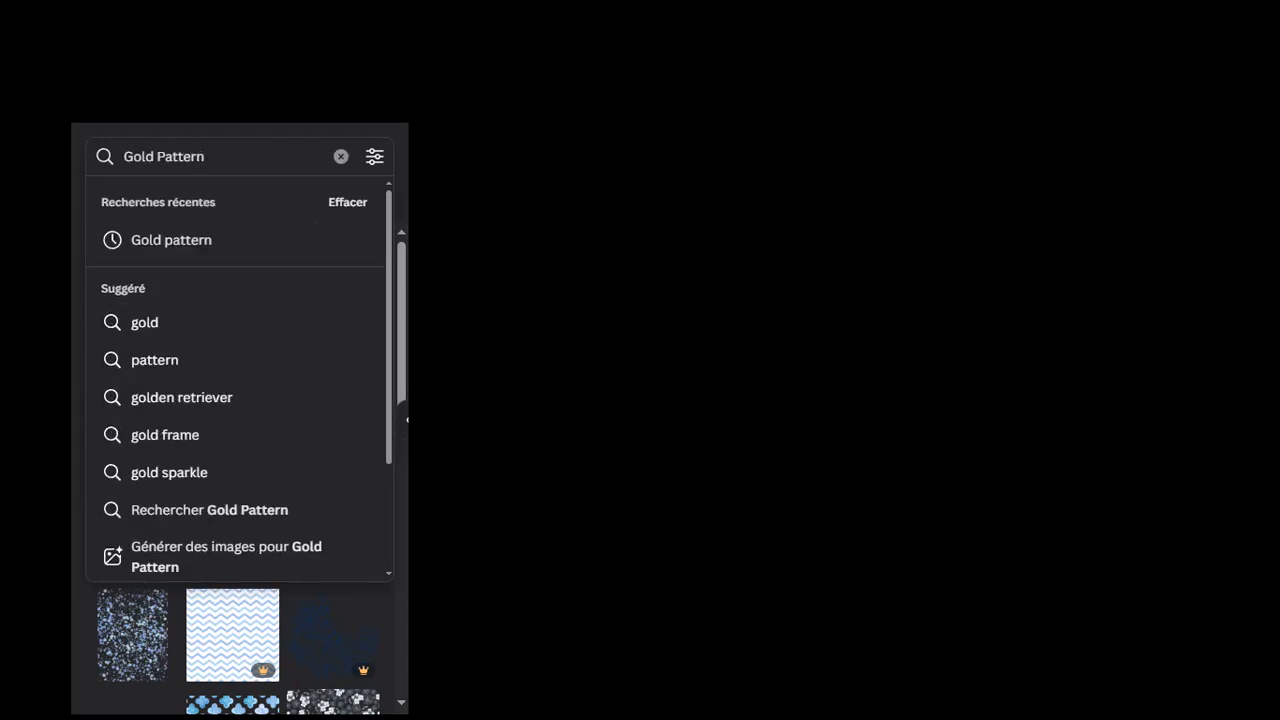
{"action": "type", "text": "s"}
{"action": "key", "text": "Return"}
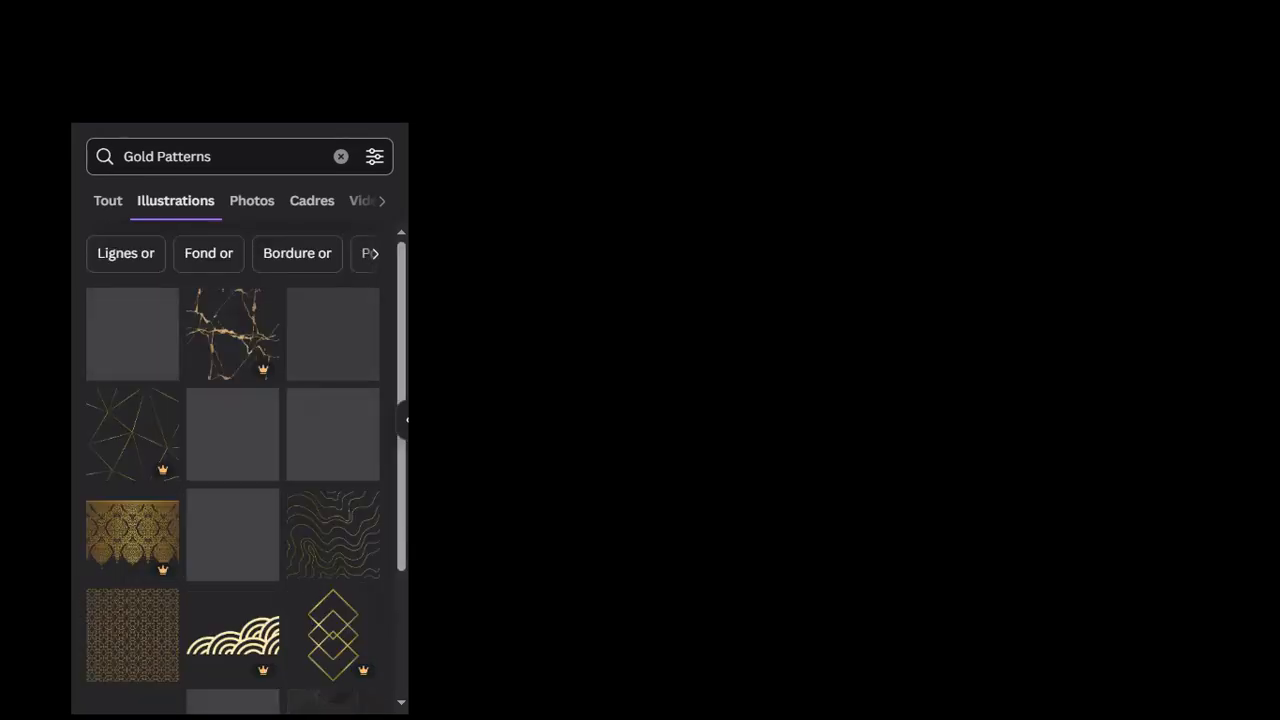
Step: Try the round gold mandala and a recommended hanging gold ornament on page 41, deleting each one
{"action": "scroll", "coordinate": [232, 440], "scroll_direction": "down", "scroll_amount": 2}
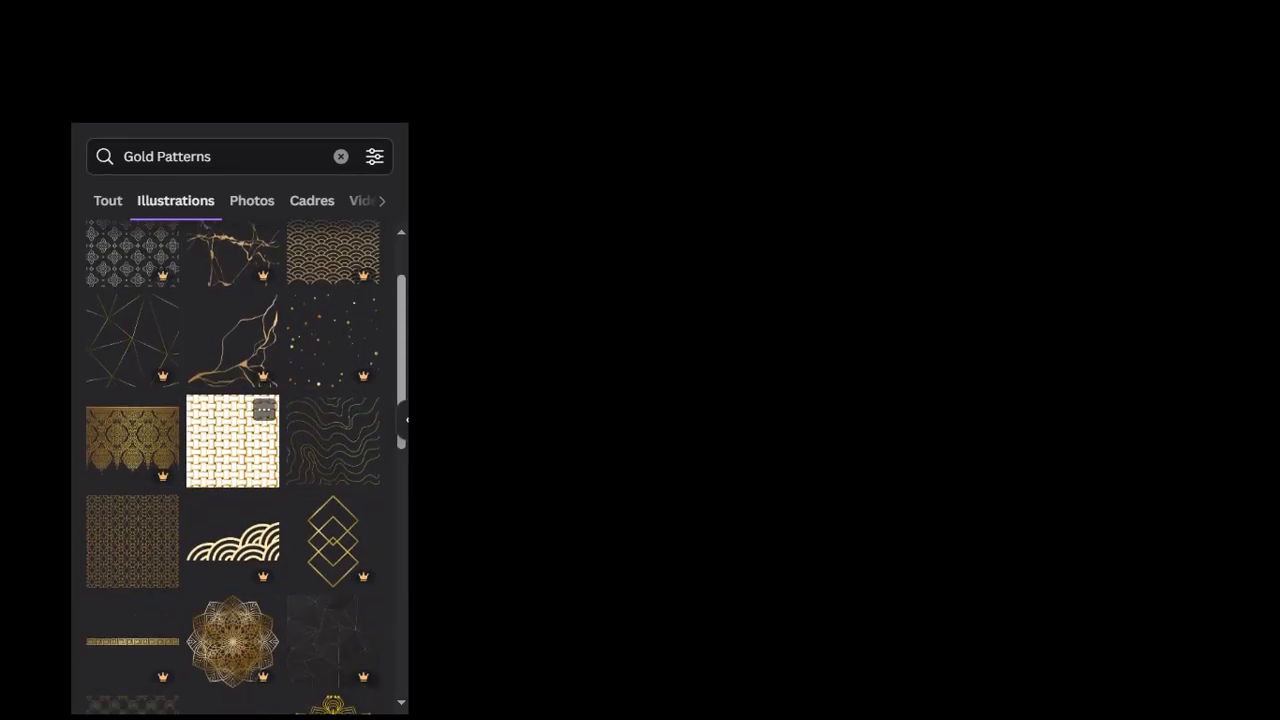
{"action": "scroll", "coordinate": [232, 440], "scroll_direction": "down", "scroll_amount": 5}
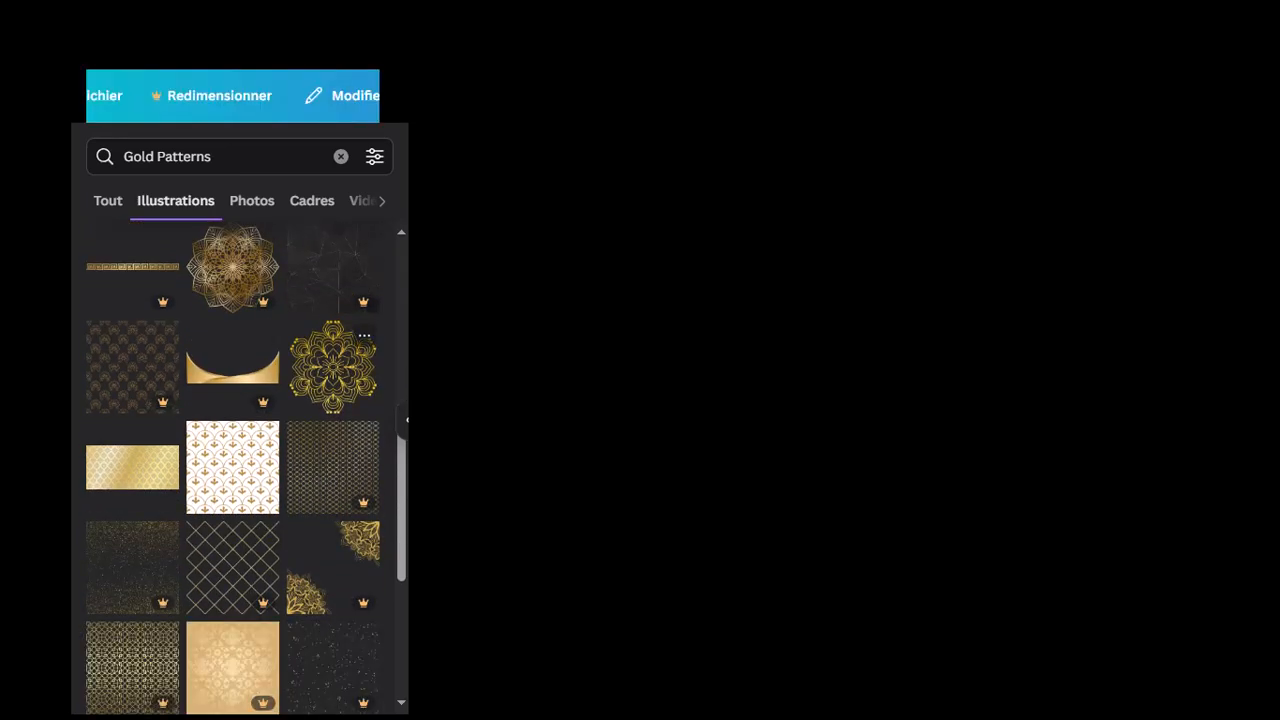
{"action": "left_click", "coordinate": [333, 367]}
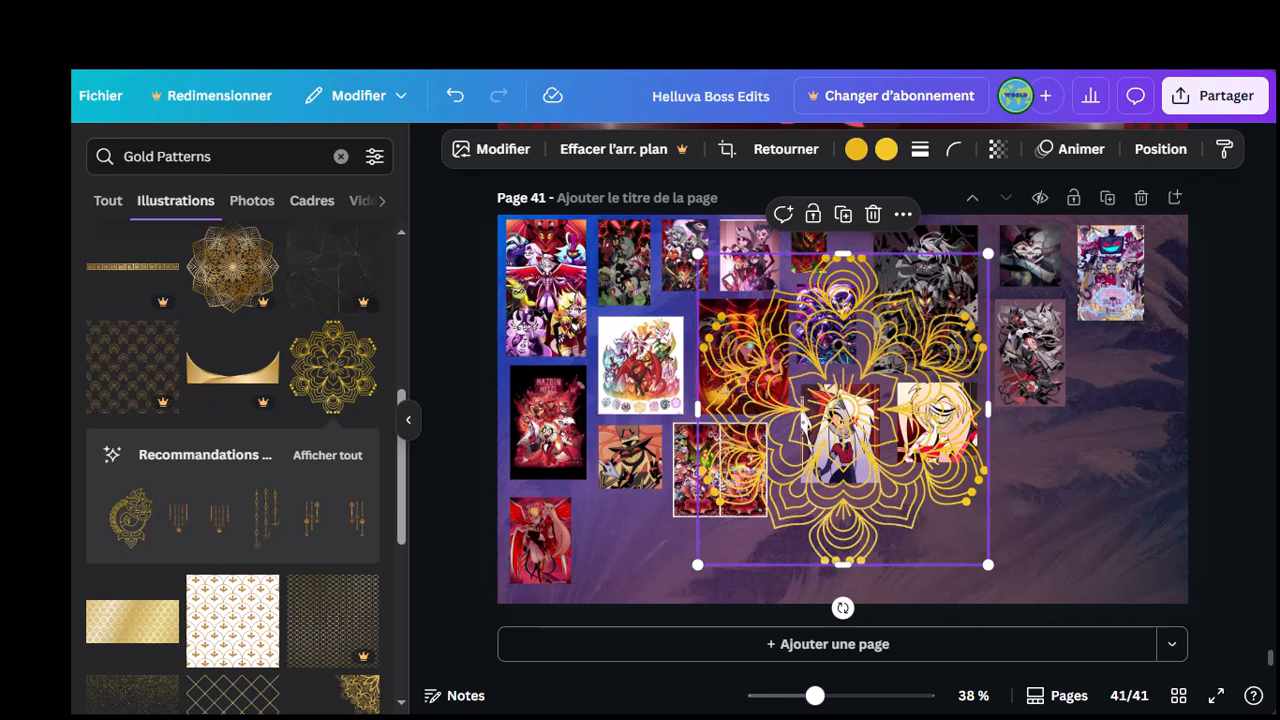
{"action": "left_click", "coordinate": [873, 214]}
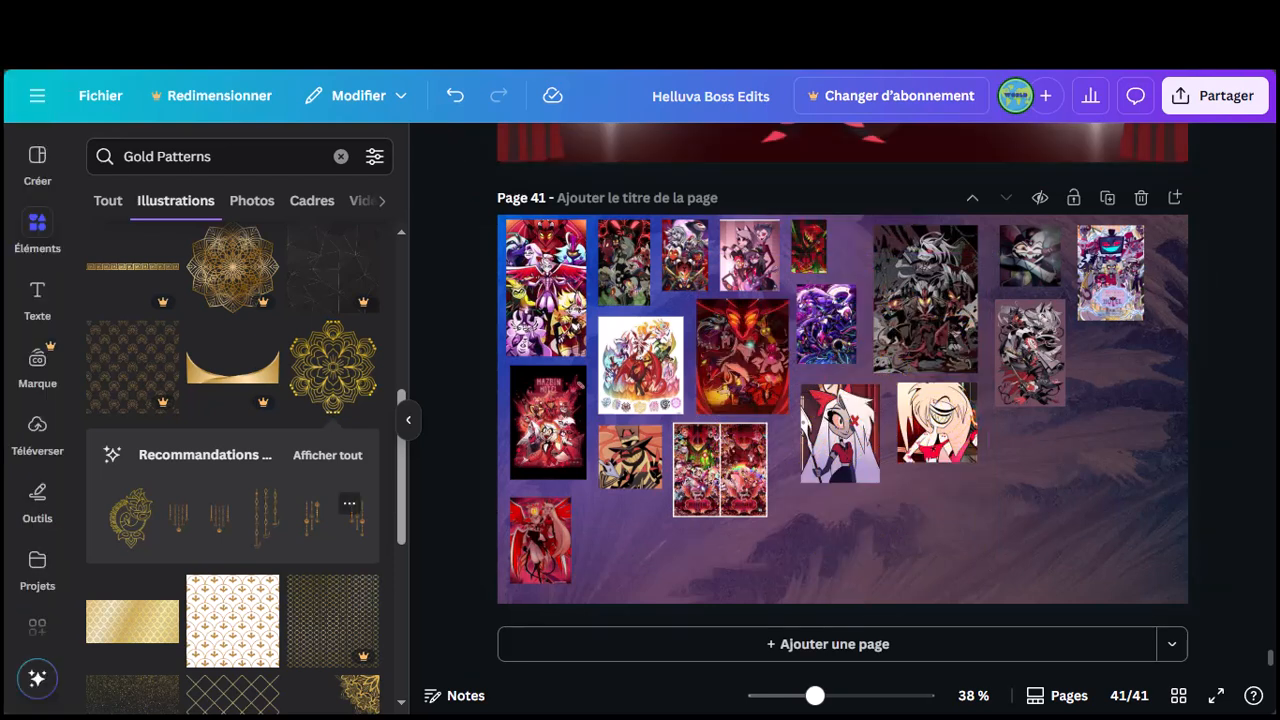
{"action": "key", "text": "ctrl+z"}
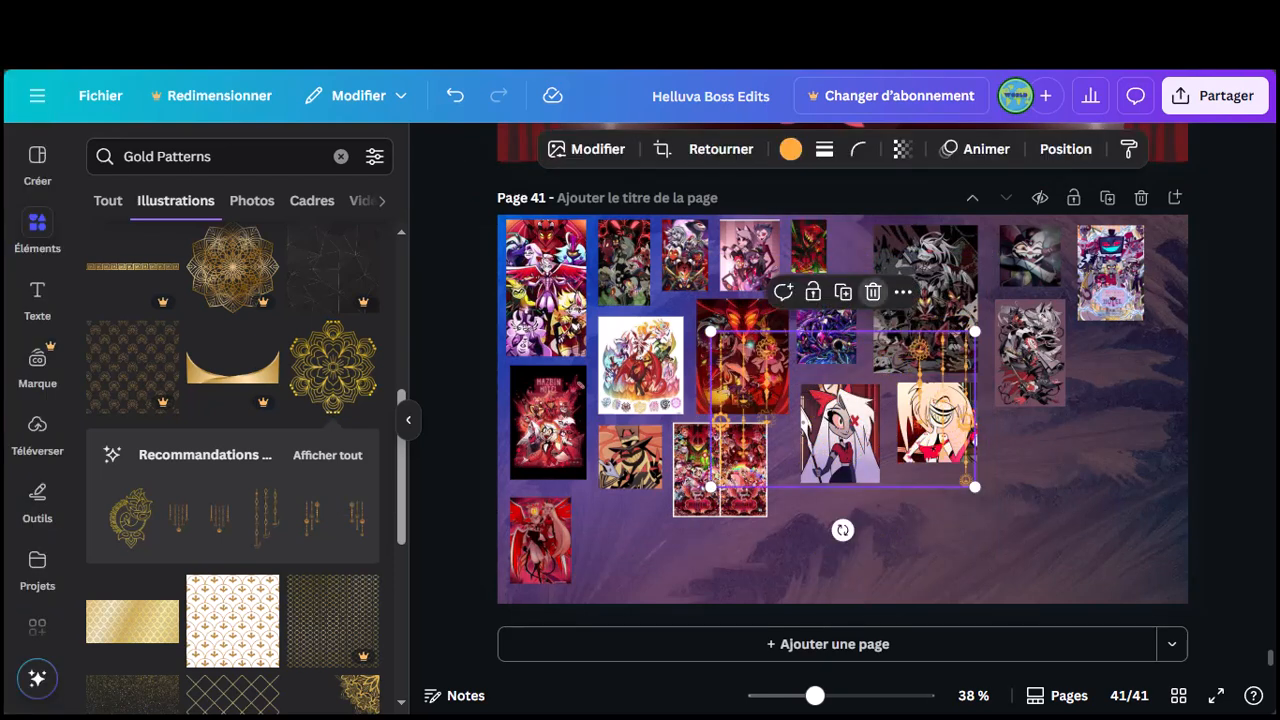
{"action": "left_click", "coordinate": [873, 291]}
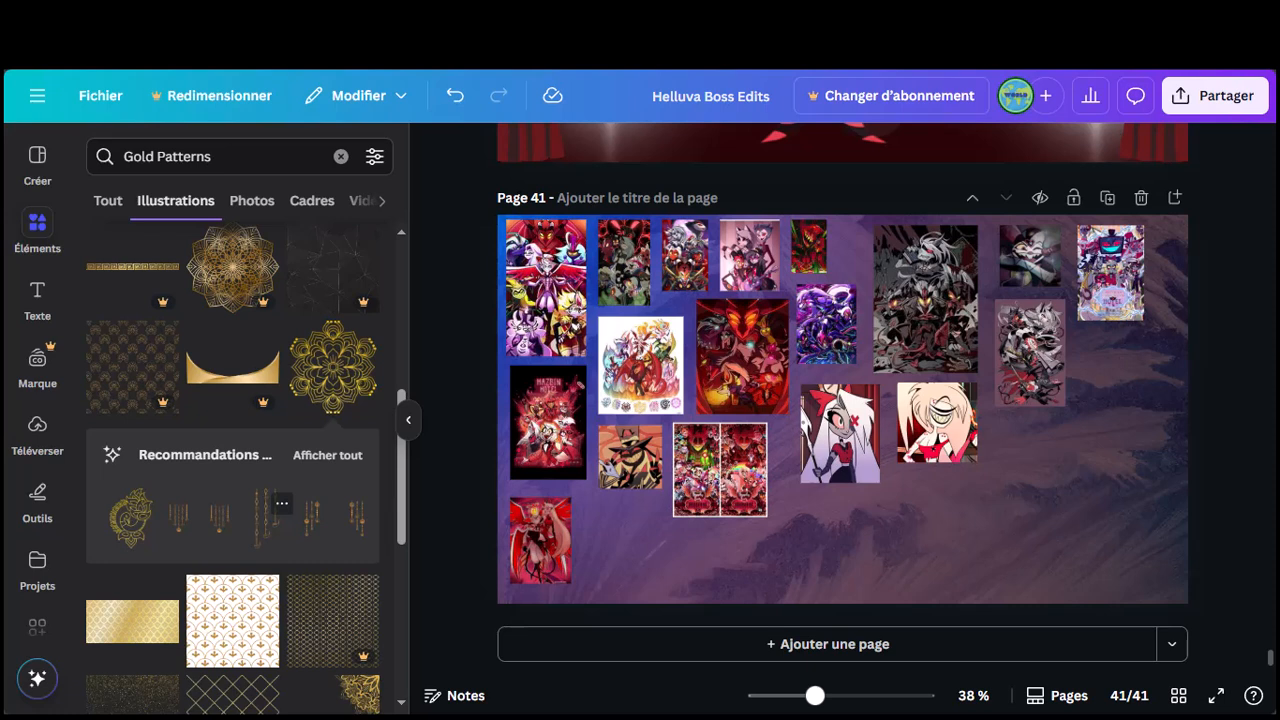
Step: Insert the recommended long gold hanging chains and place them below the artwork in the page's upper-right corner
{"action": "left_click", "coordinate": [265, 515]}
{"action": "left_click_drag", "start_coordinate": [842, 408], "coordinate": [1117, 420]}
{"action": "key", "text": "Escape"}
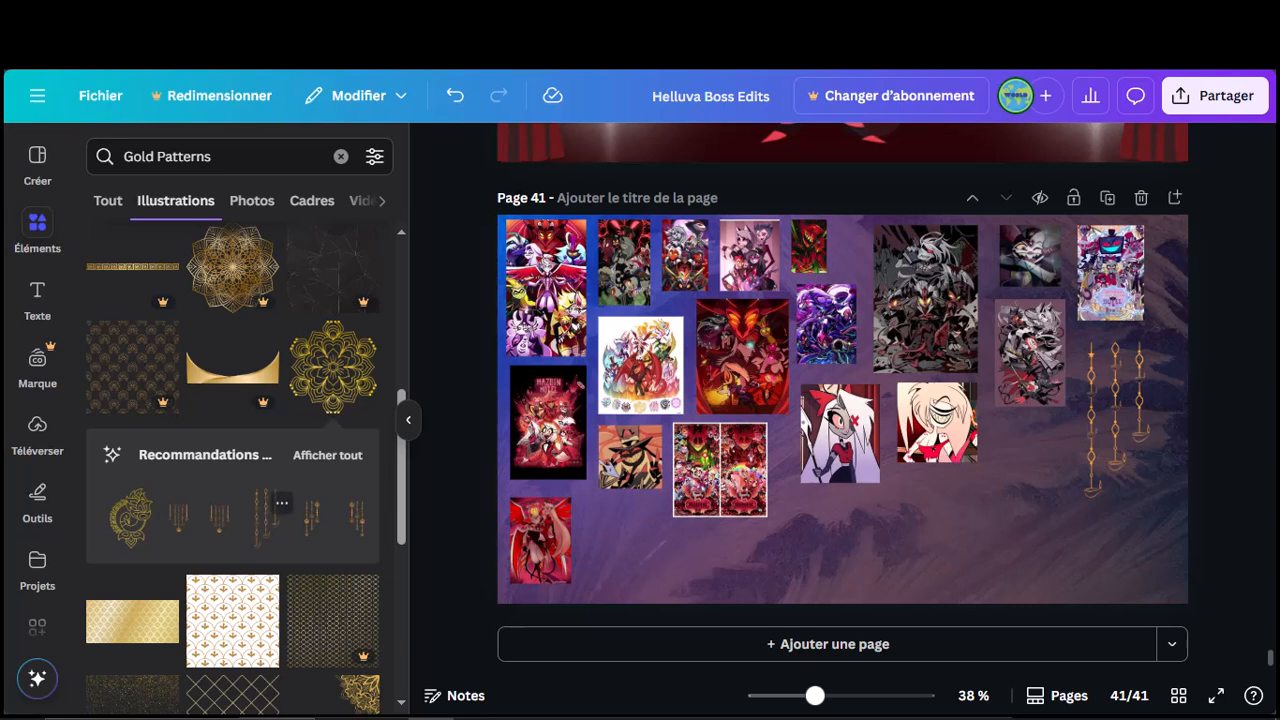
Step: Try the smaller recommended gold hanging ornament, scaled down below the blonde character, and remove it from the page
{"action": "left_click", "coordinate": [212, 502]}
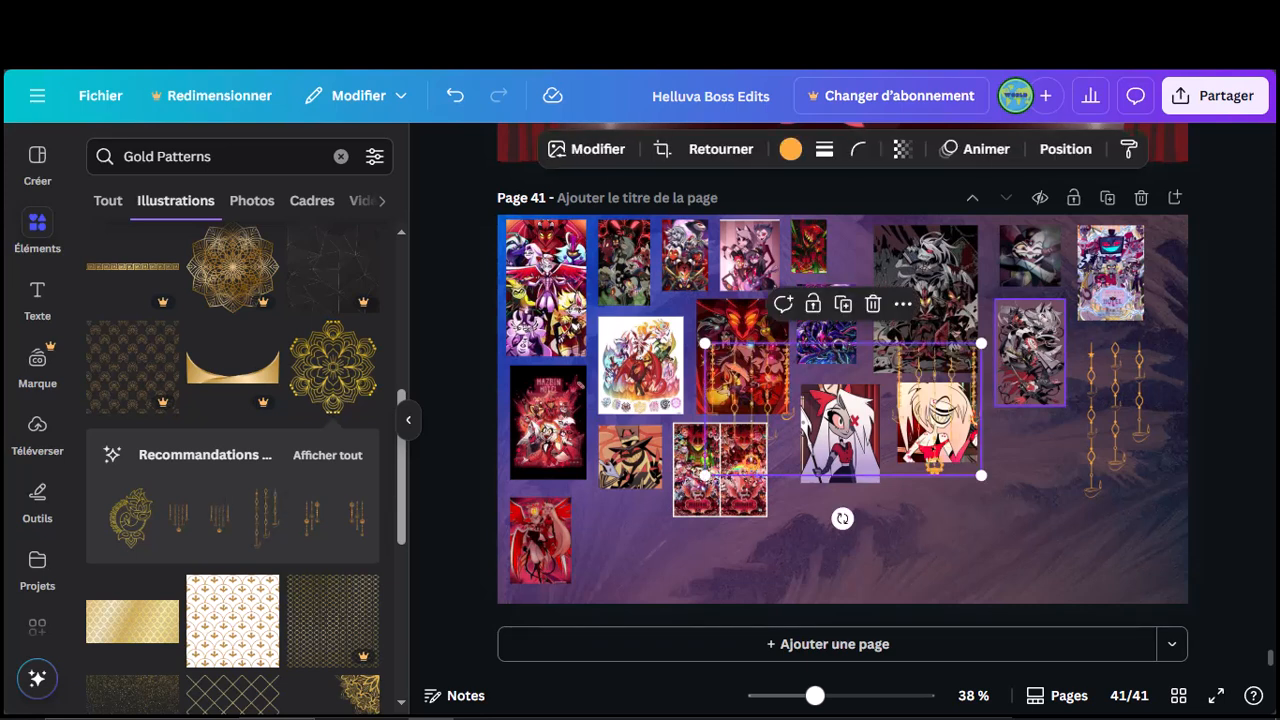
{"action": "left_click_drag", "start_coordinate": [981, 343], "coordinate": [848, 406]}
{"action": "left_click_drag", "start_coordinate": [776, 440], "coordinate": [993, 509]}
{"action": "key", "text": "Escape"}
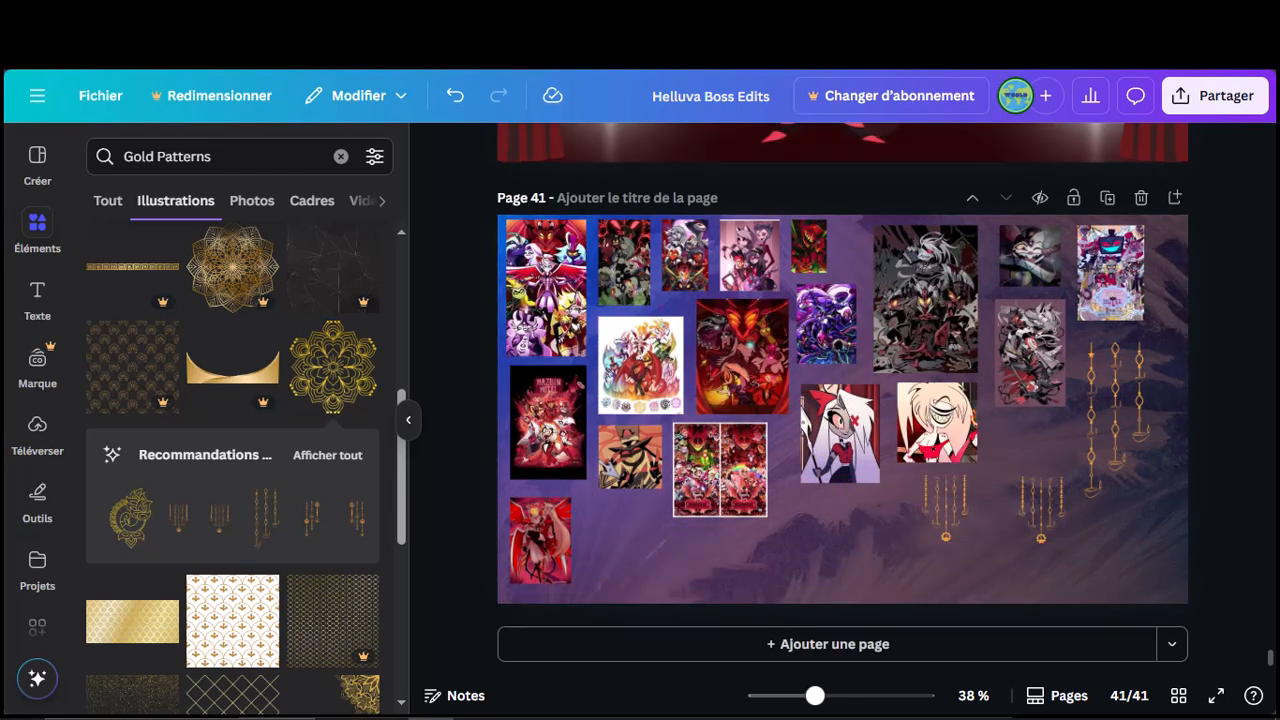
{"action": "left_click", "coordinate": [993, 509]}
{"action": "left_click", "coordinate": [1023, 435]}
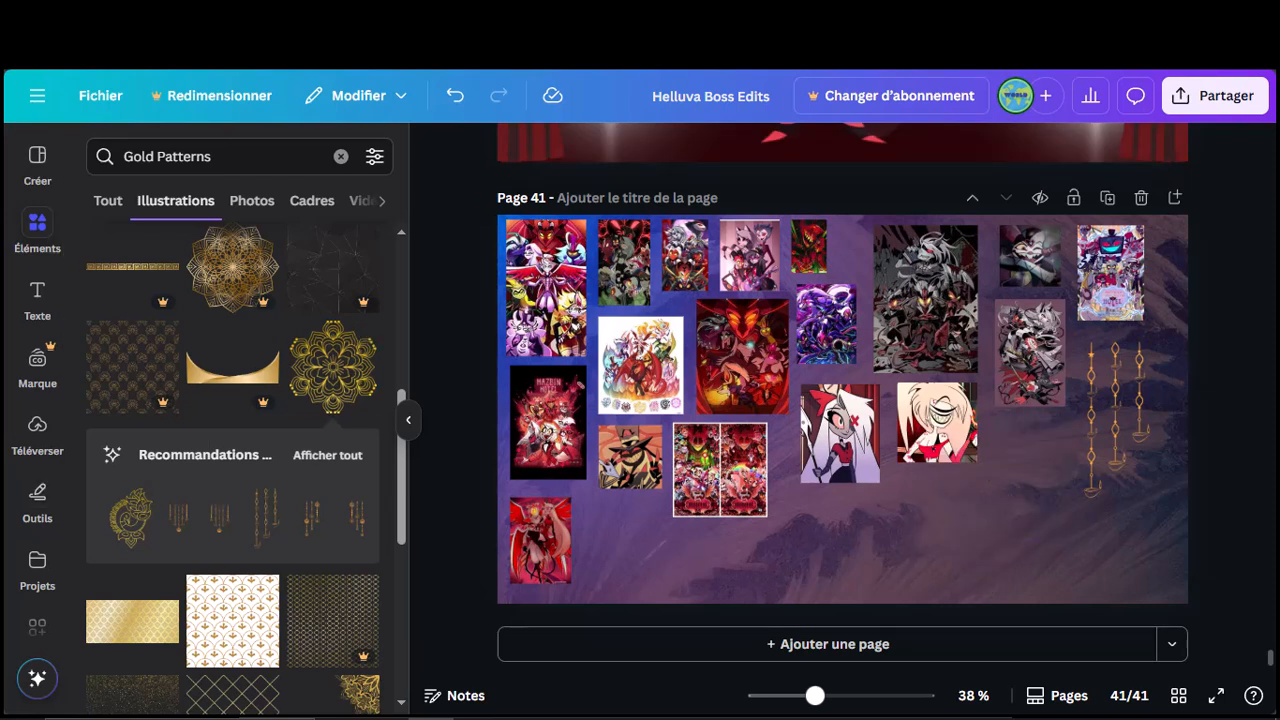
Step: Browse the remaining Gold Patterns illustrations, trying the ornate rectangular gold frame on page 41 and deleting it
{"action": "scroll", "coordinate": [233, 470], "scroll_direction": "down", "scroll_amount": 2}
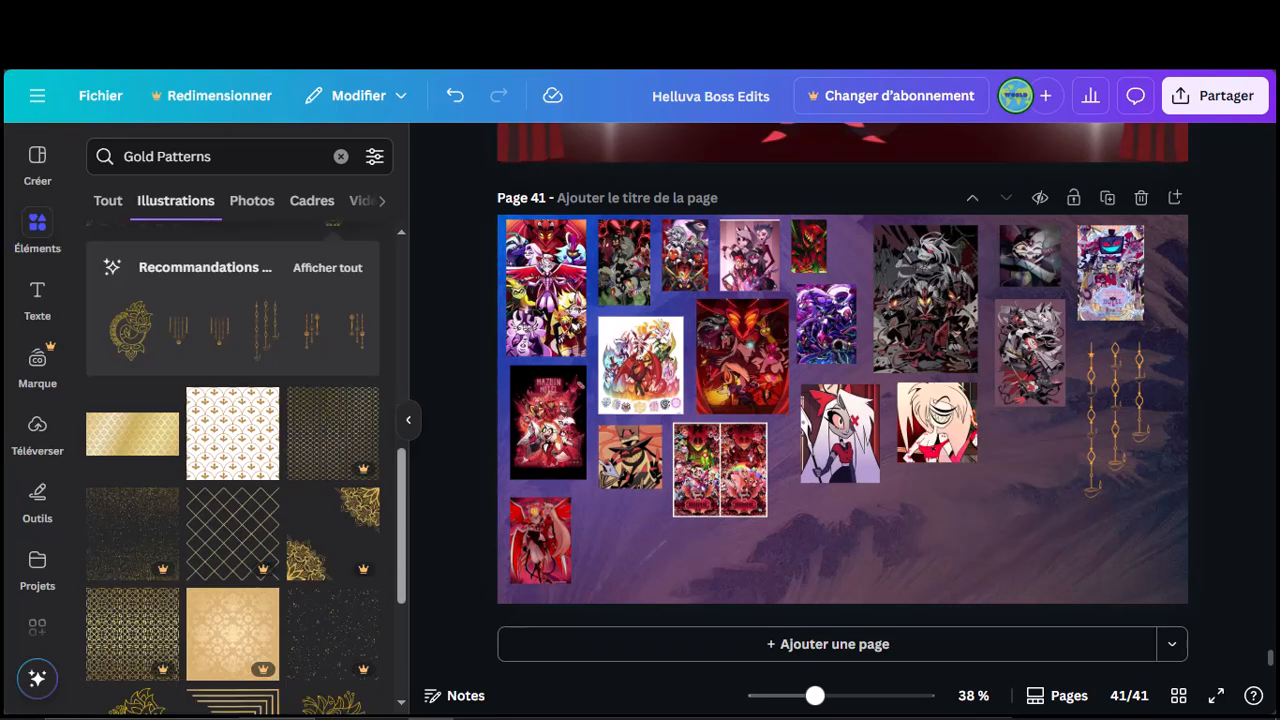
{"action": "scroll", "coordinate": [233, 450], "scroll_direction": "down", "scroll_amount": 2}
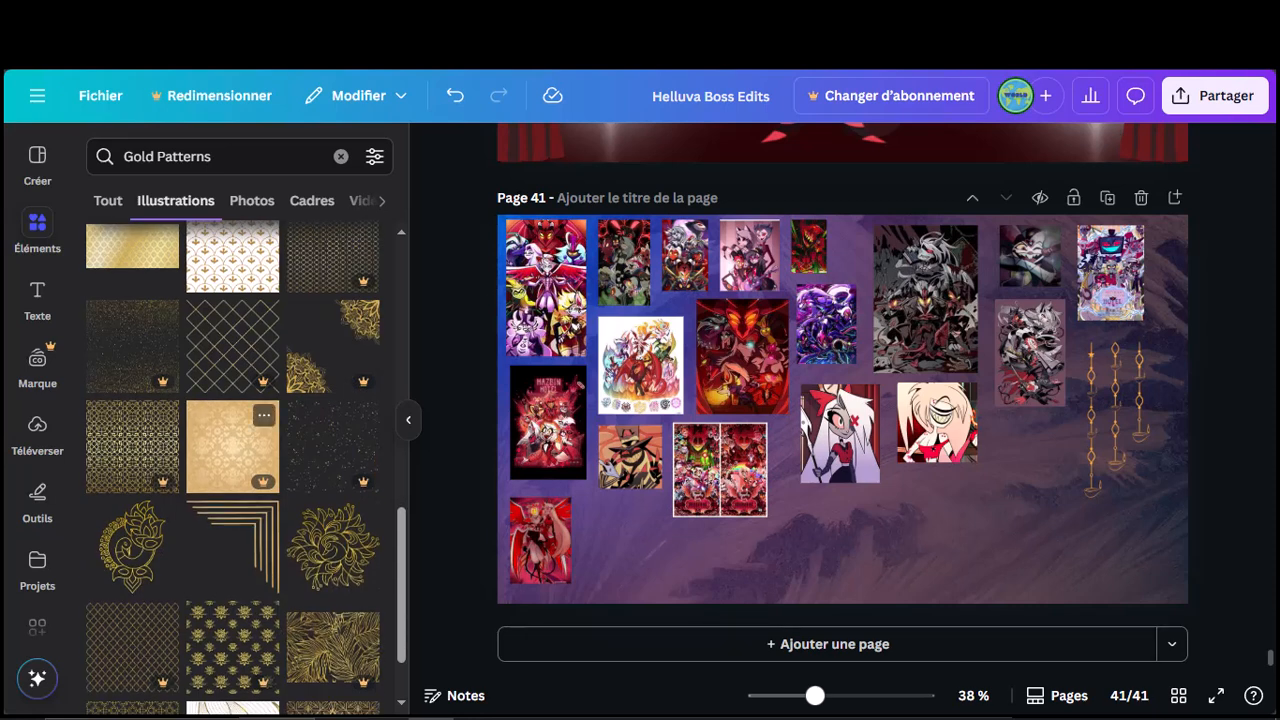
{"action": "scroll", "coordinate": [233, 440], "scroll_direction": "down", "scroll_amount": 1}
{"action": "scroll", "coordinate": [233, 440], "scroll_direction": "down", "scroll_amount": 1}
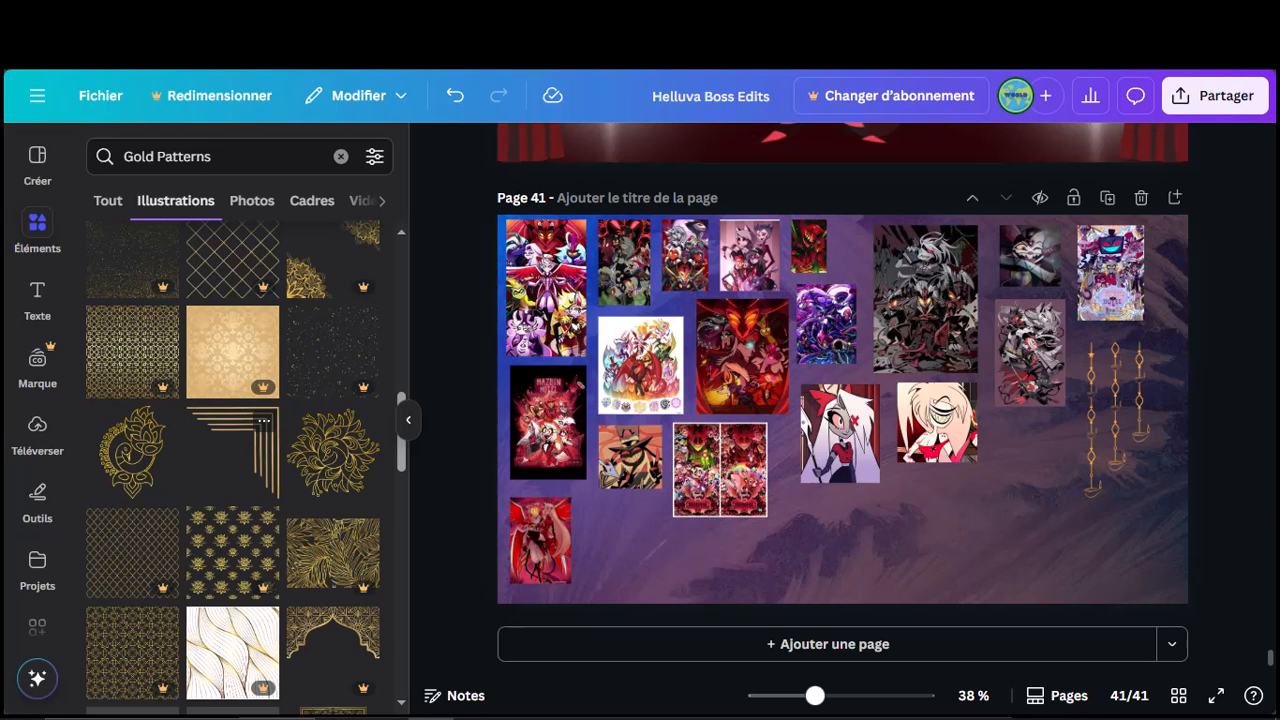
{"action": "scroll", "coordinate": [233, 440], "scroll_direction": "down", "scroll_amount": 2}
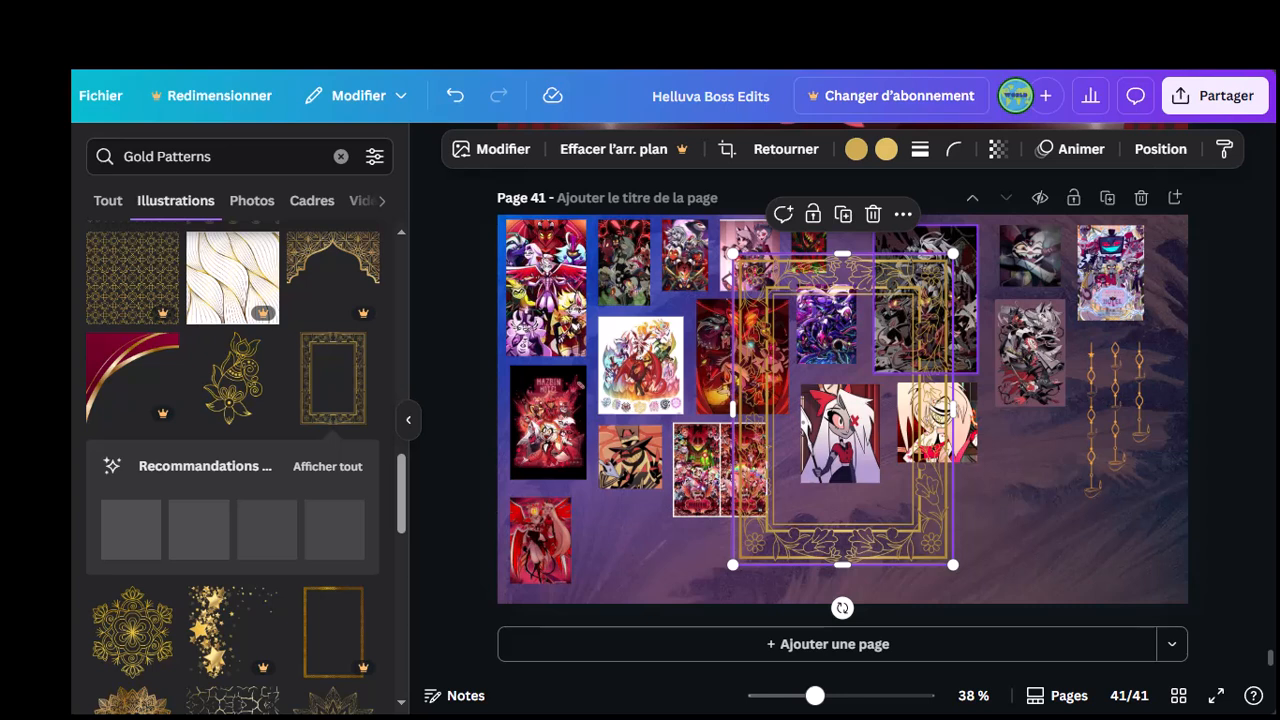
{"action": "left_click", "coordinate": [873, 214]}
{"action": "scroll", "coordinate": [270, 522], "scroll_direction": "down", "scroll_amount": 4}
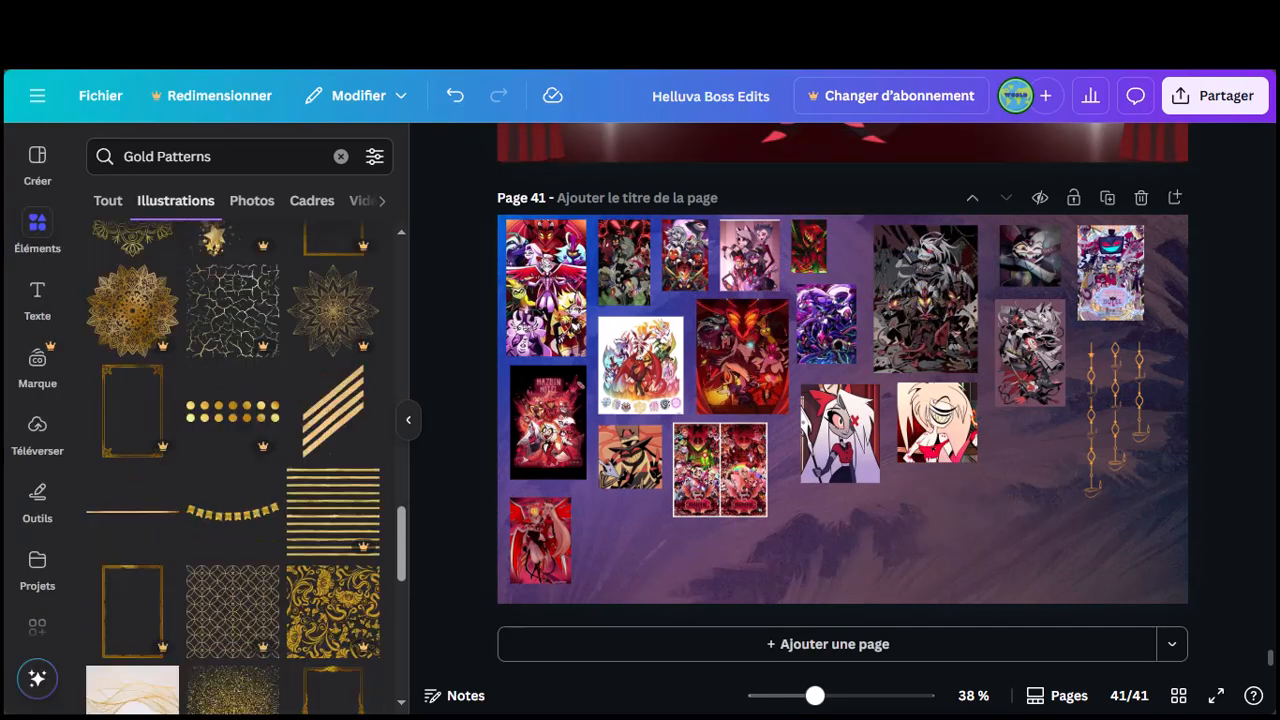
{"action": "scroll", "coordinate": [233, 467], "scroll_direction": "down", "scroll_amount": 1}
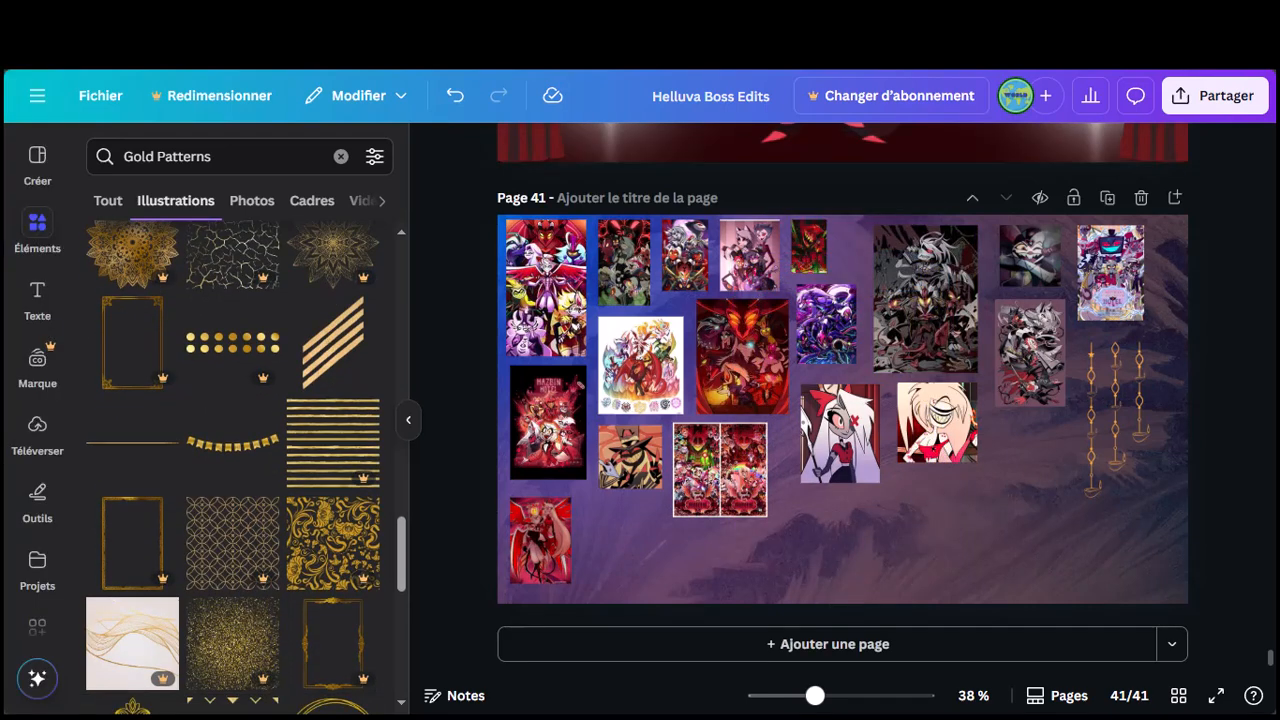
{"action": "scroll", "coordinate": [233, 467], "scroll_direction": "down", "scroll_amount": 2}
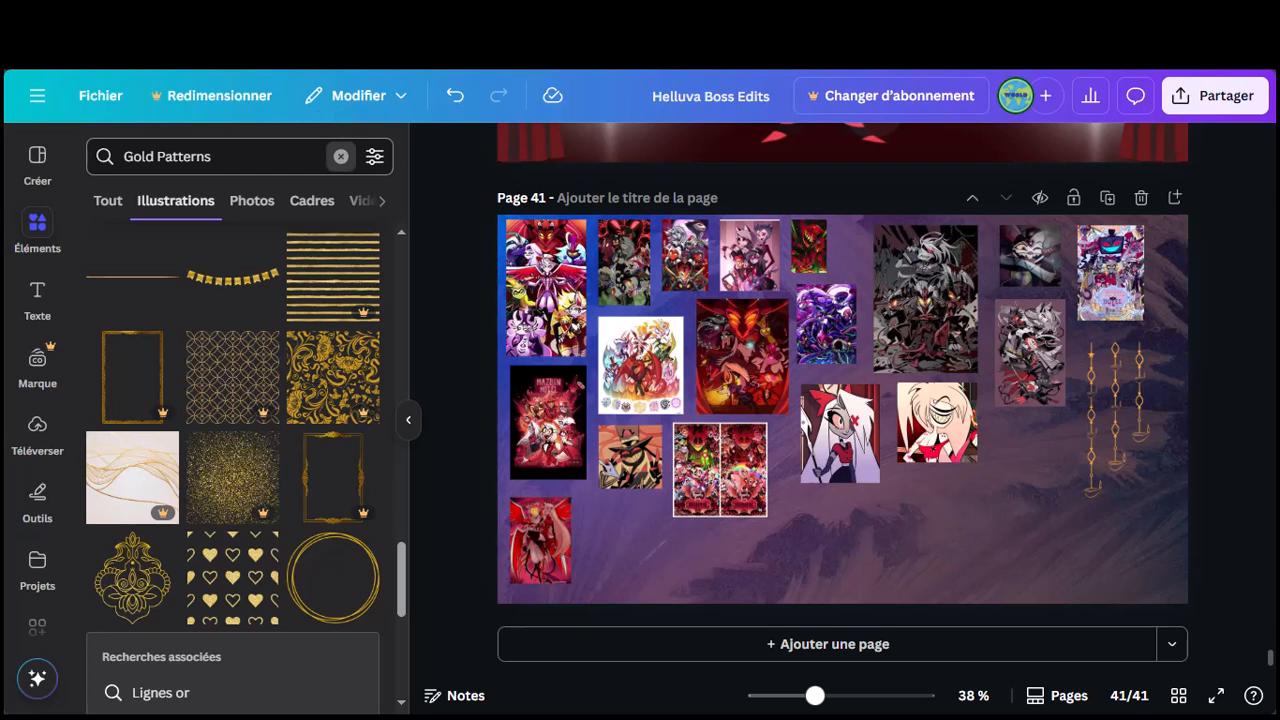
Step: Clear the element search and insert the single-cell grid onto page 41
{"action": "left_click", "coordinate": [340, 156]}
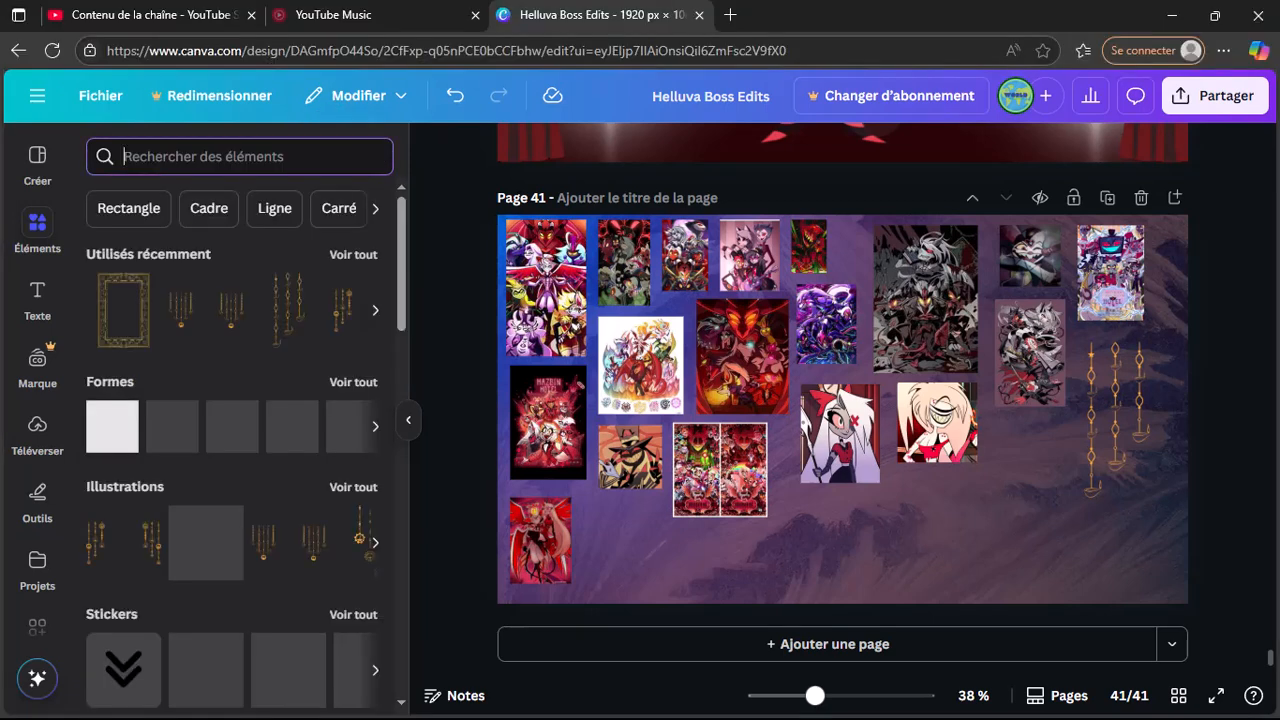
{"action": "scroll", "coordinate": [240, 430], "scroll_direction": "down", "scroll_amount": 4}
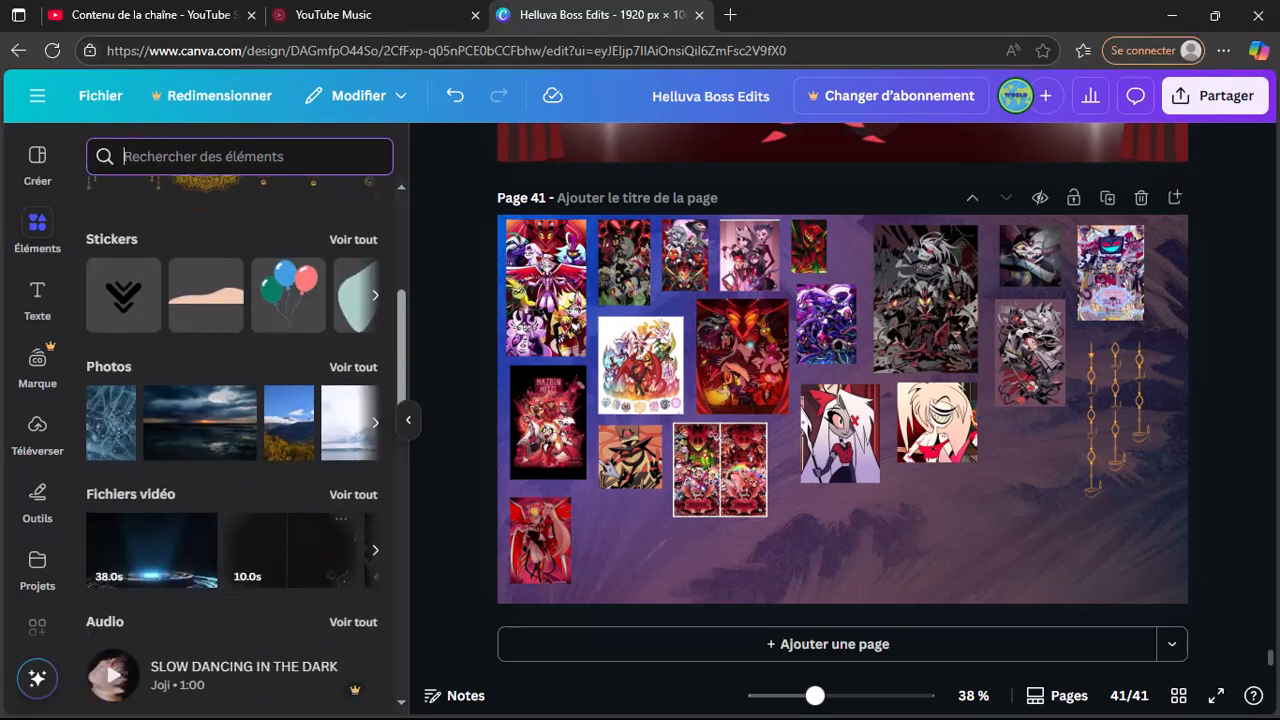
{"action": "scroll", "coordinate": [240, 430], "scroll_direction": "down", "scroll_amount": 10}
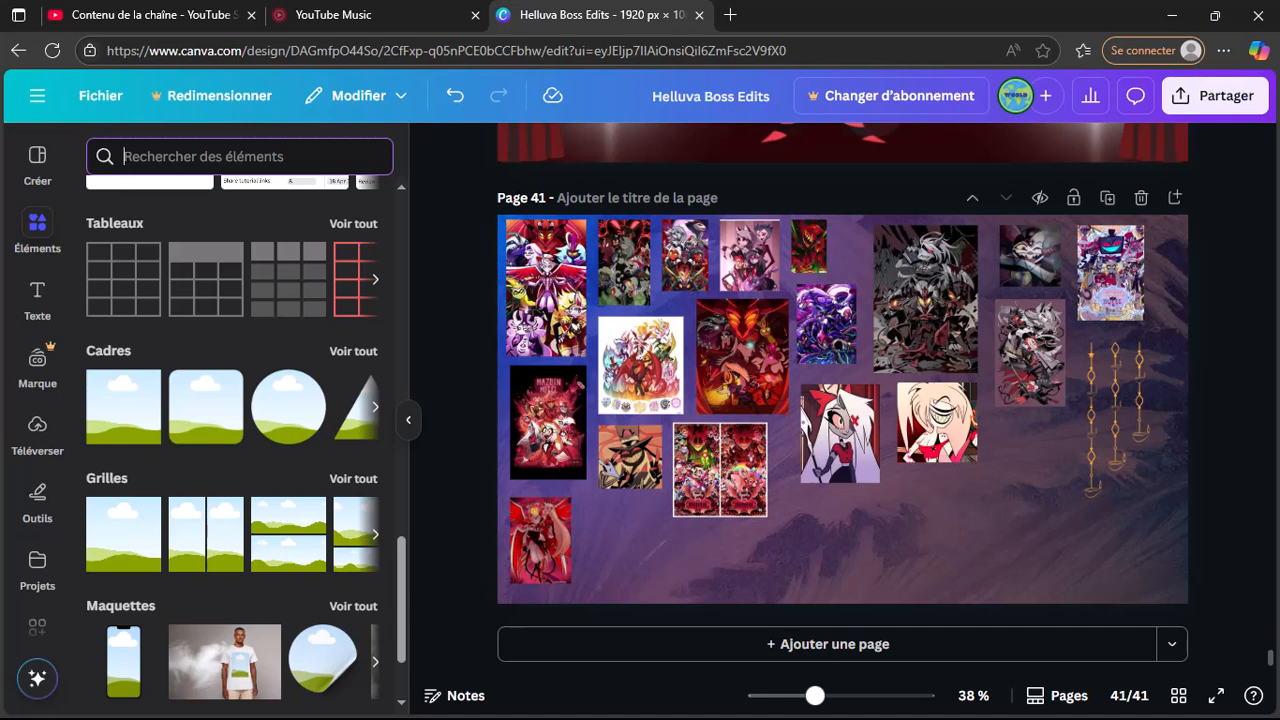
{"action": "left_click", "coordinate": [123, 534]}
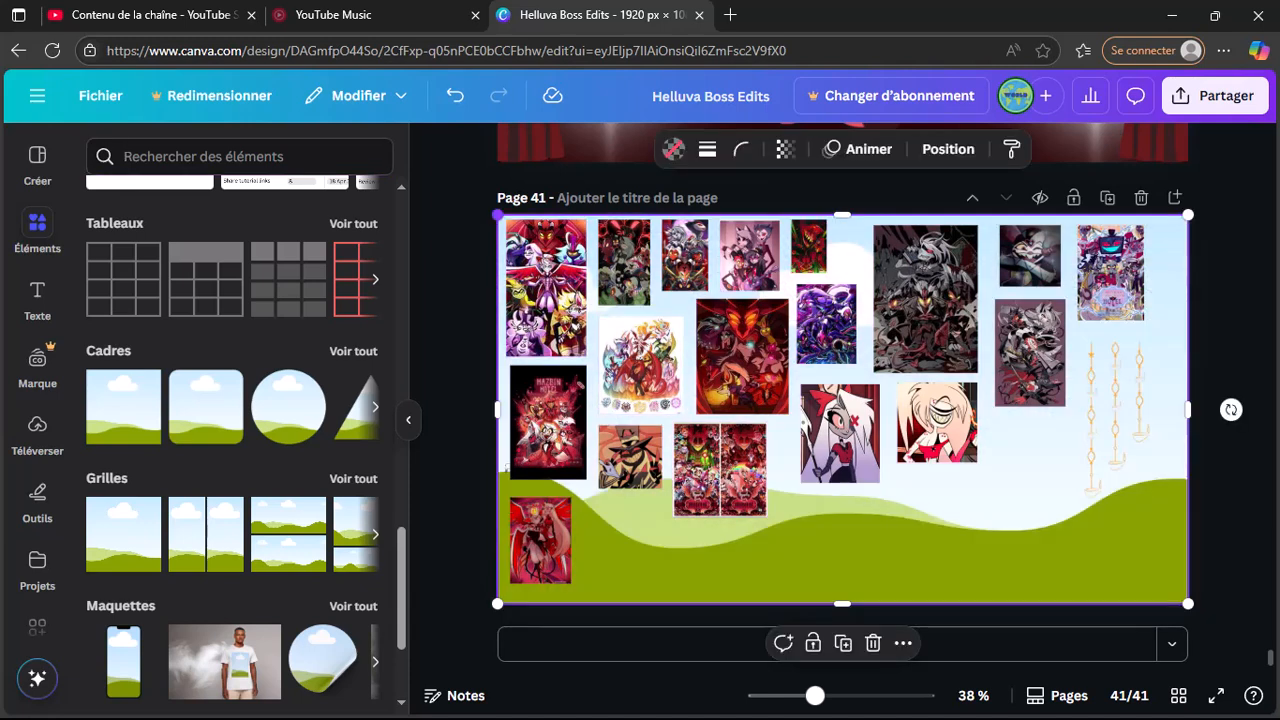
Step: Shrink the grid into a long narrow strip and tilt it diagonally across the page's lower-right corner
{"action": "left_click_drag", "start_coordinate": [497, 215], "coordinate": [956, 507]}
{"action": "left_click_drag", "start_coordinate": [956, 555], "coordinate": [779, 555]}
{"action": "left_click_drag", "start_coordinate": [984, 646], "coordinate": [1039, 628]}
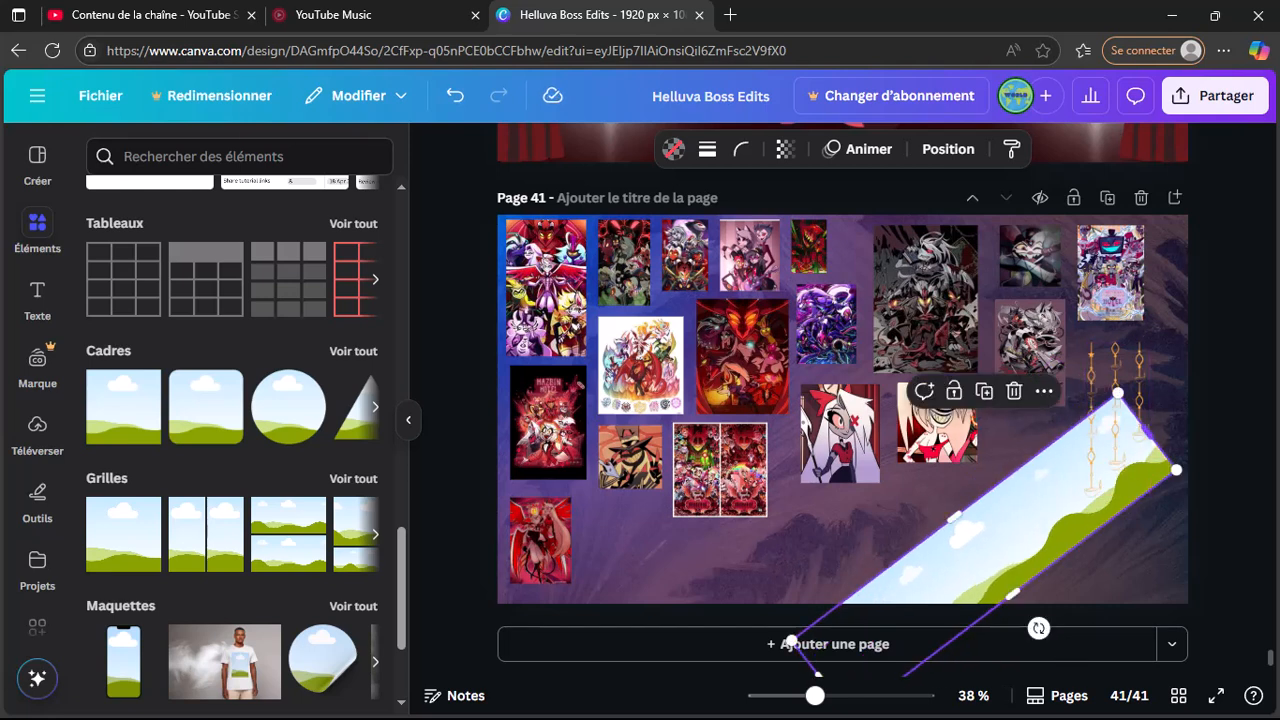
Step: Lengthen the tilted grid past the page's right edge and widen it downward to fill the whole lower-right corner
{"action": "left_click_drag", "start_coordinate": [1147, 431], "coordinate": [1238, 363]}
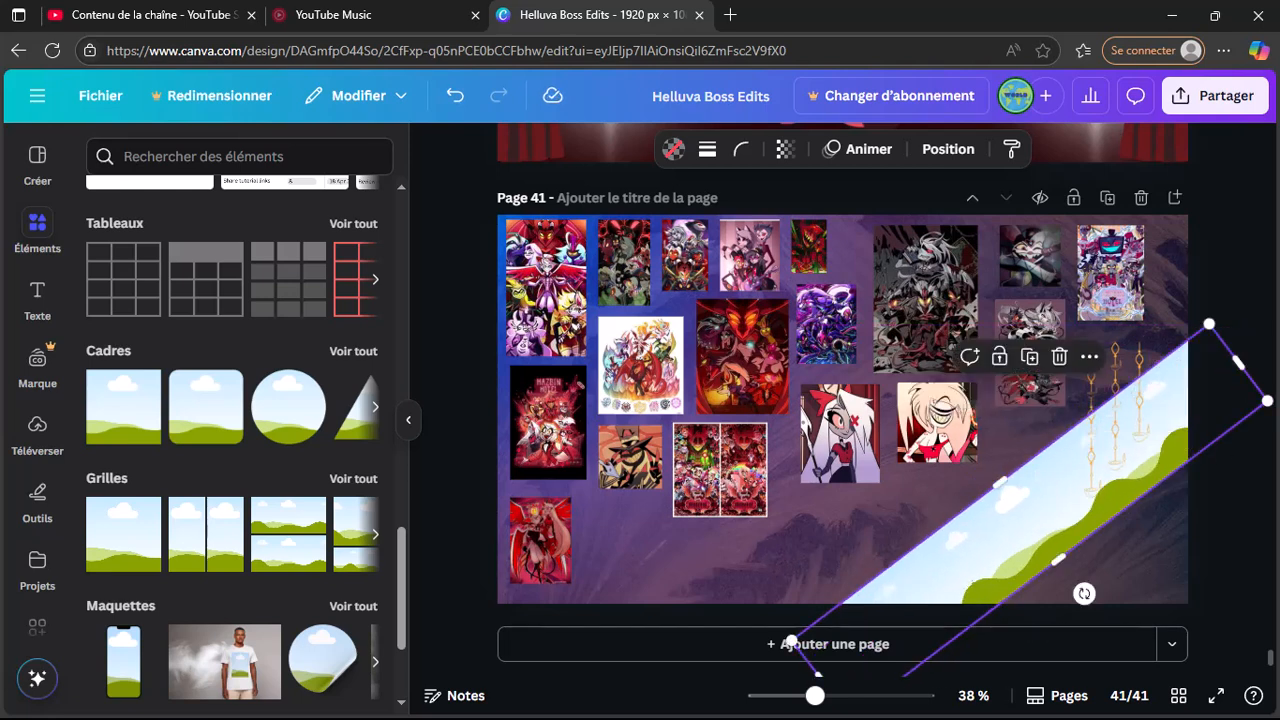
{"action": "left_click", "coordinate": [975, 583]}
{"action": "left_click", "coordinate": [1050, 555]}
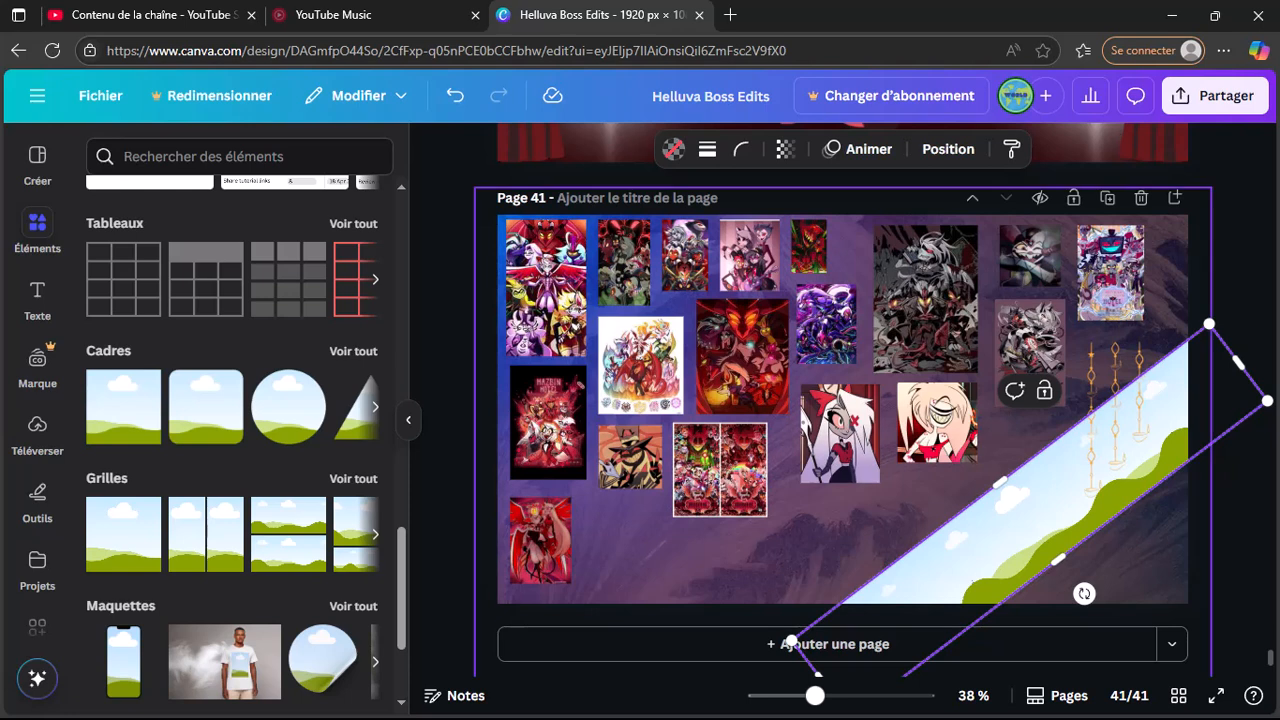
{"action": "left_click_drag", "start_coordinate": [1057, 560], "coordinate": [1164, 702]}
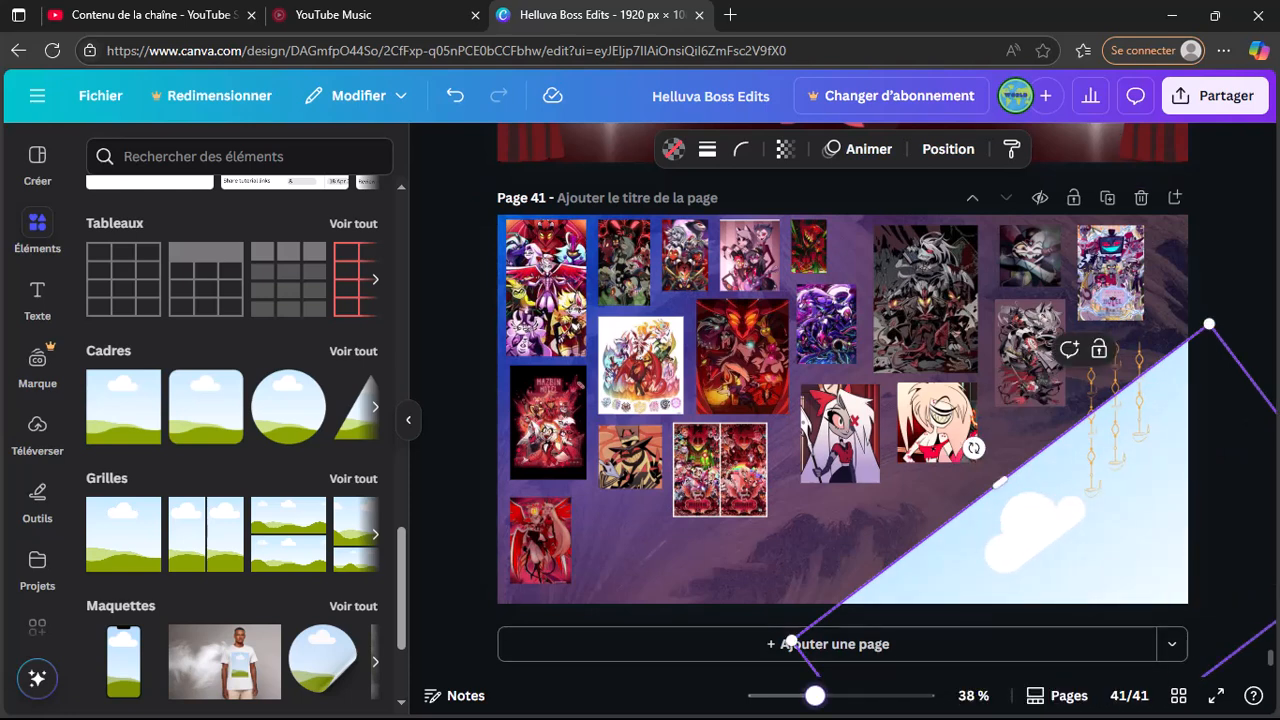
Step: Rotate the grid to a gentler tilt of -16° and extend it leftward along the bottom of page 41
{"action": "left_click_drag", "start_coordinate": [815, 695], "coordinate": [788, 695]}
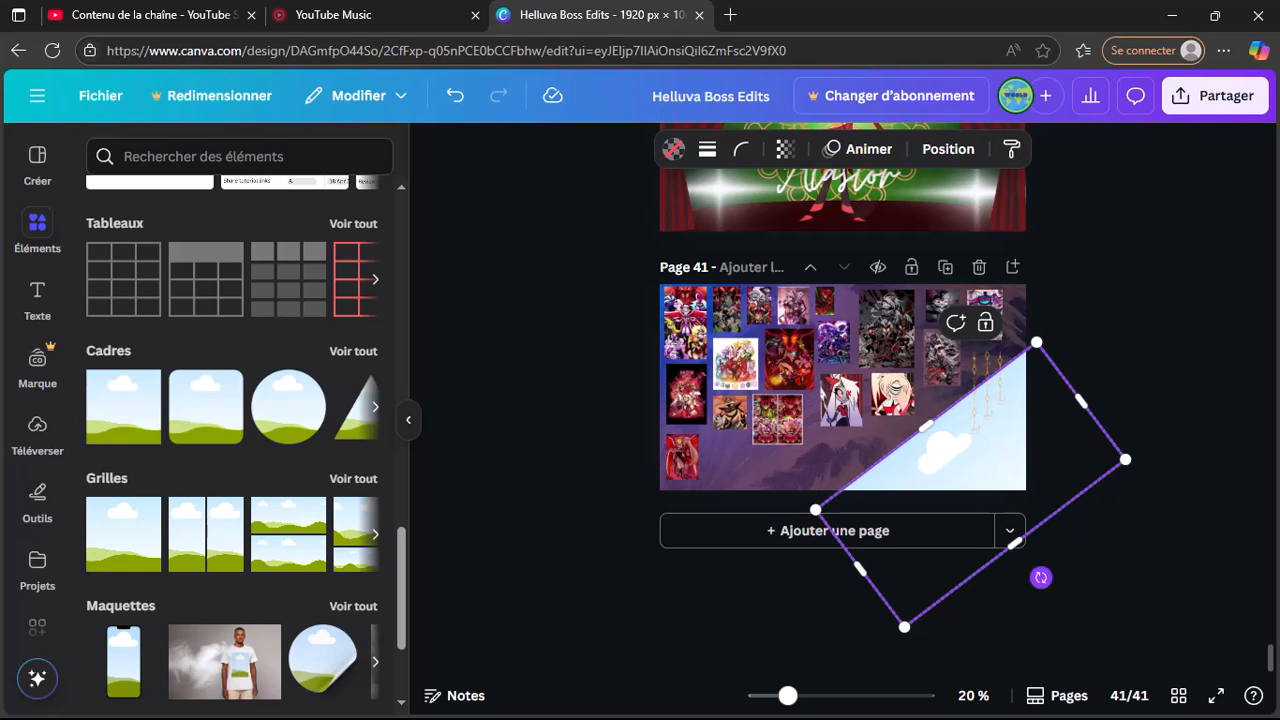
{"action": "left_click_drag", "start_coordinate": [1041, 577], "coordinate": [1010, 609]}
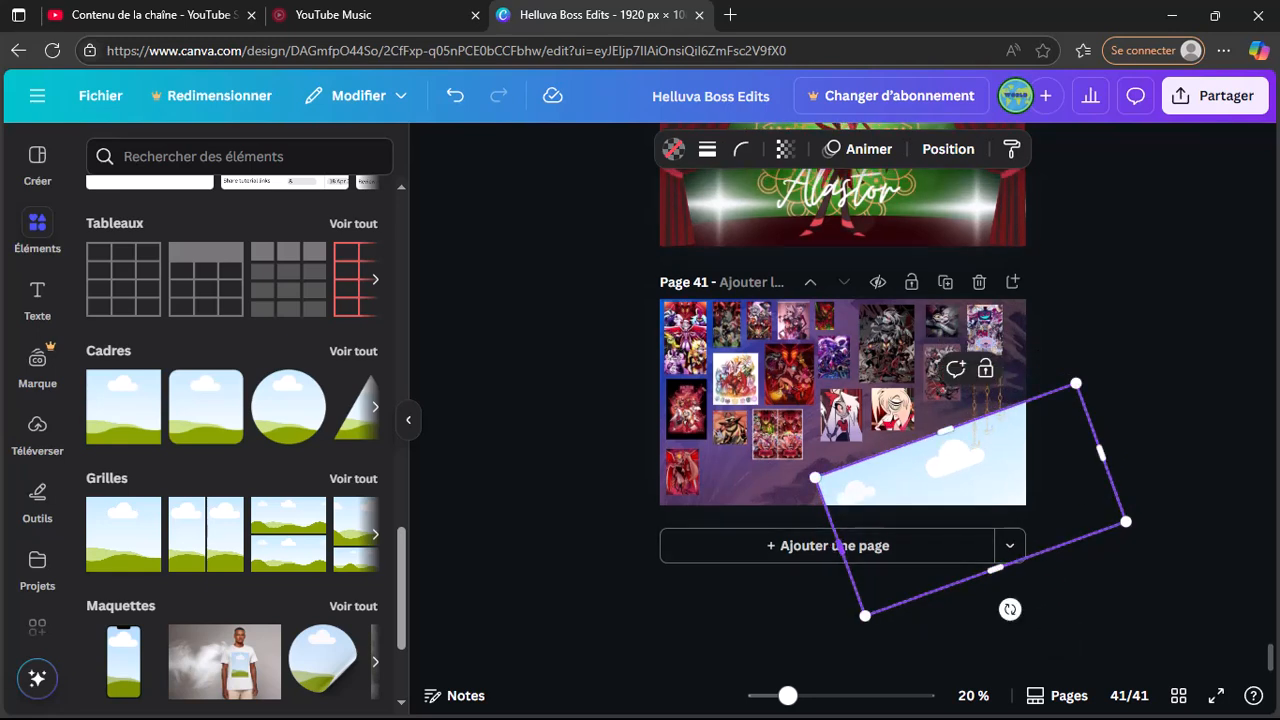
{"action": "left_click_drag", "start_coordinate": [836, 546], "coordinate": [732, 572]}
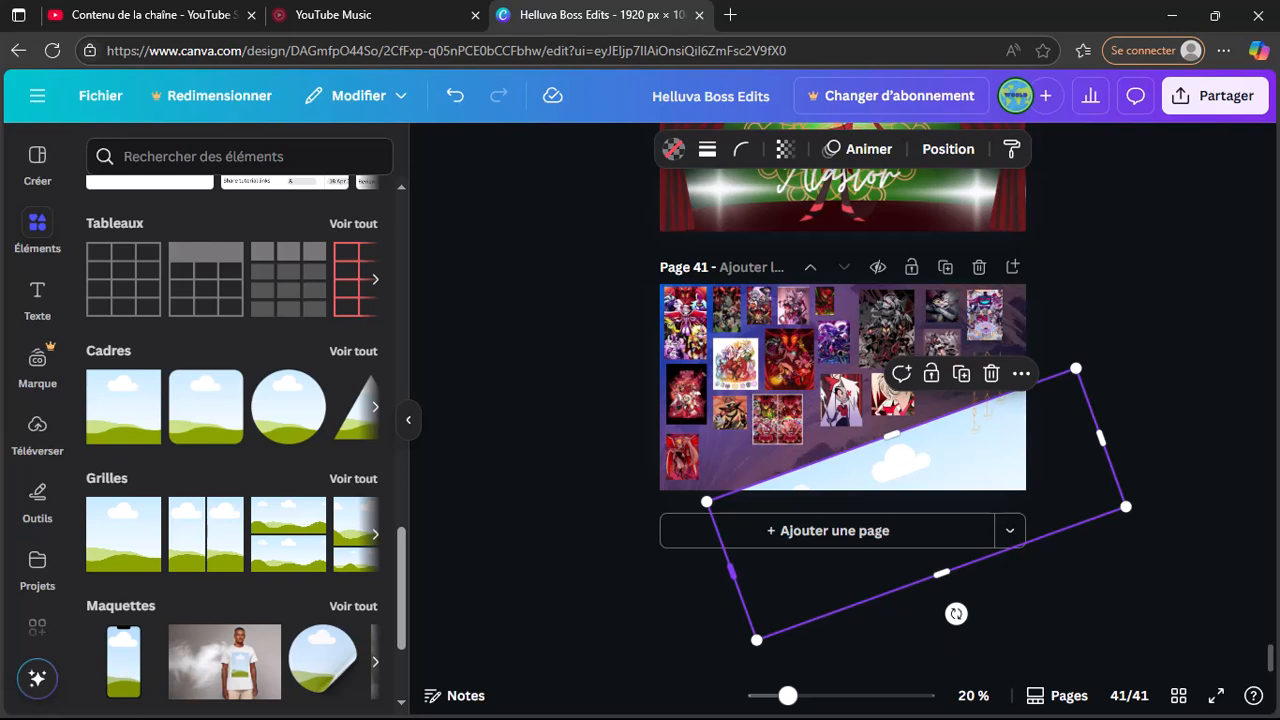
{"action": "left_click_drag", "start_coordinate": [956, 613], "coordinate": [949, 616]}
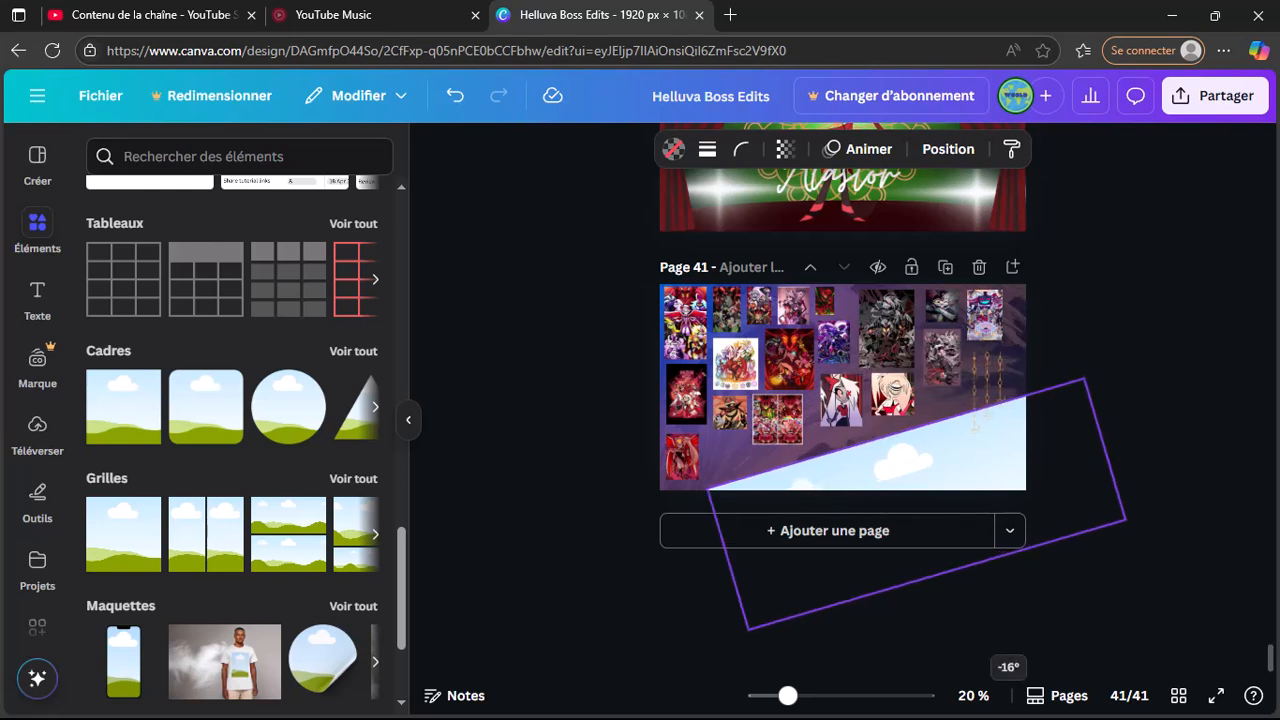
{"action": "key", "text": "Escape"}
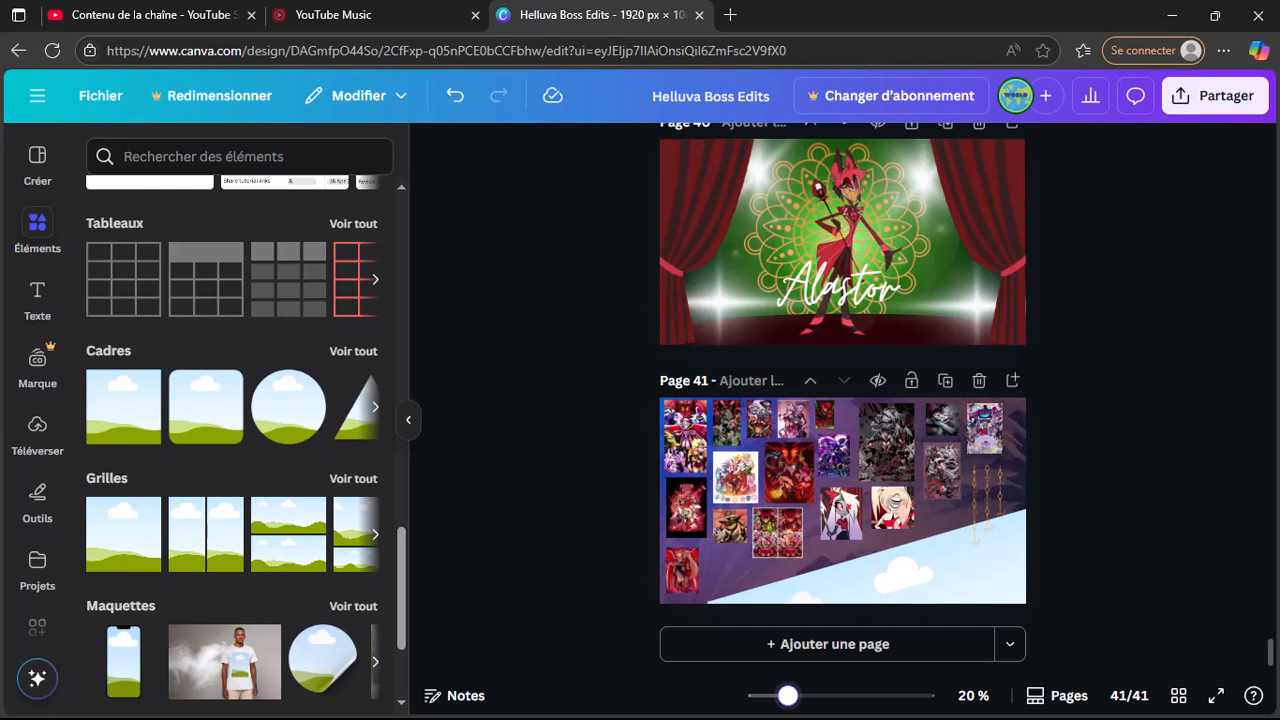
Step: Delete the gold hanging ornament that overlaps the tilted grid on page 41
{"action": "left_click_drag", "start_coordinate": [788, 695], "coordinate": [803, 695]}
{"action": "scroll", "coordinate": [842, 470], "scroll_direction": "down", "scroll_amount": 1}
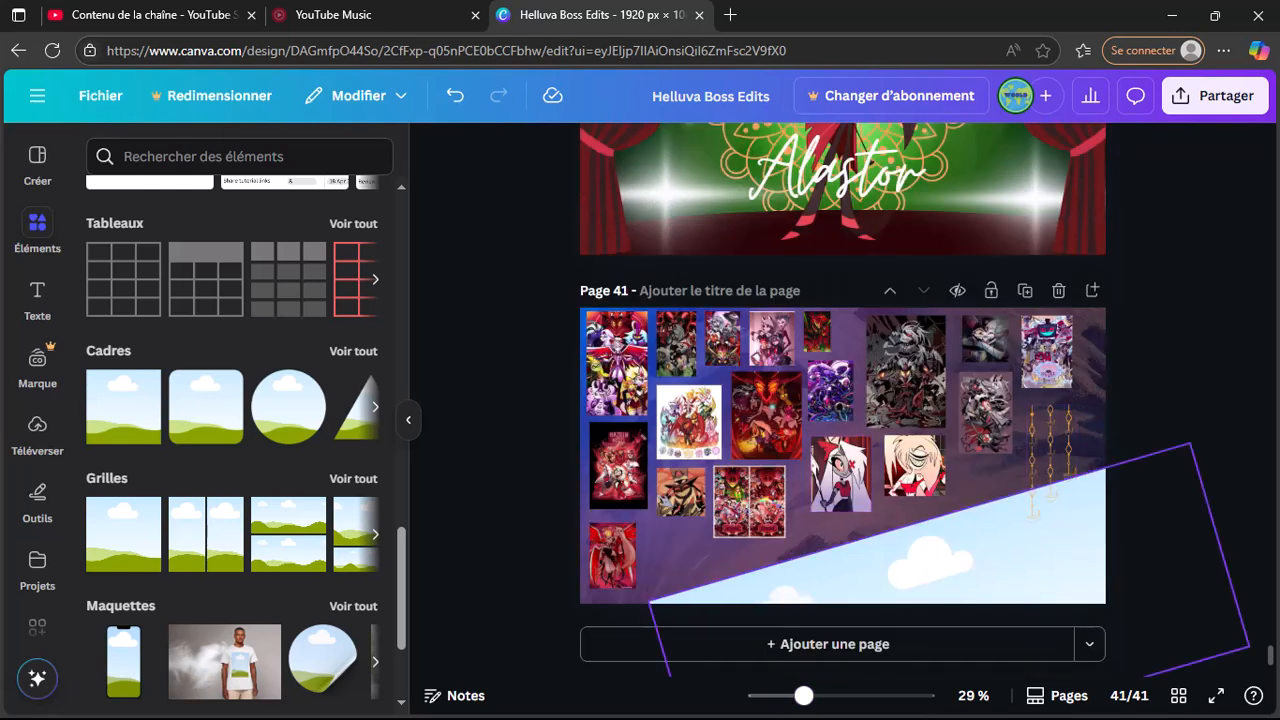
{"action": "left_click", "coordinate": [842, 576]}
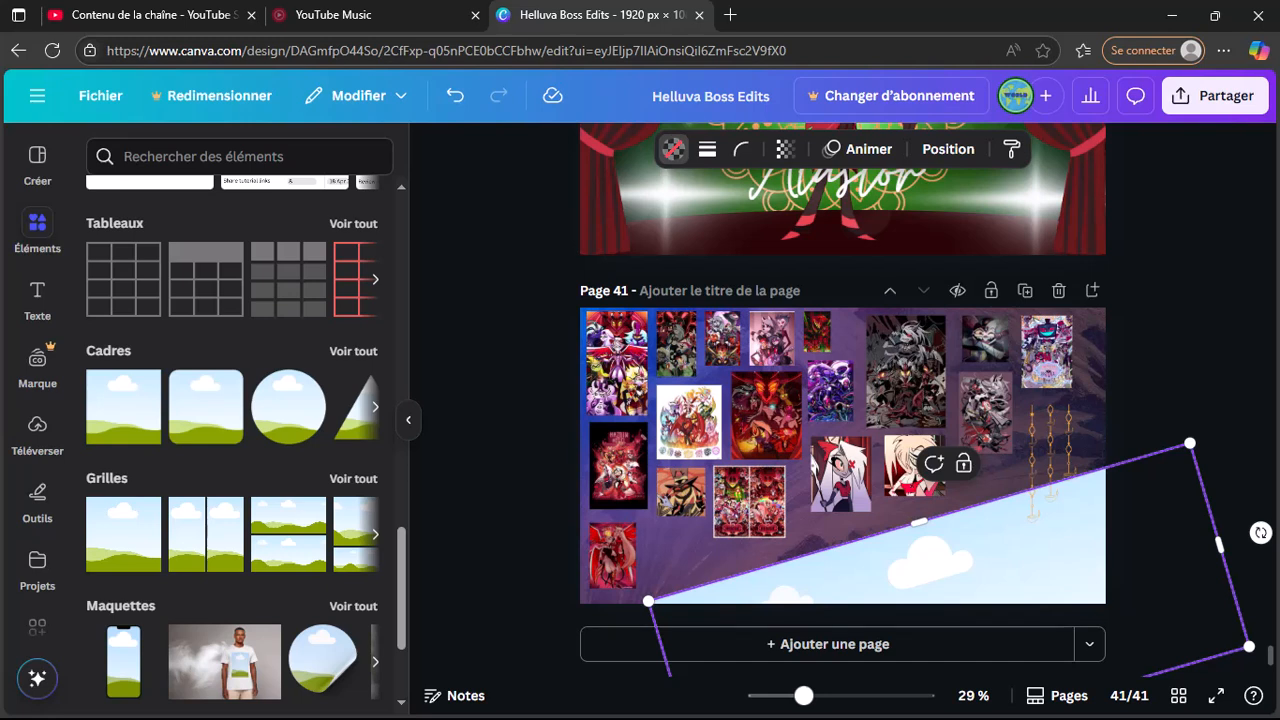
{"action": "left_click", "coordinate": [673, 149]}
{"action": "left_click", "coordinate": [1050, 455]}
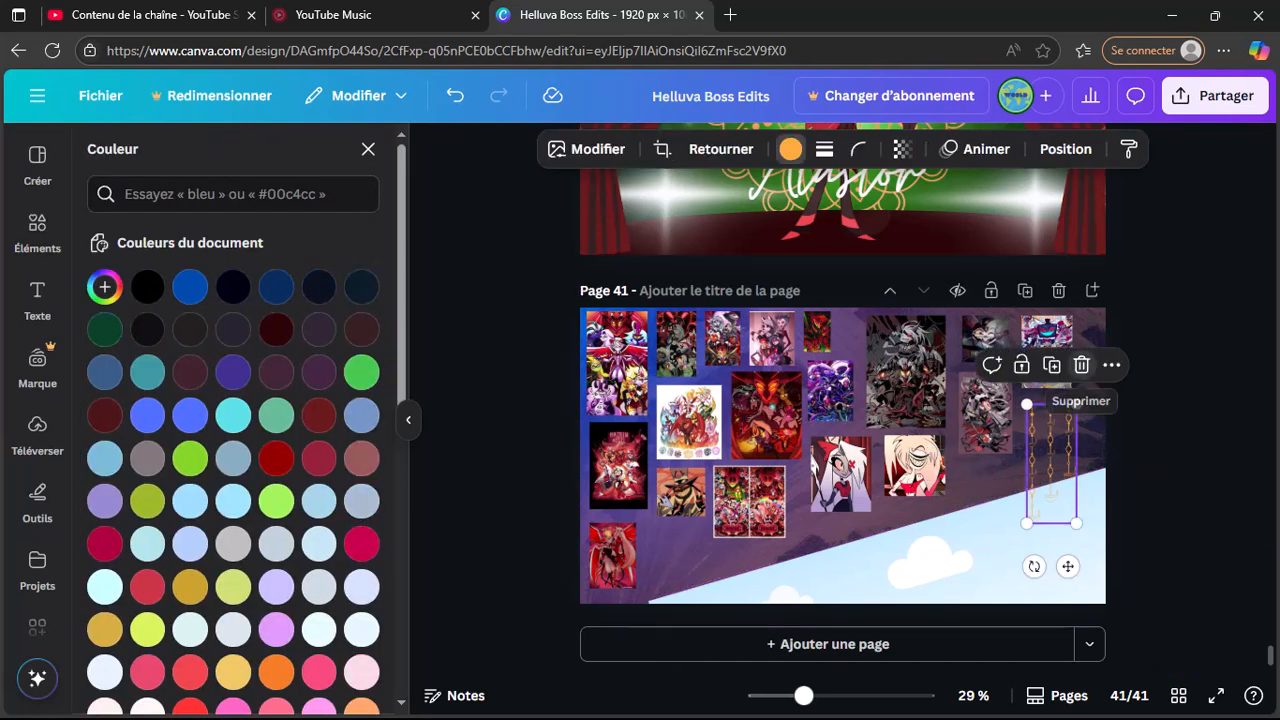
{"action": "left_click", "coordinate": [1081, 365]}
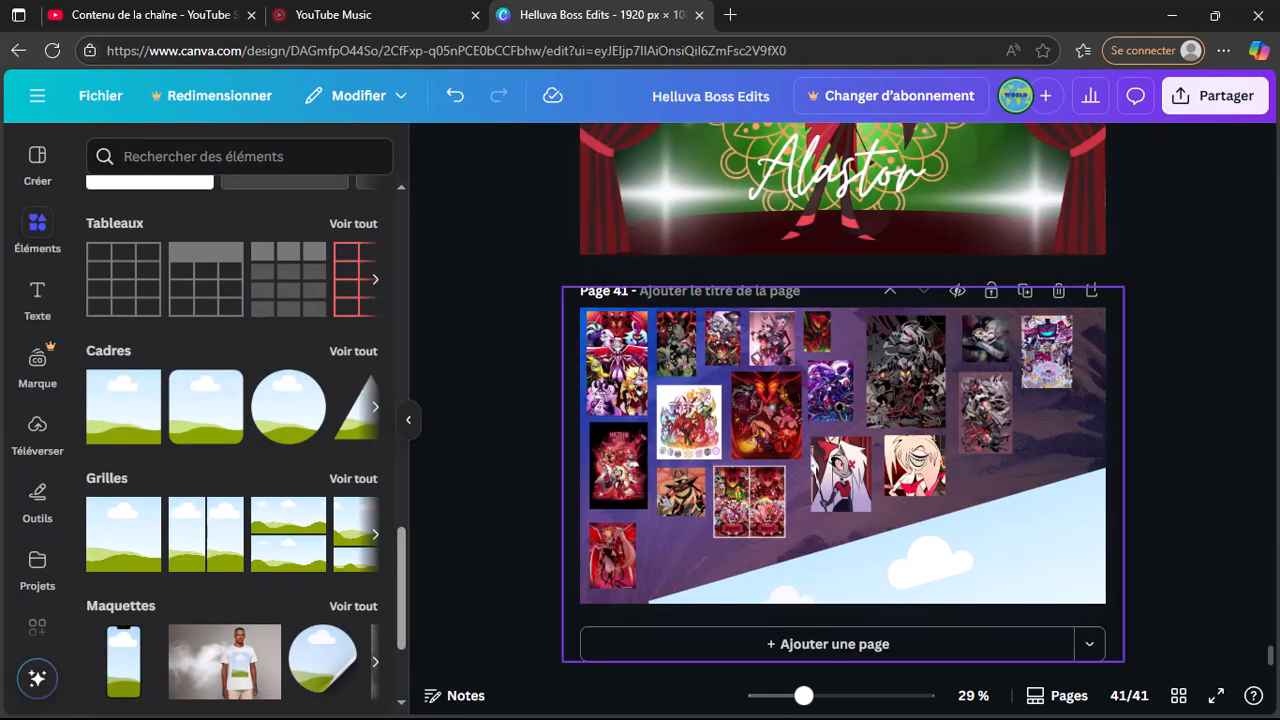
Step: Fill the tilted grid with the dark red from the document colours
{"action": "left_click", "coordinate": [877, 560]}
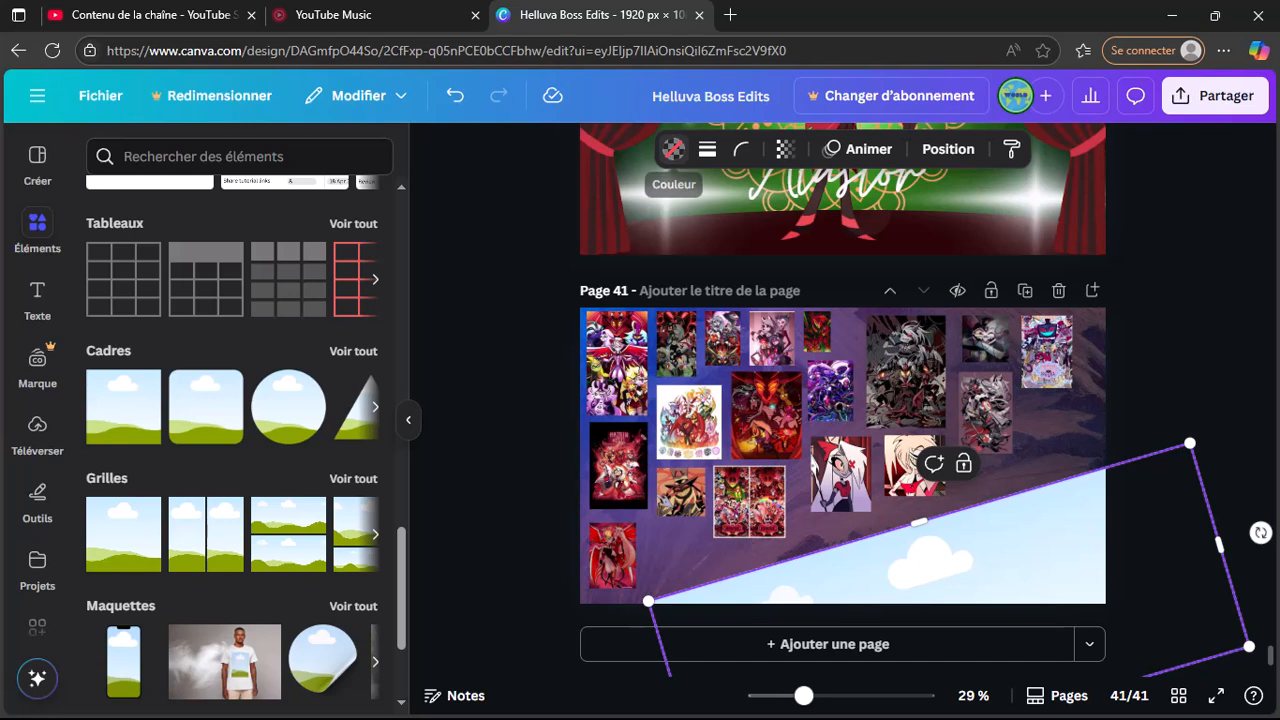
{"action": "left_click", "coordinate": [673, 149]}
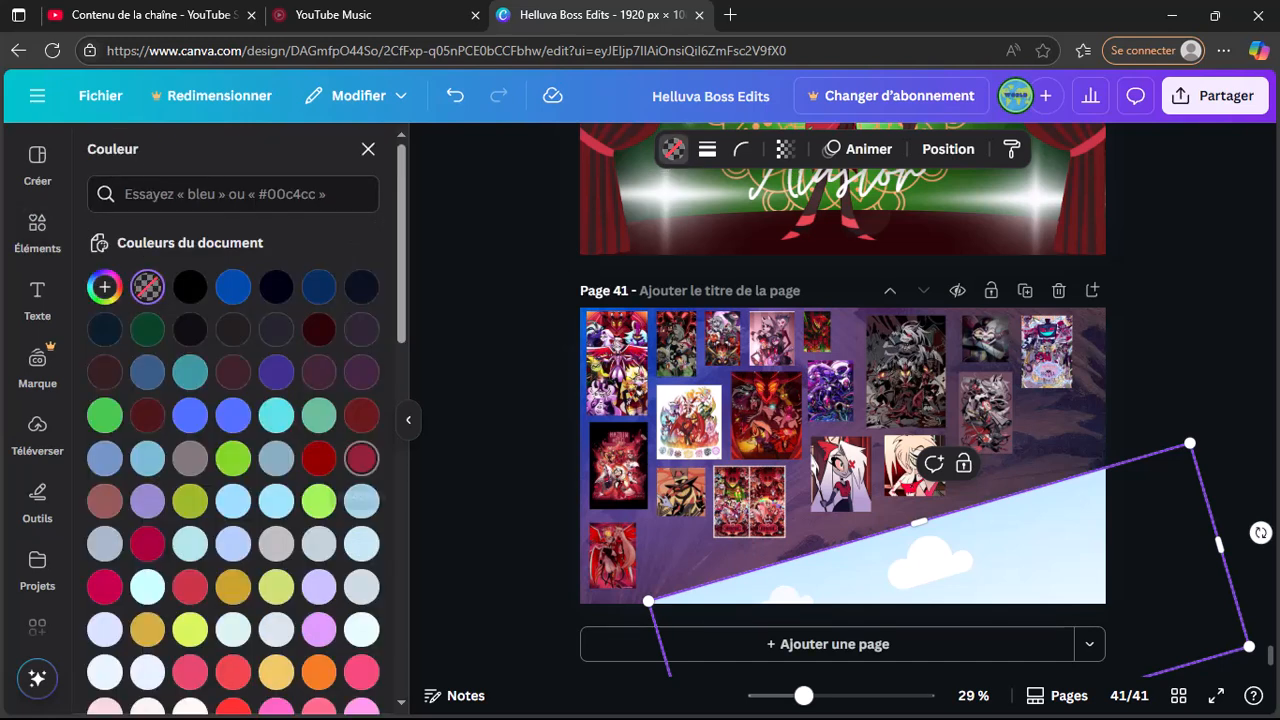
{"action": "left_click", "coordinate": [318, 458]}
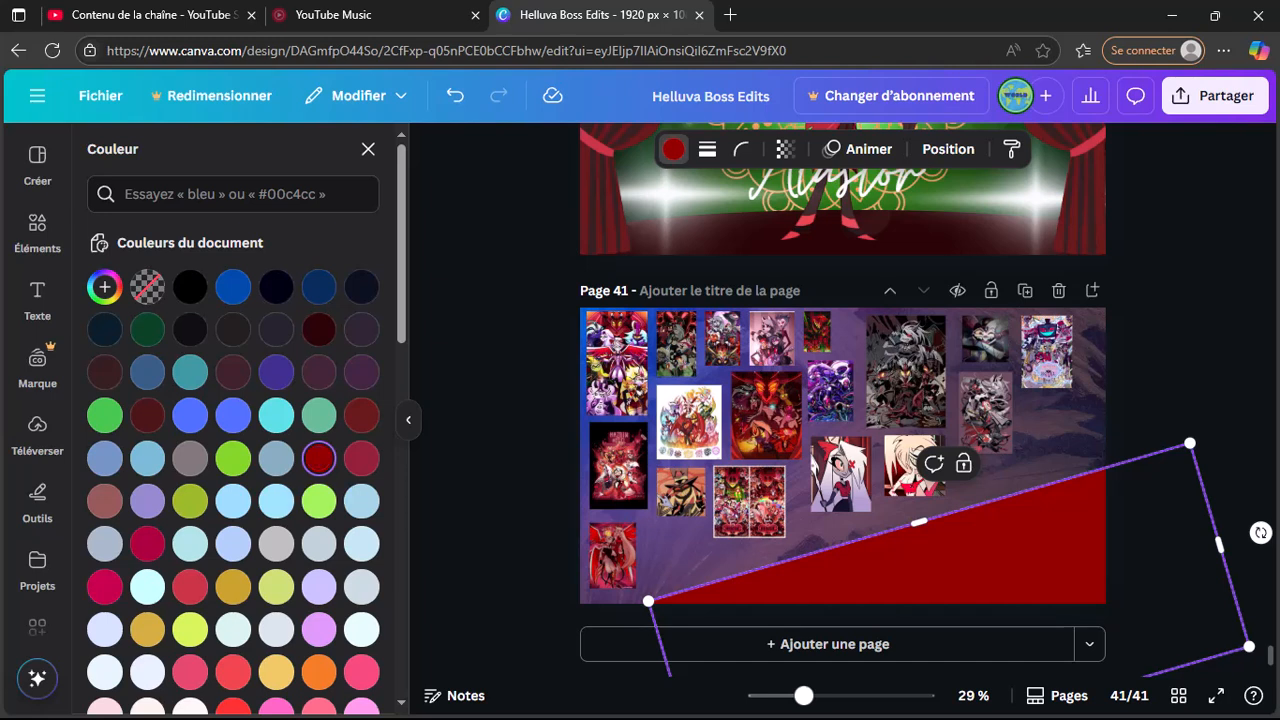
{"action": "left_click", "coordinate": [367, 149]}
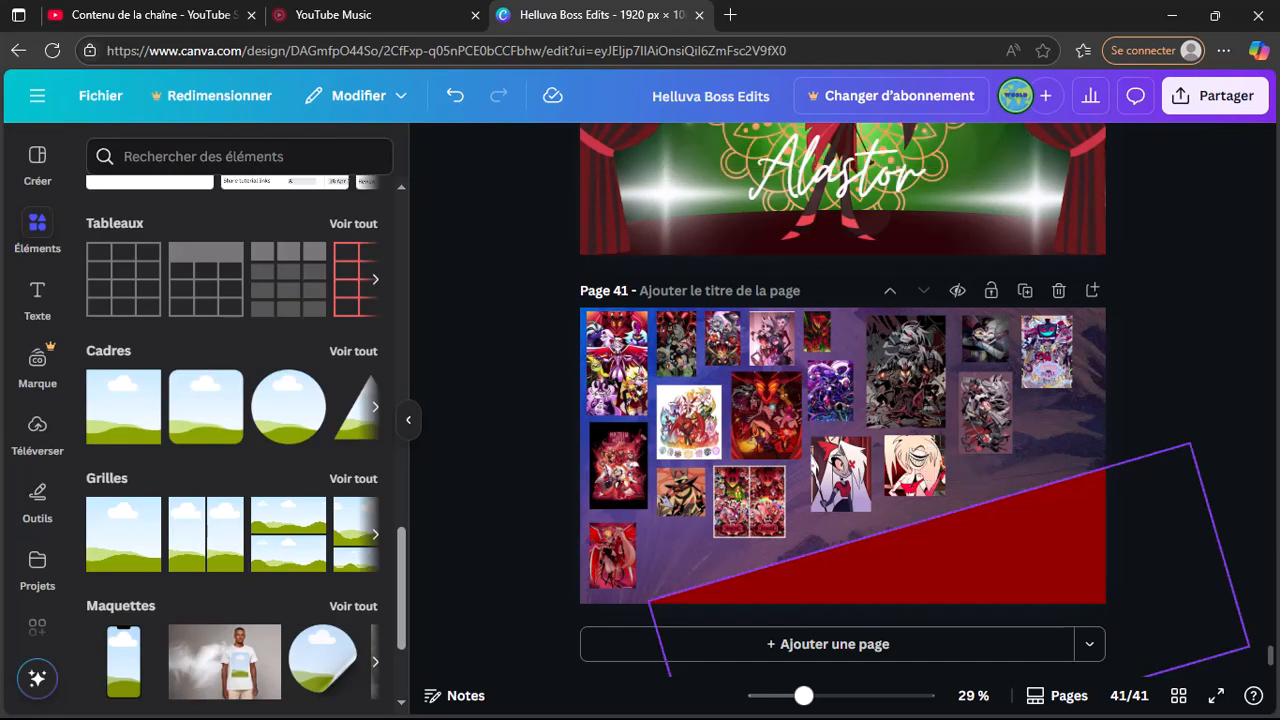
Step: Add a solid border with a thickness of 54 to the red grid and switch its colour to a gradient
{"action": "left_click", "coordinate": [707, 149]}
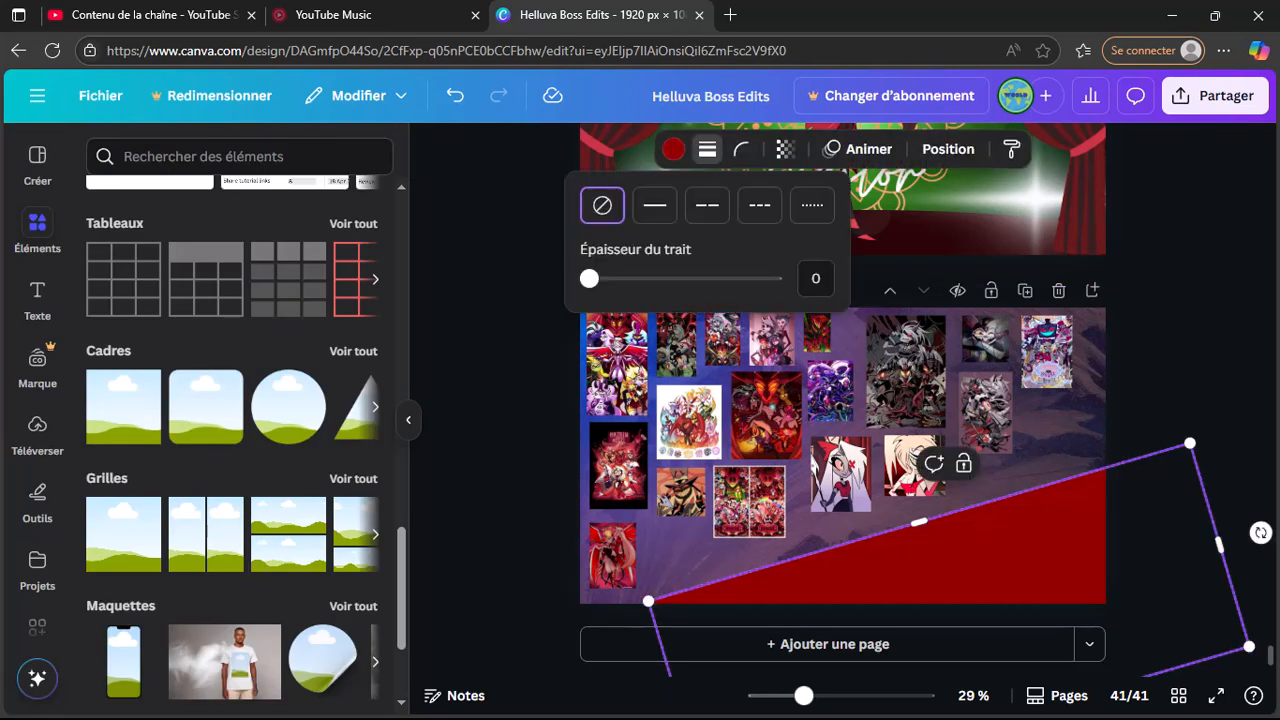
{"action": "left_click_drag", "start_coordinate": [588, 278], "coordinate": [688, 278]}
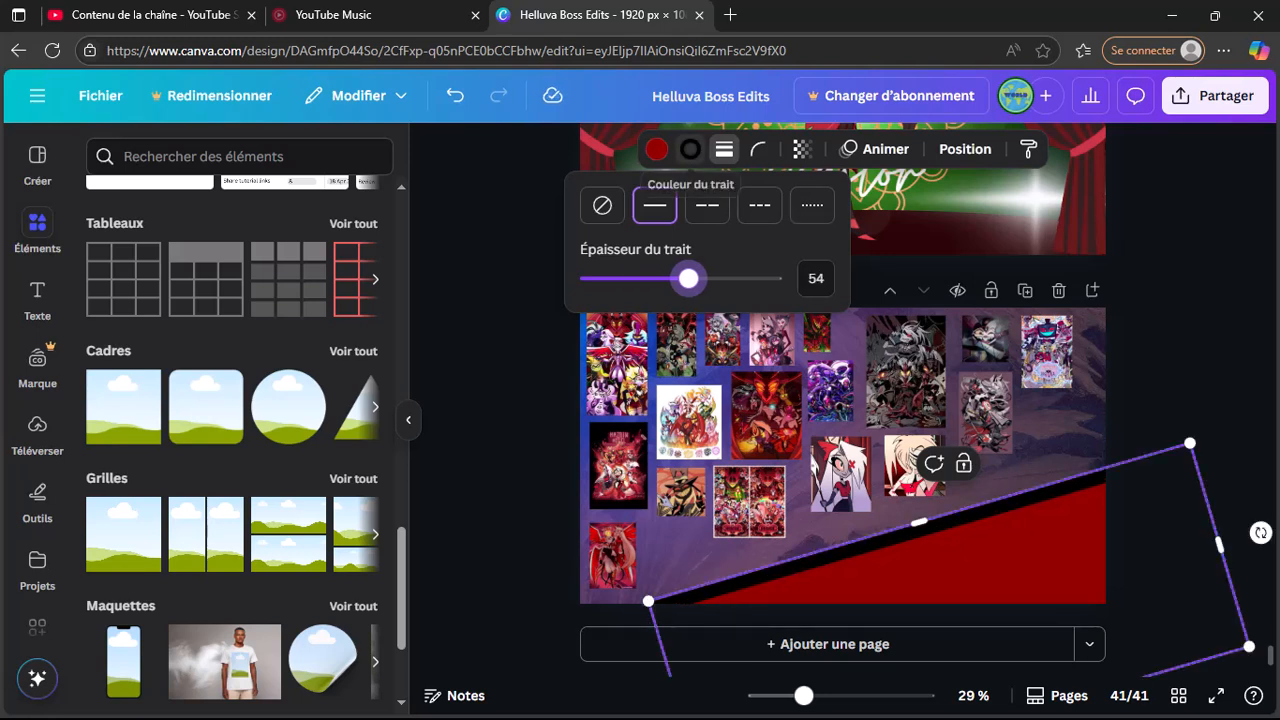
{"action": "left_click", "coordinate": [690, 149]}
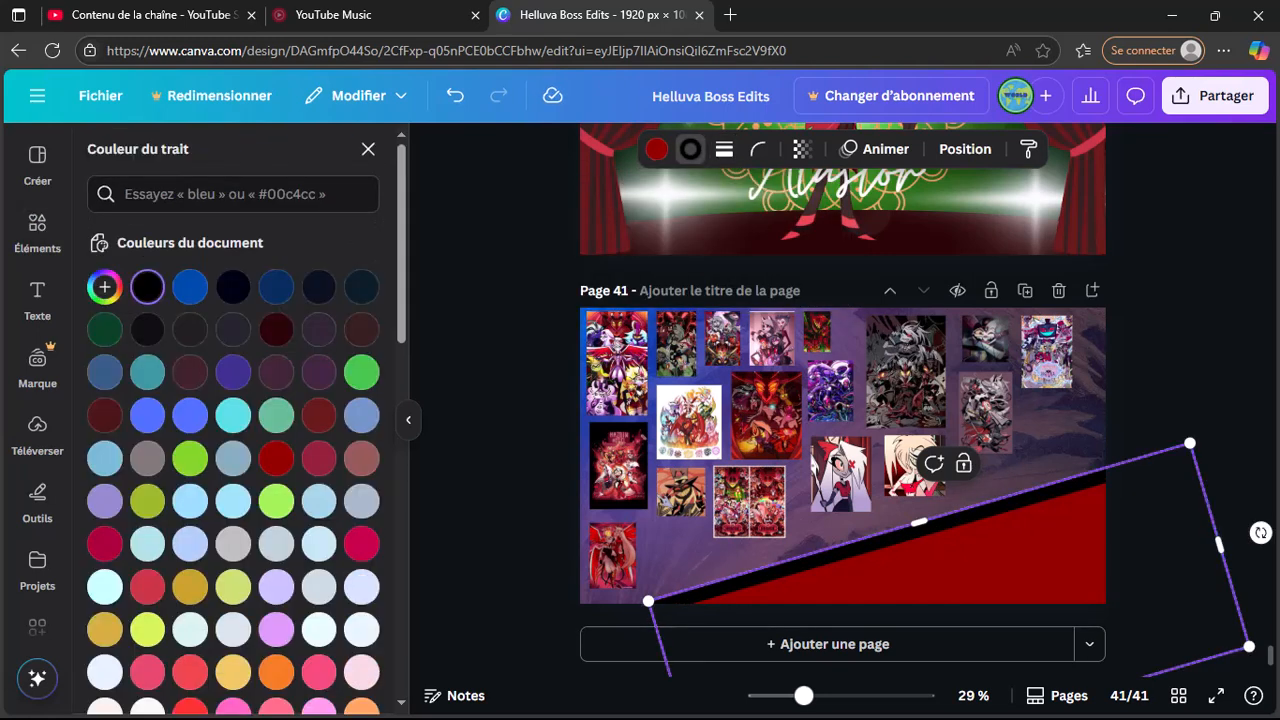
{"action": "left_click", "coordinate": [104, 287]}
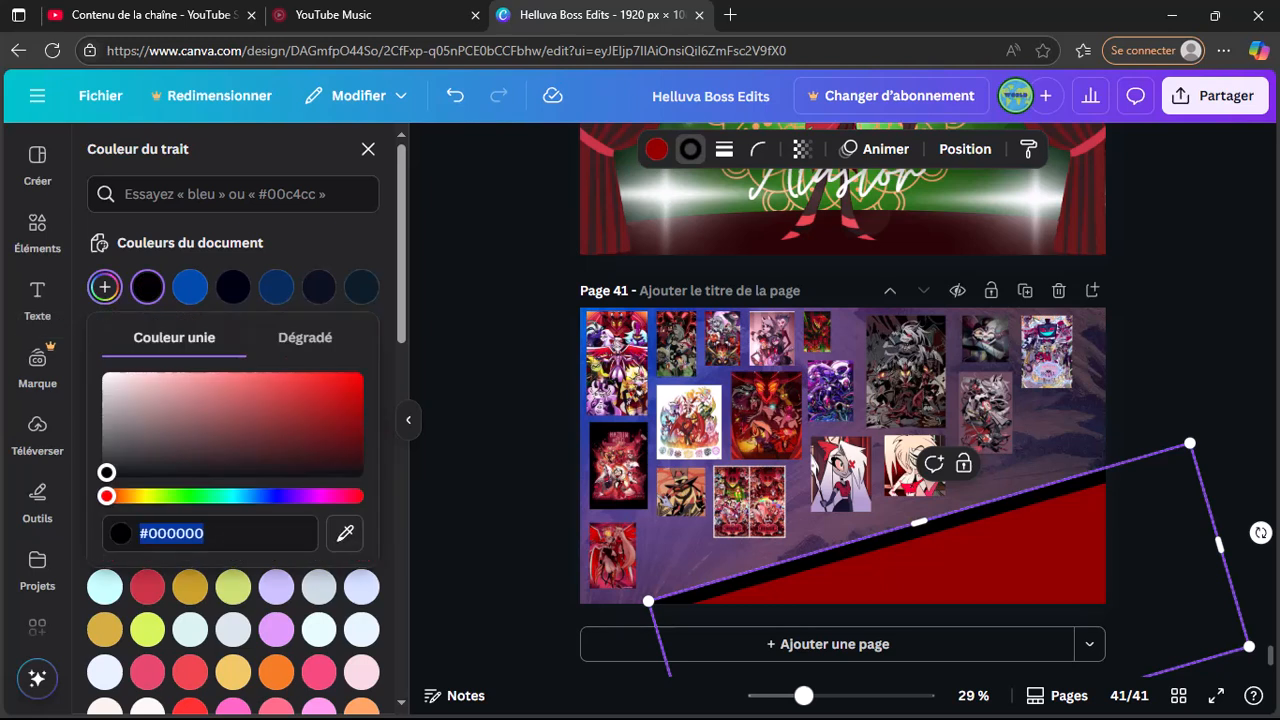
{"action": "left_click", "coordinate": [305, 337]}
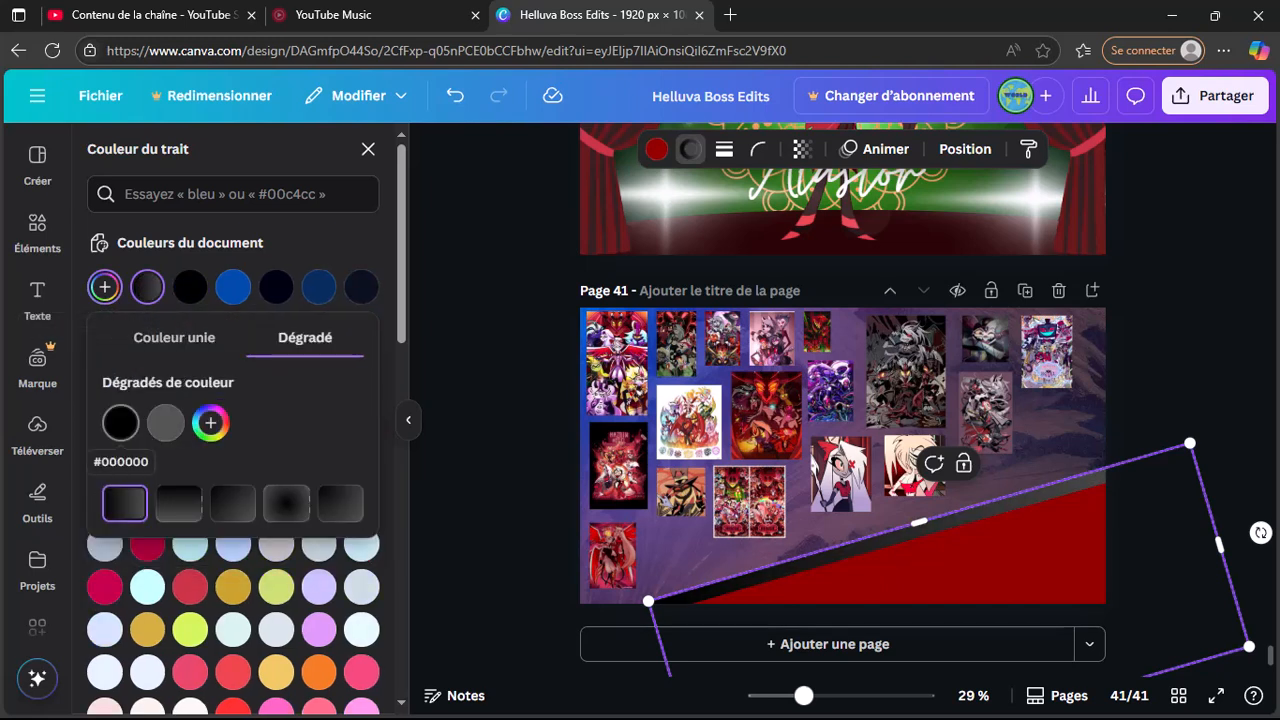
Step: Change the border gradient's second colour to #49112C and add #6D4A5B as a third colour
{"action": "left_click", "coordinate": [120, 422]}
{"action": "left_click", "coordinate": [165, 422]}
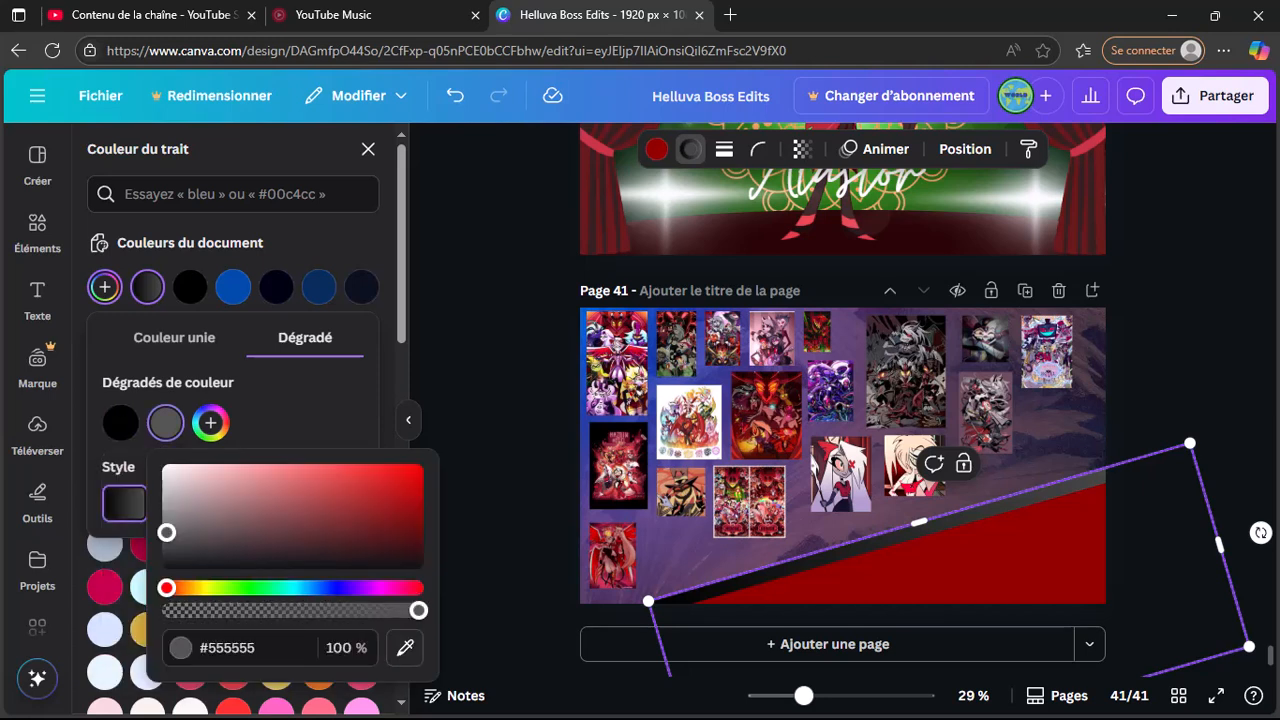
{"action": "left_click_drag", "start_coordinate": [166, 588], "coordinate": [398, 588]}
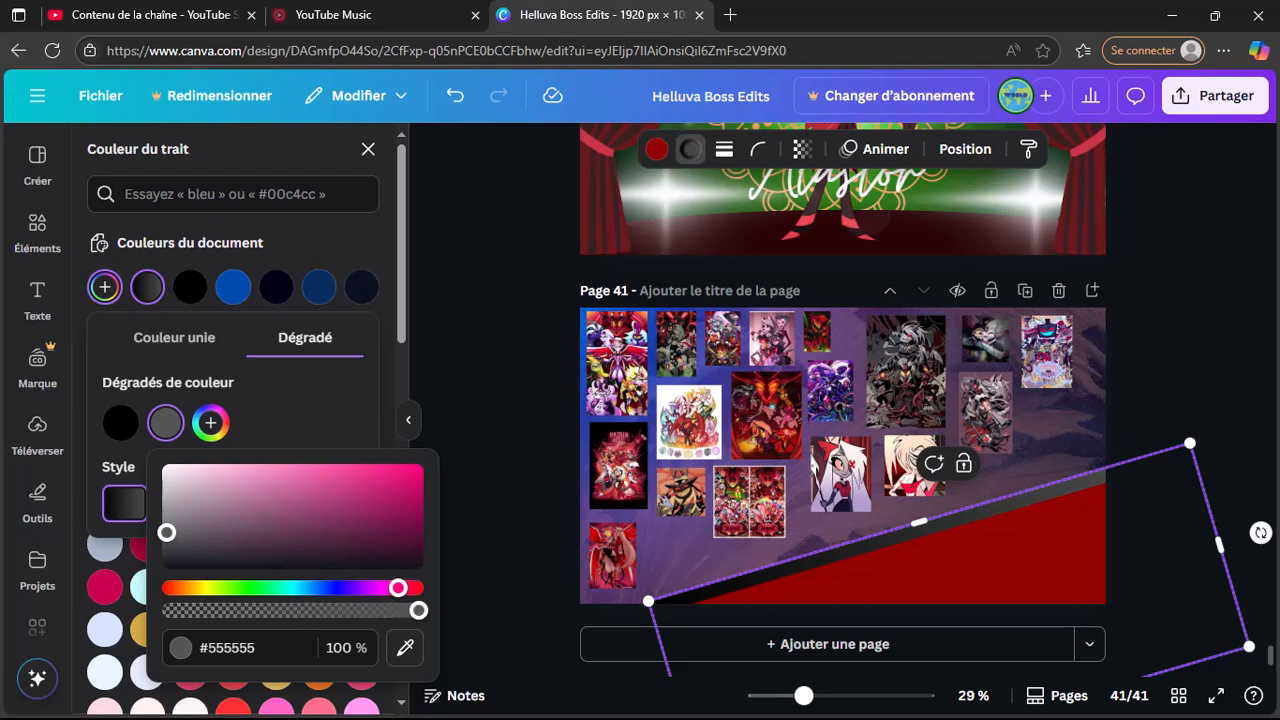
{"action": "left_click", "coordinate": [357, 534]}
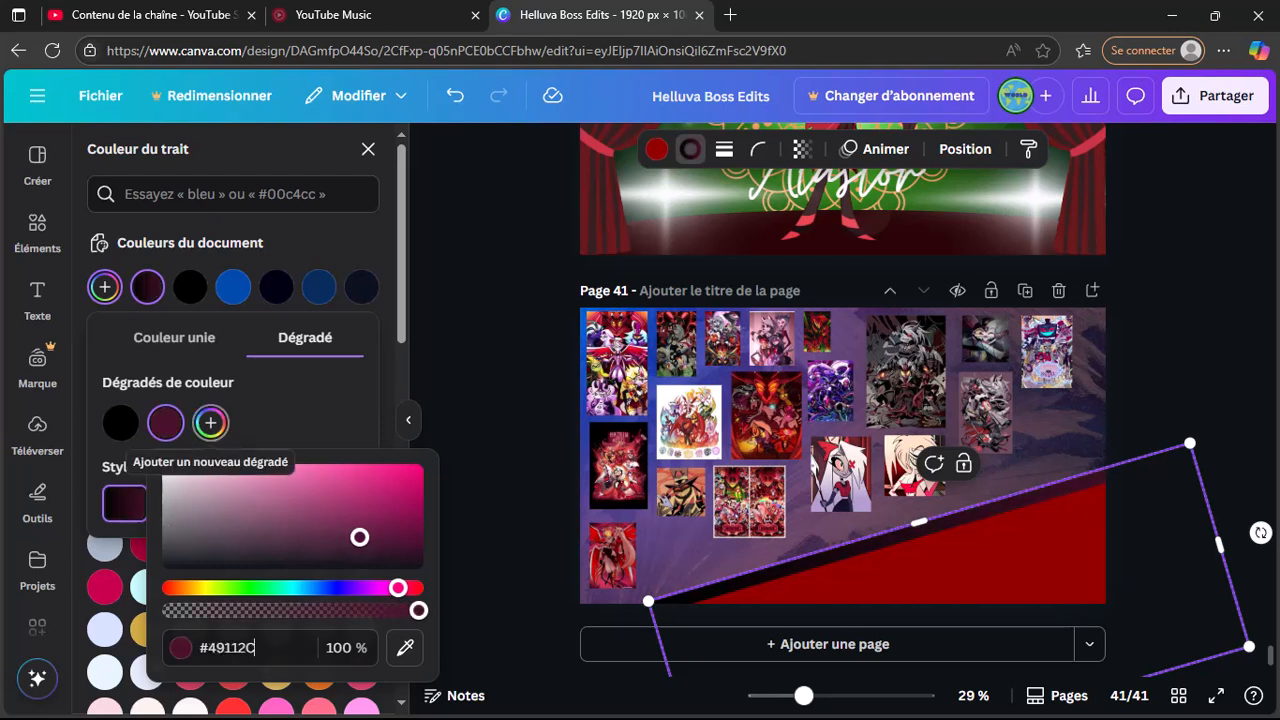
{"action": "left_click", "coordinate": [210, 422]}
{"action": "left_click", "coordinate": [293, 523]}
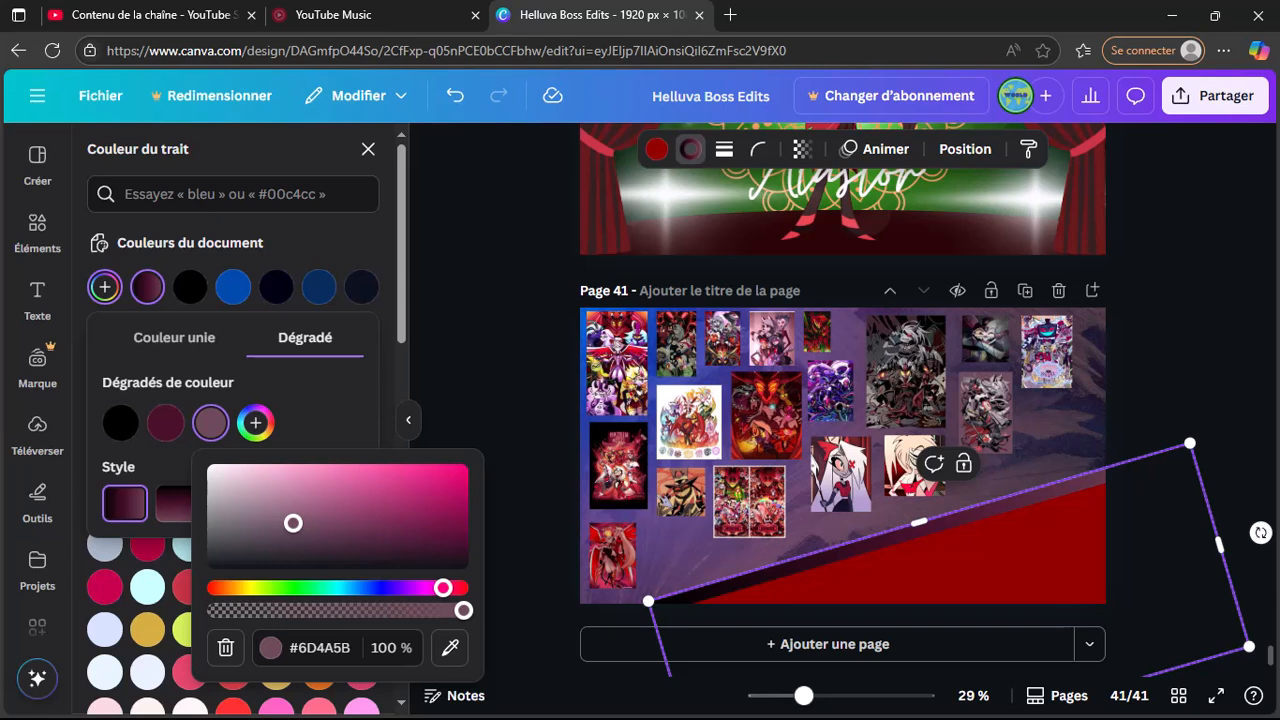
Step: Try the vertical style for the border gradient and settle on the last diagonal style offered
{"action": "key", "text": "Escape"}
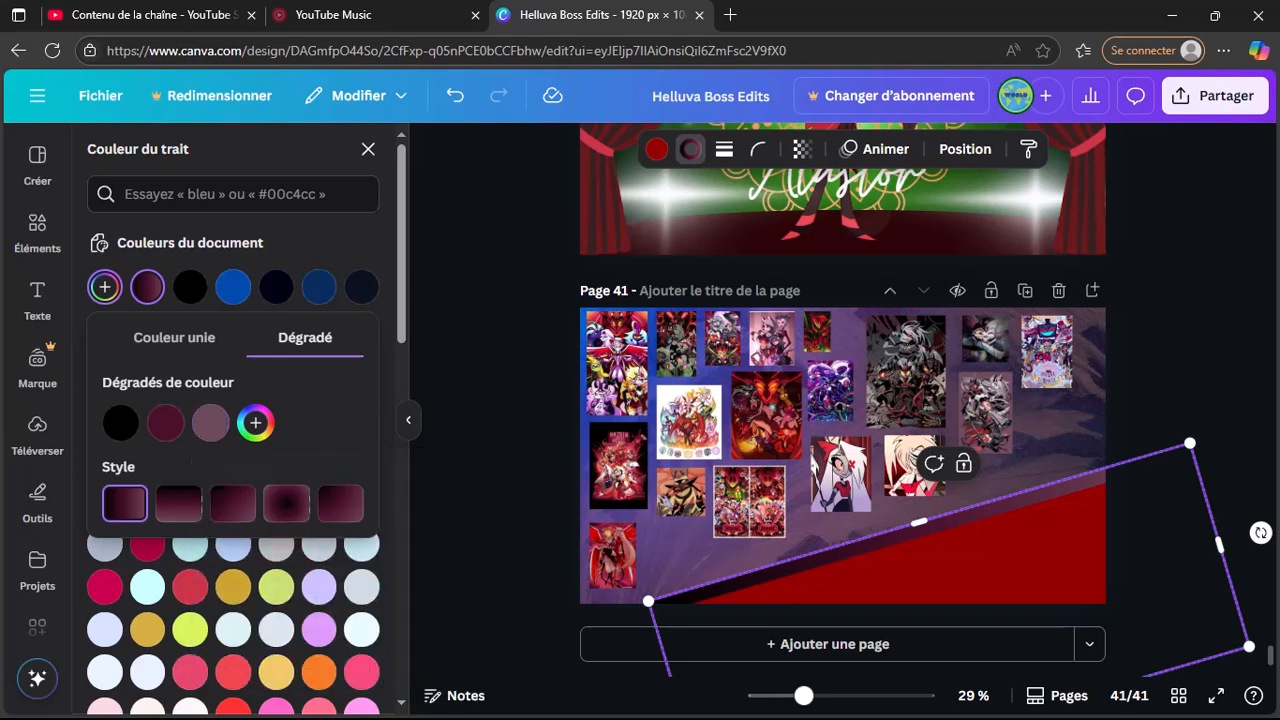
{"action": "left_click", "coordinate": [178, 503]}
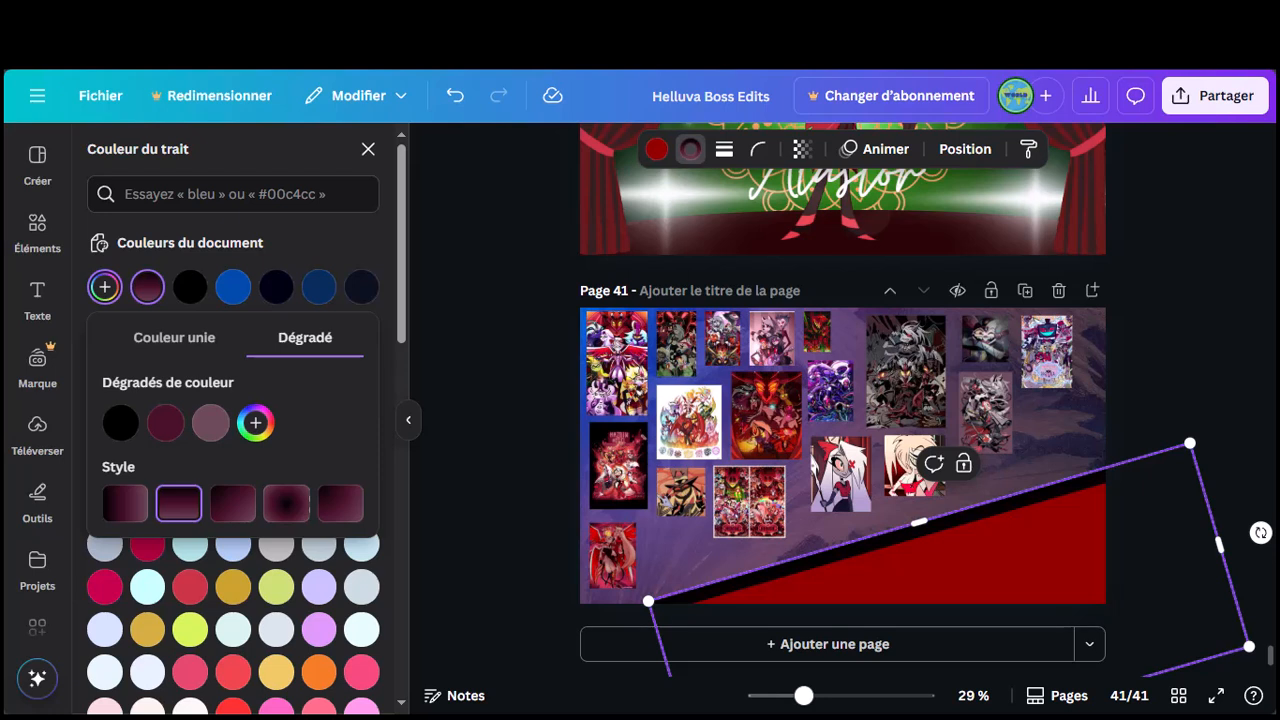
{"action": "key", "text": "ctrl+z"}
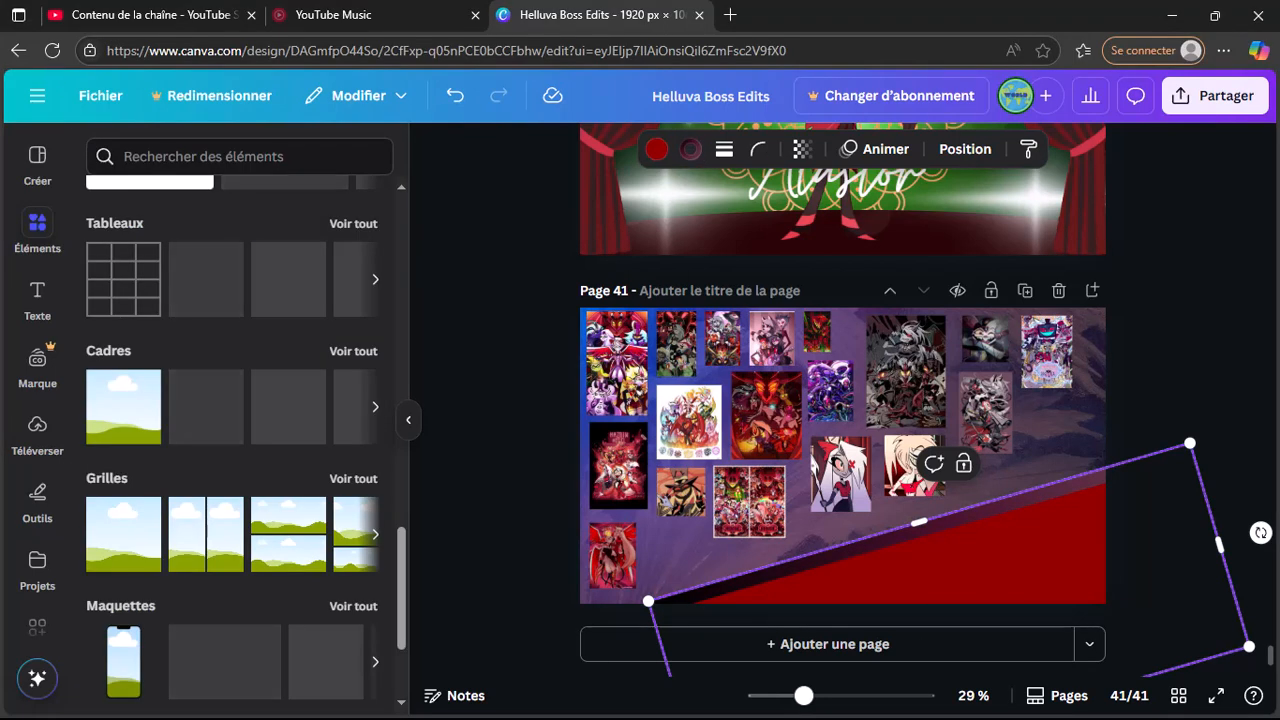
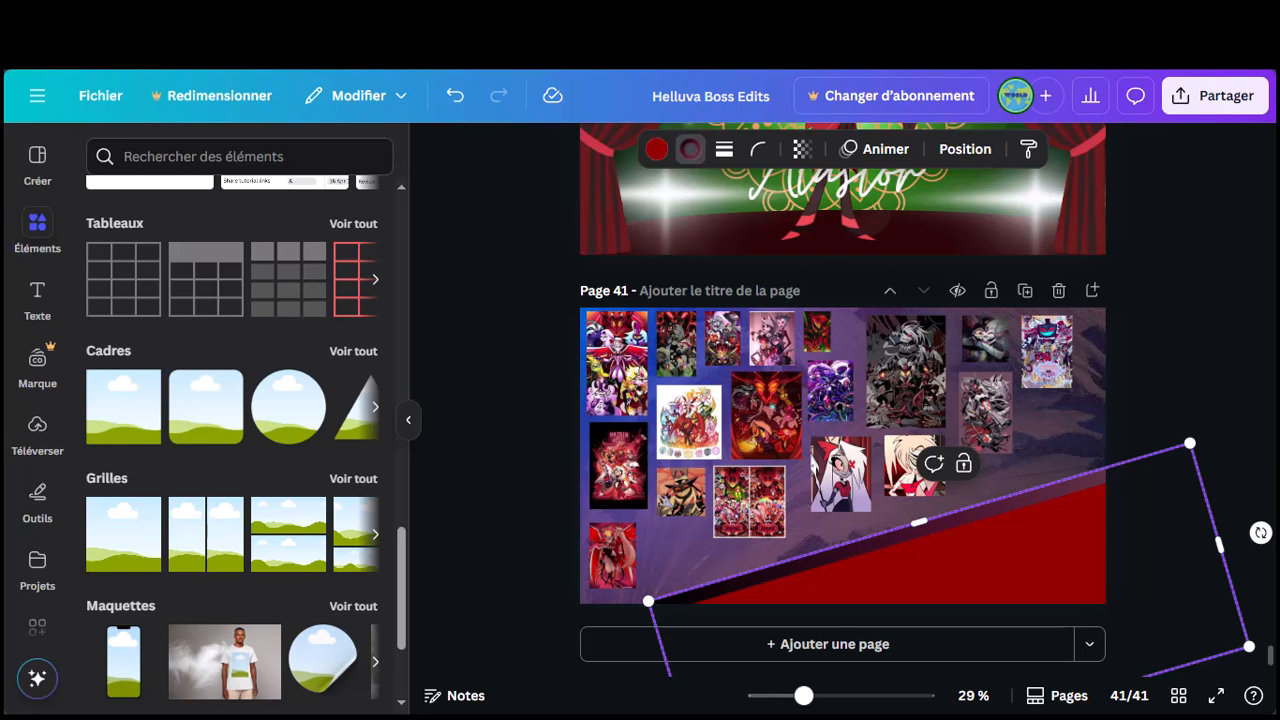
Step: Shift the hue of the border gradient's second colour from magenta toward red and reopen the gradient editor
{"action": "left_click", "coordinate": [690, 149]}
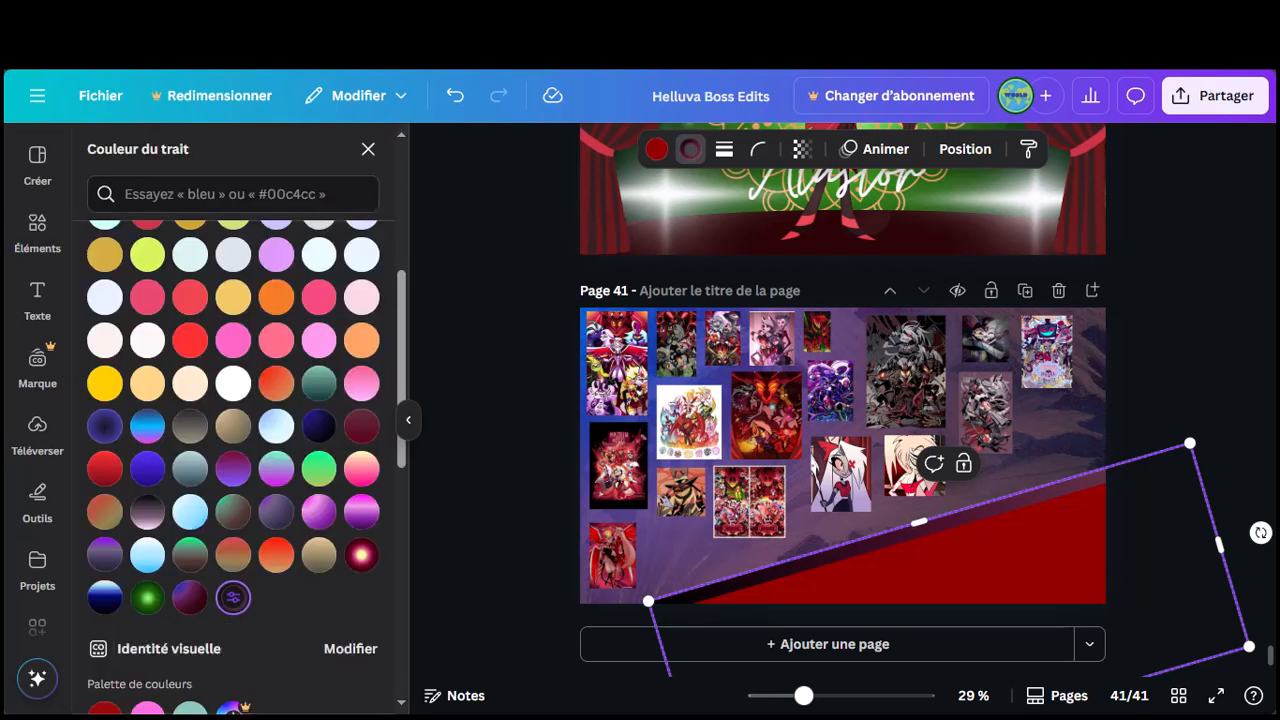
{"action": "left_click", "coordinate": [233, 597]}
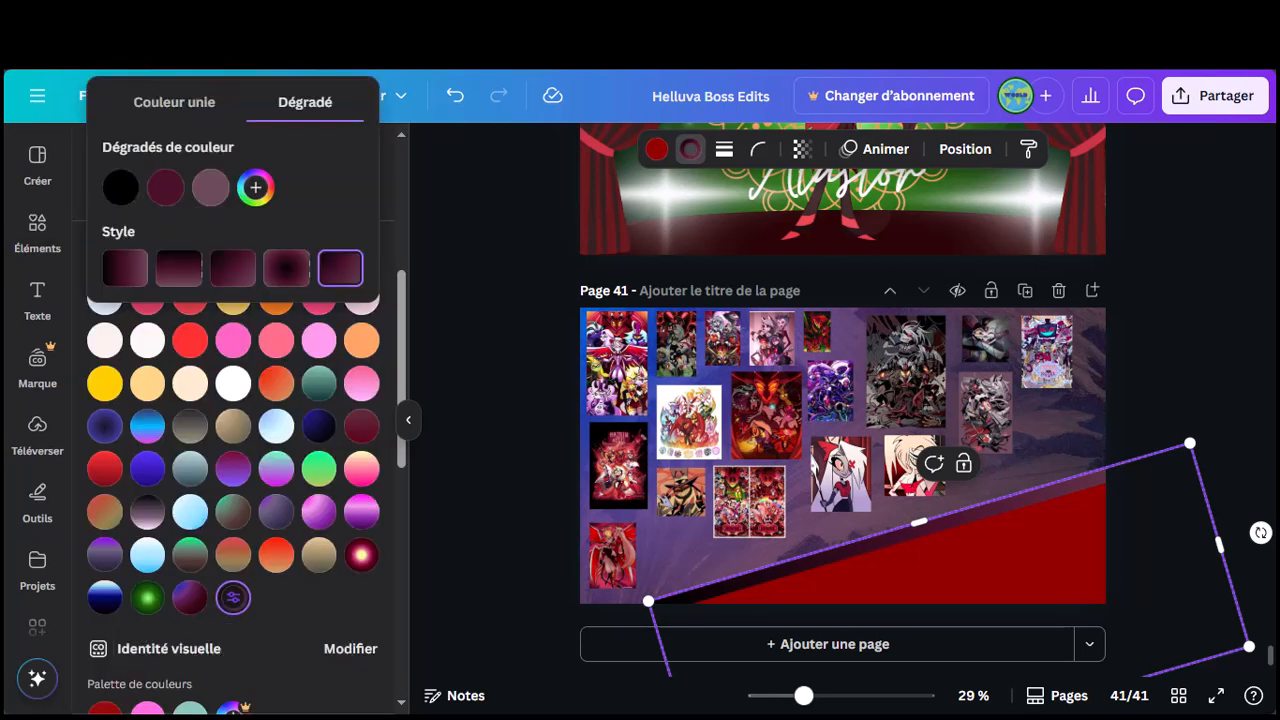
{"action": "left_click", "coordinate": [165, 187]}
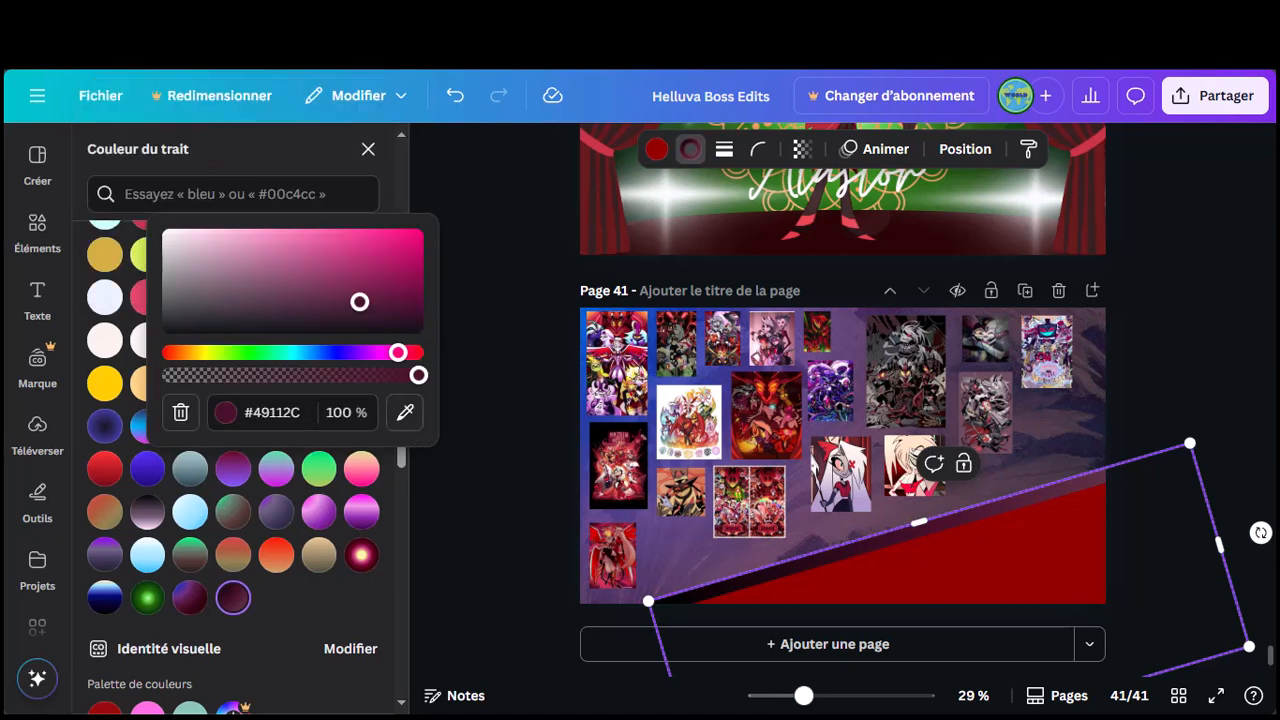
{"action": "left_click", "coordinate": [411, 352]}
{"action": "left_click", "coordinate": [233, 597]}
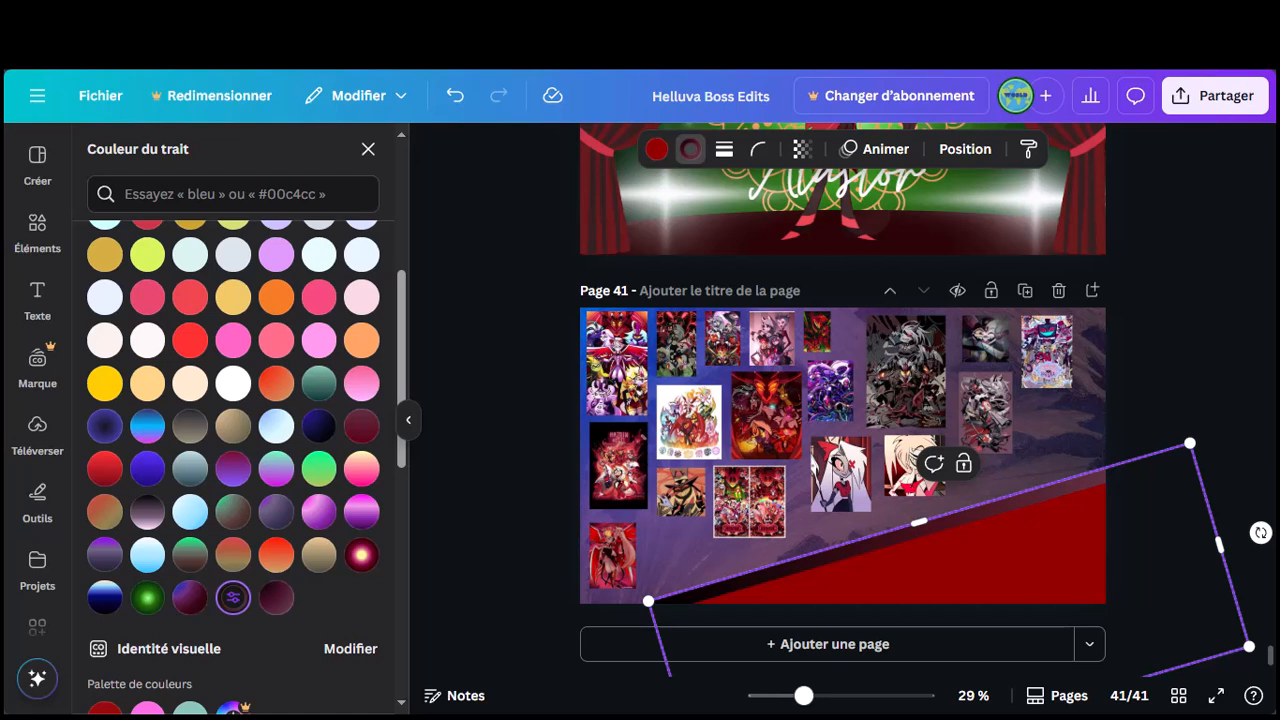
{"action": "scroll", "coordinate": [233, 460], "scroll_direction": "up", "scroll_amount": 4}
{"action": "key", "text": "Escape"}
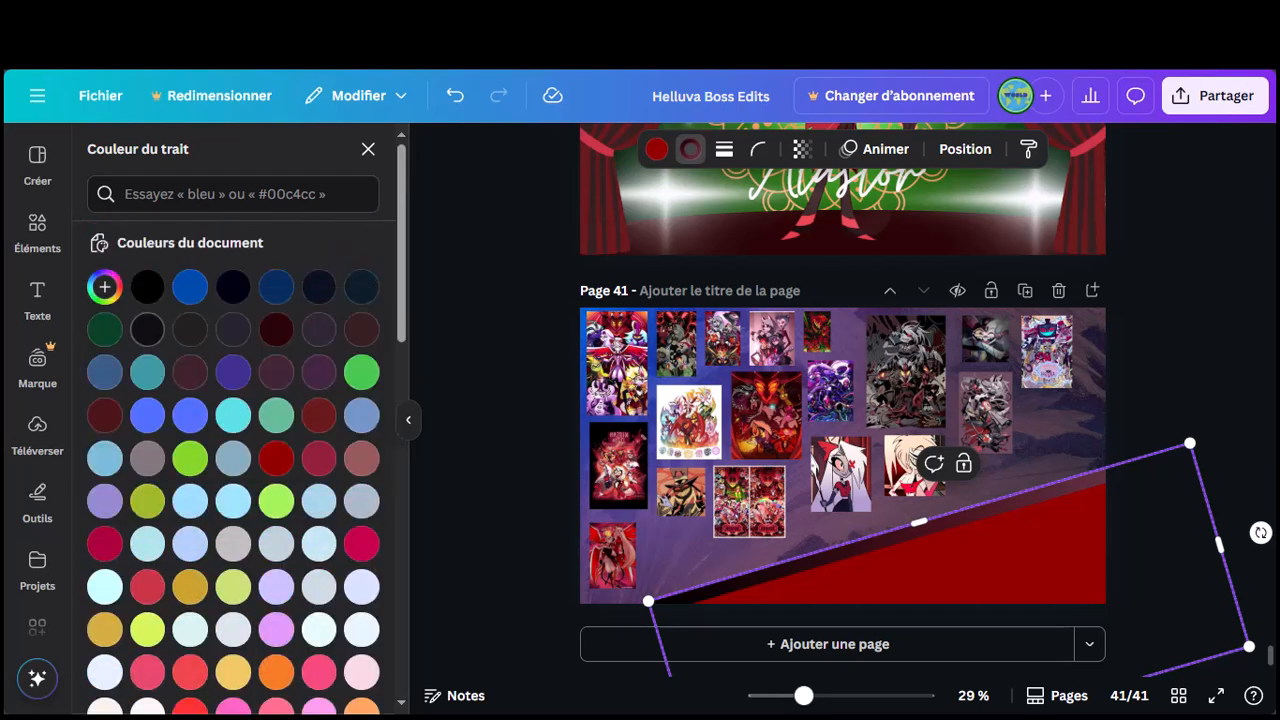
{"action": "left_click", "coordinate": [104, 287]}
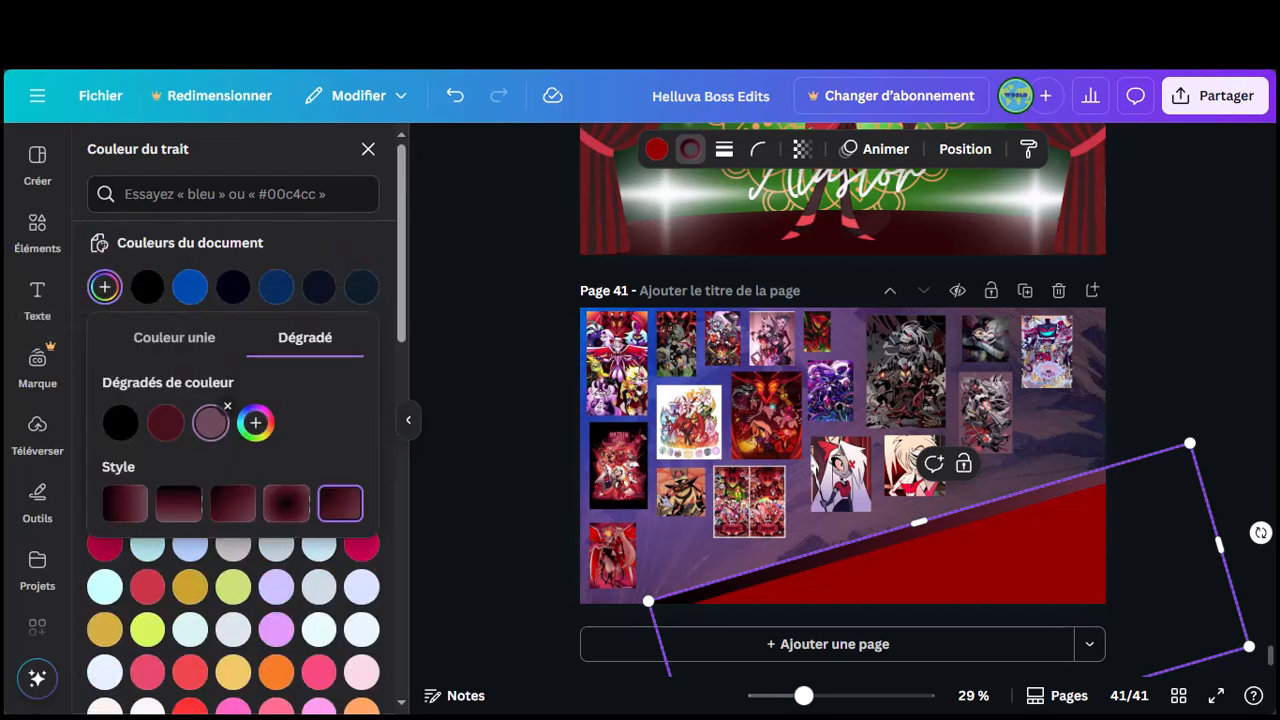
Step: Shift the hue of the border gradient's third colour toward red, to #6D4A4F, and deselect the shape
{"action": "left_click", "coordinate": [210, 422]}
{"action": "left_click_drag", "start_coordinate": [443, 588], "coordinate": [457, 588]}
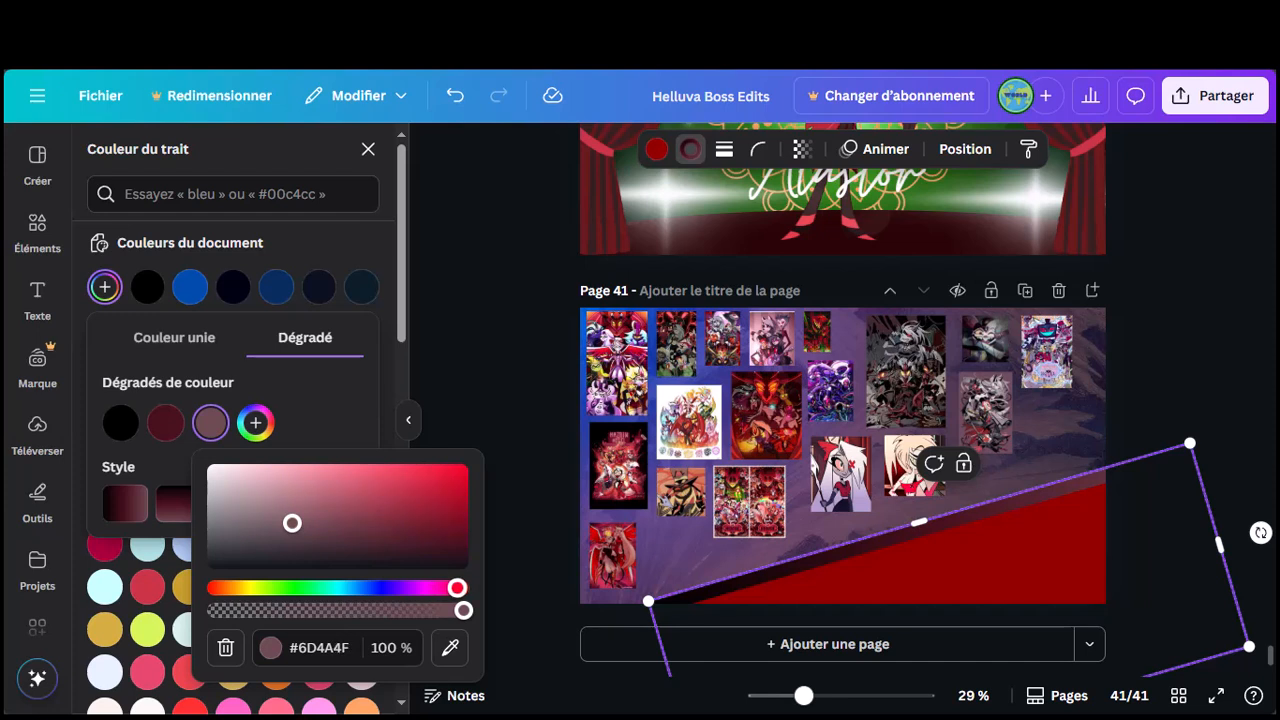
{"action": "key", "text": "Escape"}
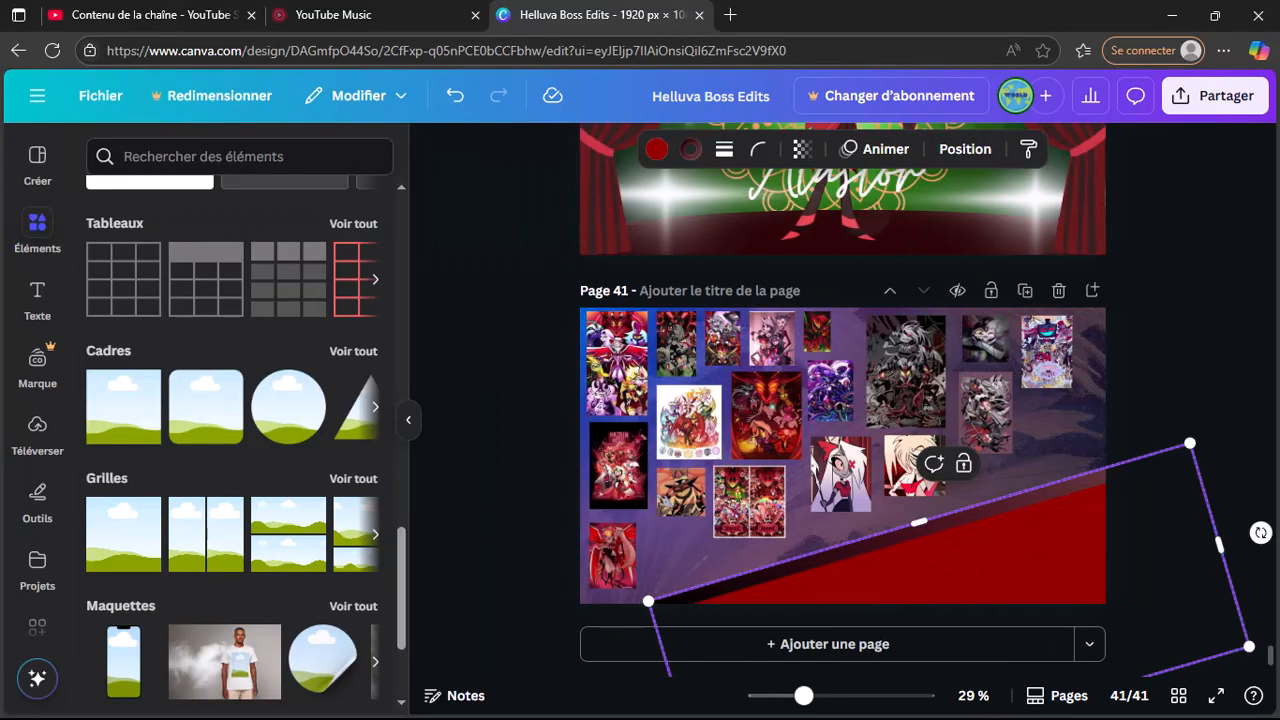
{"action": "key", "text": "Escape"}
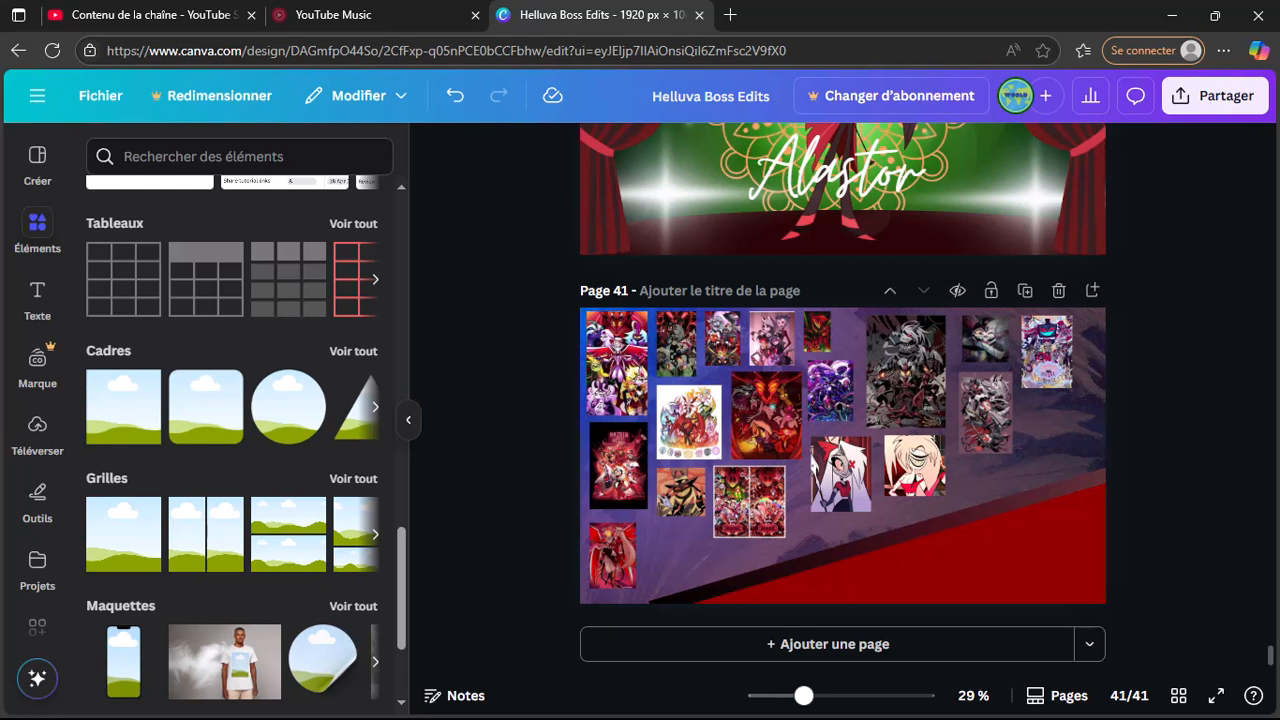
Step: Raise the red band's upper edge slightly and extend its left end beyond the left edge of page 41
{"action": "left_click", "coordinate": [930, 550]}
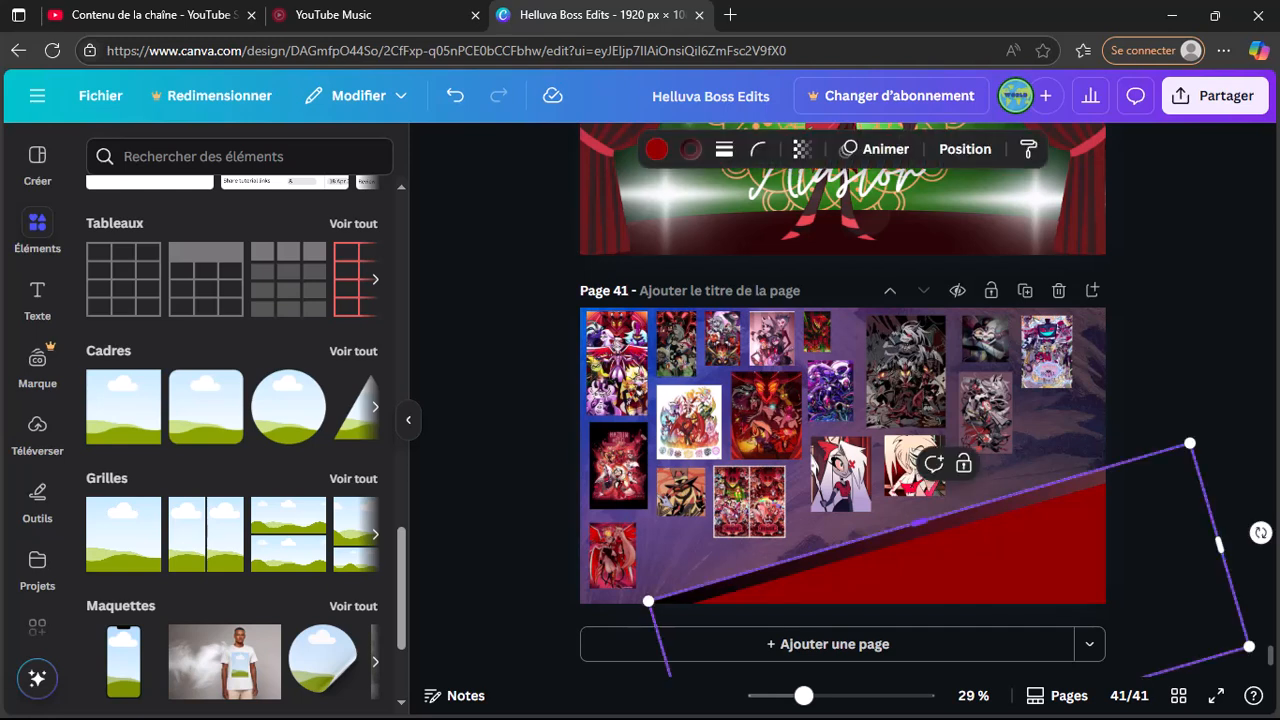
{"action": "left_click_drag", "start_coordinate": [918, 521], "coordinate": [917, 517]}
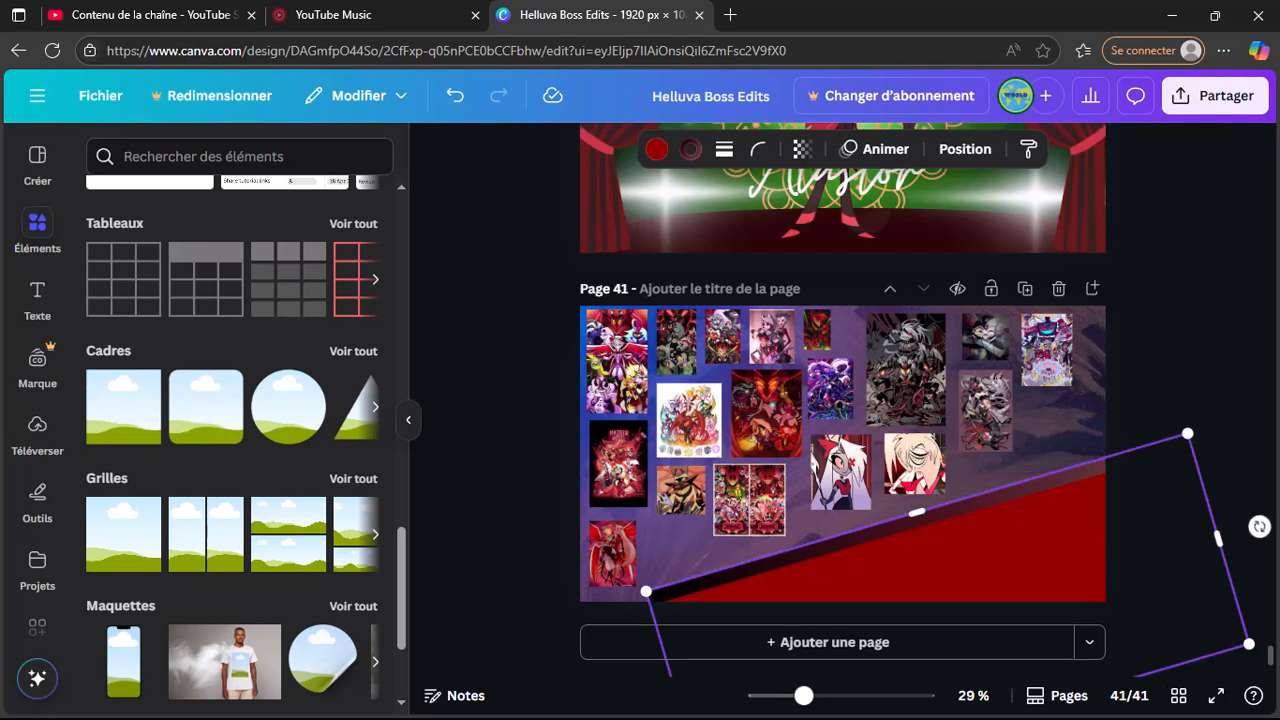
{"action": "scroll", "coordinate": [917, 517], "scroll_direction": "down", "scroll_amount": 2}
{"action": "left_click_drag", "start_coordinate": [677, 552], "coordinate": [580, 580]}
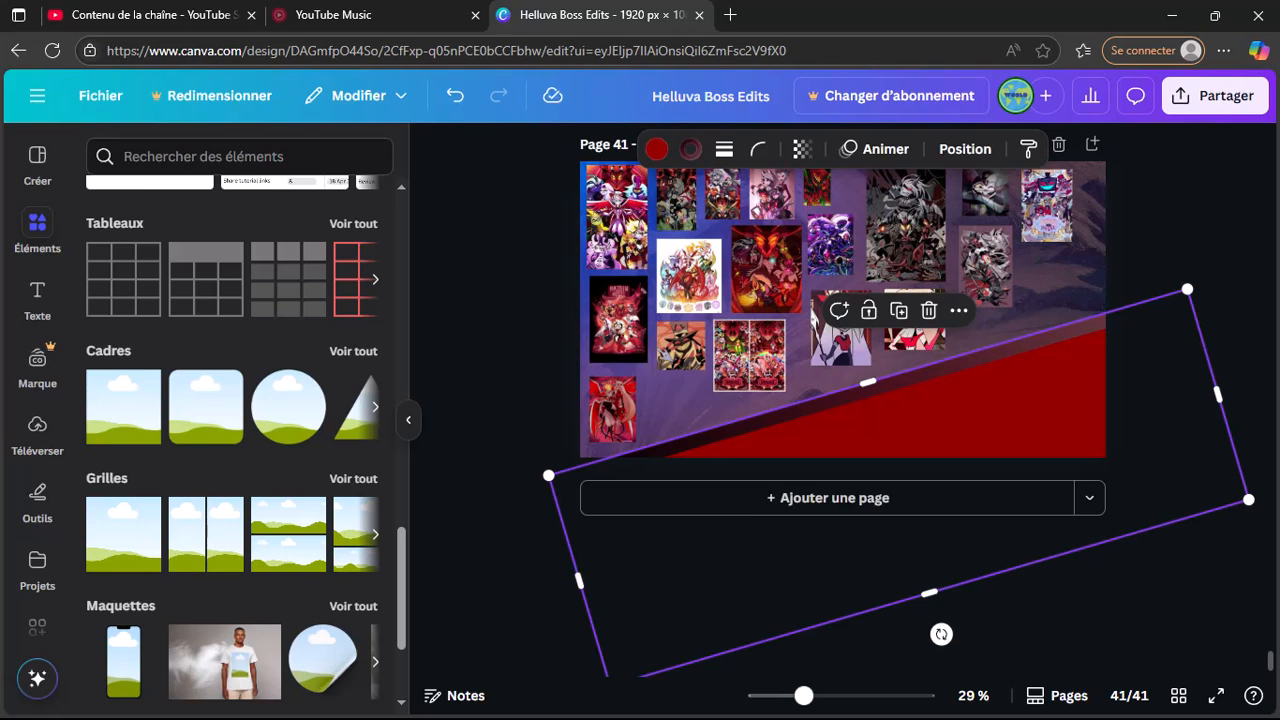
{"action": "key", "text": "Escape"}
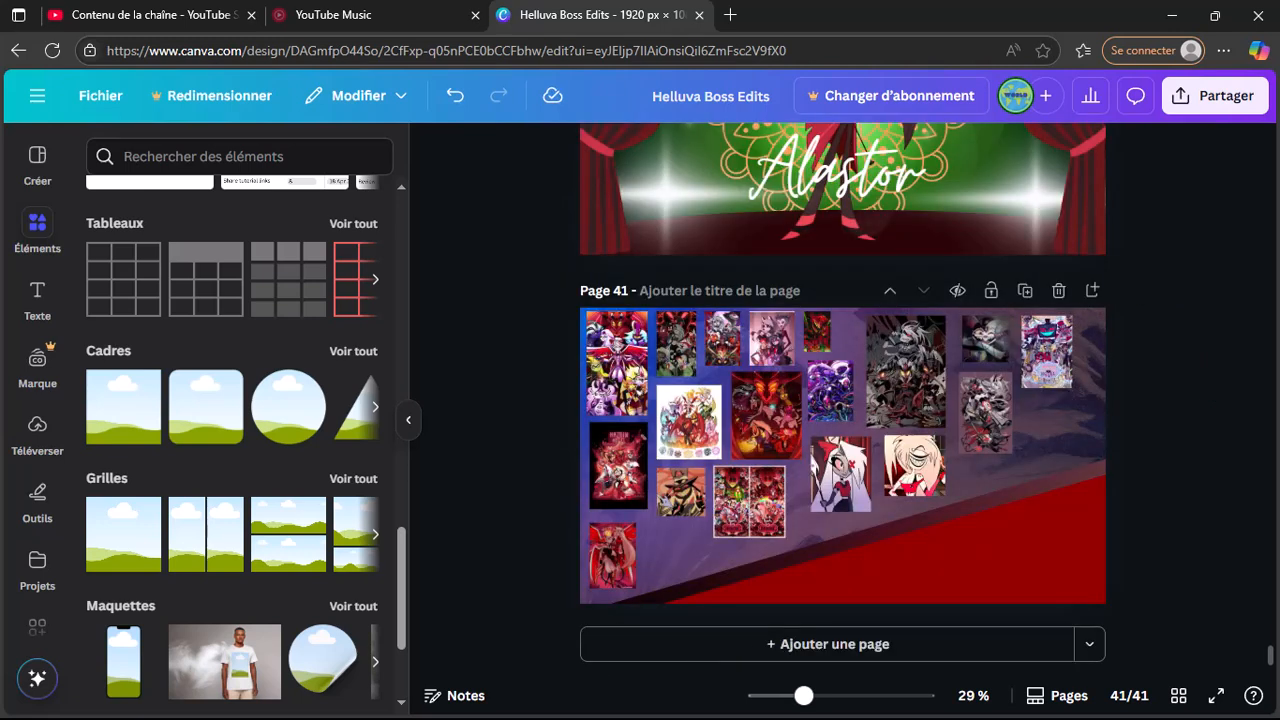
Step: Add a title-style text box to page 41 reading "Helluvaverse Bonanza"
{"action": "left_click", "coordinate": [37, 298]}
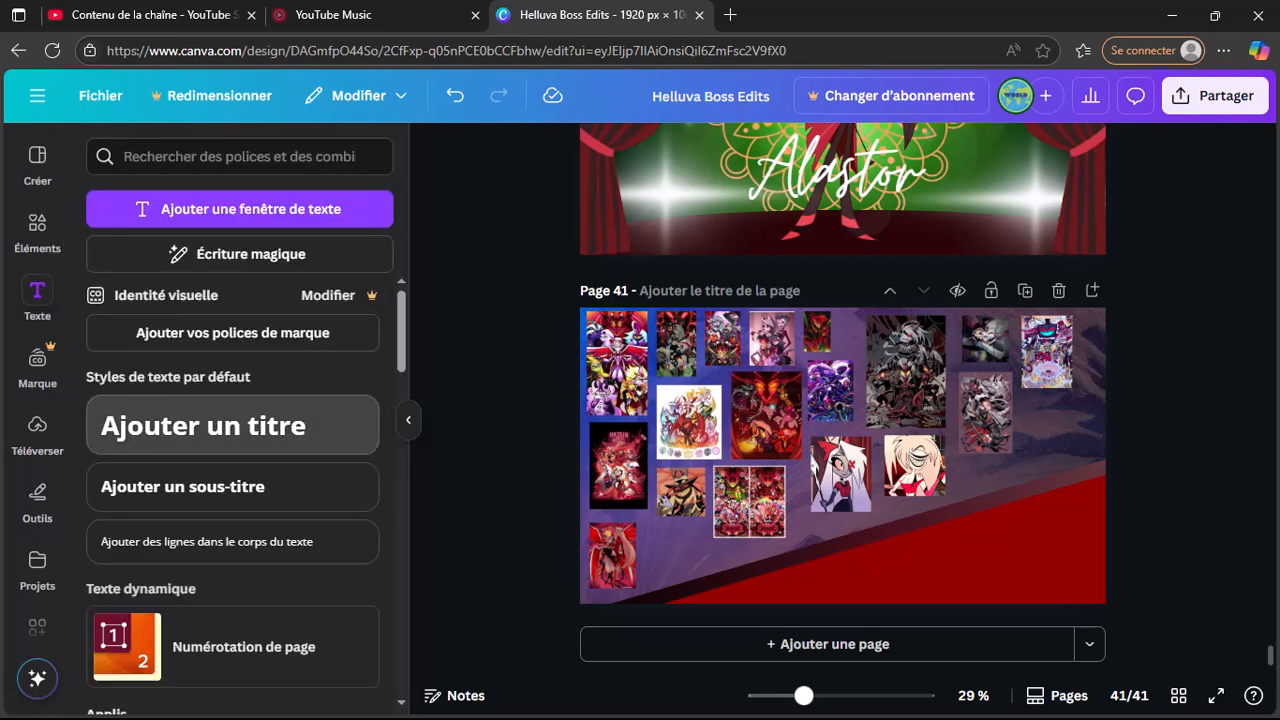
{"action": "left_click", "coordinate": [232, 425]}
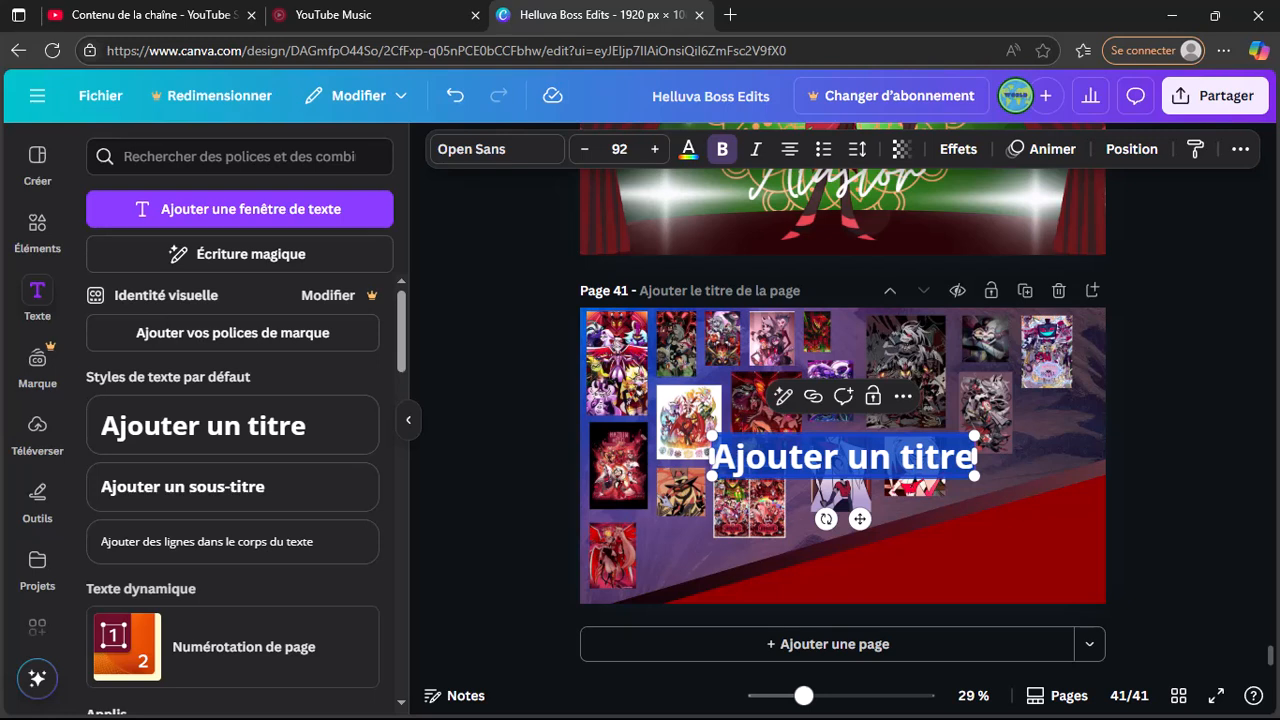
{"action": "type", "text": "Helluvav"}
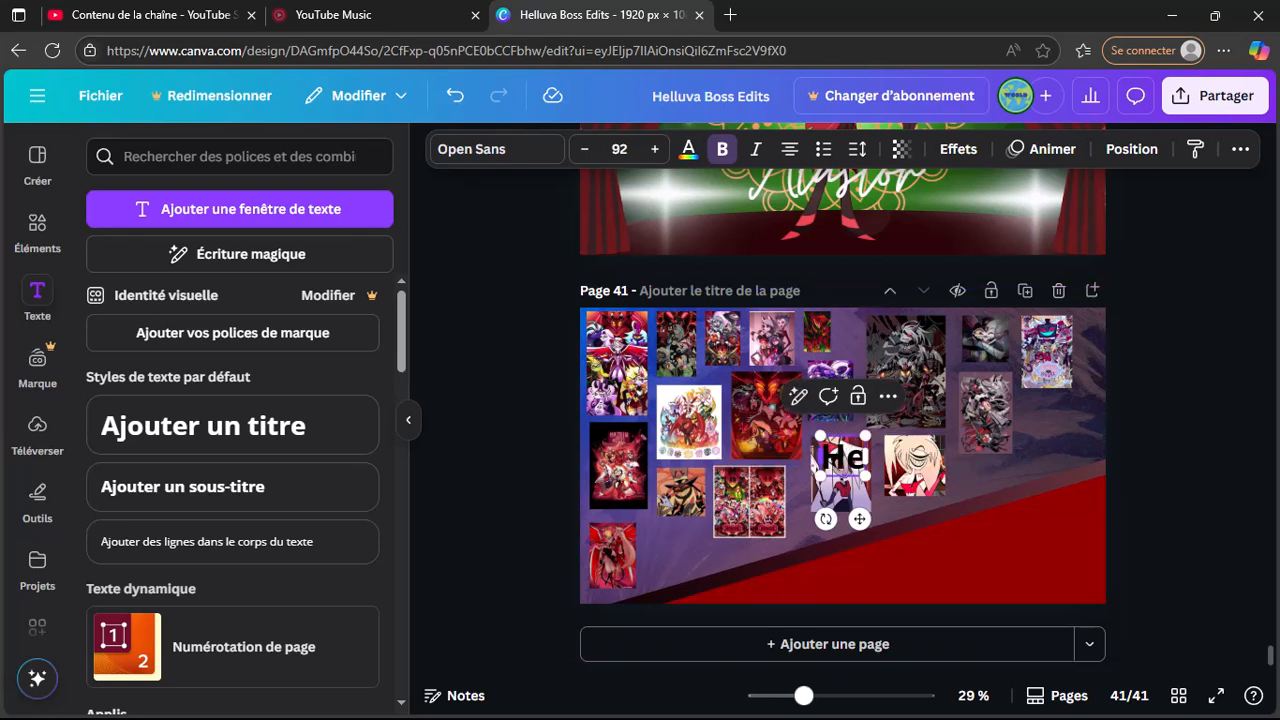
{"action": "type", "text": "erse"}
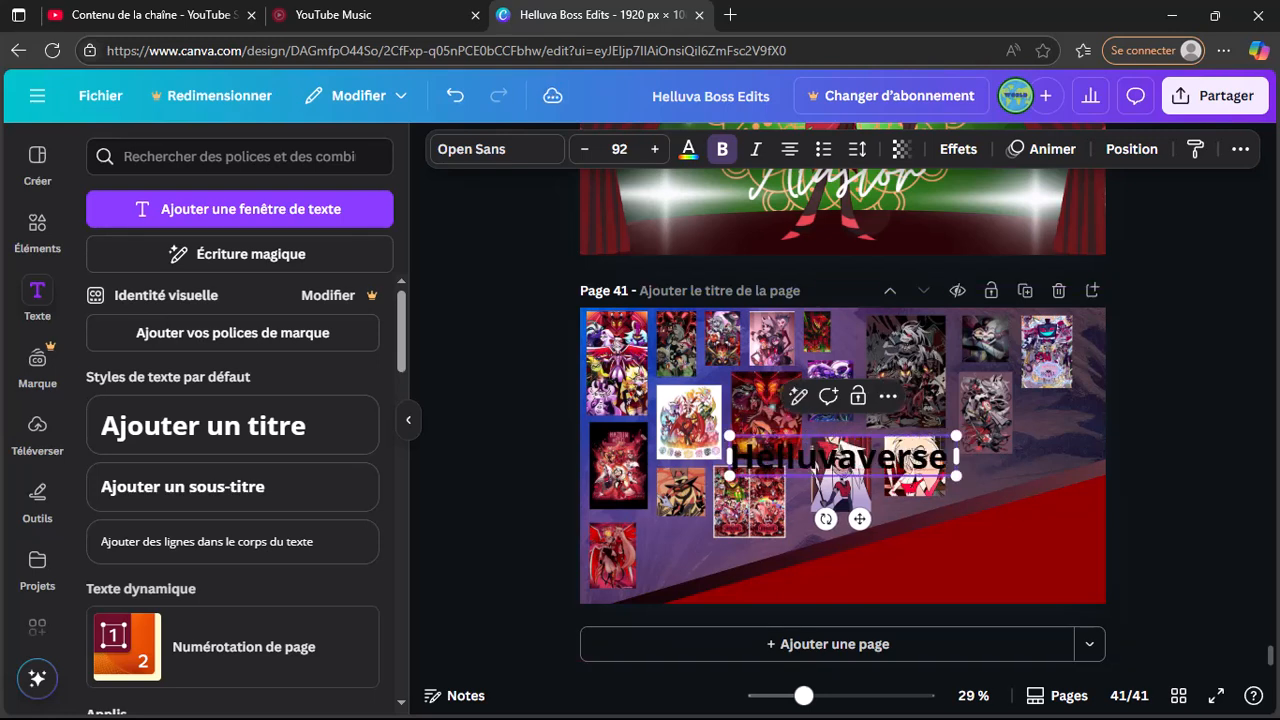
{"action": "type", "text": " Bonana"}
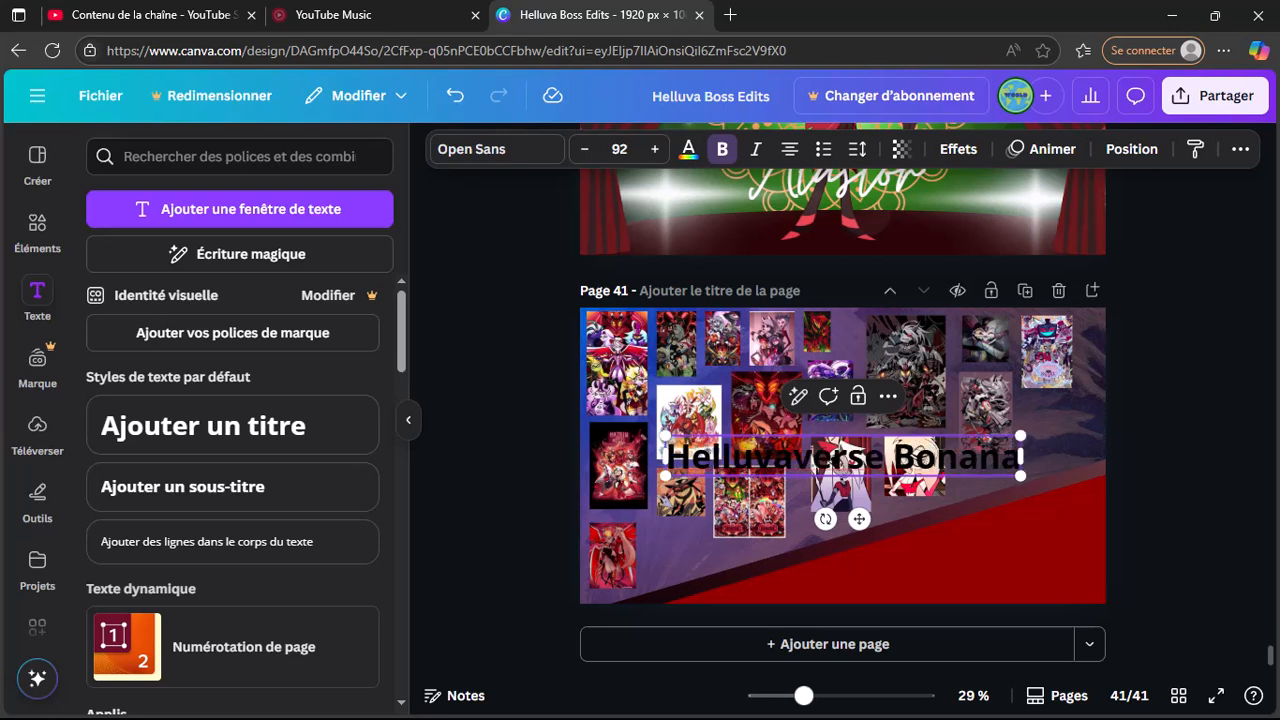
{"action": "key", "text": "BackSpace"}
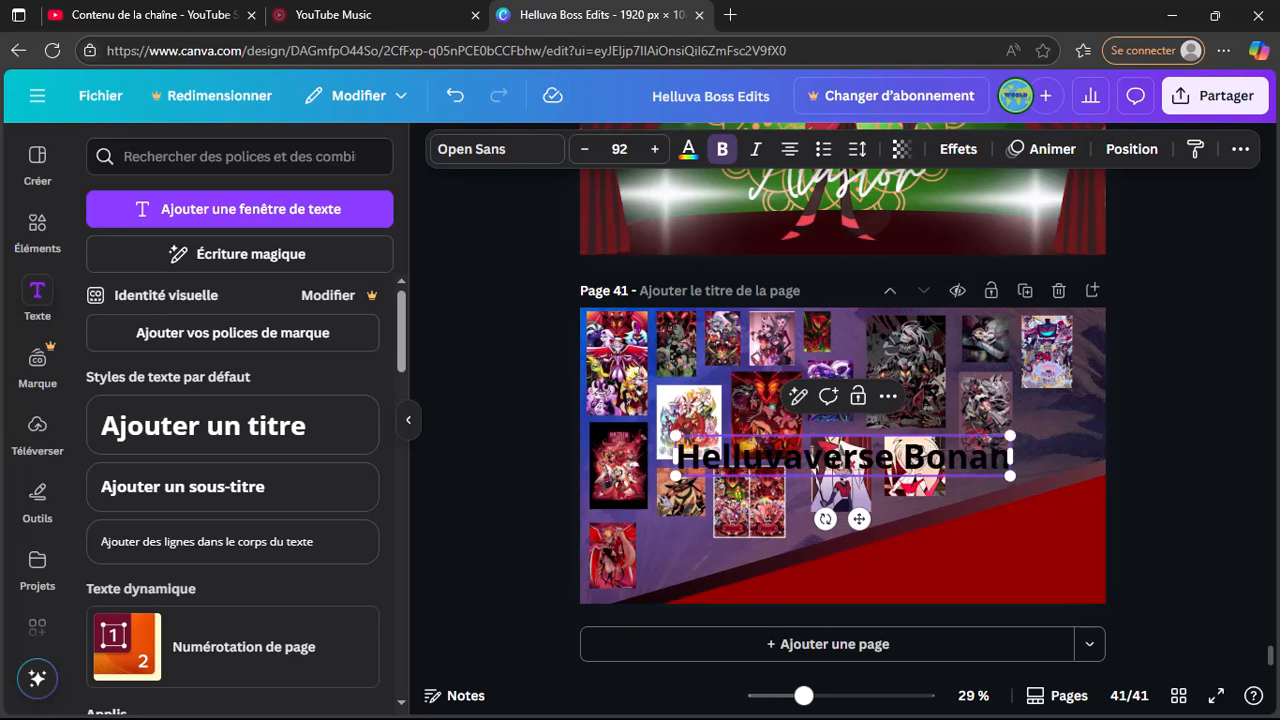
{"action": "type", "text": "za"}
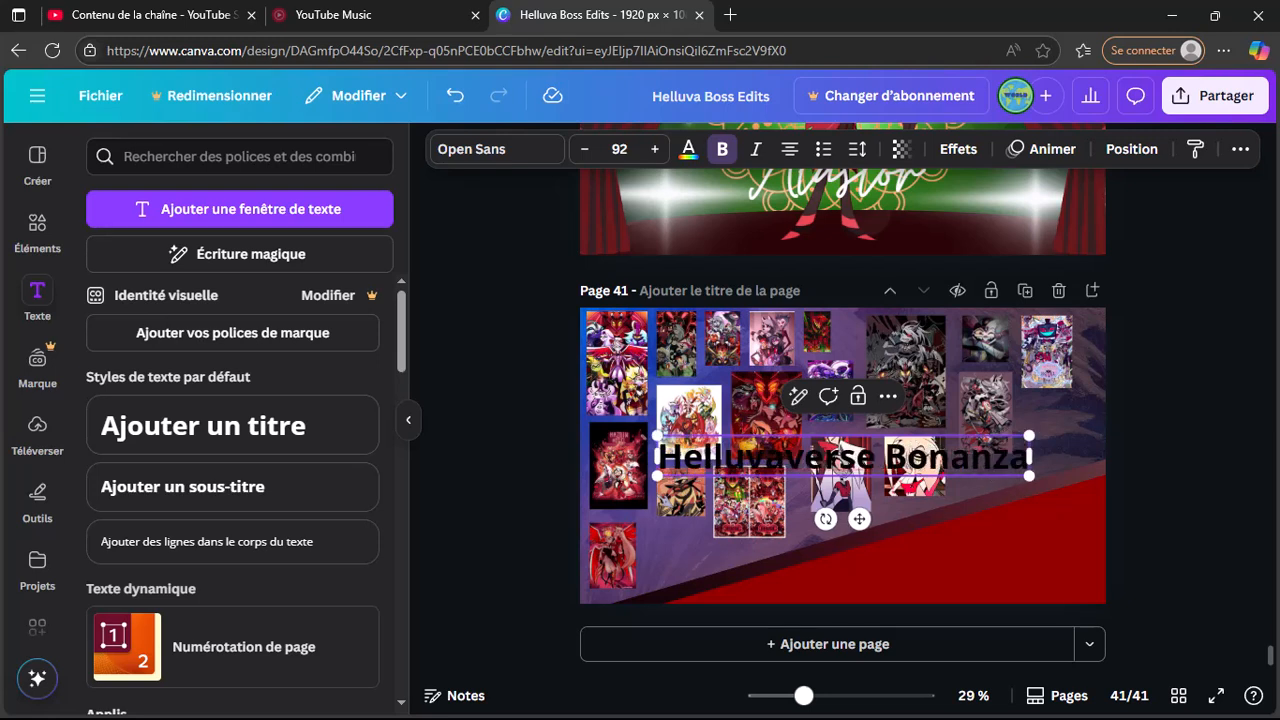
Step: Set the title's font to Amoresa and narrow its text box so the two words wrap onto separate lines
{"action": "left_click", "coordinate": [497, 149]}
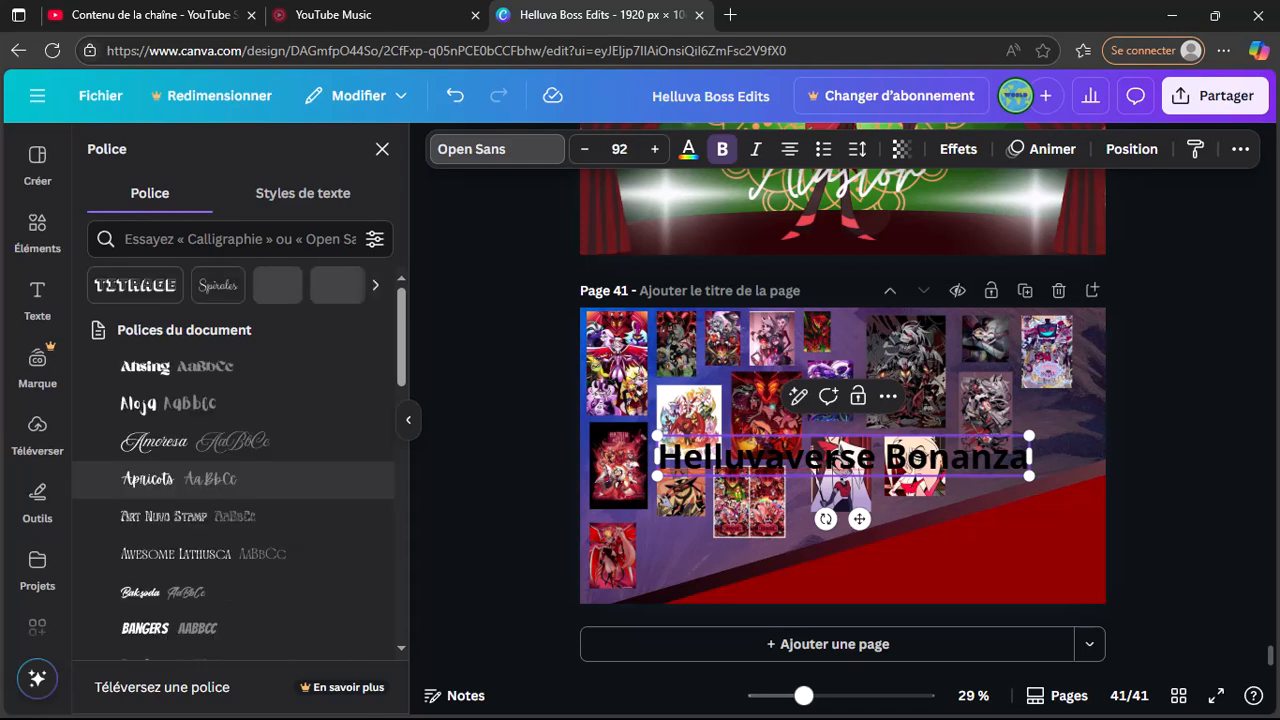
{"action": "left_click", "coordinate": [154, 441]}
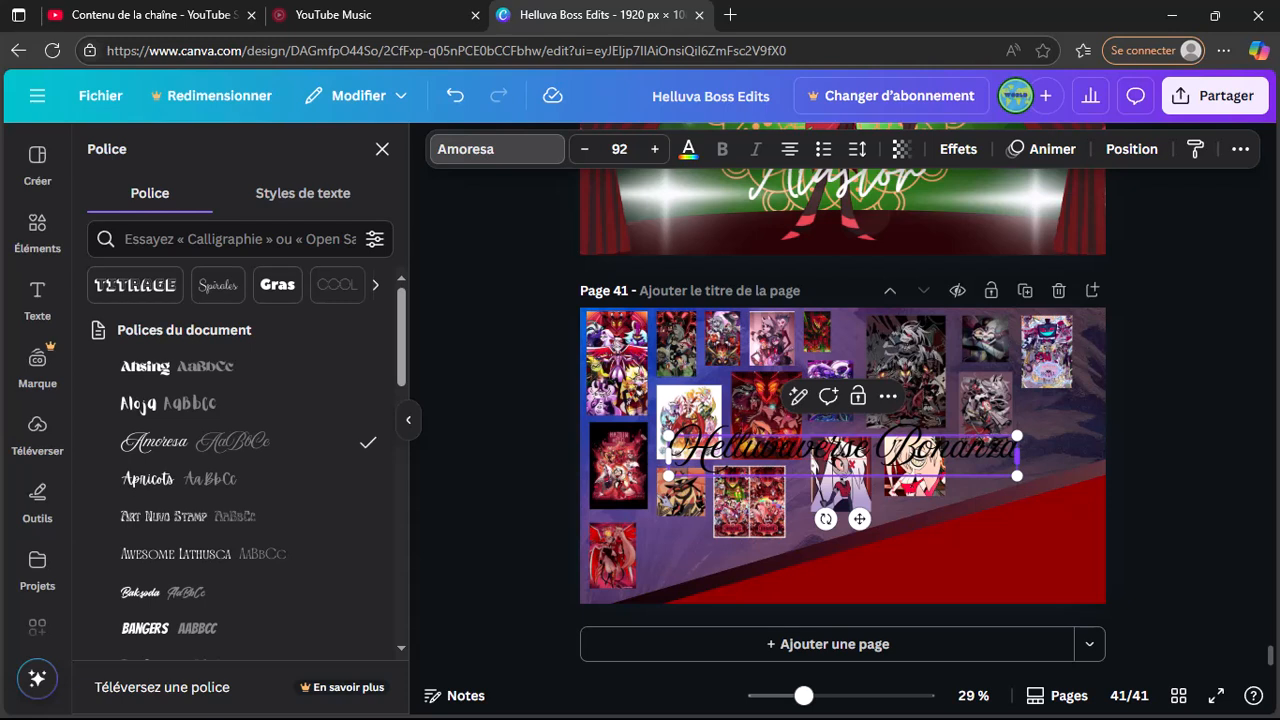
{"action": "left_click_drag", "start_coordinate": [1016, 455], "coordinate": [930, 455]}
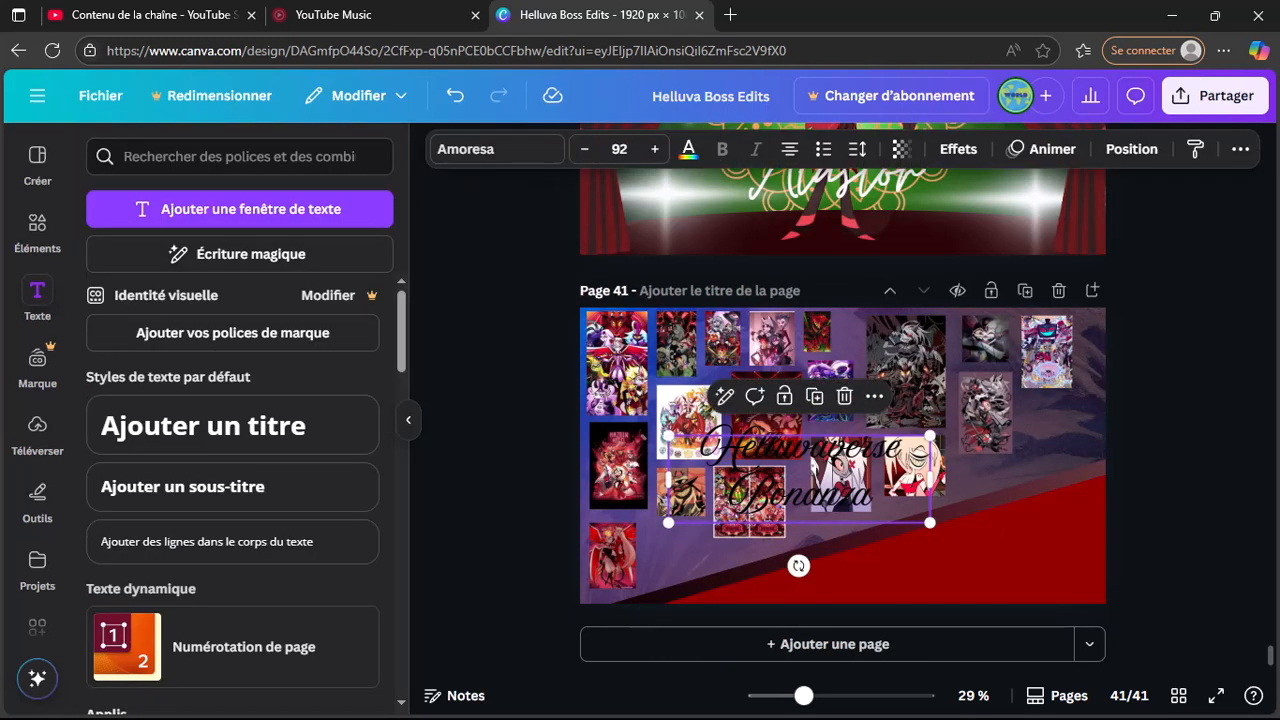
Step: Place the title on the red band, tilted along the band's slope and enlarged to font size 118
{"action": "left_click_drag", "start_coordinate": [799, 479], "coordinate": [975, 556]}
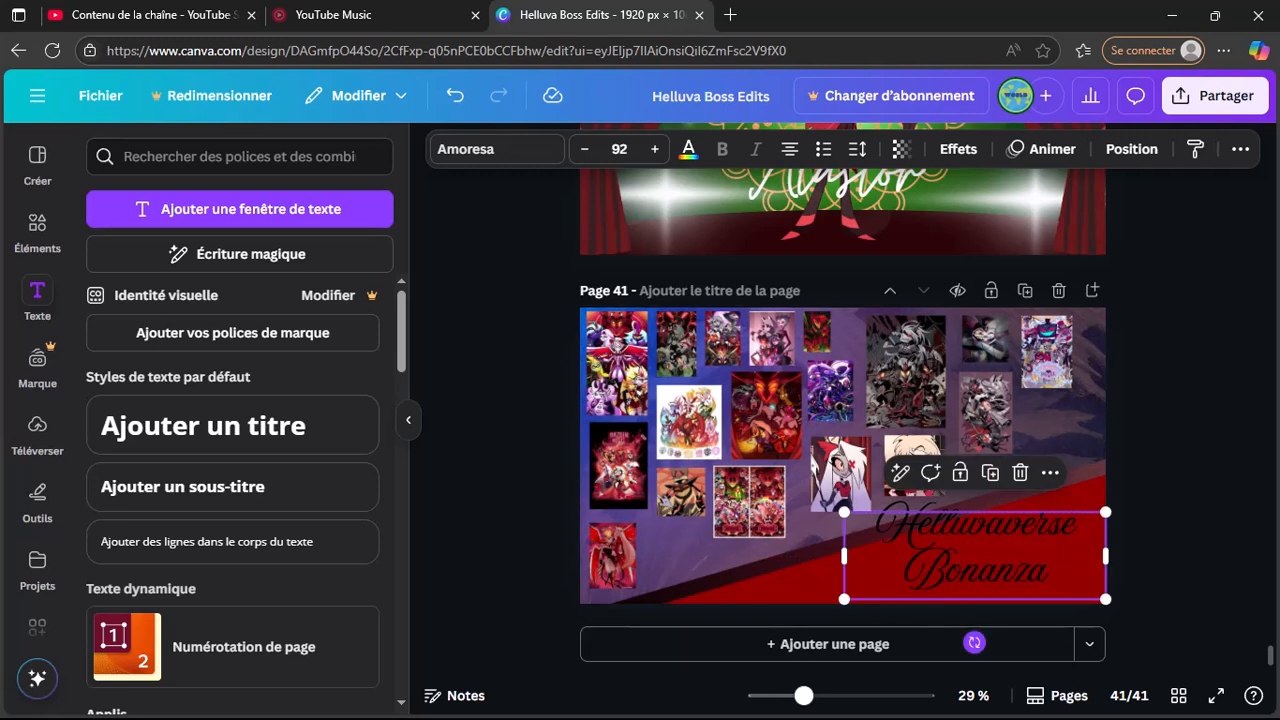
{"action": "left_click_drag", "start_coordinate": [974, 642], "coordinate": [1000, 652]}
{"action": "left_click_drag", "start_coordinate": [975, 556], "coordinate": [968, 572]}
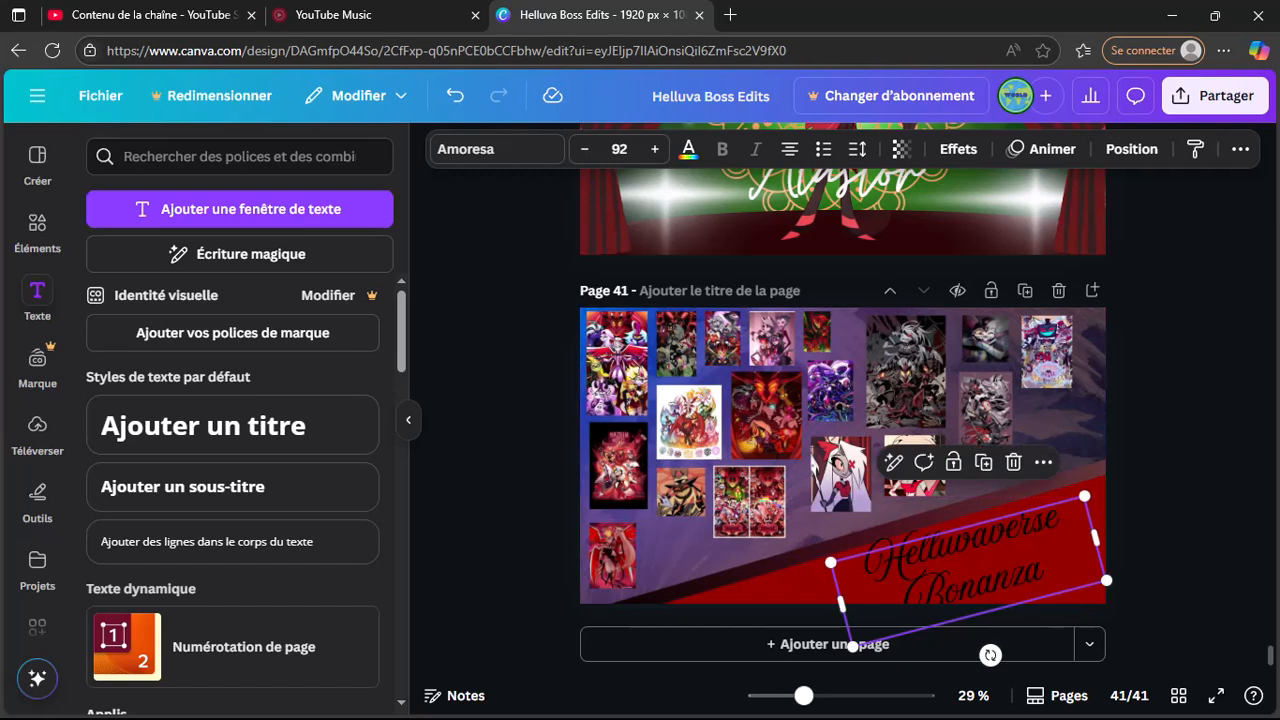
{"action": "left_click_drag", "start_coordinate": [1085, 496], "coordinate": [1151, 449]}
{"action": "left_click_drag", "start_coordinate": [1000, 560], "coordinate": [975, 545]}
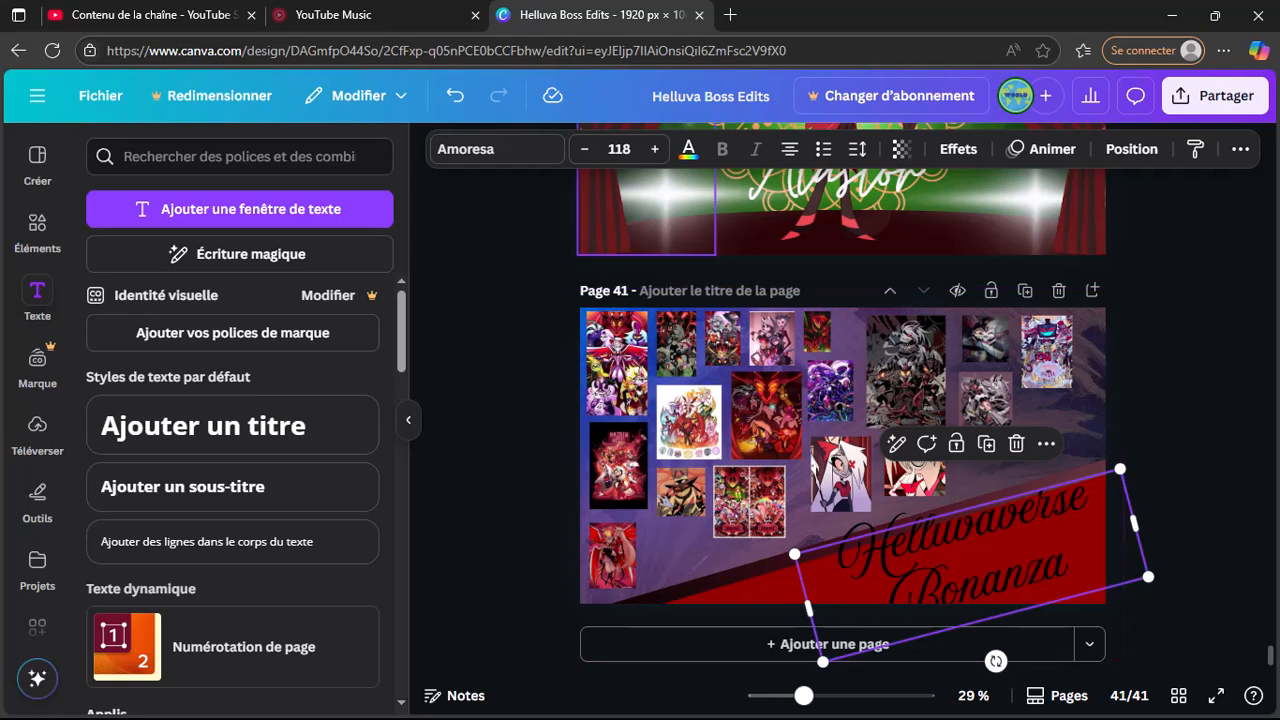
Step: Try a thick outline effect on the title in cobalt blue, then pale grey-blue, with the thickness reduced to 19
{"action": "left_click", "coordinate": [688, 149]}
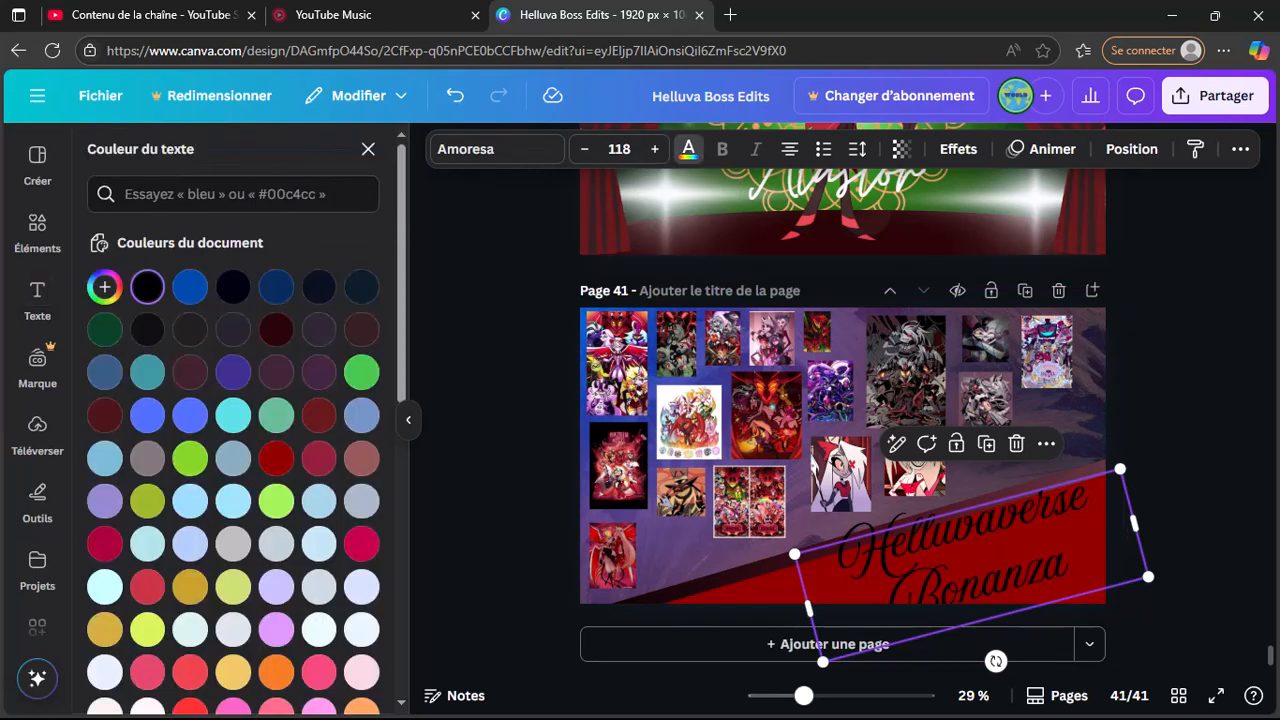
{"action": "left_click", "coordinate": [958, 149]}
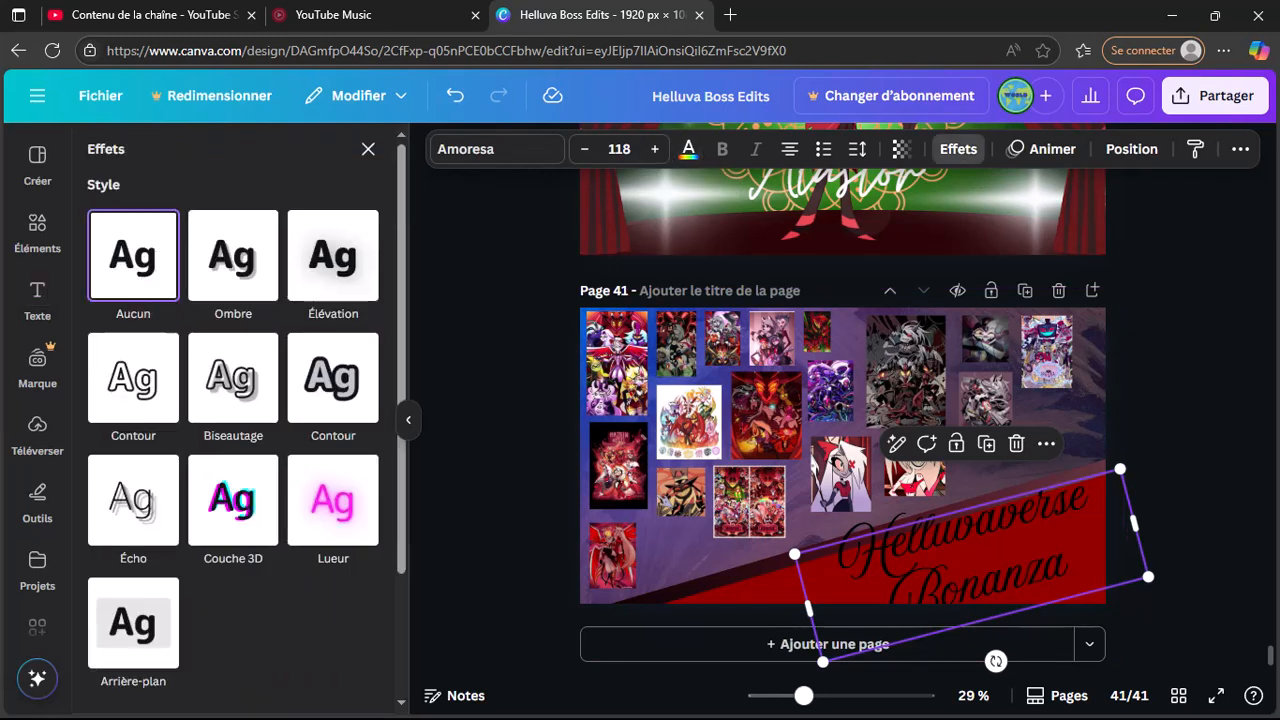
{"action": "left_click", "coordinate": [333, 377]}
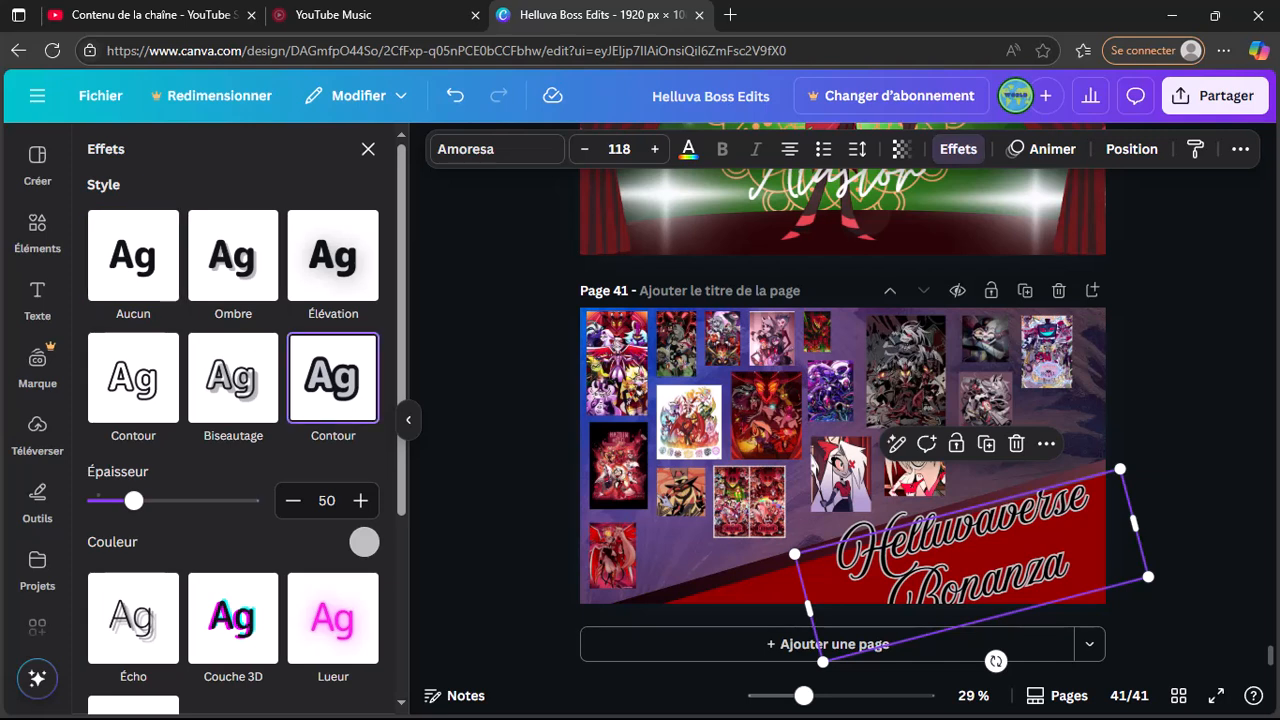
{"action": "scroll", "coordinate": [340, 380], "scroll_direction": "down", "scroll_amount": 2}
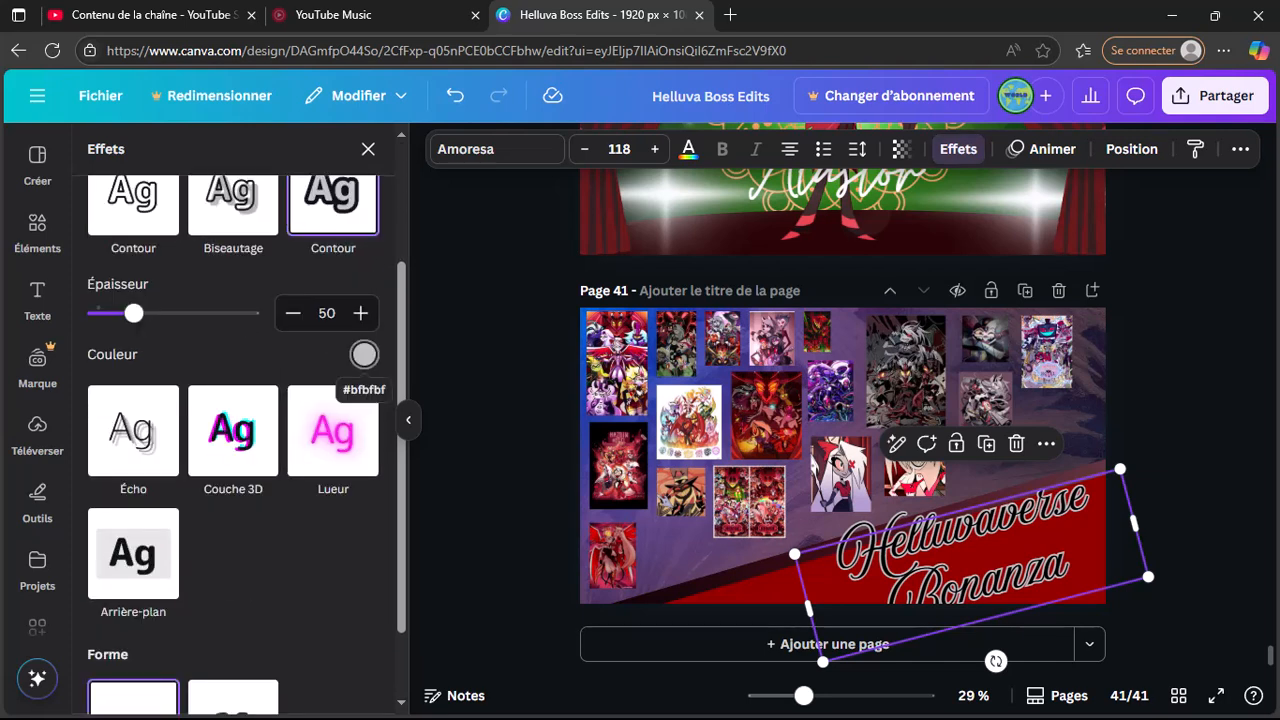
{"action": "left_click", "coordinate": [364, 354]}
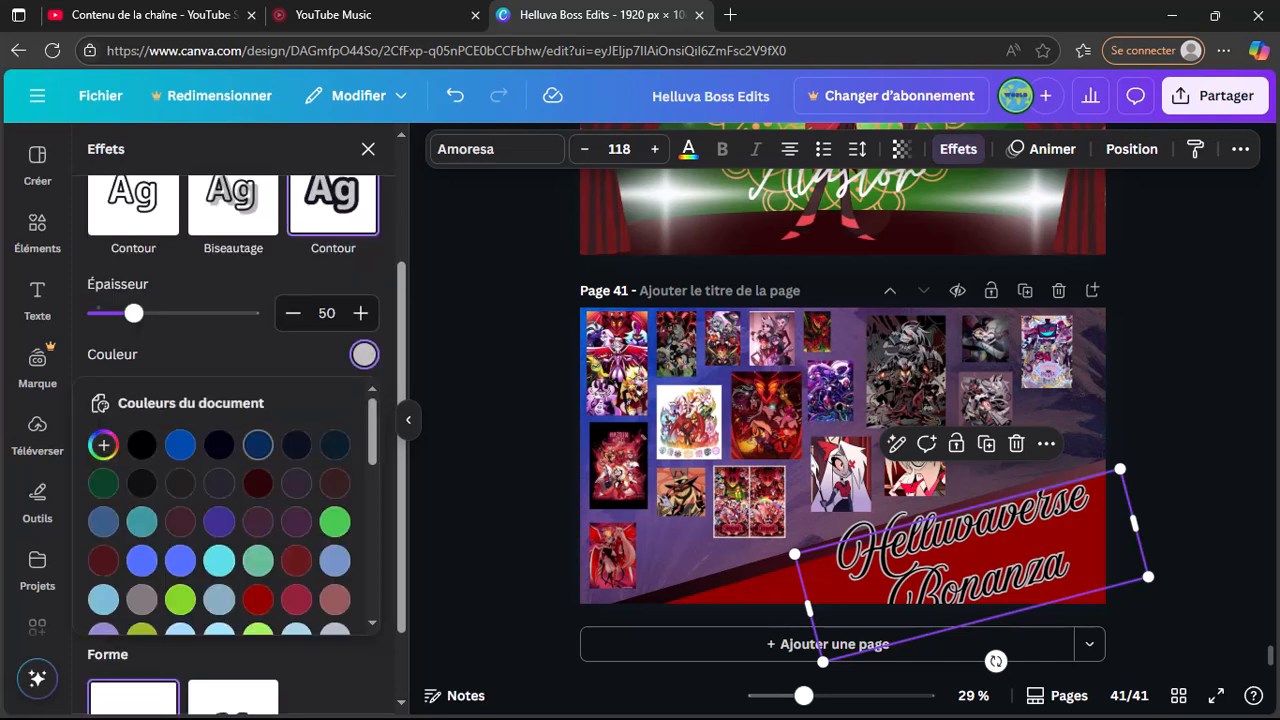
{"action": "left_click", "coordinate": [180, 444]}
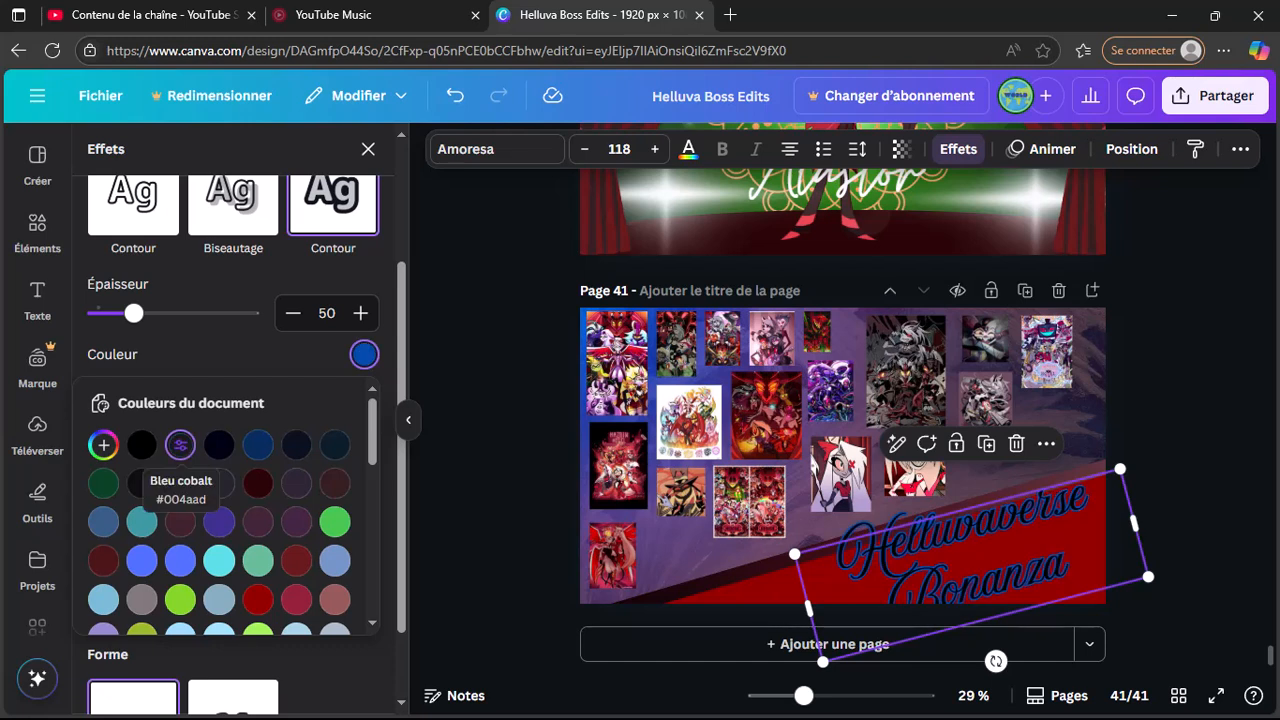
{"action": "left_click", "coordinate": [335, 450]}
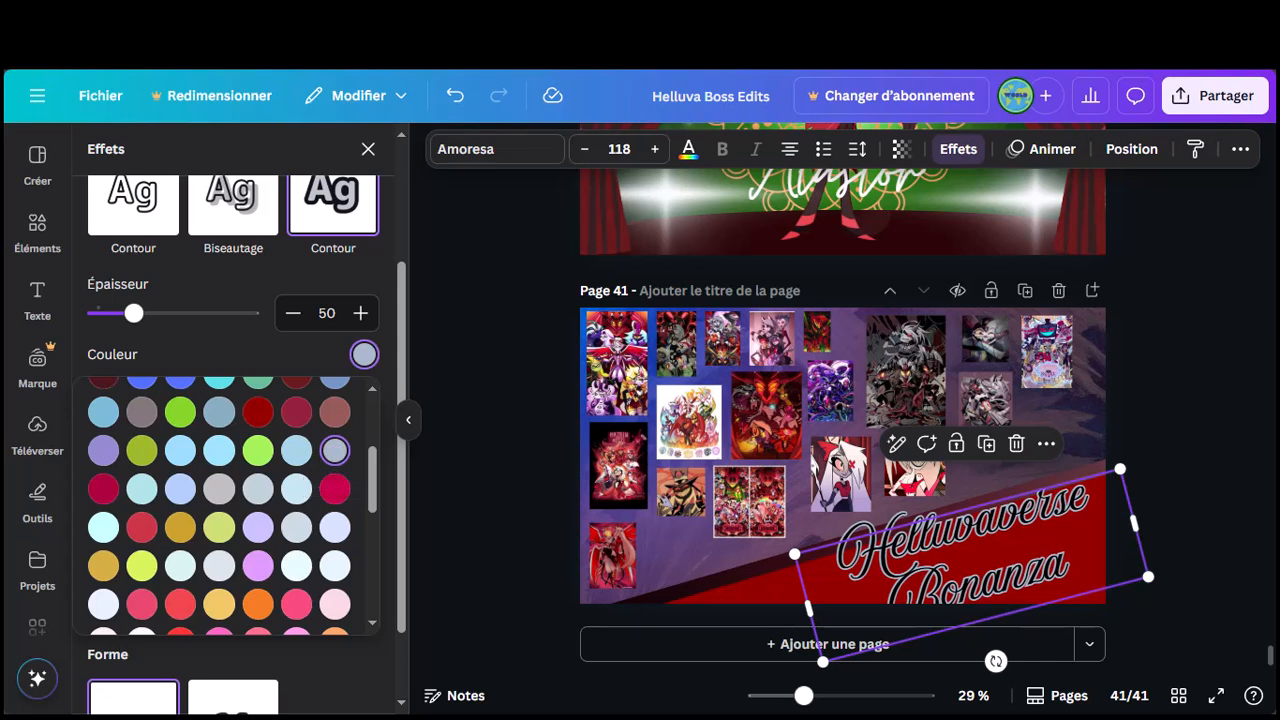
{"action": "scroll", "coordinate": [335, 450], "scroll_direction": "up", "scroll_amount": 4}
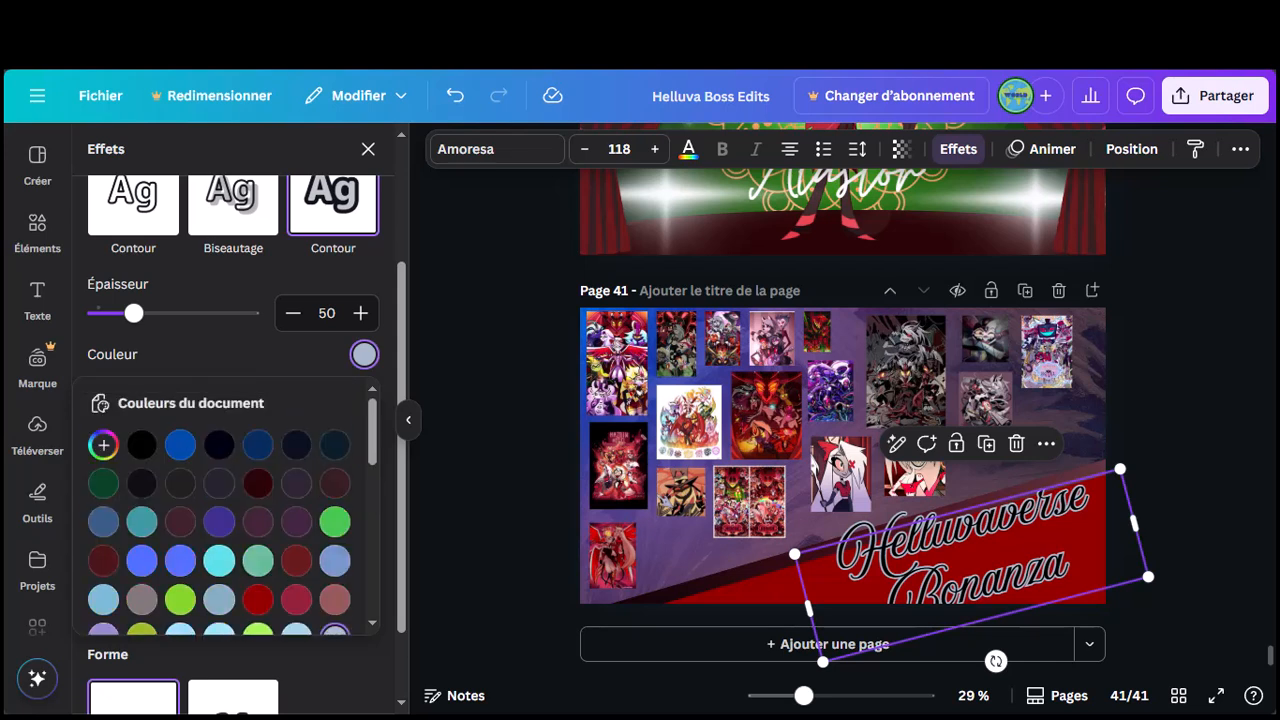
{"action": "left_click_drag", "start_coordinate": [134, 313], "coordinate": [110, 313]}
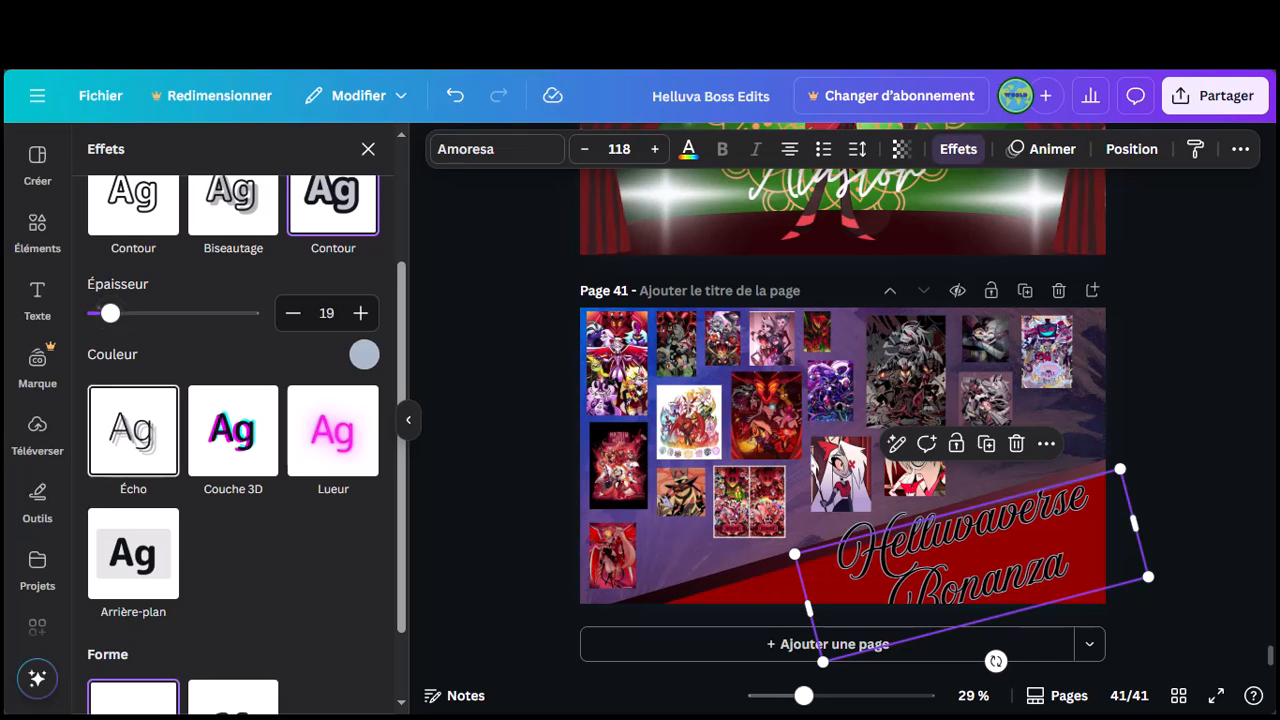
Step: Replace the title's outline with the Echo effect and try cobalt blue, then white, as the echo colour
{"action": "left_click", "coordinate": [133, 430]}
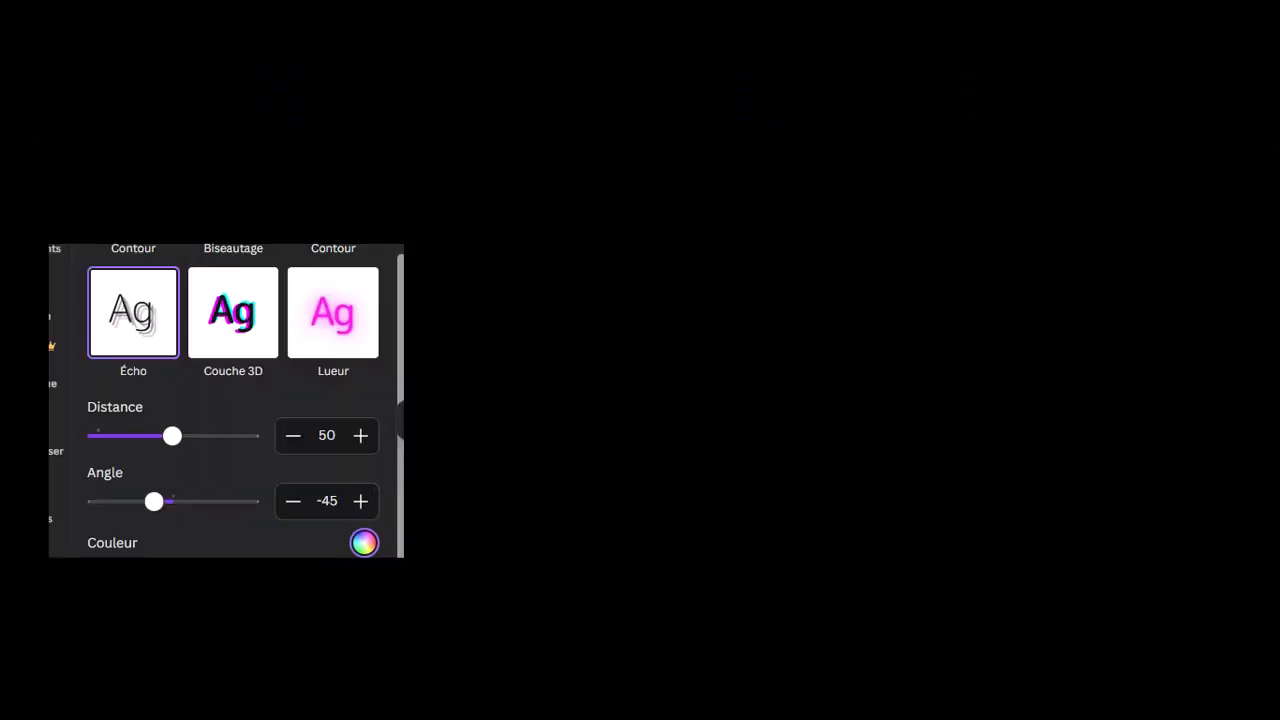
{"action": "scroll", "coordinate": [240, 420], "scroll_direction": "down", "scroll_amount": 2}
{"action": "left_click", "coordinate": [364, 382]}
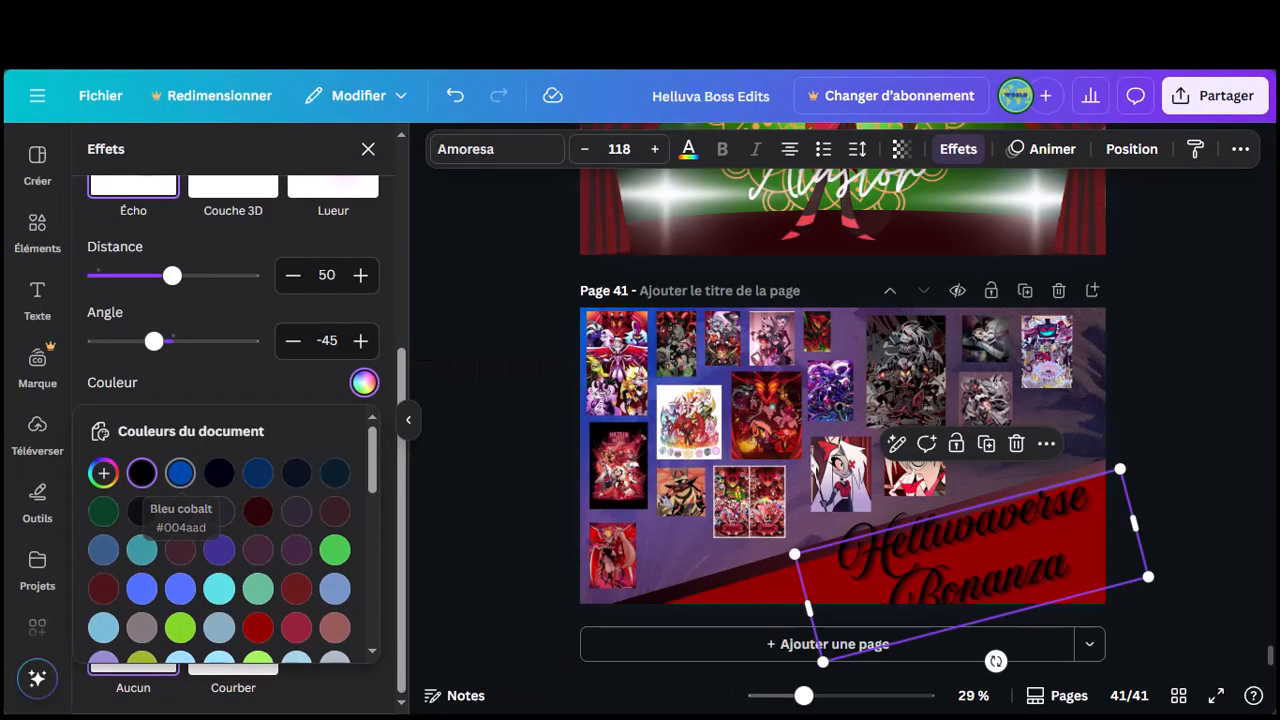
{"action": "left_click", "coordinate": [180, 472]}
{"action": "scroll", "coordinate": [180, 472], "scroll_direction": "down", "scroll_amount": 5}
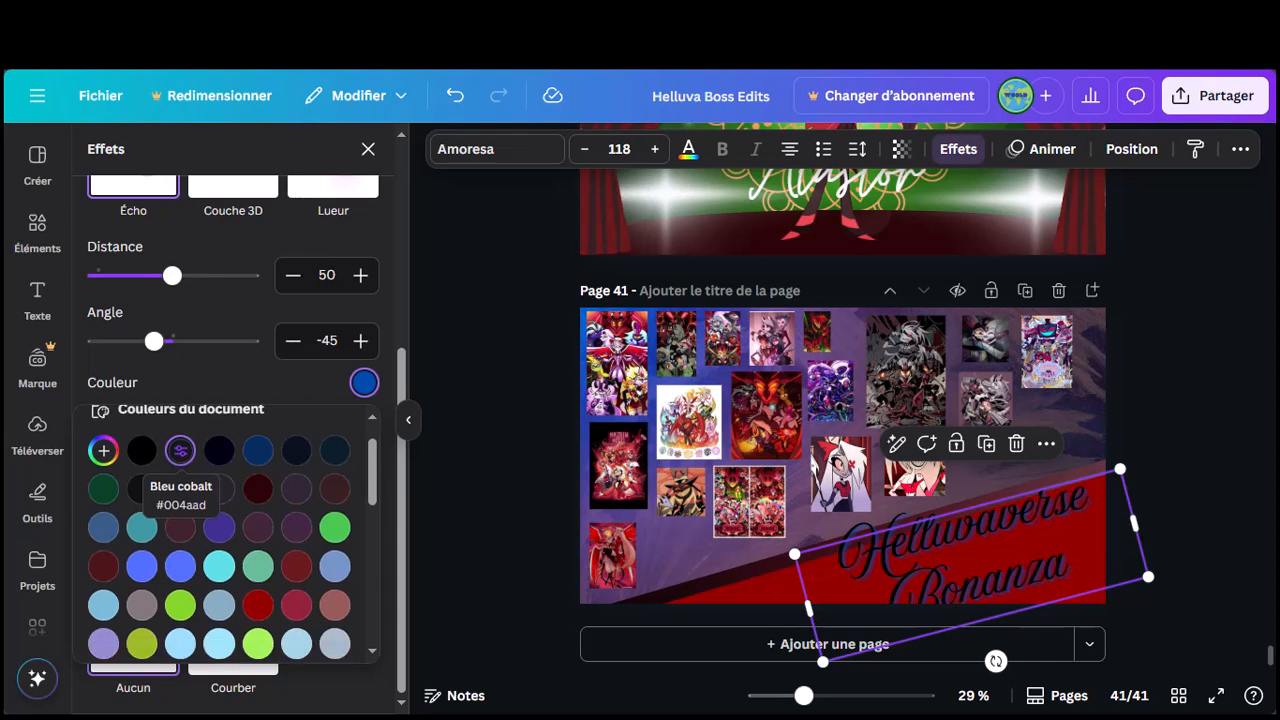
{"action": "left_click", "coordinate": [334, 618]}
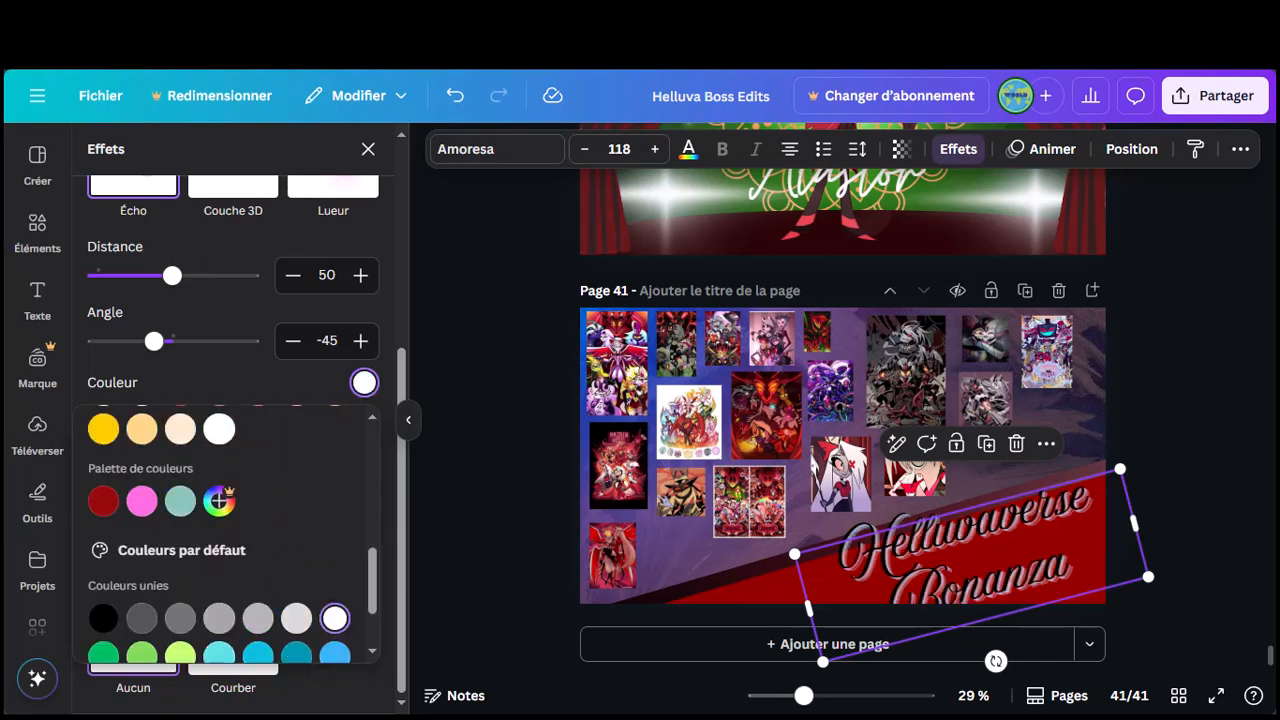
Step: Try crimson #C7004C and lighter pinks for the title's echo, settling on dusty pink #AF6581
{"action": "scroll", "coordinate": [230, 530], "scroll_direction": "up", "scroll_amount": 4}
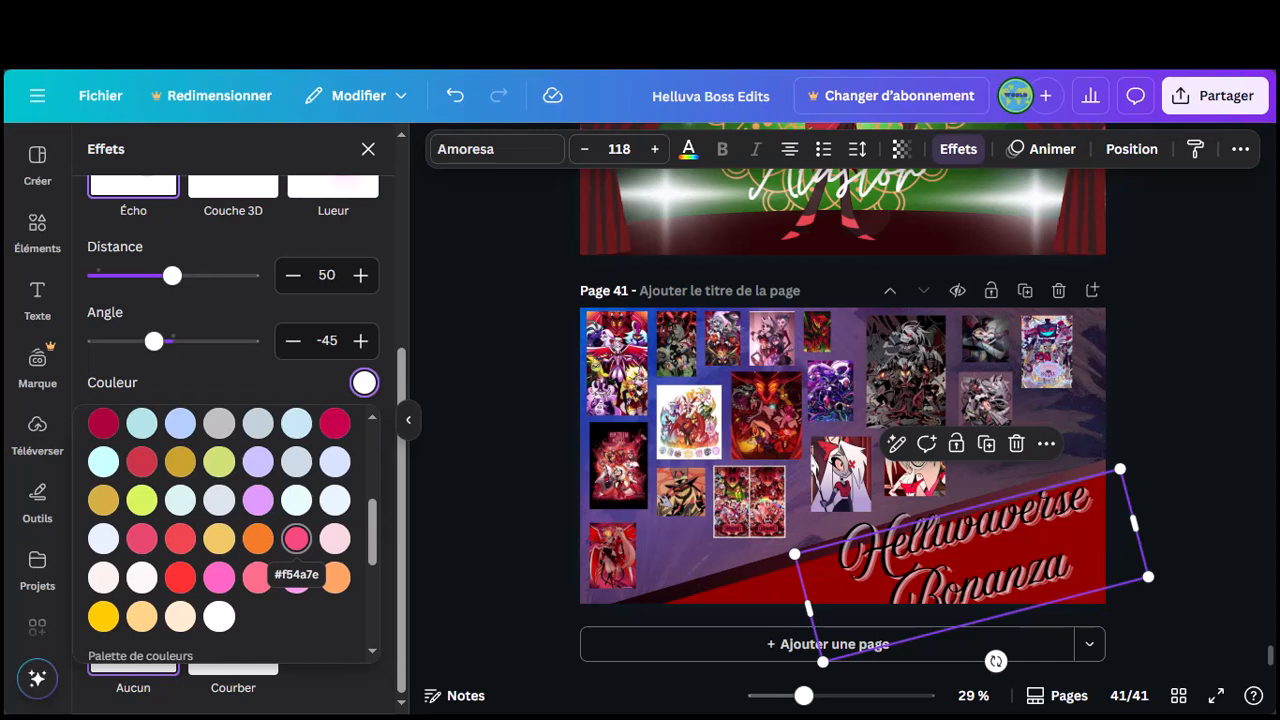
{"action": "scroll", "coordinate": [296, 540], "scroll_direction": "up", "scroll_amount": 3}
{"action": "left_click", "coordinate": [334, 516]}
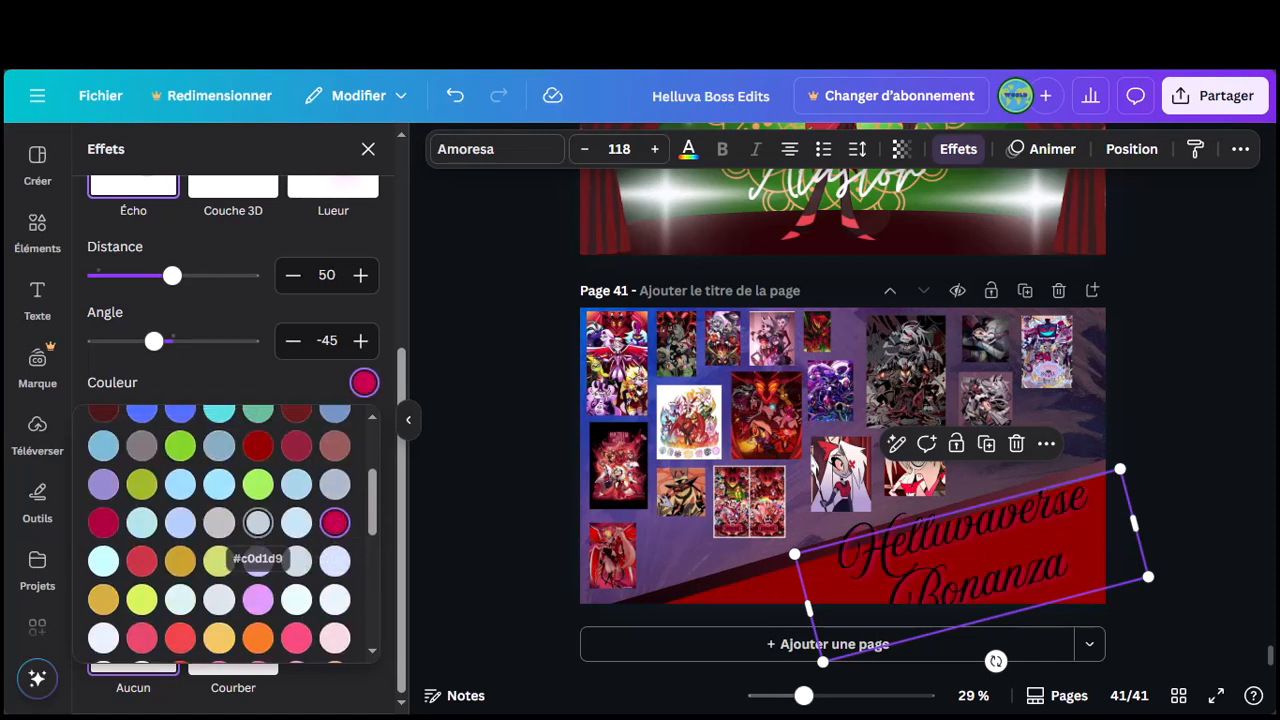
{"action": "scroll", "coordinate": [257, 557], "scroll_direction": "up", "scroll_amount": 3}
{"action": "left_click", "coordinate": [103, 473]}
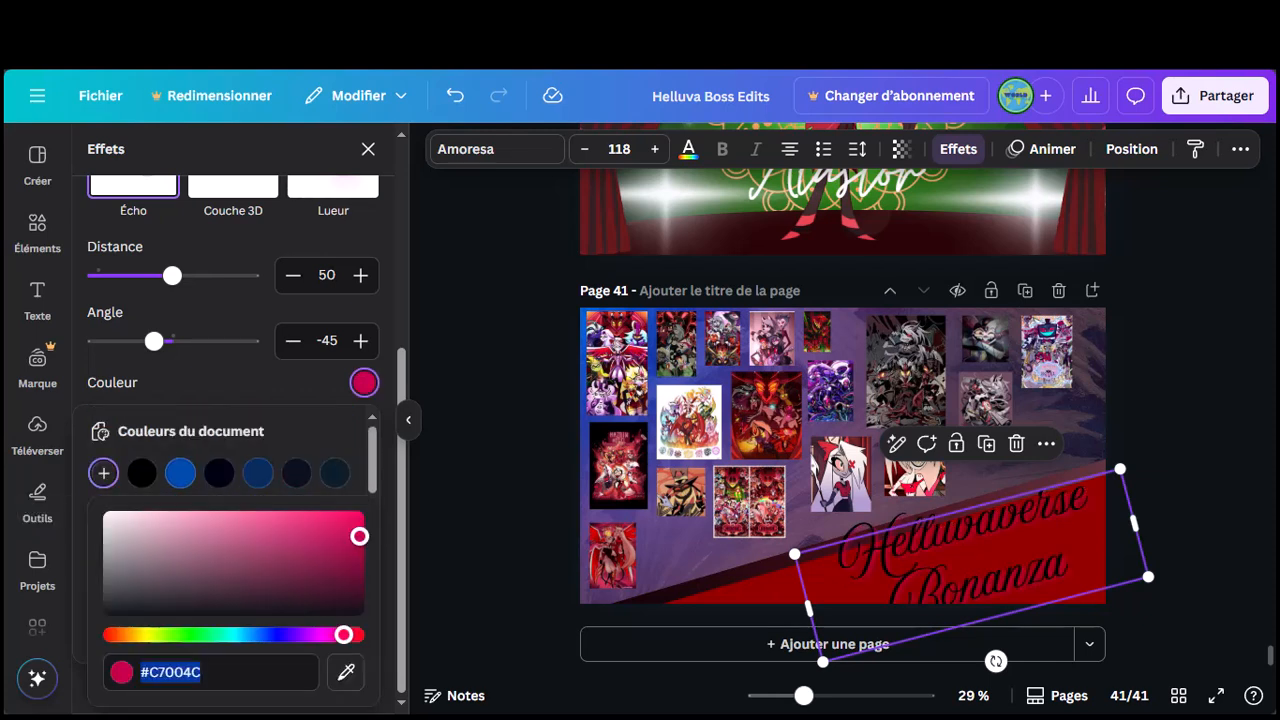
{"action": "left_click", "coordinate": [263, 523]}
{"action": "left_click", "coordinate": [279, 529]}
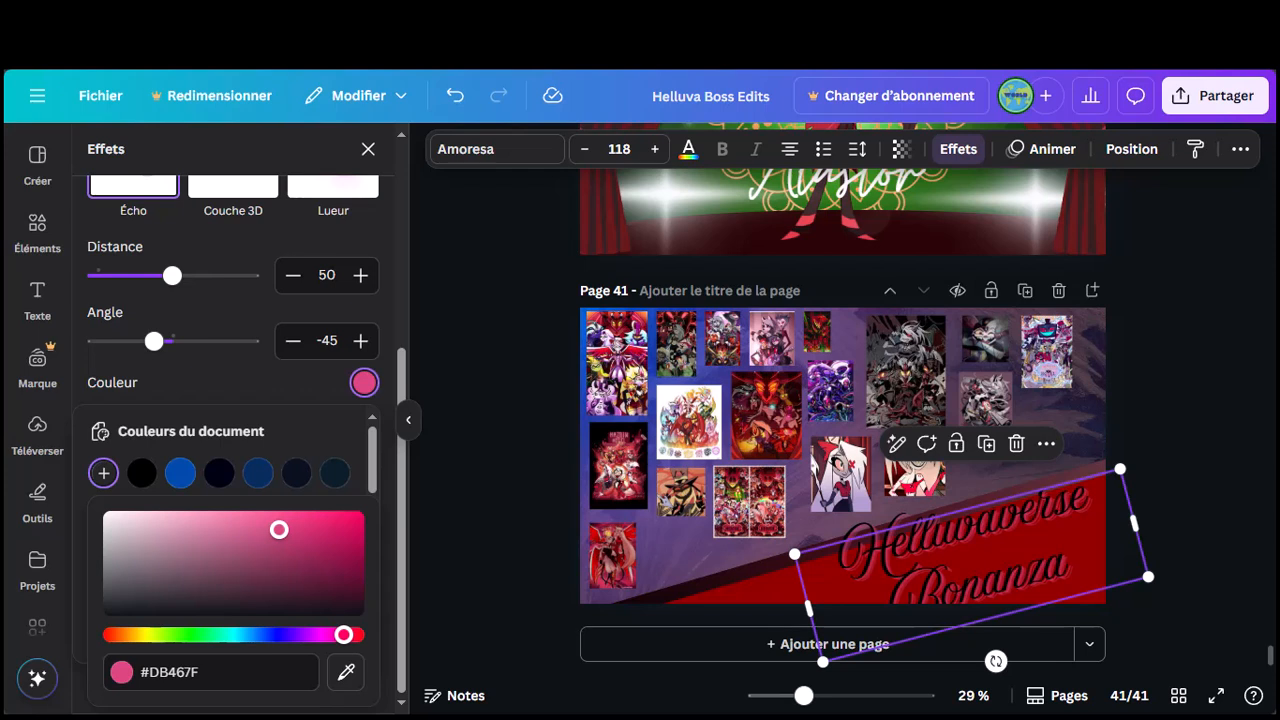
{"action": "left_click", "coordinate": [210, 531]}
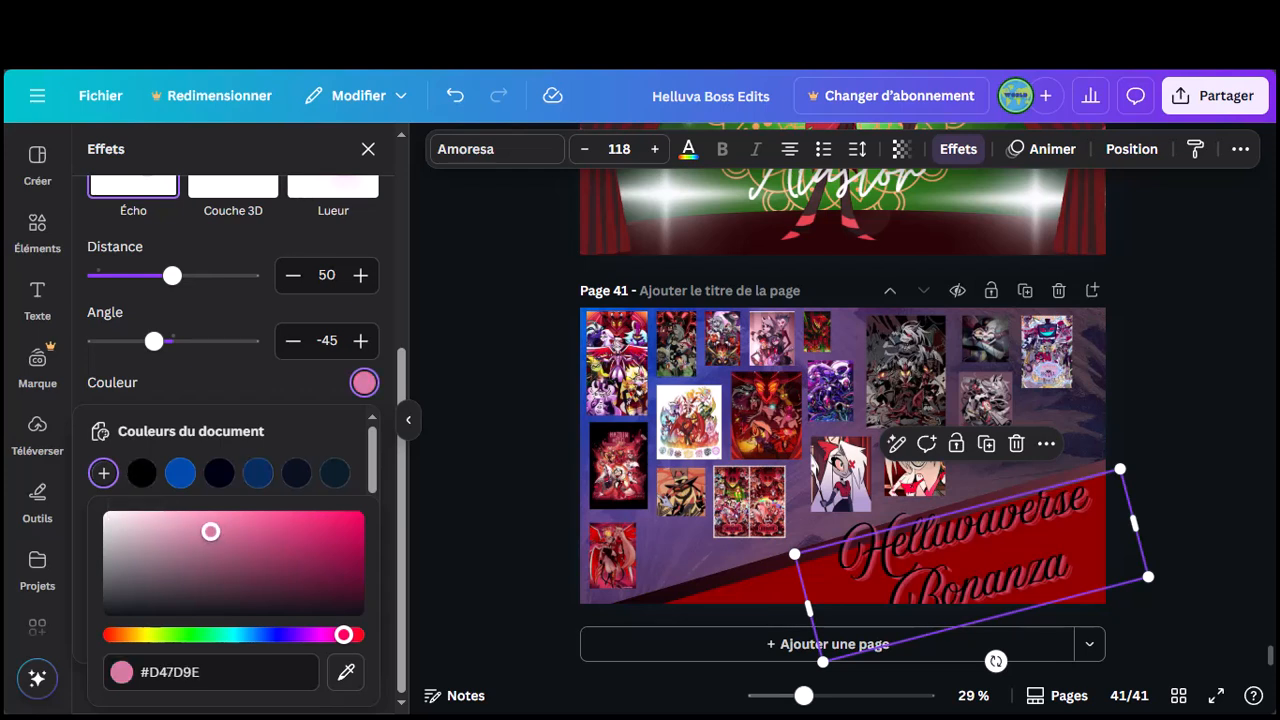
{"action": "left_click", "coordinate": [214, 545]}
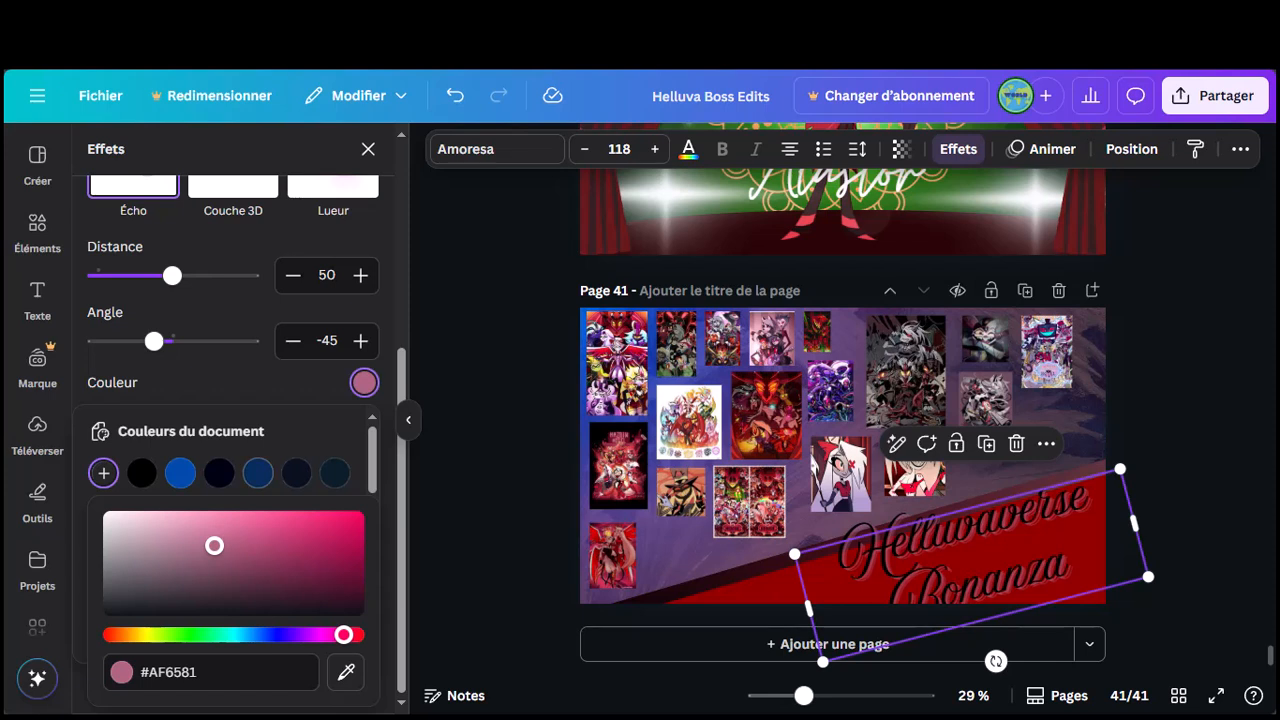
Step: Set the title's echo distance to 88 and change its angle so the echo falls in a different direction
{"action": "key", "text": "Escape"}
{"action": "left_click_drag", "start_coordinate": [172, 275], "coordinate": [96, 276]}
{"action": "left_click_drag", "start_coordinate": [221, 275], "coordinate": [231, 275]}
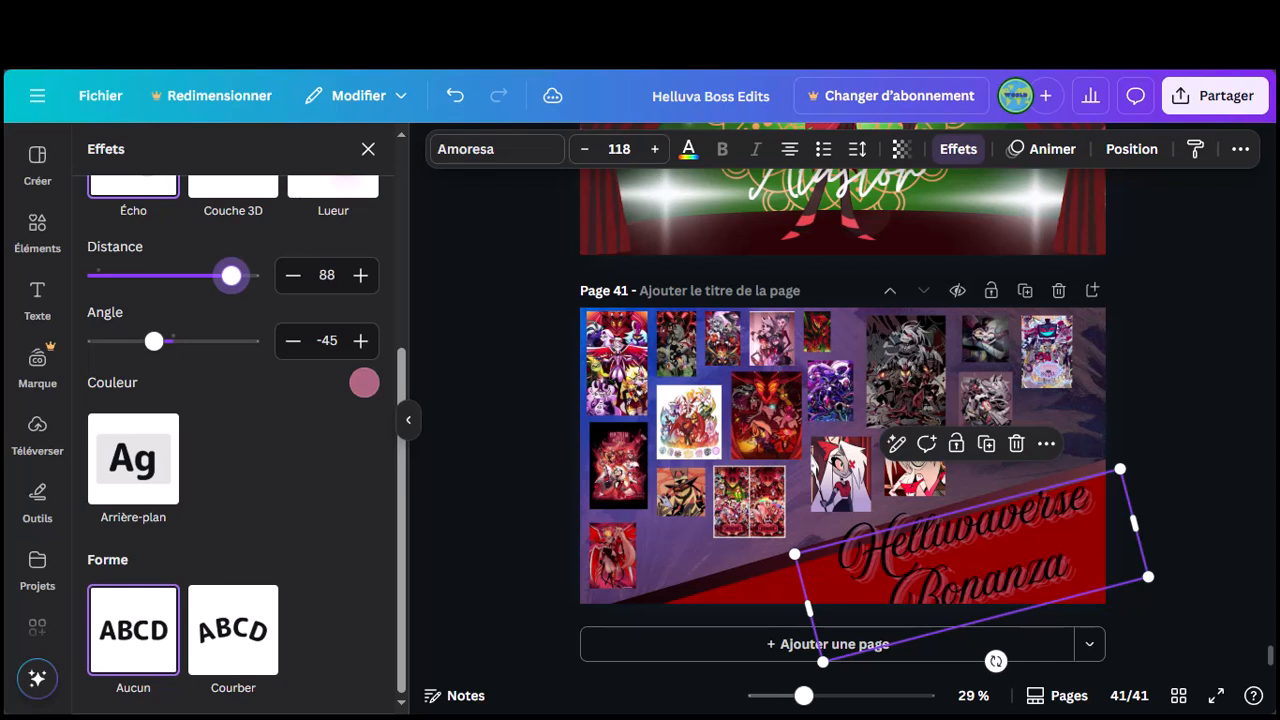
{"action": "left_click_drag", "start_coordinate": [153, 341], "coordinate": [199, 341]}
{"action": "key", "text": "Escape"}
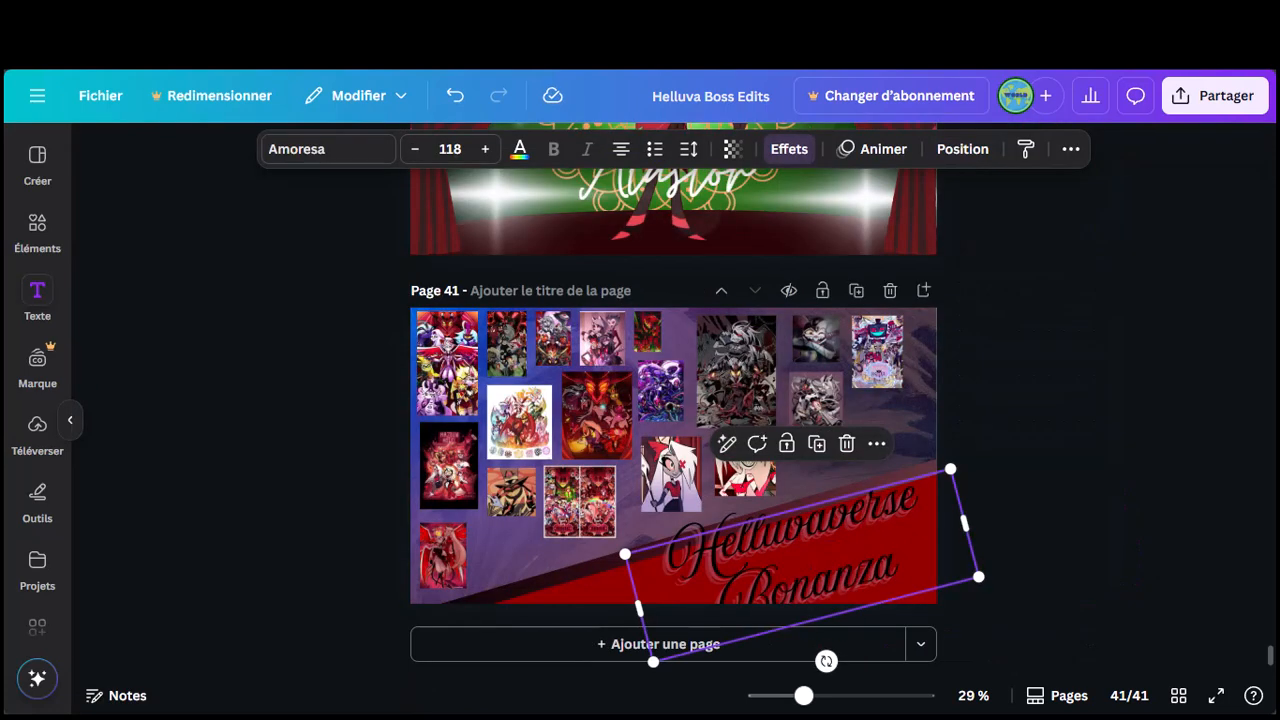
{"action": "key", "text": "Escape"}
Step: Try enlarging the title to font size 133 and undo the resize
{"action": "left_click", "coordinate": [960, 540]}
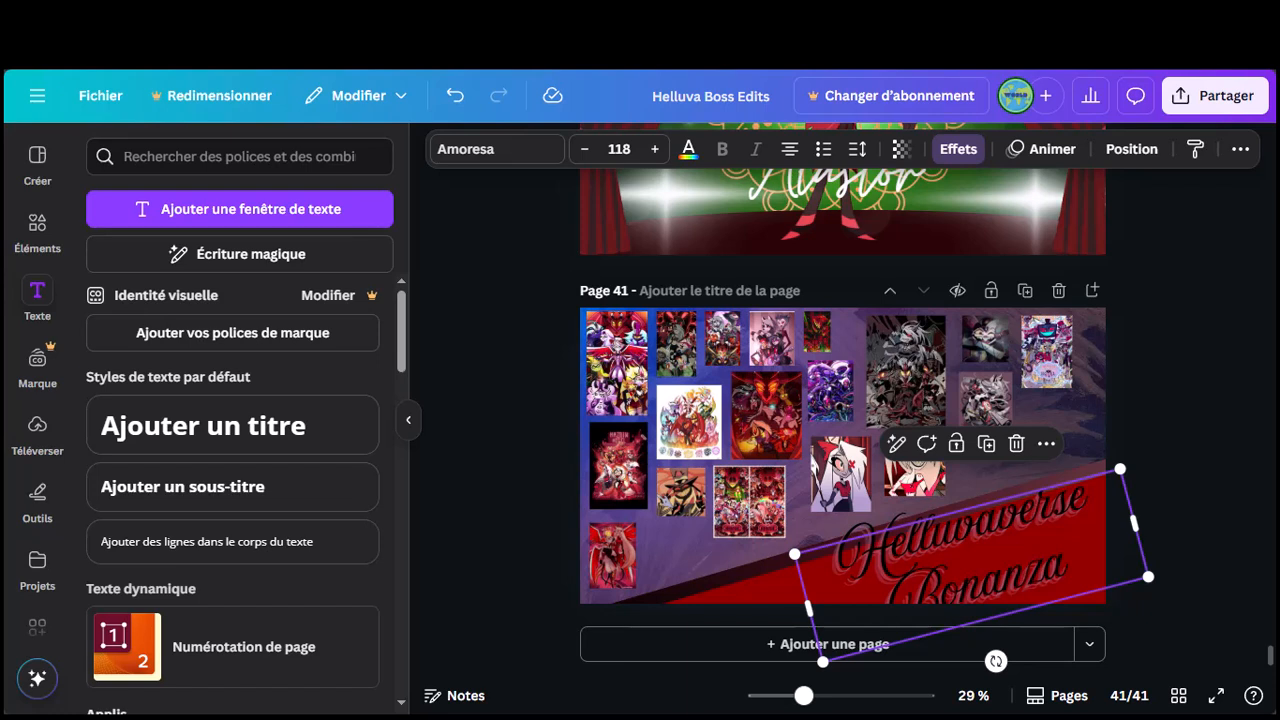
{"action": "mouse_move", "coordinate": [1120, 468]}
{"action": "left_mouse_down"}
{"action": "mouse_move", "coordinate": [1150, 470]}
{"action": "mouse_move", "coordinate": [1155, 440]}
{"action": "mouse_move", "coordinate": [1125, 455]}
{"action": "mouse_move", "coordinate": [1140, 457]}
{"action": "left_mouse_up"}
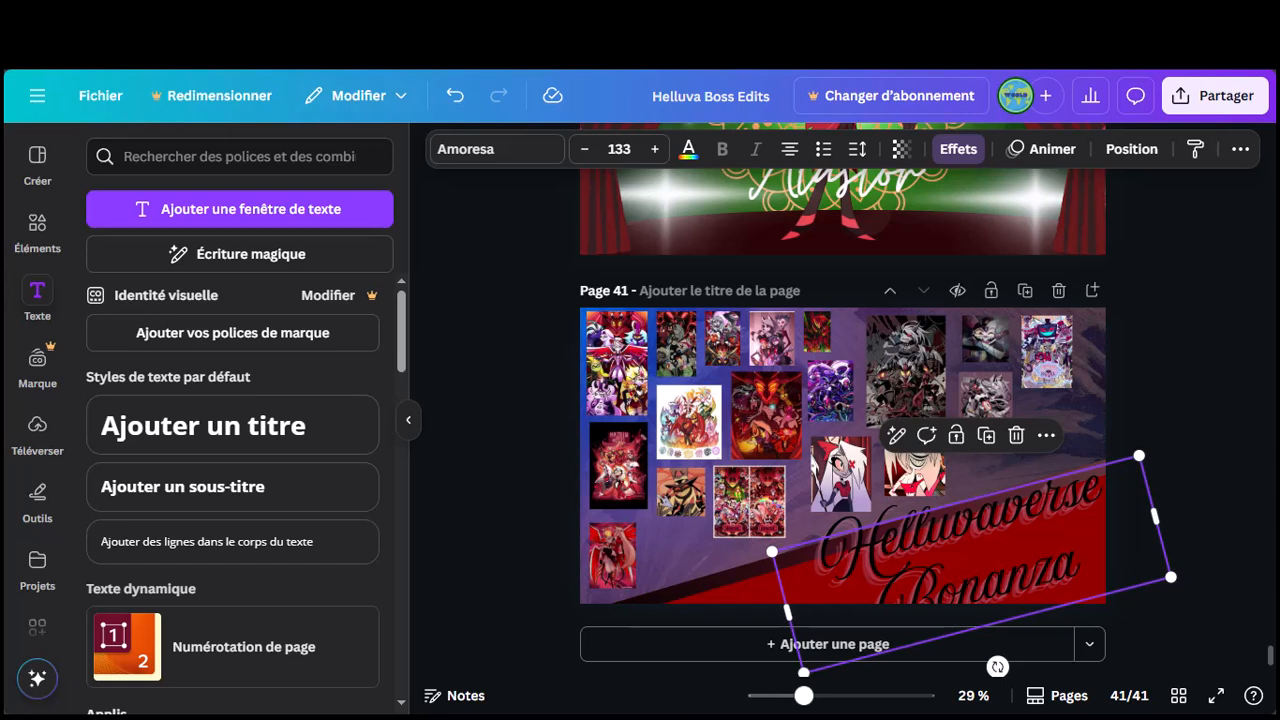
{"action": "left_click", "coordinate": [455, 95]}
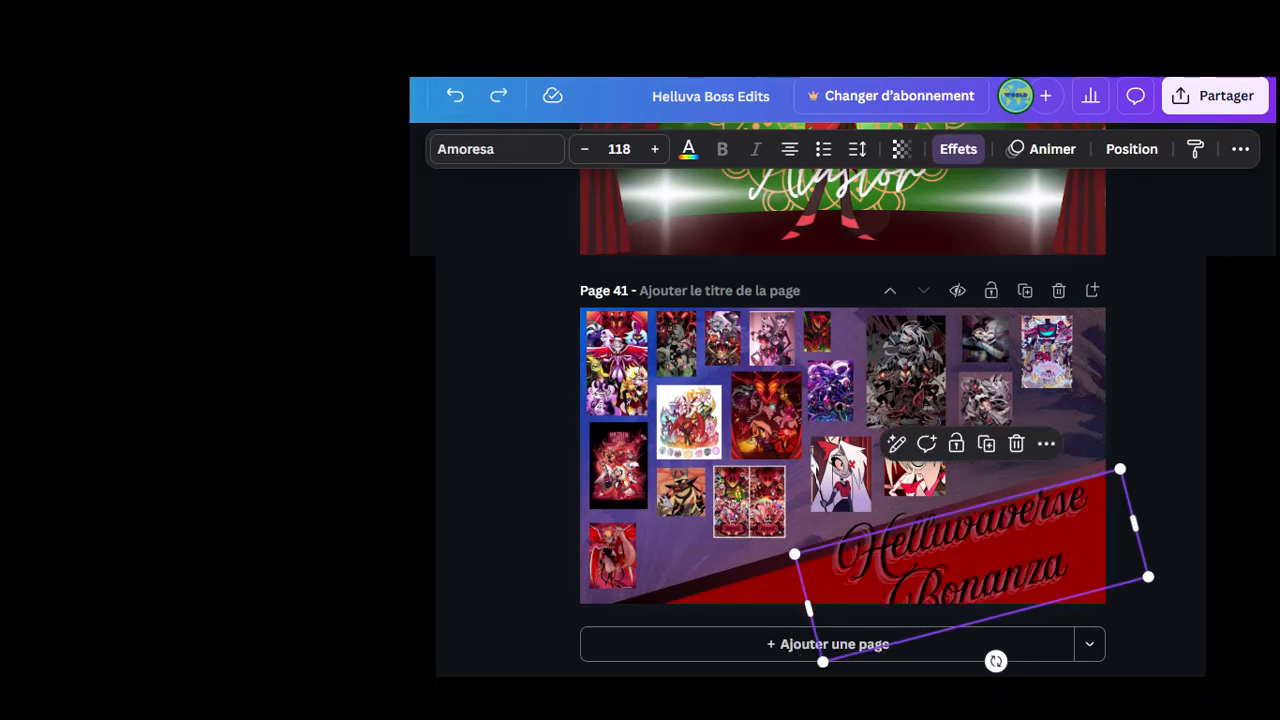
{"action": "key", "text": "Escape"}
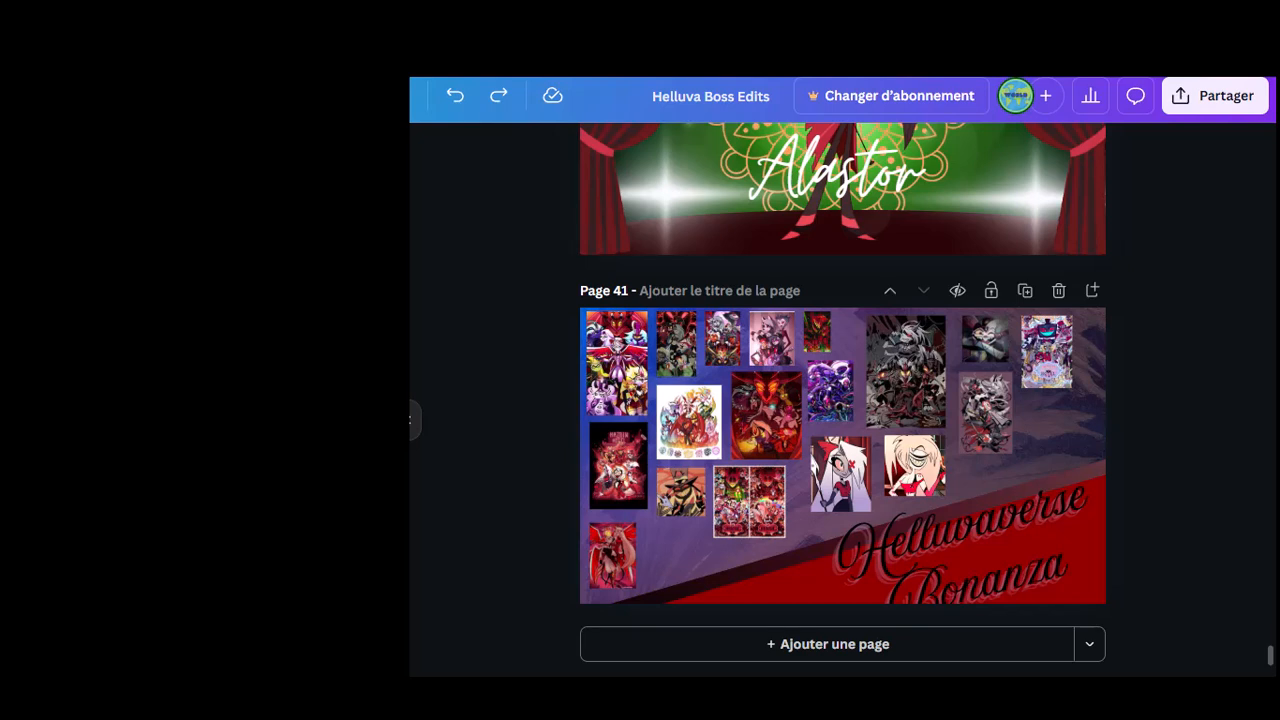
Step: Nudge the red band slightly downward and remove its dark border
{"action": "left_click", "coordinate": [750, 585]}
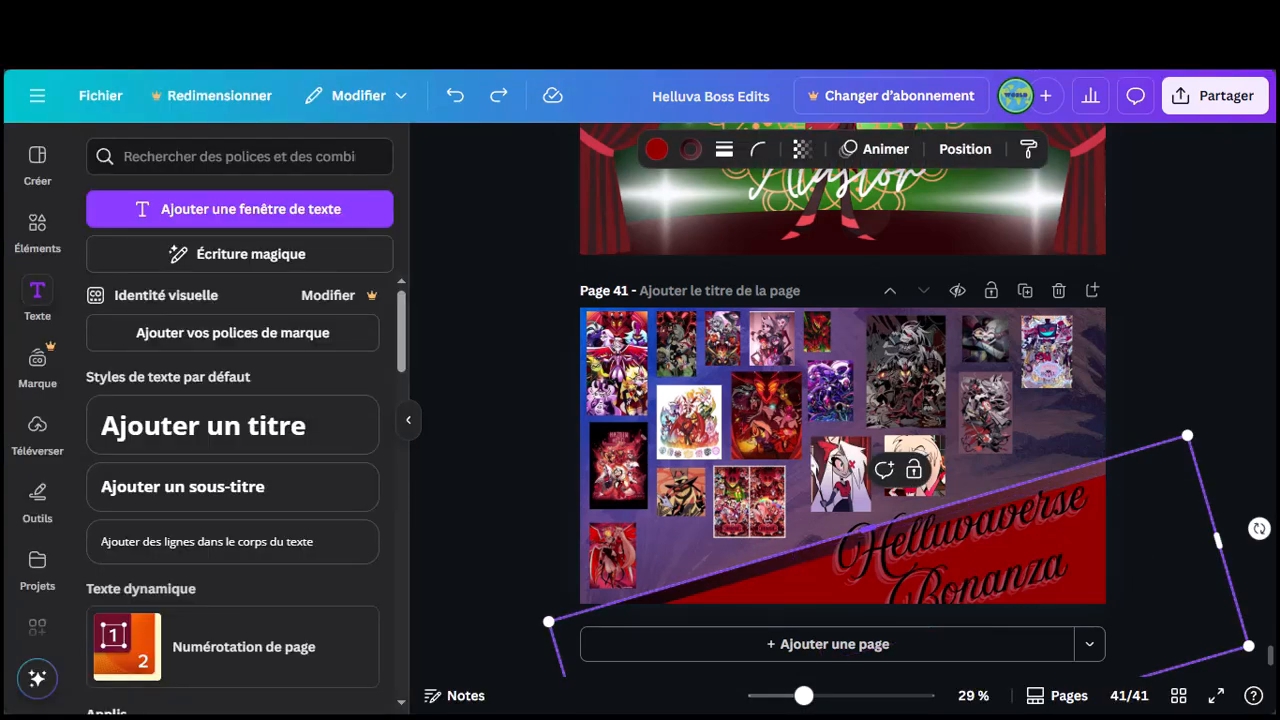
{"action": "left_click_drag", "start_coordinate": [868, 528], "coordinate": [866, 530]}
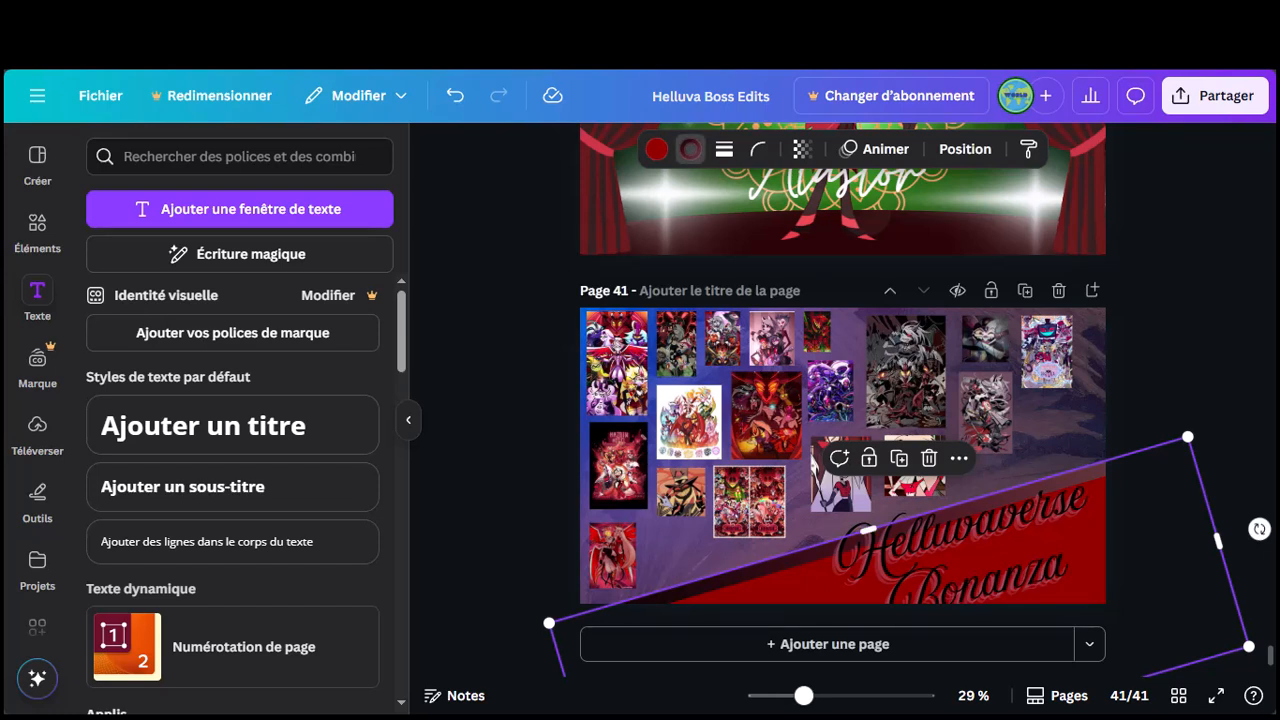
{"action": "left_click", "coordinate": [690, 149]}
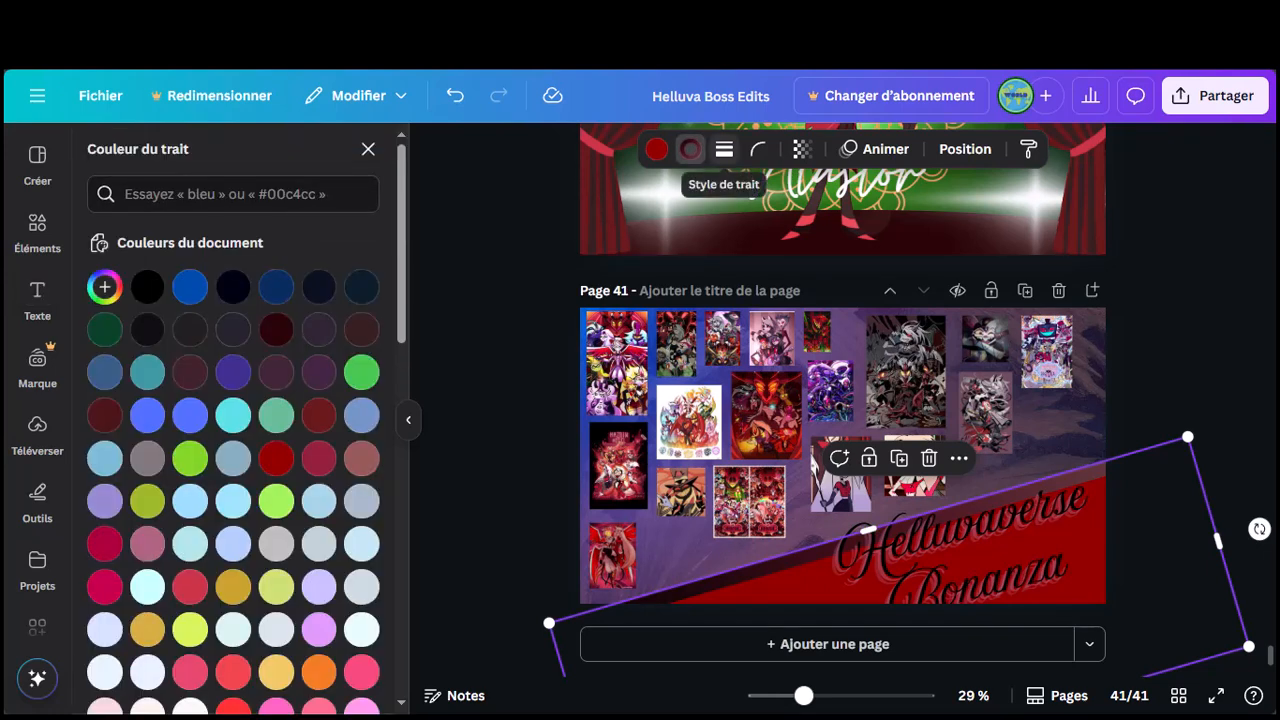
{"action": "left_click", "coordinate": [724, 149]}
{"action": "left_click_drag", "start_coordinate": [706, 277], "coordinate": [606, 278]}
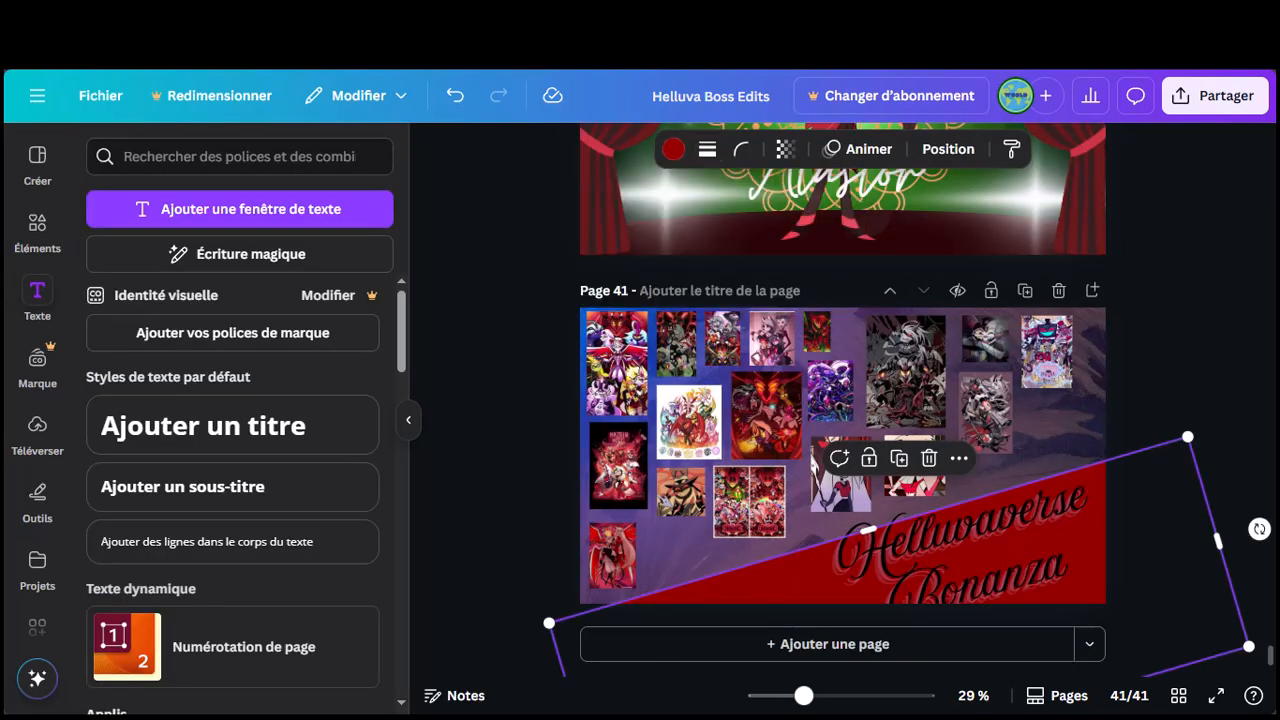
{"action": "key", "text": "Escape"}
Step: Shrink the title to font size 81.1 and move it so both lines fit inside the red band
{"action": "left_click", "coordinate": [965, 550]}
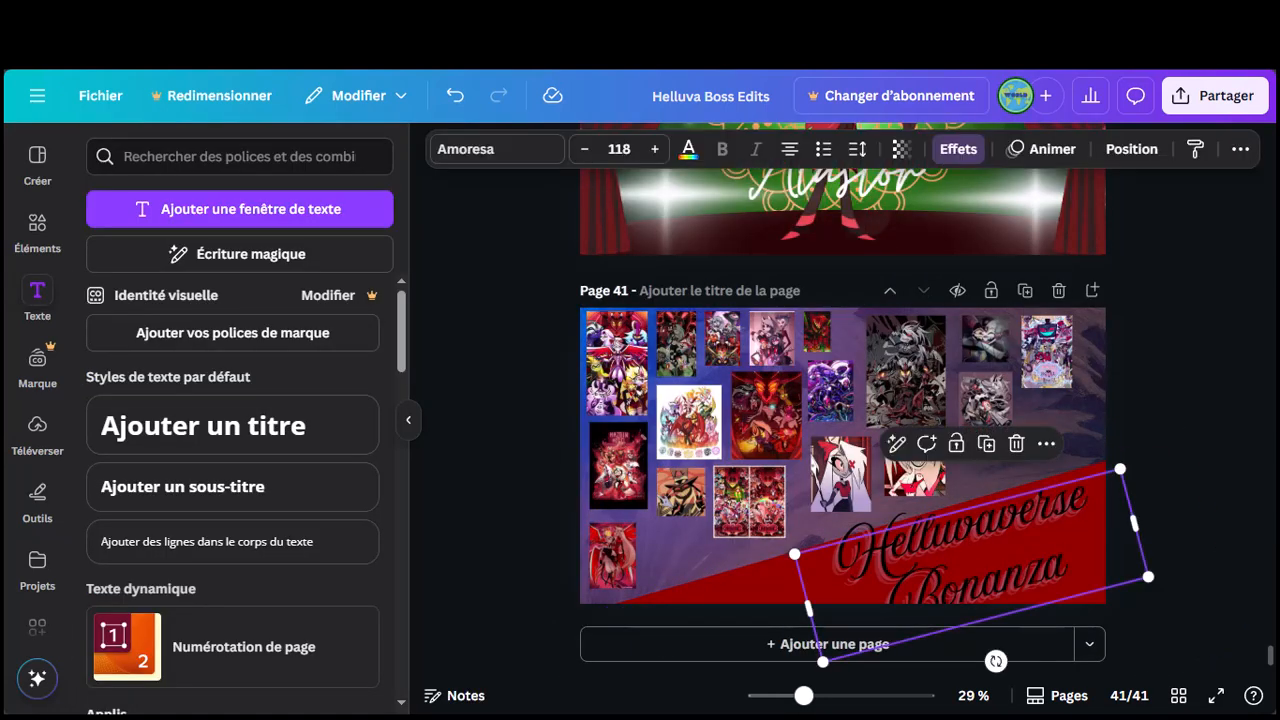
{"action": "left_click_drag", "start_coordinate": [1120, 469], "coordinate": [1078, 497]}
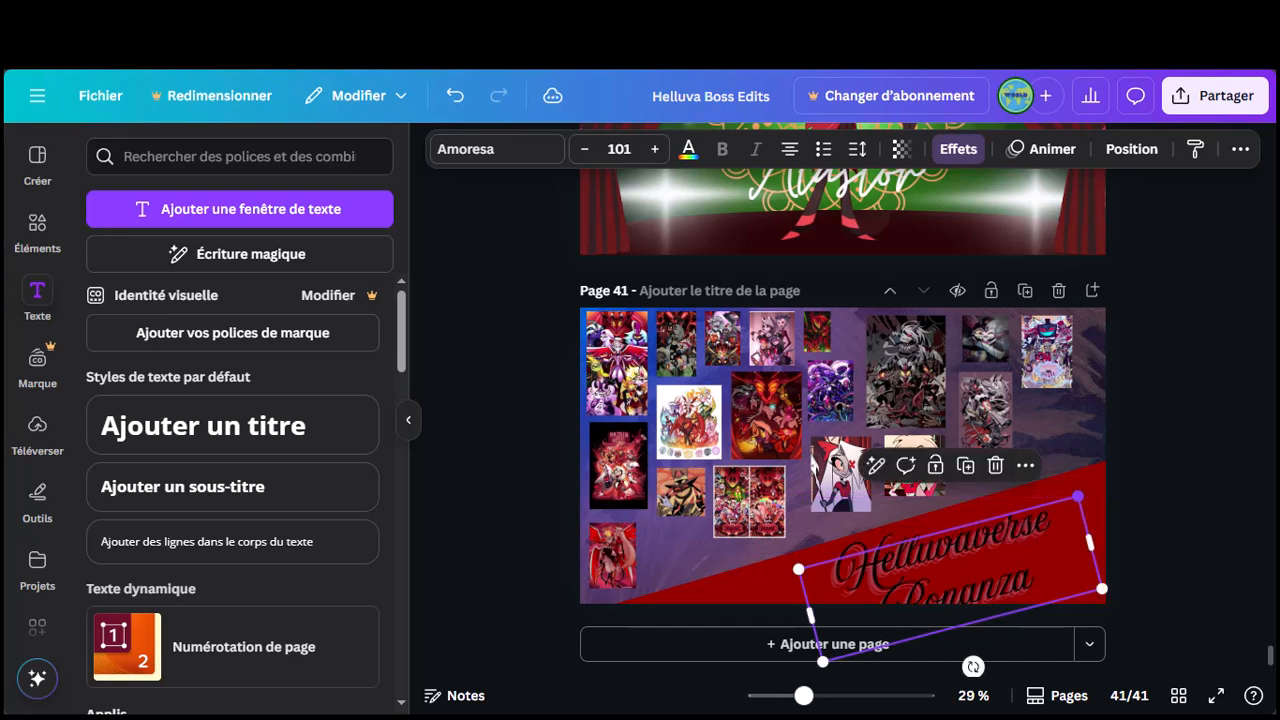
{"action": "left_click_drag", "start_coordinate": [950, 565], "coordinate": [972, 552]}
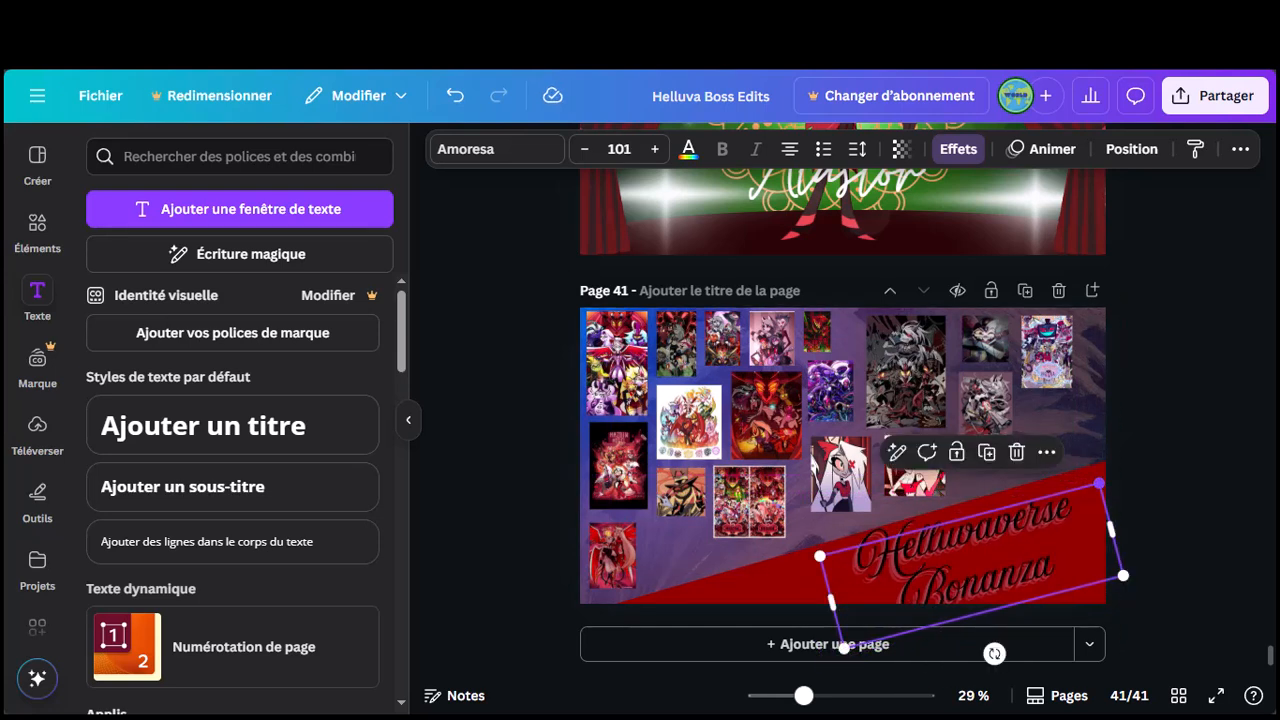
{"action": "left_click_drag", "start_coordinate": [1099, 483], "coordinate": [1048, 516]}
{"action": "left_click_drag", "start_coordinate": [946, 582], "coordinate": [984, 555]}
Step: Nudge the title slightly up and to the right within the red band, keeping its tilt
{"action": "key", "text": "Escape"}
{"action": "left_click", "coordinate": [972, 555]}
{"action": "key", "text": "Escape"}
{"action": "left_click", "coordinate": [984, 555]}
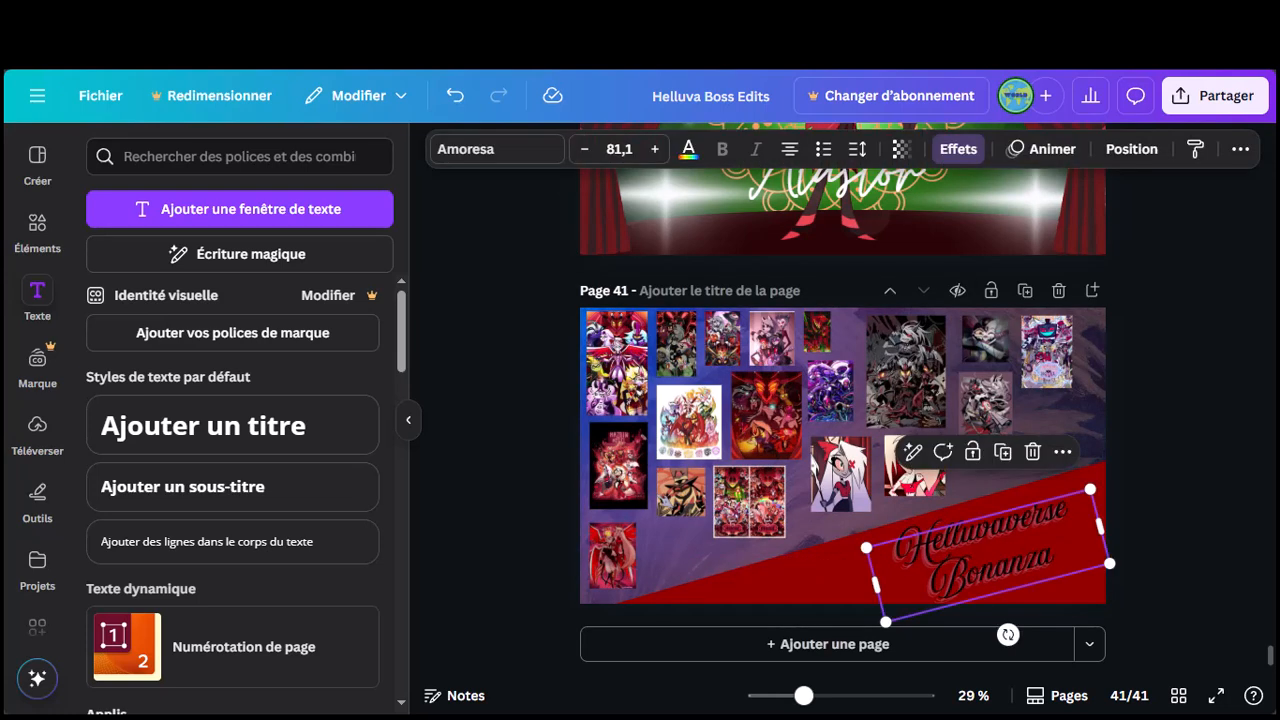
{"action": "left_click_drag", "start_coordinate": [1008, 634], "coordinate": [1004, 636]}
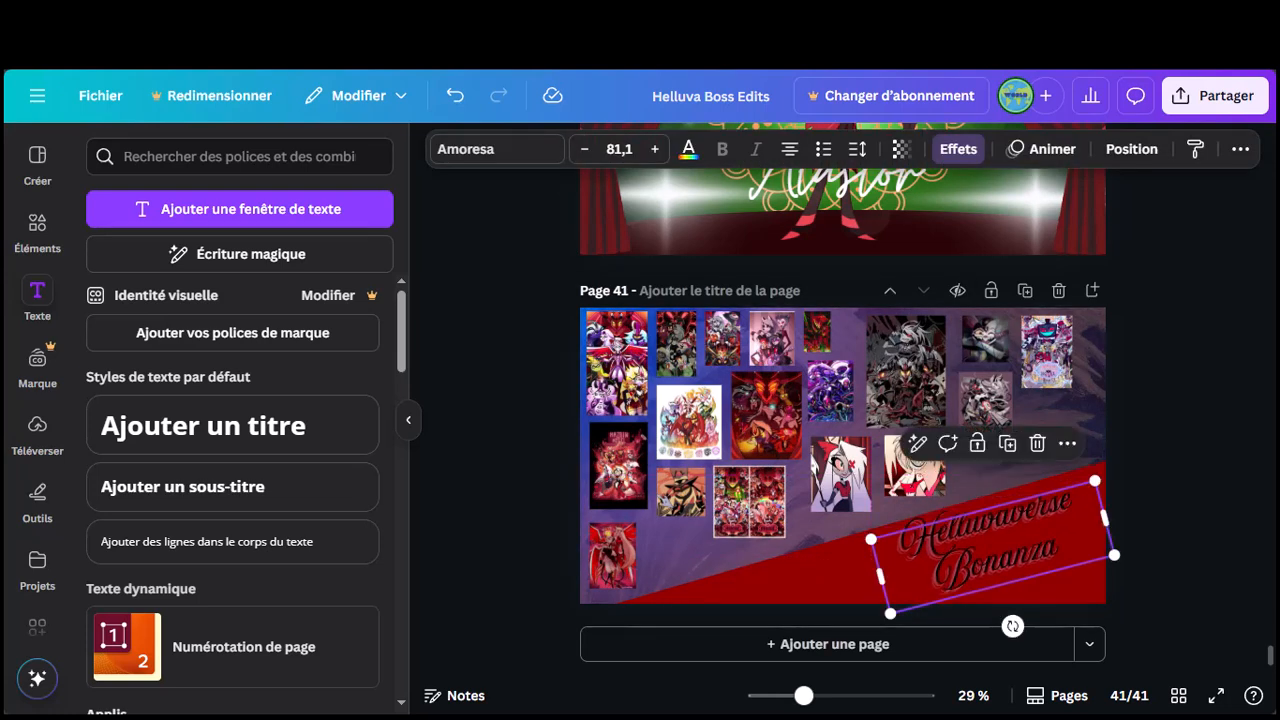
{"action": "key", "text": "Escape"}
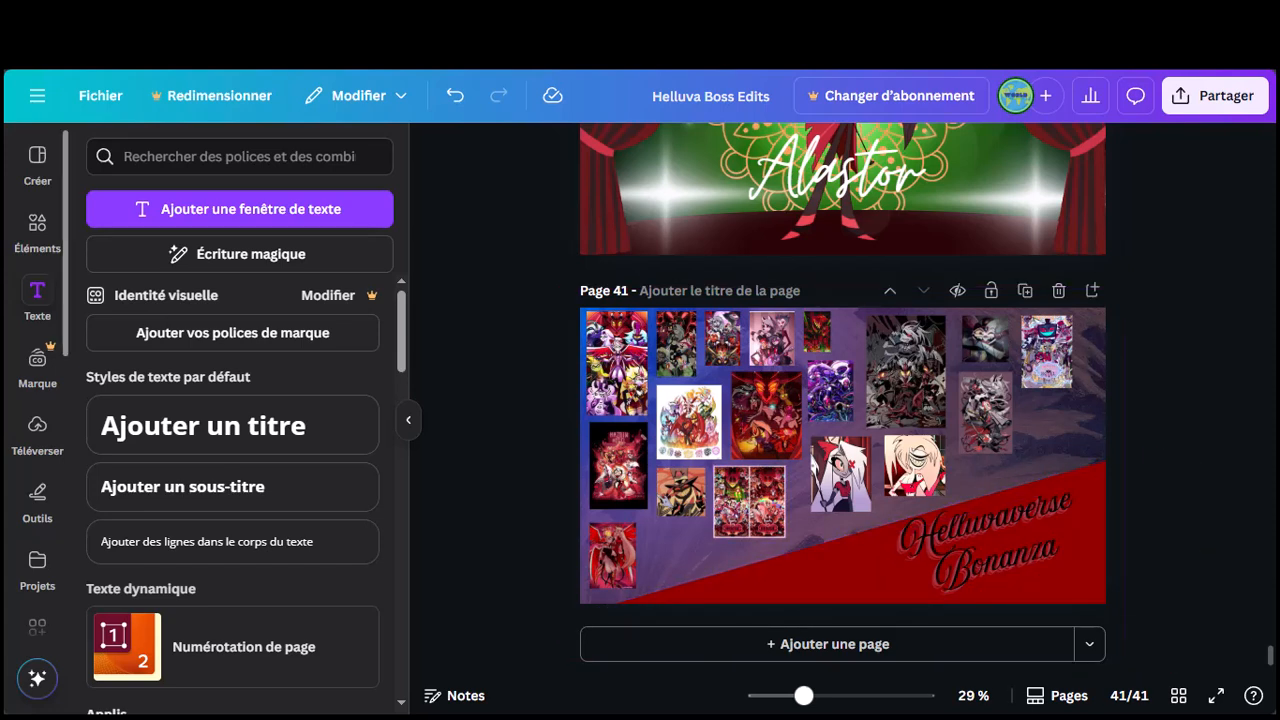
Step: Add a single-image grid to page 41 and shrink it to a thin horizontal strip along the page's upper edge
{"action": "left_click", "coordinate": [37, 231]}
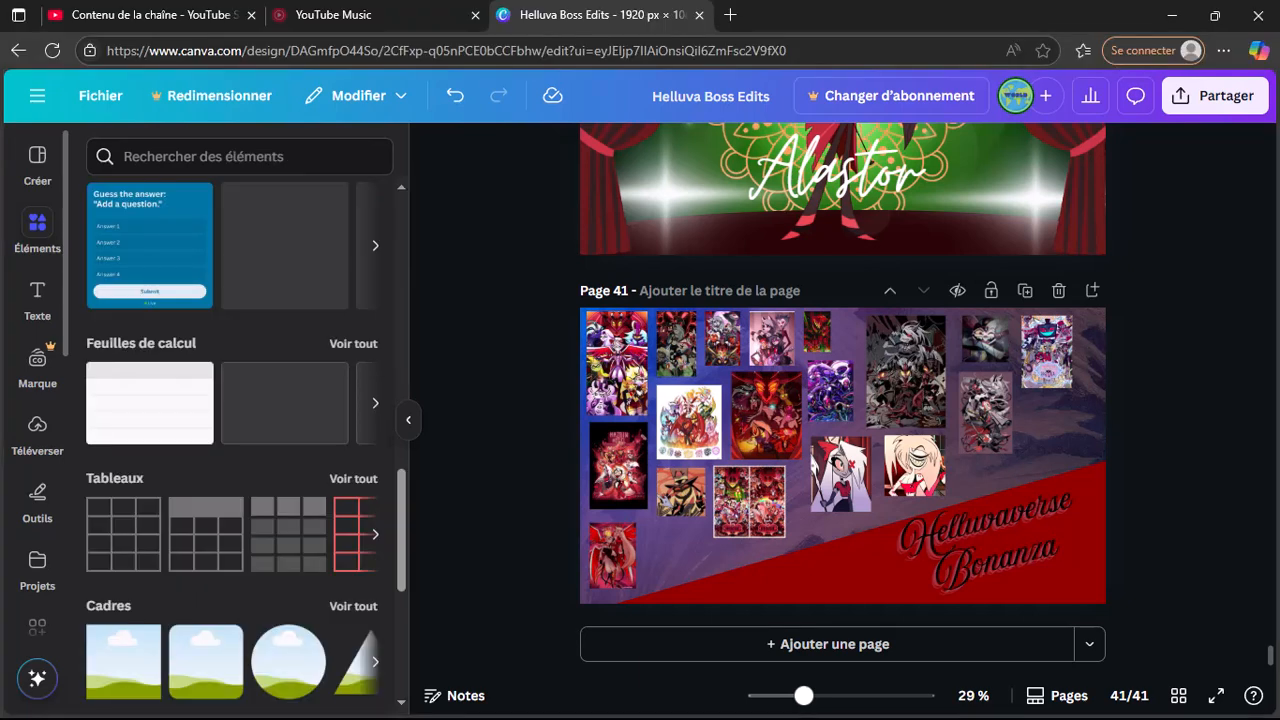
{"action": "scroll", "coordinate": [240, 440], "scroll_direction": "down", "scroll_amount": 3}
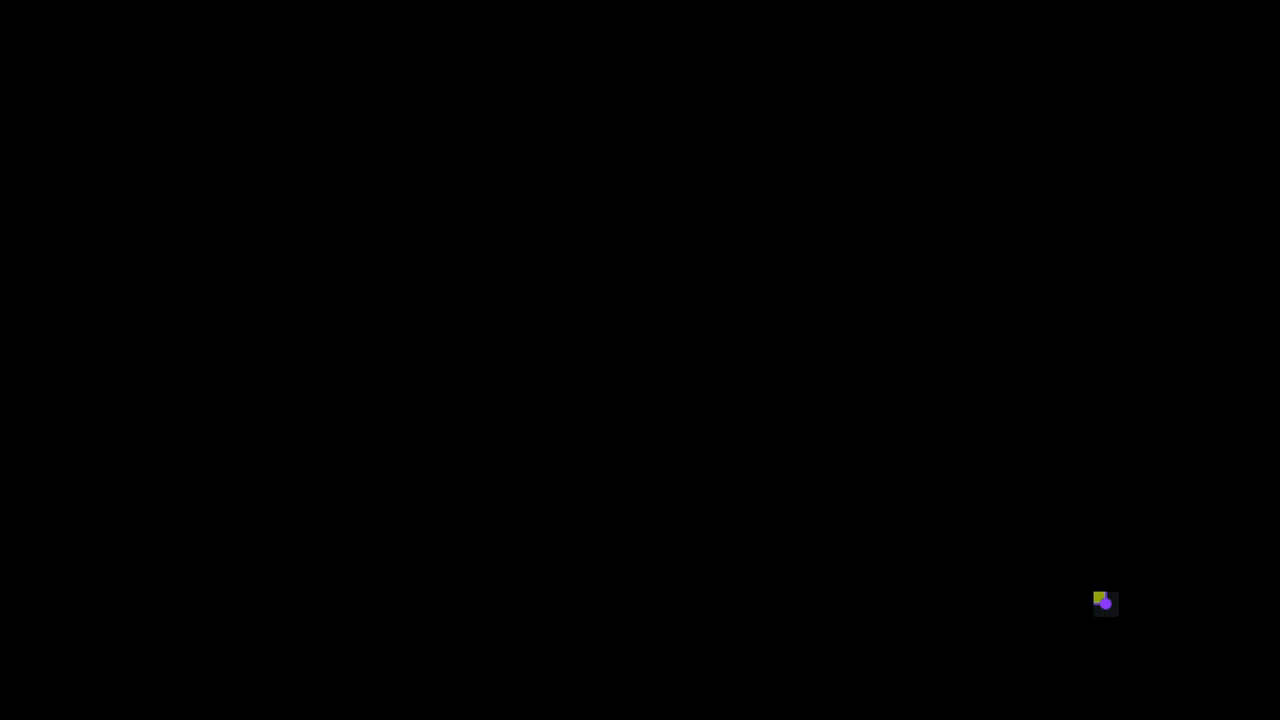
{"action": "left_click_drag", "start_coordinate": [1105, 603], "coordinate": [1070, 355]}
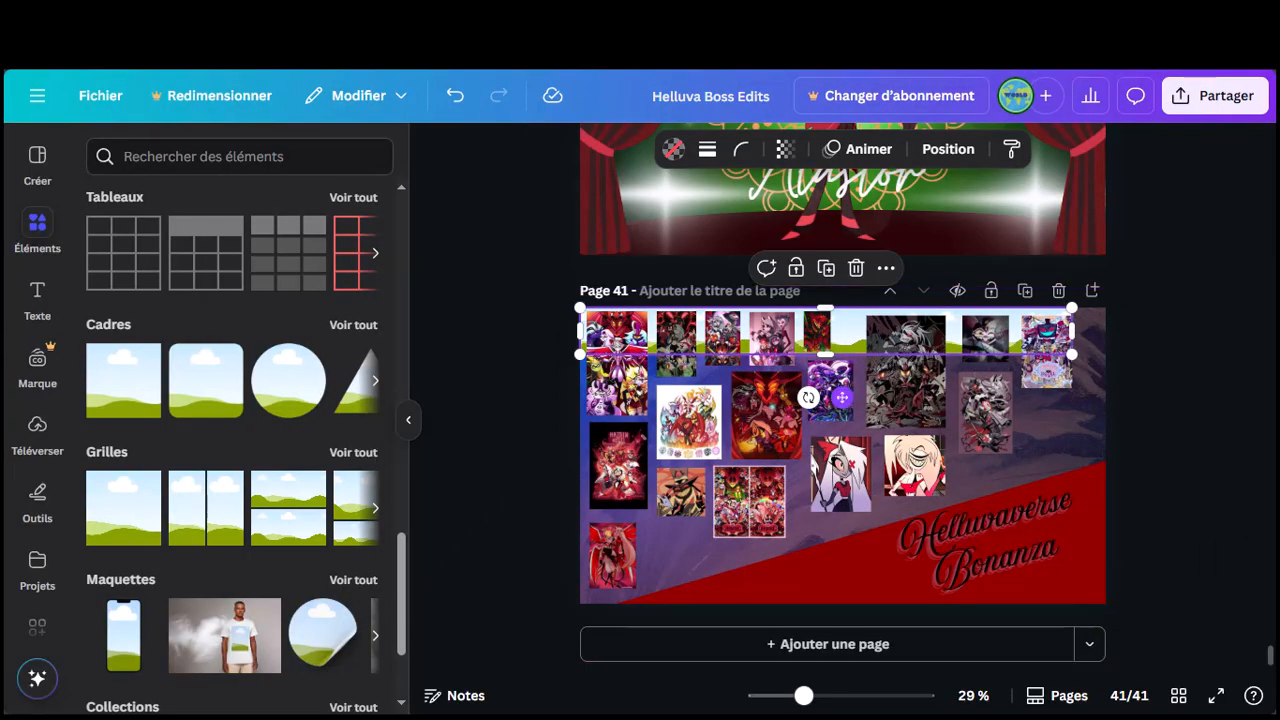
Step: Tilt the grid strip to the red band's slope, lengthen it past both page sides, and set it directly along the band's upper edge
{"action": "left_click_drag", "start_coordinate": [842, 397], "coordinate": [874, 569]}
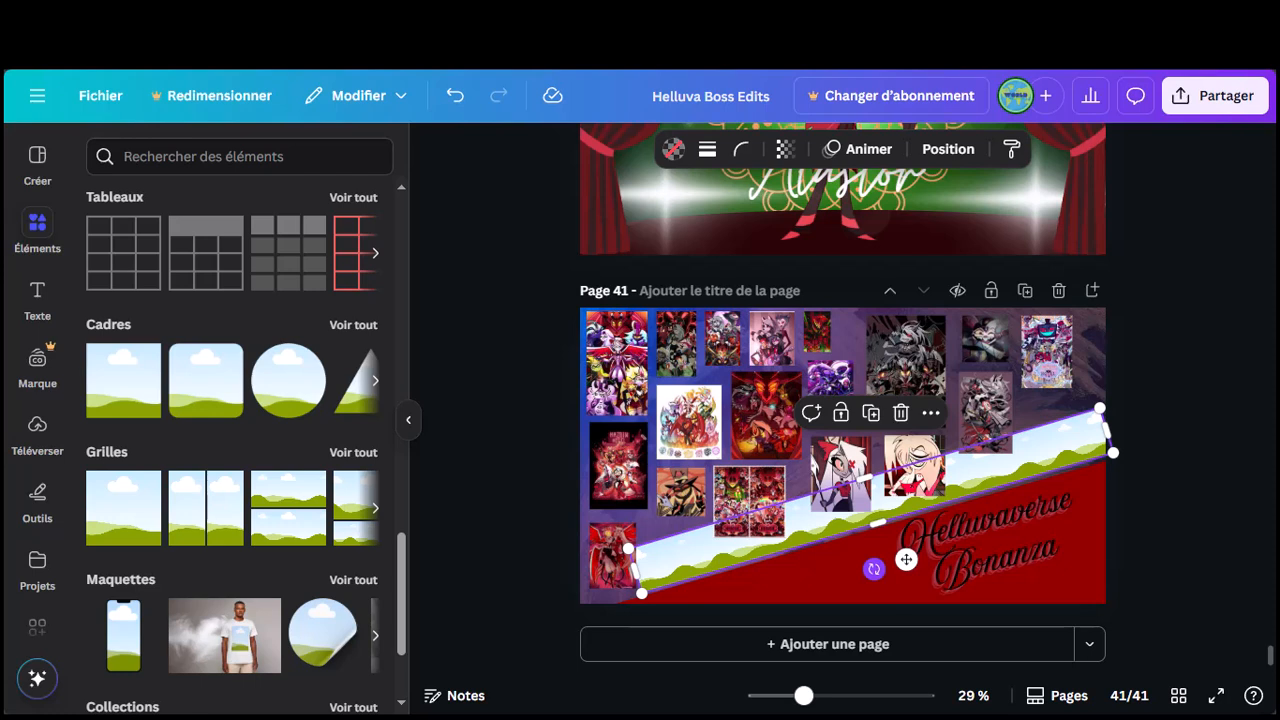
{"action": "left_click_drag", "start_coordinate": [635, 570], "coordinate": [541, 598]}
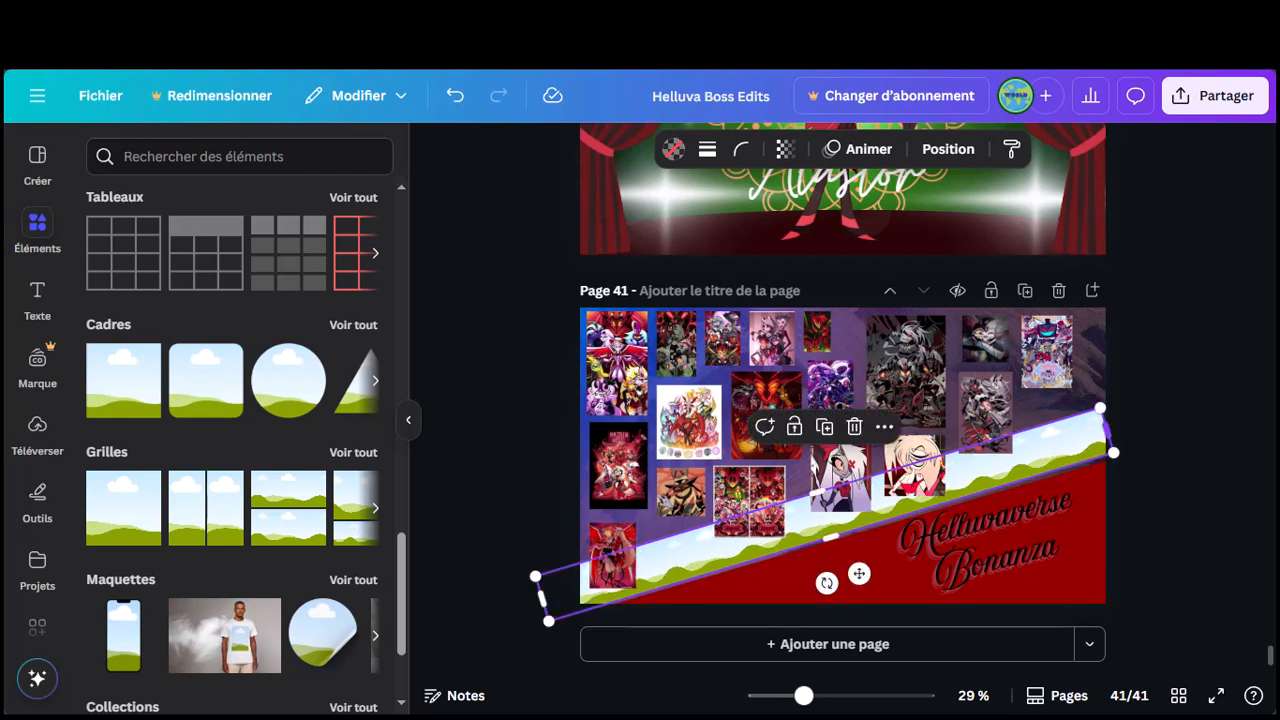
{"action": "left_click_drag", "start_coordinate": [1113, 452], "coordinate": [1131, 447]}
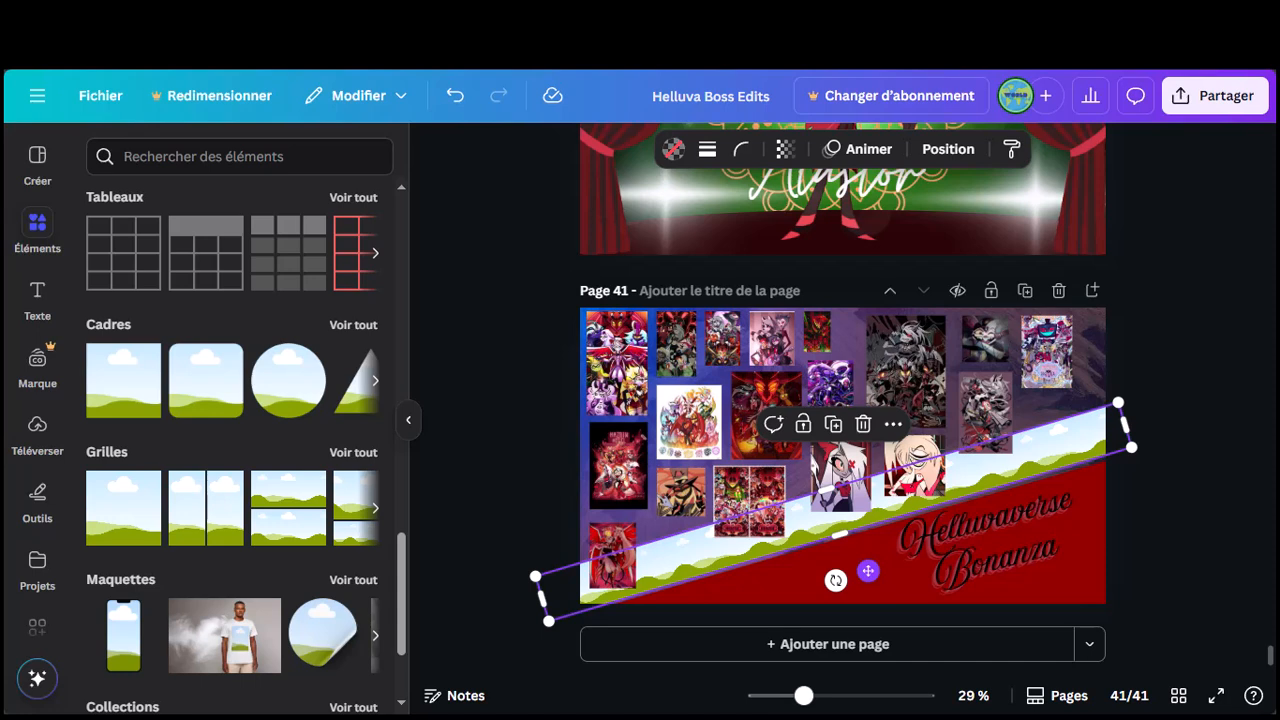
{"action": "left_click_drag", "start_coordinate": [868, 571], "coordinate": [875, 568]}
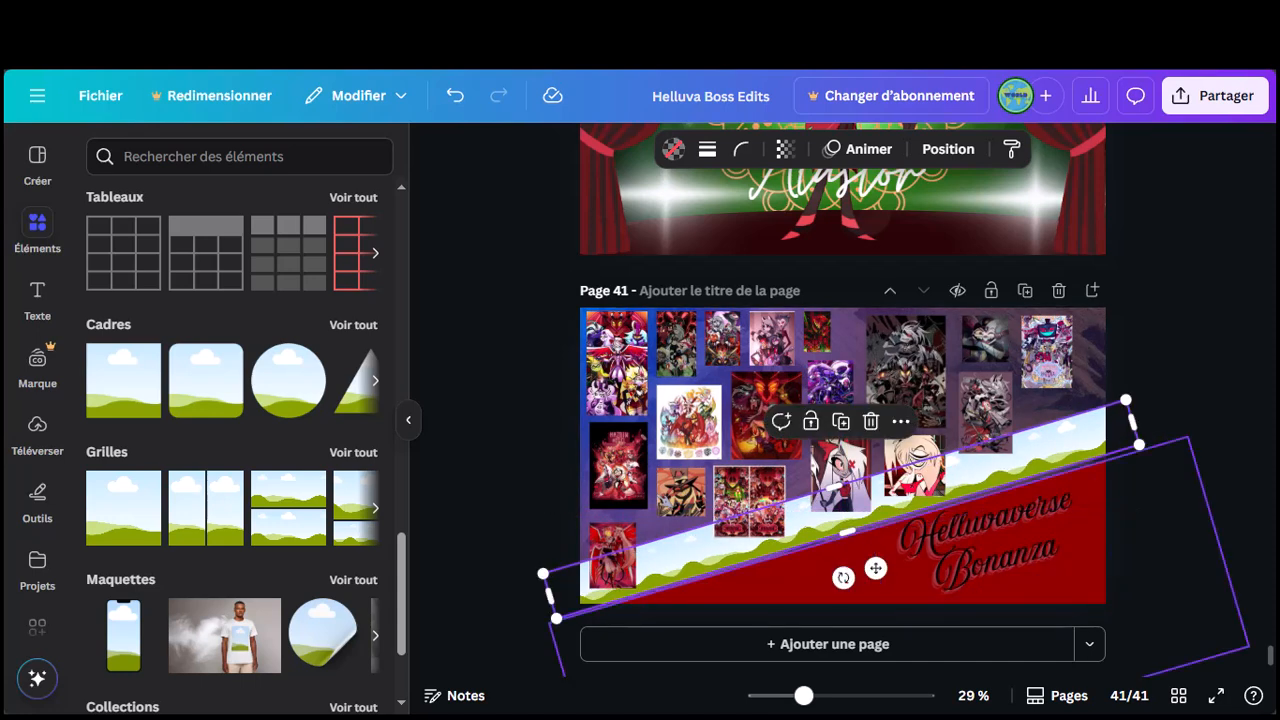
{"action": "left_click", "coordinate": [820, 572]}
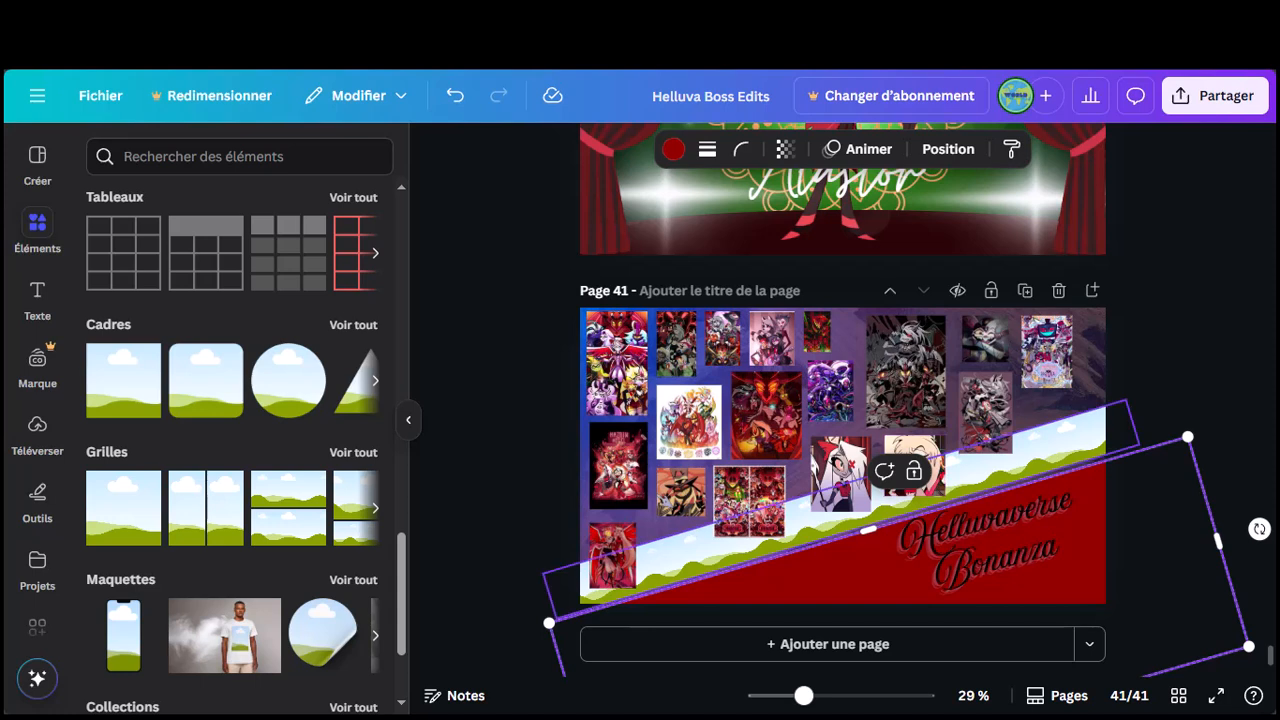
{"action": "left_click", "coordinate": [975, 467]}
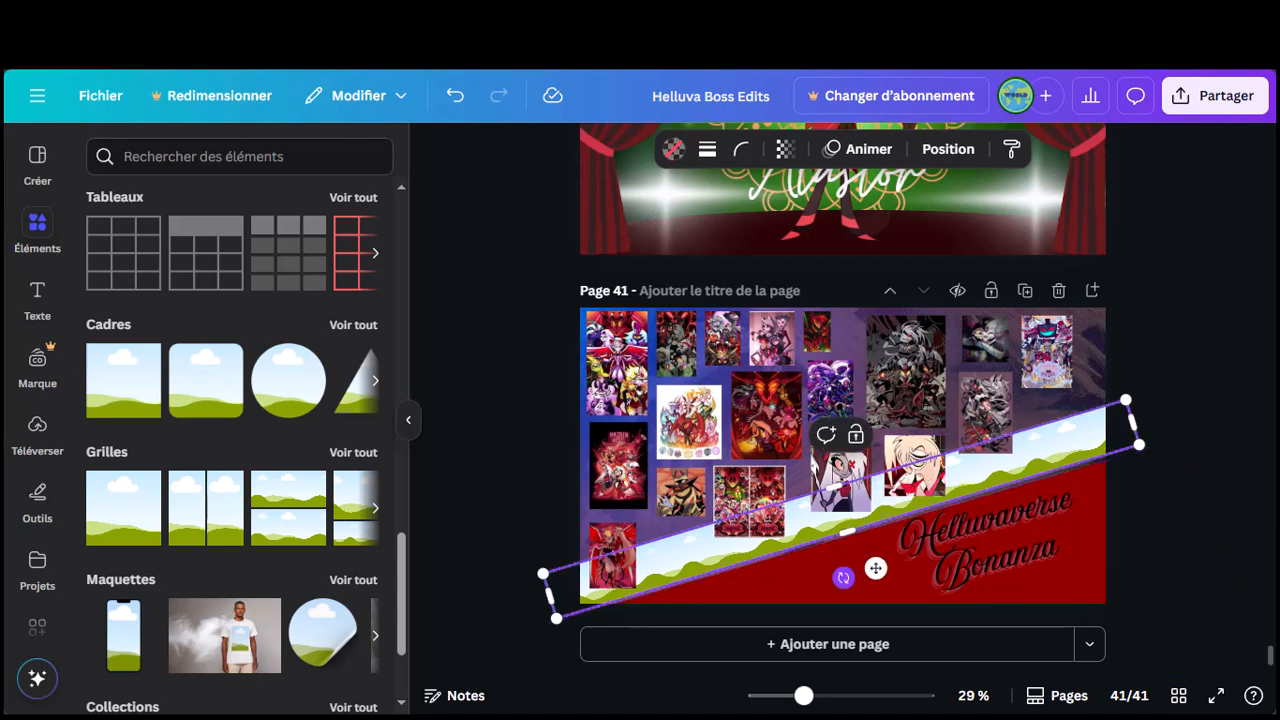
Step: Nudge the diagonal grid strip against the red band and fill it with the document's purple and dark red gradient
{"action": "left_click_drag", "start_coordinate": [843, 578], "coordinate": [875, 571]}
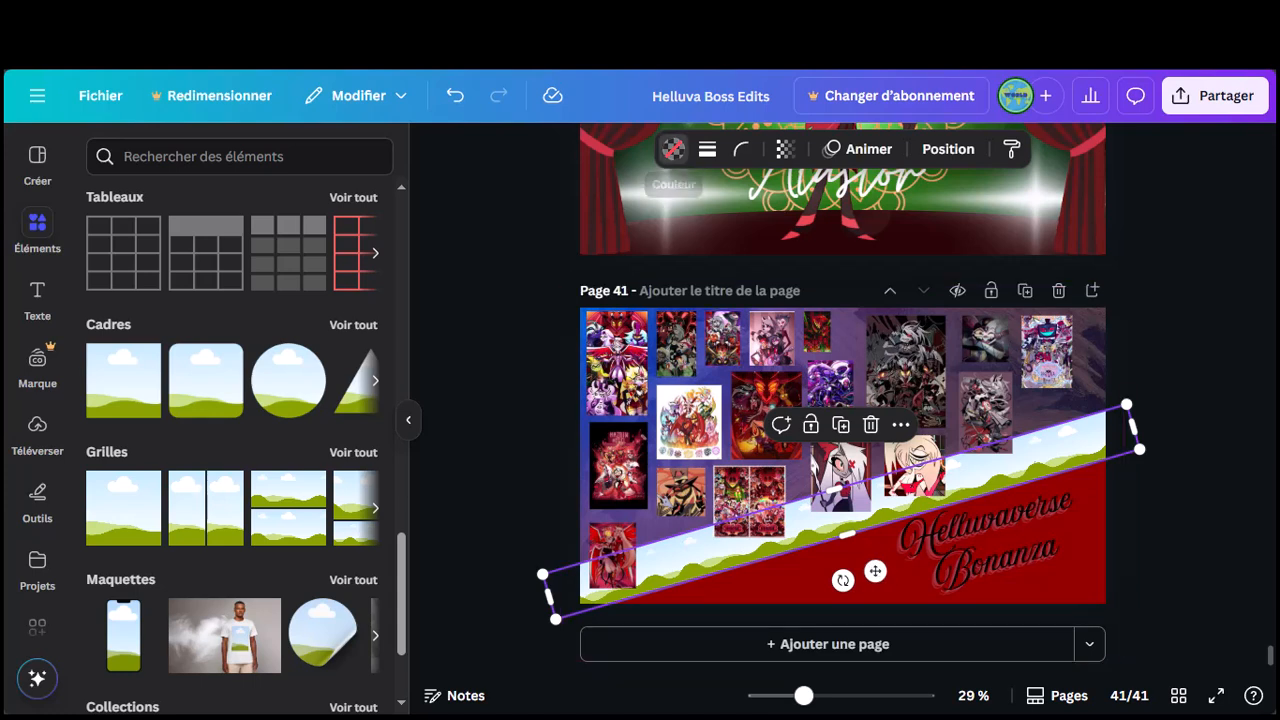
{"action": "left_click", "coordinate": [673, 150]}
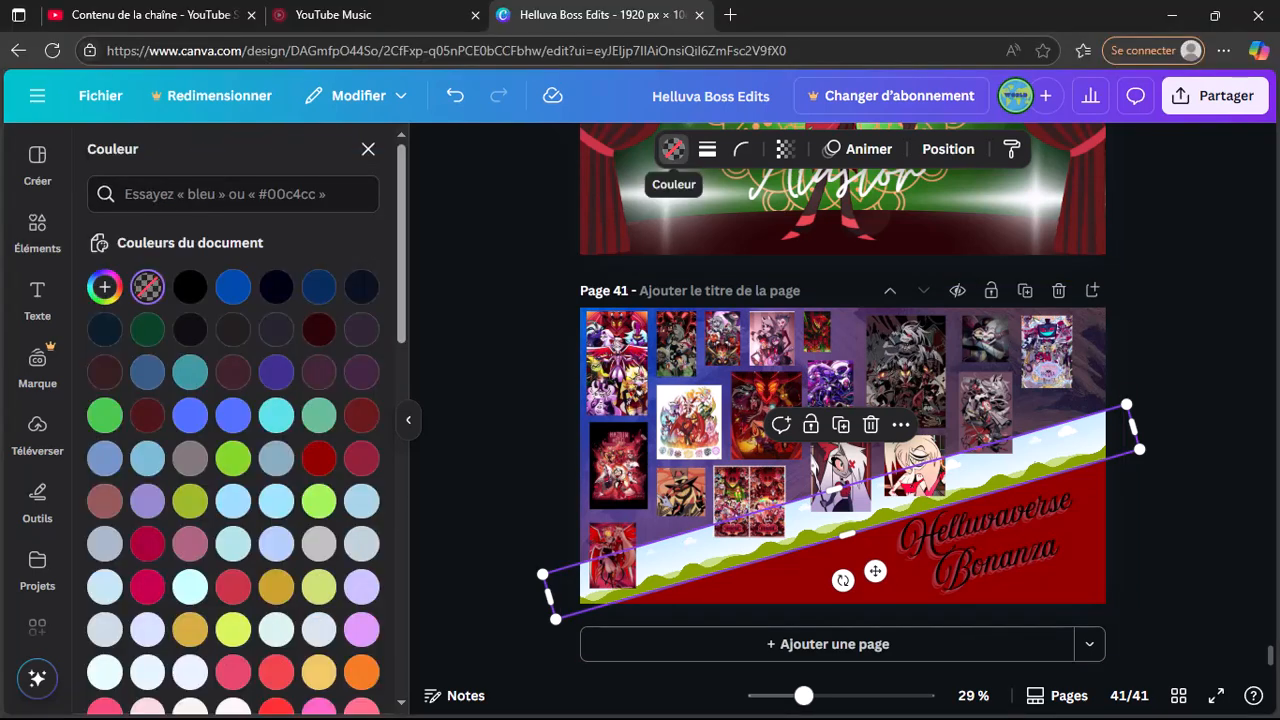
{"action": "scroll", "coordinate": [276, 505], "scroll_direction": "down", "scroll_amount": 5}
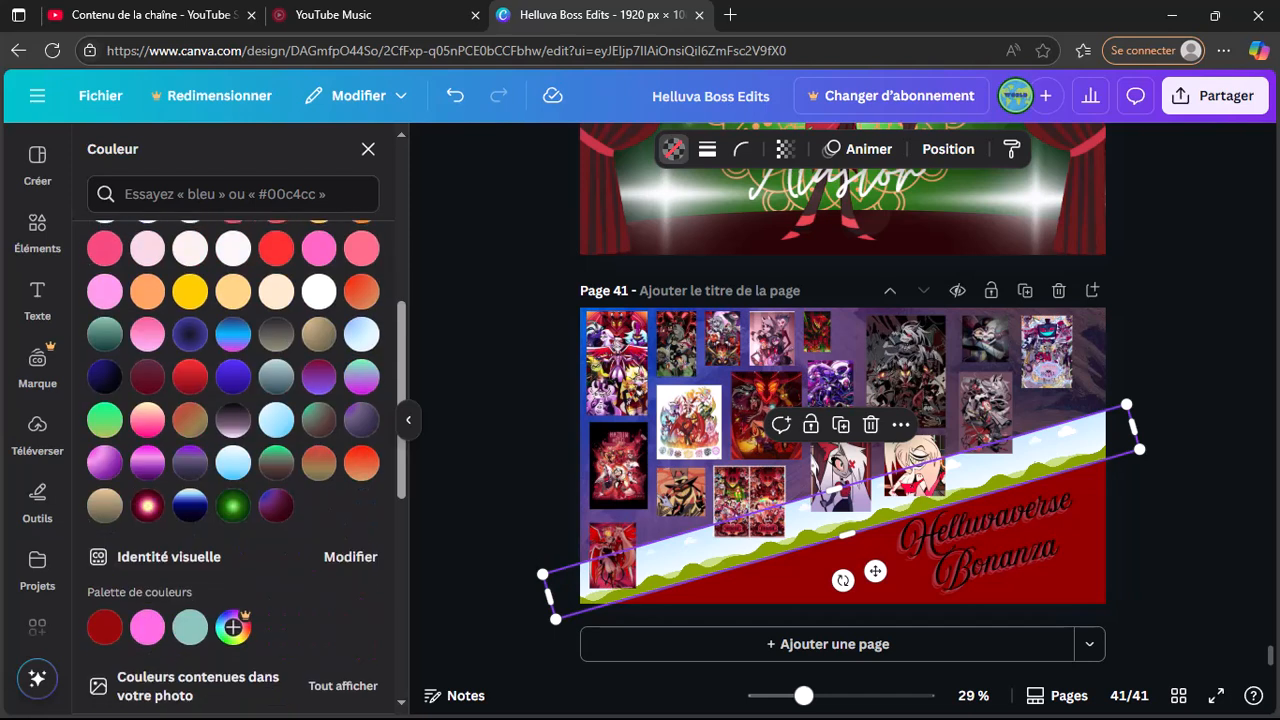
{"action": "left_click", "coordinate": [276, 504]}
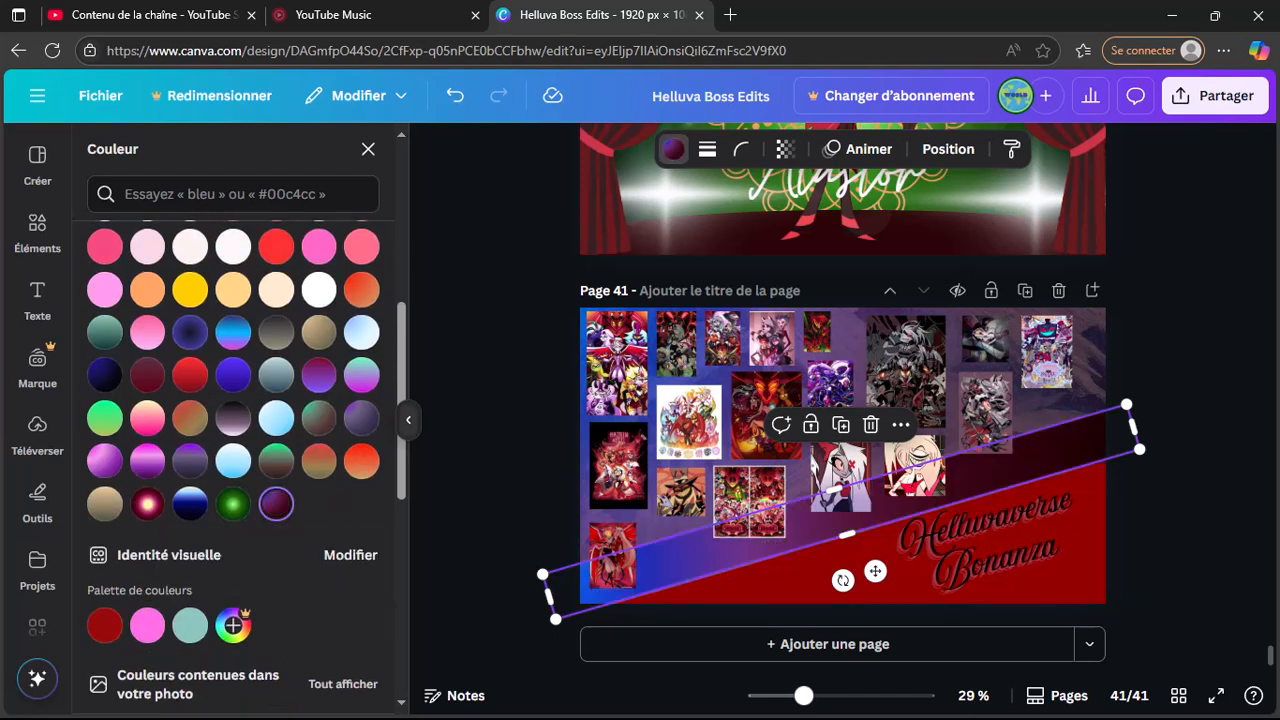
{"action": "left_click", "coordinate": [368, 149]}
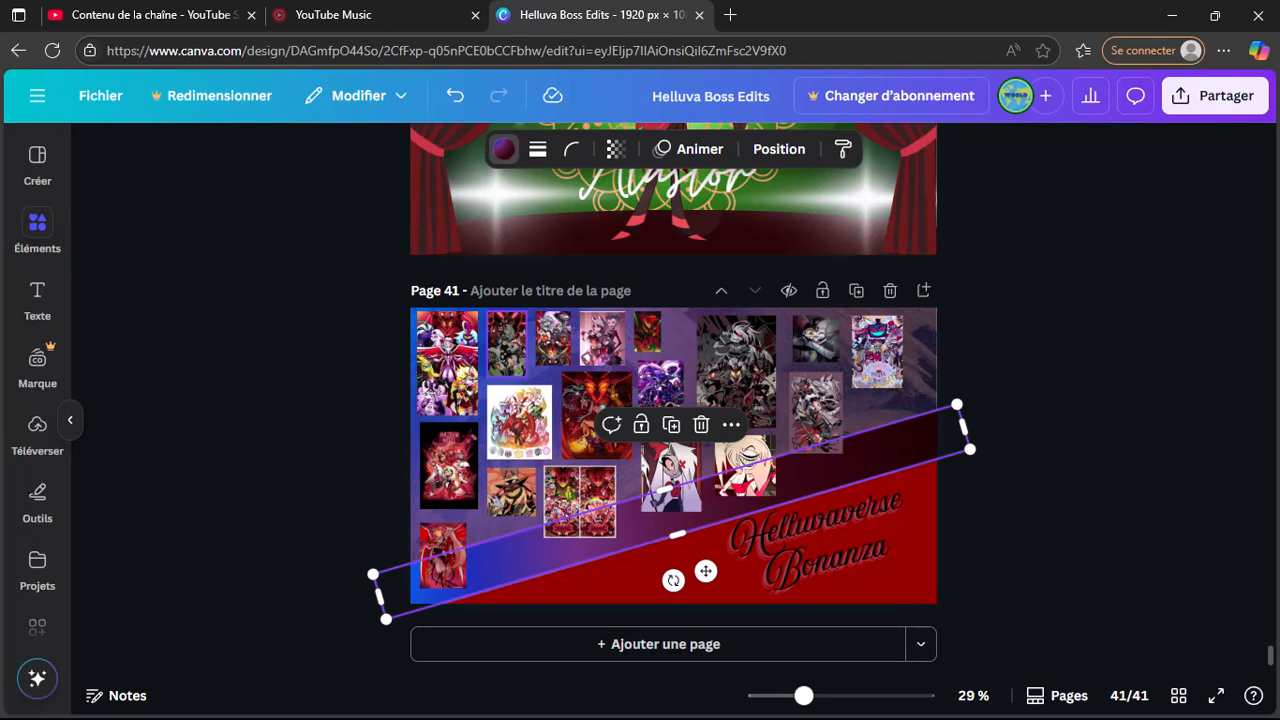
{"action": "left_click", "coordinate": [37, 230]}
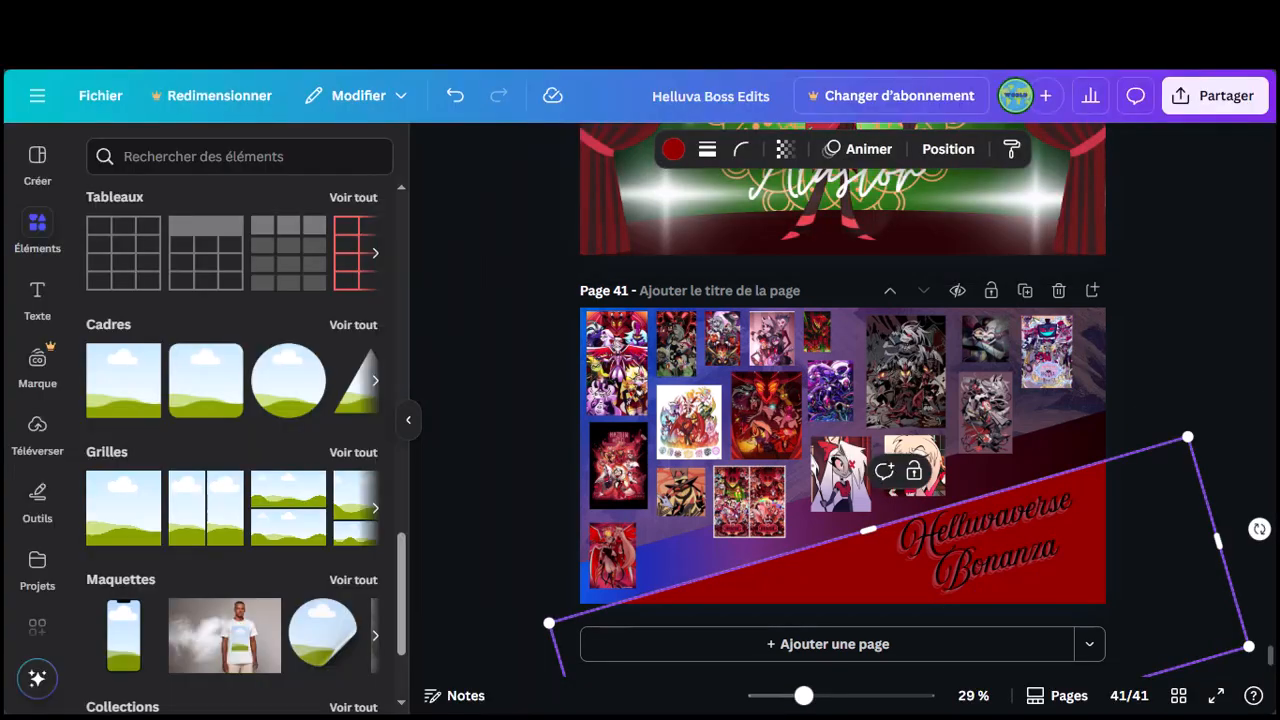
Step: Give the diagonal gradient strip a solid black border with a stroke thickness of 23
{"action": "left_click", "coordinate": [841, 517]}
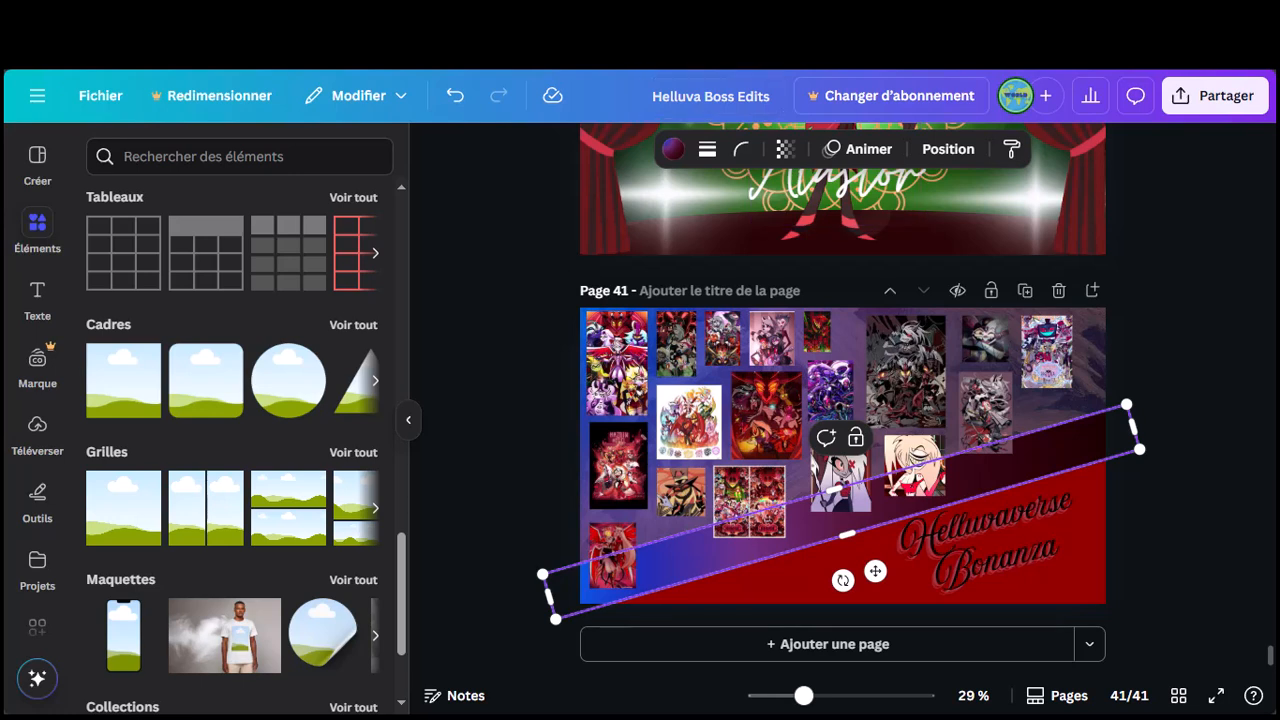
{"action": "left_click", "coordinate": [707, 149]}
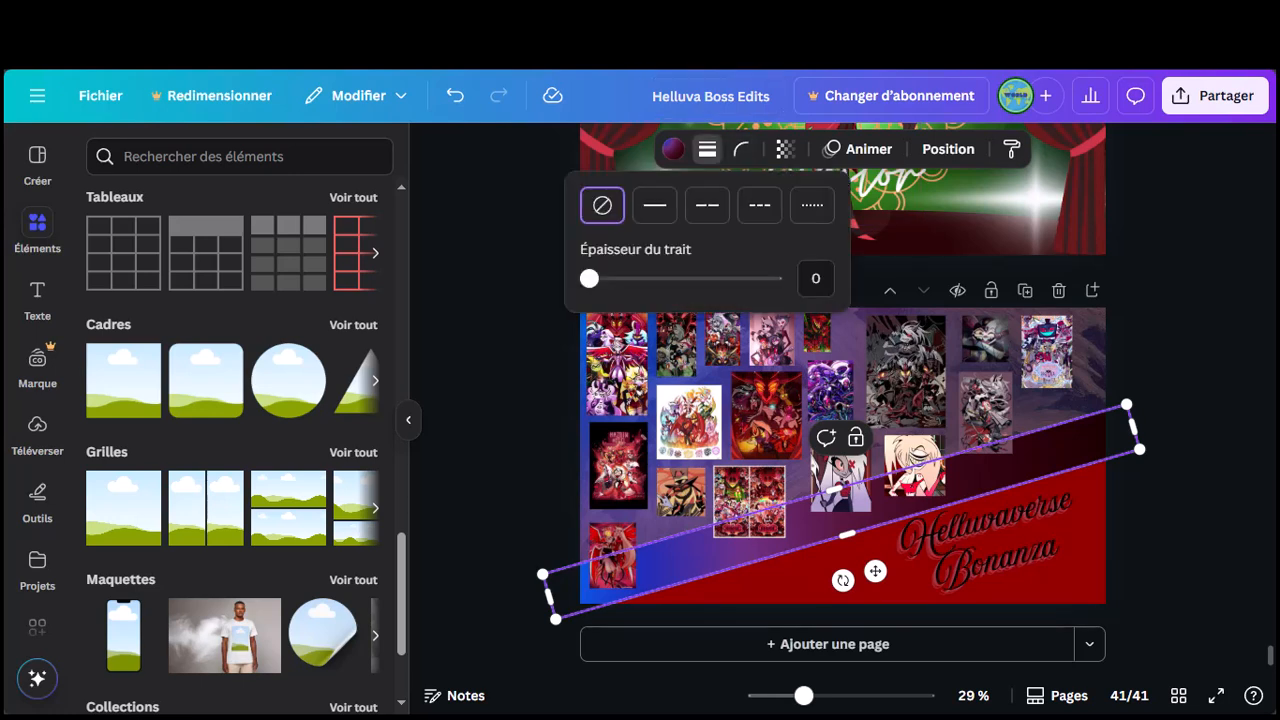
{"action": "left_click_drag", "start_coordinate": [590, 278], "coordinate": [631, 278]}
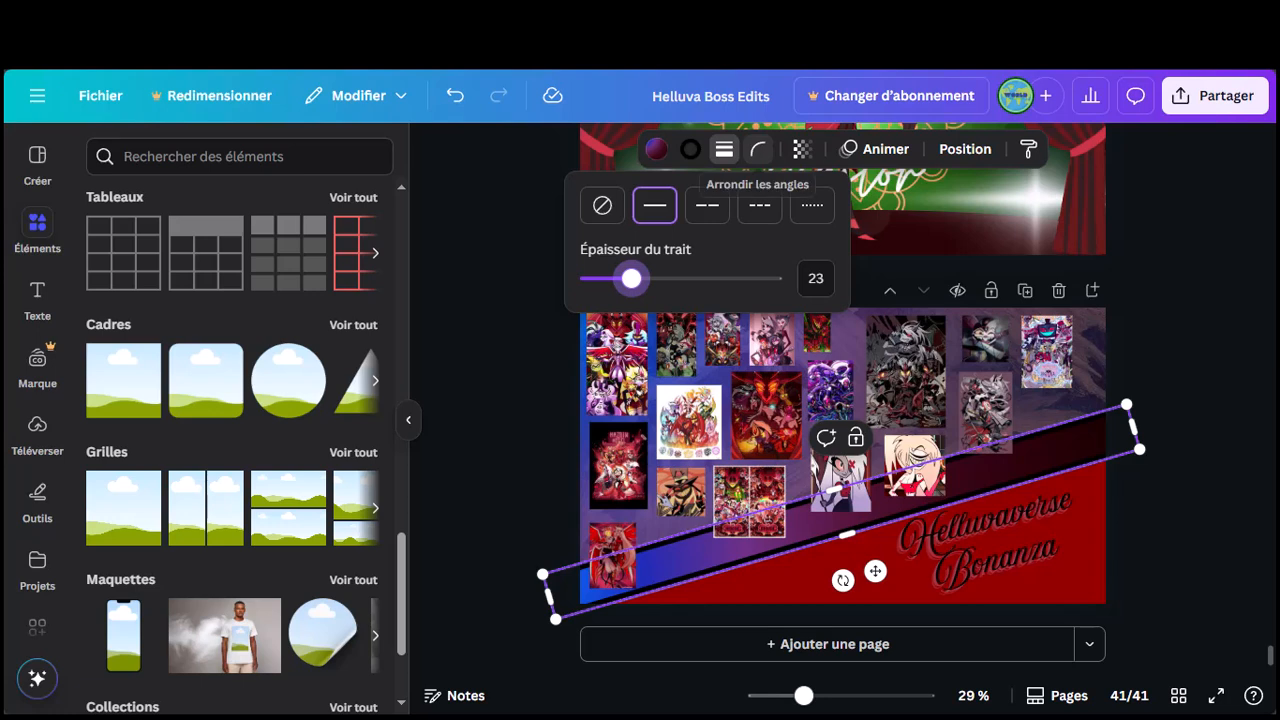
{"action": "key", "text": "Escape"}
{"action": "key", "text": "Escape"}
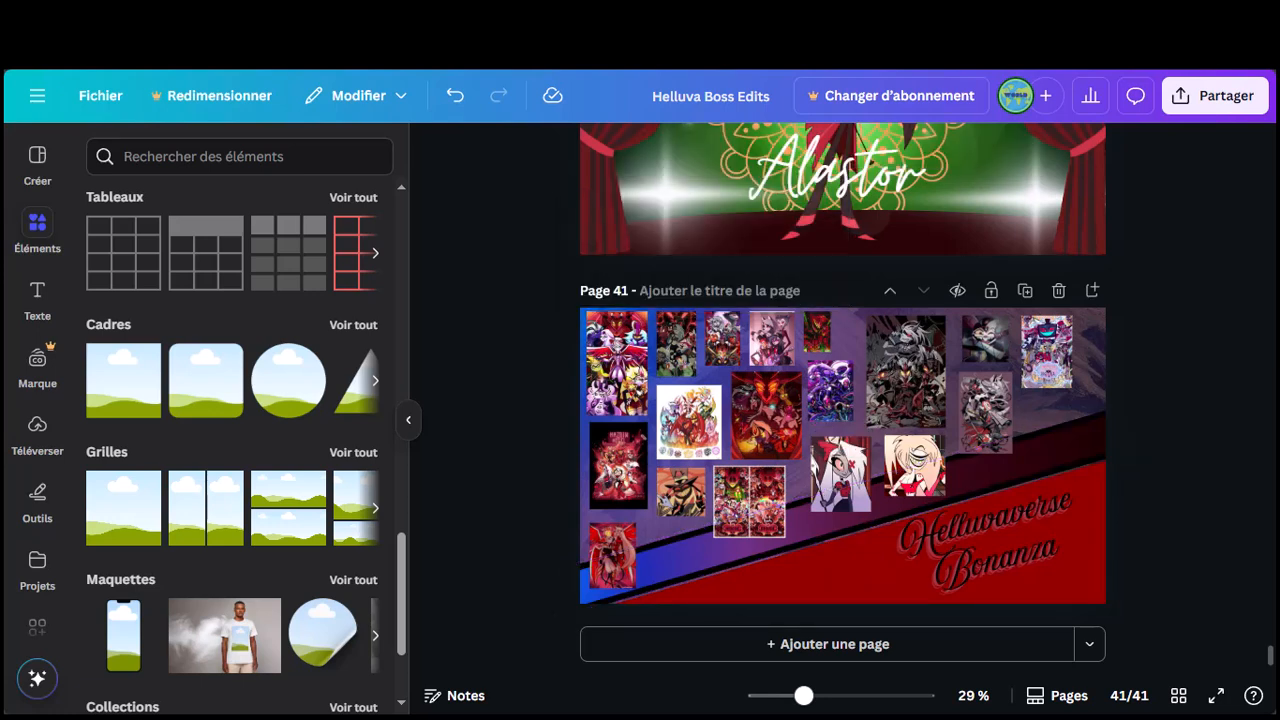
Step: Shrink the "Helluvaverse Bonanza" title to font size 72.3 within the red band
{"action": "left_click", "coordinate": [985, 540]}
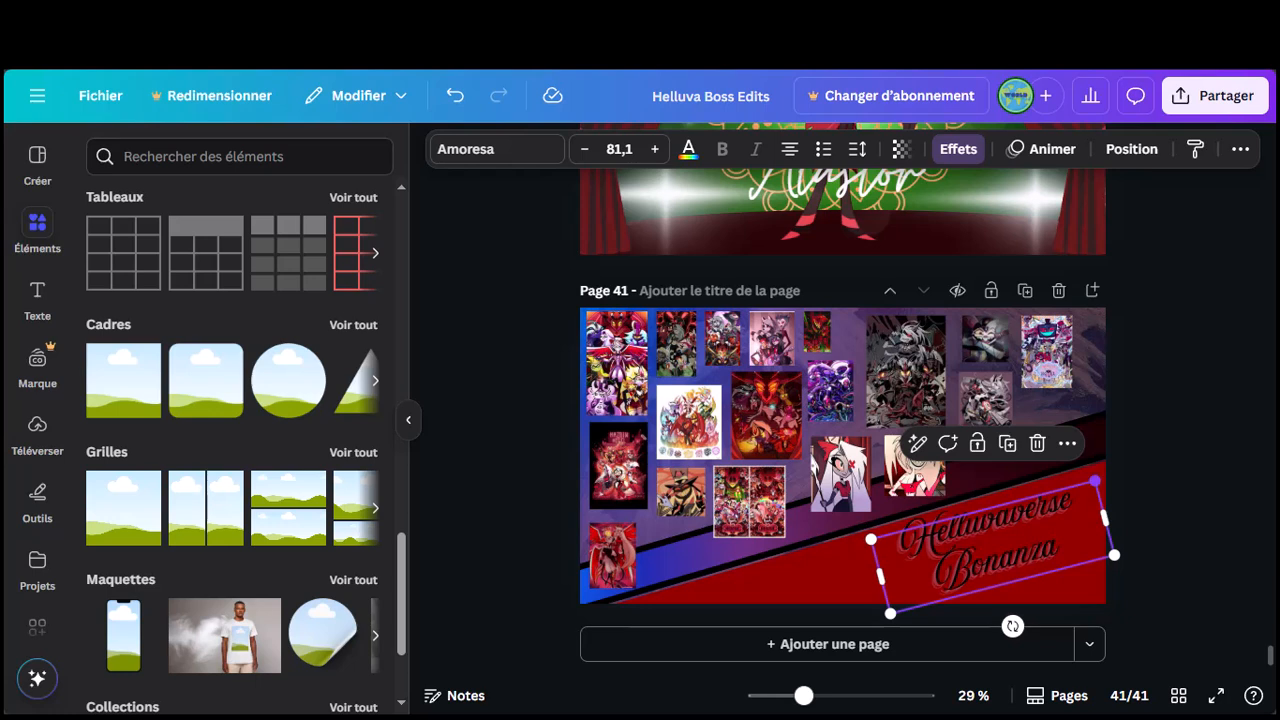
{"action": "left_click_drag", "start_coordinate": [1095, 481], "coordinate": [1071, 497]}
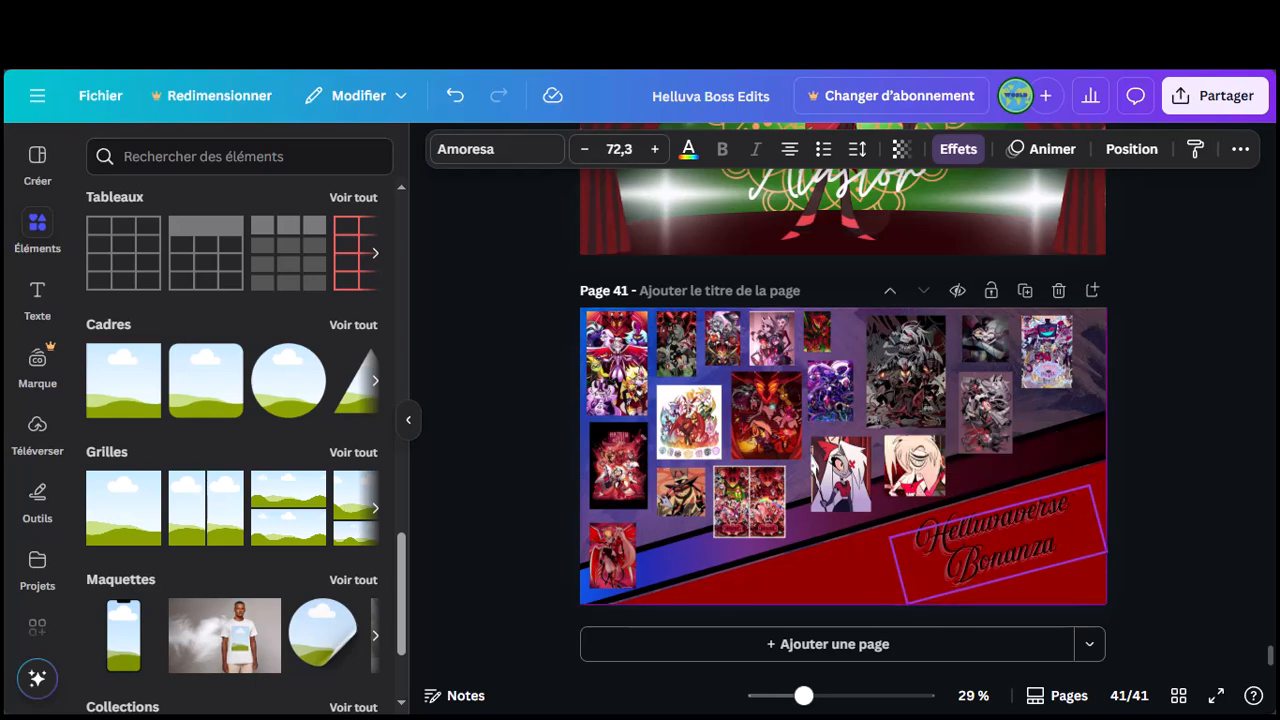
{"action": "key", "text": "Escape"}
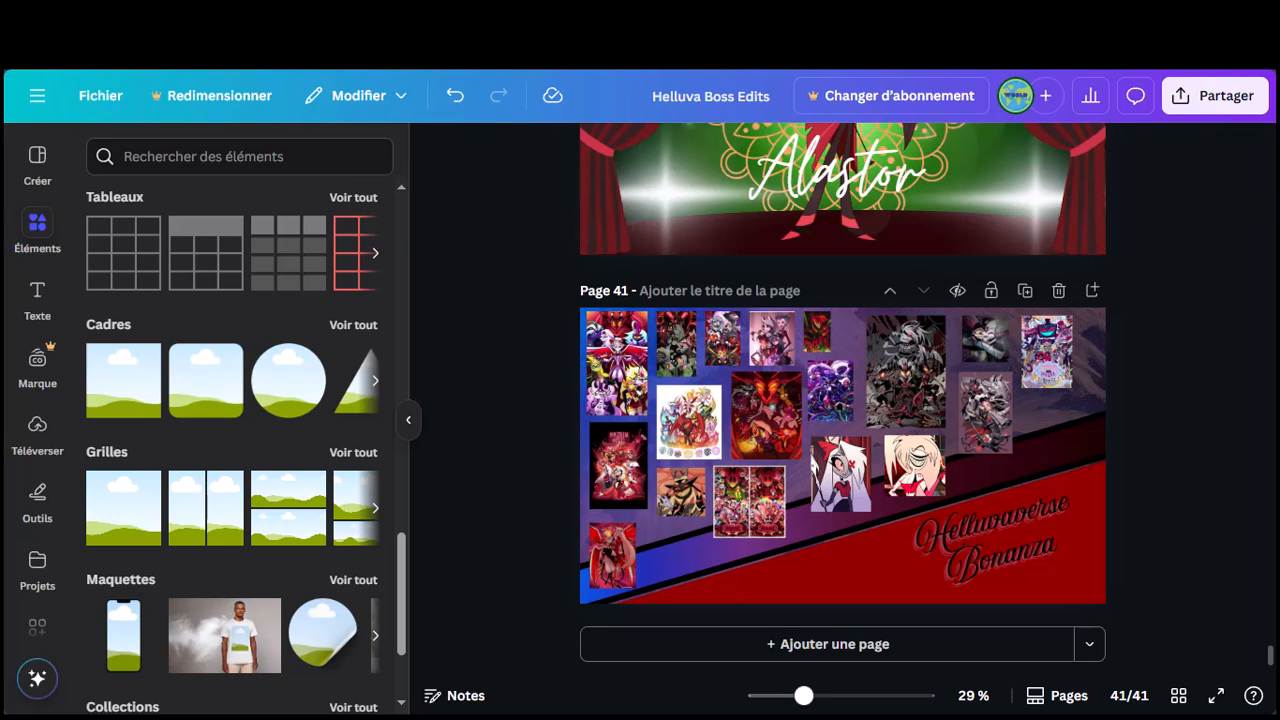
Step: Search the elements for "lights" and limit the results to illustrations
{"action": "scroll", "coordinate": [240, 420], "scroll_direction": "up", "scroll_amount": 15}
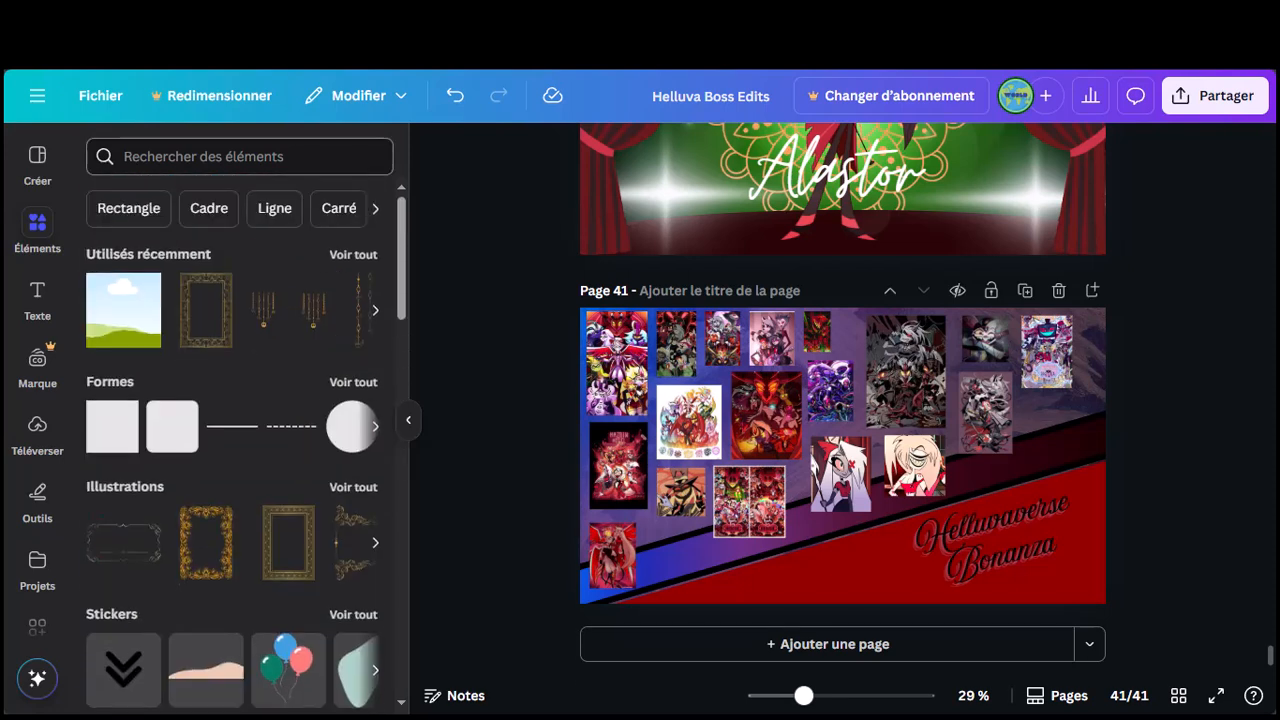
{"action": "left_click", "coordinate": [239, 156]}
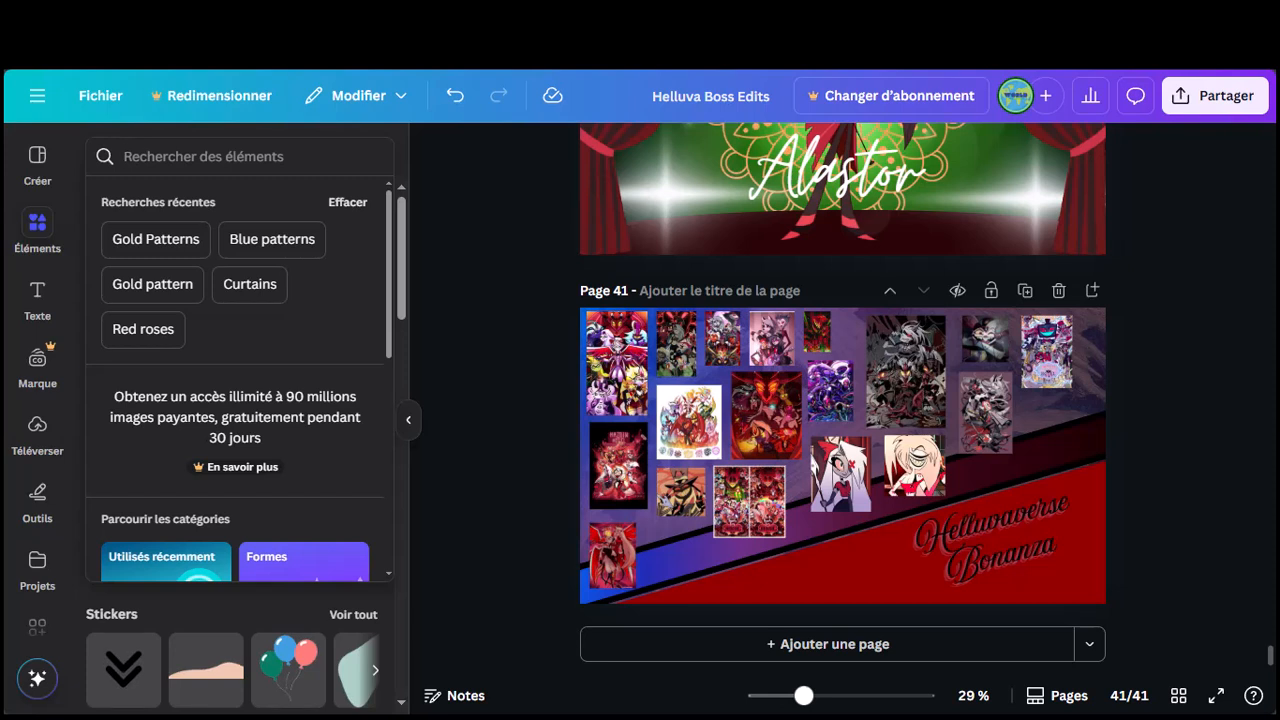
{"action": "type", "text": "lights"}
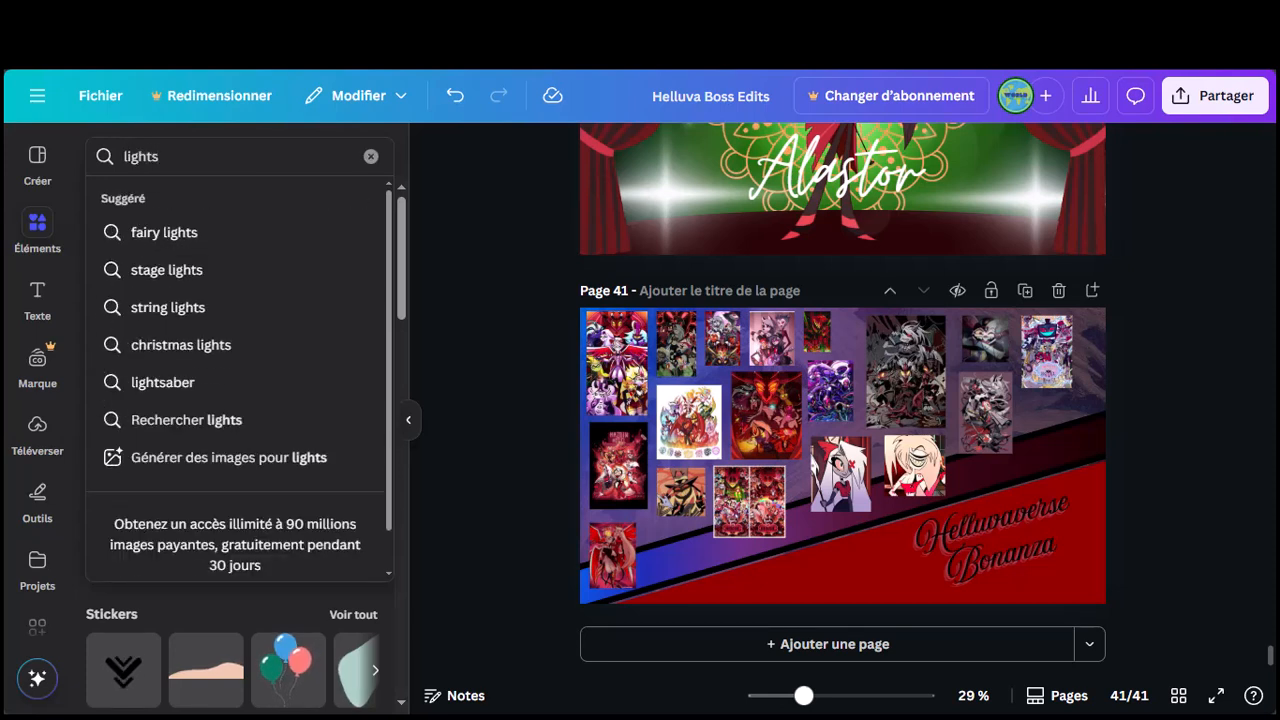
{"action": "key", "text": "Return"}
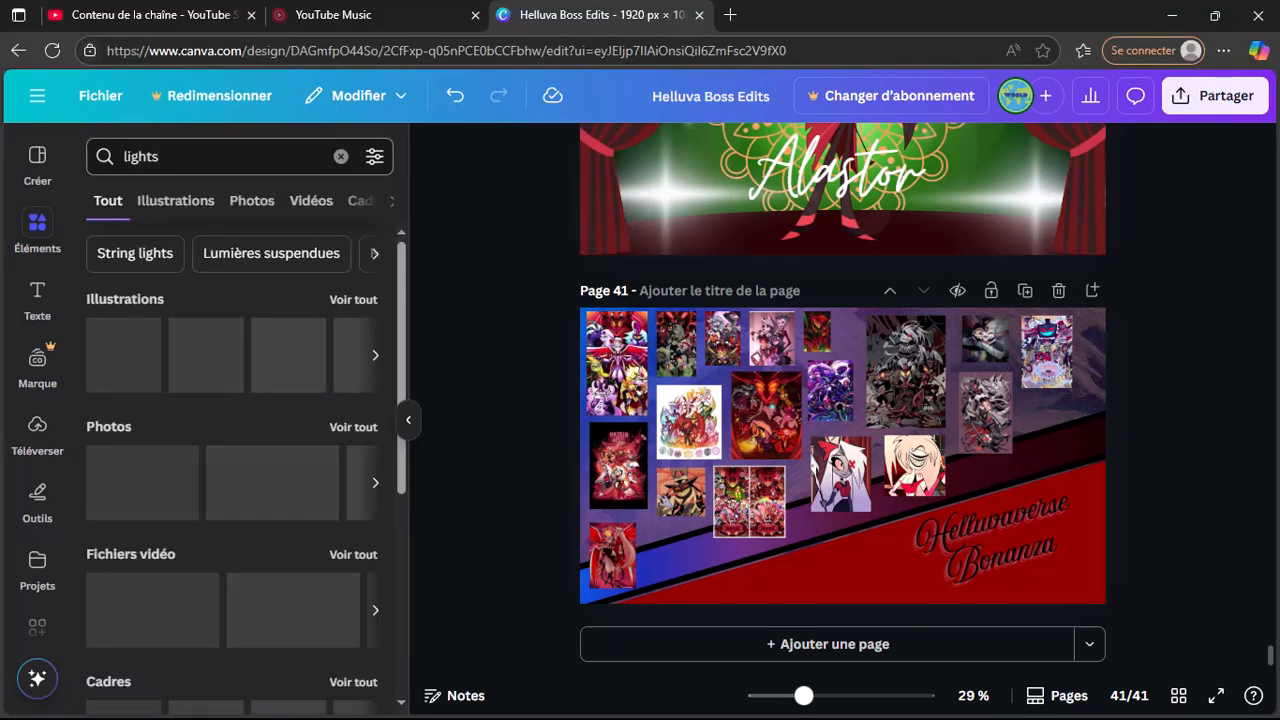
{"action": "left_click", "coordinate": [175, 200]}
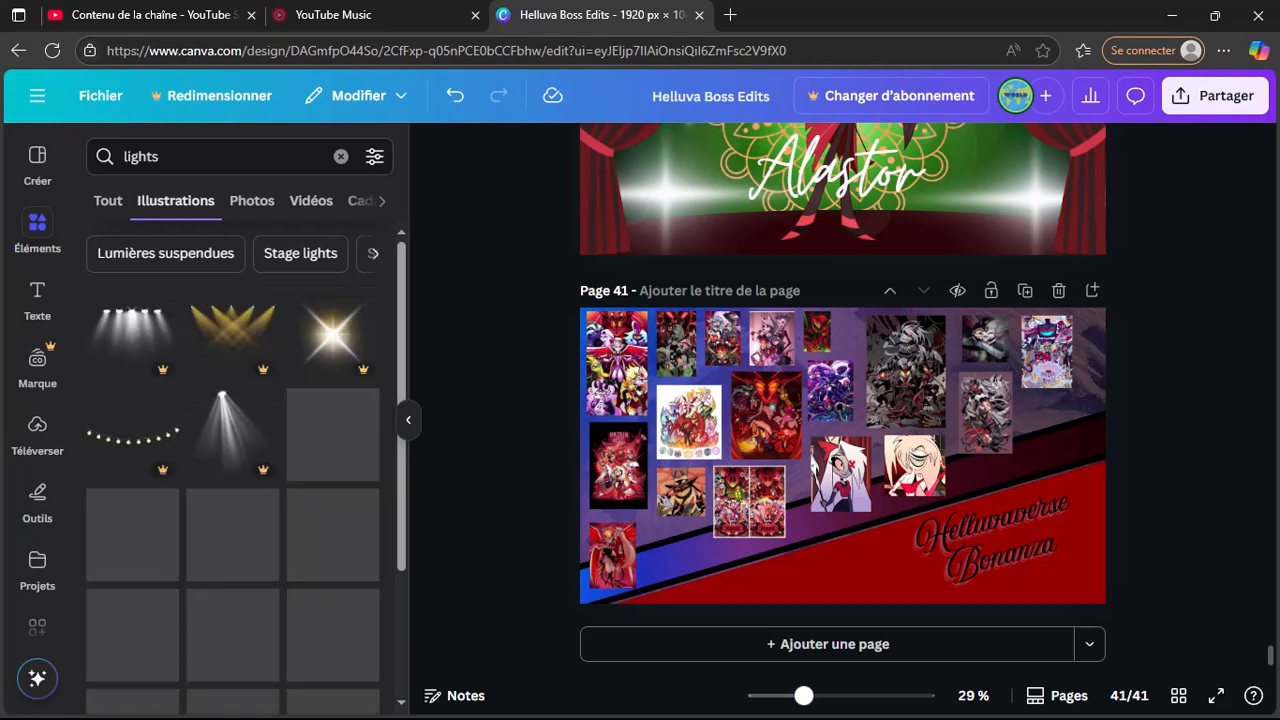
Step: Look through the lights illustrations for a suitable glow effect and clear the search
{"action": "scroll", "coordinate": [233, 460], "scroll_direction": "down", "scroll_amount": 2}
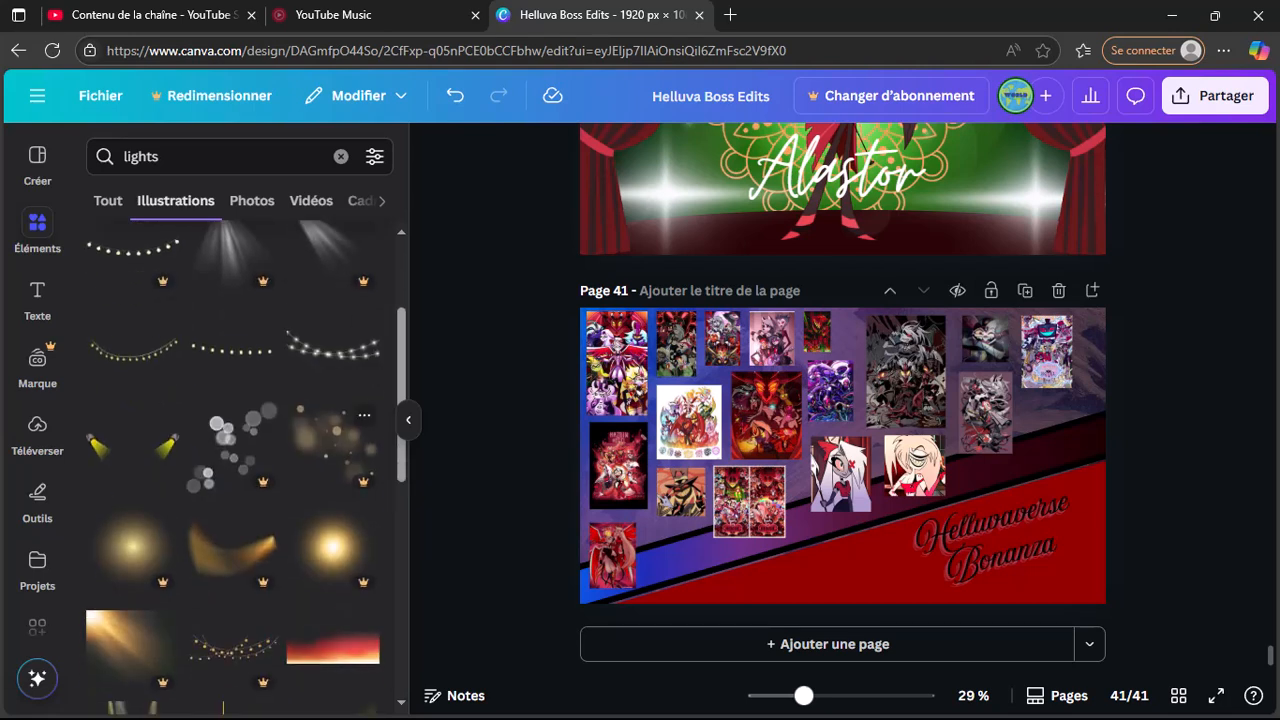
{"action": "scroll", "coordinate": [333, 470], "scroll_direction": "down", "scroll_amount": 2}
{"action": "scroll", "coordinate": [333, 470], "scroll_direction": "up", "scroll_amount": 4}
{"action": "scroll", "coordinate": [333, 470], "scroll_direction": "down", "scroll_amount": 2}
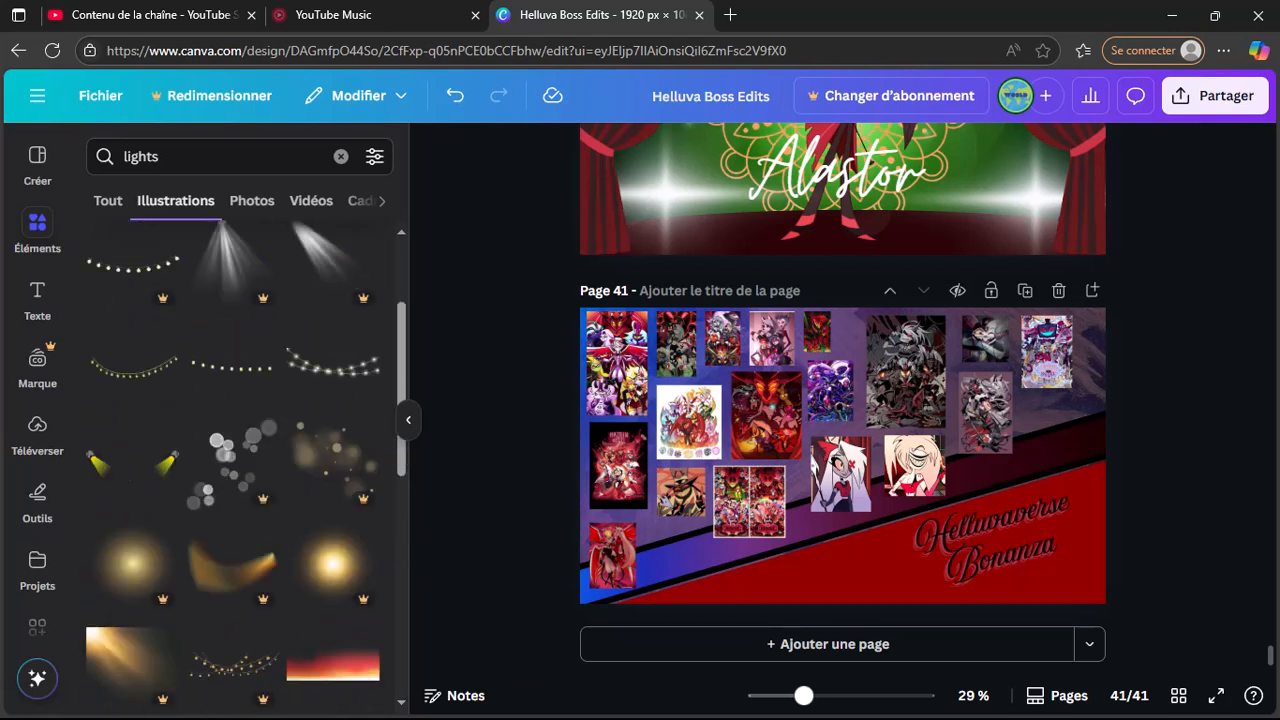
{"action": "scroll", "coordinate": [333, 470], "scroll_direction": "down", "scroll_amount": 3}
{"action": "scroll", "coordinate": [333, 470], "scroll_direction": "down", "scroll_amount": 2}
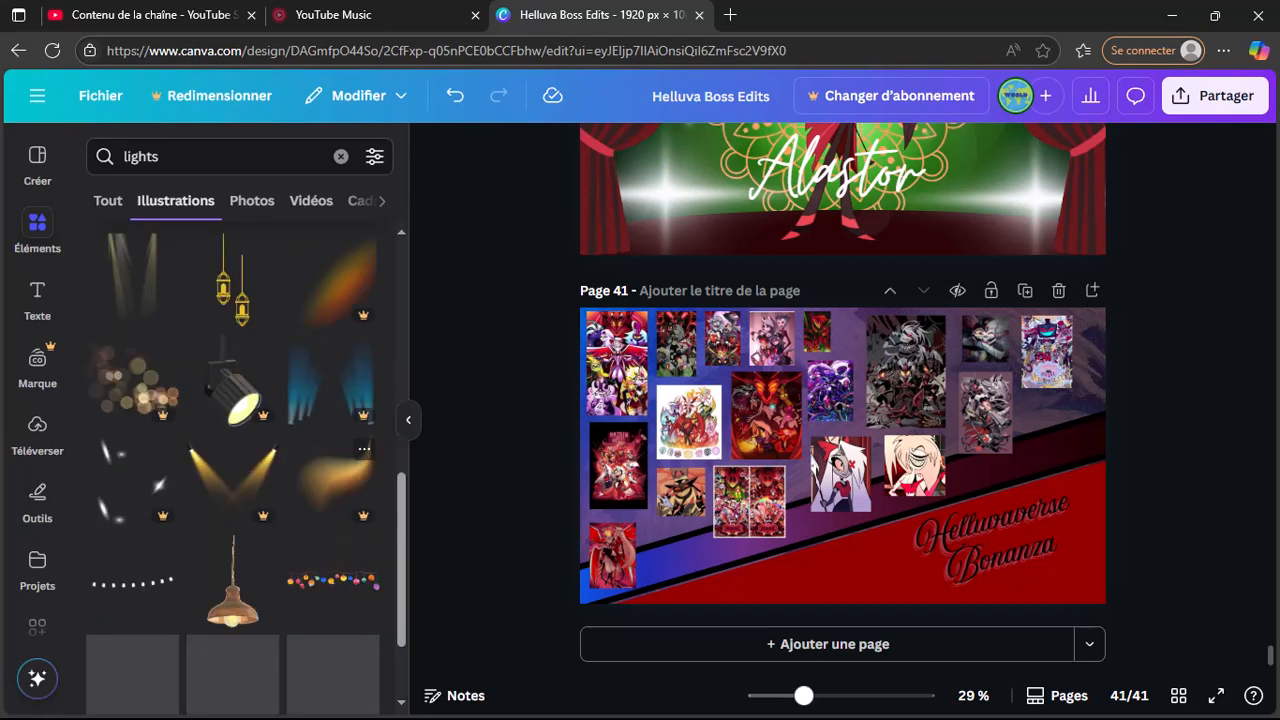
{"action": "scroll", "coordinate": [233, 470], "scroll_direction": "down", "scroll_amount": 3}
{"action": "scroll", "coordinate": [333, 470], "scroll_direction": "down", "scroll_amount": 2}
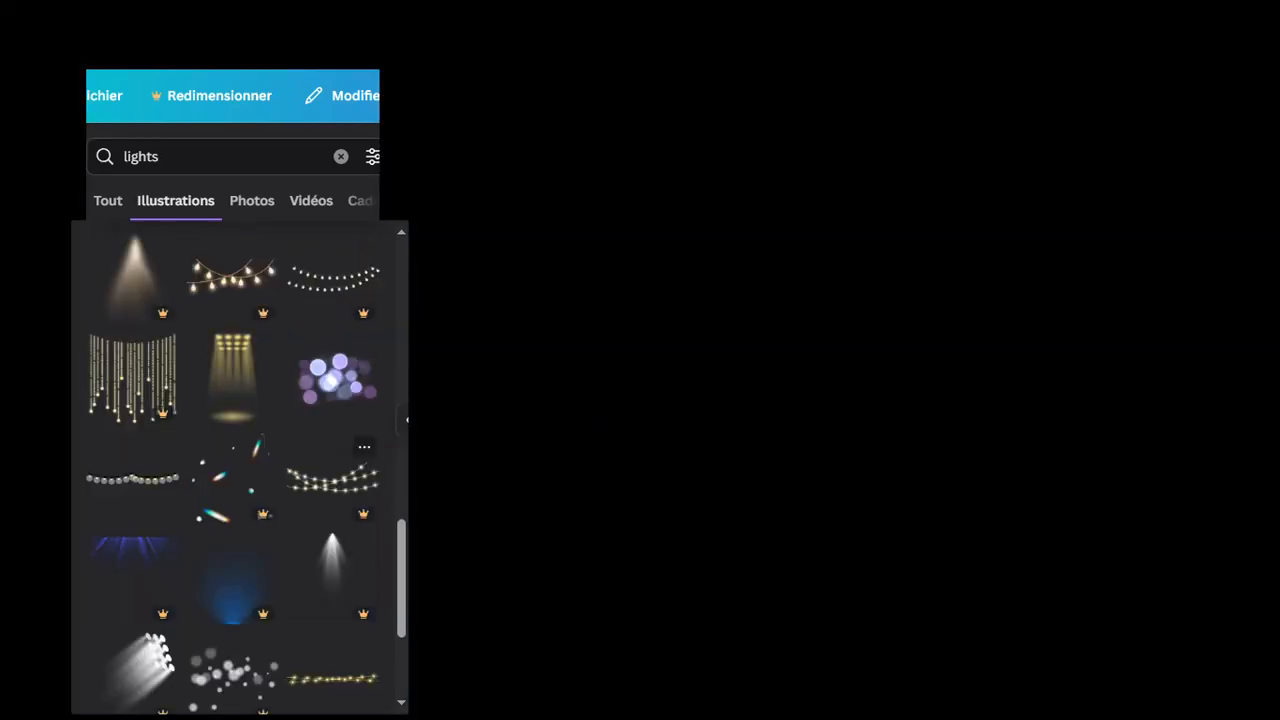
{"action": "scroll", "coordinate": [333, 470], "scroll_direction": "down", "scroll_amount": 4}
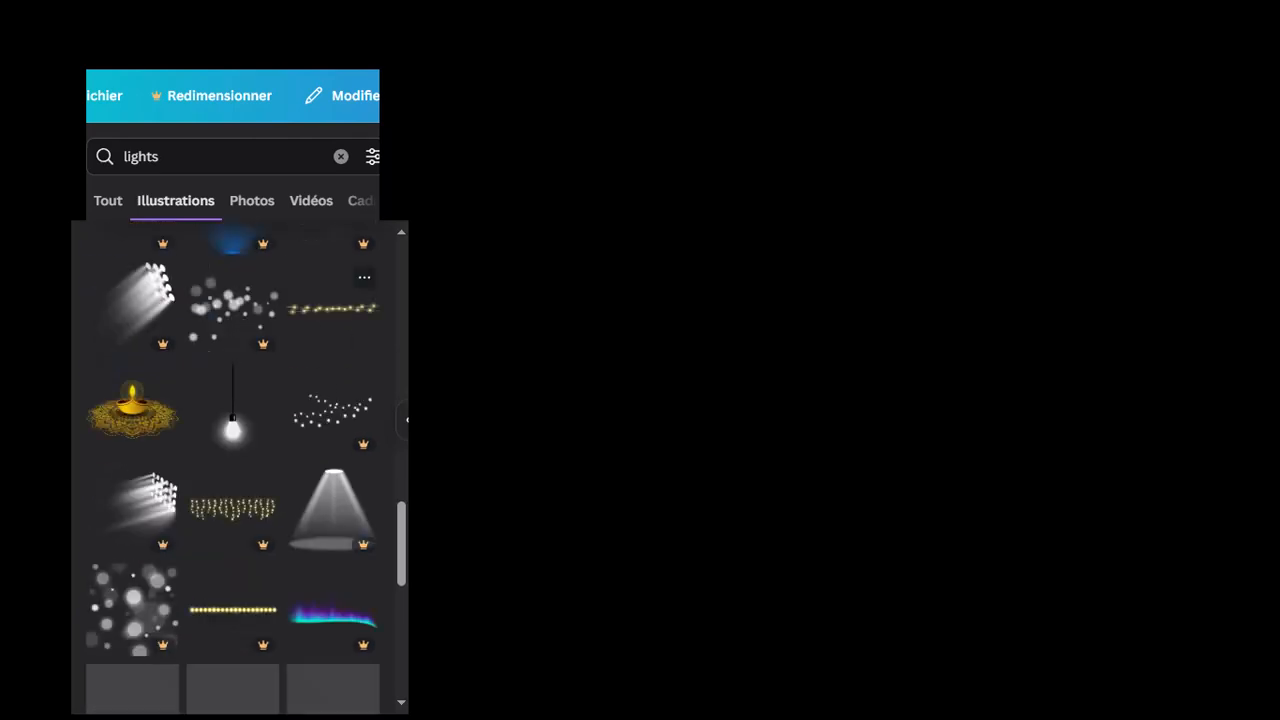
{"action": "scroll", "coordinate": [333, 410], "scroll_direction": "down", "scroll_amount": 2}
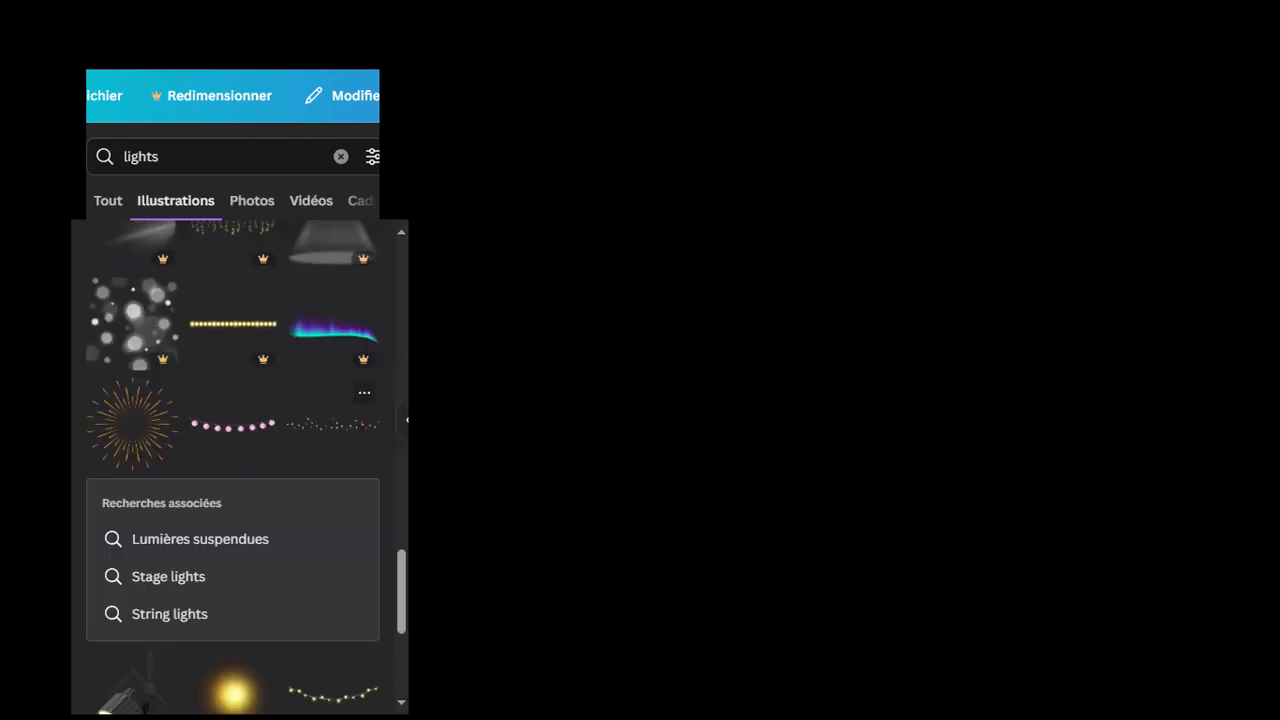
{"action": "scroll", "coordinate": [333, 410], "scroll_direction": "down", "scroll_amount": 4}
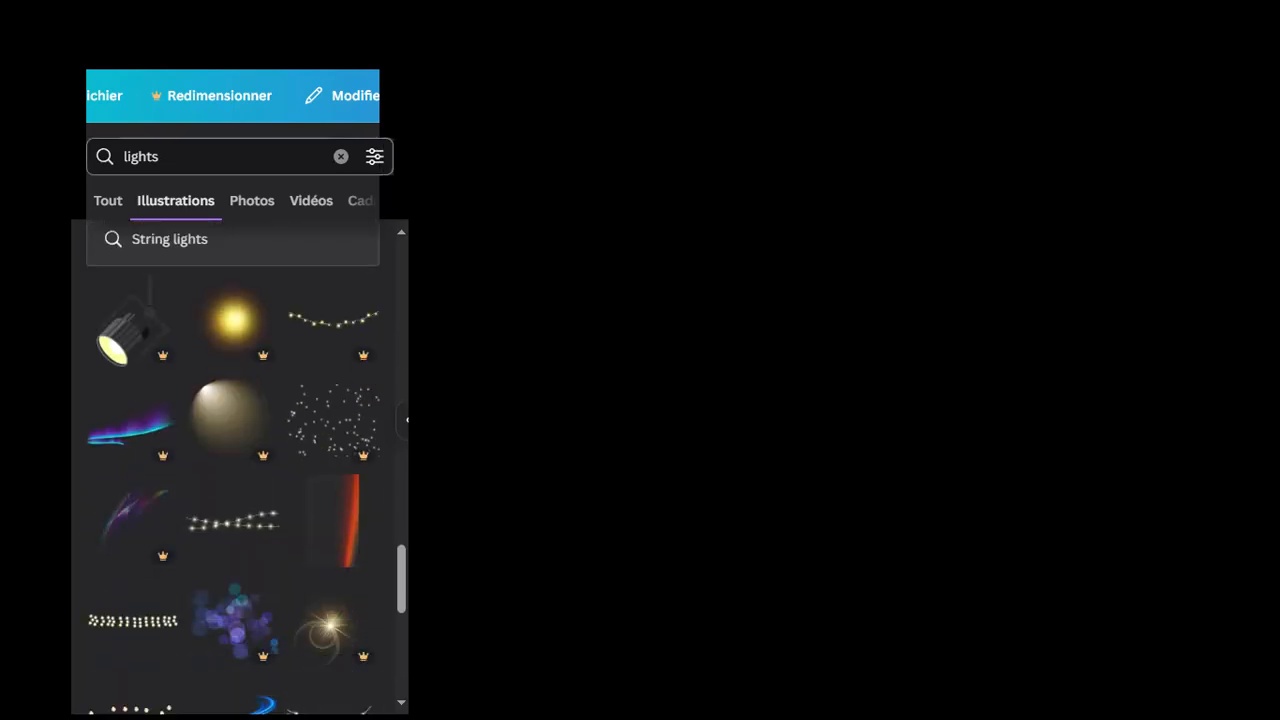
{"action": "left_click", "coordinate": [340, 156]}
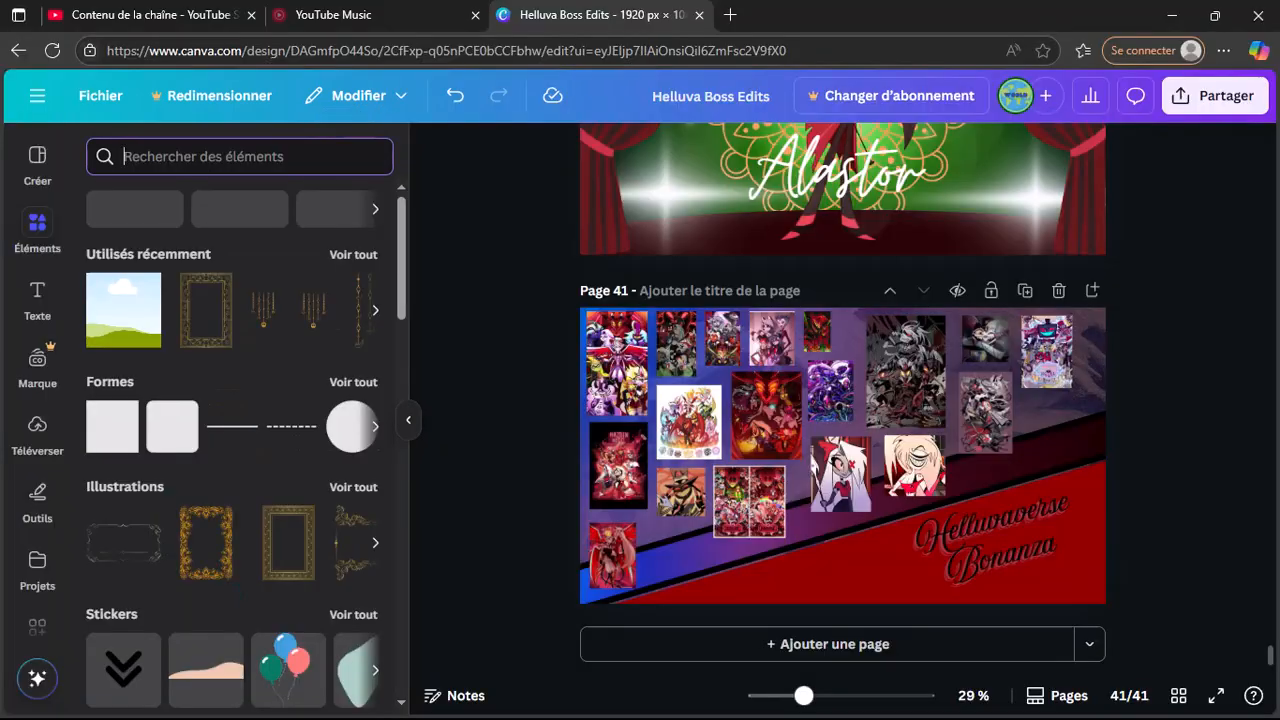
Step: Add the white starburst flare from the recently used elements to page 41
{"action": "left_click", "coordinate": [353, 254]}
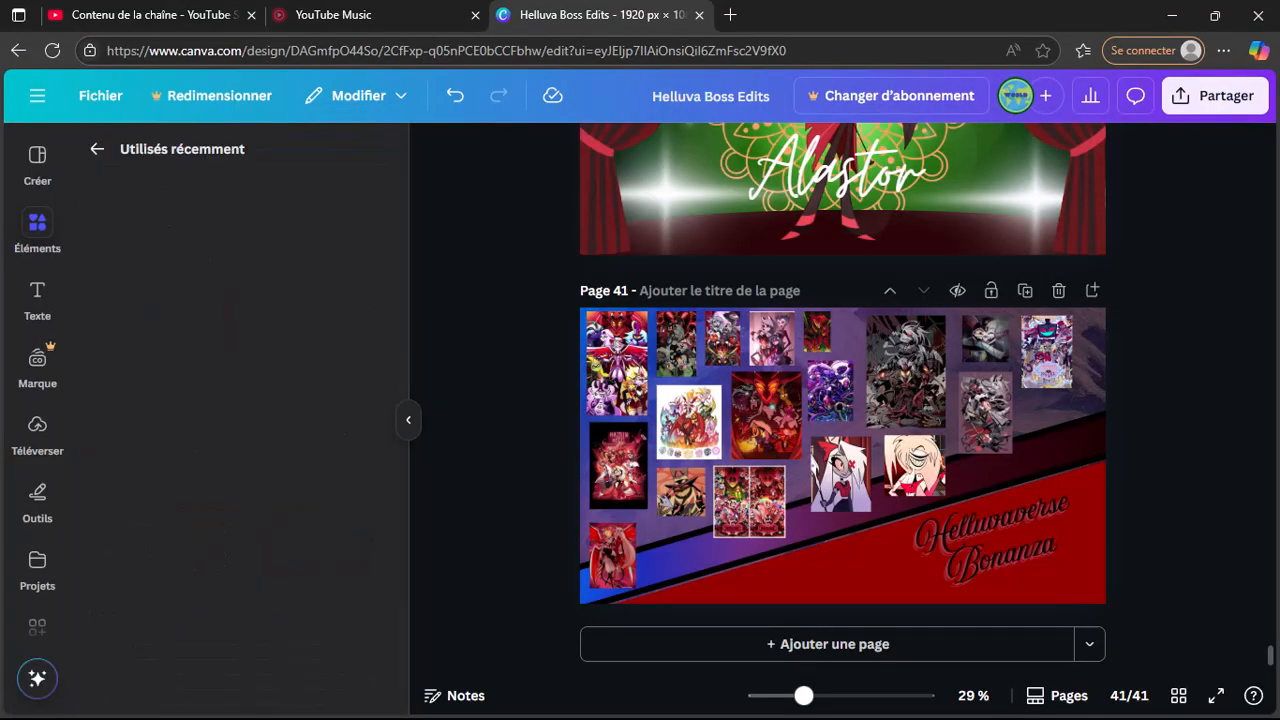
{"action": "scroll", "coordinate": [233, 330], "scroll_direction": "down", "scroll_amount": 3}
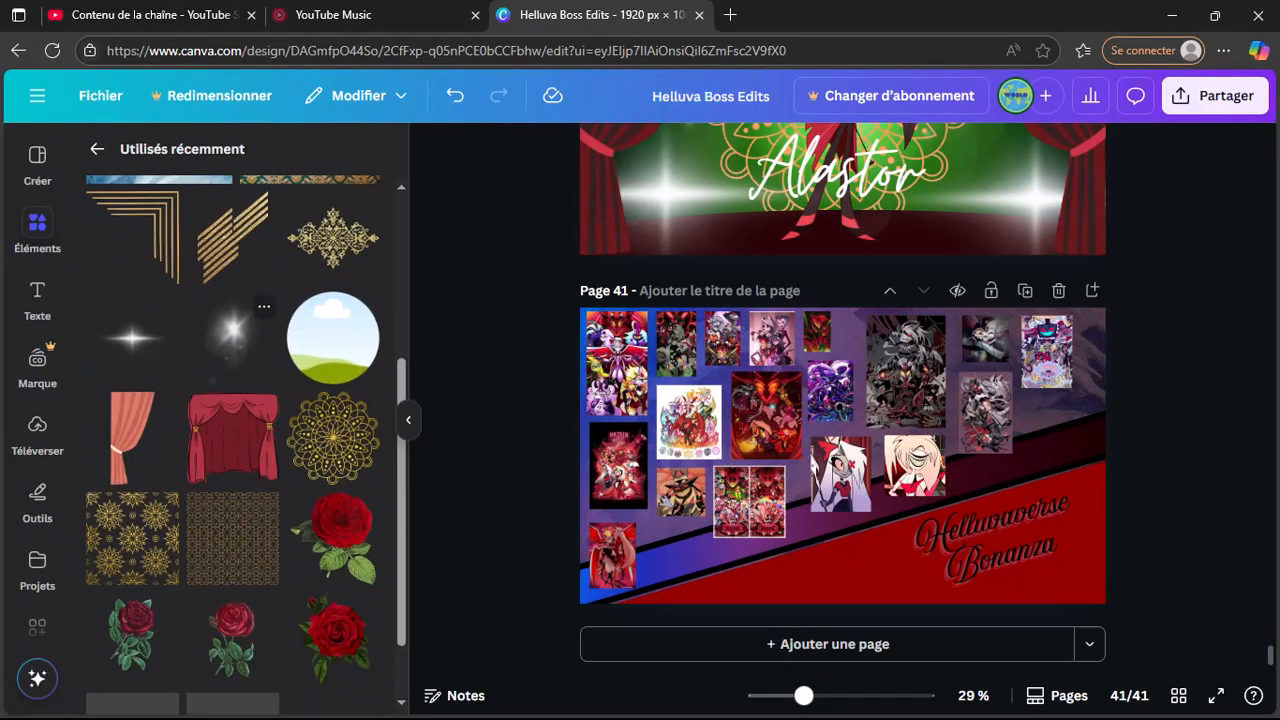
{"action": "scroll", "coordinate": [233, 400], "scroll_direction": "up", "scroll_amount": 1}
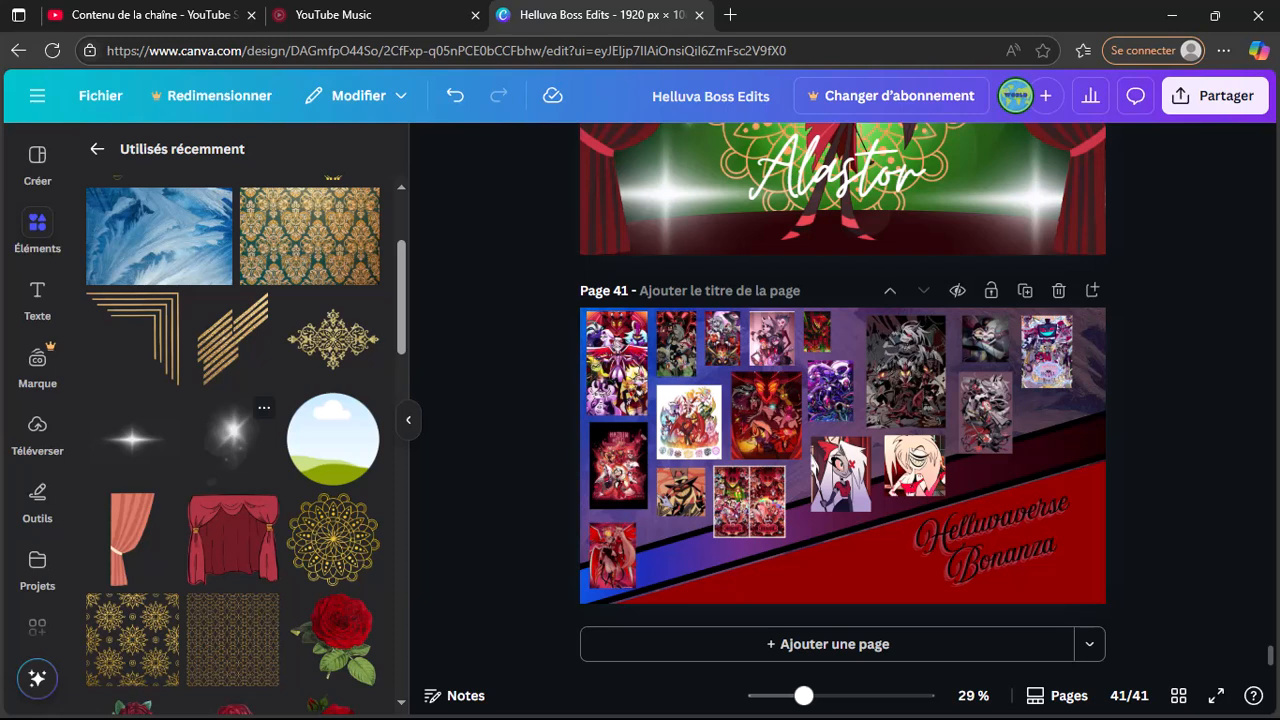
{"action": "left_click", "coordinate": [232, 432]}
{"action": "left_click_drag", "start_coordinate": [843, 455], "coordinate": [778, 426]}
Step: Move the flare onto the strip's lower-left part, enlarge it, and place a copy near the strip's upper-right end
{"action": "left_click", "coordinate": [843, 570]}
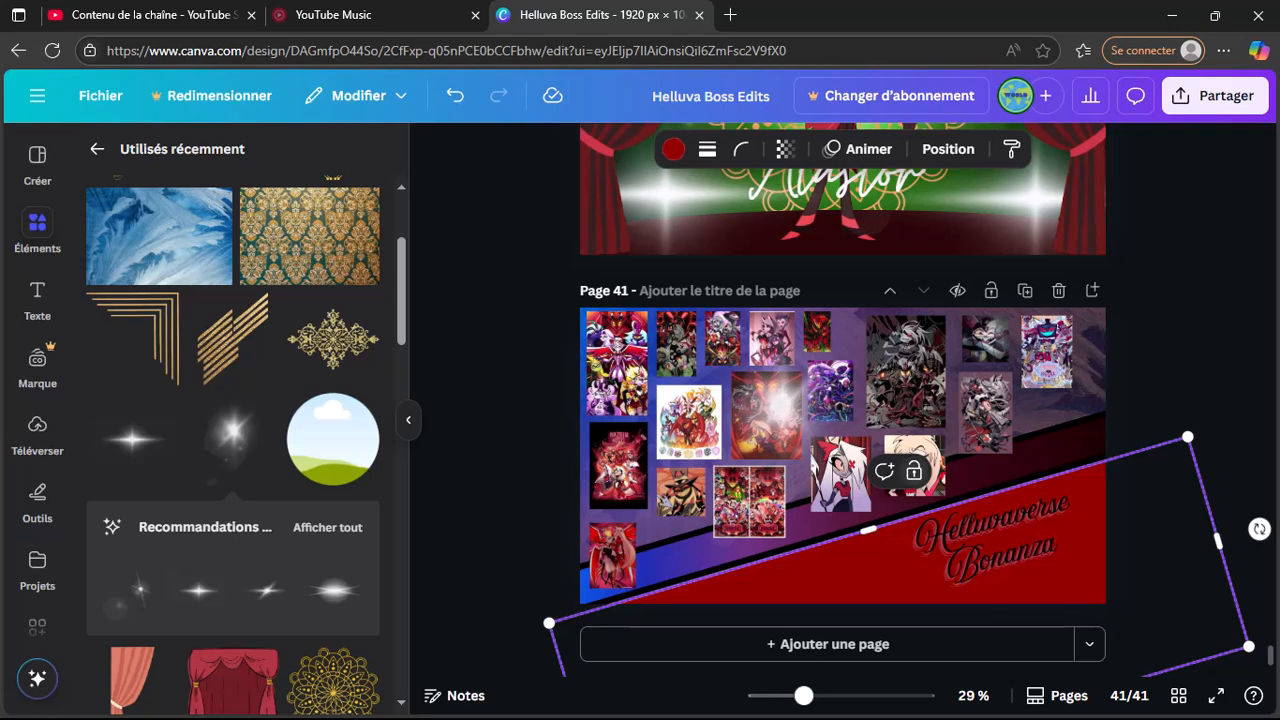
{"action": "left_click", "coordinate": [876, 508]}
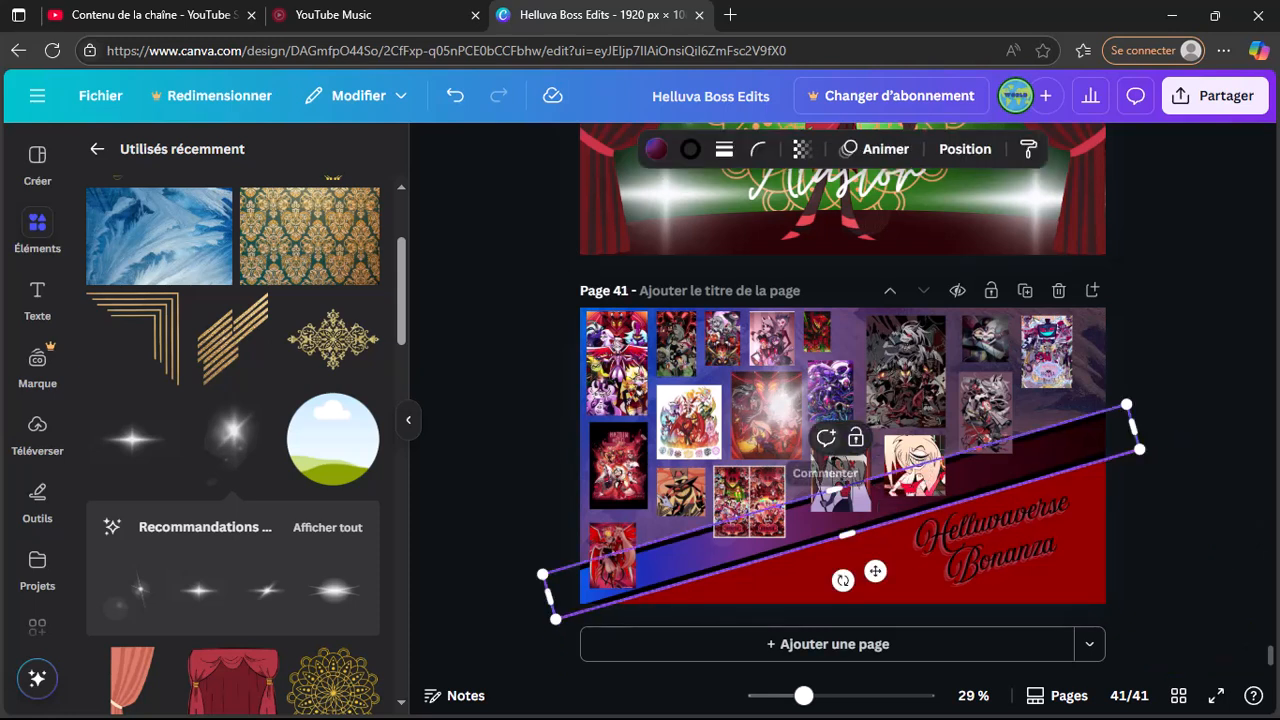
{"action": "left_click", "coordinate": [855, 437]}
{"action": "left_click", "coordinate": [800, 420]}
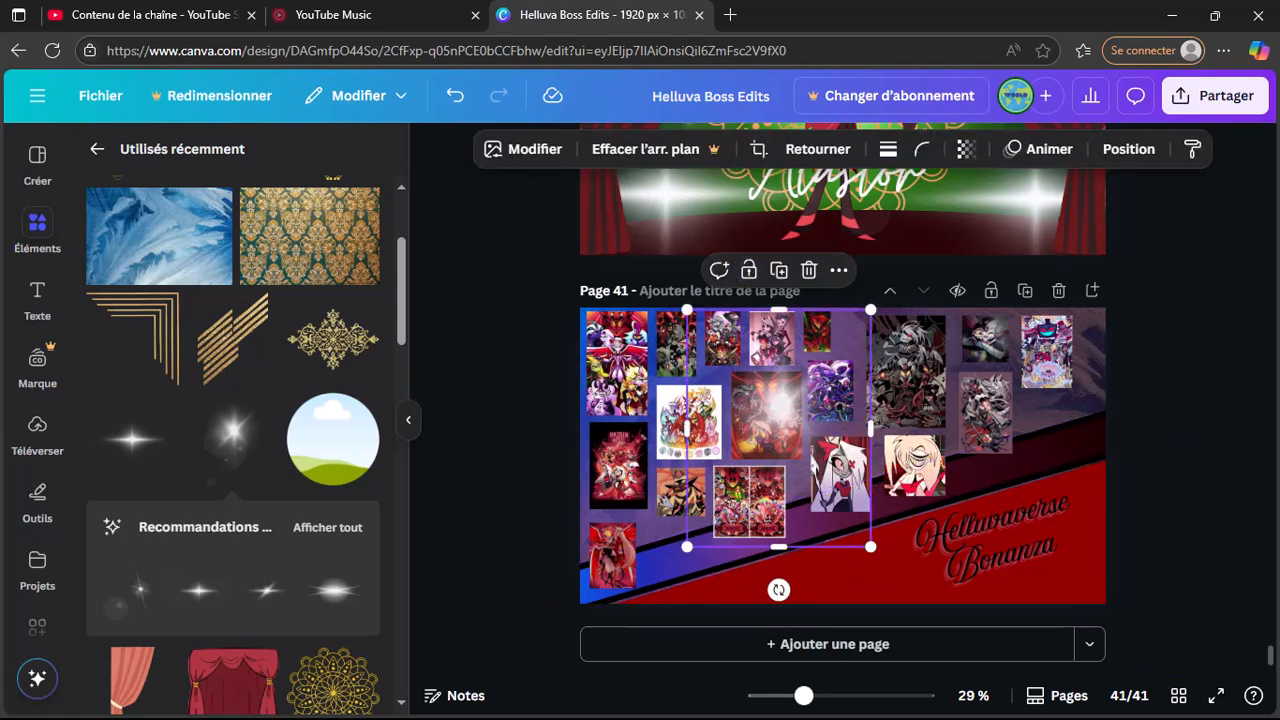
{"action": "left_click_drag", "start_coordinate": [800, 420], "coordinate": [710, 579]}
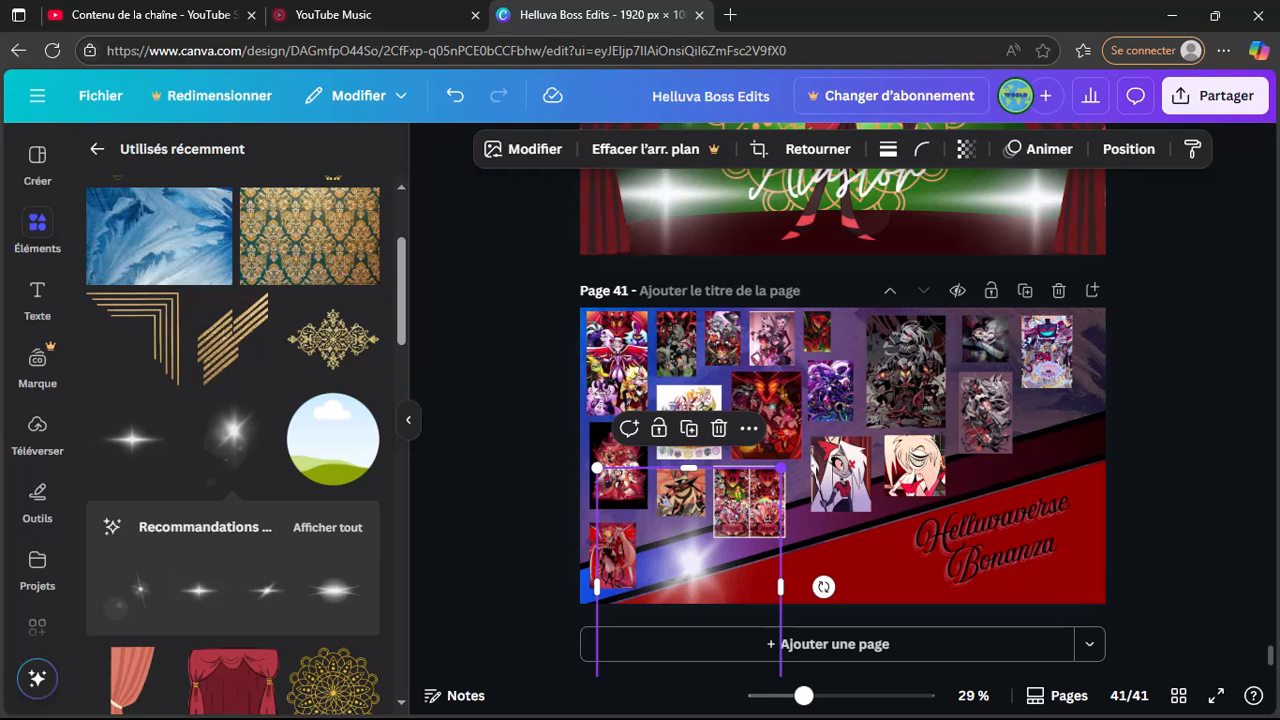
{"action": "left_click_drag", "start_coordinate": [781, 467], "coordinate": [693, 548]}
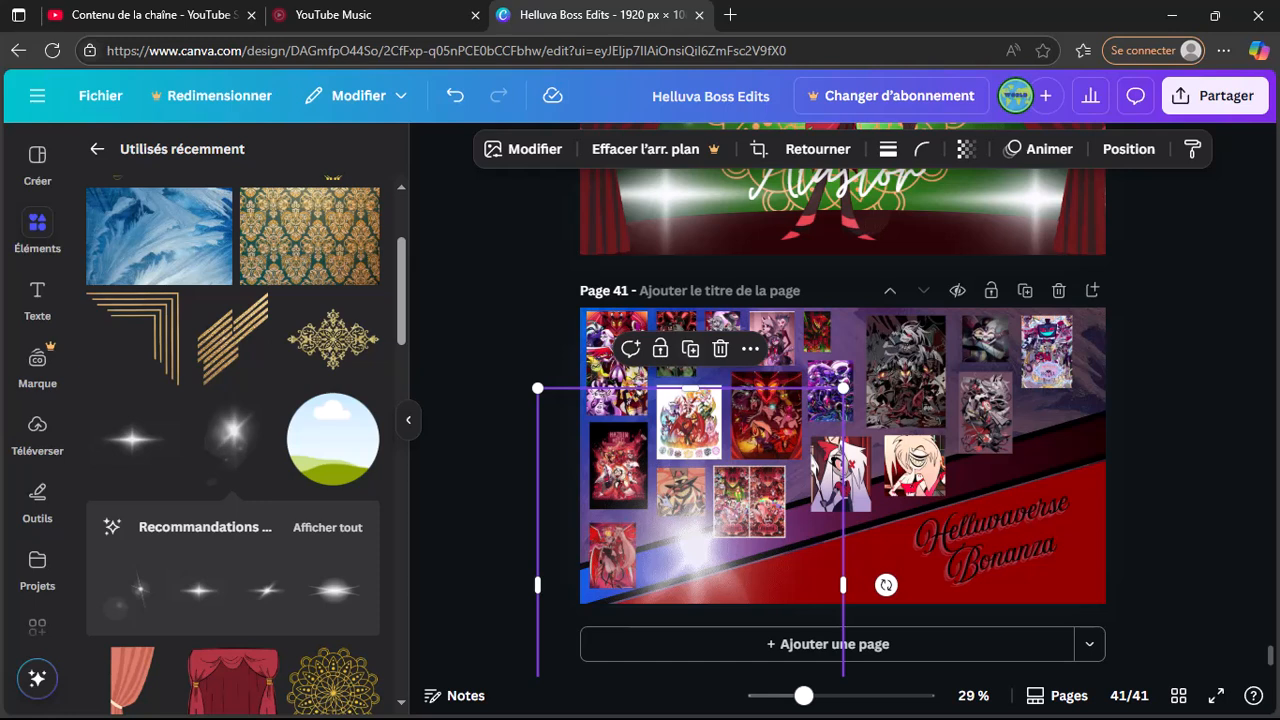
{"action": "left_click_drag", "start_coordinate": [693, 548], "coordinate": [1040, 434]}
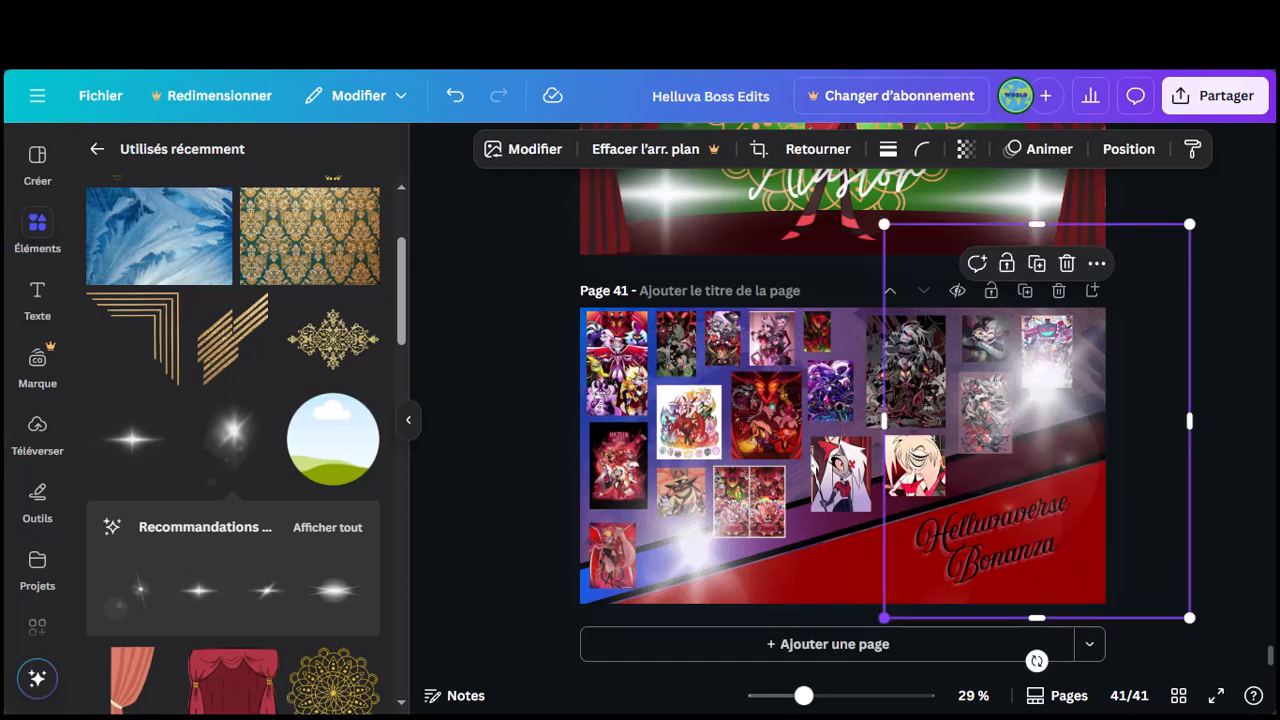
Step: Enlarge the white starburst flare copy near the upper-right end of the gradient strip
{"action": "left_click_drag", "start_coordinate": [884, 617], "coordinate": [829, 660]}
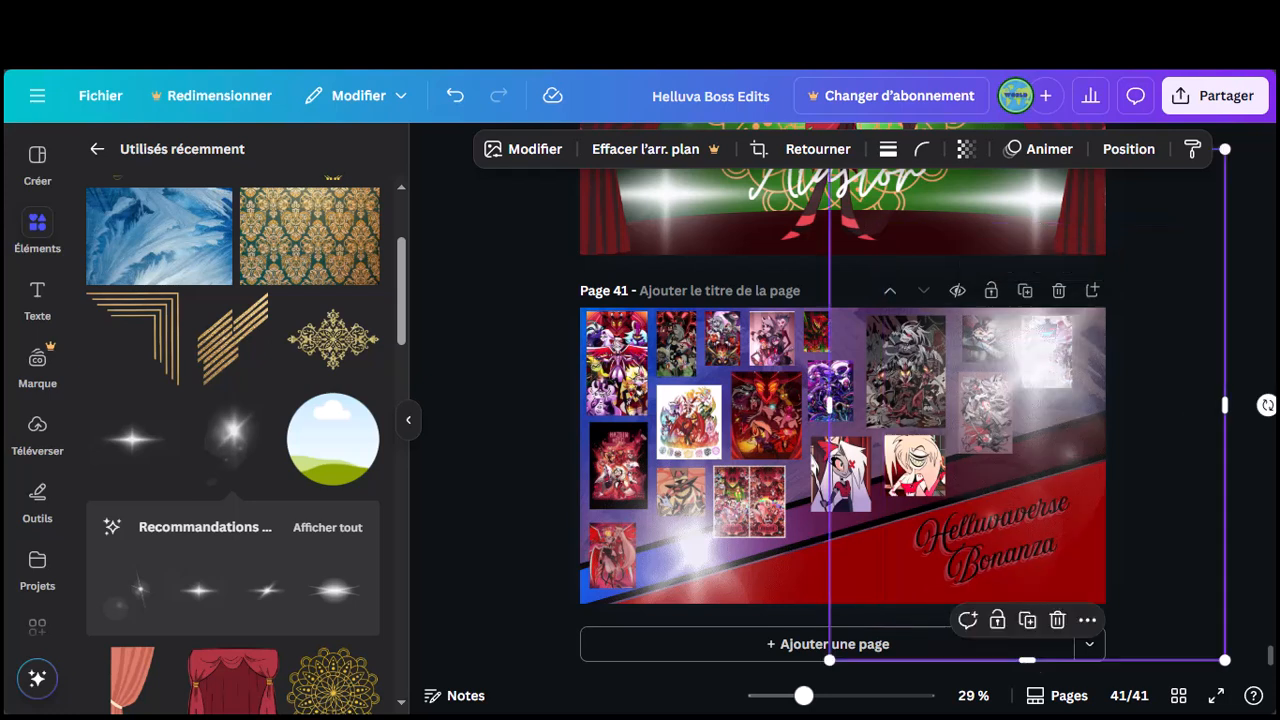
{"action": "key", "text": "Escape"}
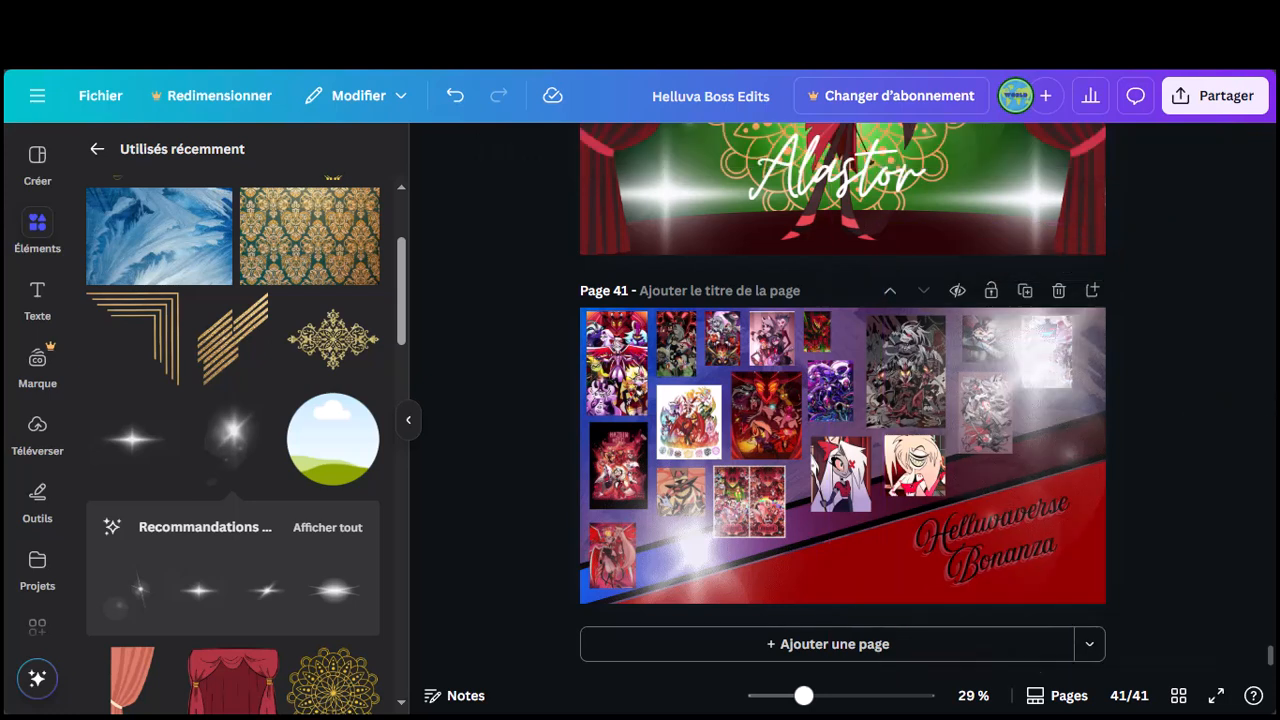
Step: Add the horizontal sparkle flare from the recently used elements, enlarge it, and place it over the red band's lower-right corner
{"action": "left_click", "coordinate": [133, 438]}
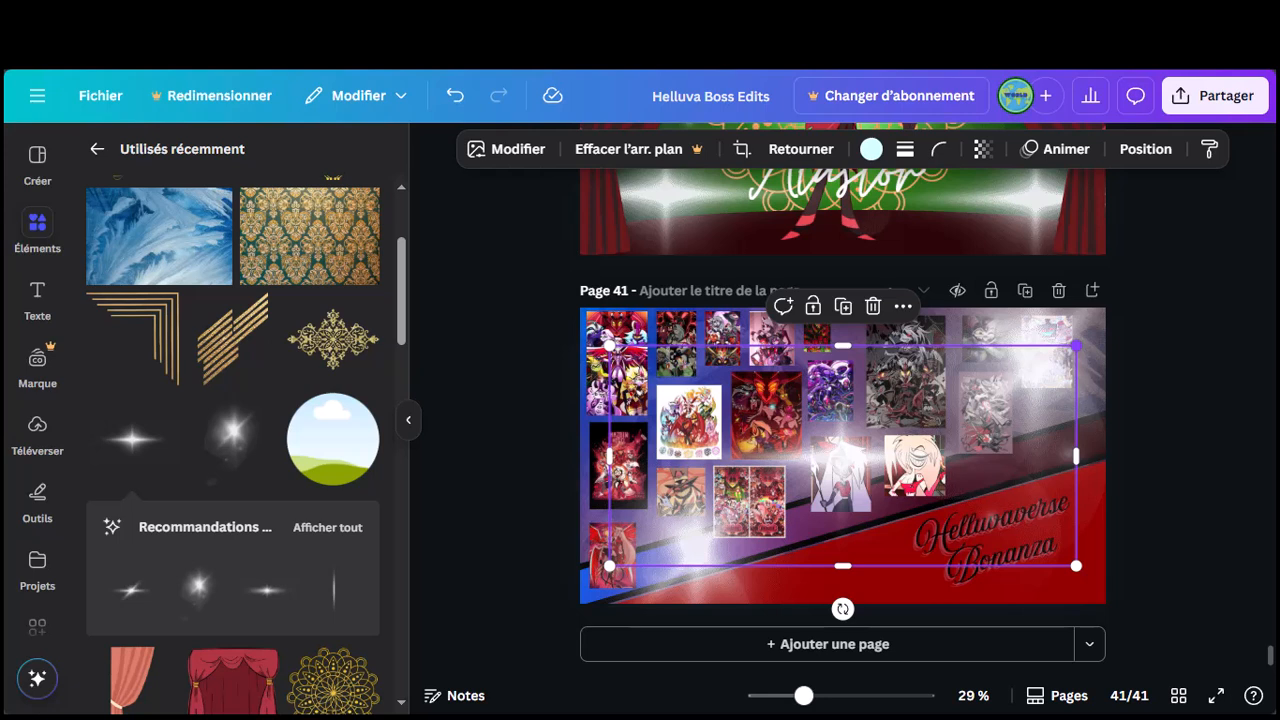
{"action": "left_click_drag", "start_coordinate": [1076, 346], "coordinate": [1165, 304]}
{"action": "left_click_drag", "start_coordinate": [887, 435], "coordinate": [1049, 574]}
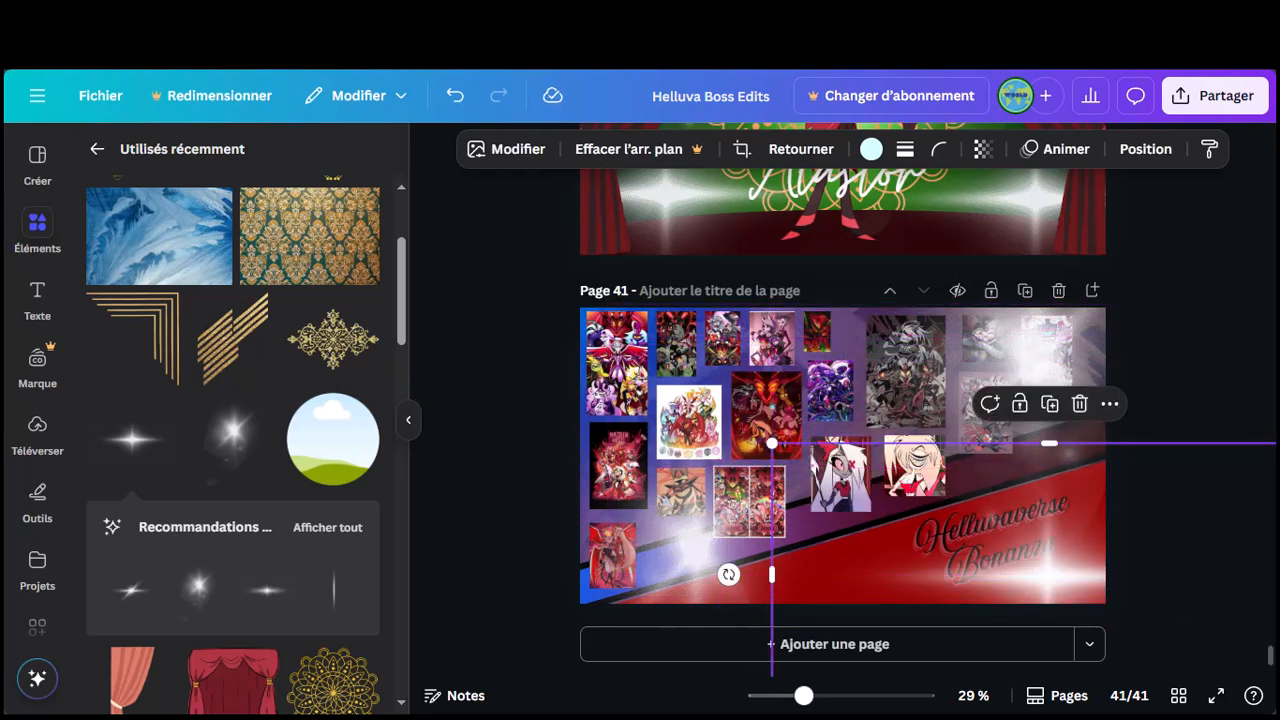
{"action": "key", "text": "Escape"}
Step: Send the sparkle flare's layer behind the title and all pictures, directly above the locked gradient strip
{"action": "left_click", "coordinate": [1049, 574]}
{"action": "left_click", "coordinate": [1145, 149]}
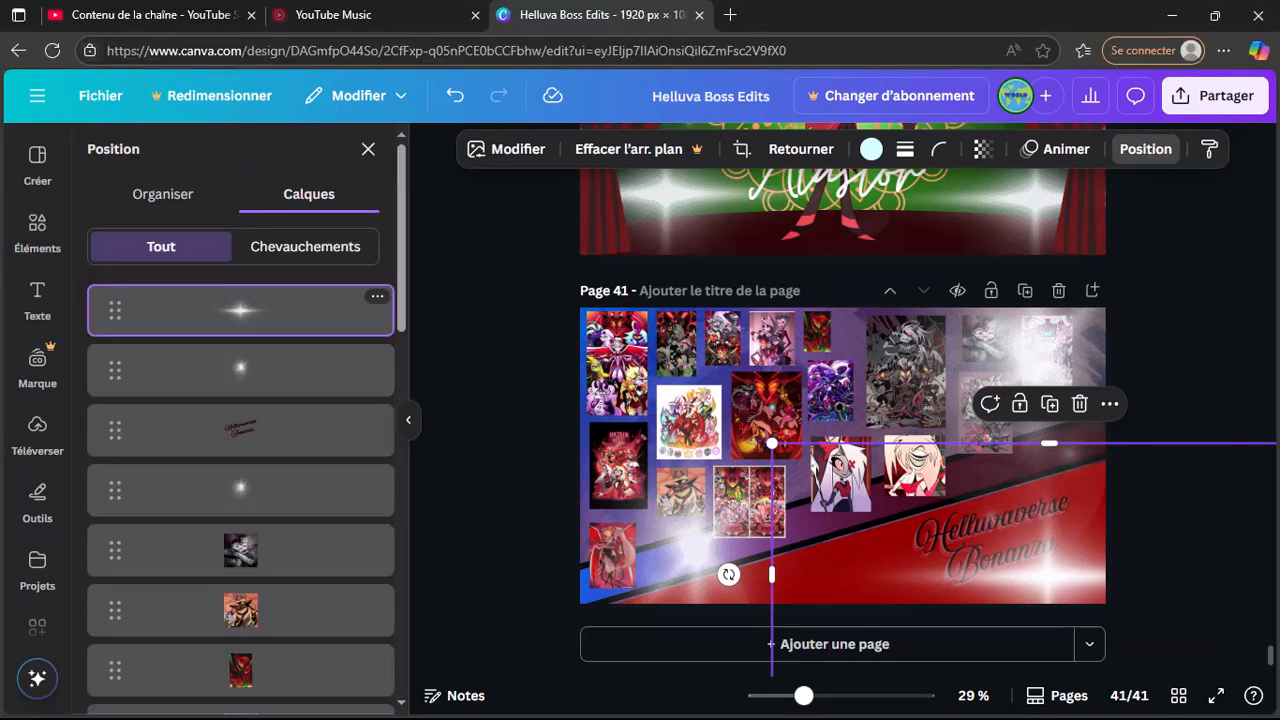
{"action": "left_click_drag", "start_coordinate": [240, 310], "coordinate": [236, 480]}
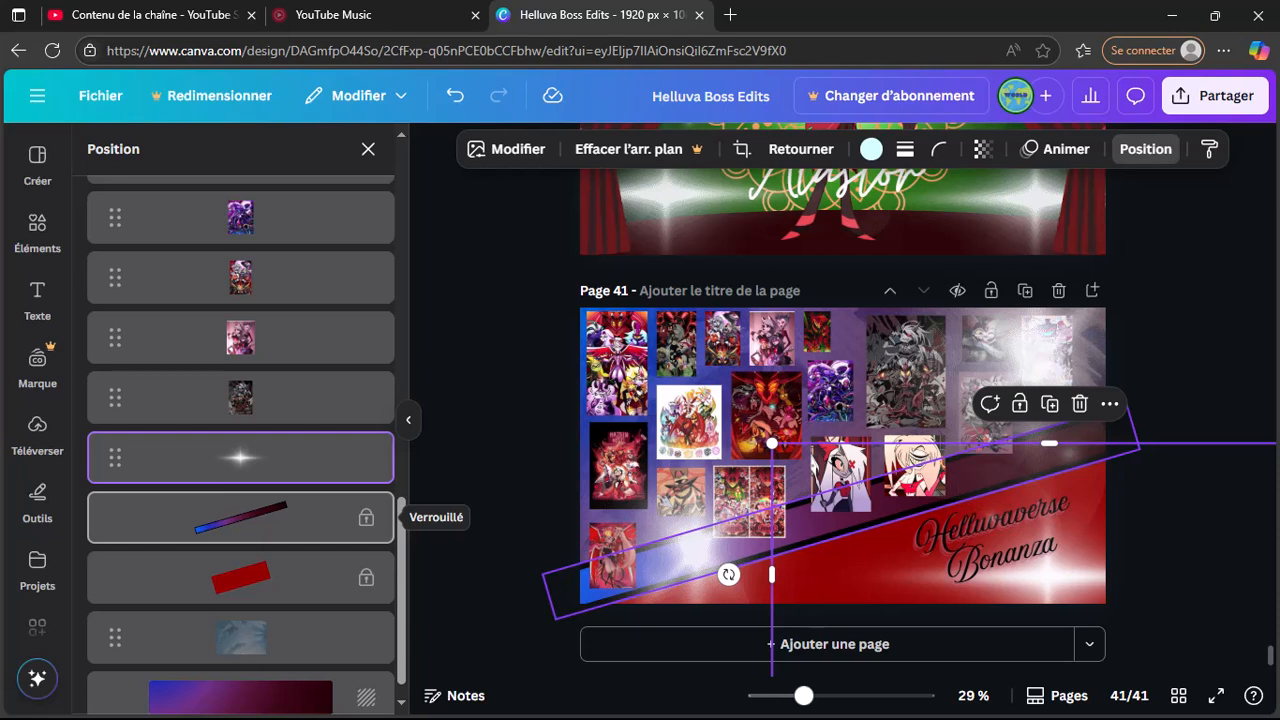
Step: Send both starburst flare layers behind the title and all pictures, directly above the sparkle flare's layer
{"action": "scroll", "coordinate": [240, 400], "scroll_direction": "up", "scroll_amount": 10}
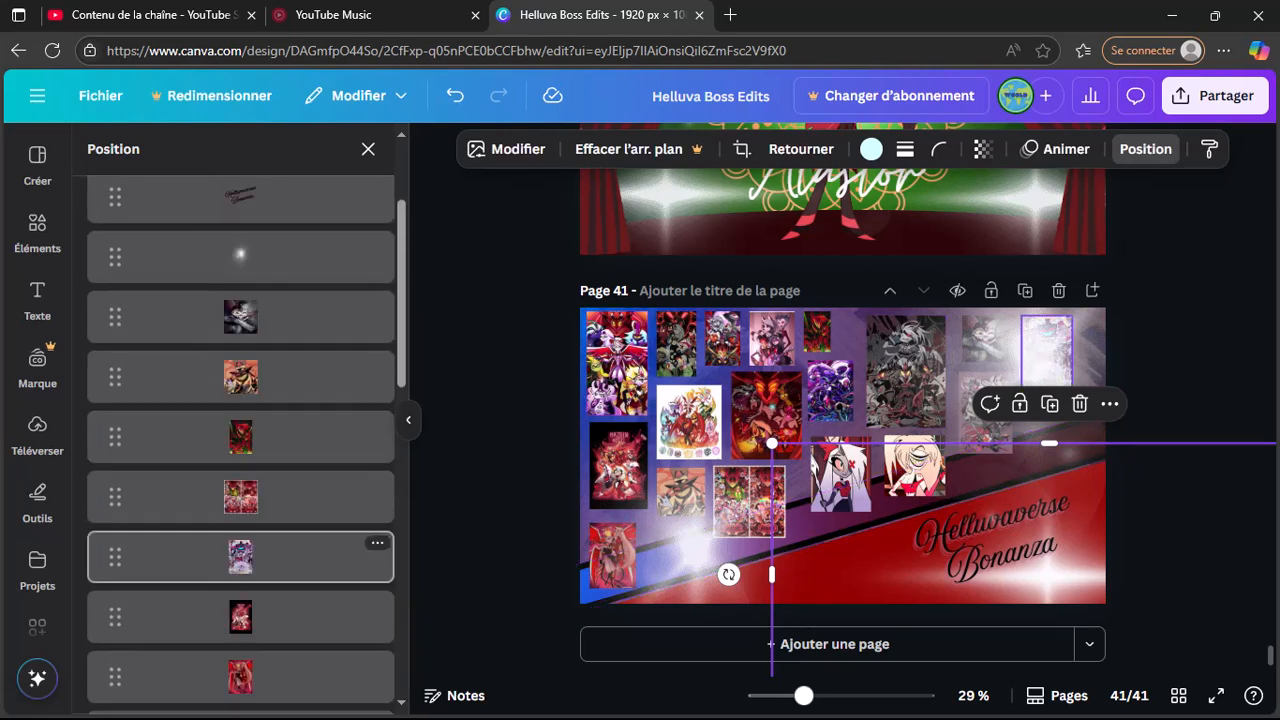
{"action": "scroll", "coordinate": [240, 430], "scroll_direction": "up", "scroll_amount": 2}
{"action": "left_click", "coordinate": [240, 430]}
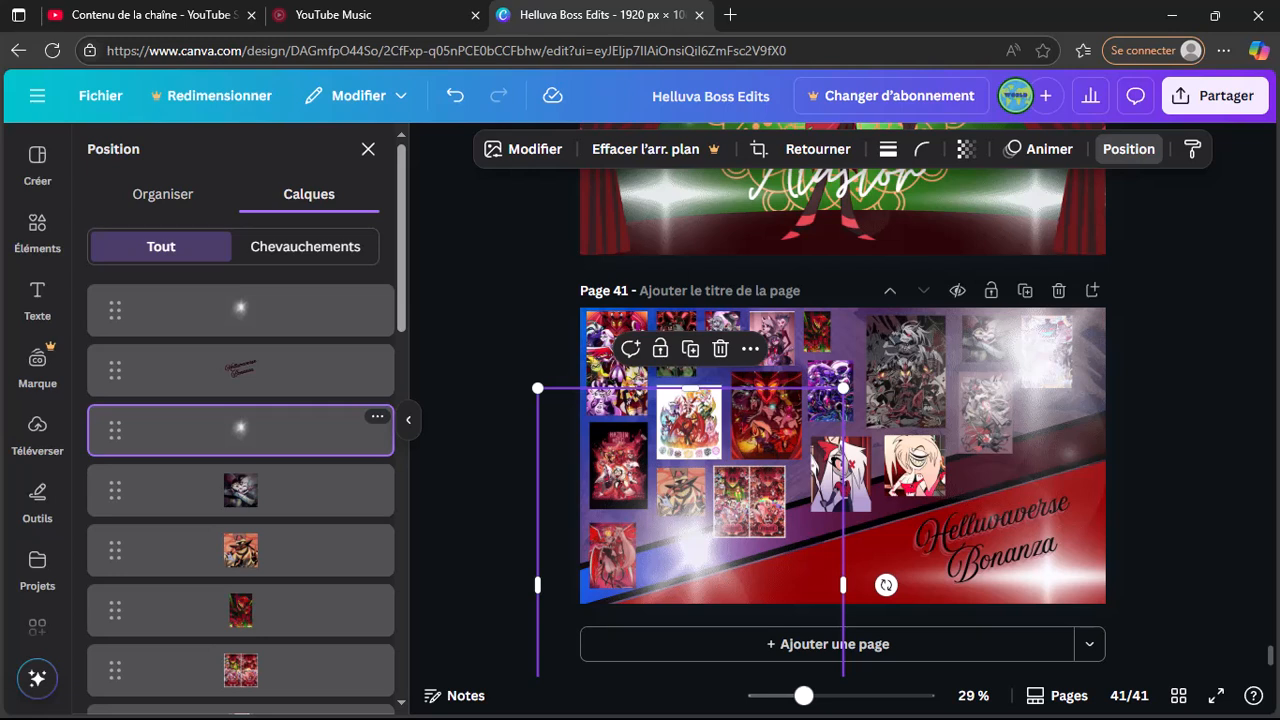
{"action": "left_click_drag", "start_coordinate": [240, 430], "coordinate": [280, 404]}
{"action": "scroll", "coordinate": [240, 440], "scroll_direction": "up", "scroll_amount": 5}
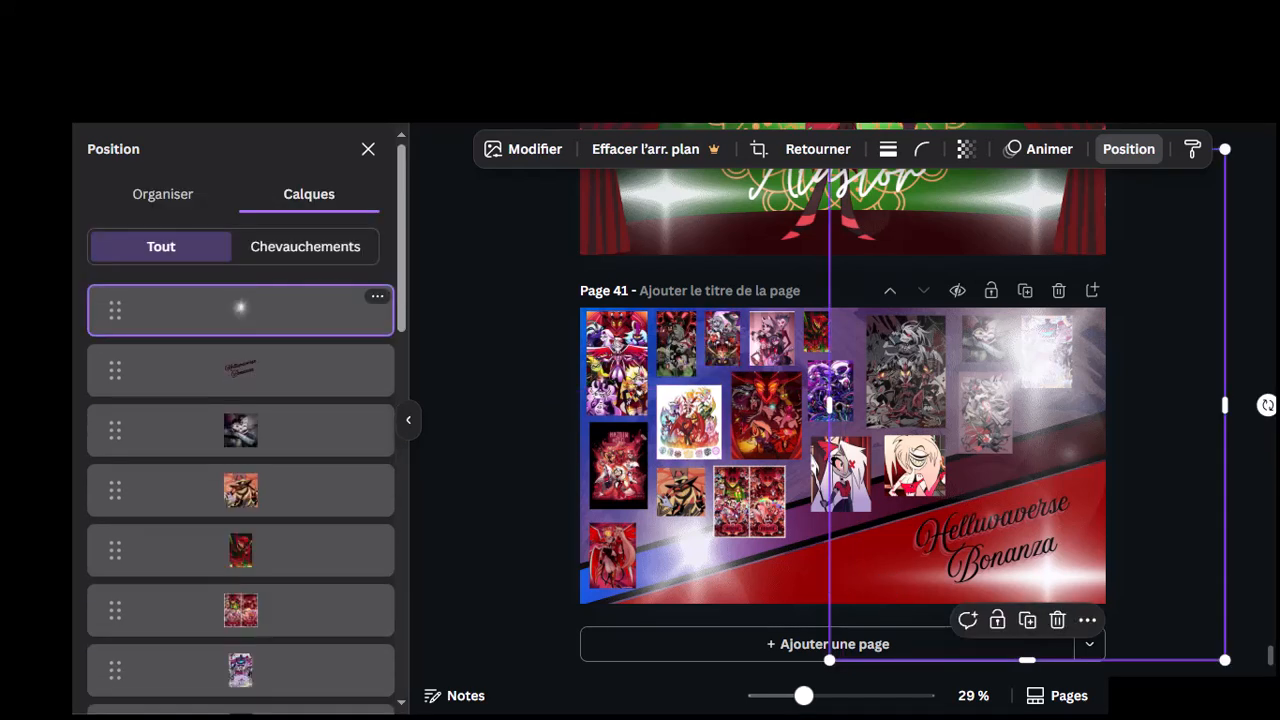
{"action": "left_click_drag", "start_coordinate": [240, 310], "coordinate": [234, 423]}
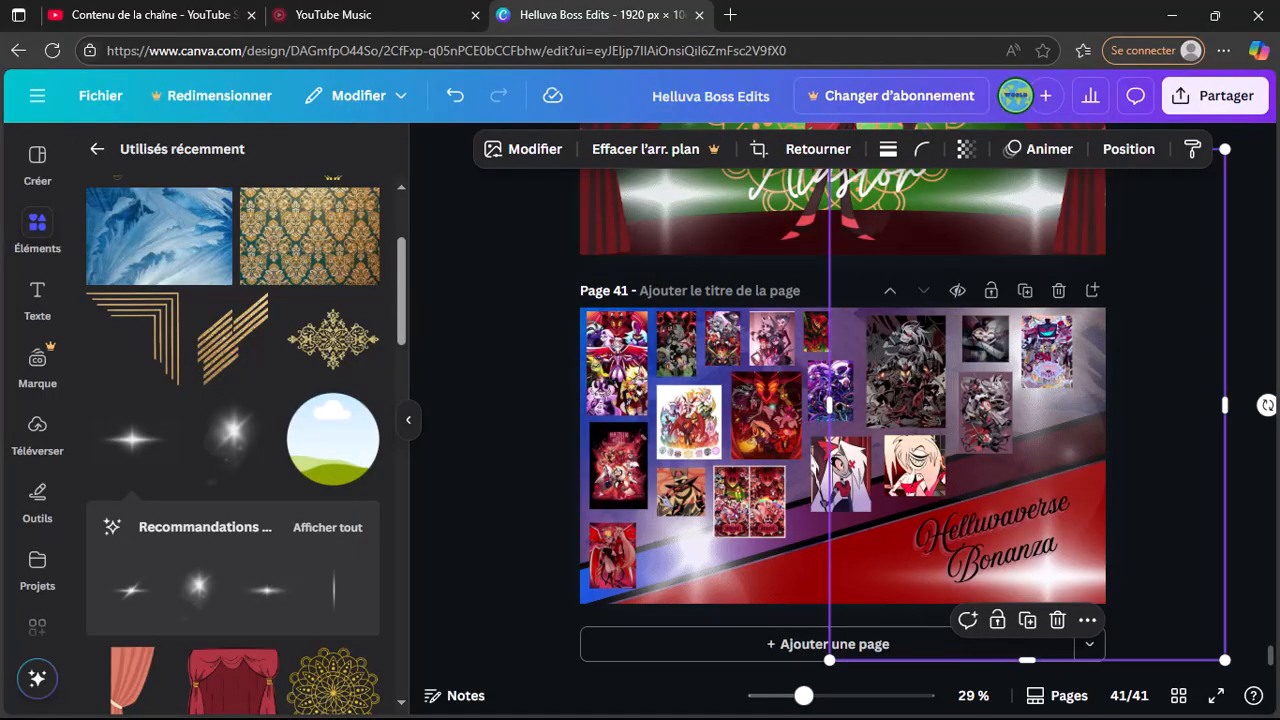
{"action": "key", "text": "Escape"}
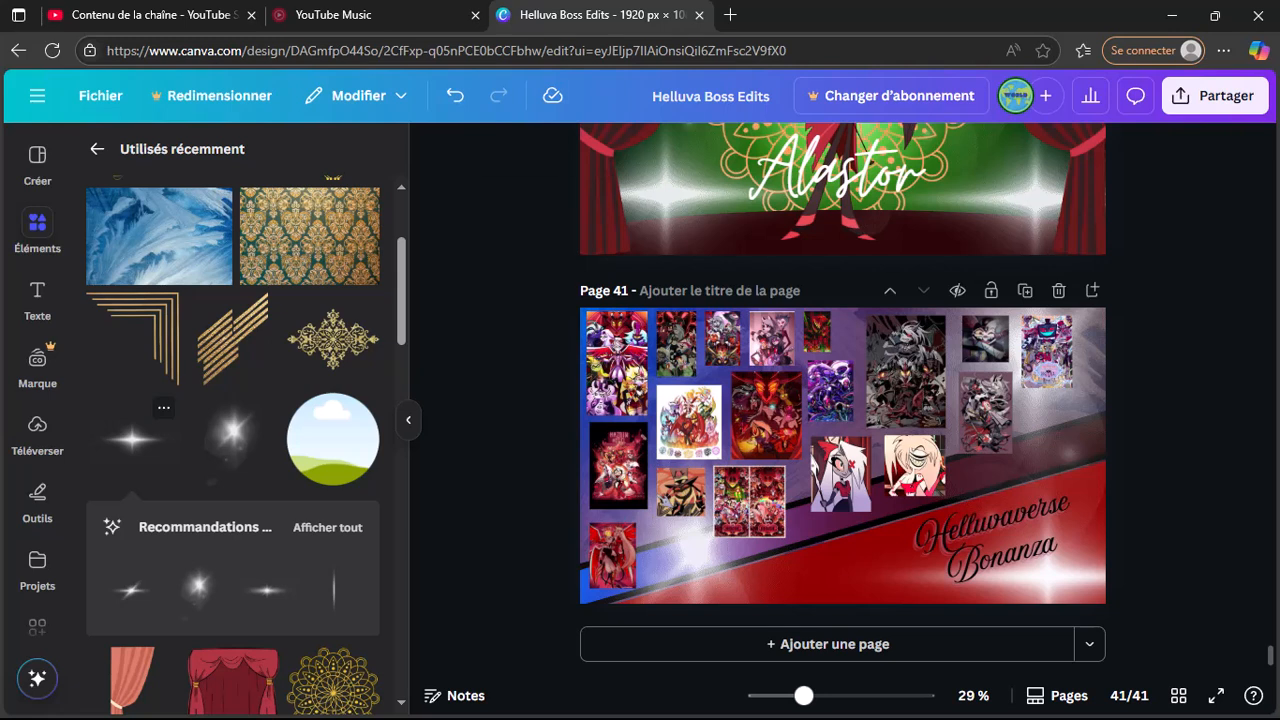
Step: Add a second horizontal sparkle flare, enlarge it, and place it over the pictures in the page's upper-left part
{"action": "left_click", "coordinate": [132, 439]}
{"action": "left_click_drag", "start_coordinate": [843, 455], "coordinate": [714, 344]}
{"action": "left_click_drag", "start_coordinate": [945, 454], "coordinate": [1182, 565]}
{"action": "left_click_drag", "start_coordinate": [833, 400], "coordinate": [732, 346]}
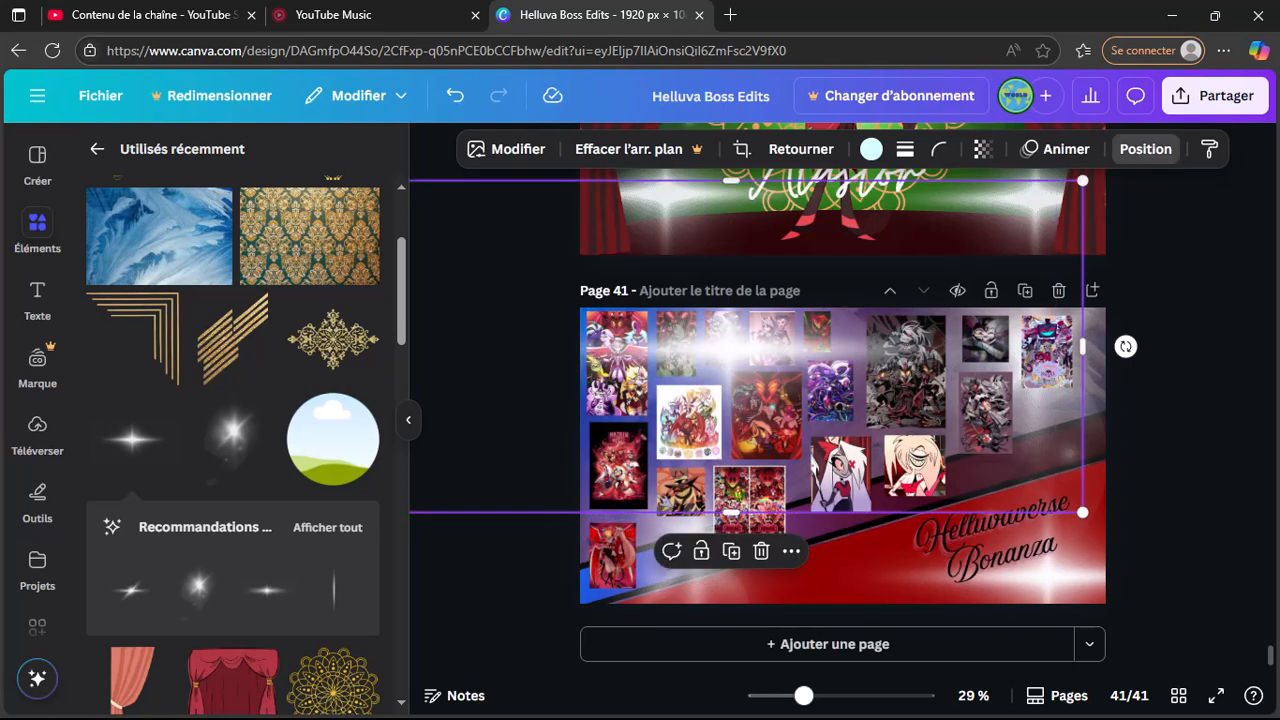
Step: Send the second sparkle flare's layer behind all pictures, directly above the starburst flare layers
{"action": "left_click", "coordinate": [1145, 148]}
{"action": "left_click_drag", "start_coordinate": [240, 362], "coordinate": [262, 435]}
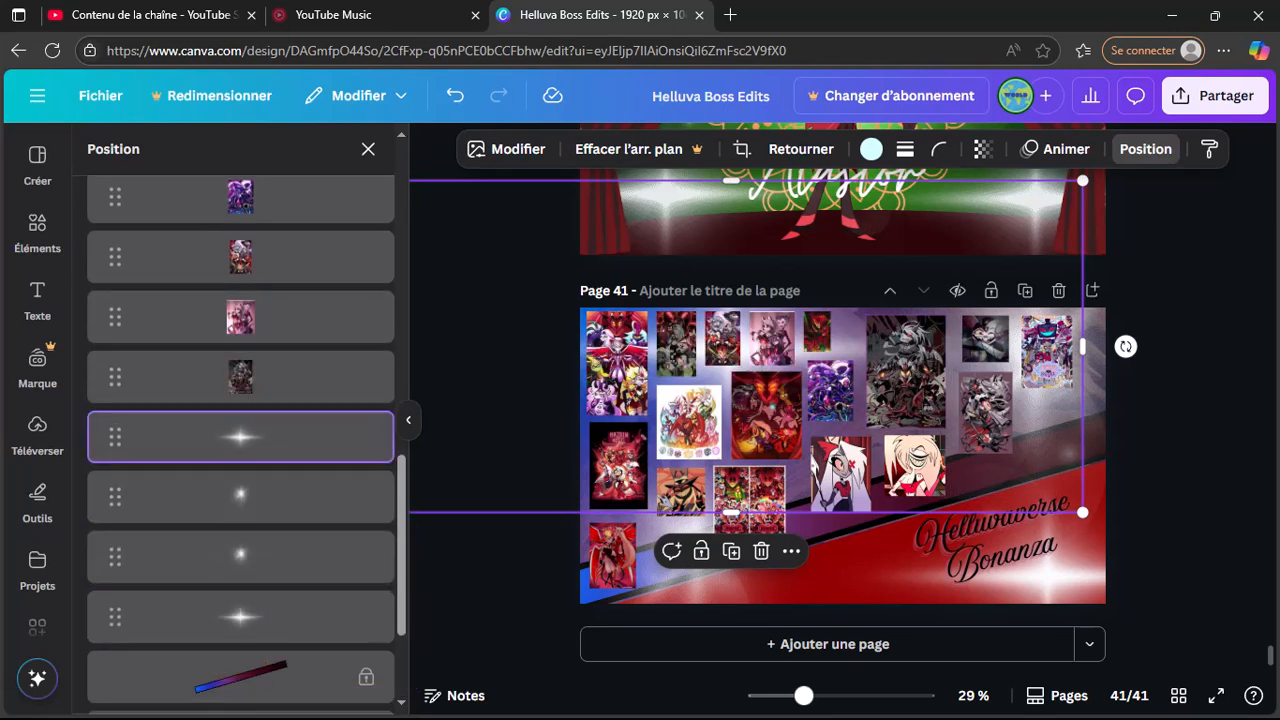
{"action": "key", "text": "Escape"}
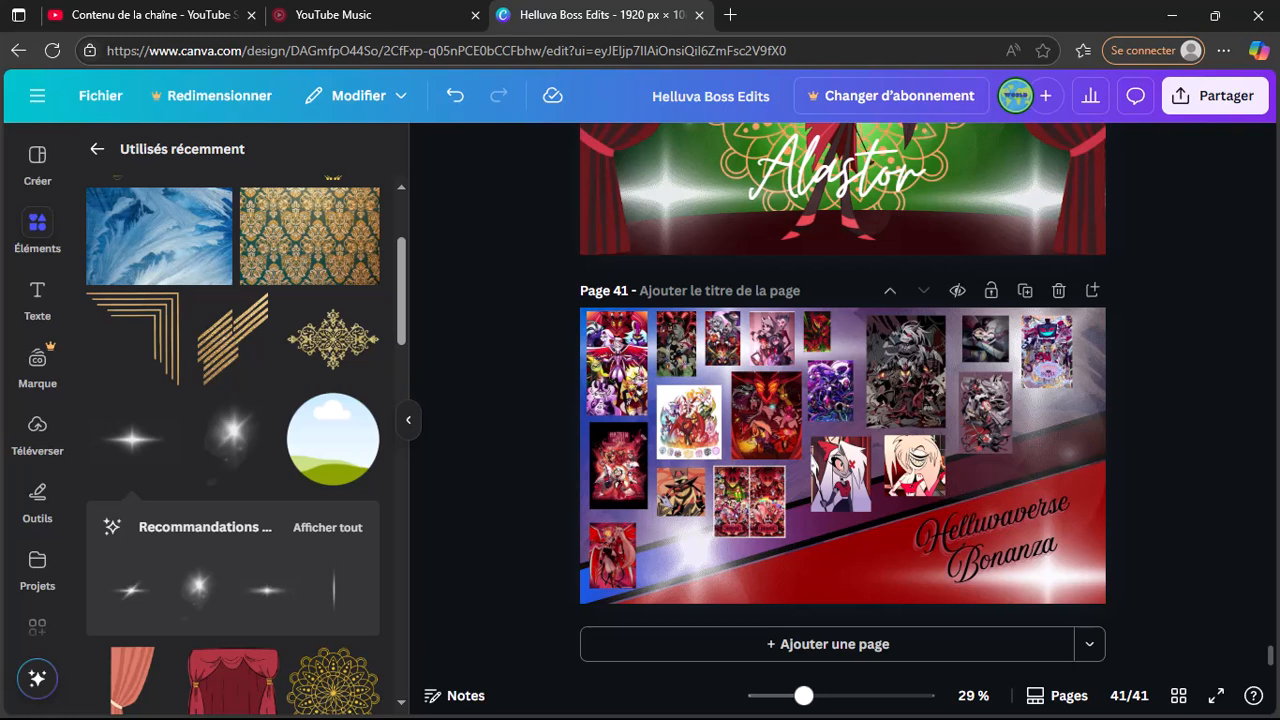
Step: Add a heading to page 41 with the creator's first name followed by "'s Magical Arts"
{"action": "left_click", "coordinate": [37, 299]}
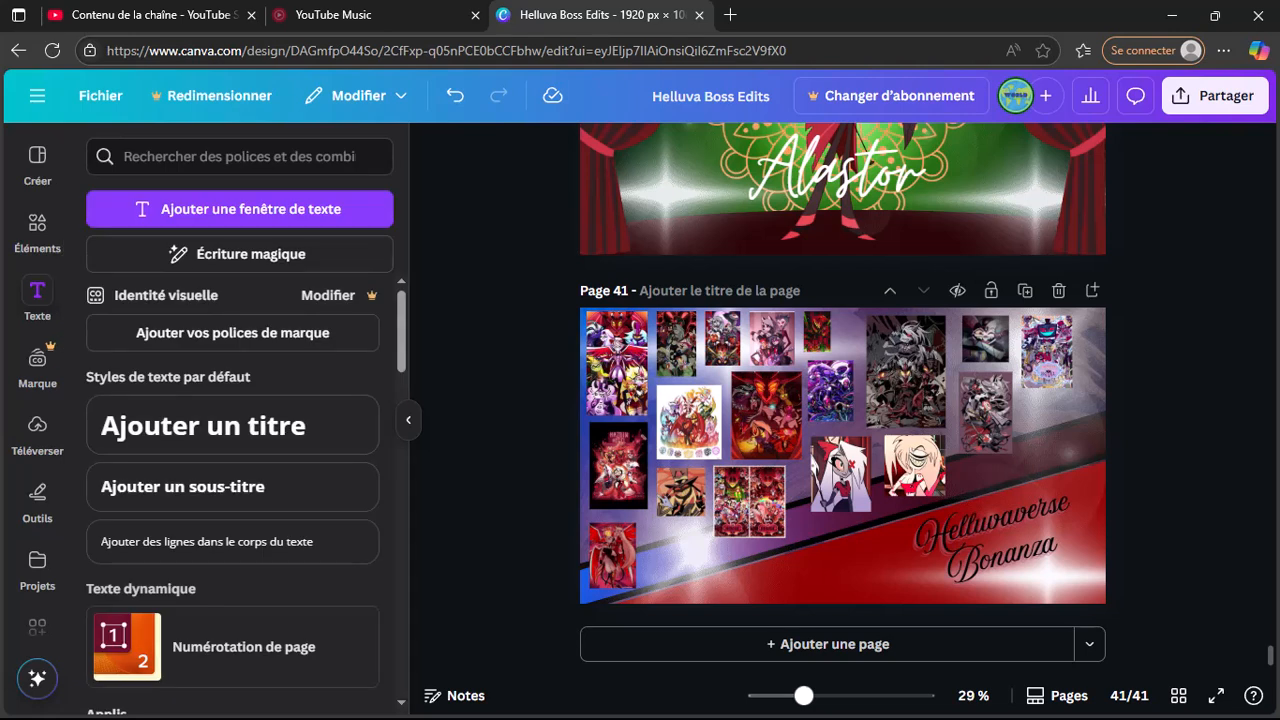
{"action": "left_click", "coordinate": [203, 425]}
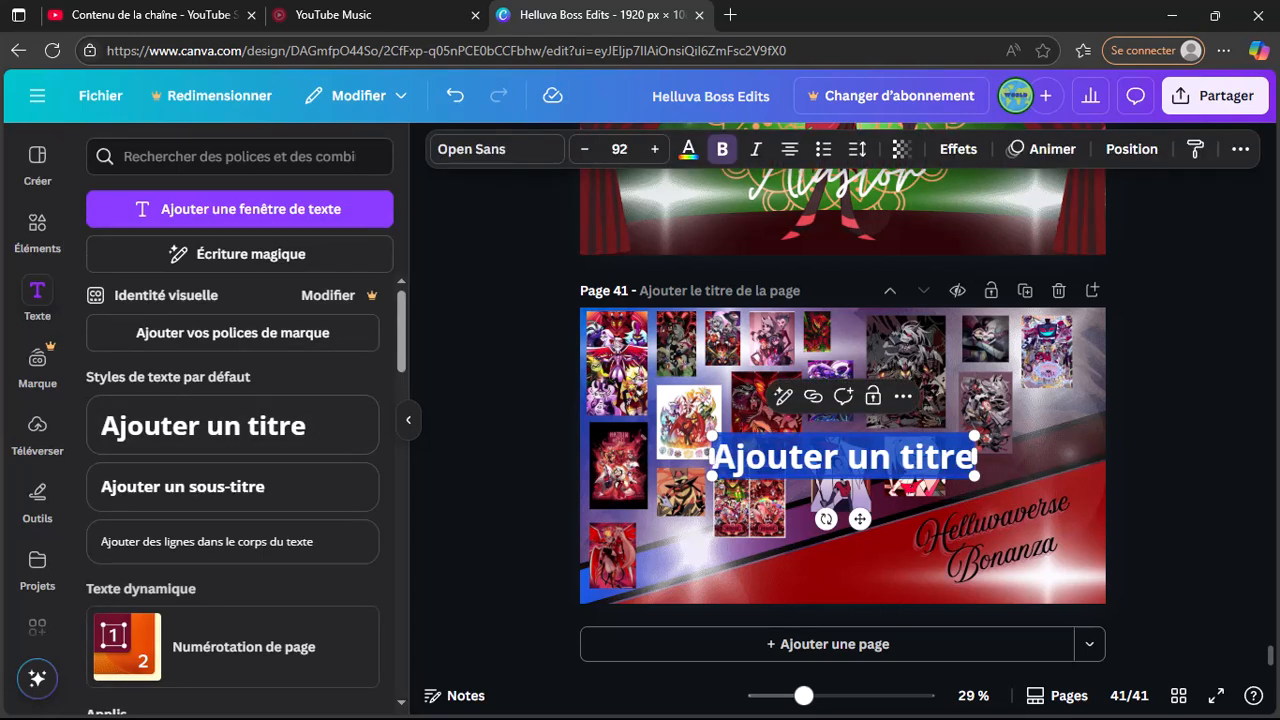
{"action": "type", "text": "Arielle"}
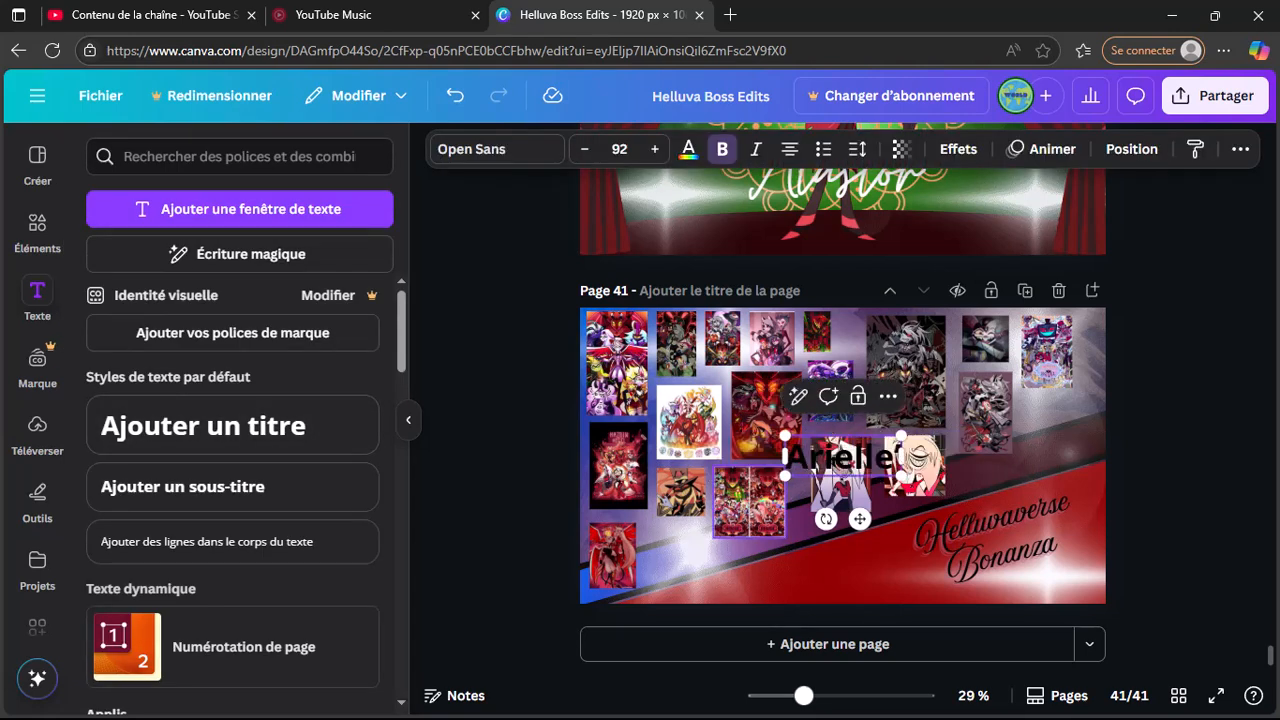
{"action": "type", "text": "'s M"}
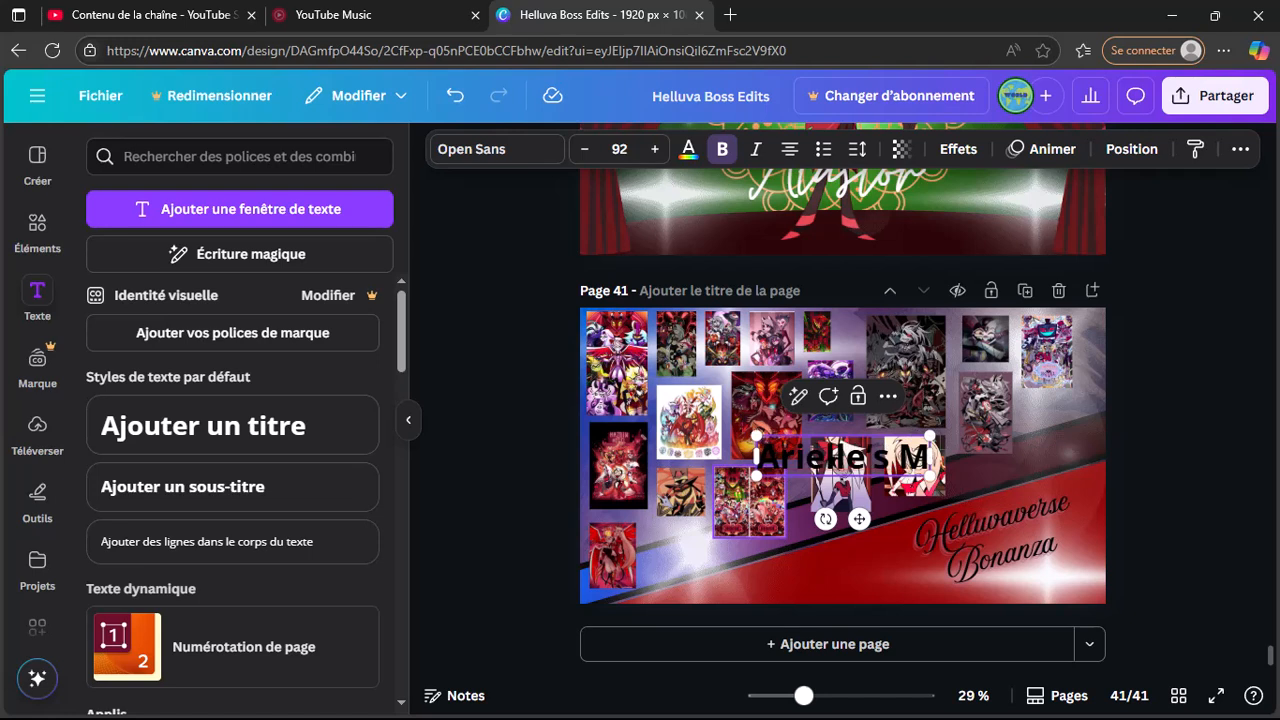
{"action": "type", "text": "agical"}
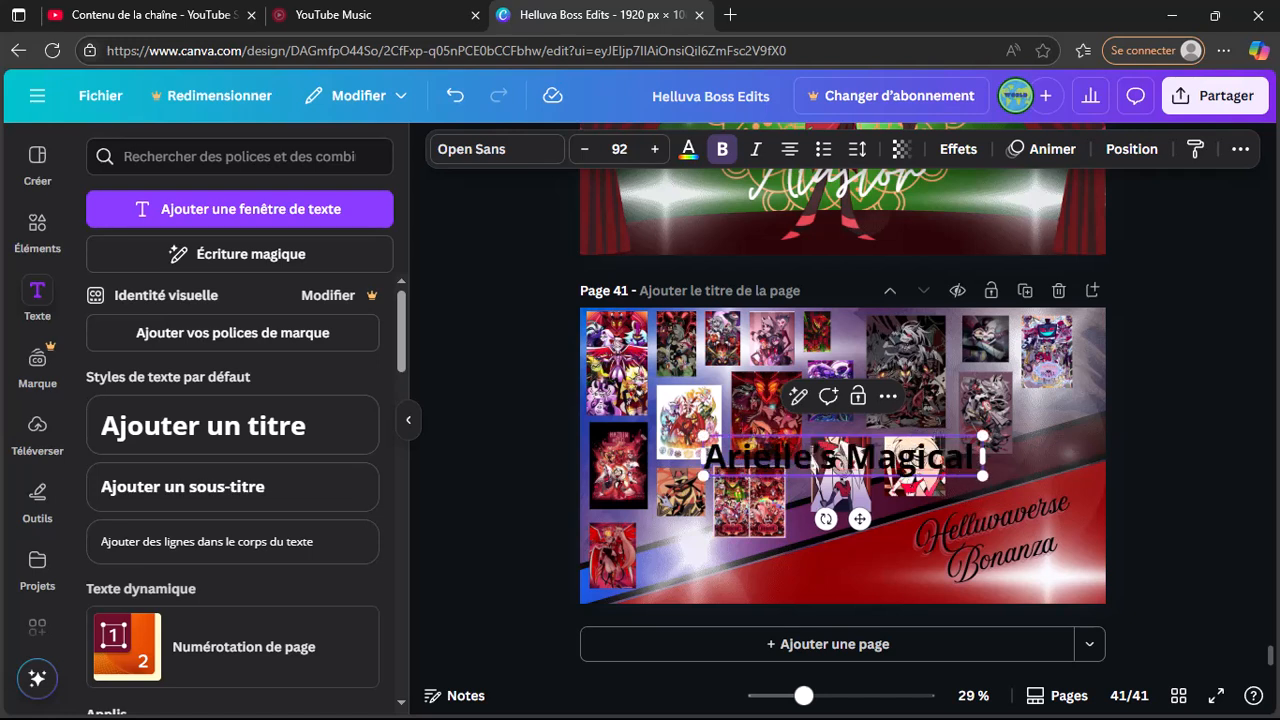
{"action": "type", "text": " Arts"}
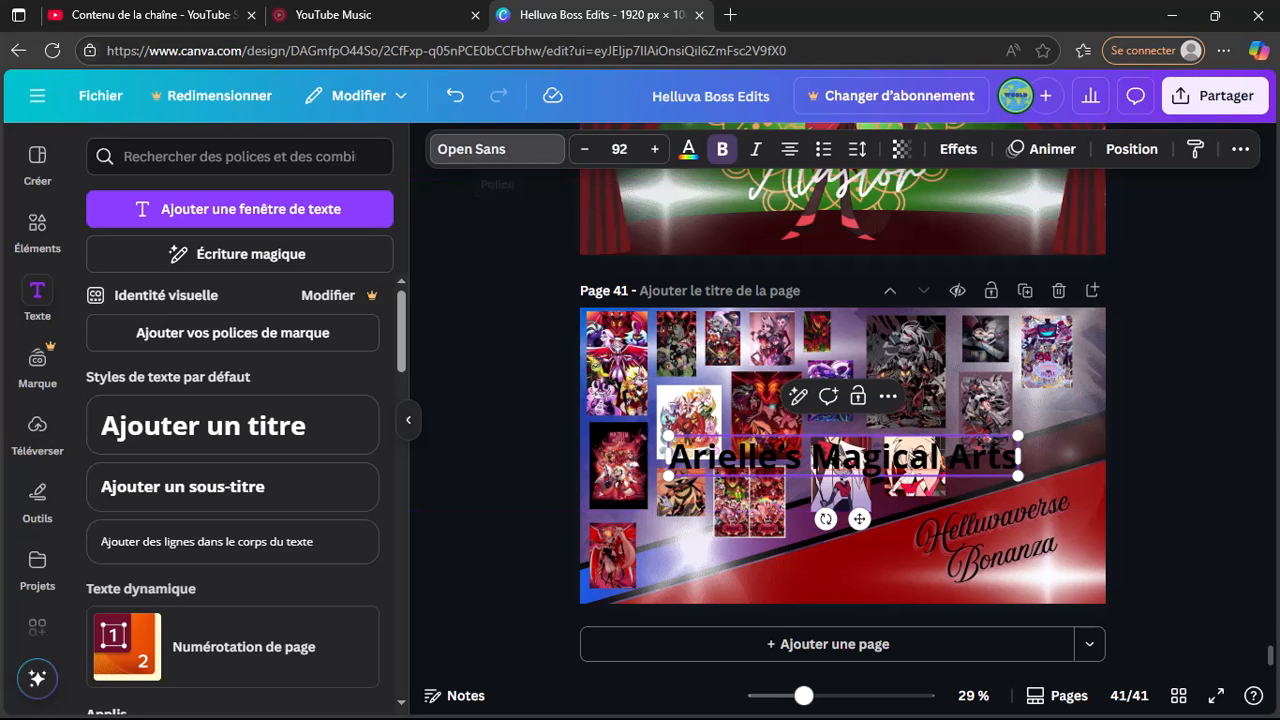
Step: Set the signature heading in the Apricots font, shrink it to about size 27.3, and place it just below "Bonanza"
{"action": "left_click", "coordinate": [497, 149]}
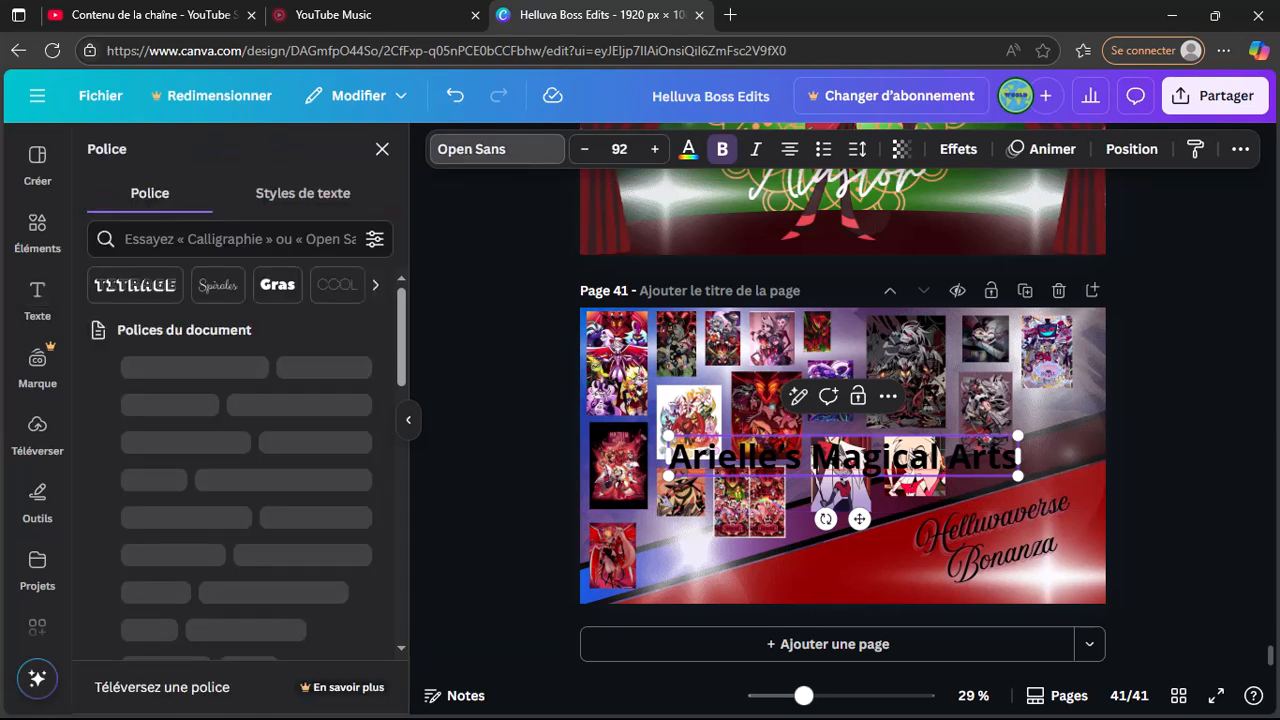
{"action": "left_click", "coordinate": [148, 479]}
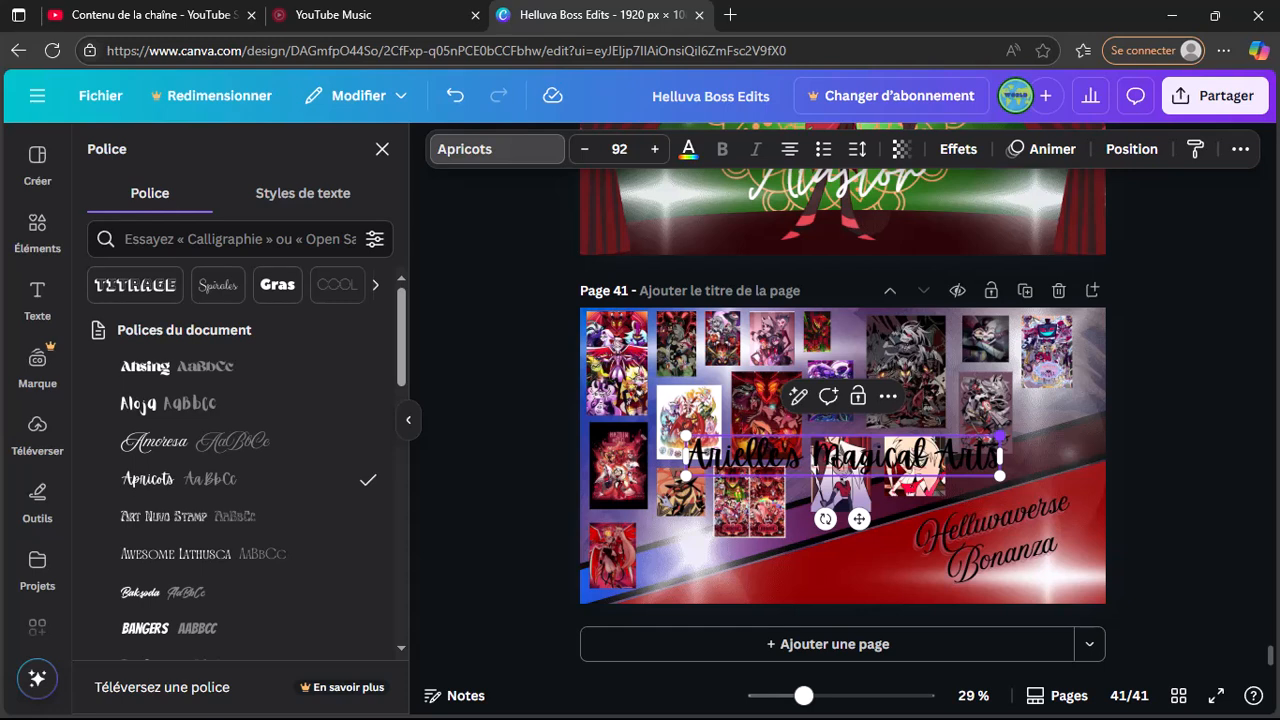
{"action": "left_click_drag", "start_coordinate": [1000, 437], "coordinate": [1046, 579]}
{"action": "key", "text": "Escape"}
{"action": "key", "text": "Escape"}
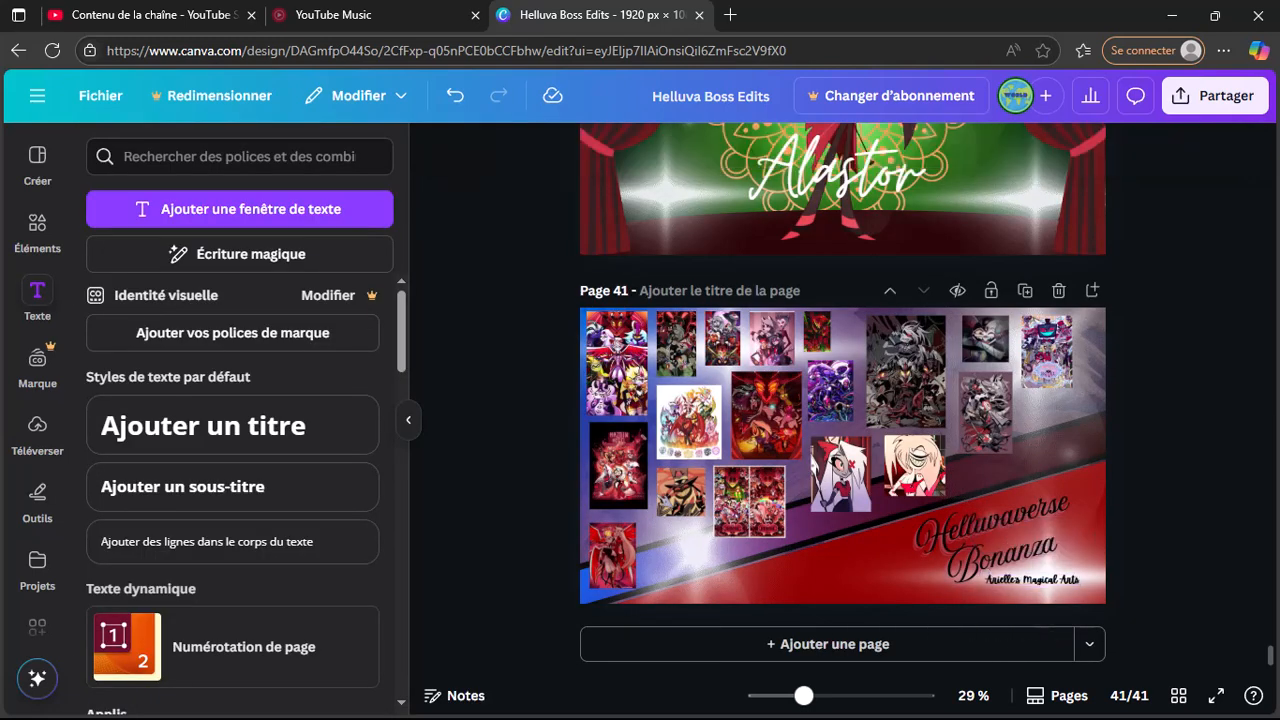
Step: Shift the "Helluvaverse Bonanza" title slightly left and tilt the signature to match its slope, placed just under "Bonanza"
{"action": "left_click", "coordinate": [995, 540]}
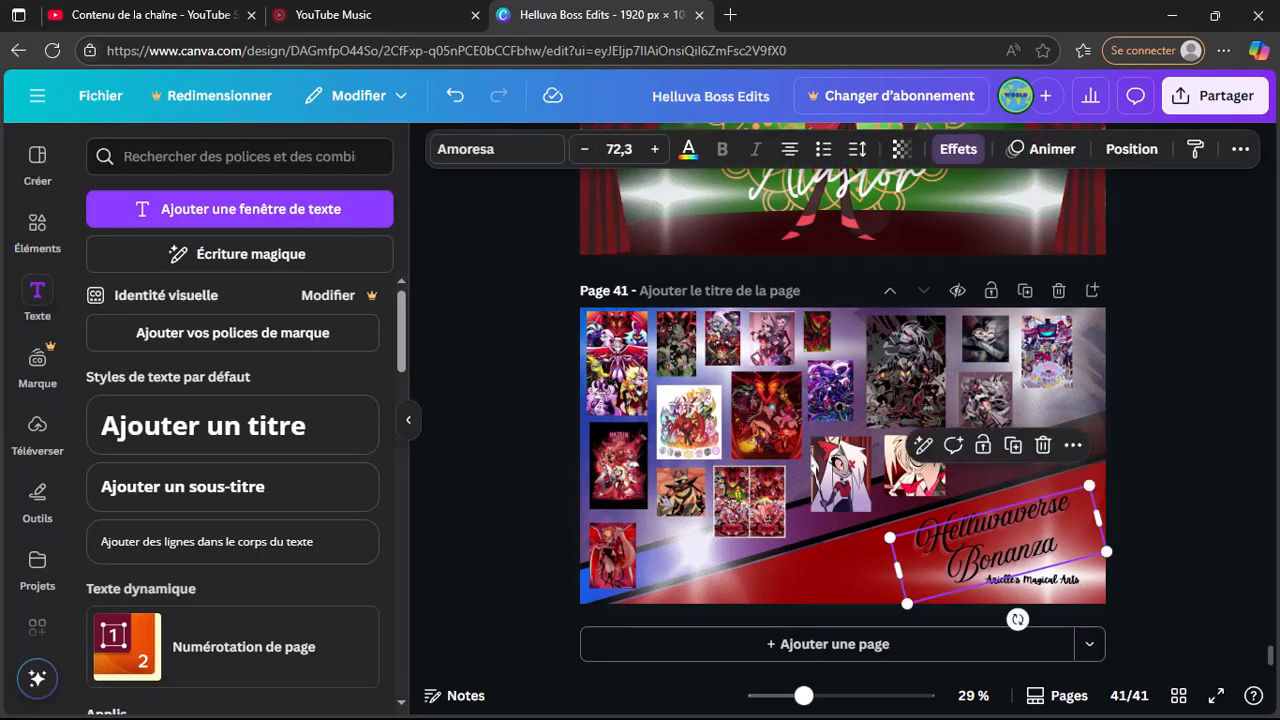
{"action": "left_click_drag", "start_coordinate": [995, 540], "coordinate": [948, 548]}
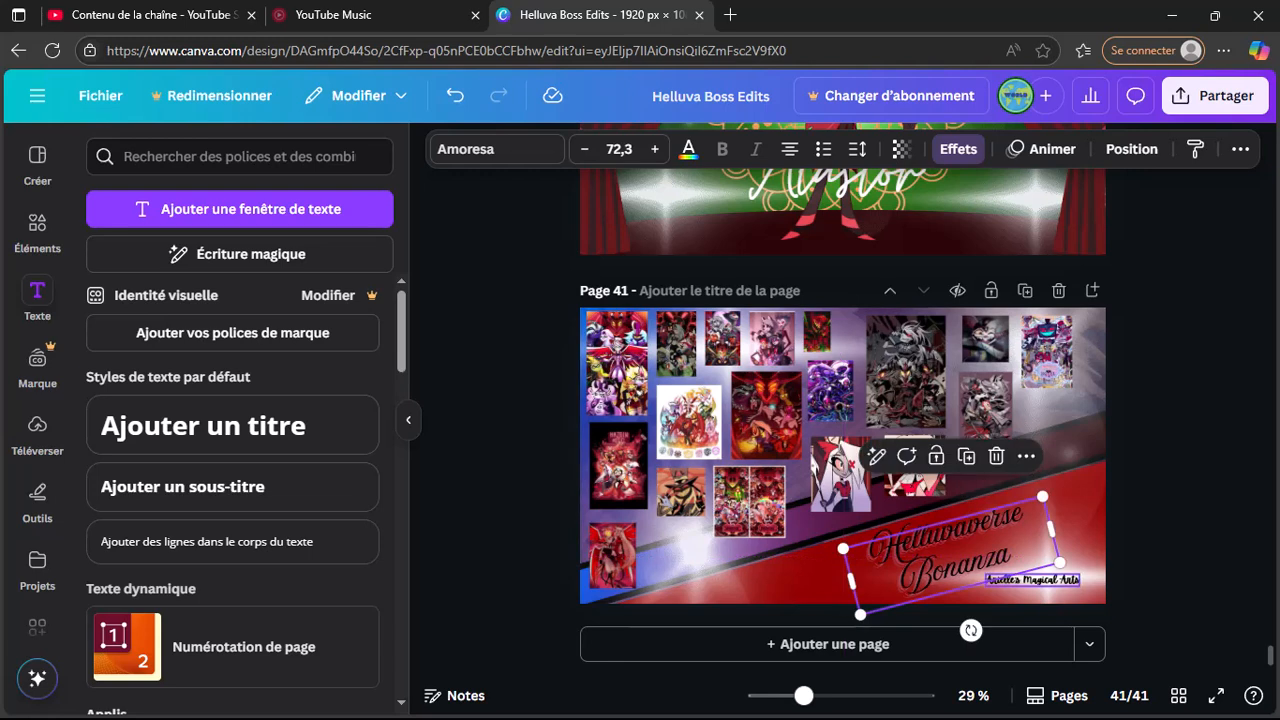
{"action": "left_click", "coordinate": [1032, 580]}
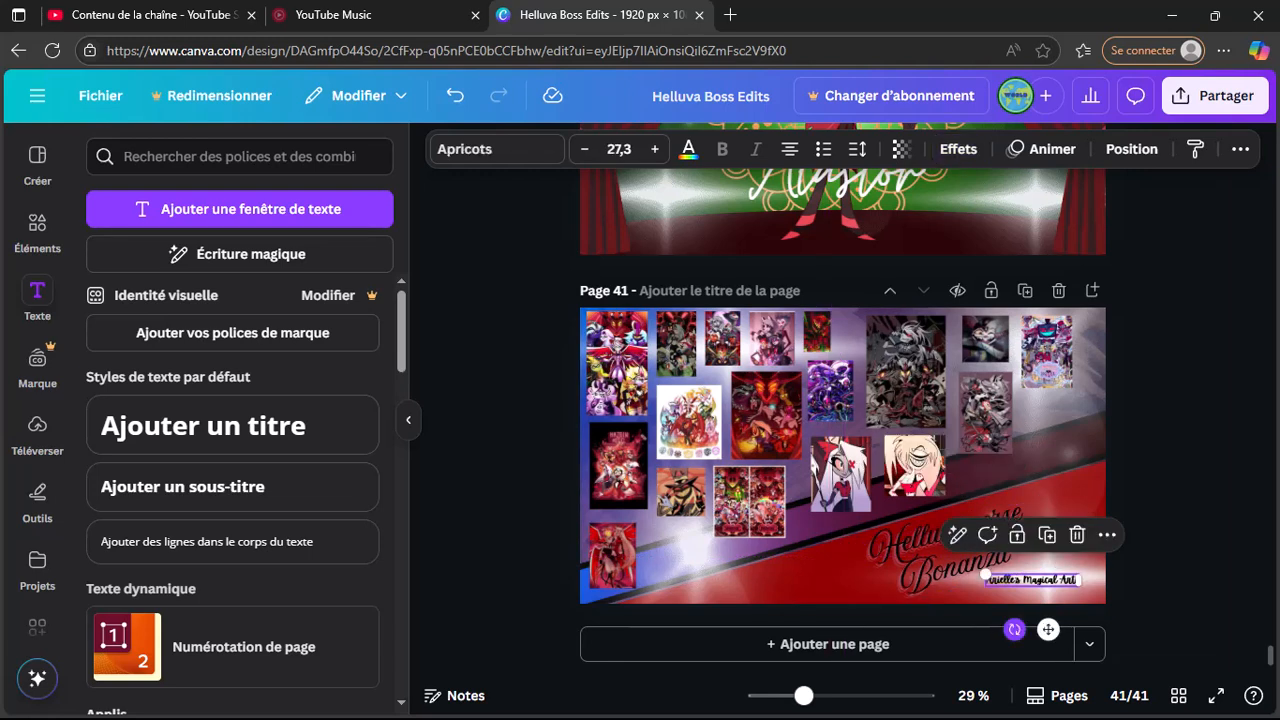
{"action": "left_click_drag", "start_coordinate": [1015, 629], "coordinate": [1030, 675]}
{"action": "left_click_drag", "start_coordinate": [1063, 624], "coordinate": [1044, 619]}
{"action": "key", "text": "Escape"}
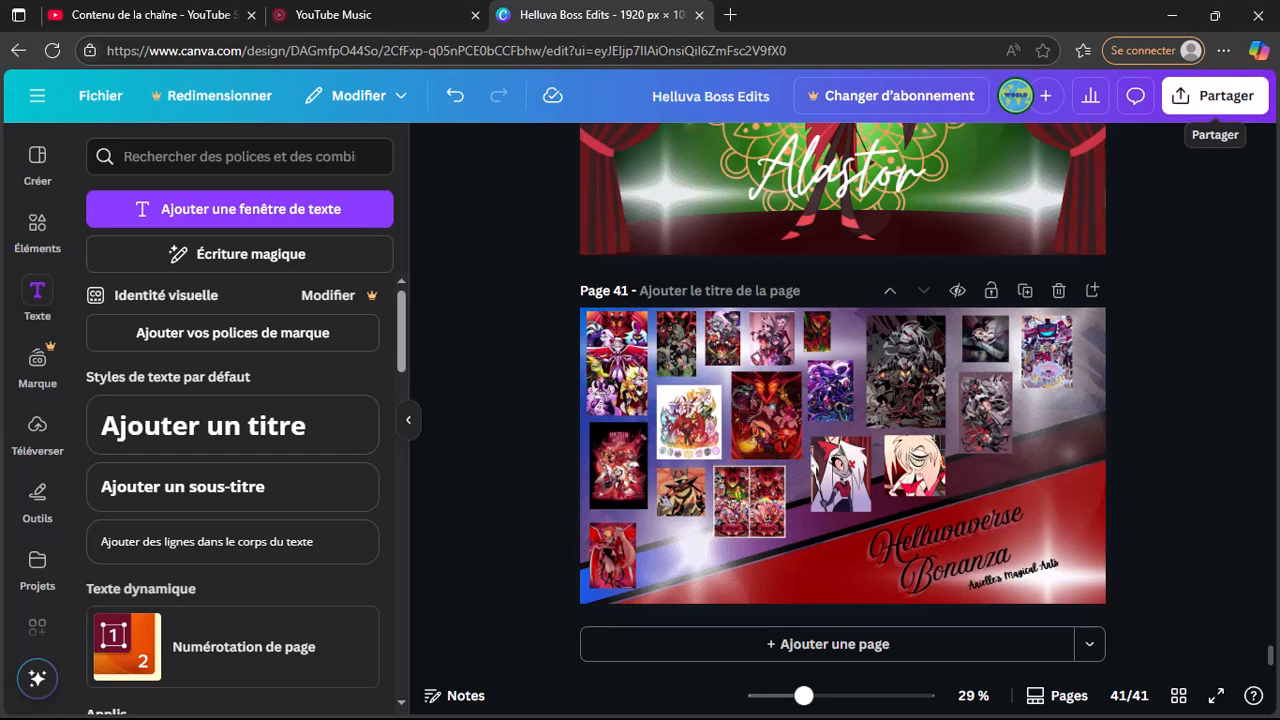
Step: Download the finished design as a PNG image
{"action": "left_click", "coordinate": [1215, 95]}
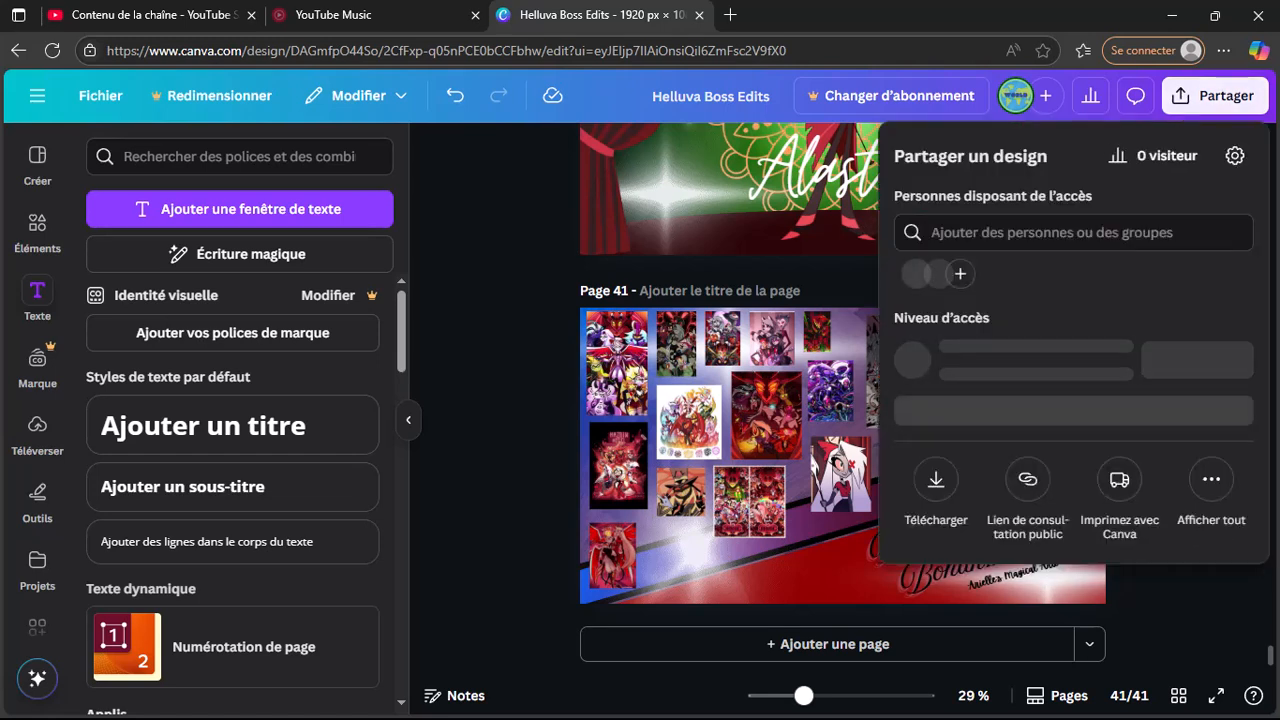
{"action": "left_click", "coordinate": [936, 483]}
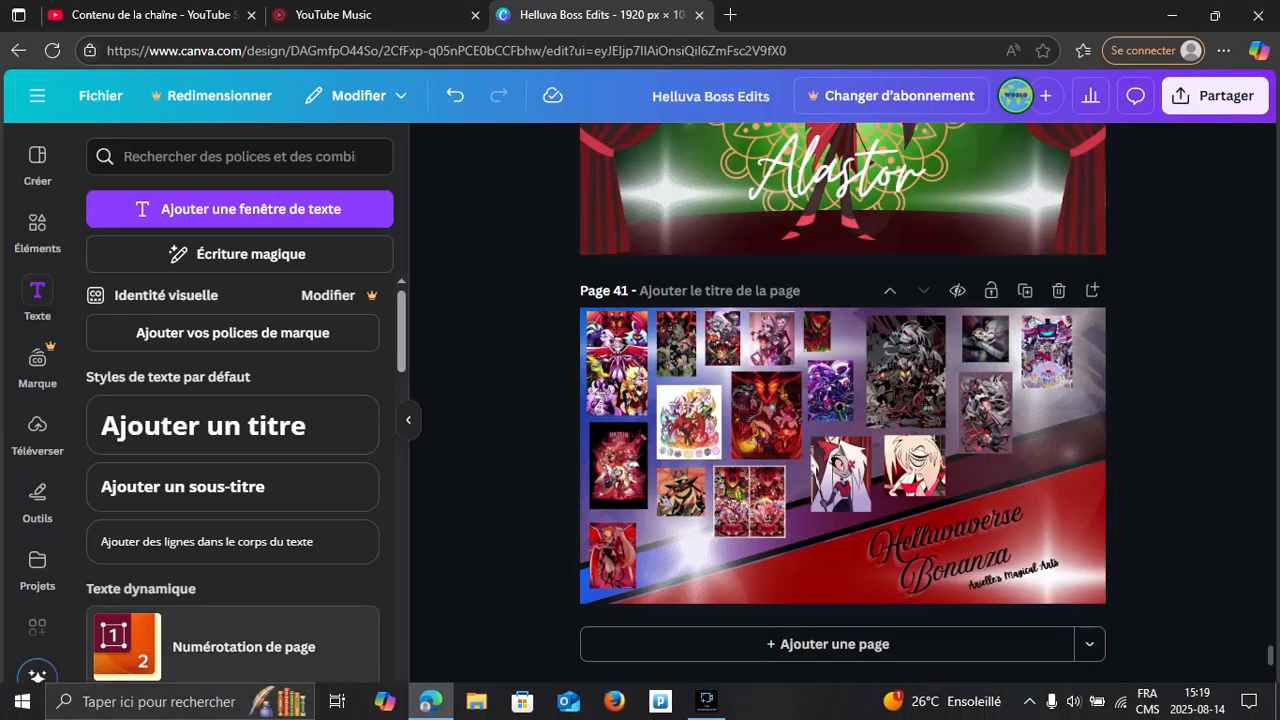
Step: Switch to File Explorer and open the Téléchargements folder
{"action": "left_click", "coordinate": [476, 701]}
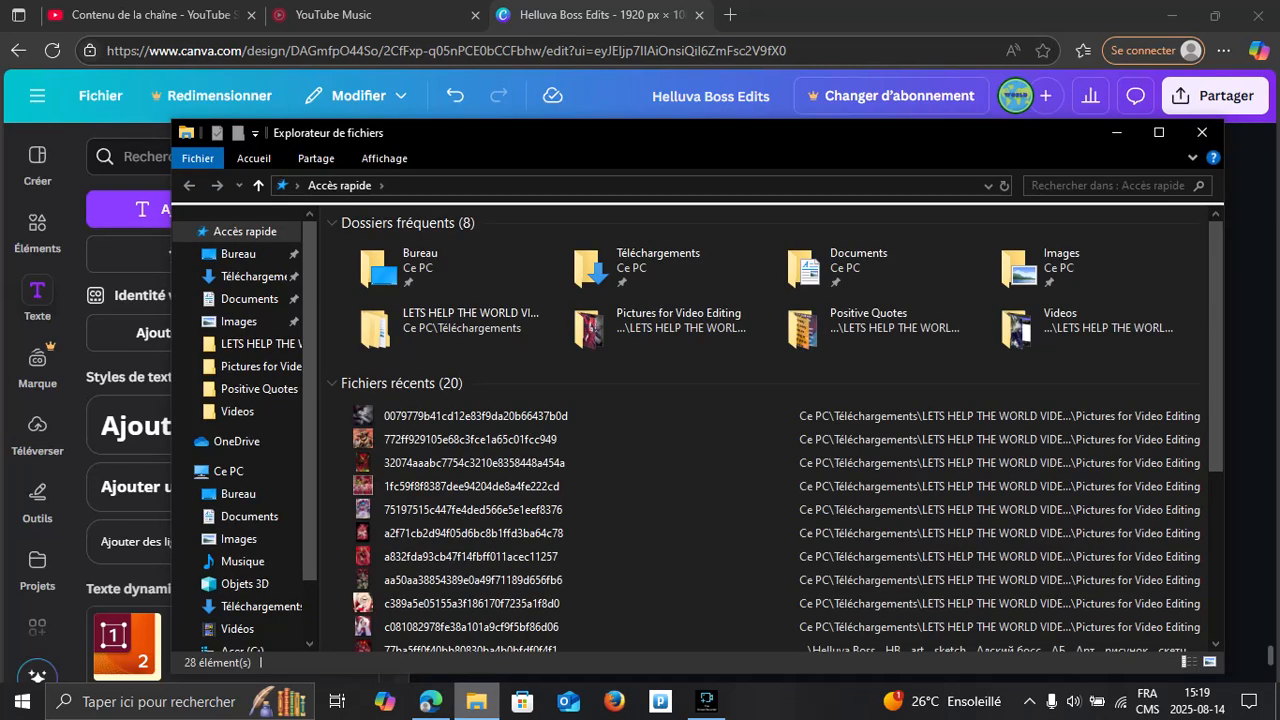
{"action": "scroll", "coordinate": [244, 434], "scroll_direction": "down", "scroll_amount": 1}
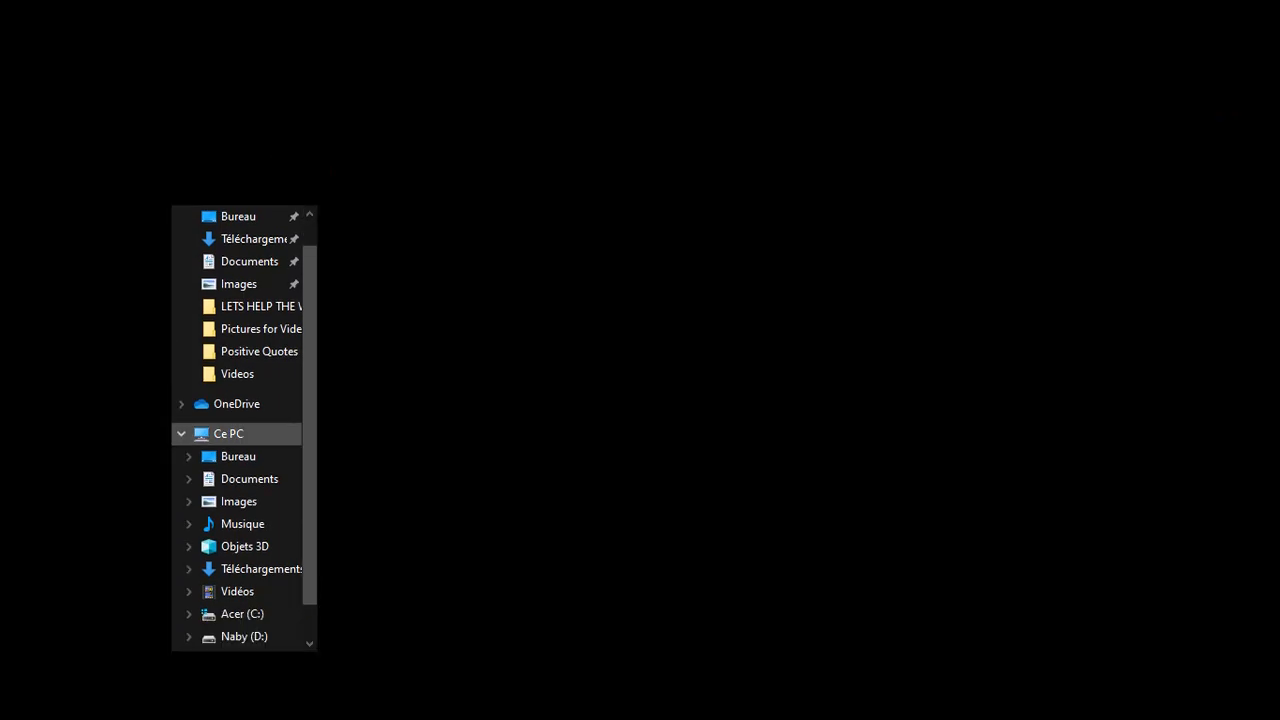
{"action": "left_click", "coordinate": [250, 569]}
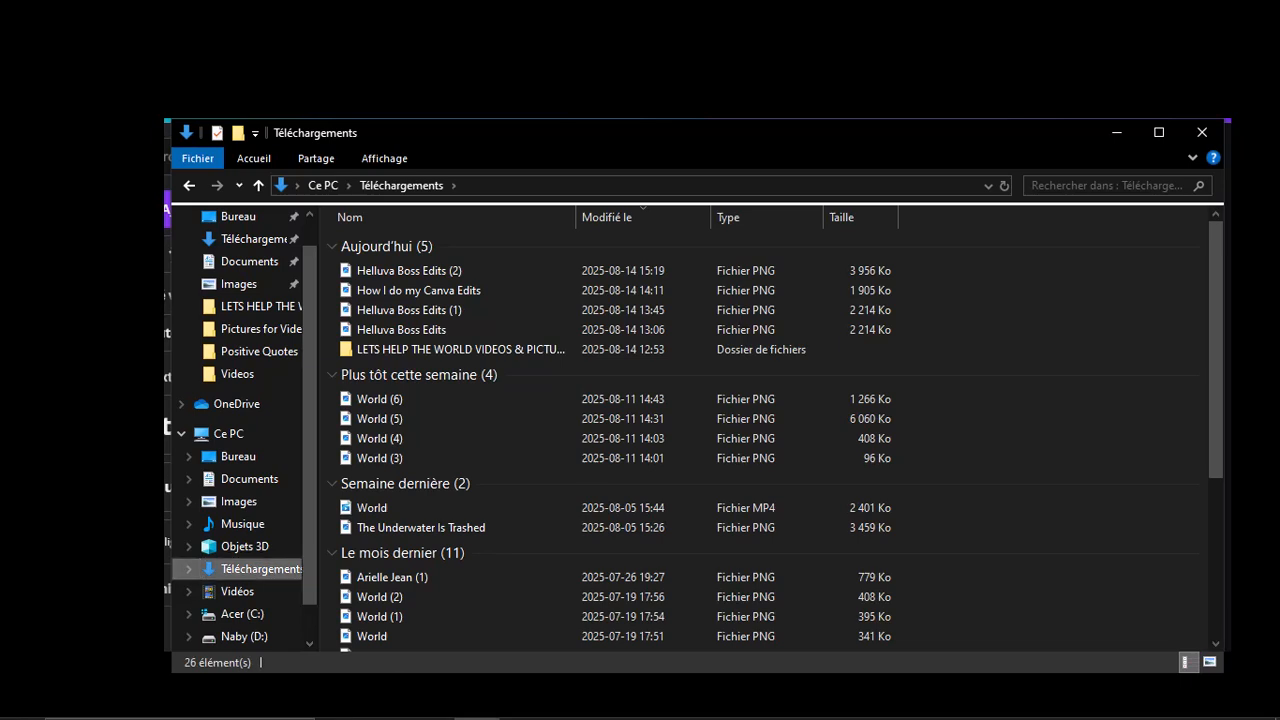
Step: Try to move the Helluva Boss Edits (2) image from Téléchargements to Hellaverse Edits, cancel the file replacement, and close File Explorer
{"action": "left_click", "coordinate": [409, 270]}
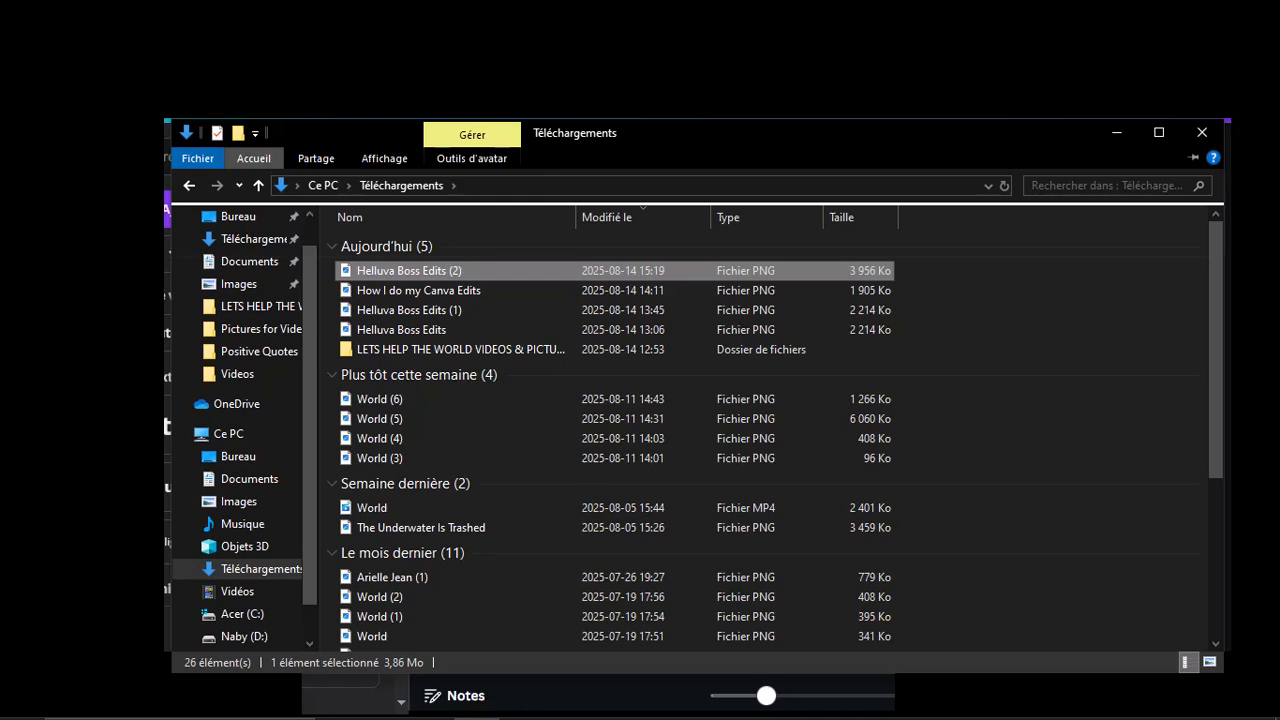
{"action": "left_click", "coordinate": [254, 158]}
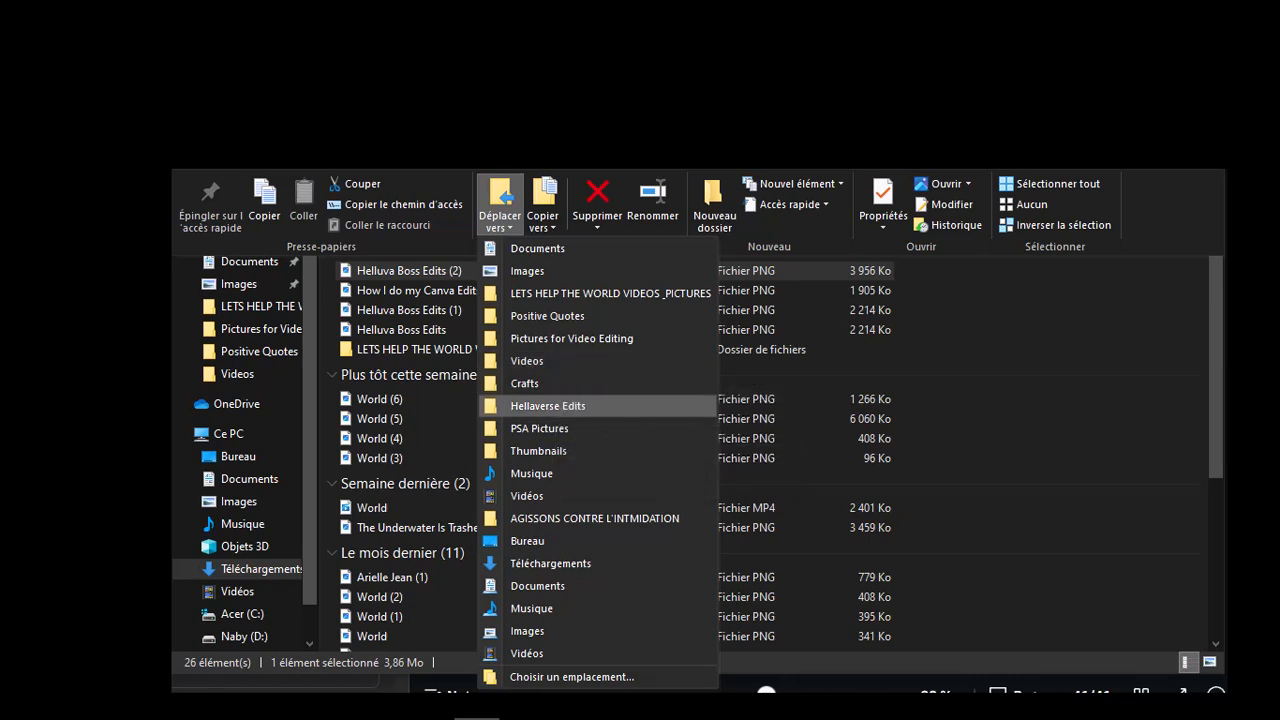
{"action": "left_click", "coordinate": [548, 405]}
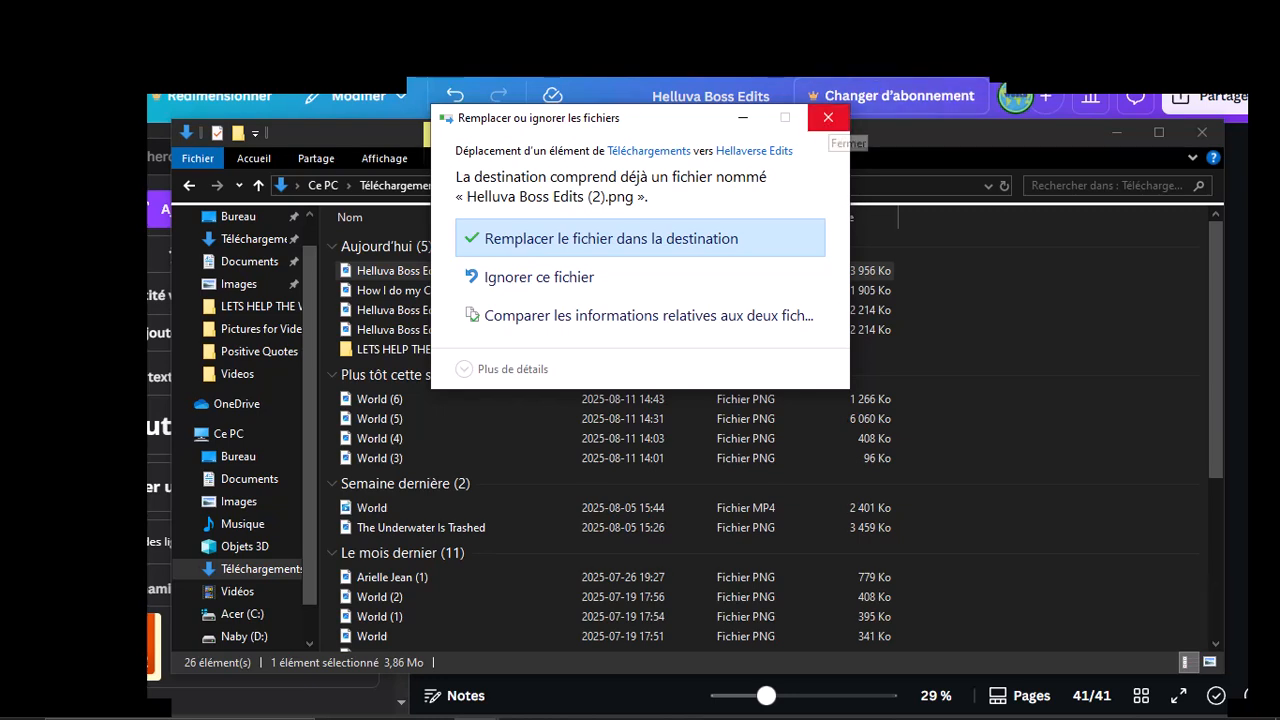
{"action": "left_click", "coordinate": [828, 117]}
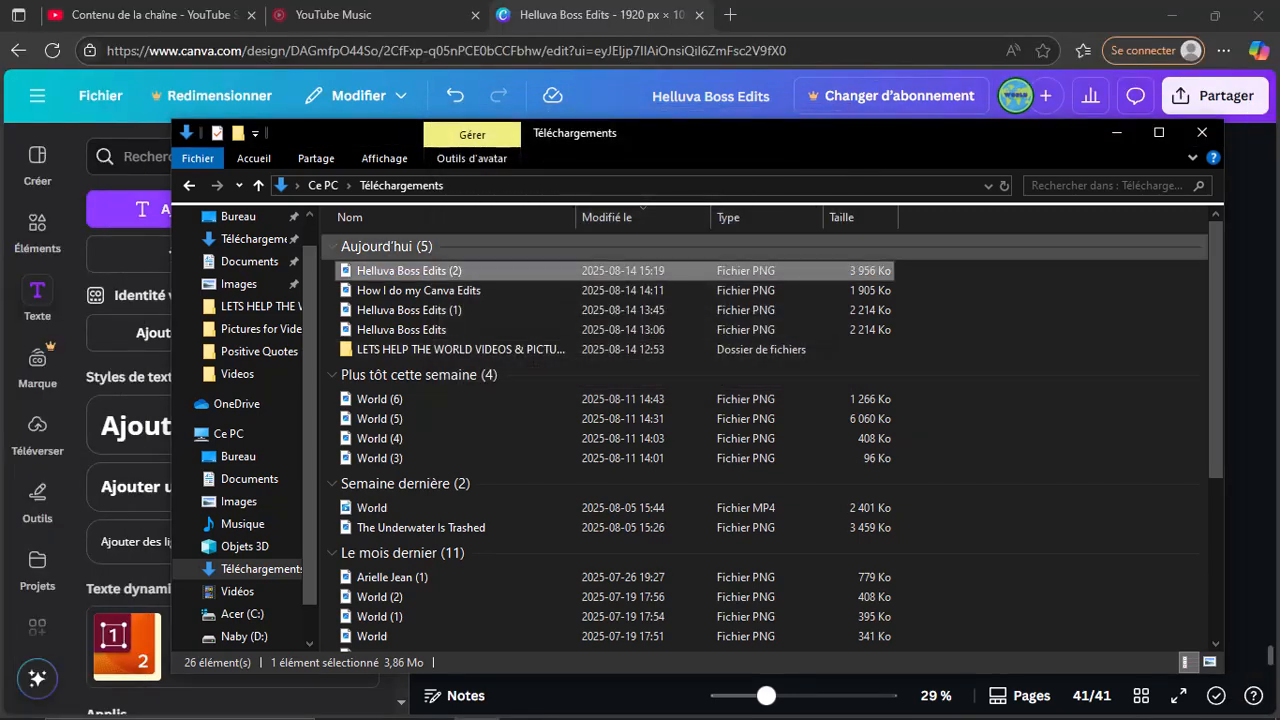
{"action": "left_click", "coordinate": [1201, 132]}
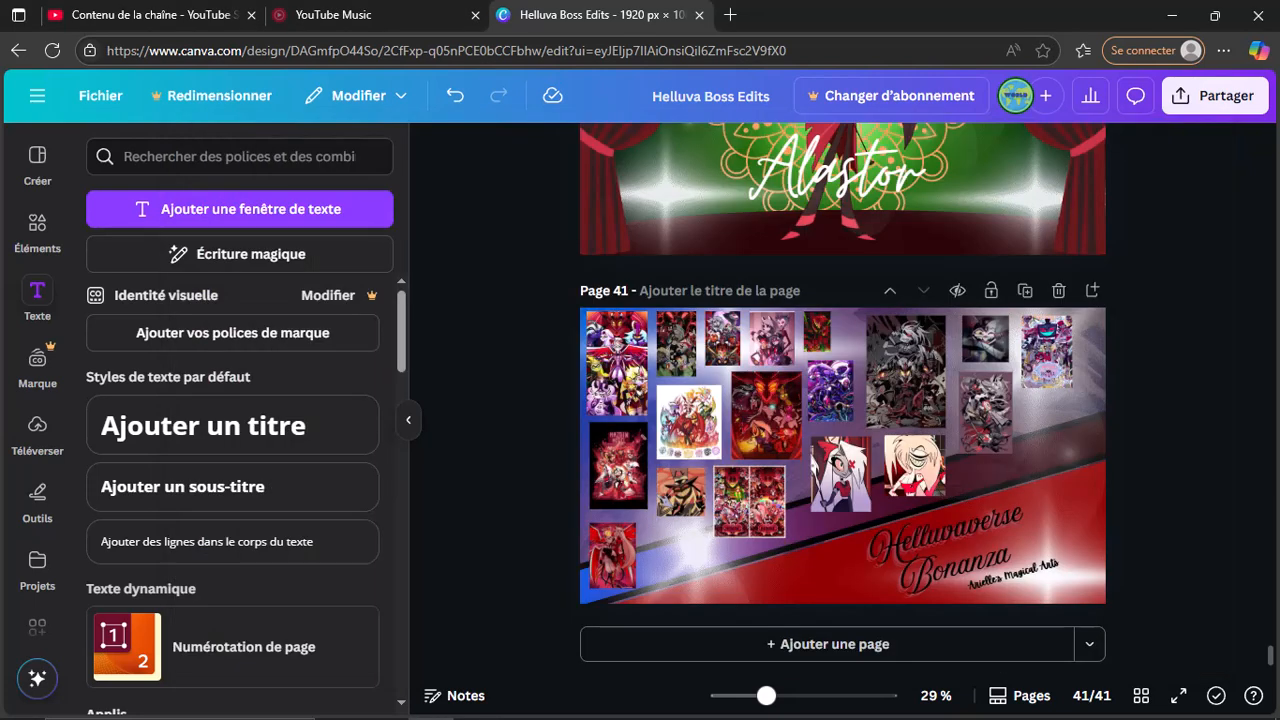
Step: Download pages 1–41 of the design as PNG images at size 1
{"action": "left_click", "coordinate": [1214, 95]}
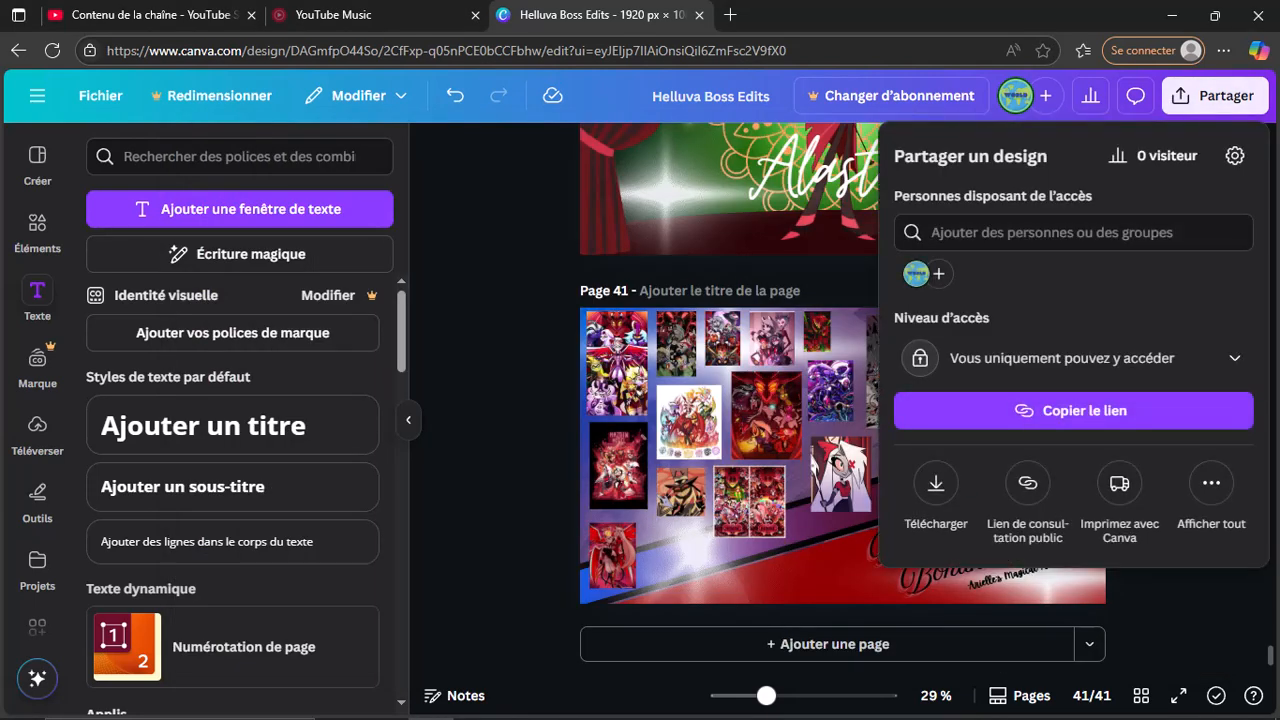
{"action": "left_click", "coordinate": [936, 483]}
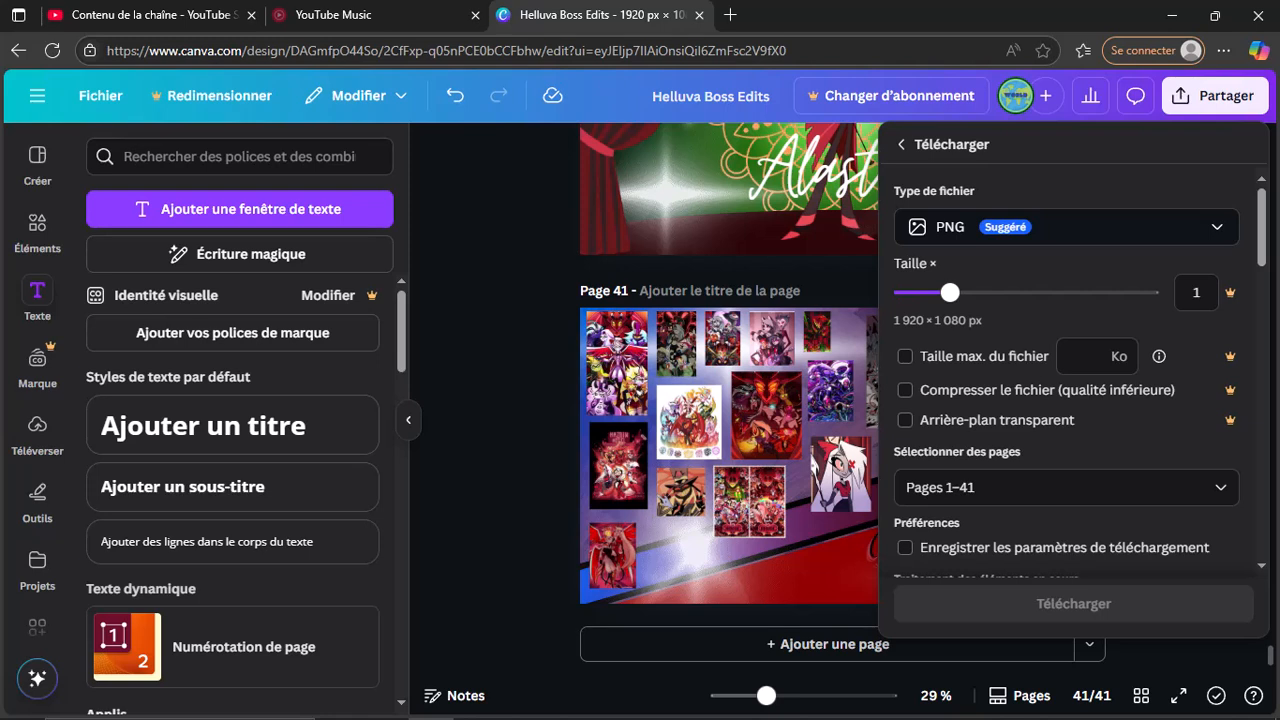
{"action": "left_click", "coordinate": [1073, 603]}
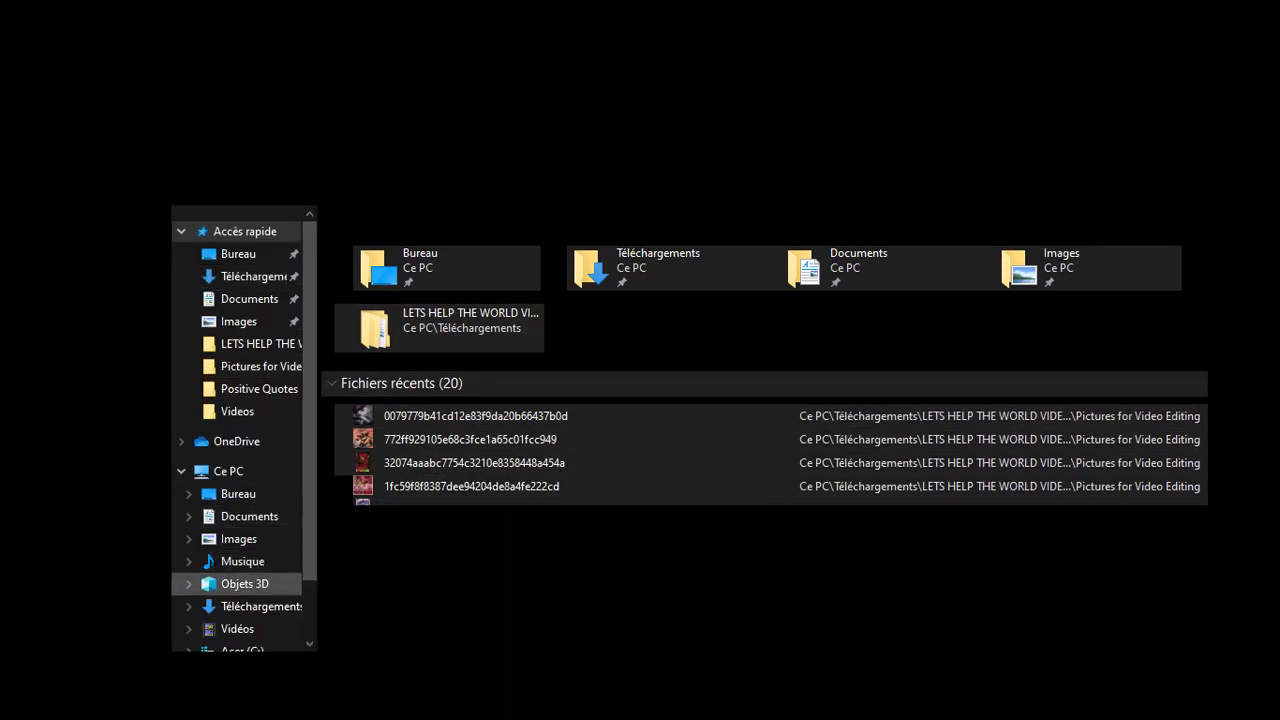
{"action": "left_click", "coordinate": [250, 606]}
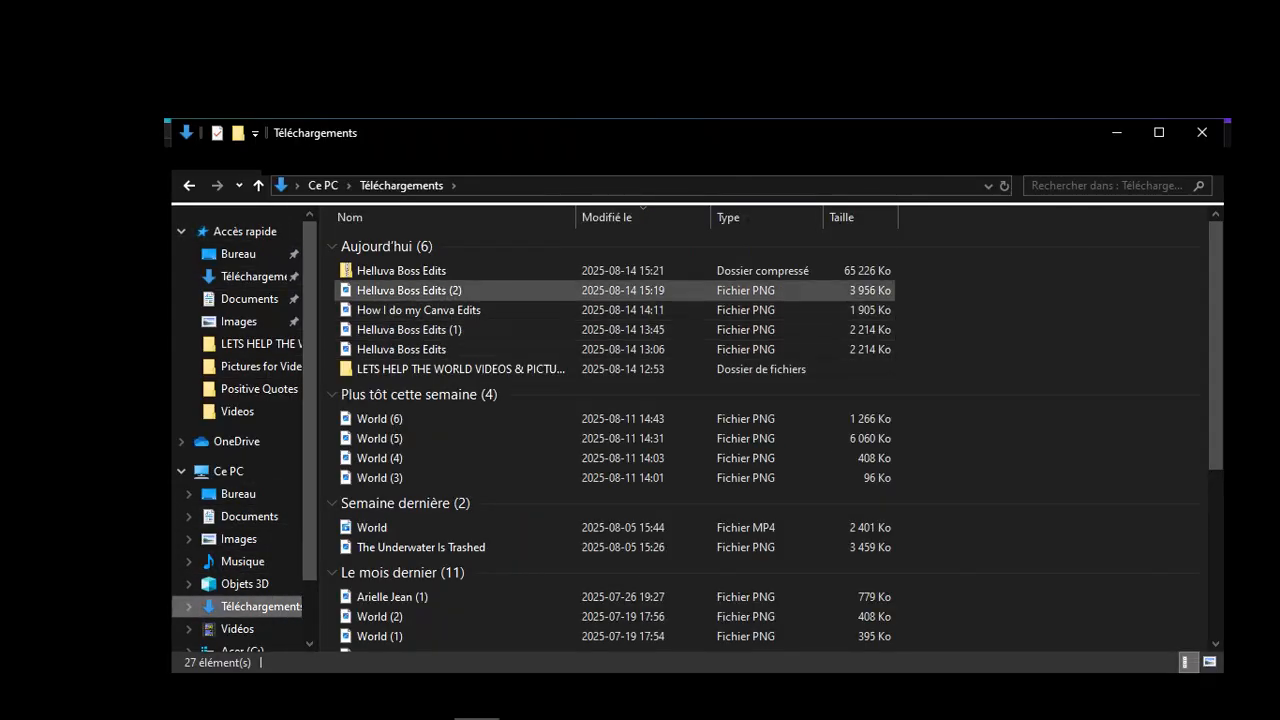
{"action": "left_click", "coordinate": [400, 270]}
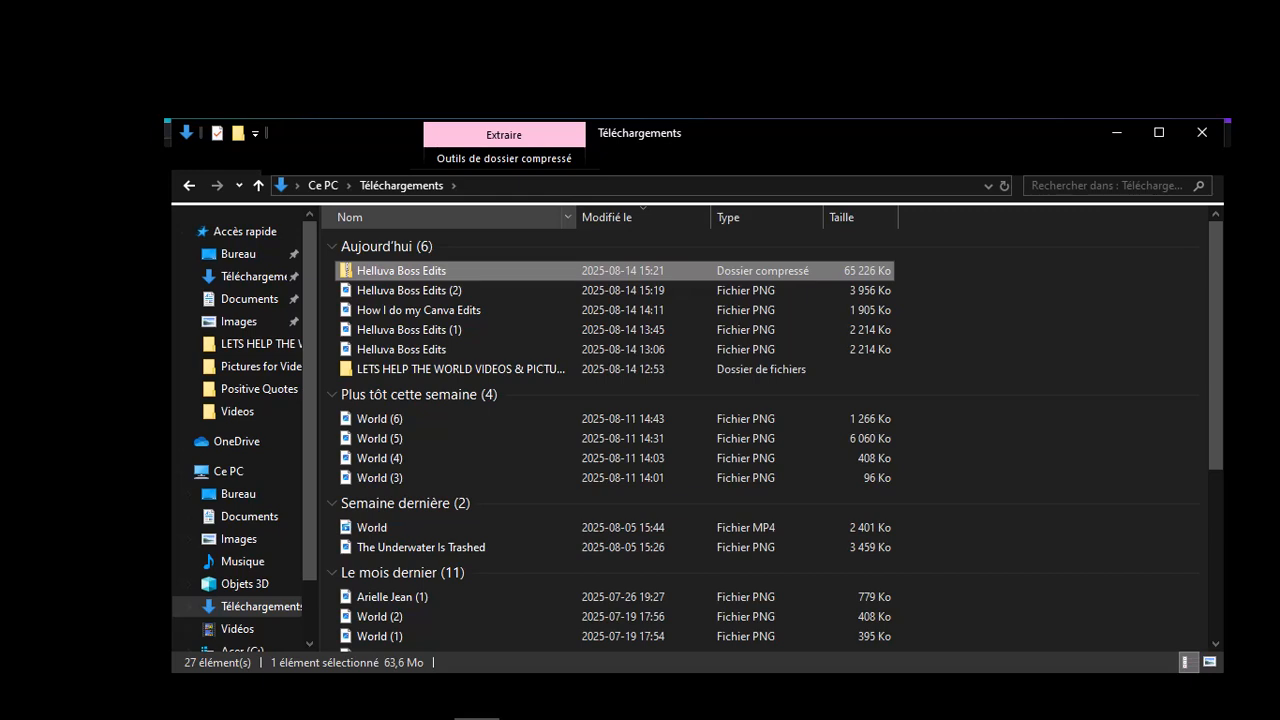
{"action": "left_click", "coordinate": [254, 158]}
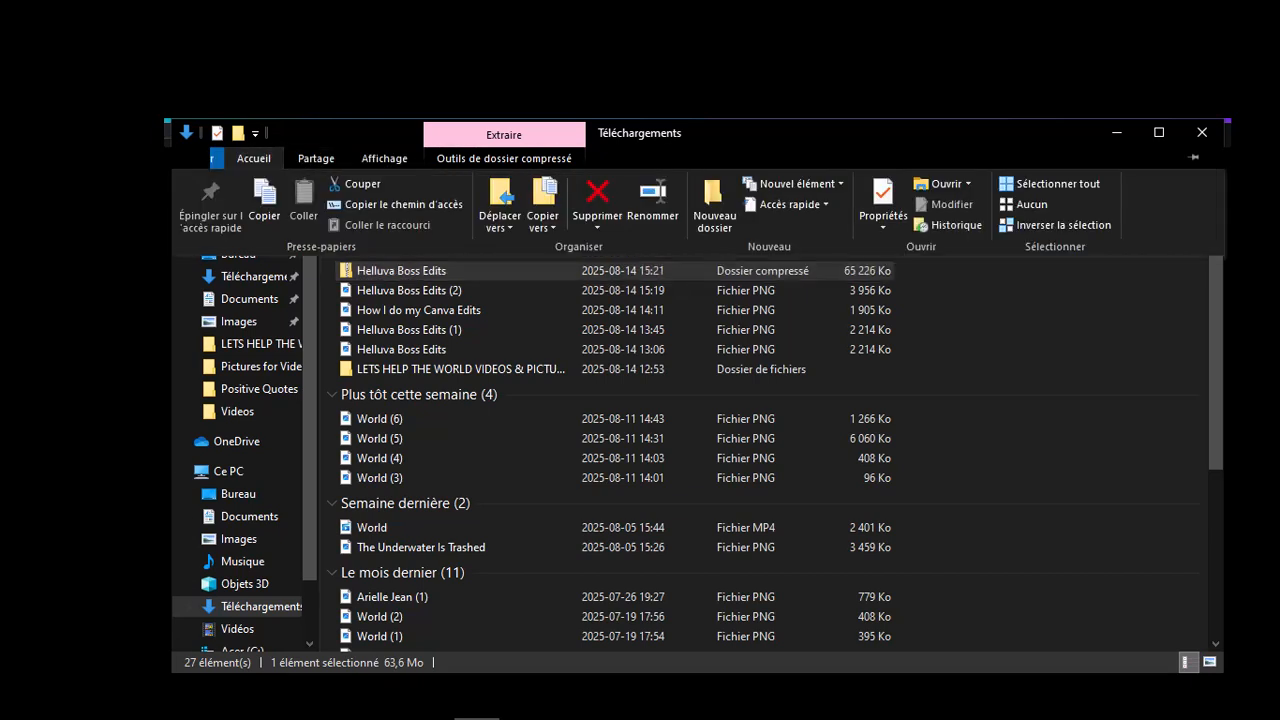
{"action": "left_click", "coordinate": [500, 215]}
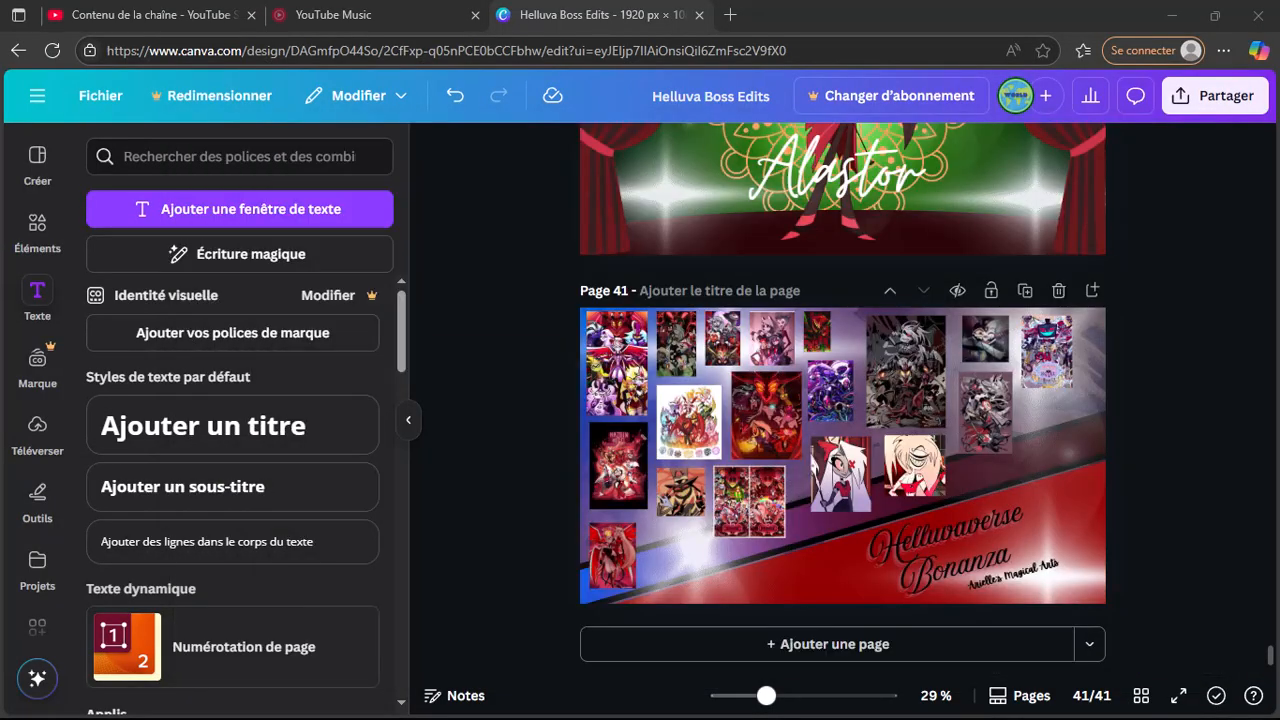
{"action": "left_click", "coordinate": [1201, 132]}
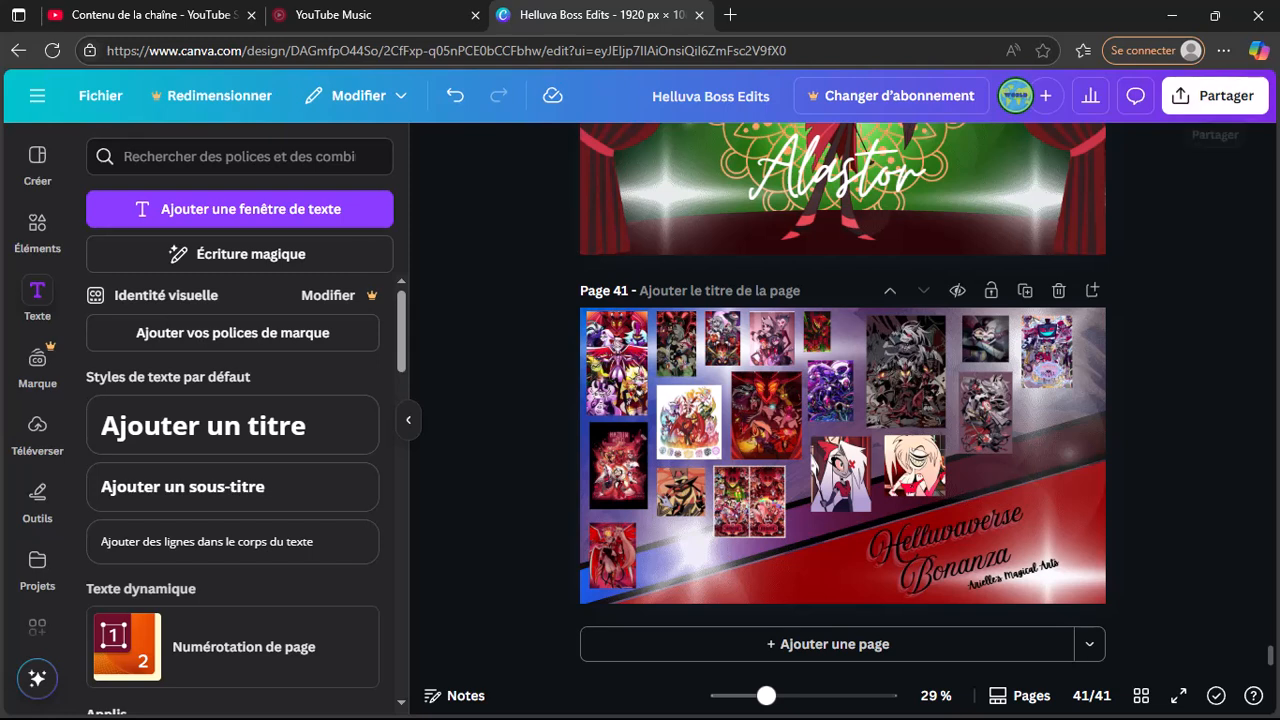
Step: Download only the current page, page 41, of the design as a PNG image
{"action": "left_click", "coordinate": [1215, 95]}
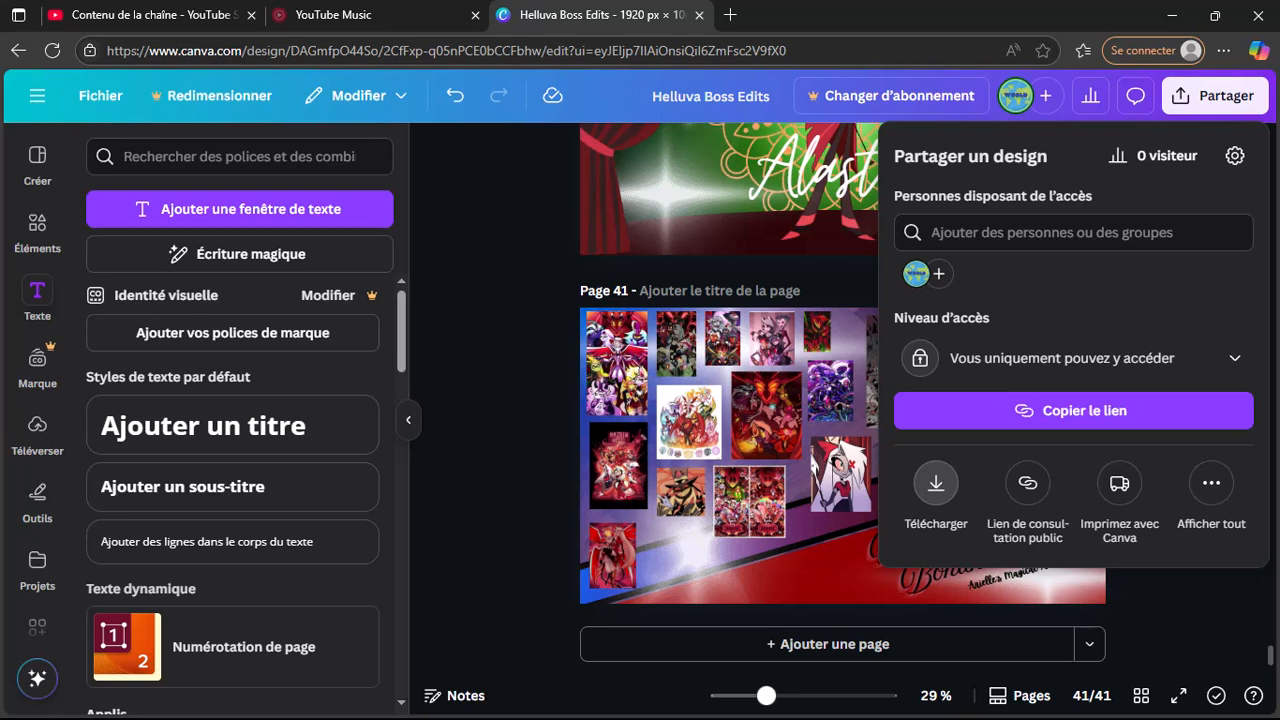
{"action": "left_click", "coordinate": [936, 482]}
{"action": "left_click", "coordinate": [936, 487]}
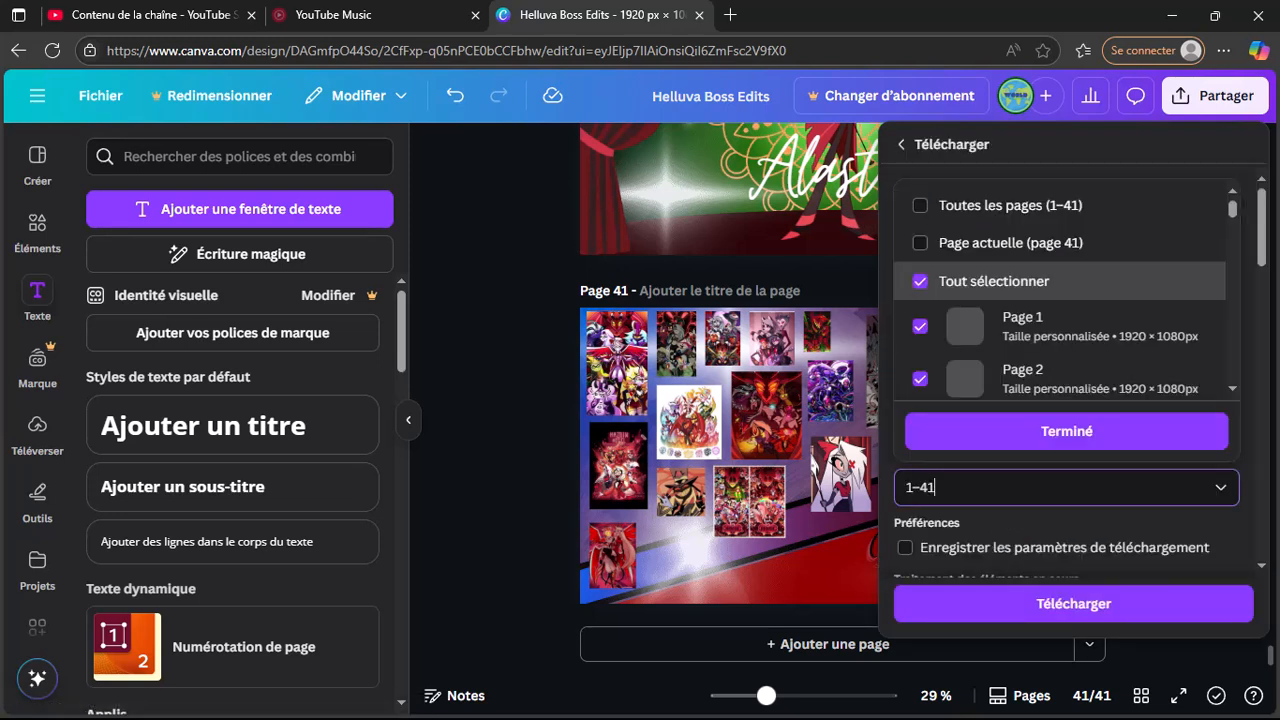
{"action": "left_click", "coordinate": [1010, 242]}
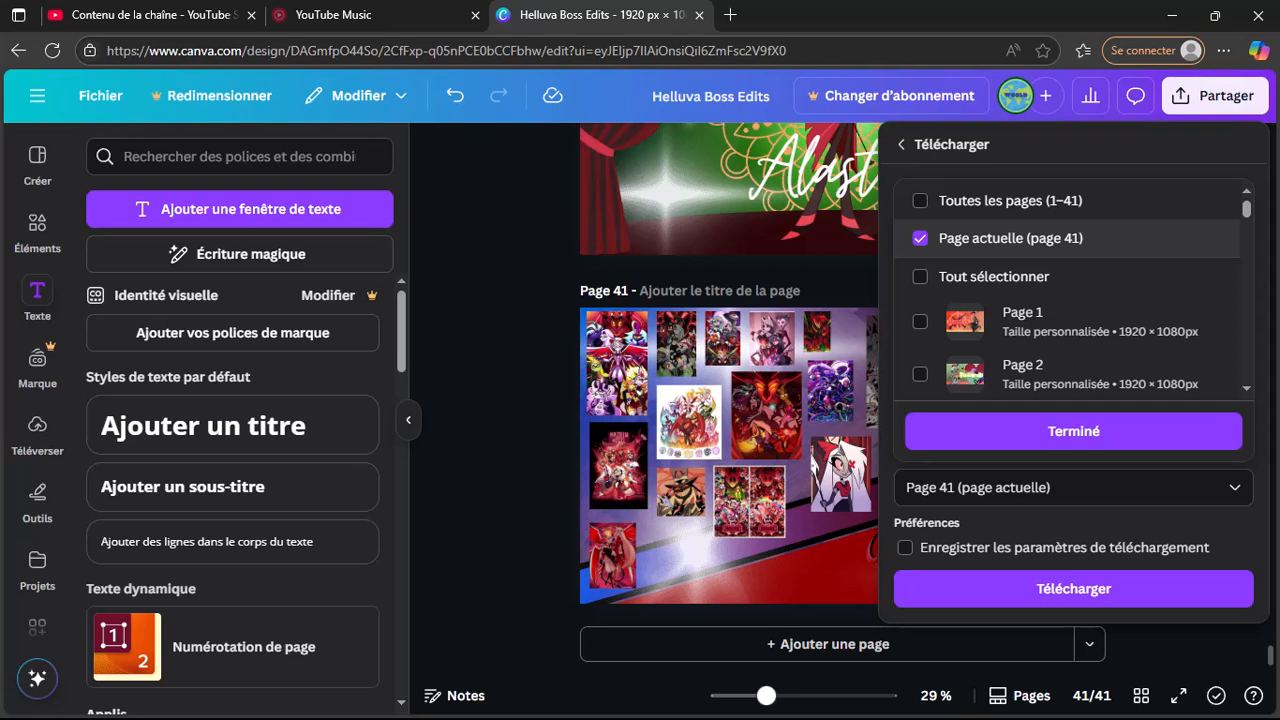
{"action": "left_click", "coordinate": [1073, 588]}
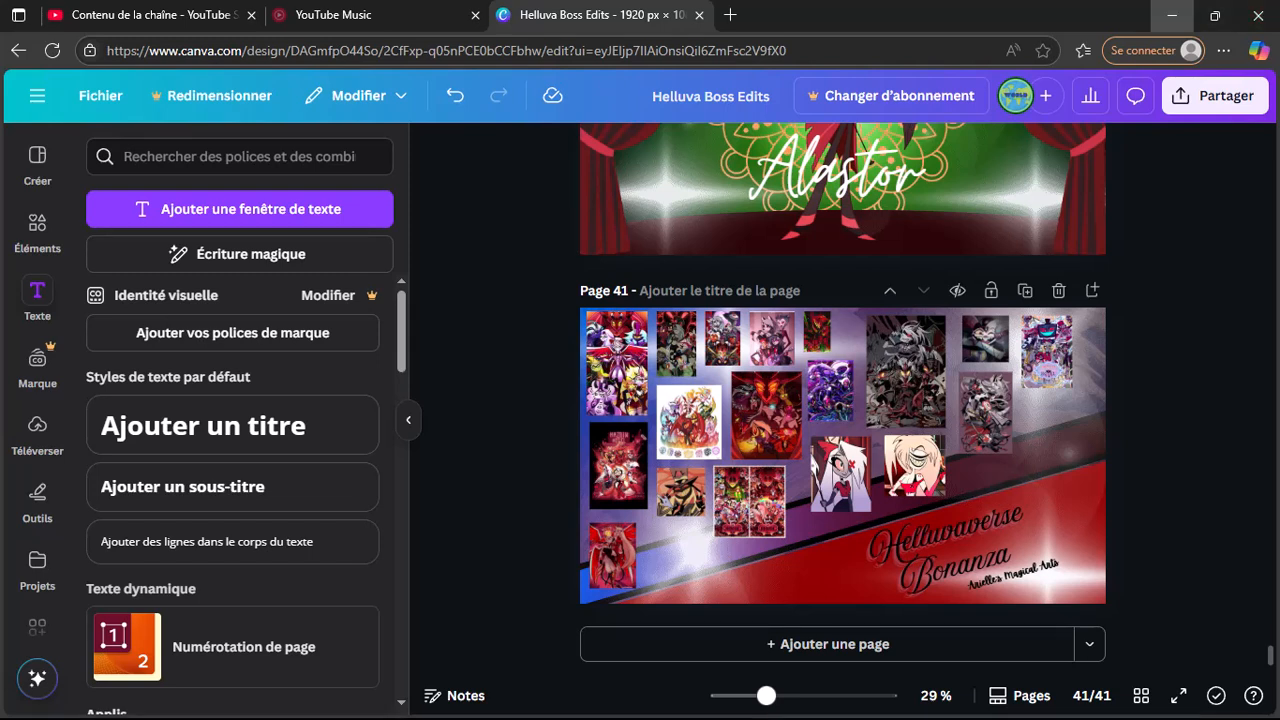
Step: Minimize the browser, switch to File Explorer, and open the Téléchargements folder
{"action": "left_click", "coordinate": [1172, 15]}
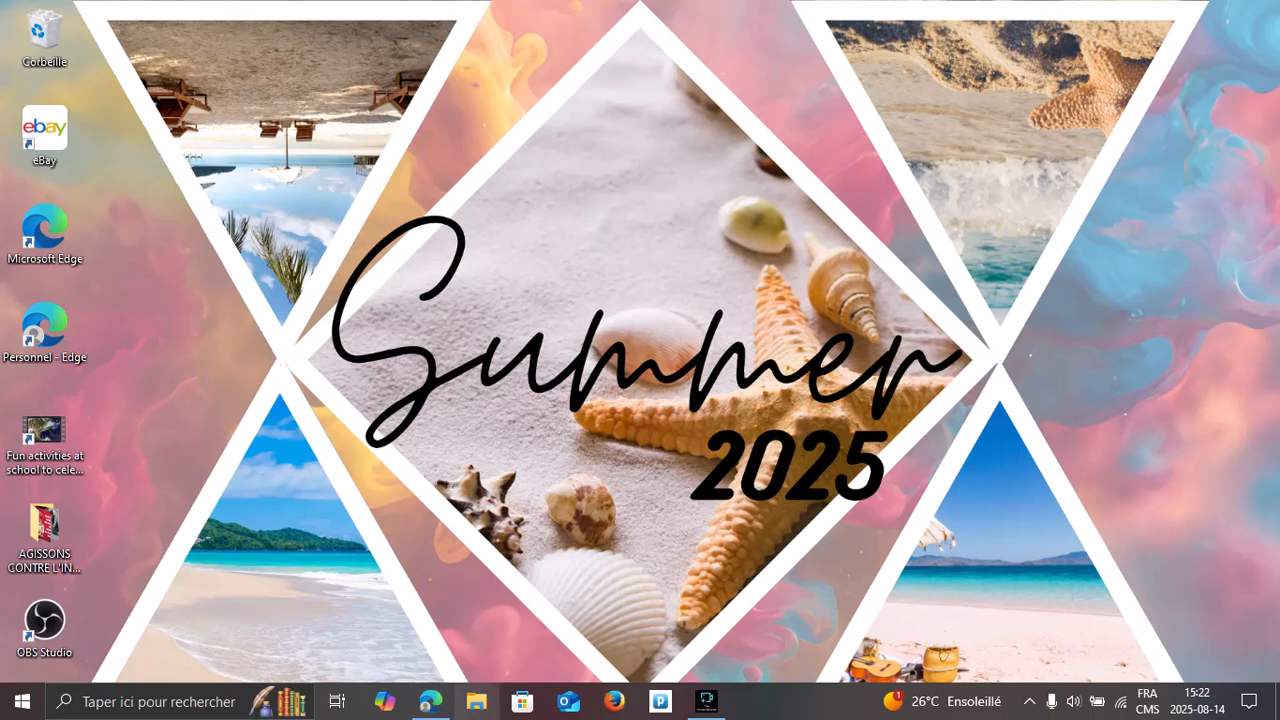
{"action": "left_click", "coordinate": [476, 701]}
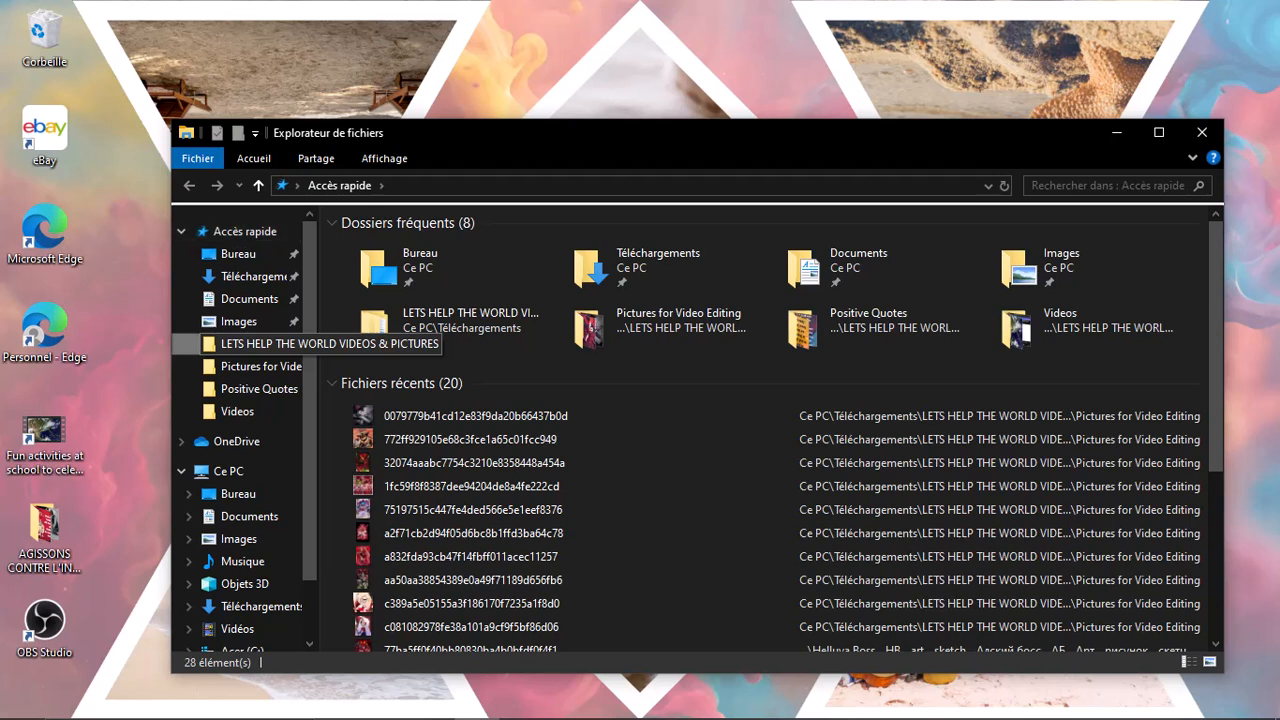
{"action": "left_click", "coordinate": [250, 343]}
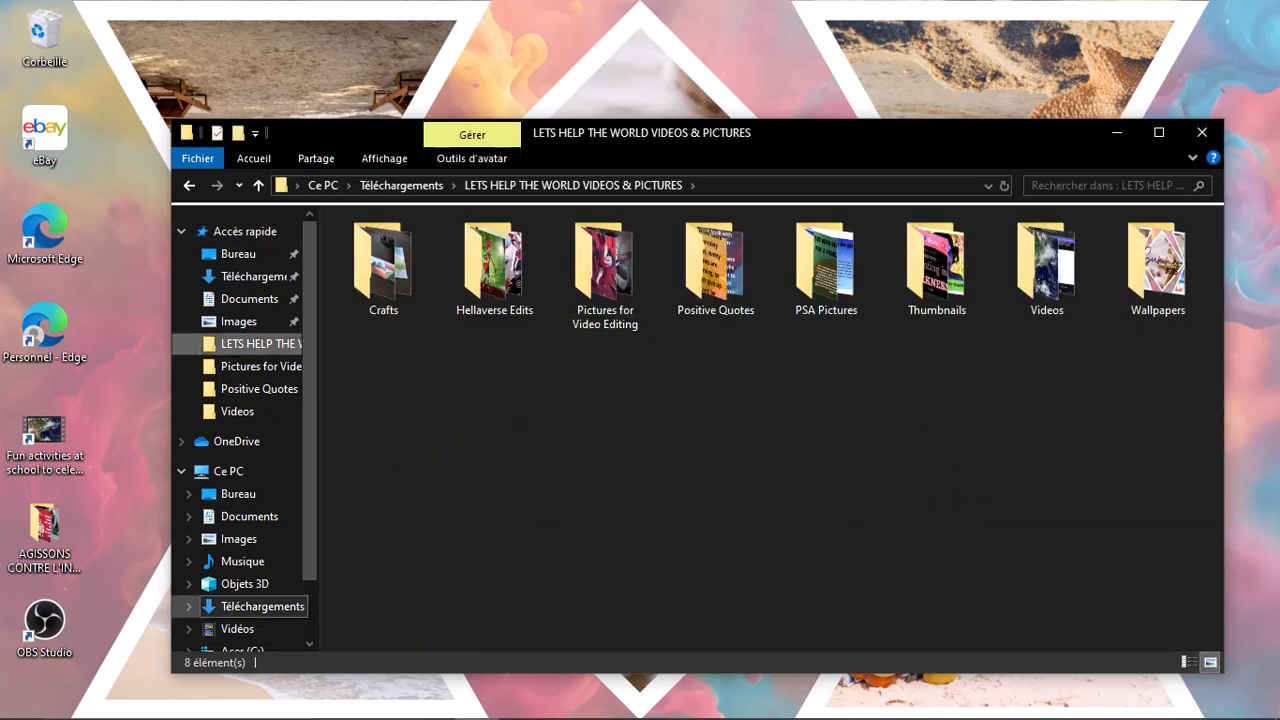
{"action": "left_click", "coordinate": [260, 606]}
Step: Move the newest PNG, Helluva Boss Edits (3), from Téléchargements to the Hellaverse Edits folder
{"action": "key", "text": "Up"}
{"action": "key", "text": "Up"}
{"action": "key", "text": "Up"}
{"action": "key", "text": "Up"}
{"action": "key", "text": "Up"}
{"action": "key", "text": "Up"}
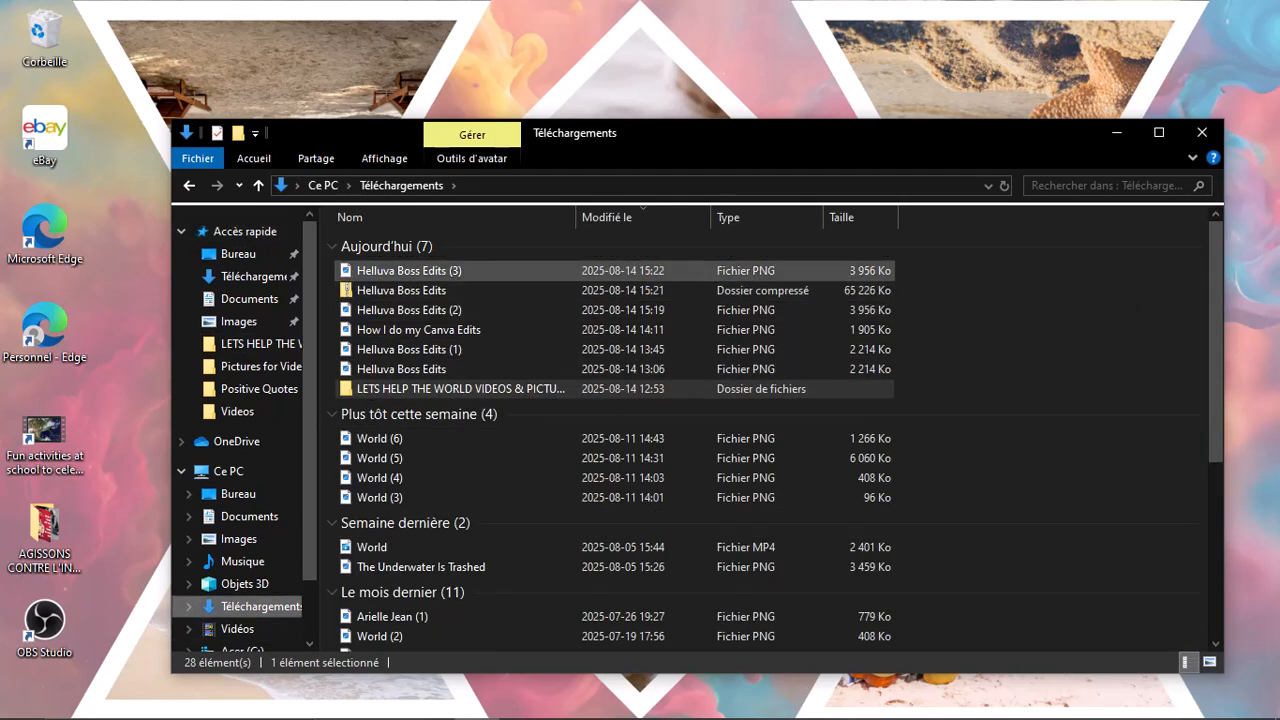
{"action": "left_click", "coordinate": [253, 158]}
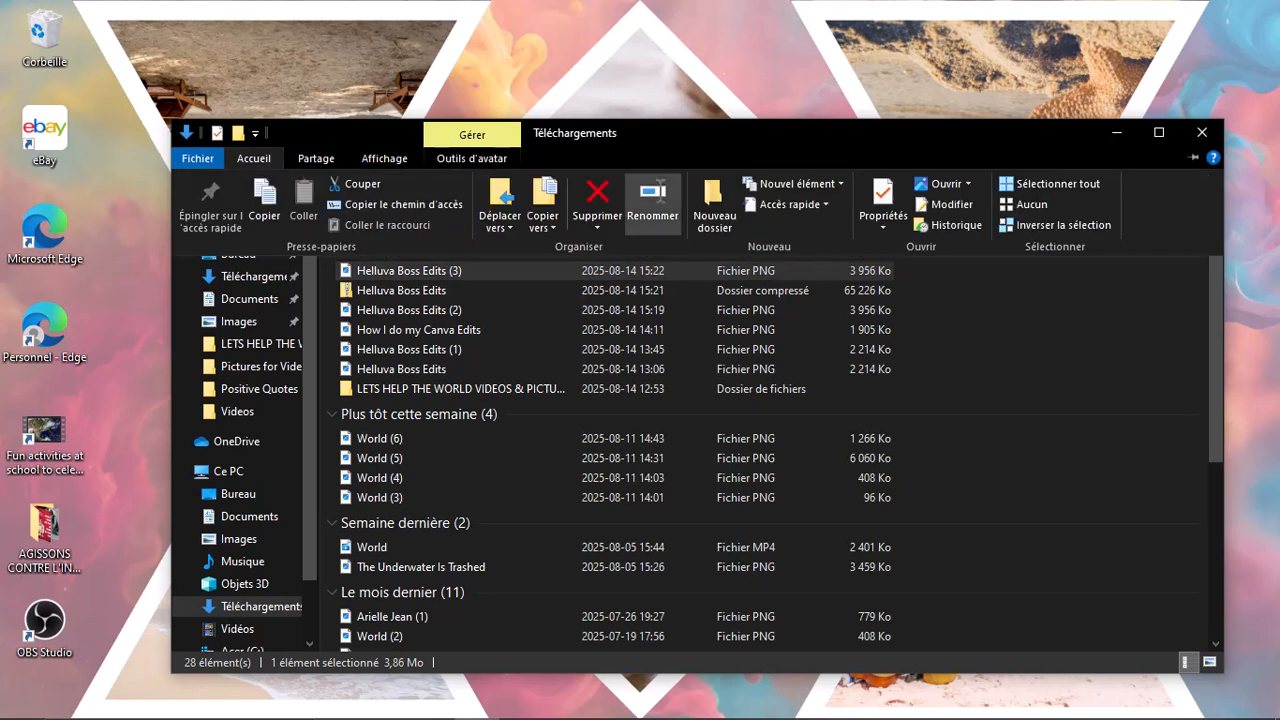
{"action": "left_click", "coordinate": [500, 210]}
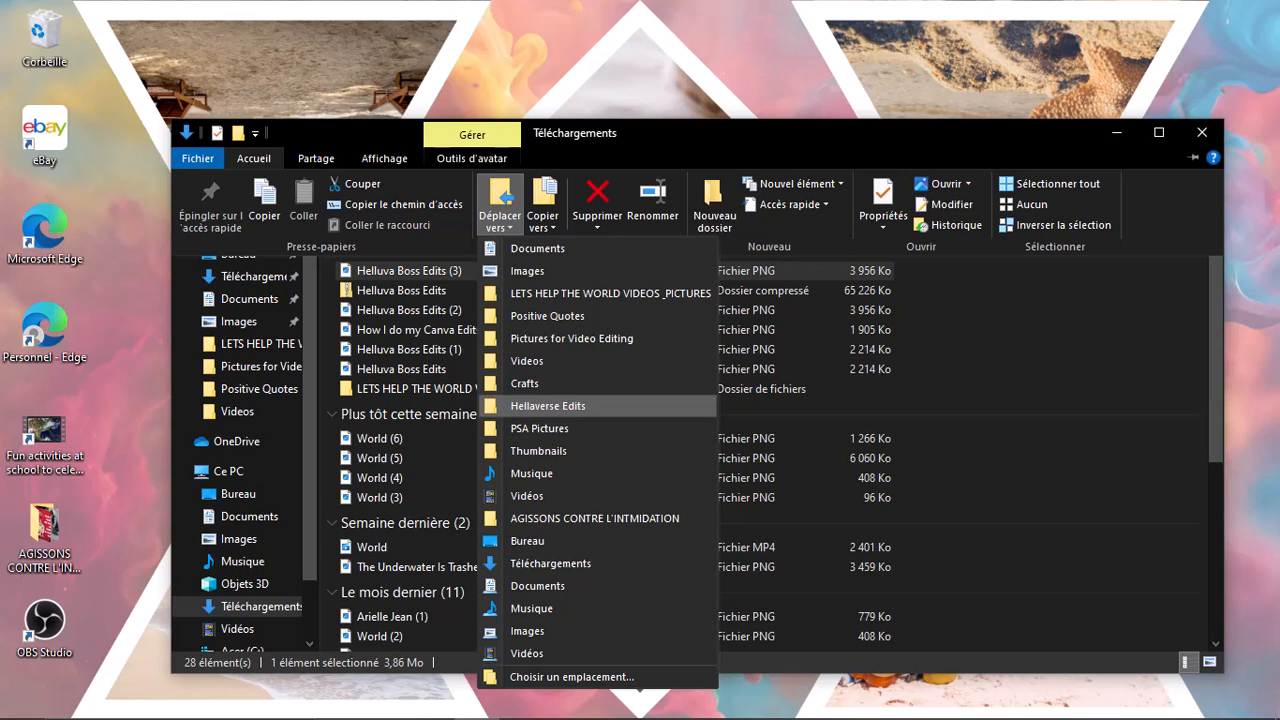
{"action": "left_click", "coordinate": [547, 406]}
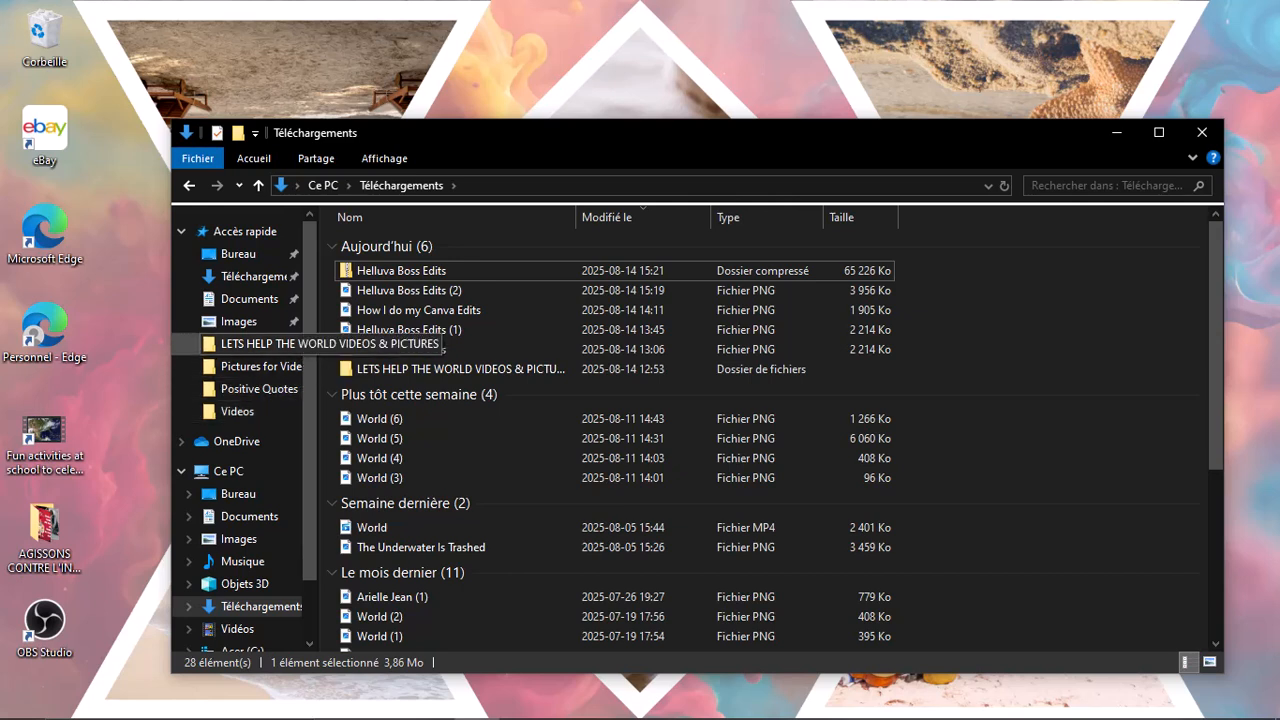
Step: Check the contents of Hellaverse Edits inside LETS HELP THE WORLD VIDEOS & PICTURES for the moved image, and close File Explorer
{"action": "left_click", "coordinate": [250, 343]}
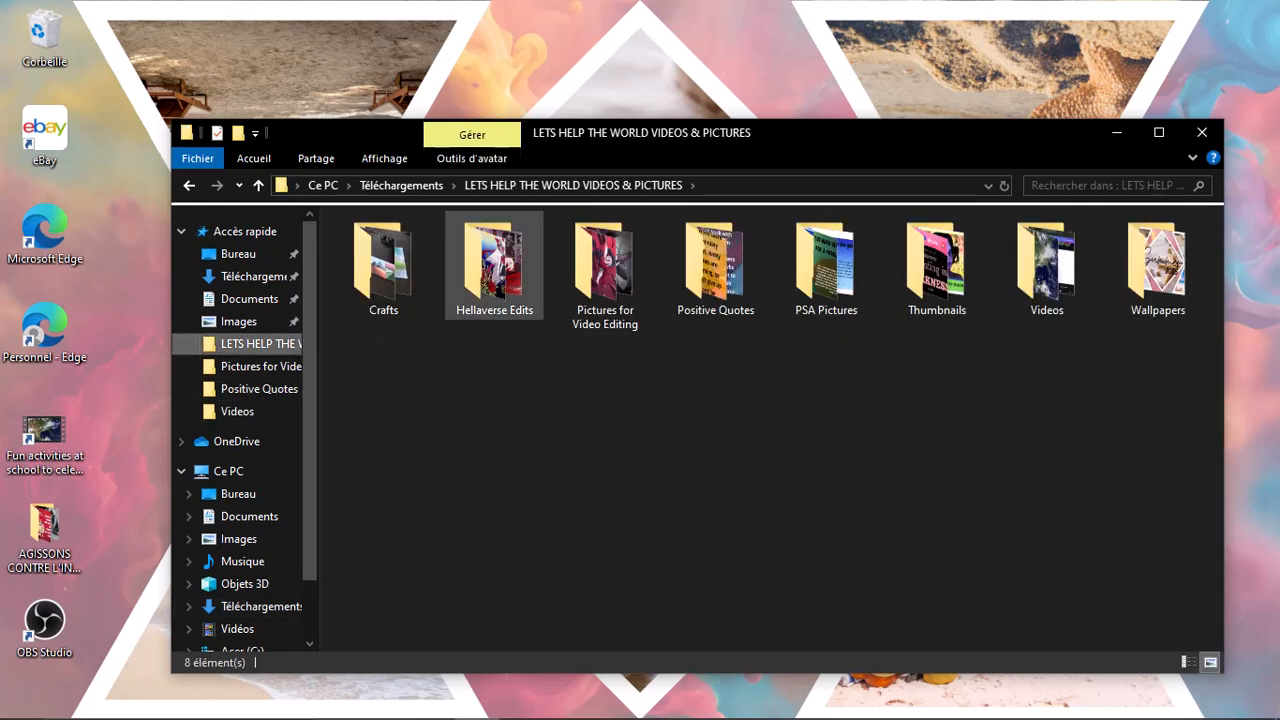
{"action": "double_click", "coordinate": [495, 270]}
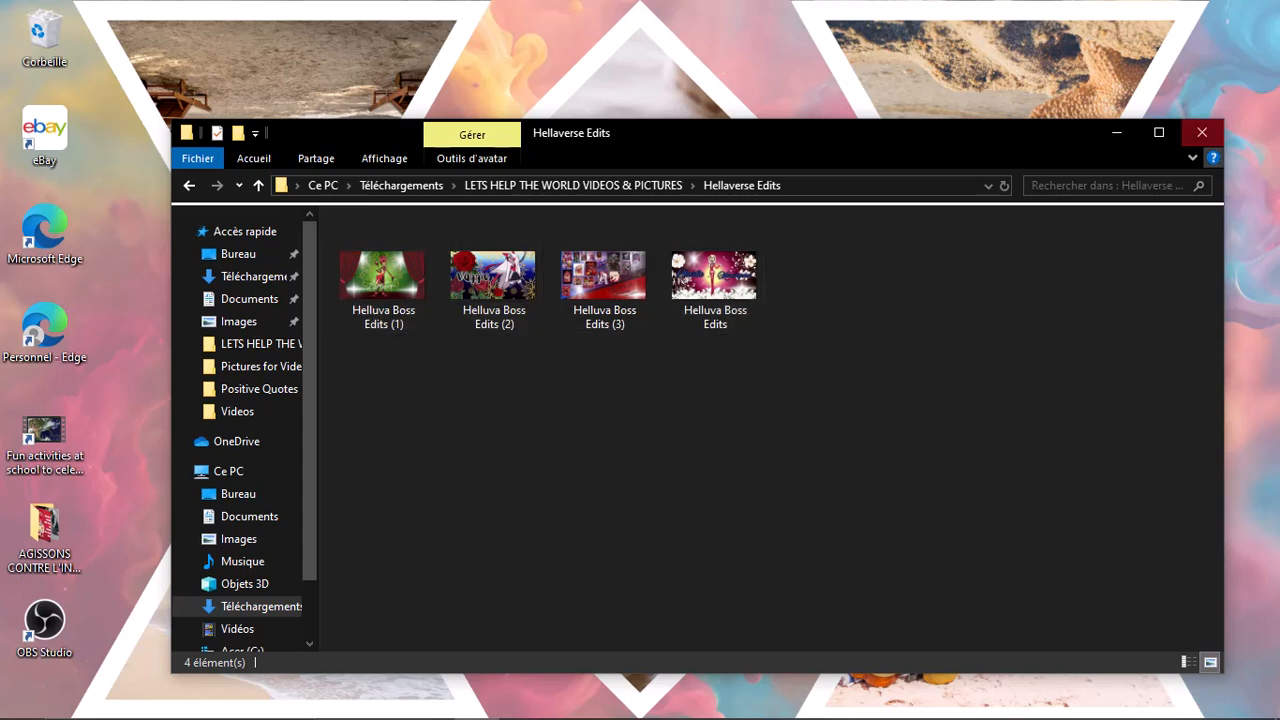
{"action": "left_click", "coordinate": [1202, 132]}
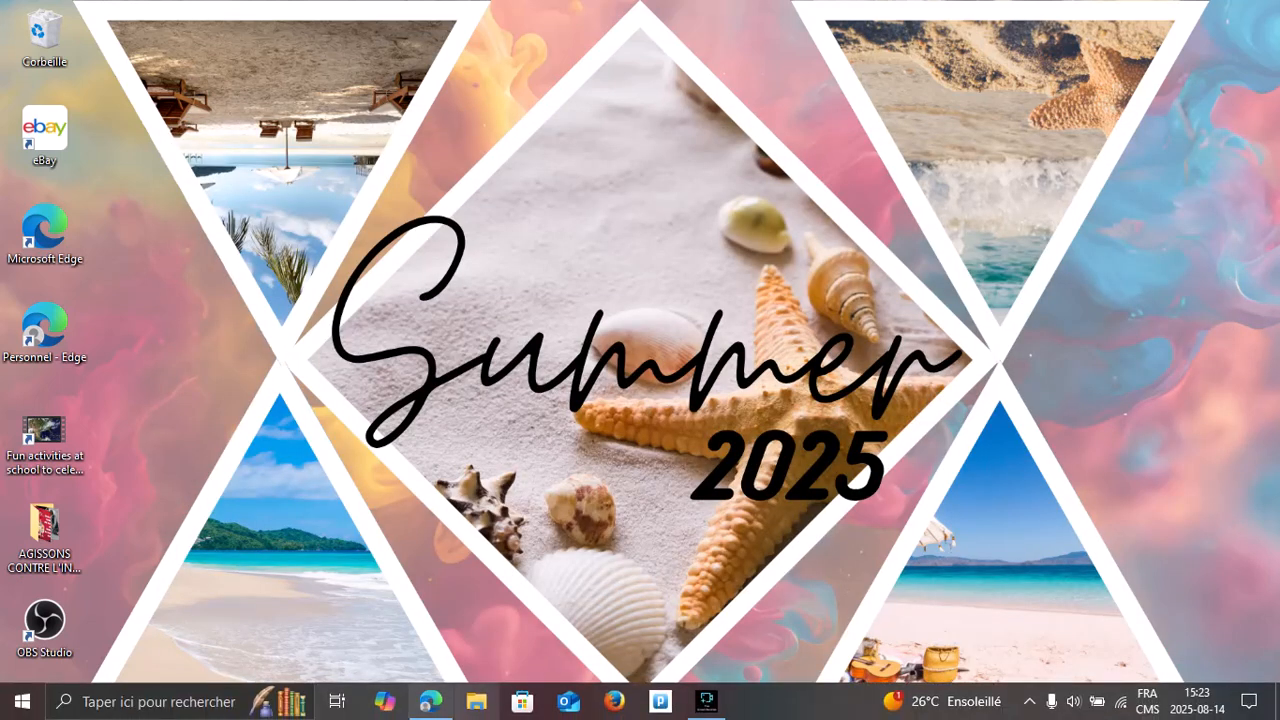
{"action": "left_click", "coordinate": [706, 701]}
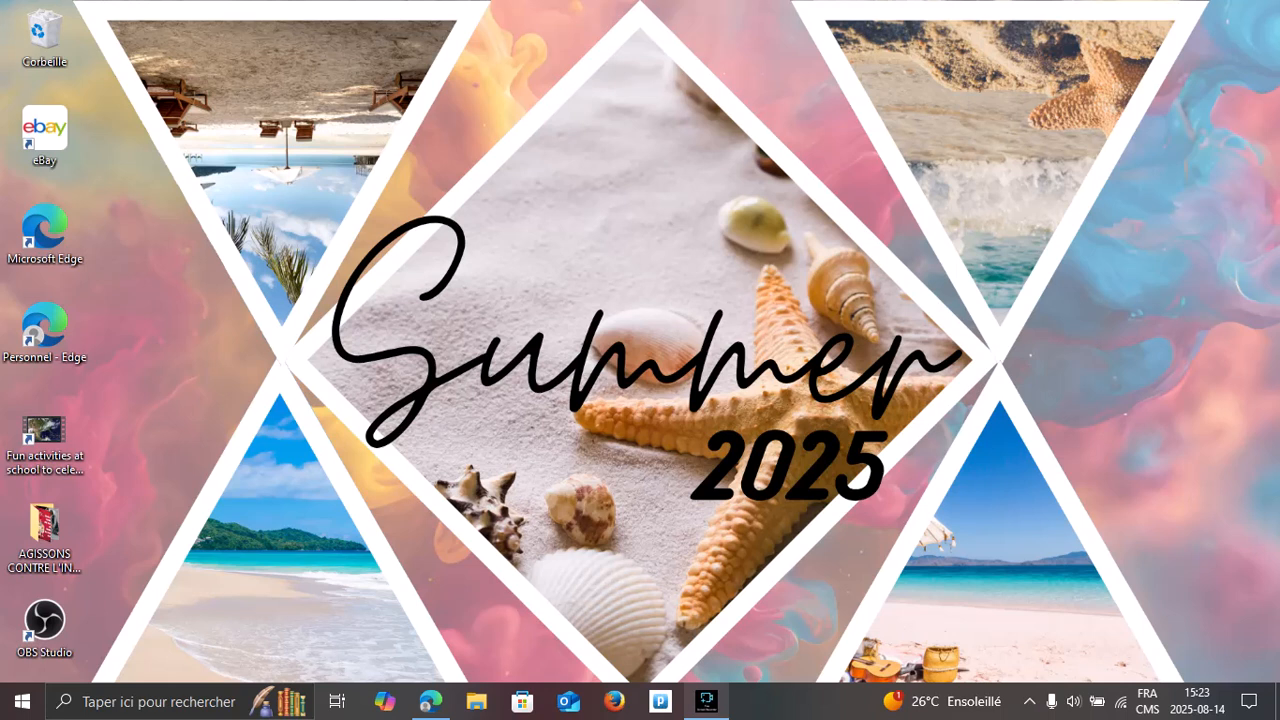